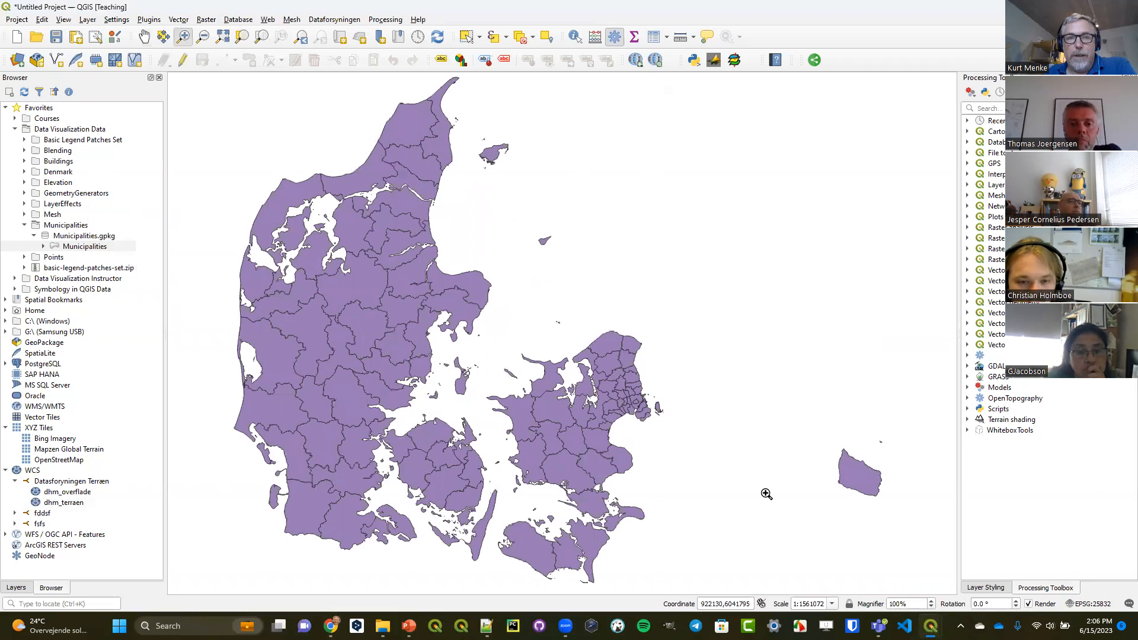
Examine the Municipalities layer's attribute table across all its columns, widening REGIONNAVN to read the full region names, and close it
left_click(16, 588)
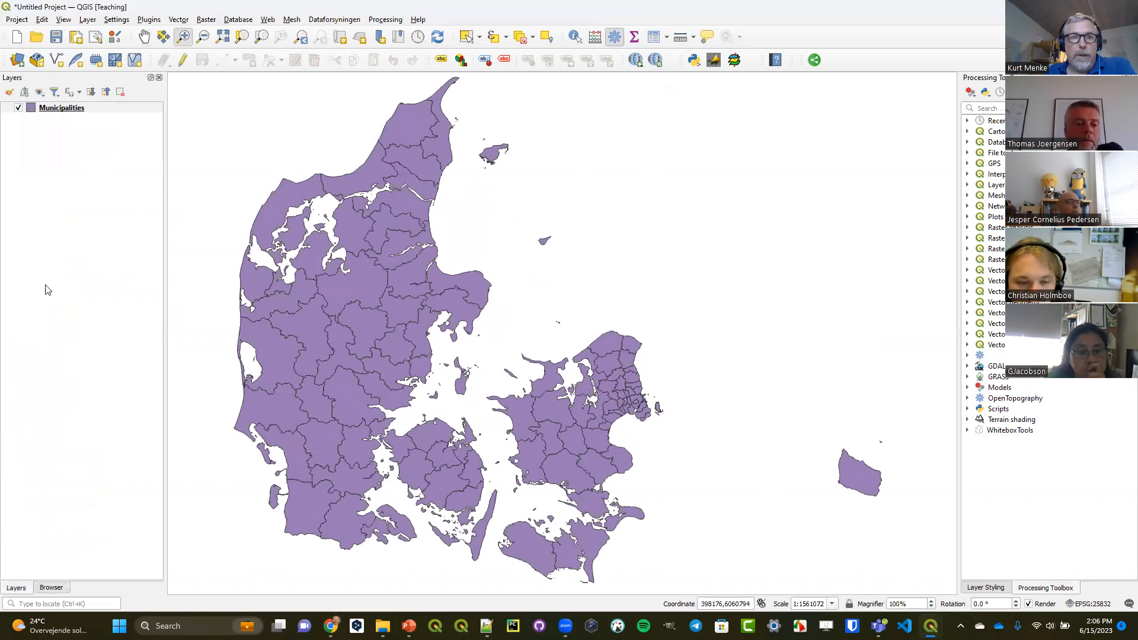
mouse_move(62, 107)
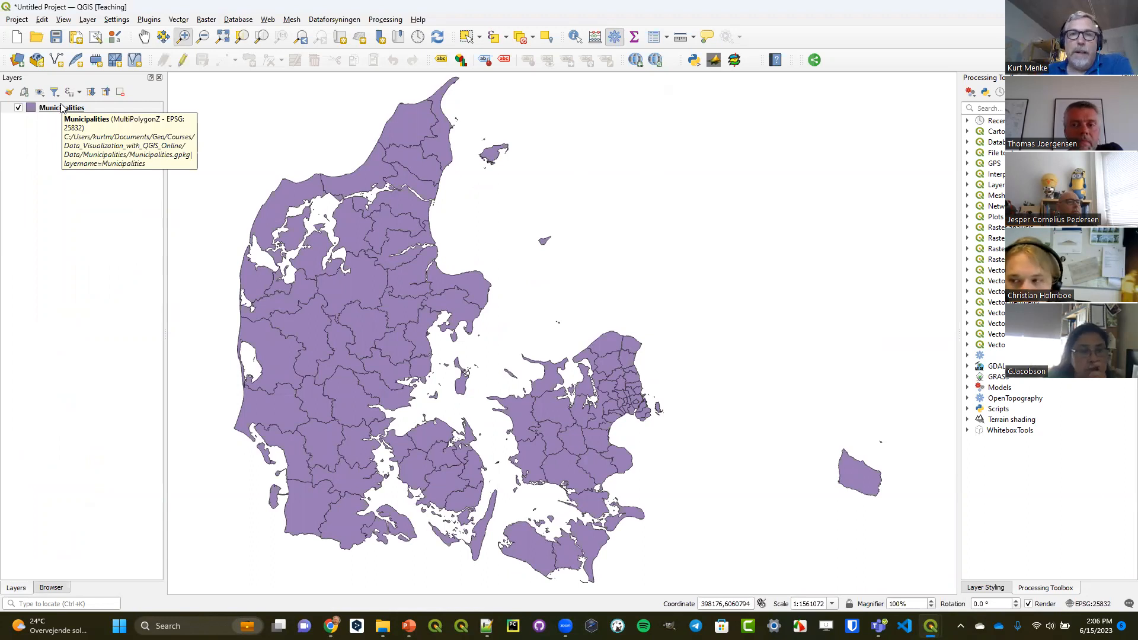
left_click(656, 39)
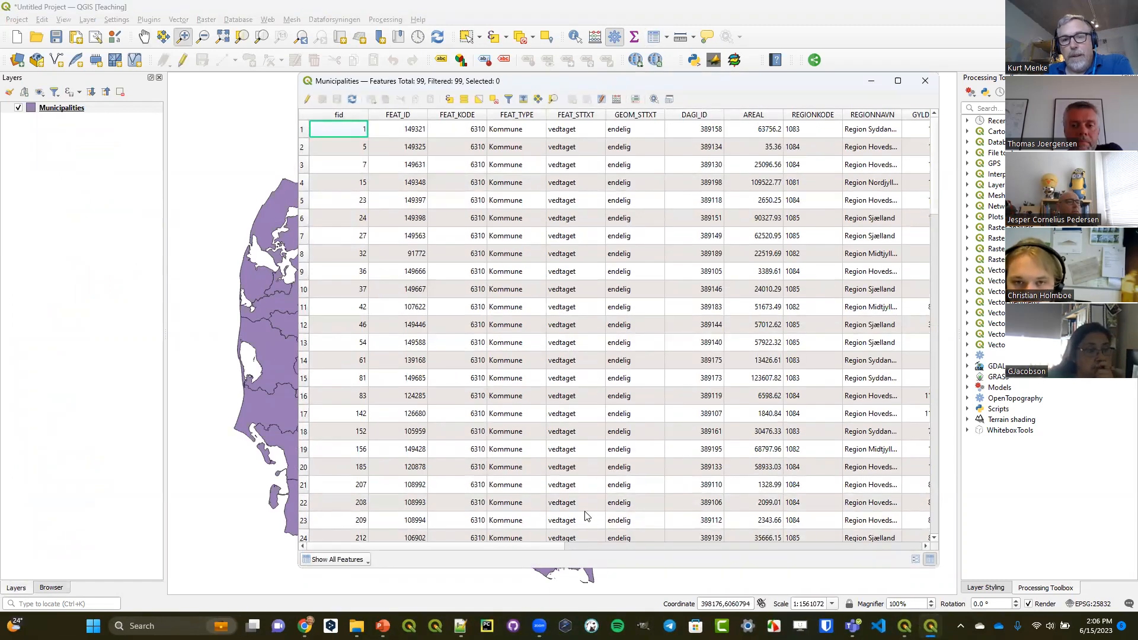
scroll(539, 549, "right", 4)
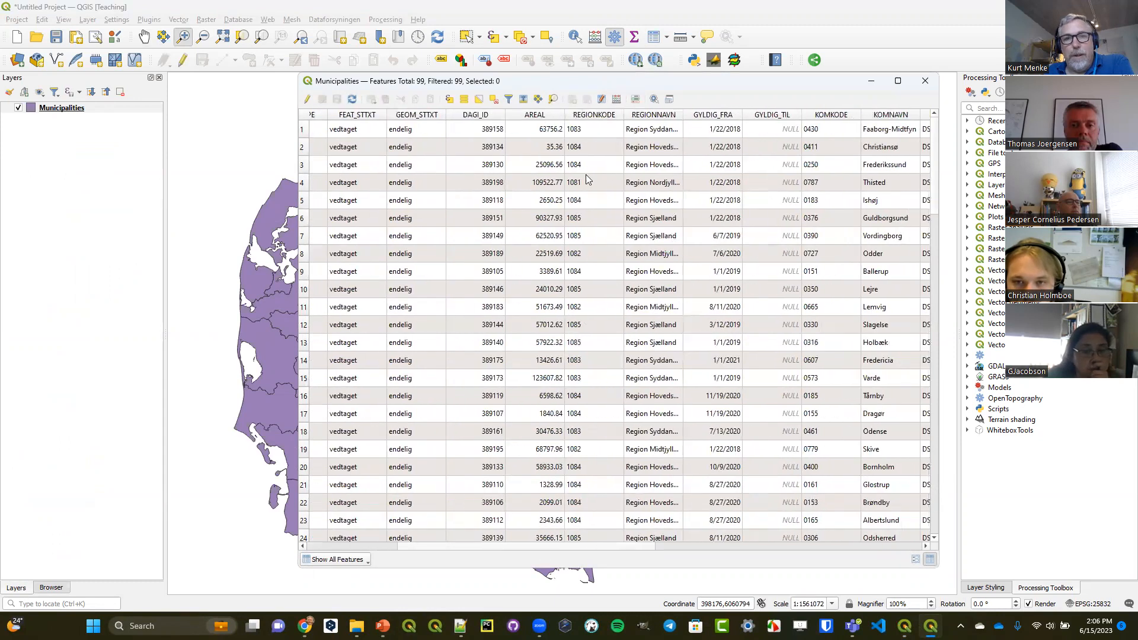
double_click(683, 114)
left_click_drag(725, 123, 738, 123)
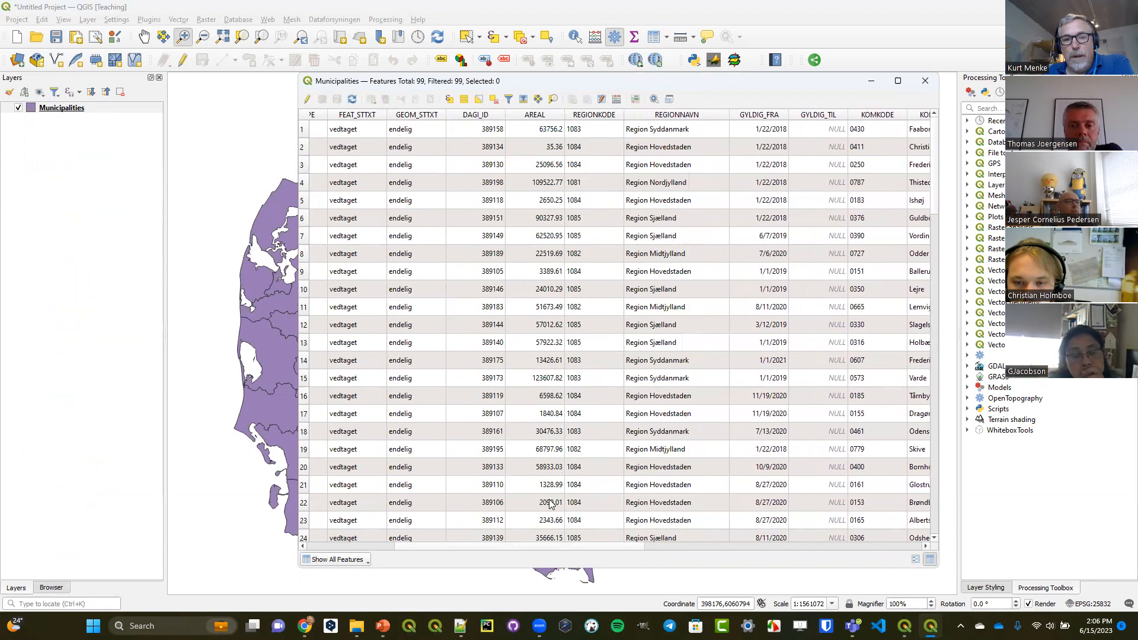
left_click_drag(510, 546, 679, 449)
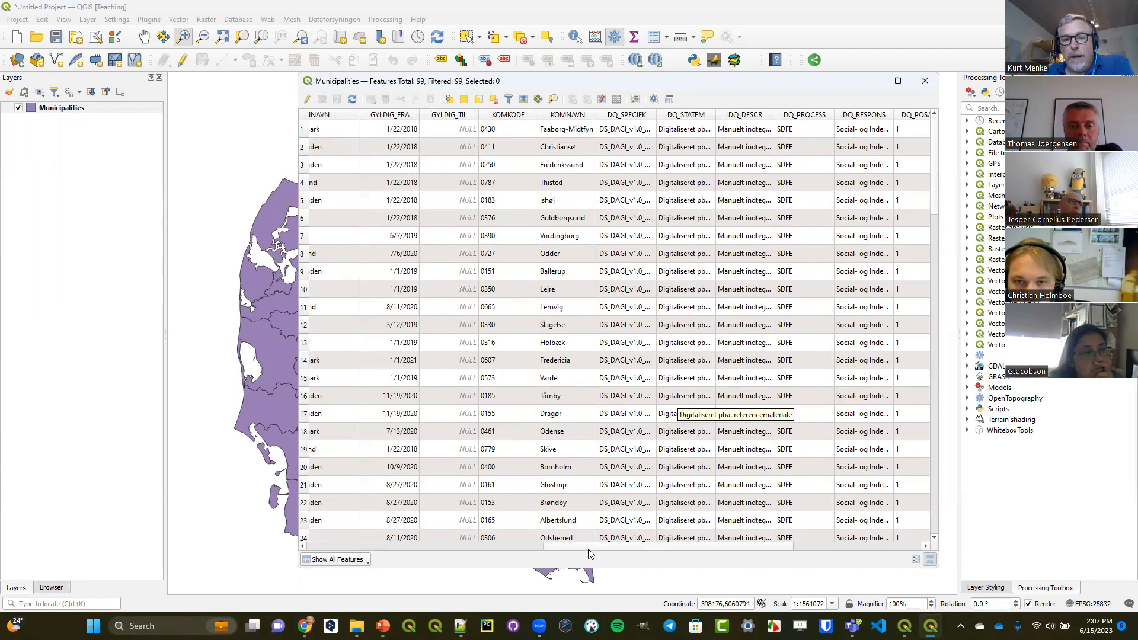
left_click_drag(567, 550, 739, 557)
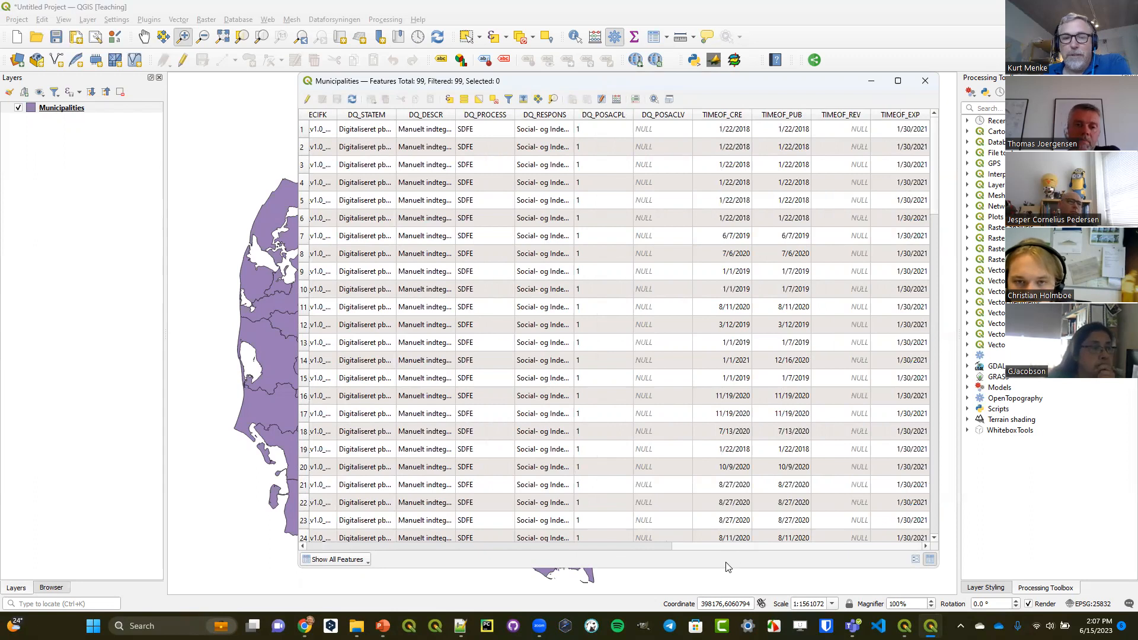
left_click_drag(668, 551, 335, 557)
scroll(556, 545, "right", 10)
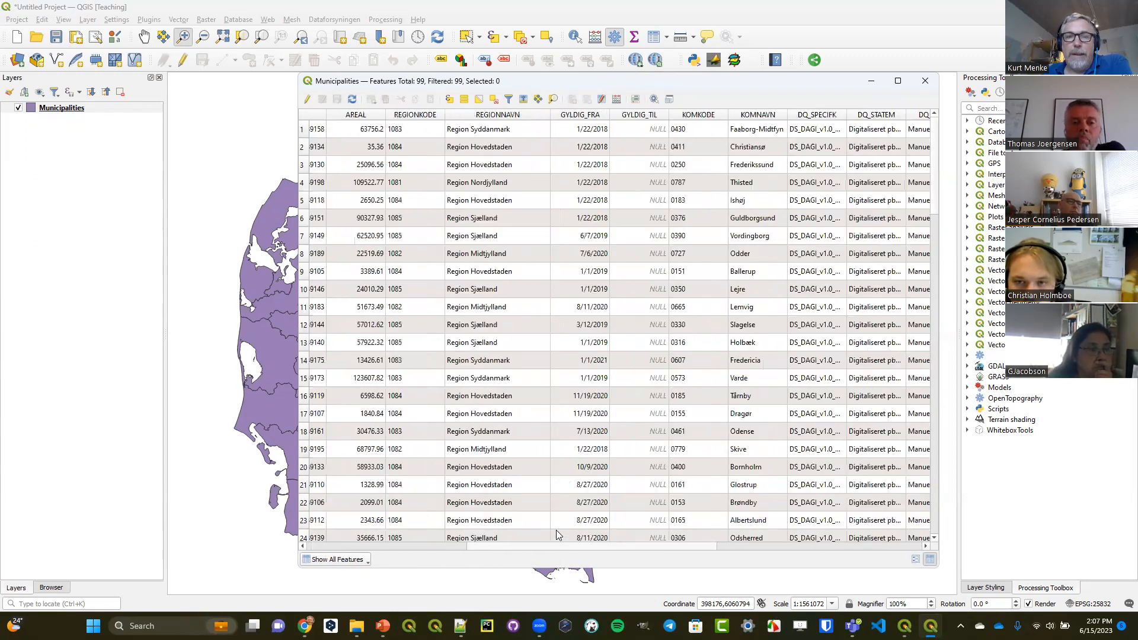
left_click(925, 78)
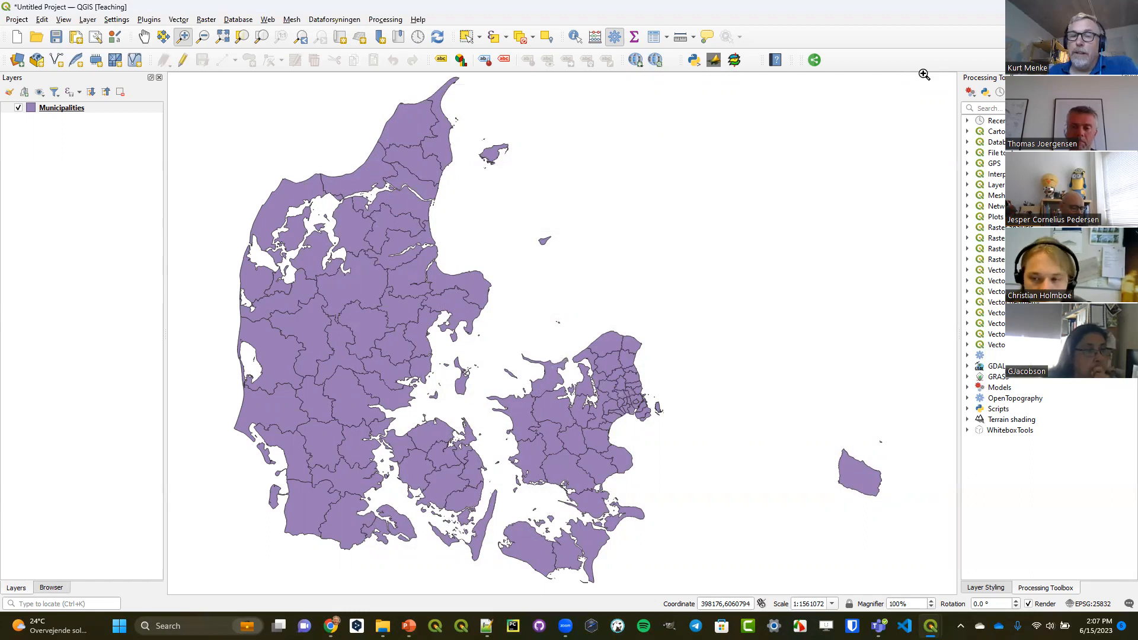
Run the Topological coloring algorithm on the Municipalities layer with default parameters into a temporary layer, and hide the original Municipalities layer
left_click(994, 132)
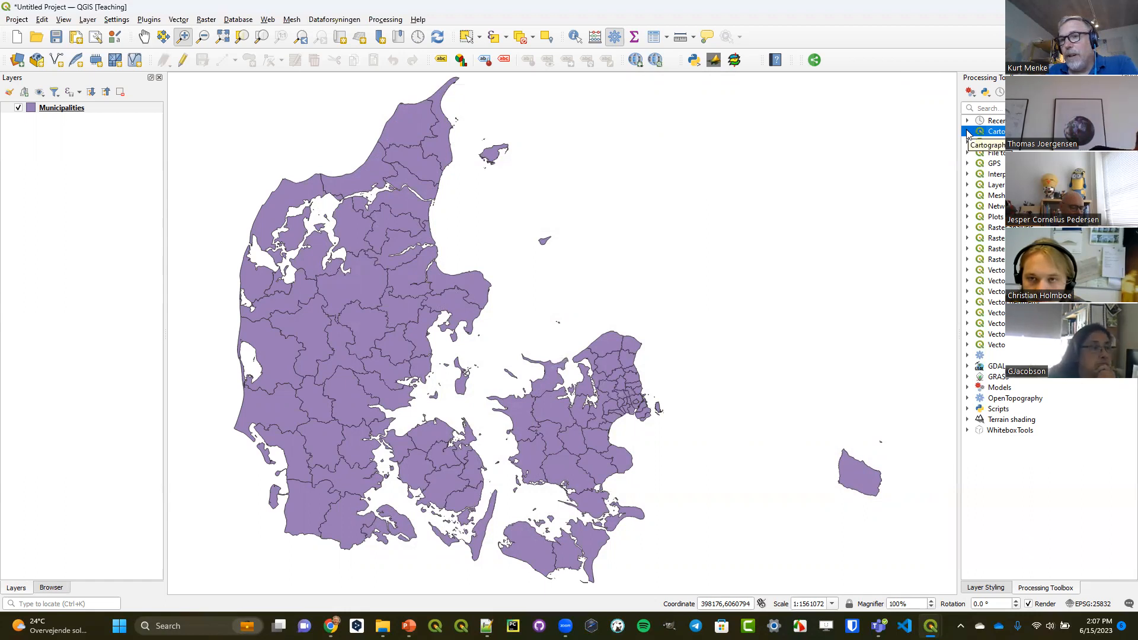
left_click(968, 131)
left_click_drag(958, 138, 906, 140)
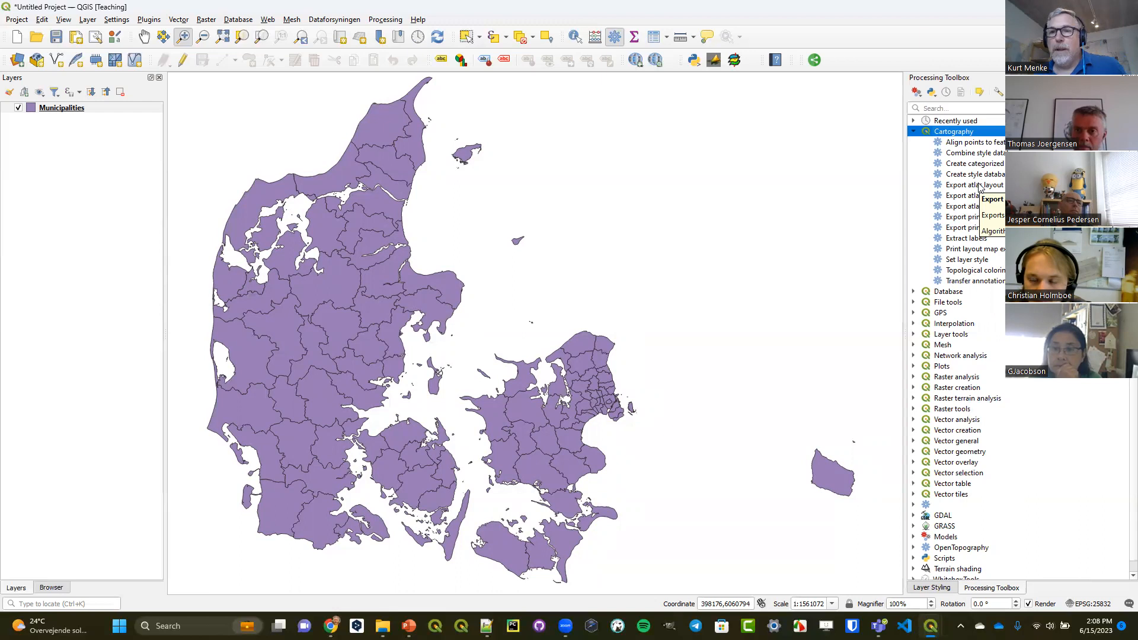
left_click(988, 273)
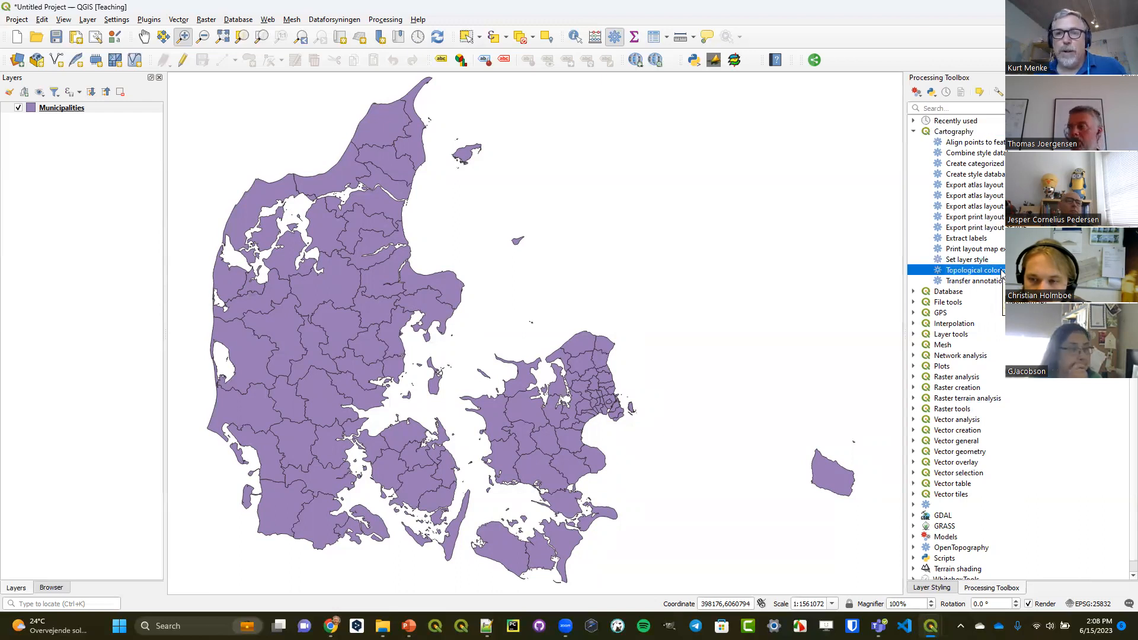
double_click(1002, 273)
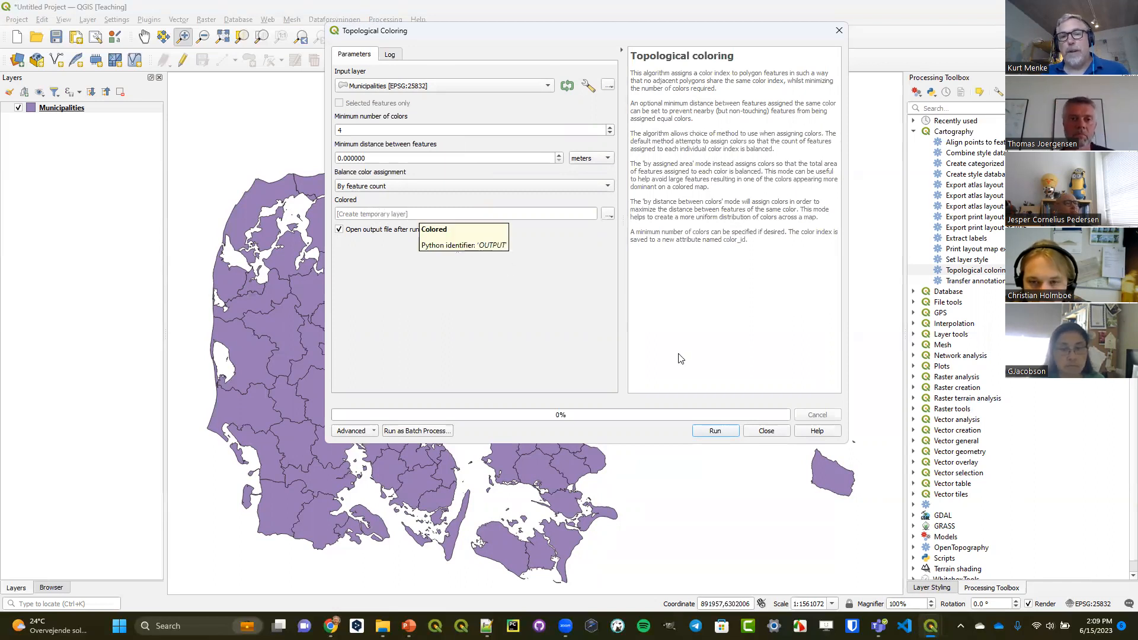
left_click(714, 431)
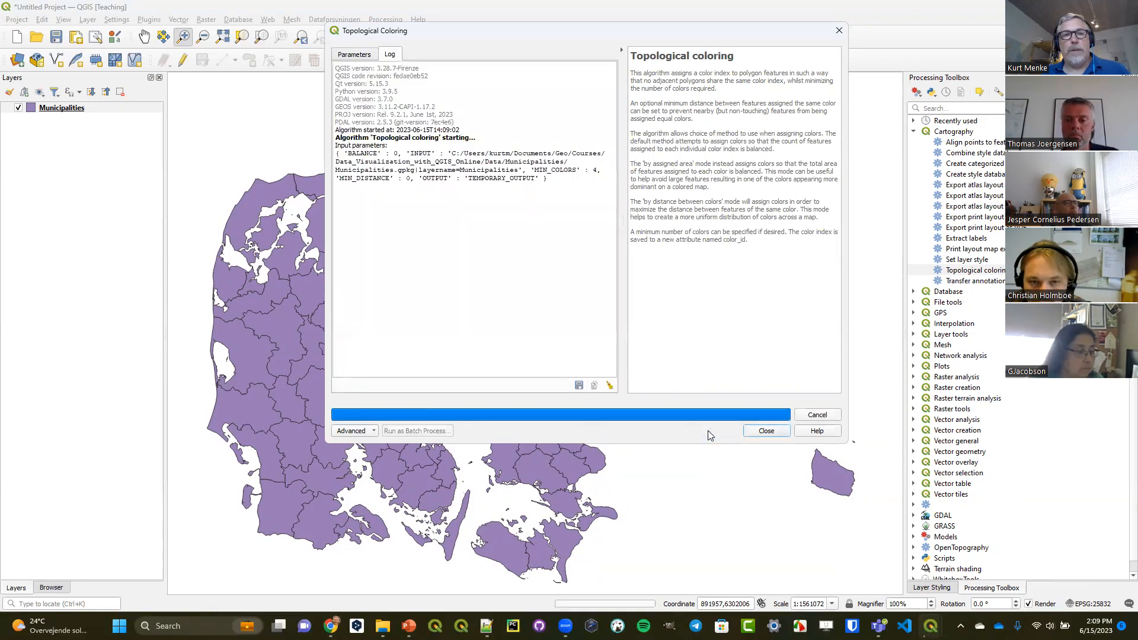
left_click(766, 432)
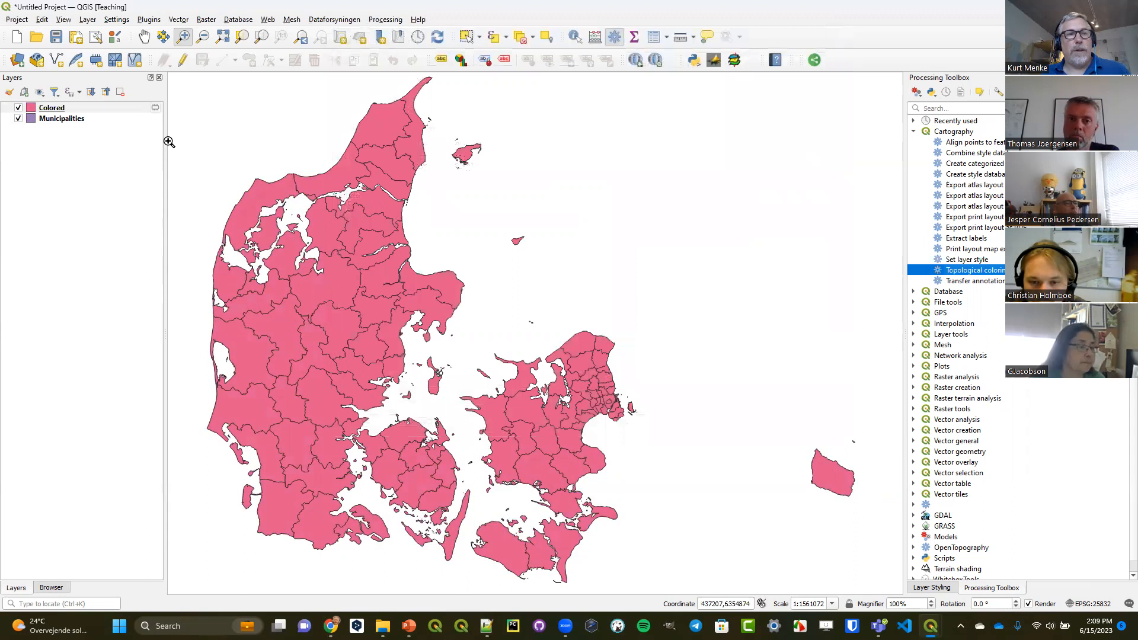
left_click(19, 118)
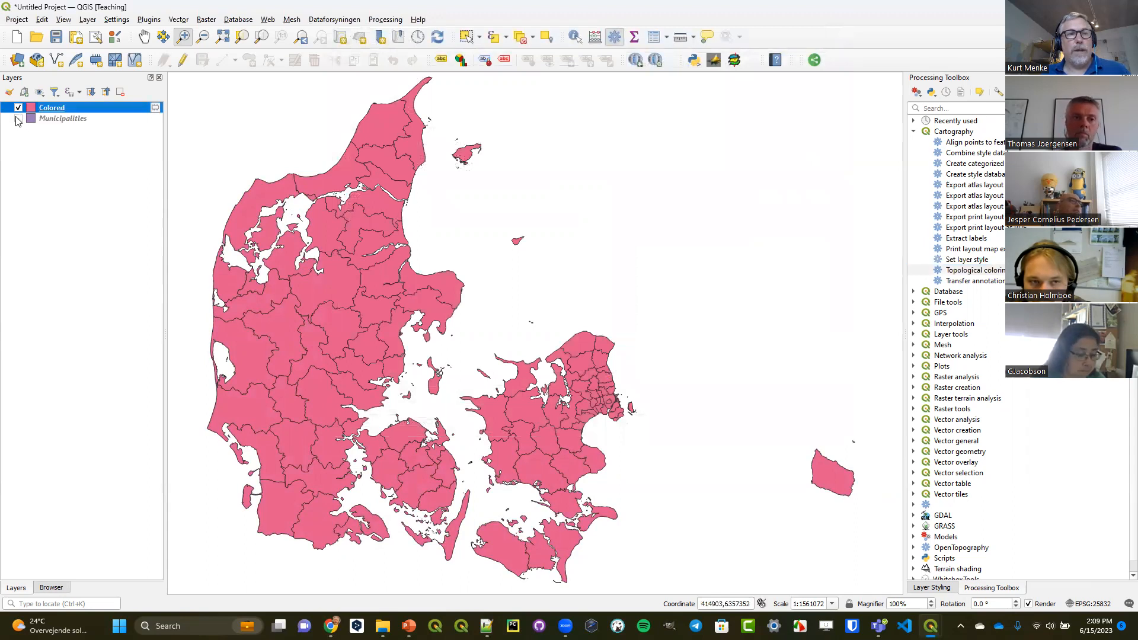
Examine the color_id field in the Colored layer's attribute table, sorting it ascending and descending, and close the table
right_click(47, 110)
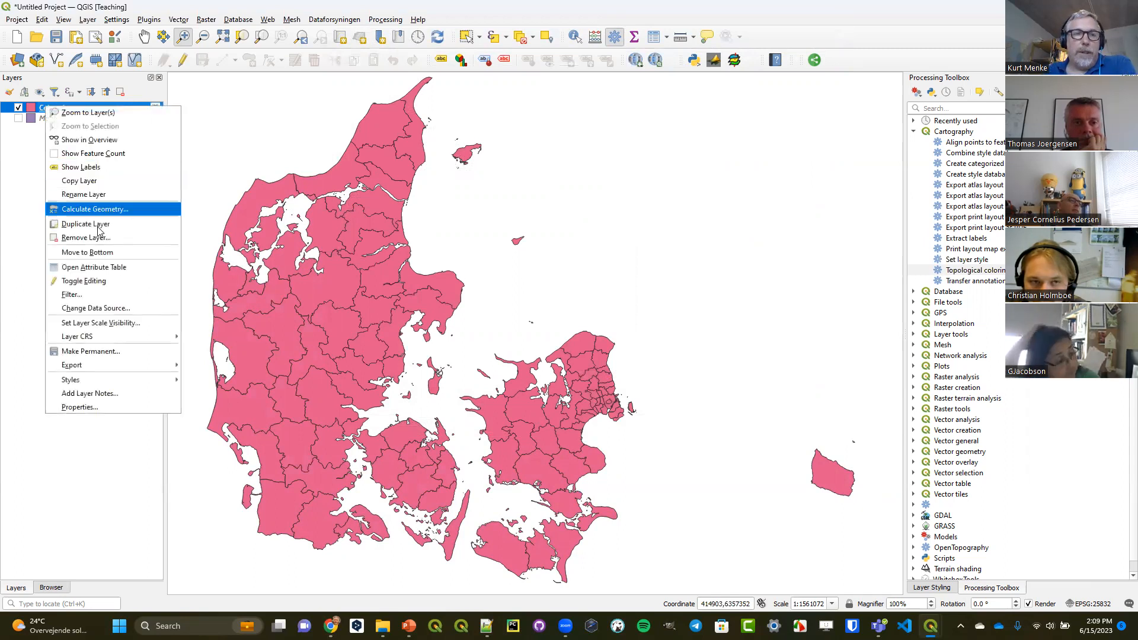
left_click(108, 269)
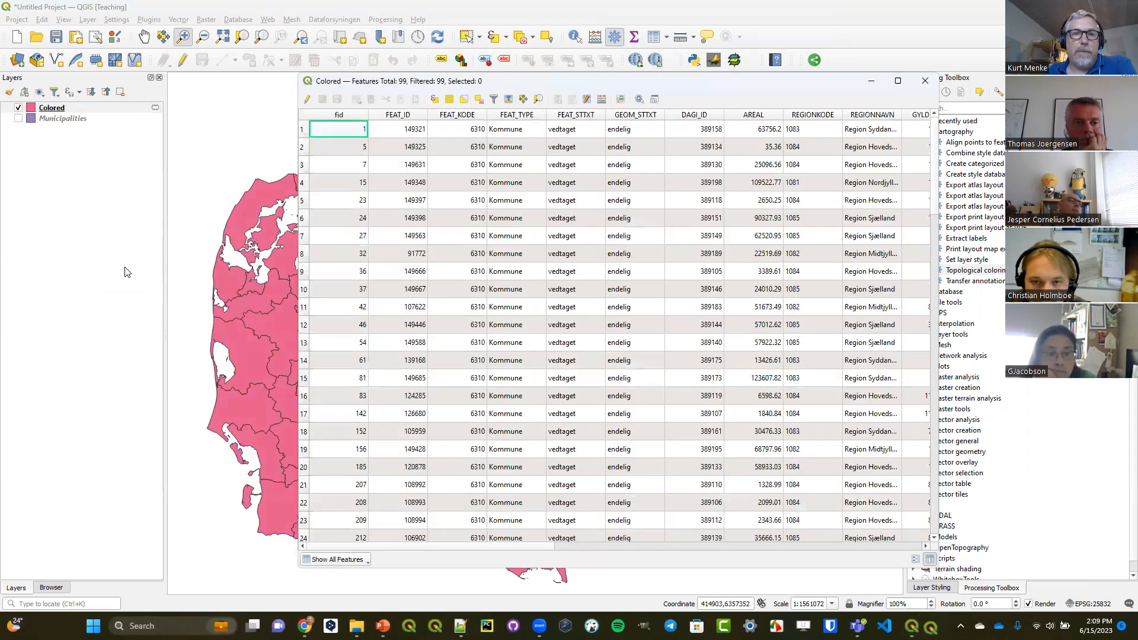
left_click_drag(372, 547, 763, 557)
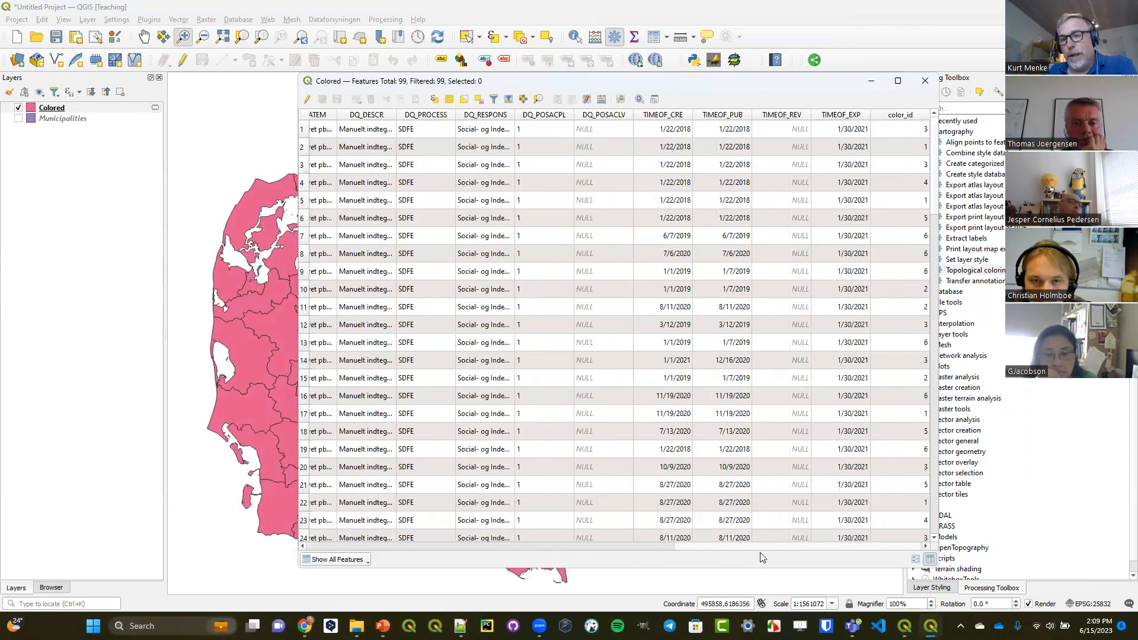
left_click(899, 115)
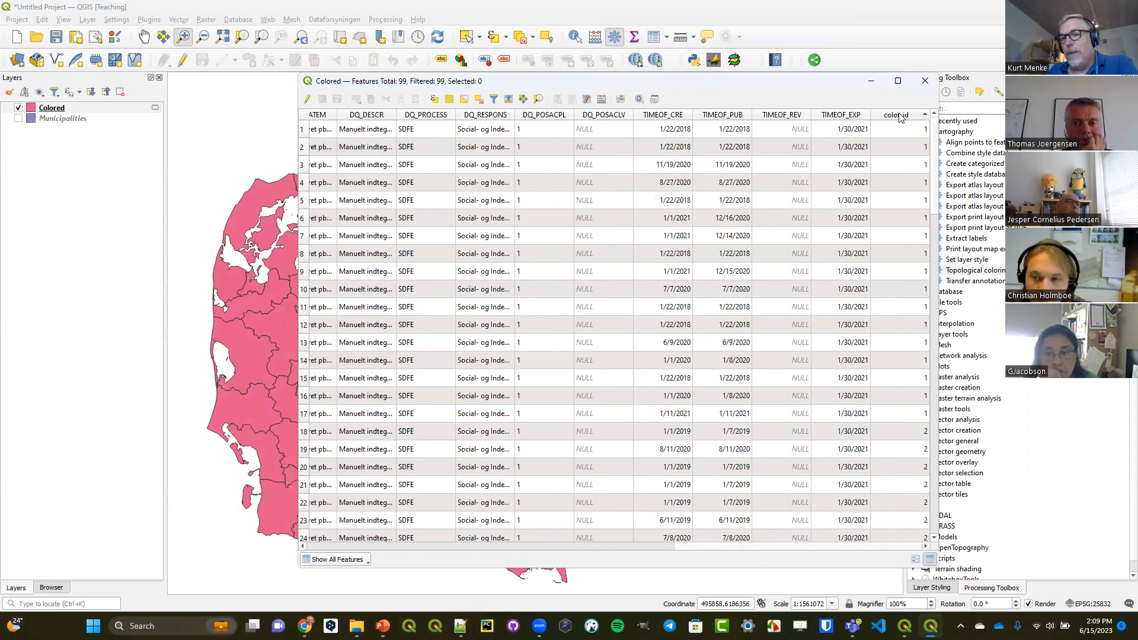
left_click(900, 116)
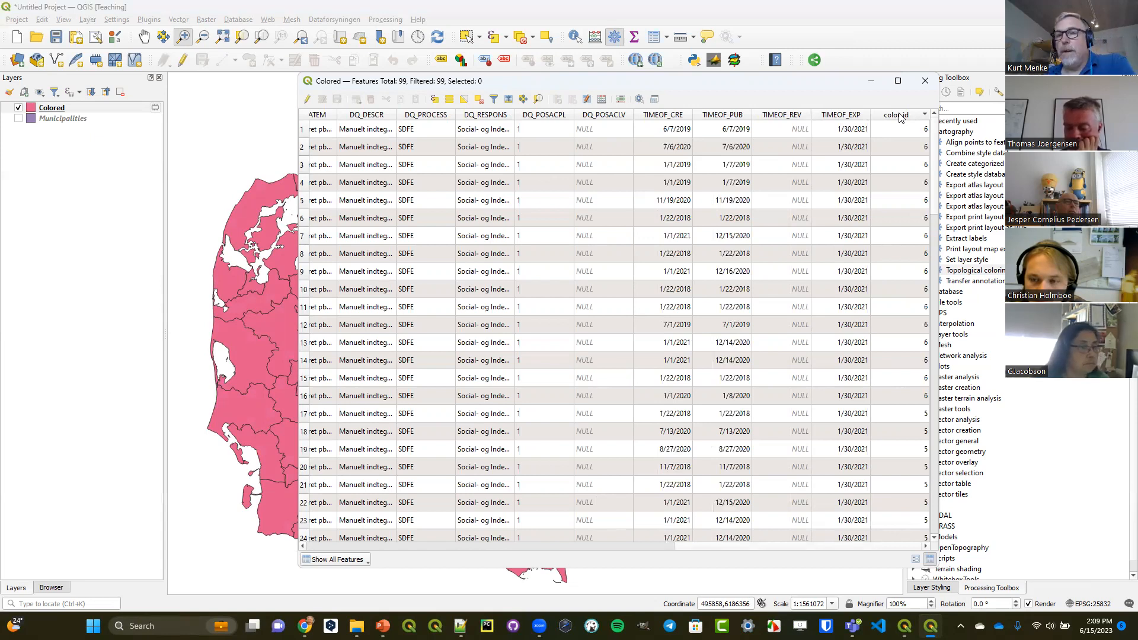
left_click(923, 84)
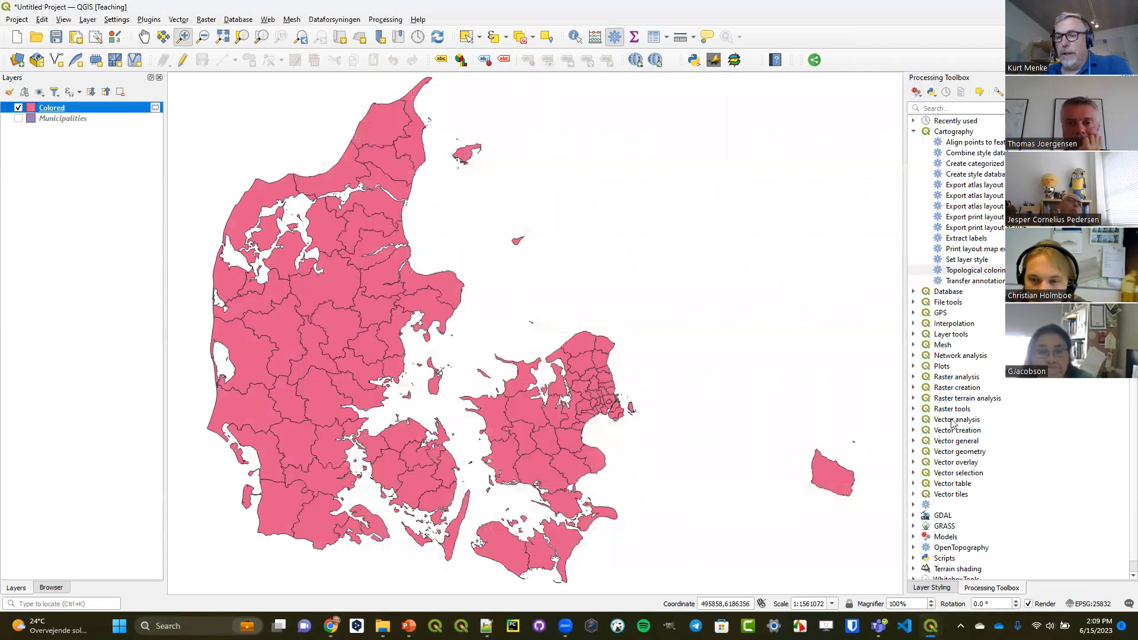
Style the Colored layer with a Categorized renderer on the color_id field and classify its values
left_click(932, 588)
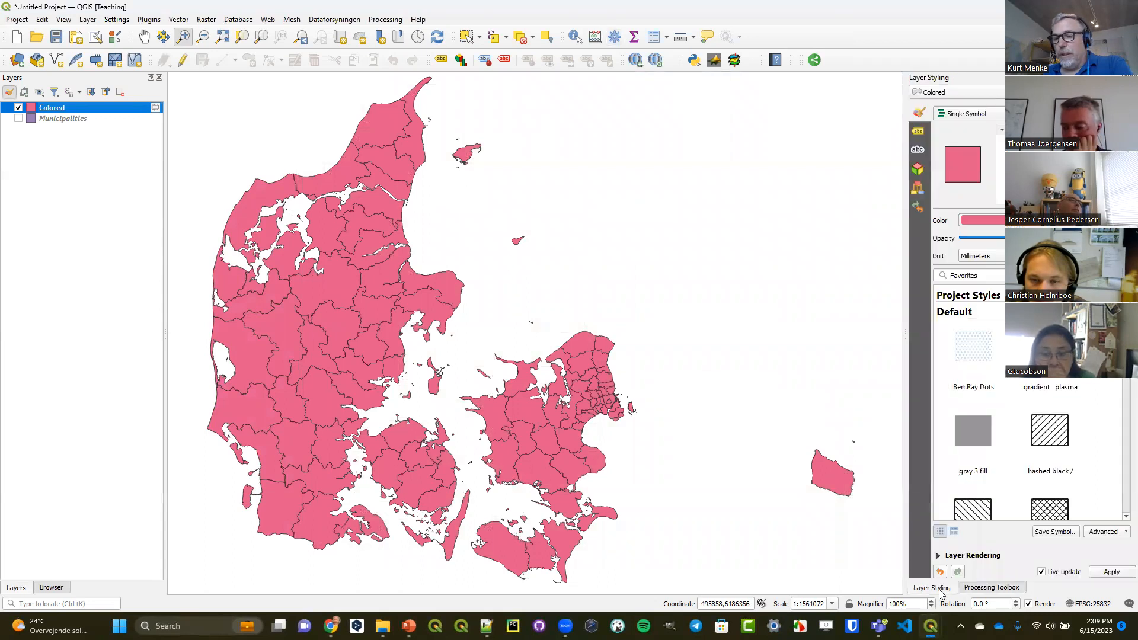
left_click_drag(905, 362, 884, 326)
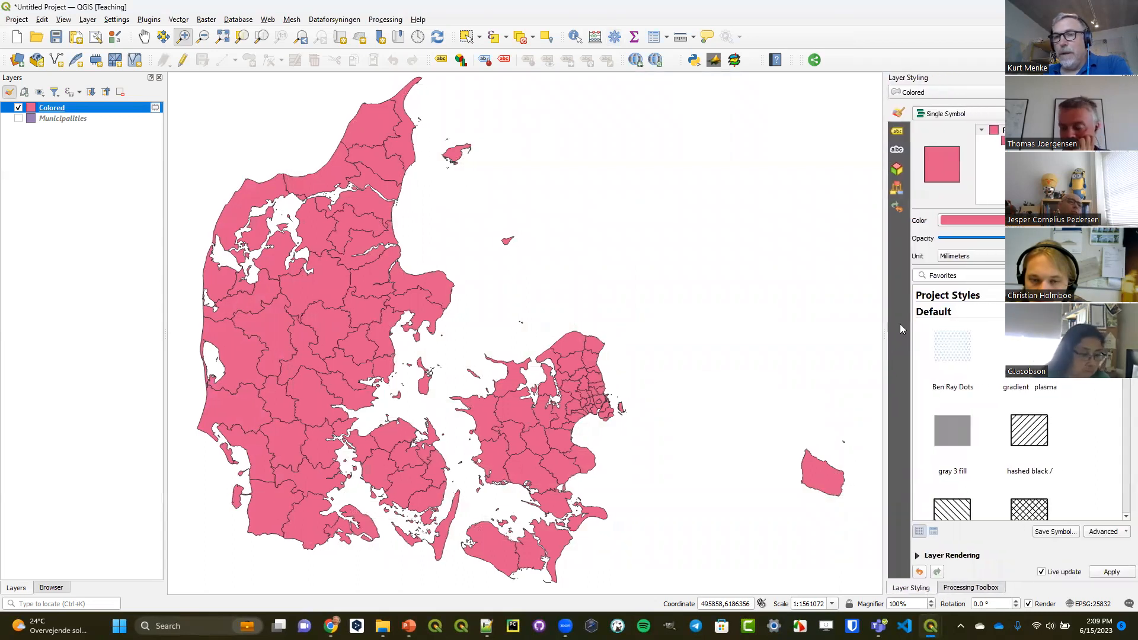
left_click(942, 113)
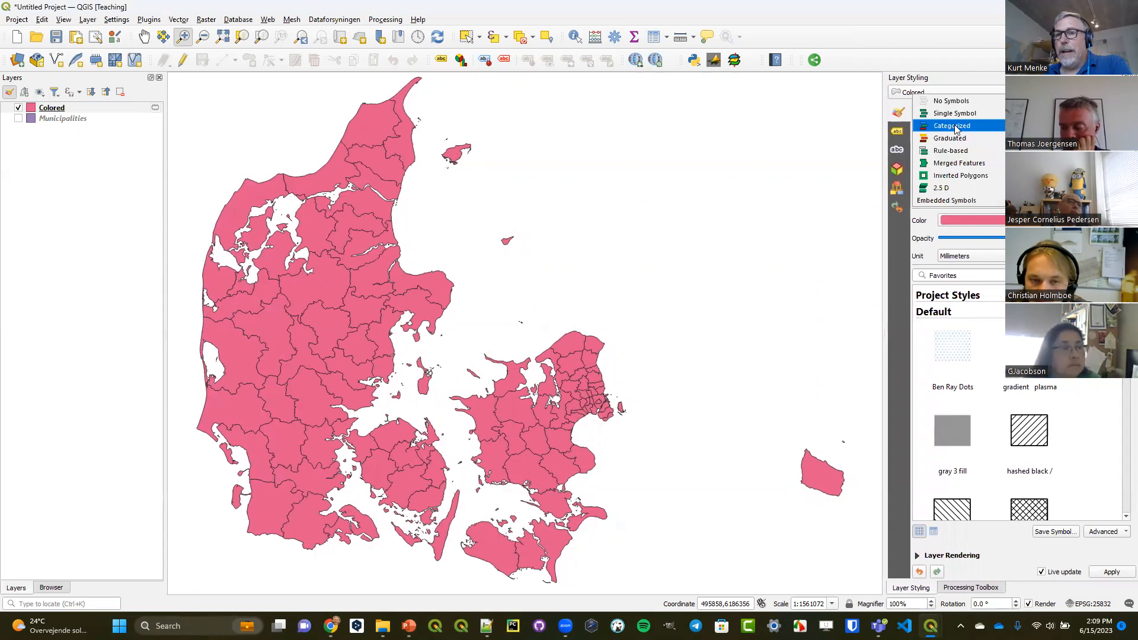
left_click(956, 129)
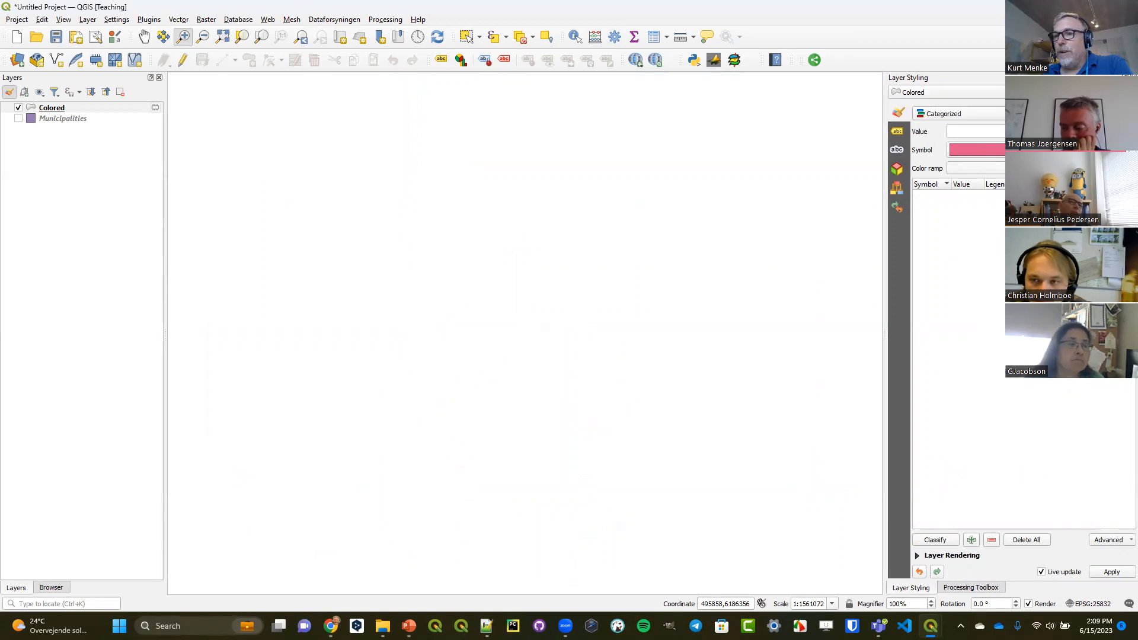
left_click(1113, 132)
scroll(1067, 160, "down", 5)
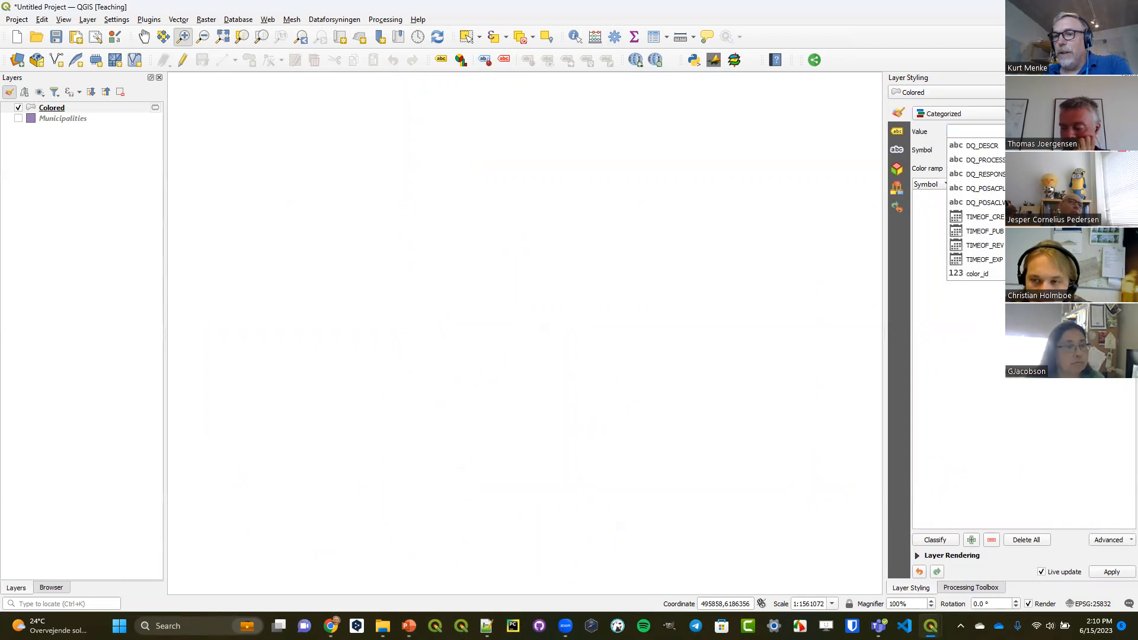
left_click(1066, 273)
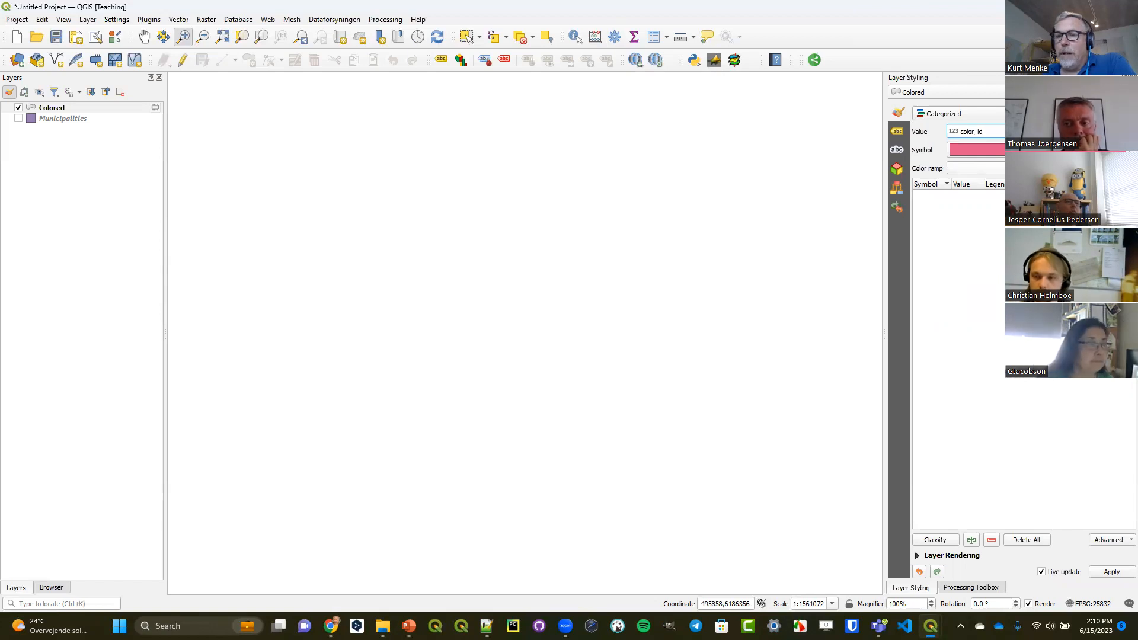
left_click(937, 540)
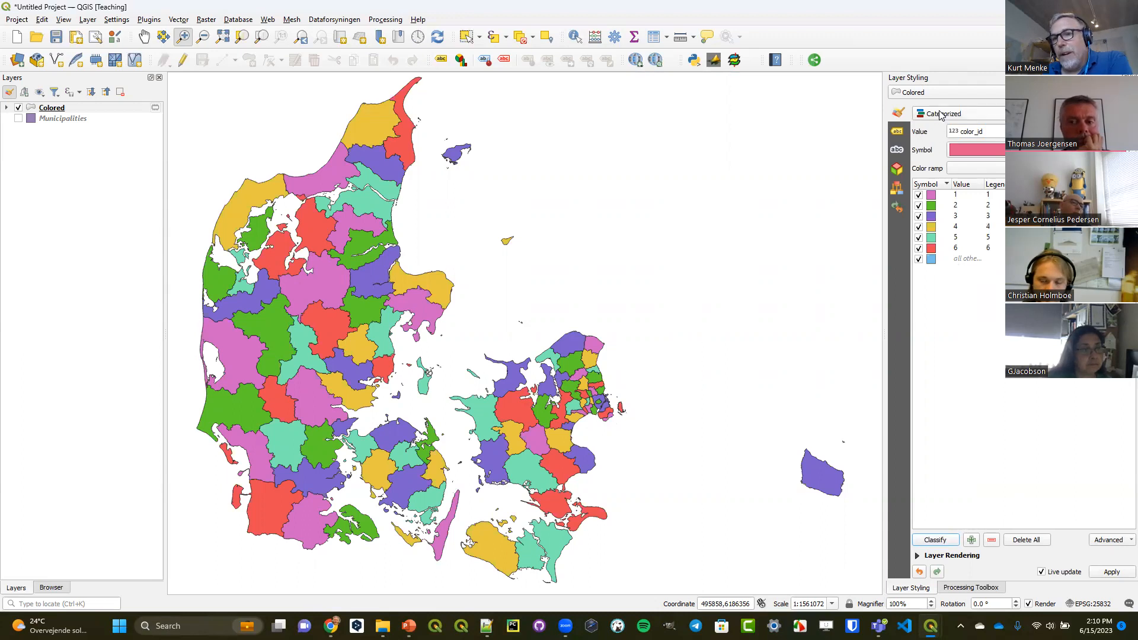
Delete the "all other values" category from the Colored layer's classification
left_click(967, 260)
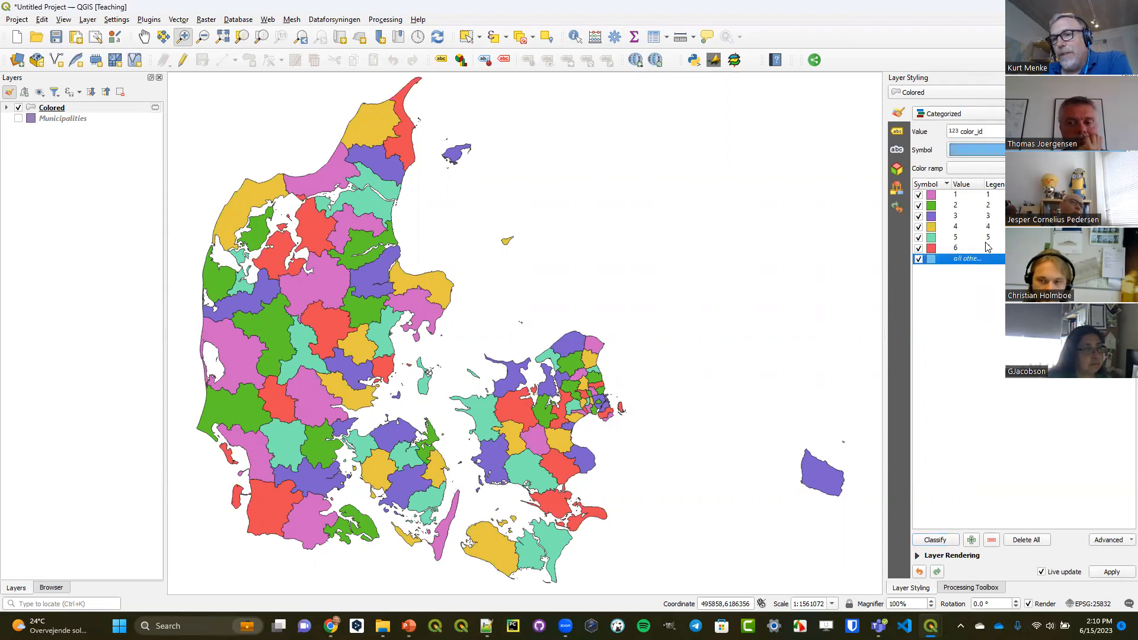
double_click(986, 189)
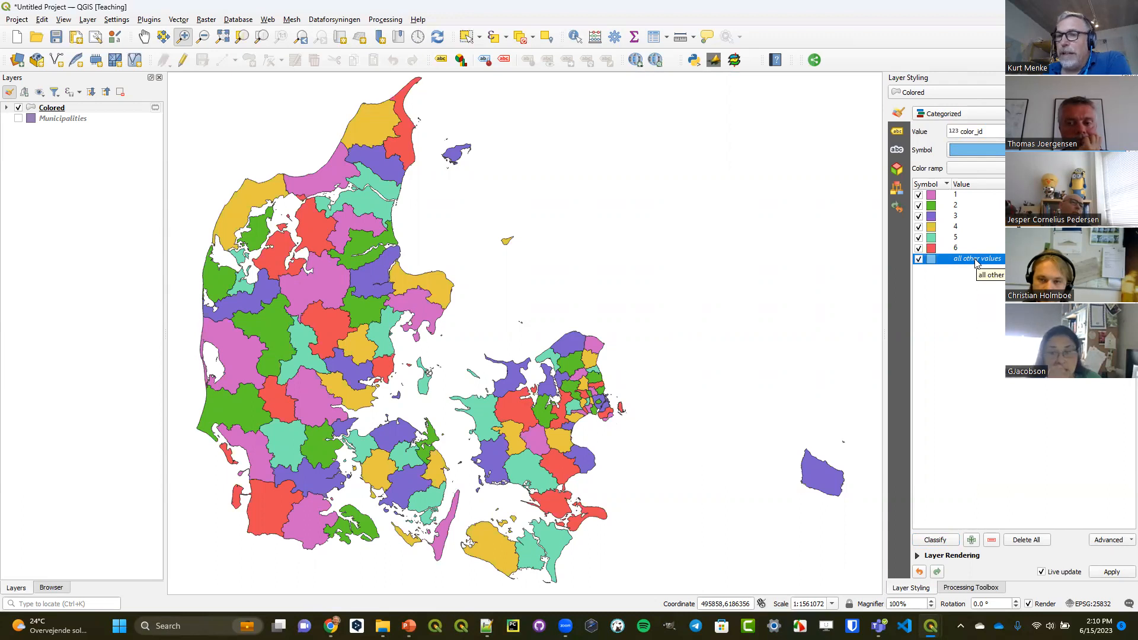
left_click(991, 540)
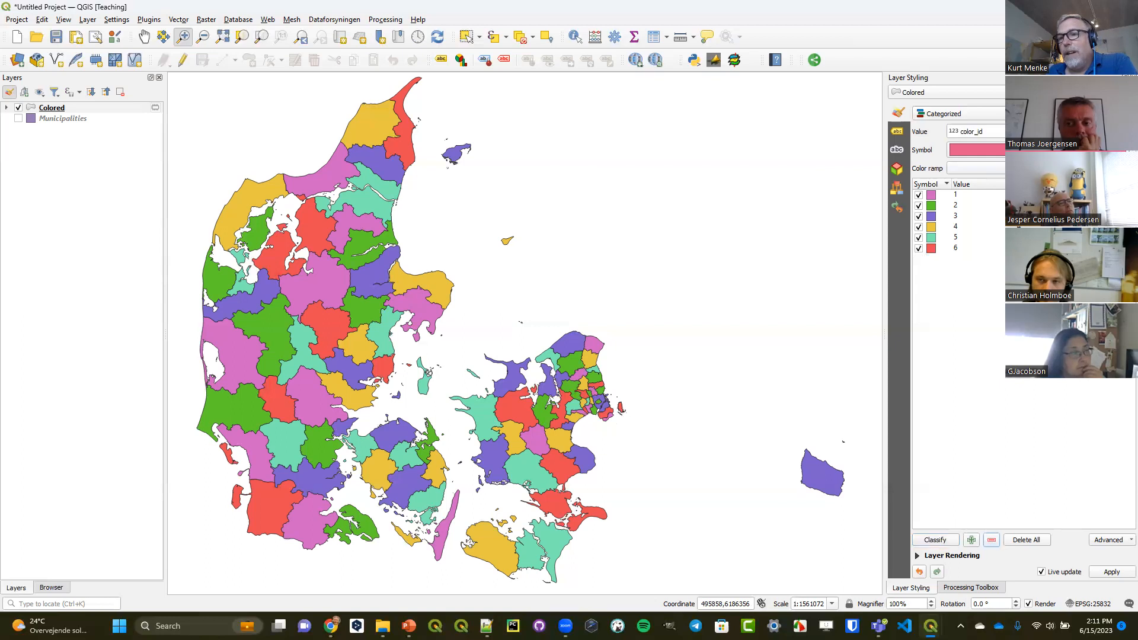
Shuffle the random color ramp used for the Colored layer's color_id categories
left_click(978, 169)
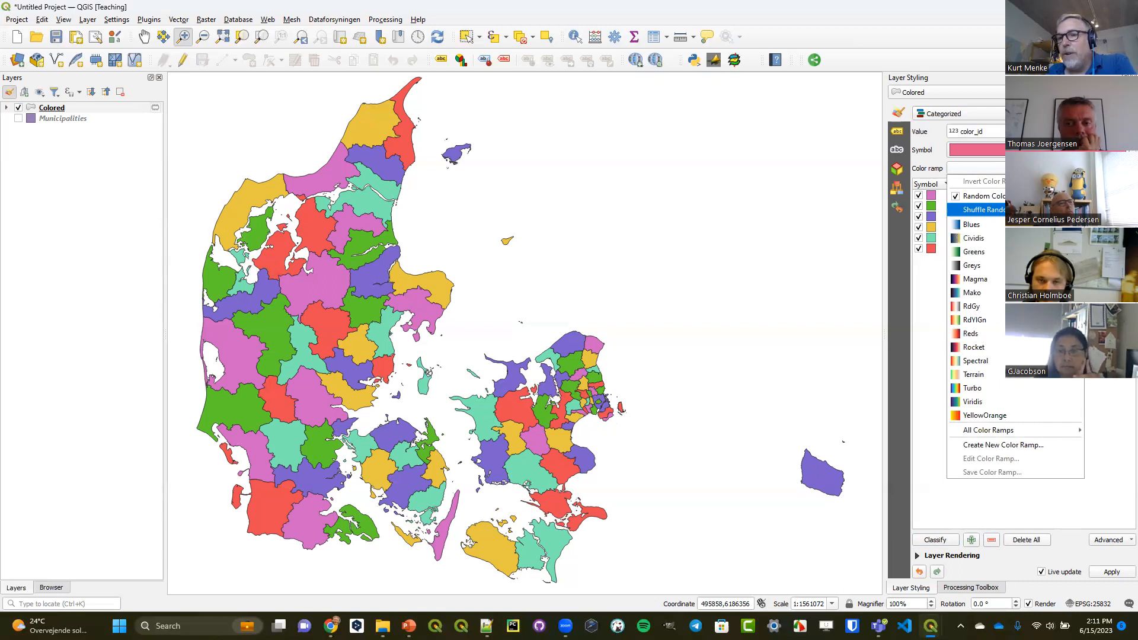
left_click(984, 210)
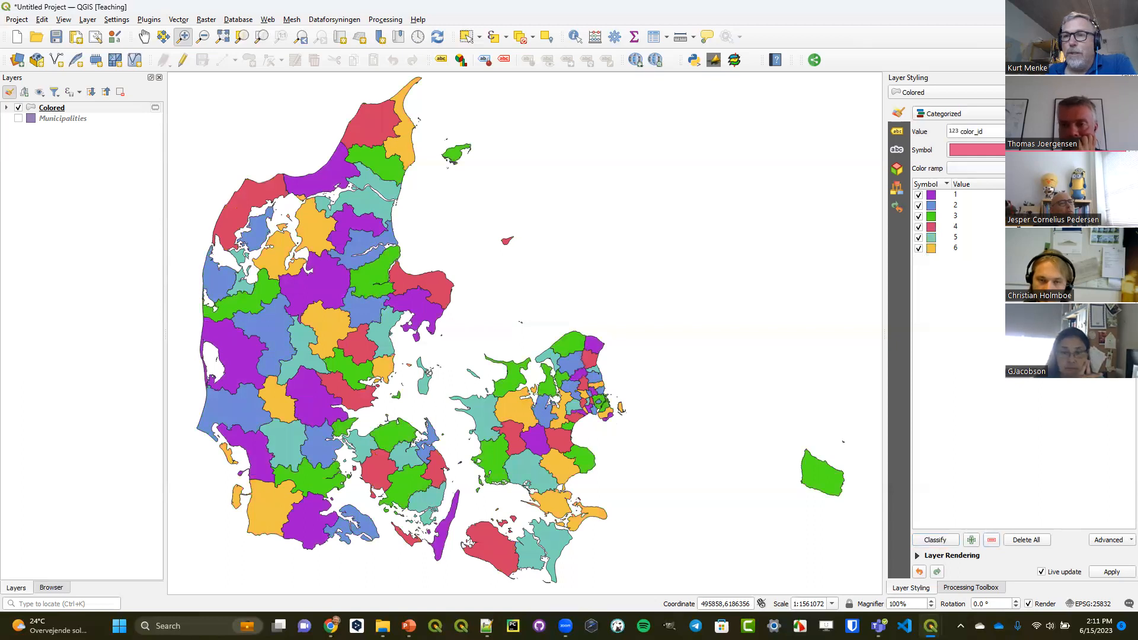
left_click(975, 168)
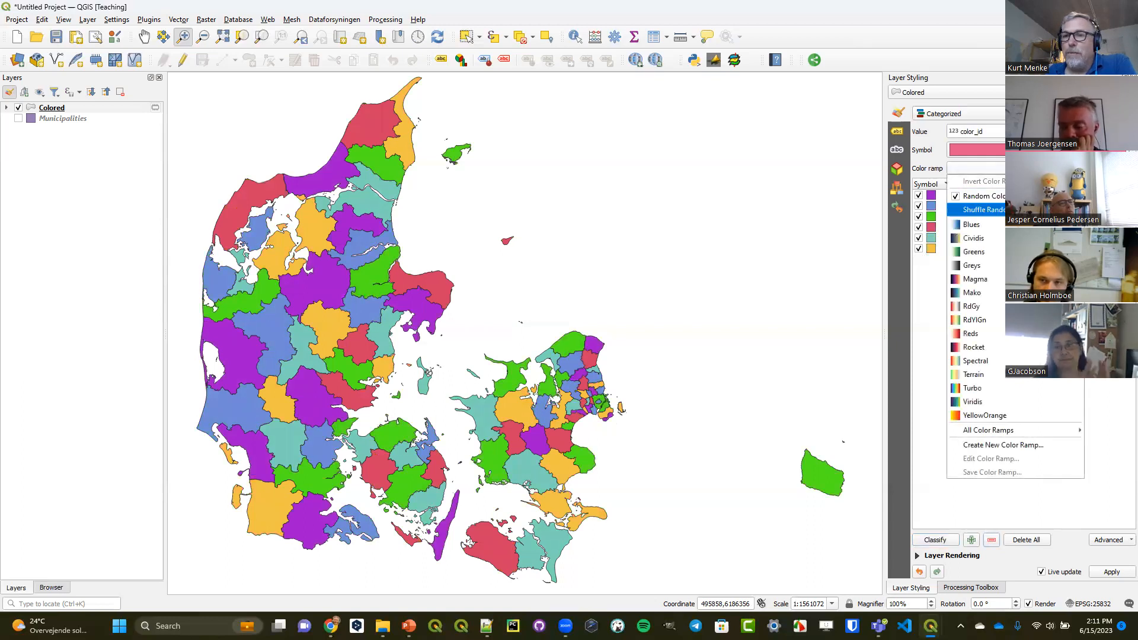
left_click(984, 210)
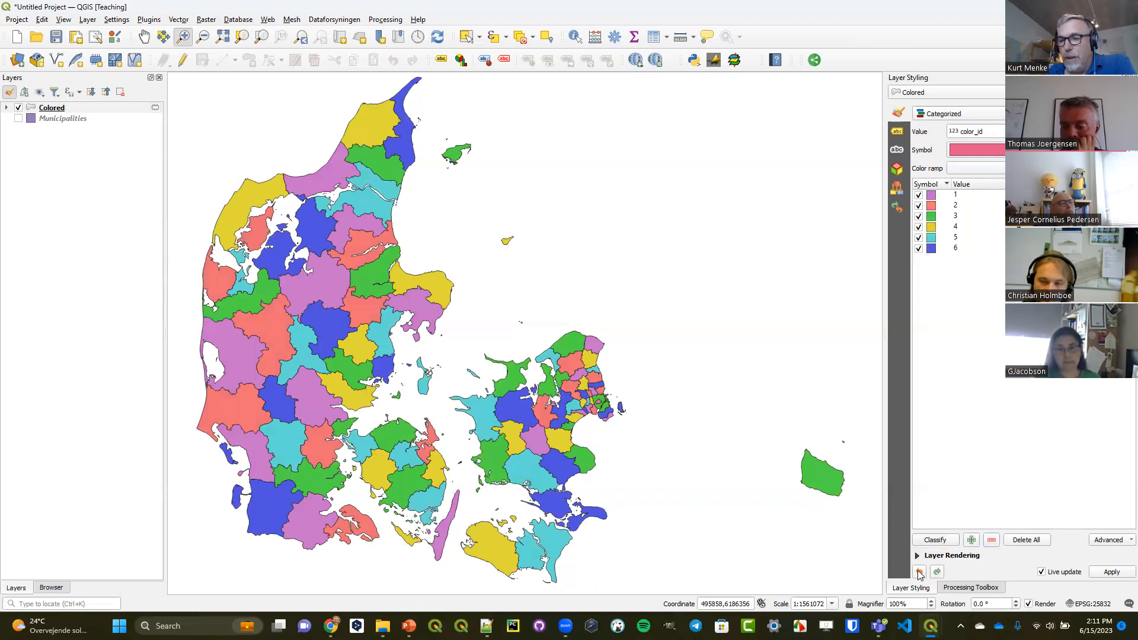
left_click(919, 573)
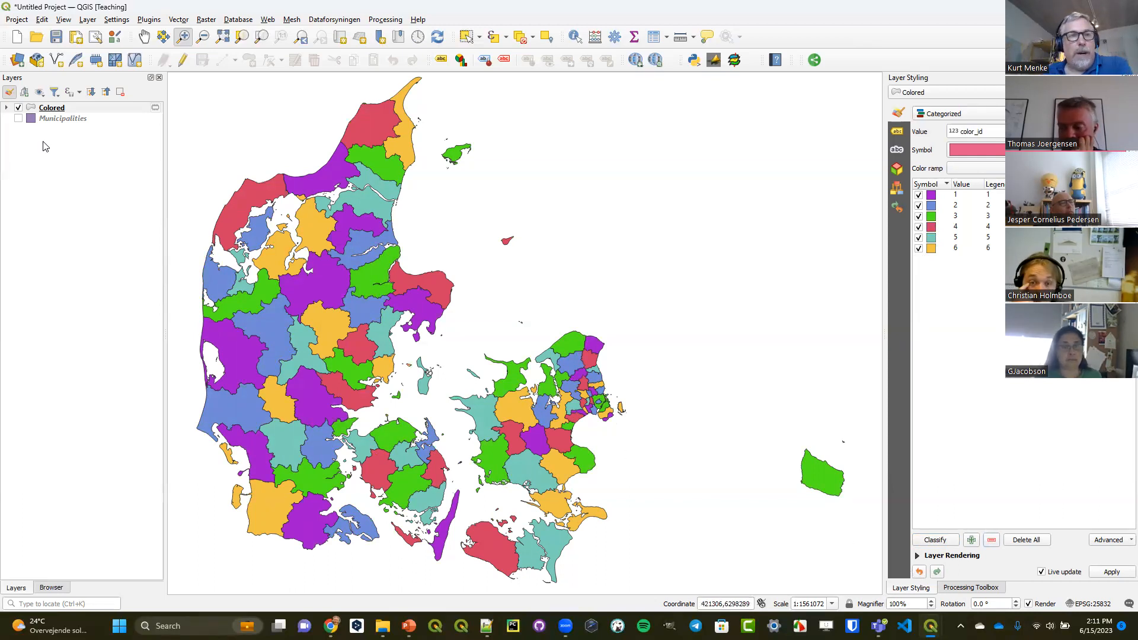
Duplicate the Colored layer, expand both legends, and show the duplicate in place of the original
left_click(6, 107)
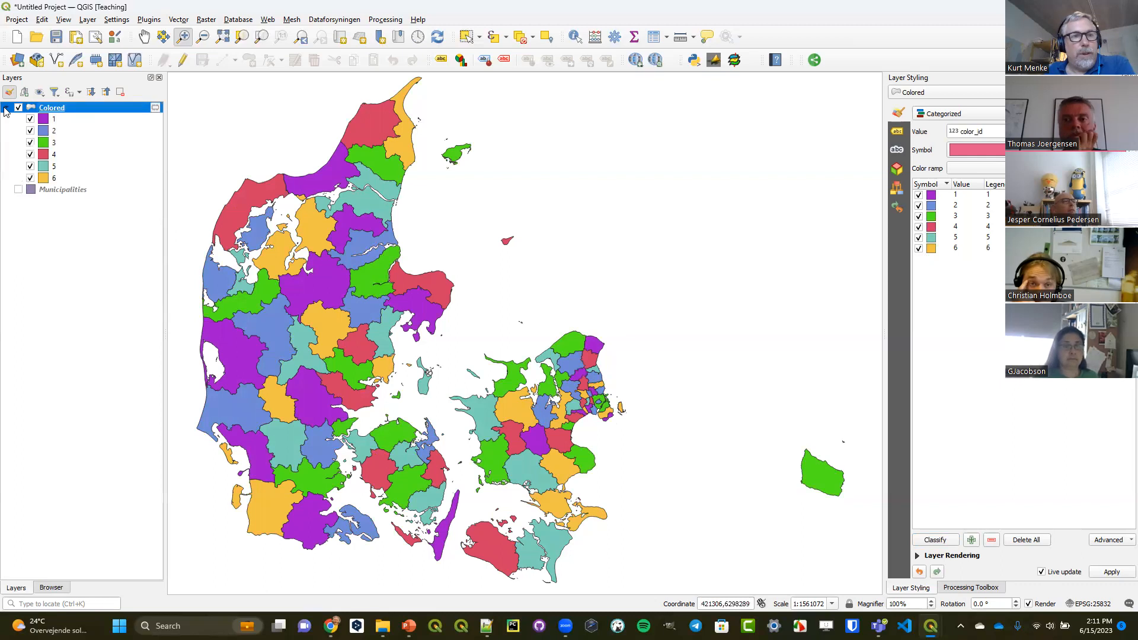
right_click(62, 107)
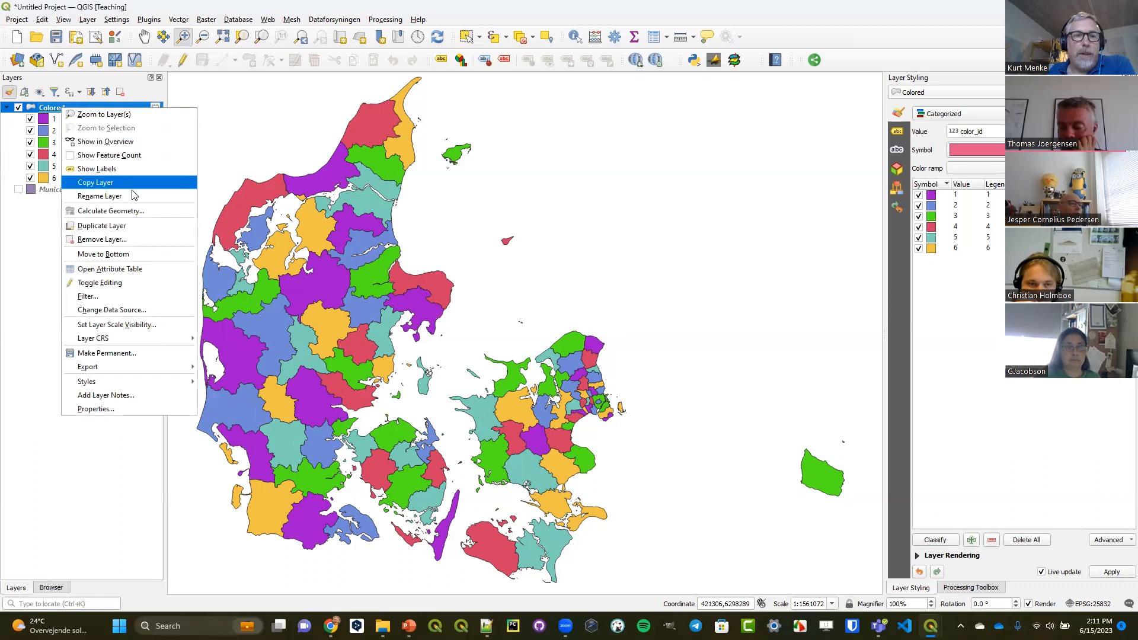
left_click(130, 229)
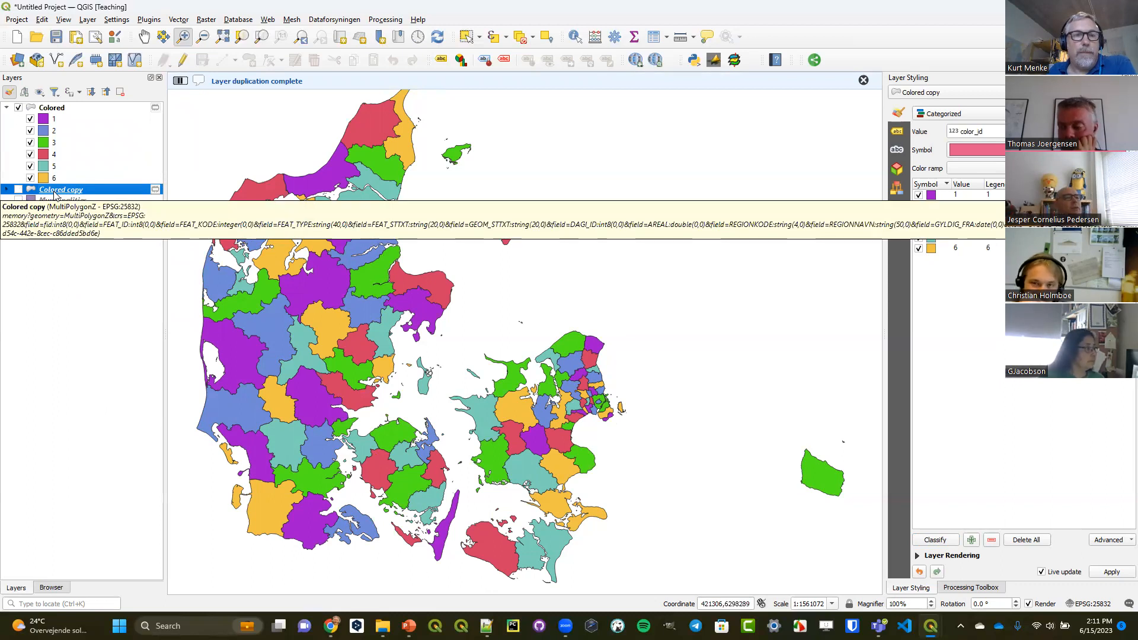
left_click(6, 189)
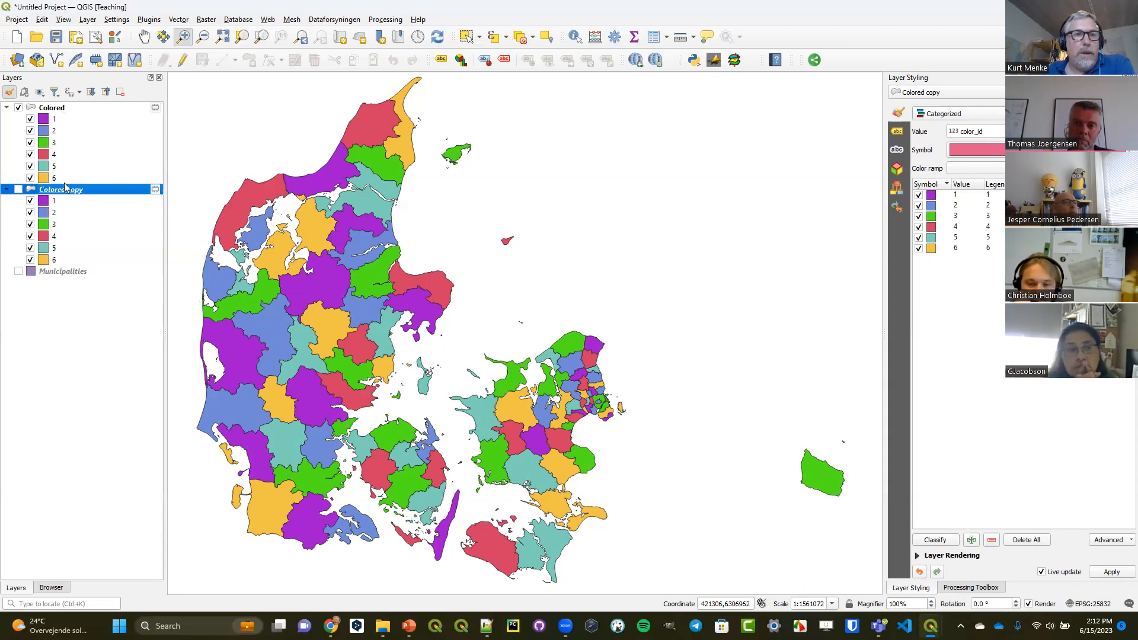
left_click(19, 108)
left_click(19, 189)
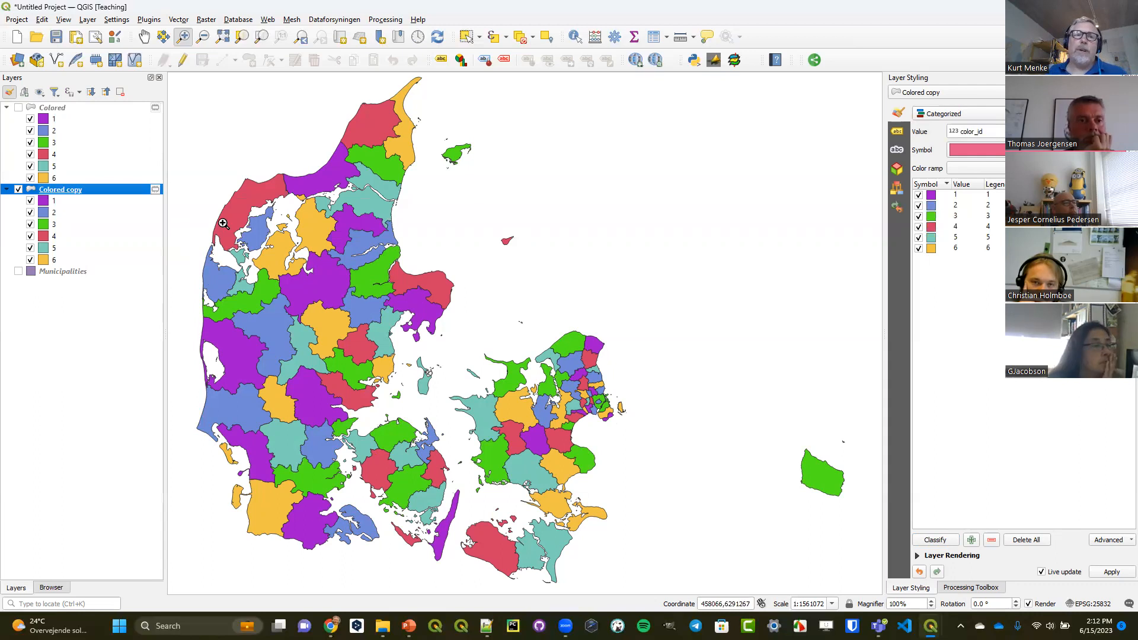
View the options for saving the temporary Colored layer permanently, and close them without saving
mouse_move(157, 113)
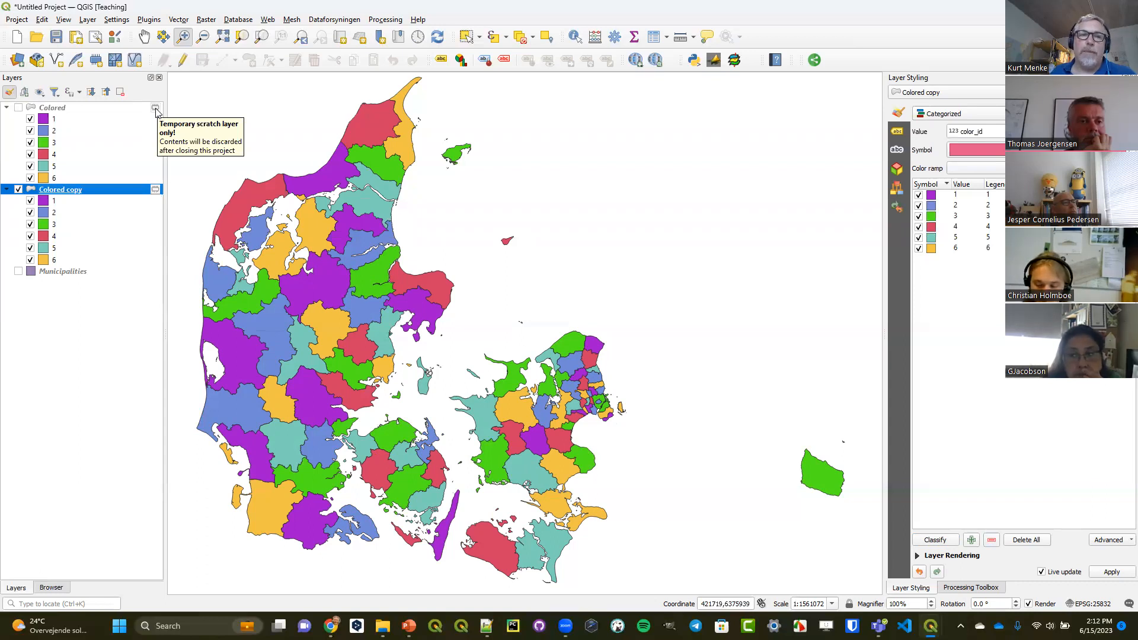
right_click(54, 190)
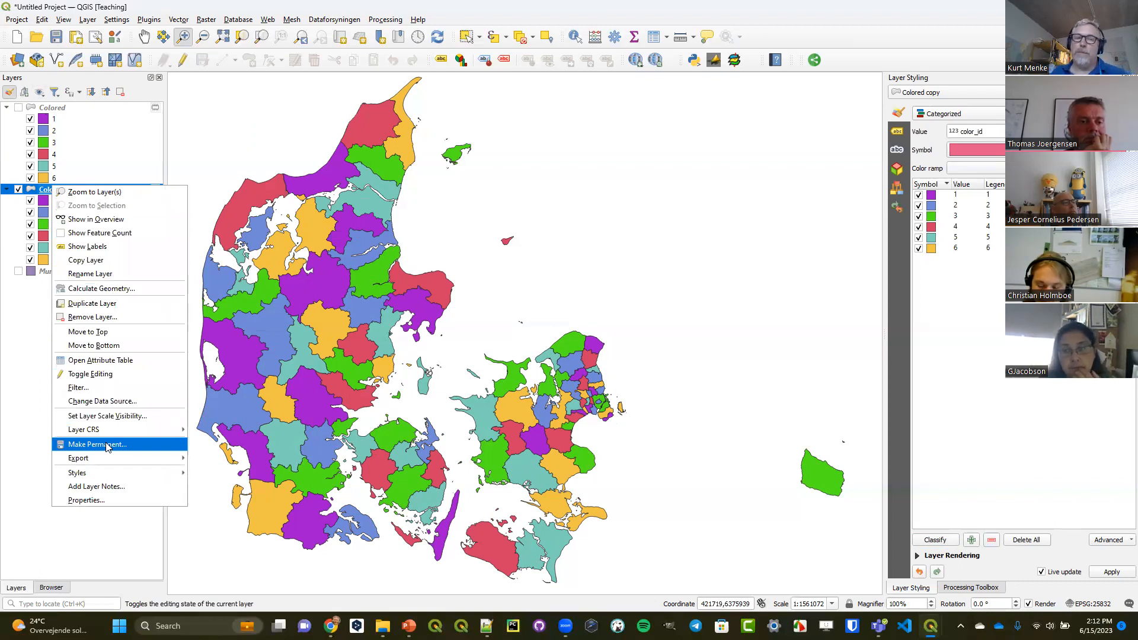
left_click(192, 5)
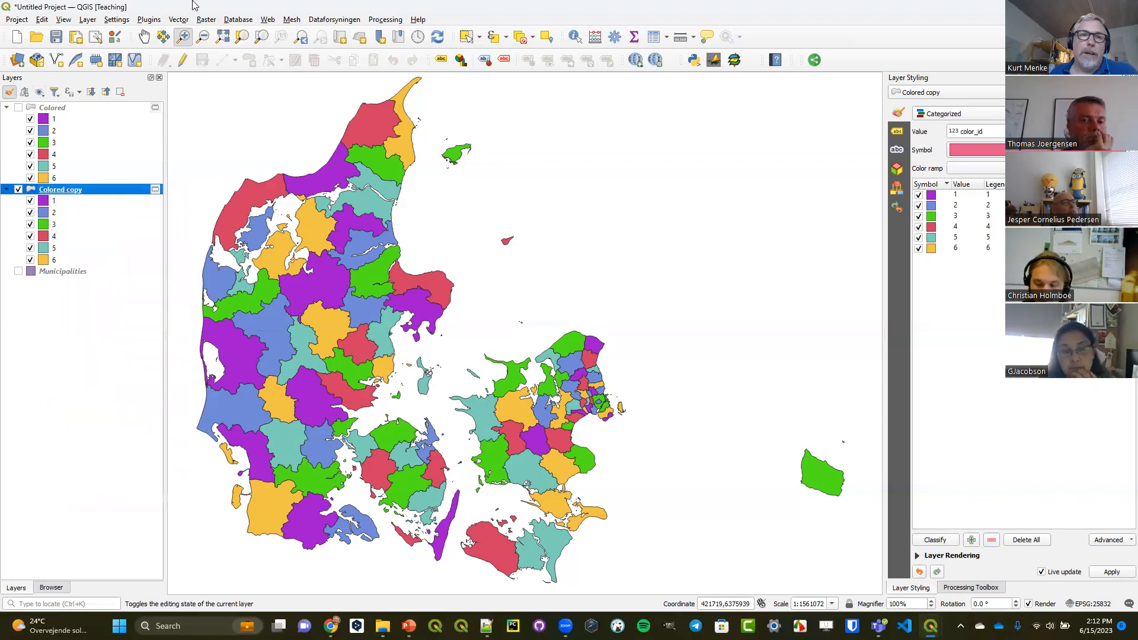
left_click(155, 108)
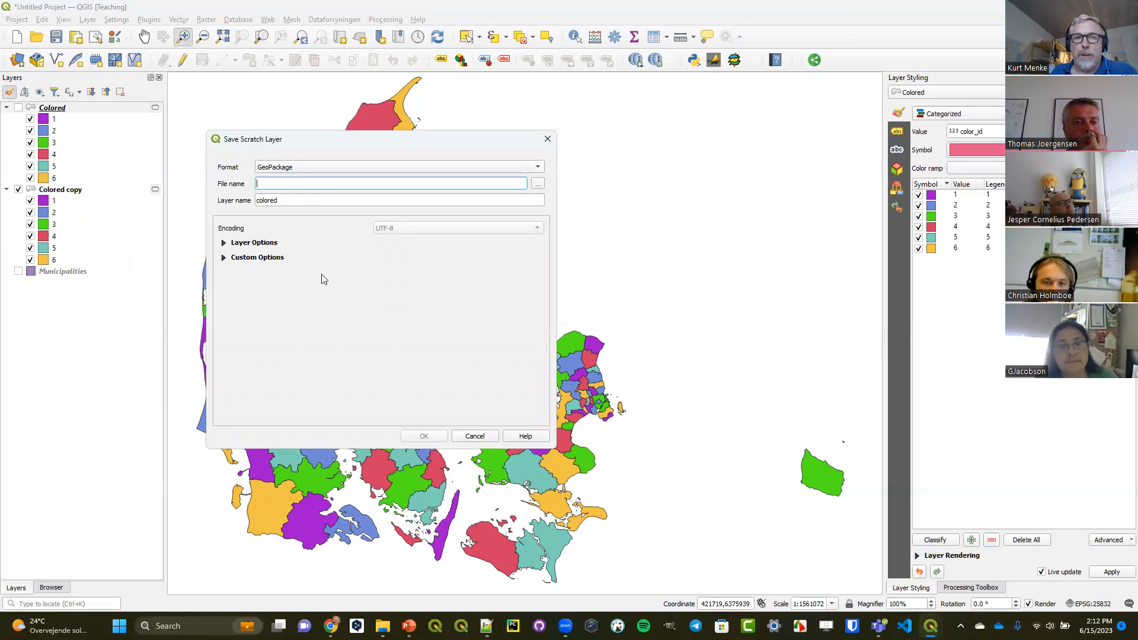
left_click(548, 139)
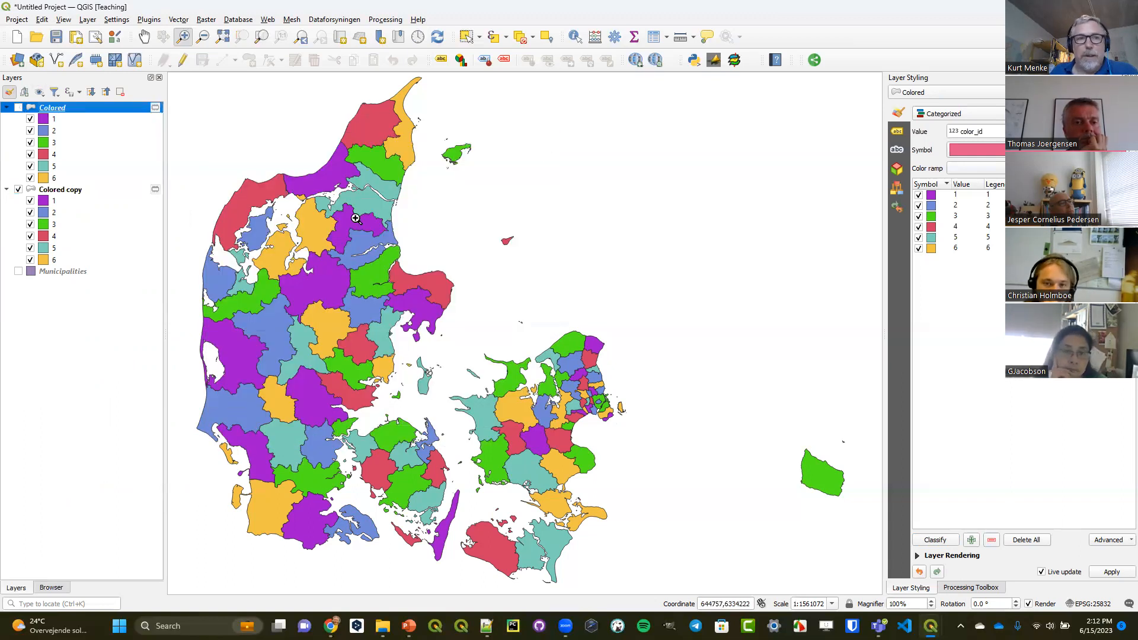
Change the Colored copy layer's category symbols from Simple Fill to Shapeburst Fill
left_click(82, 192)
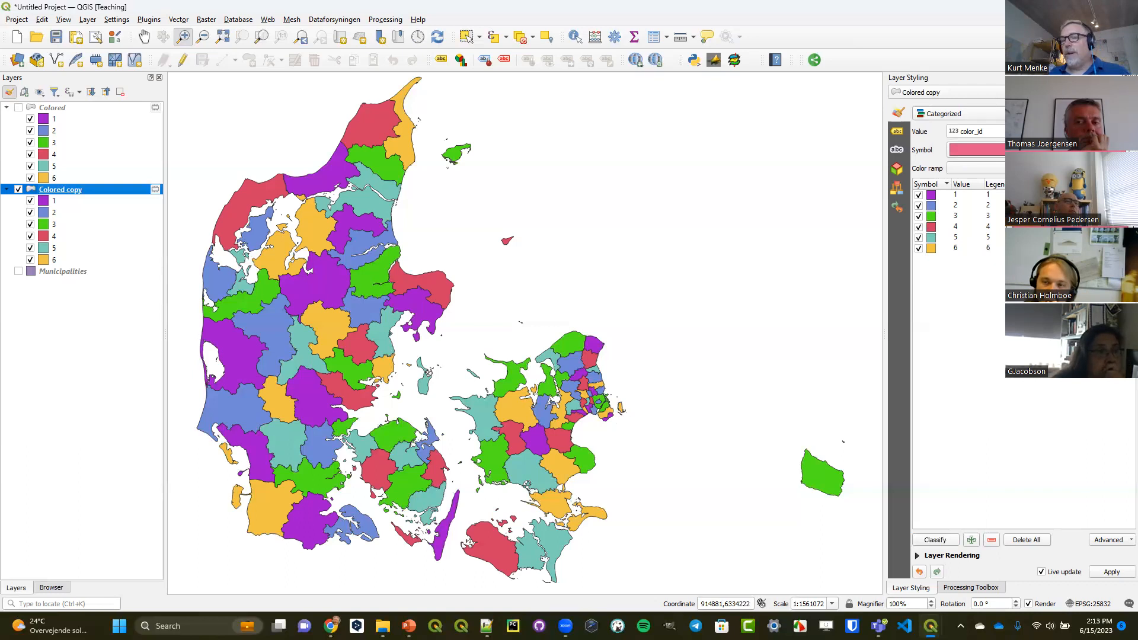
left_click(977, 149)
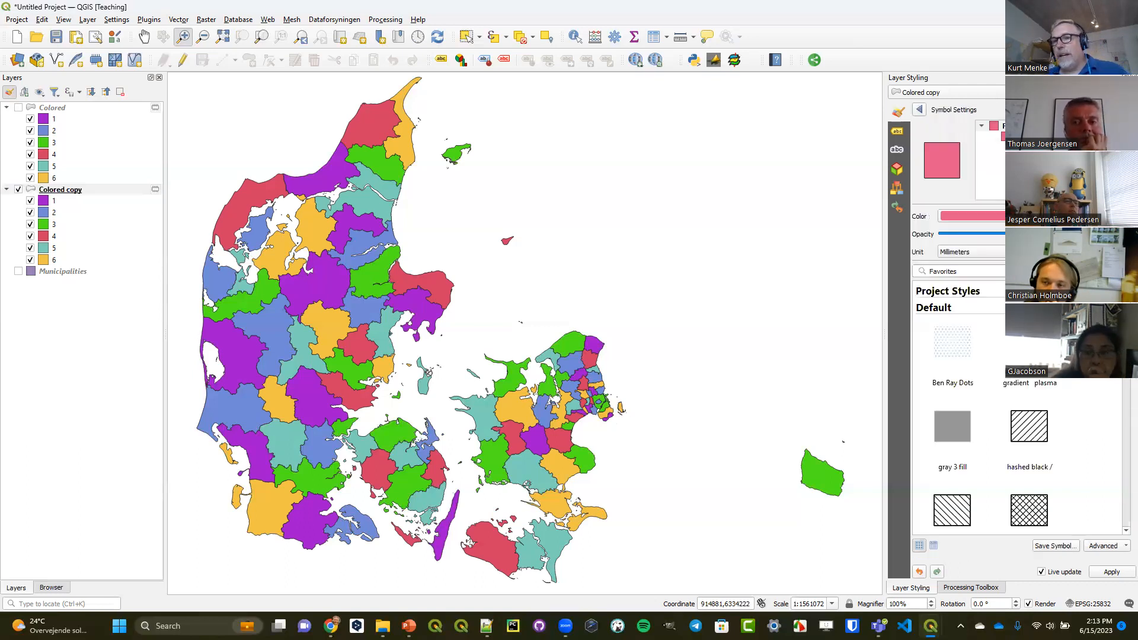
left_click(988, 137)
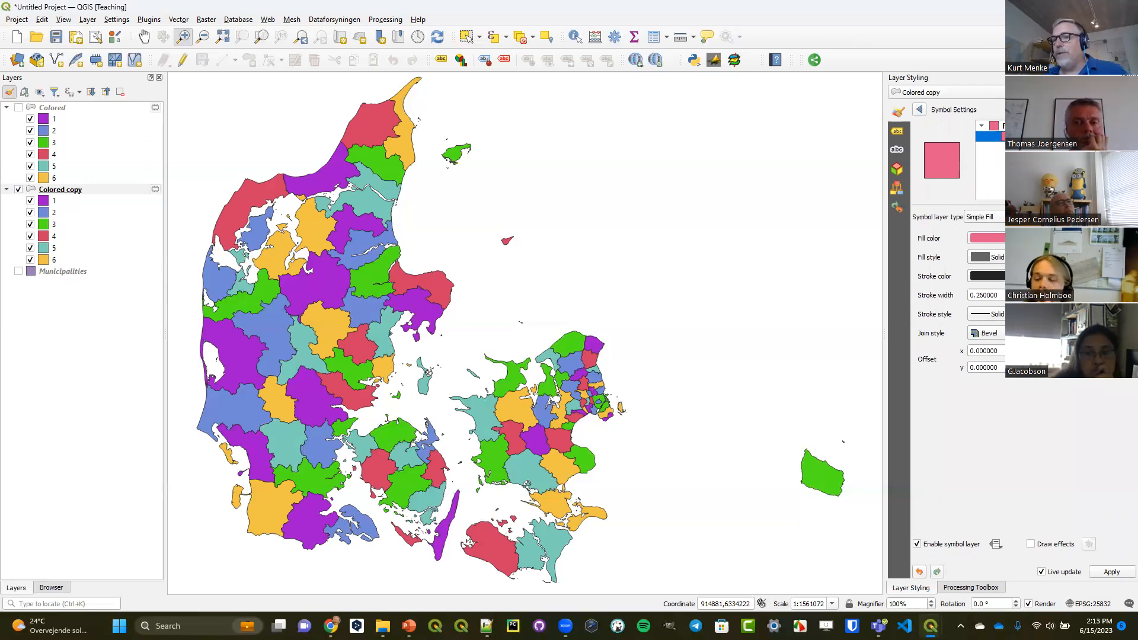
left_click(987, 217)
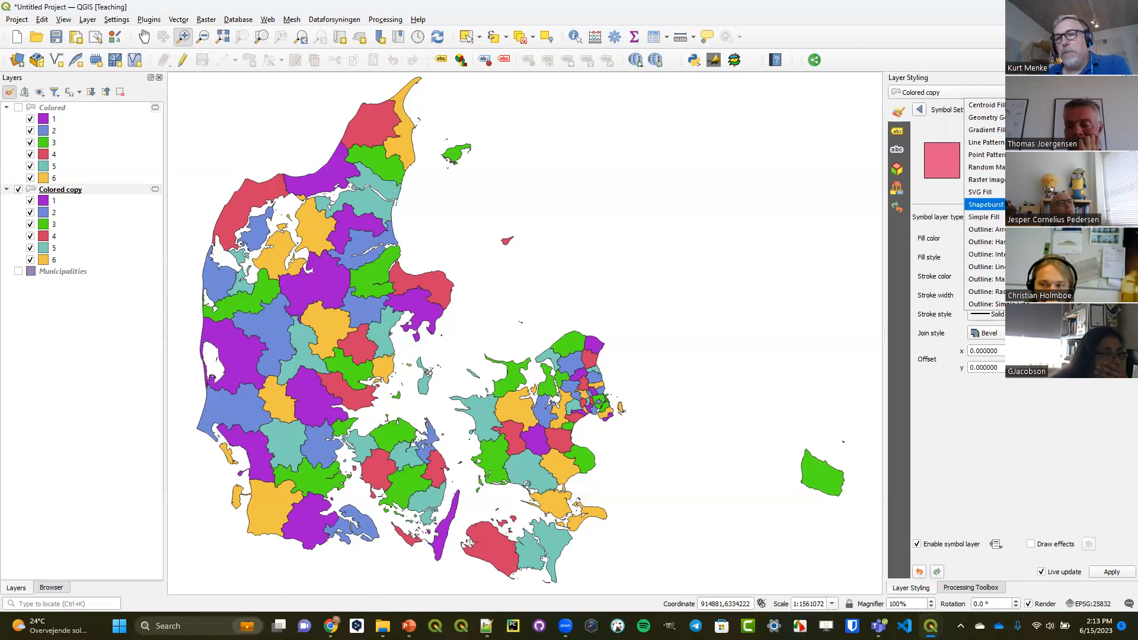
key("Return")
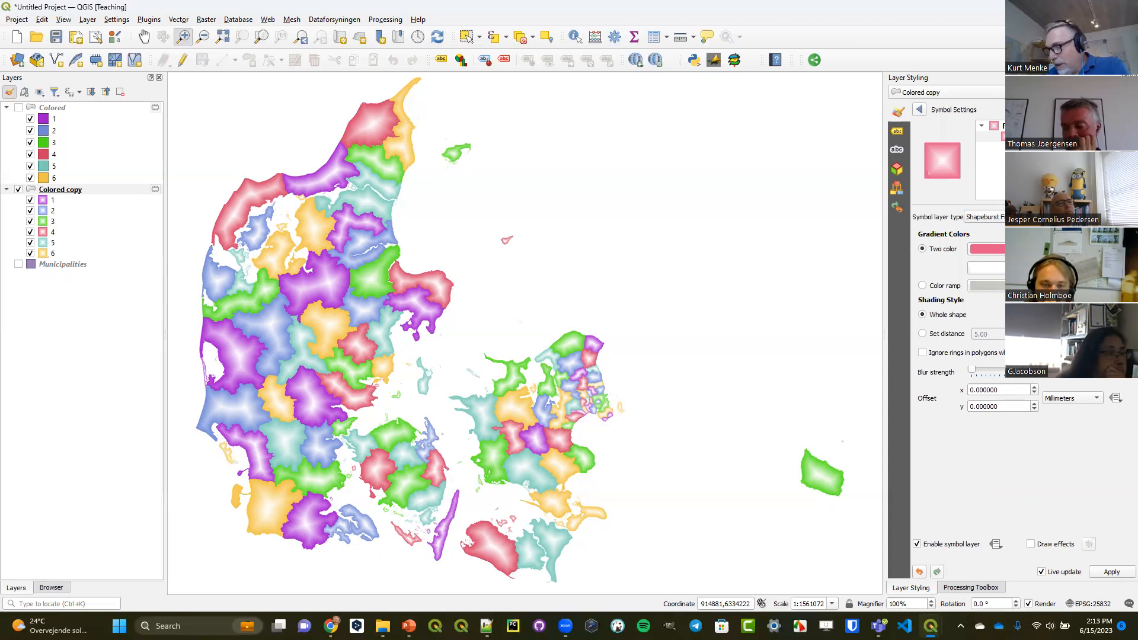
Shade the shapeburst fill to a set distance of 3.00, increase its blur strength, and return to the category list
left_click(929, 335)
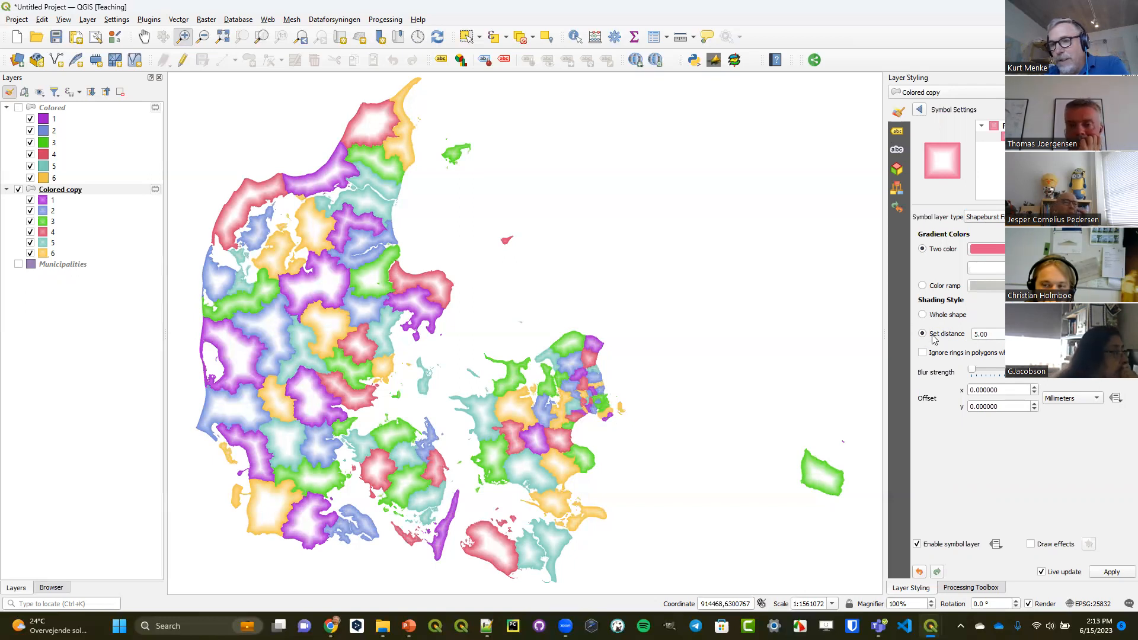
left_click(1034, 337)
left_click(1034, 336)
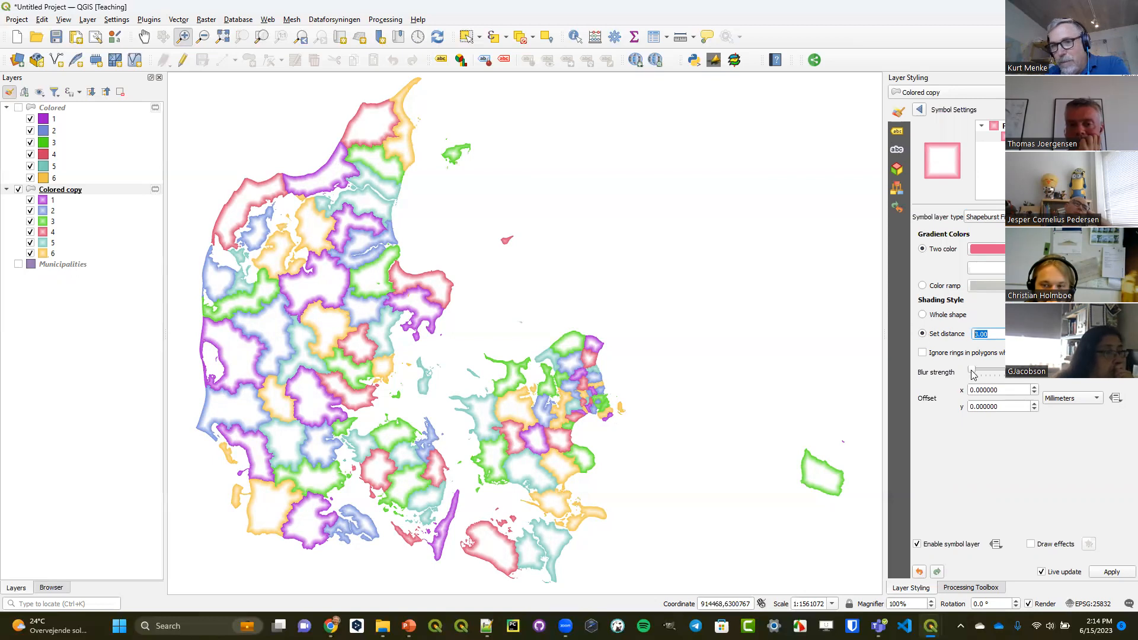
left_click_drag(972, 372, 996, 380)
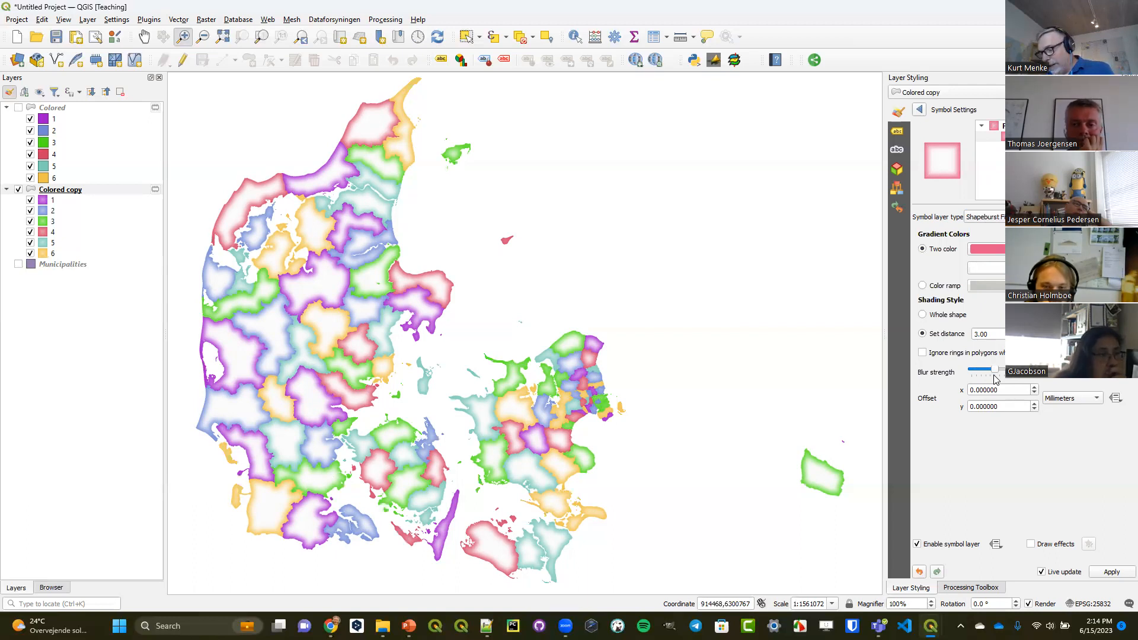
left_click(919, 109)
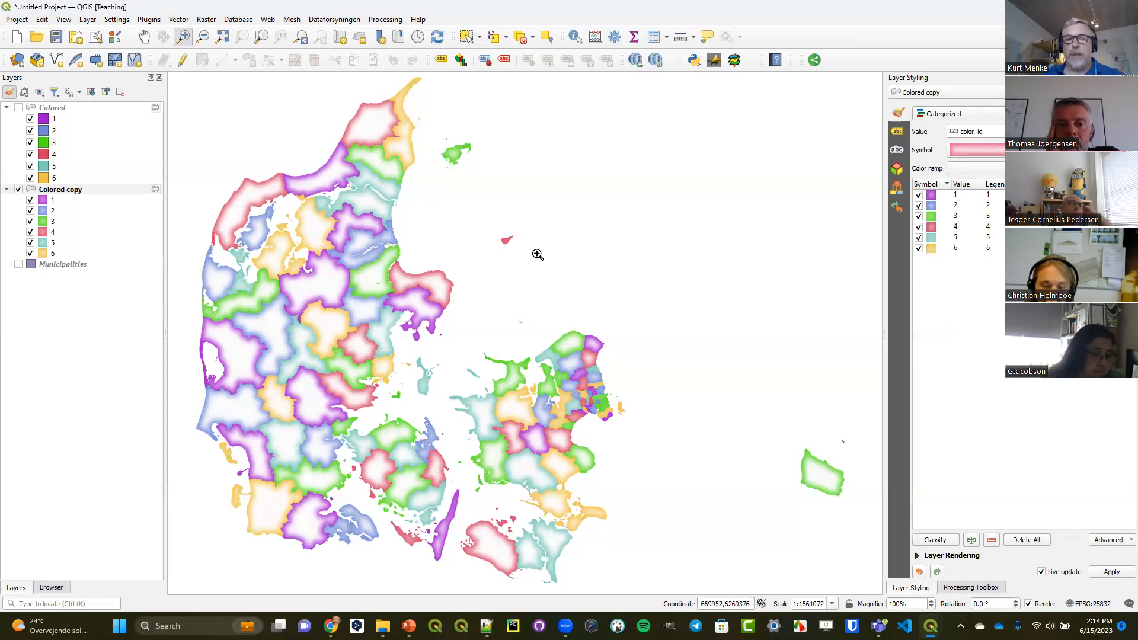
Switch to the PowerPoint course slides, view the "Colorful Map of Denmark" slide as a reference, and return to QGIS
mouse_move(409, 626)
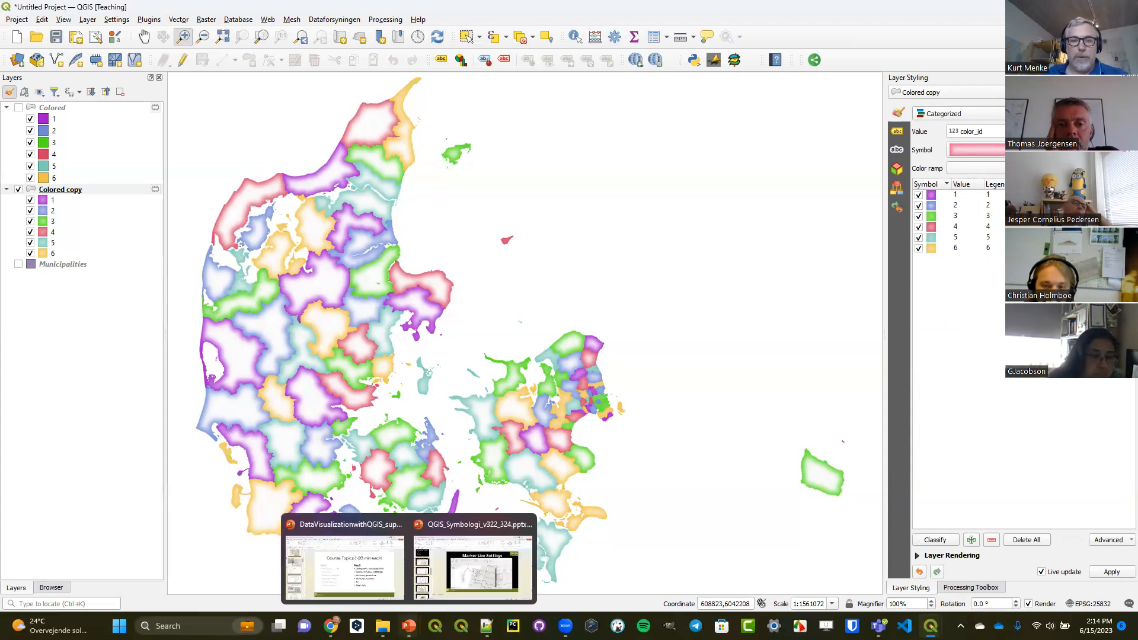
left_click(353, 580)
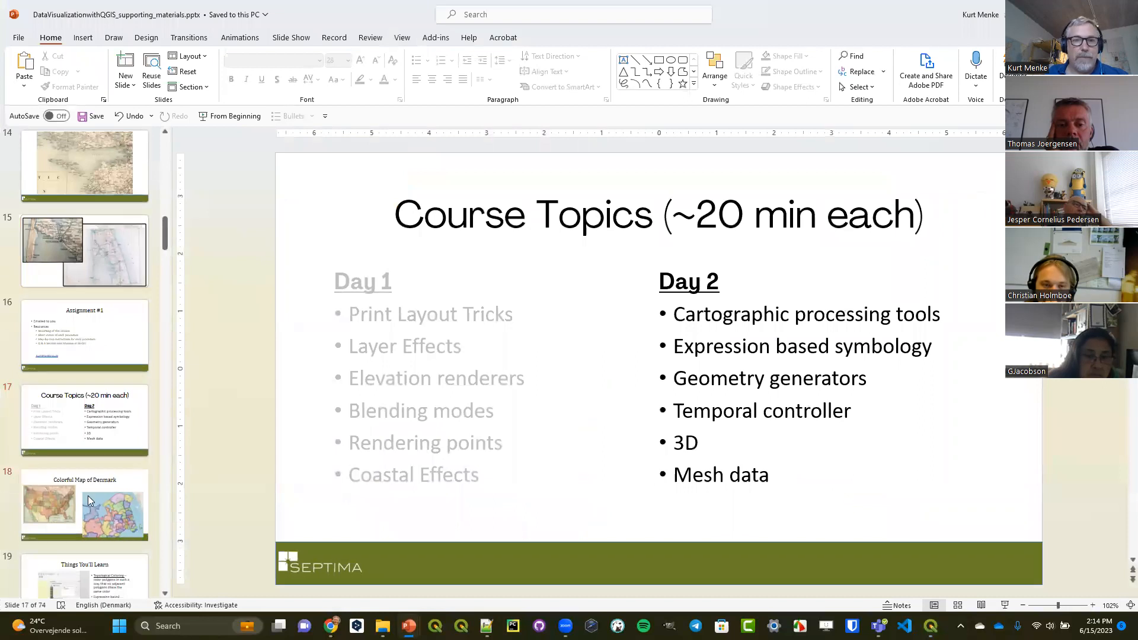
left_click(88, 495)
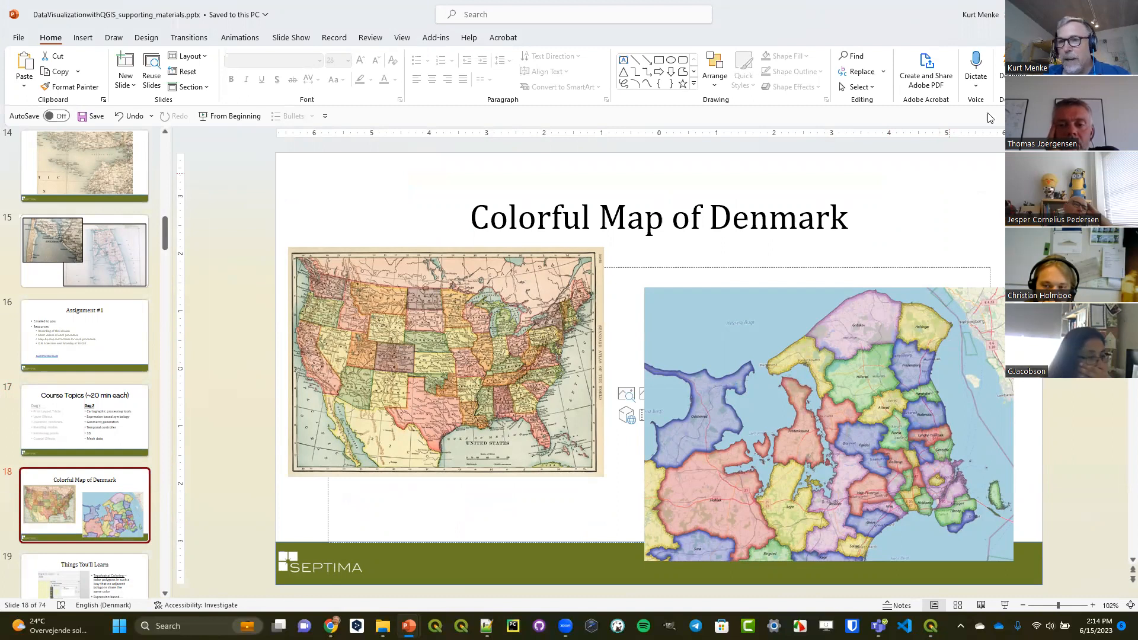
key("alt+Tab")
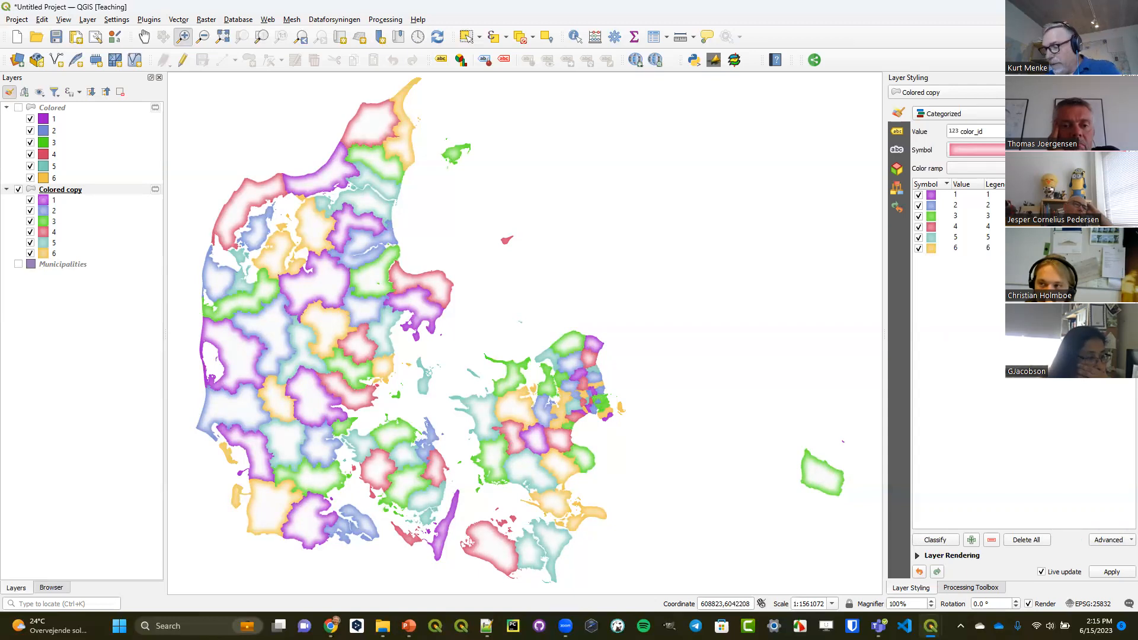
Duplicate the Colored copy layer, move the duplicate above all other layers, and make it visible
right_click(65, 190)
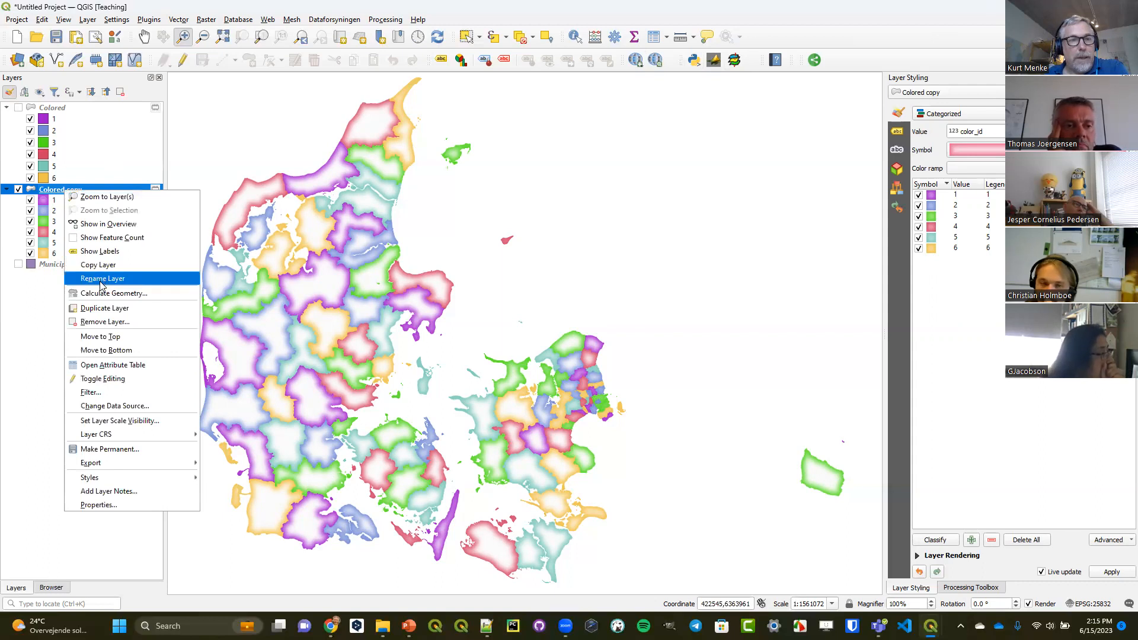
left_click(106, 308)
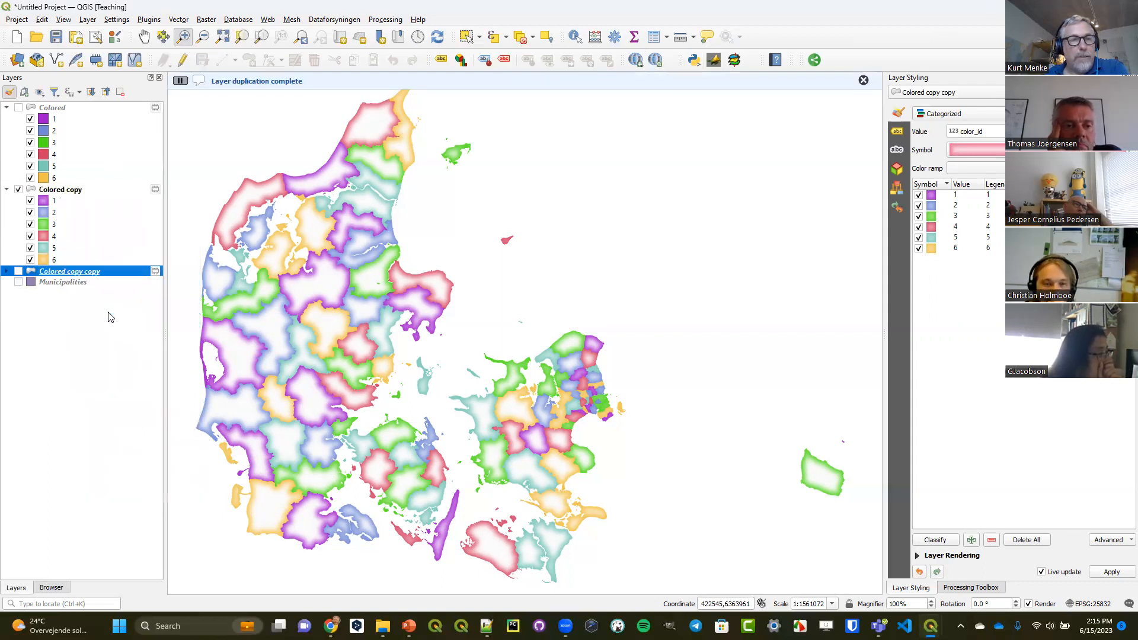
left_click_drag(92, 272, 103, 112)
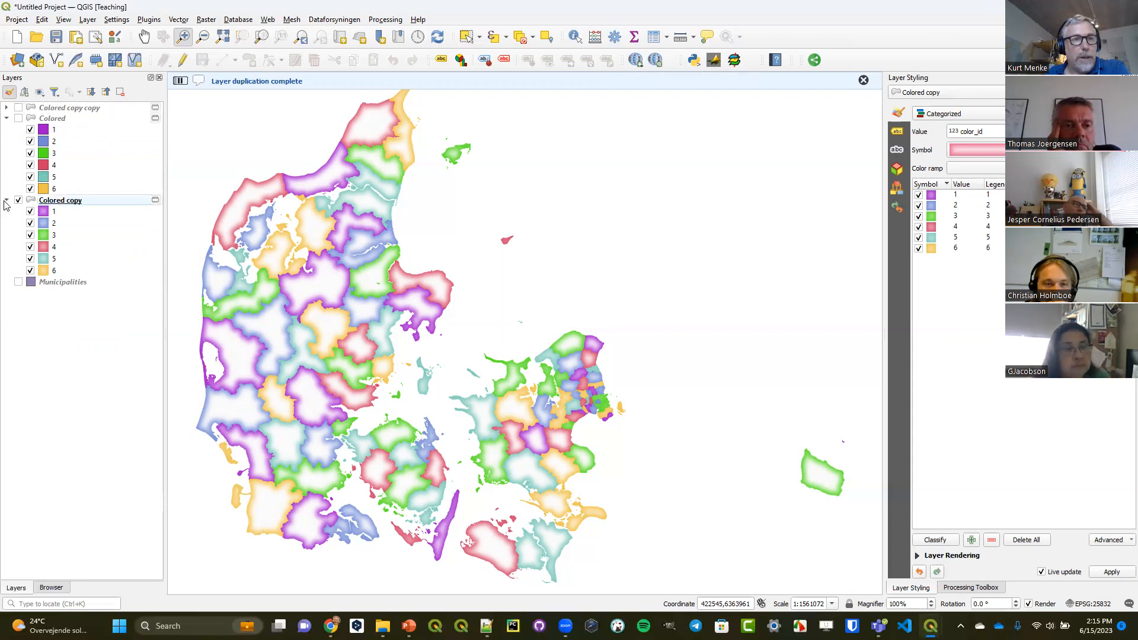
left_click(6, 108)
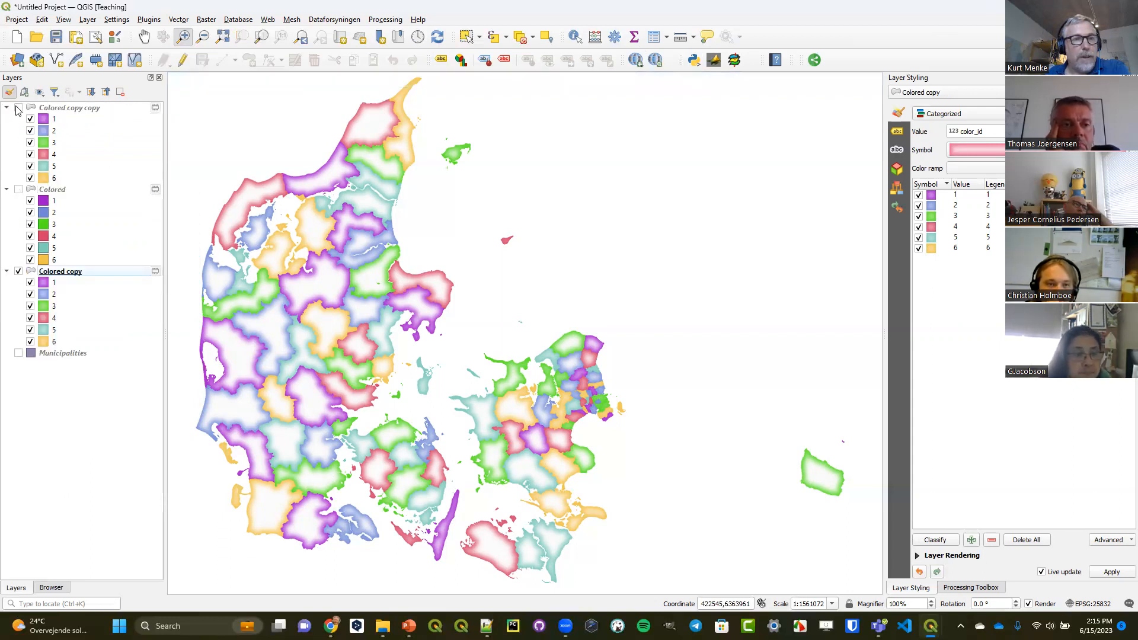
left_click(17, 107)
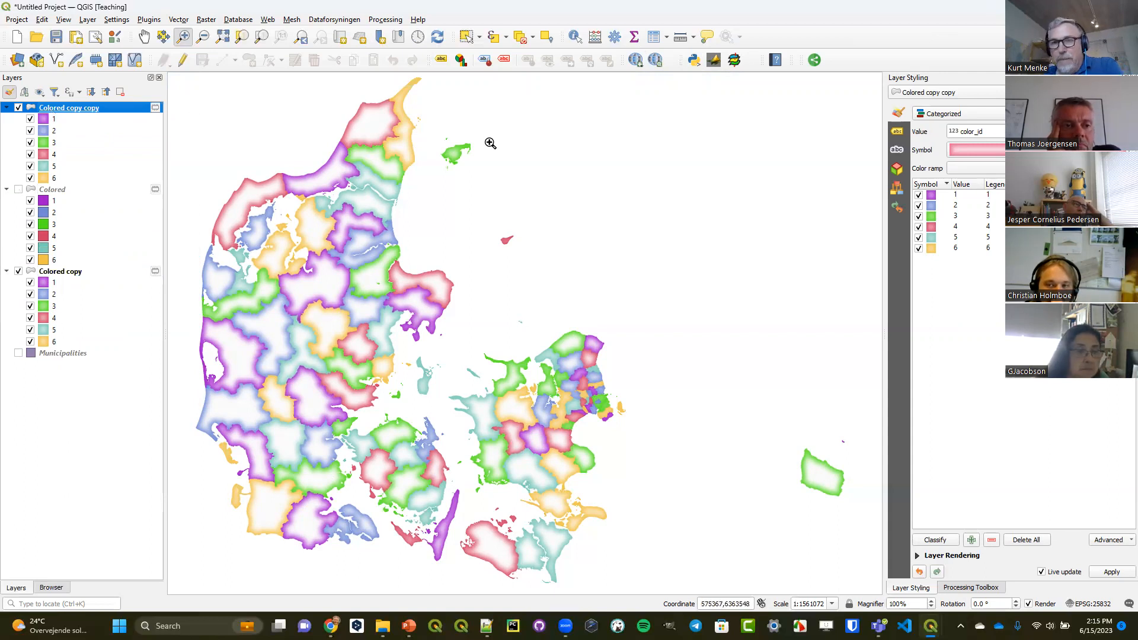
Change the renderer of the Colored copy copy layer to Single Symbol
left_click(953, 115)
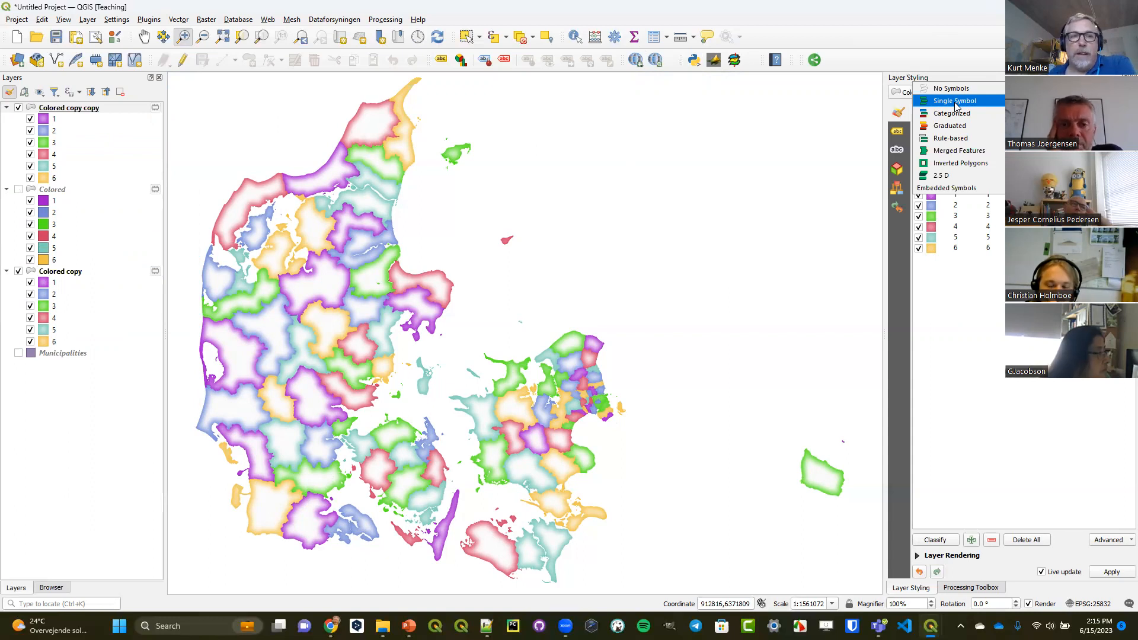
left_click(955, 102)
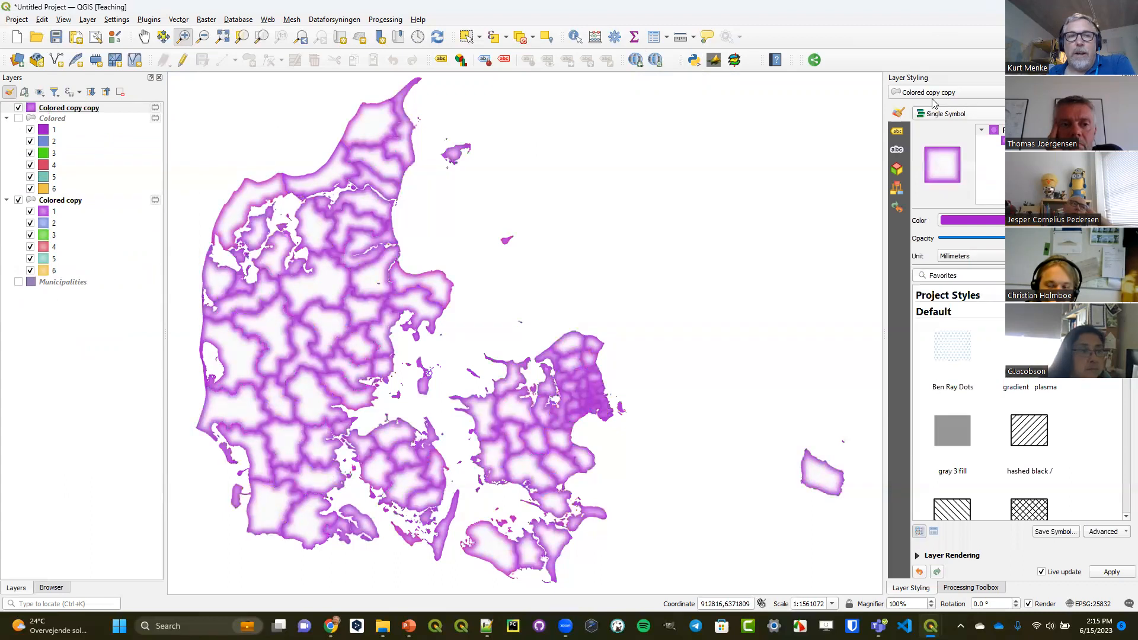
Change the Colored copy copy layer's symbol layer type from shapeburst fill to Outline: Marker Line
left_click(990, 140)
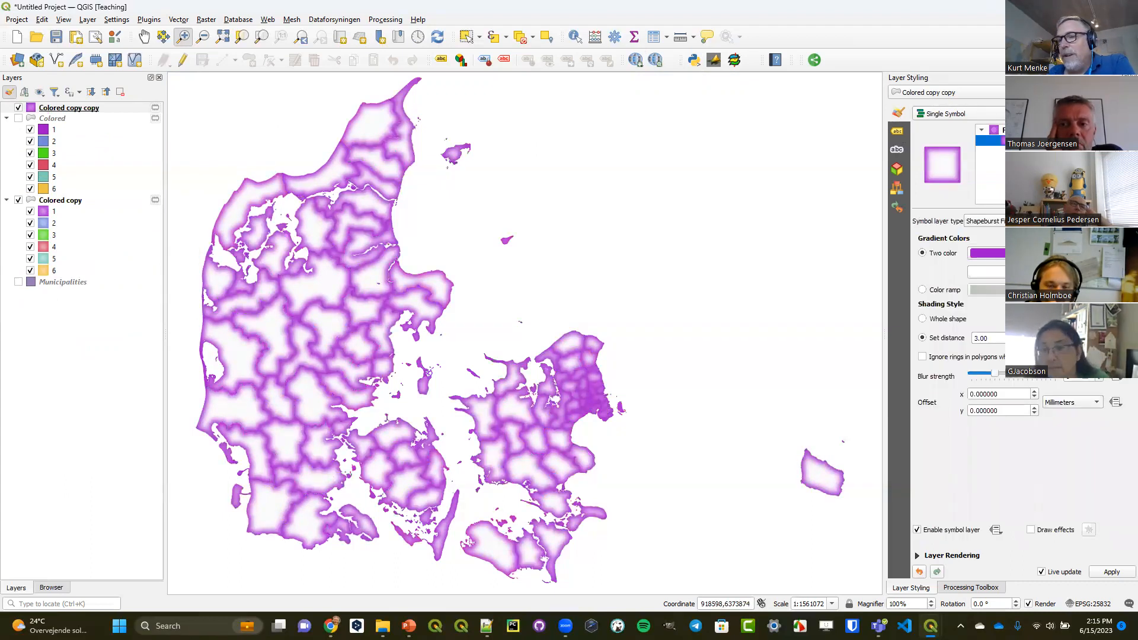
left_click(984, 221)
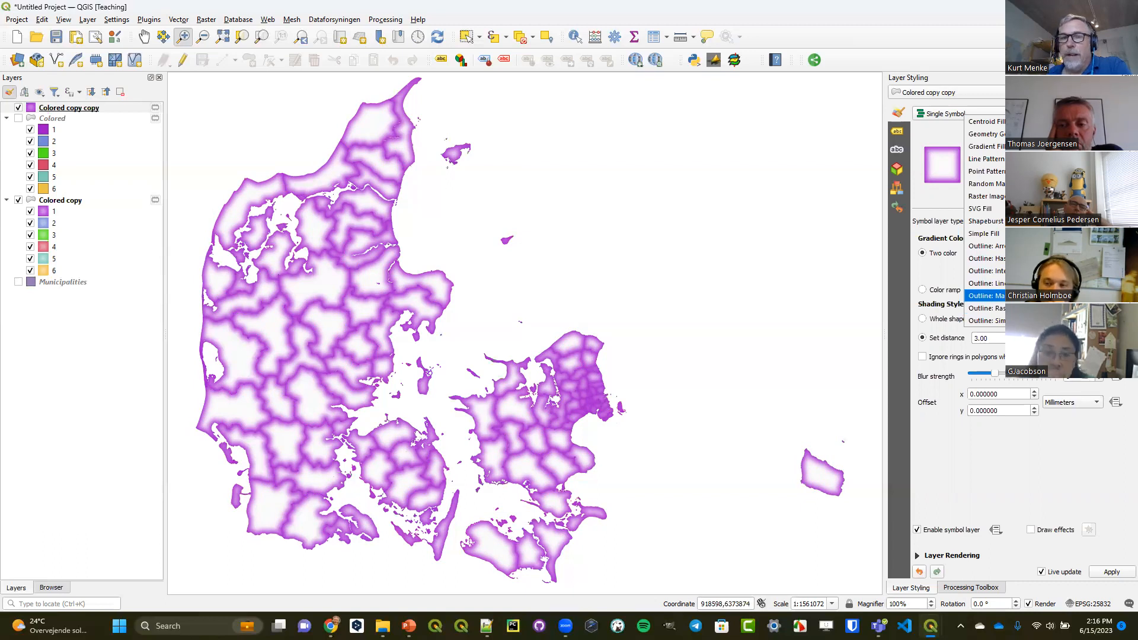
key("Return")
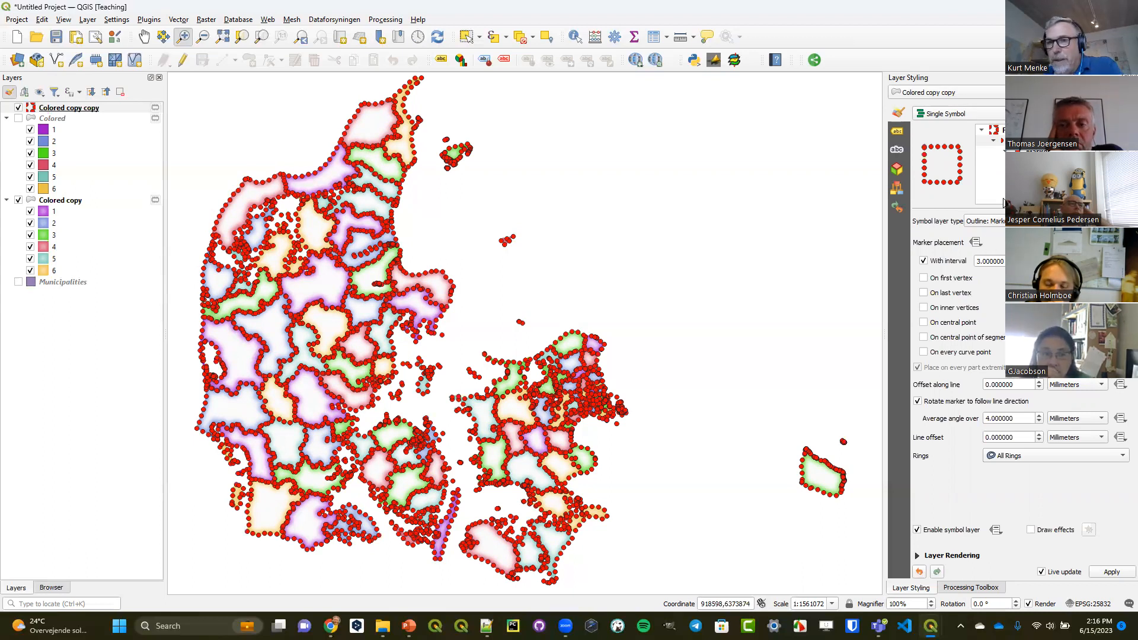
Set the marker line's placement interval to 0.1 mm
left_click(1000, 140)
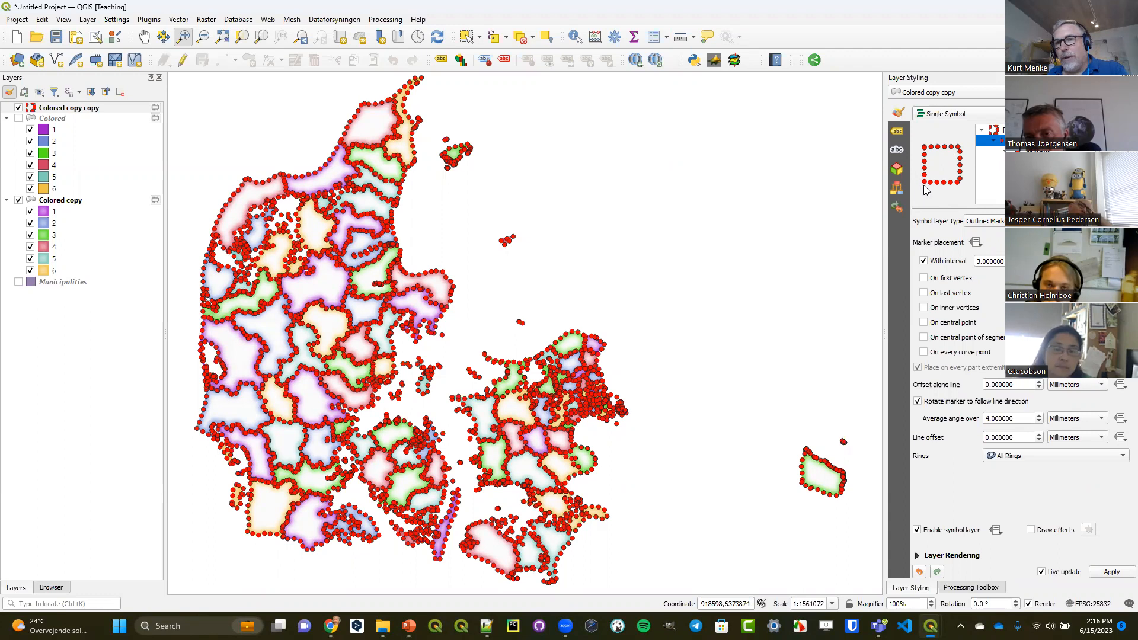
left_click(1003, 260)
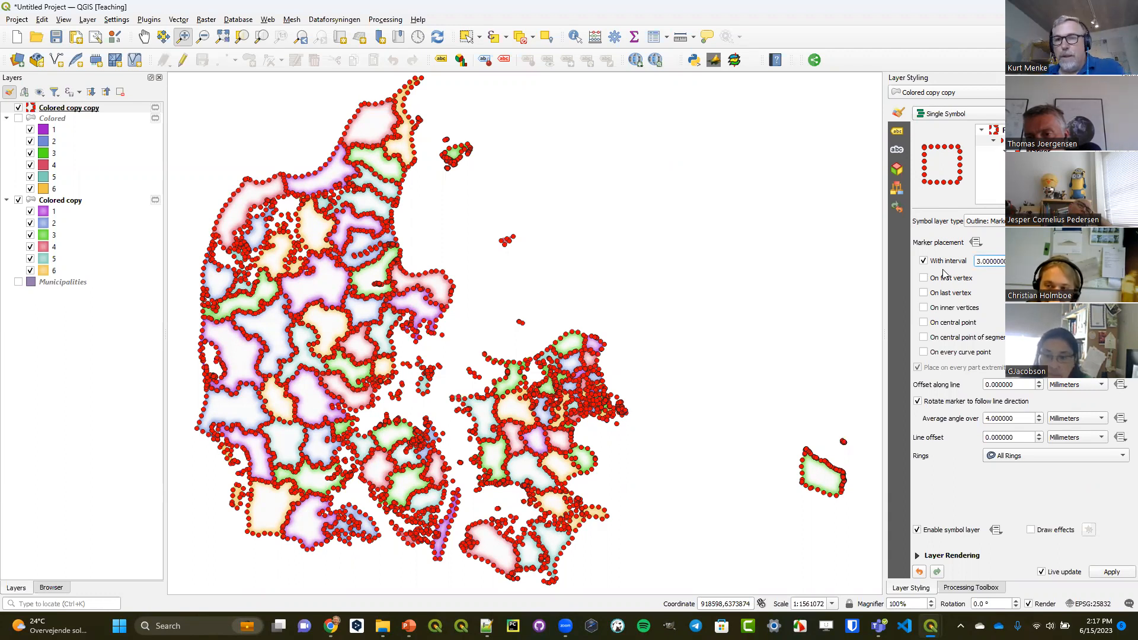
left_click_drag(1003, 261, 895, 267)
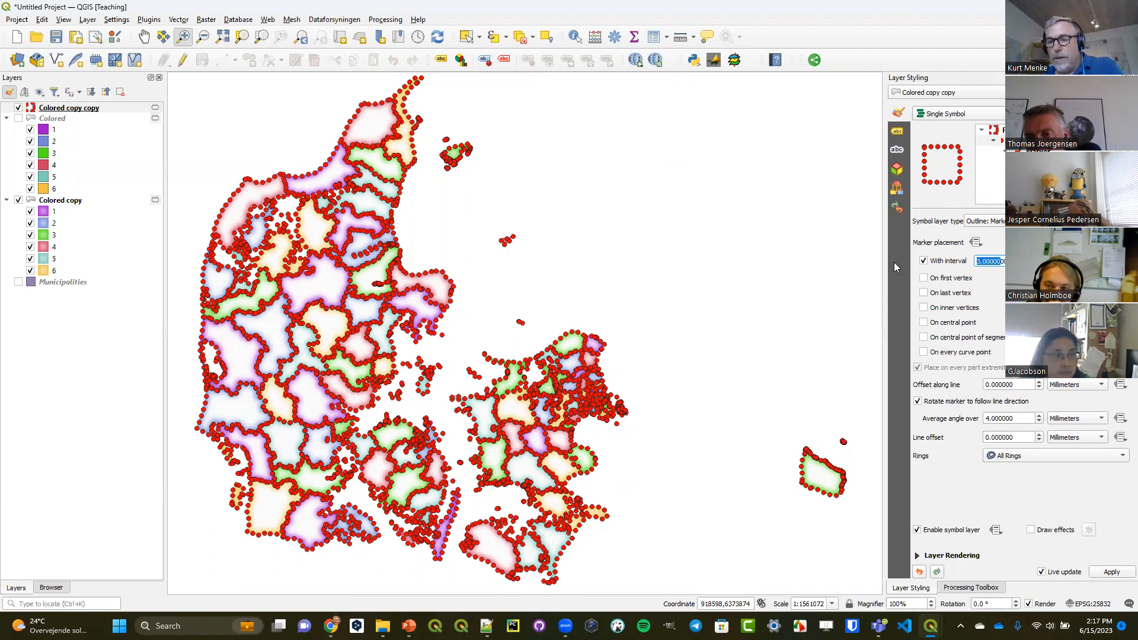
type("0.1")
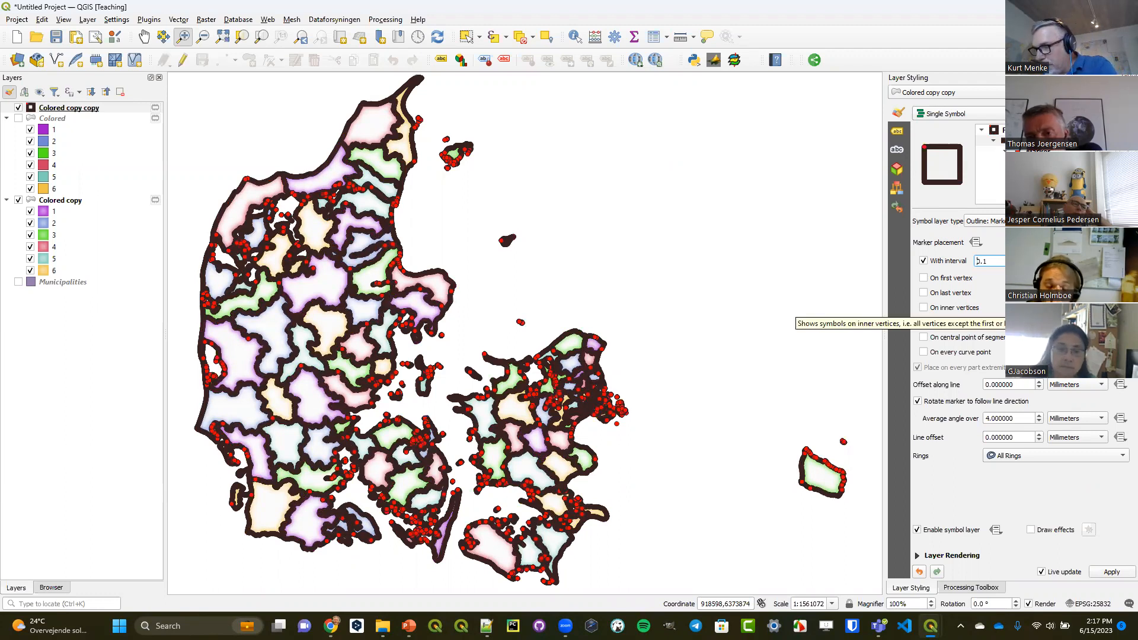
Set the size of the marker line's simple marker to 0.15
left_click(990, 162)
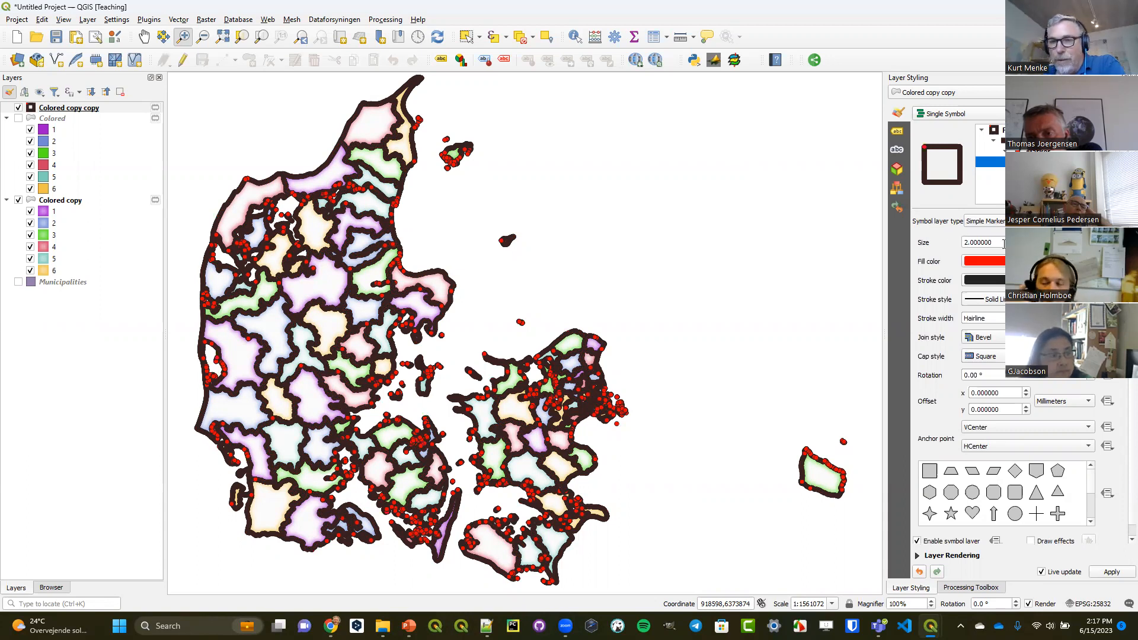
left_click_drag(1003, 242, 946, 241)
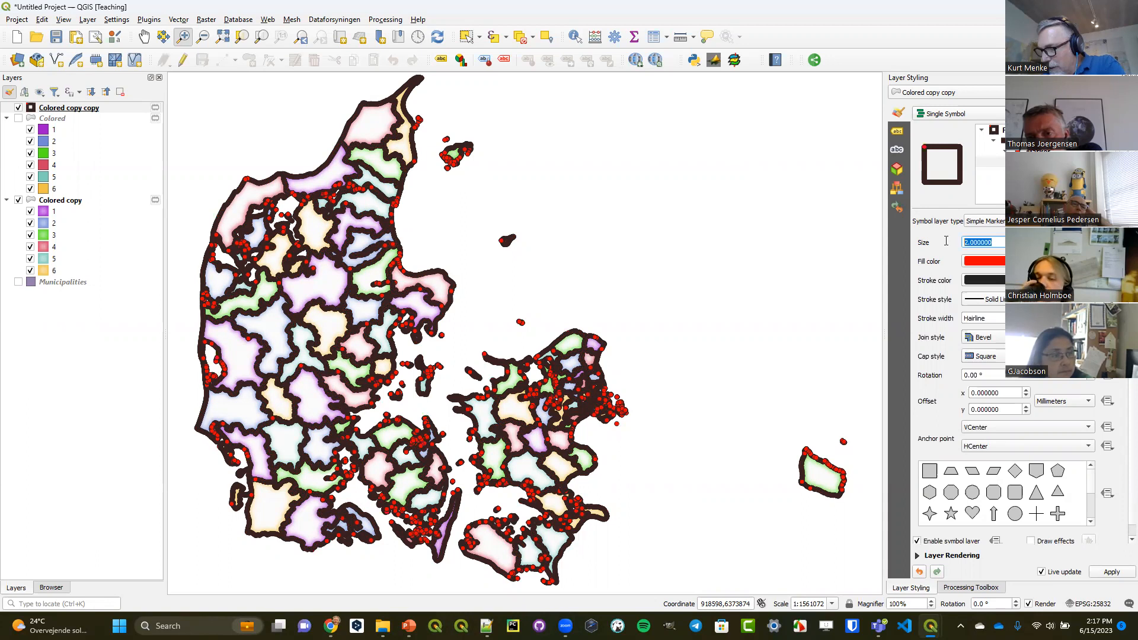
type("0.15")
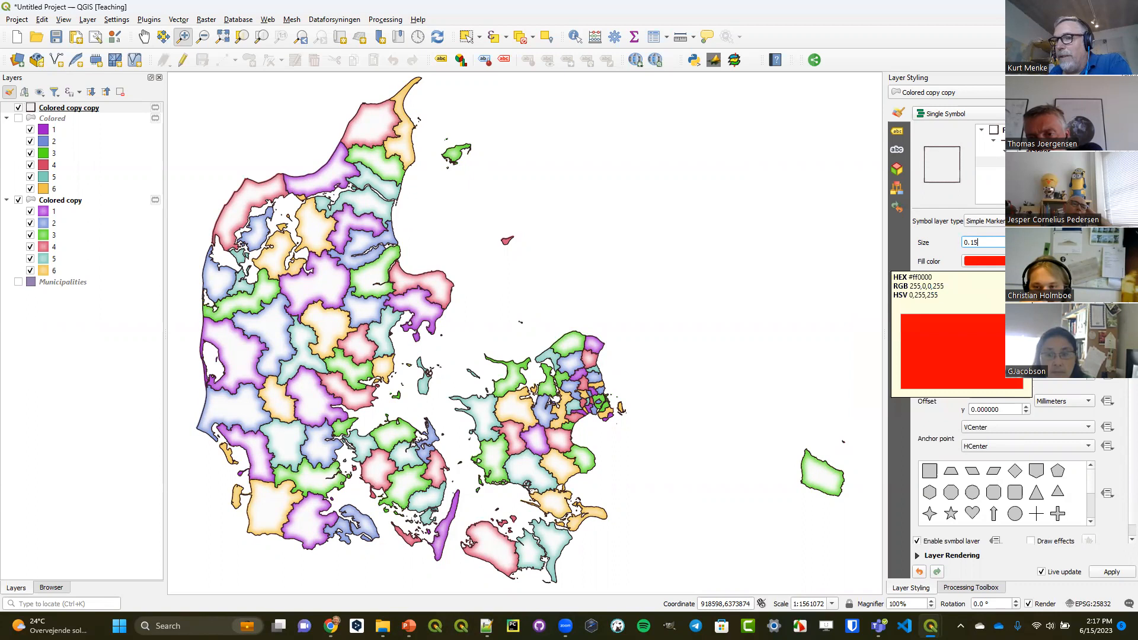
Set the simple marker's fill colour to dark grey #5a5a5a and give its stroke the same grey
left_click(984, 261)
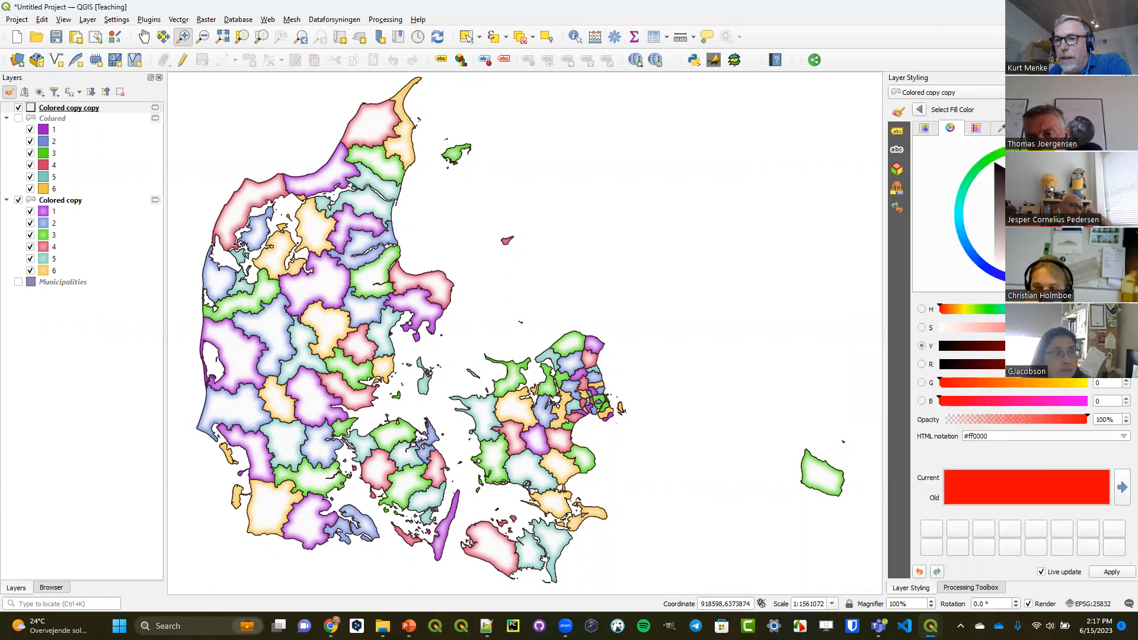
left_click(1024, 180)
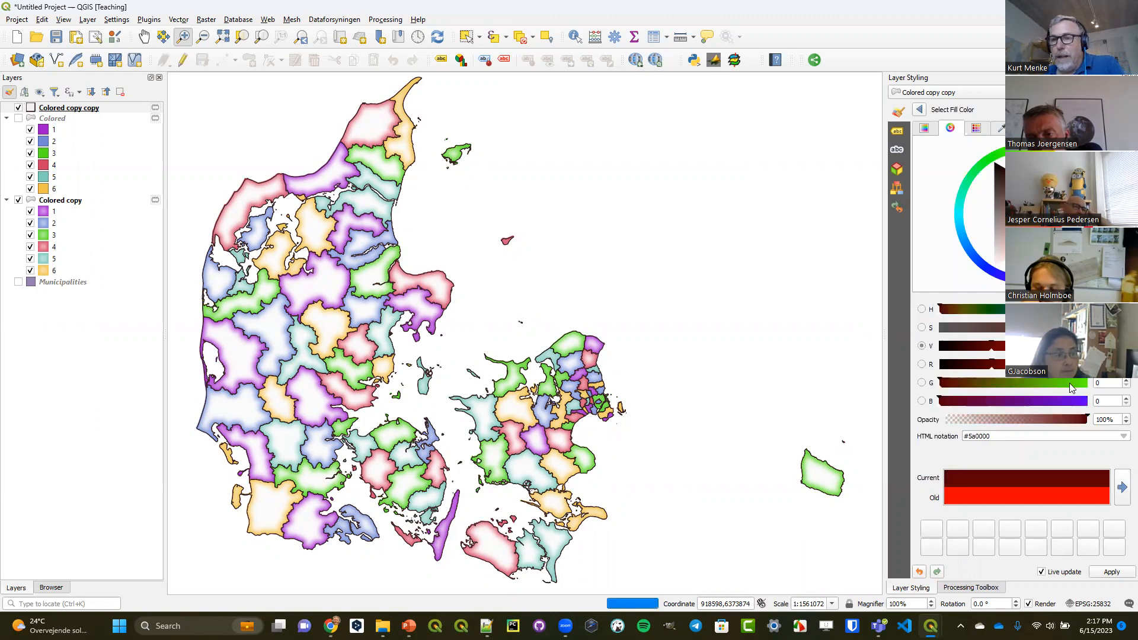
double_click(1099, 384)
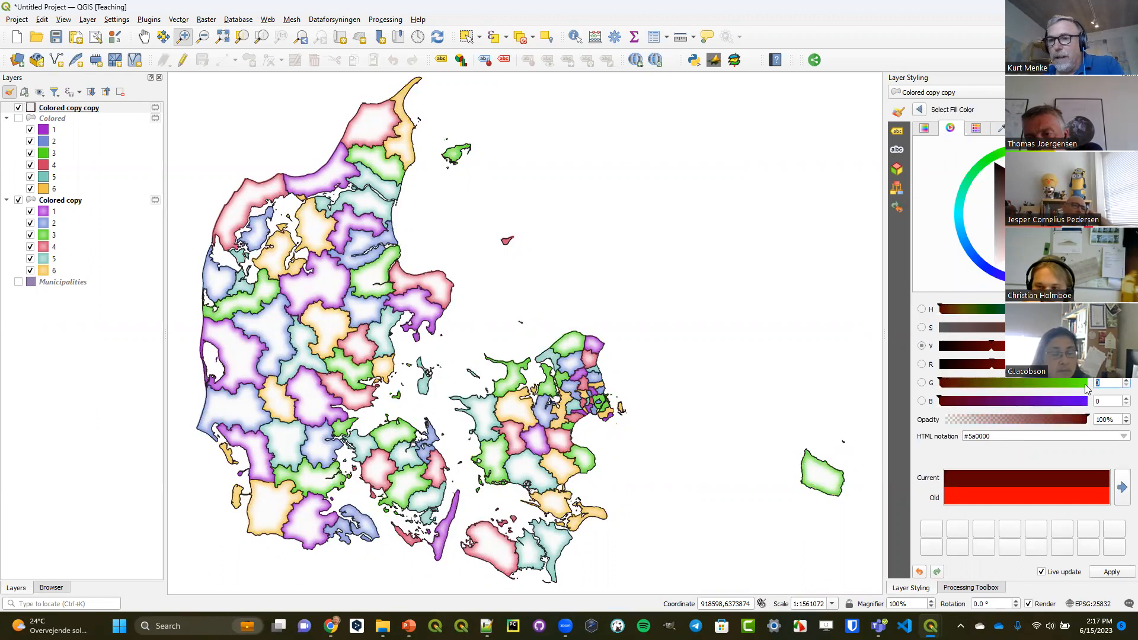
type("90")
key("Tab")
type("90")
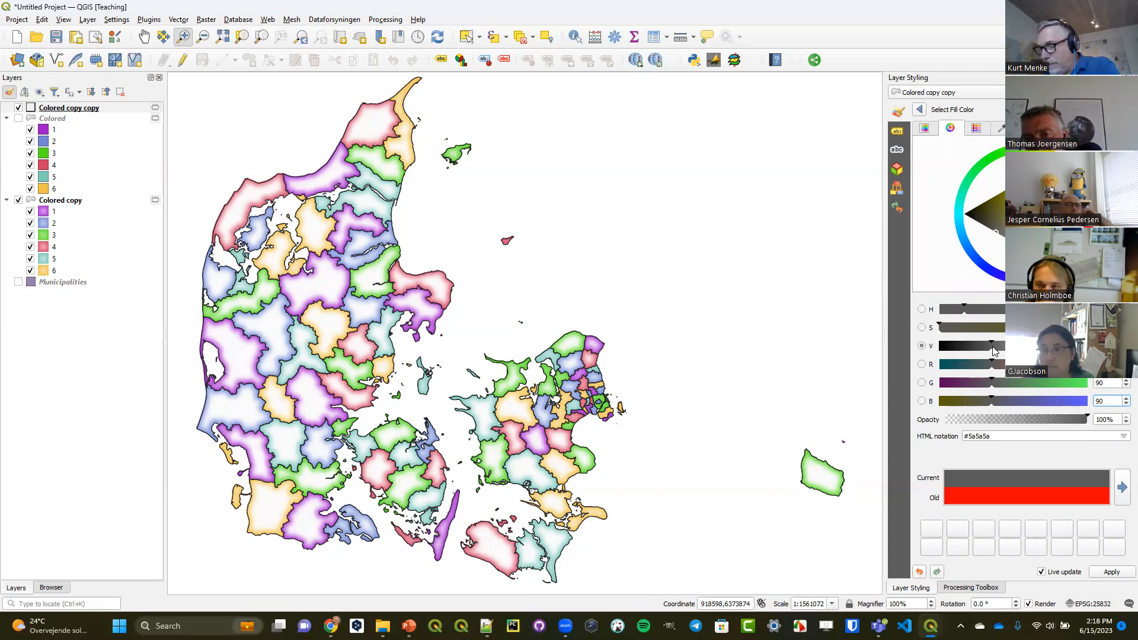
left_click(920, 111)
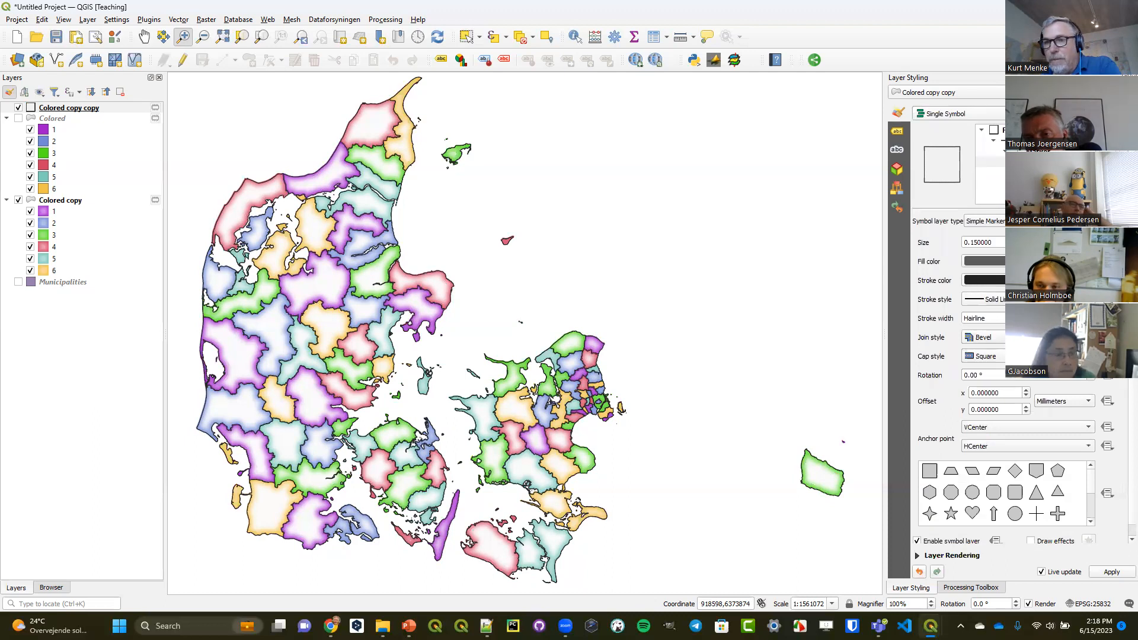
left_click(1080, 280)
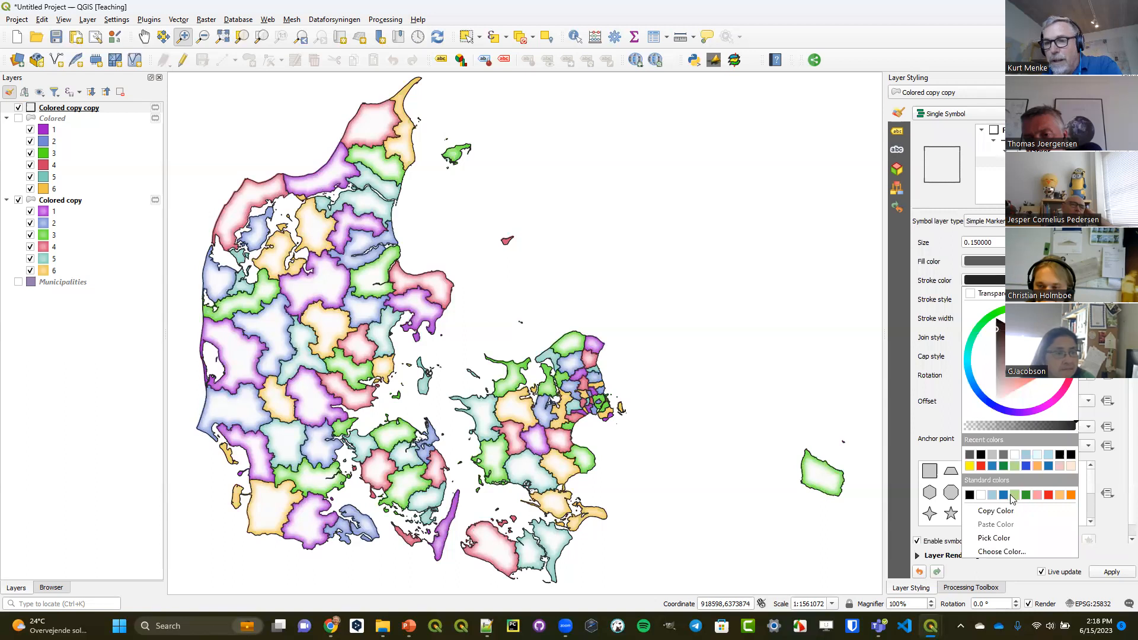
left_click(1011, 538)
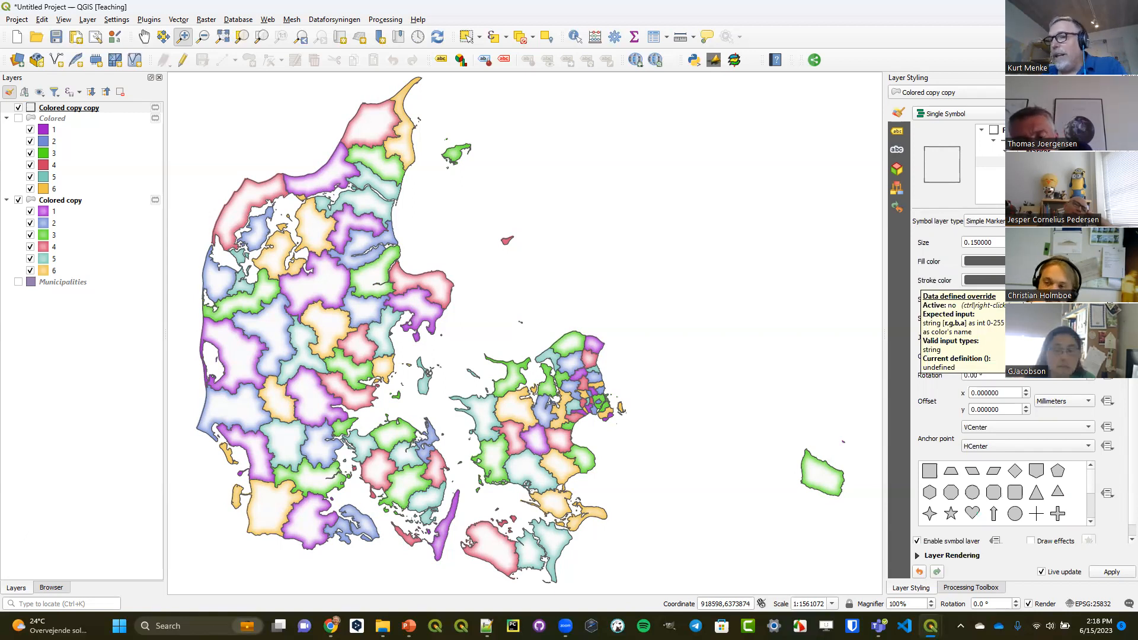
left_click(1107, 280)
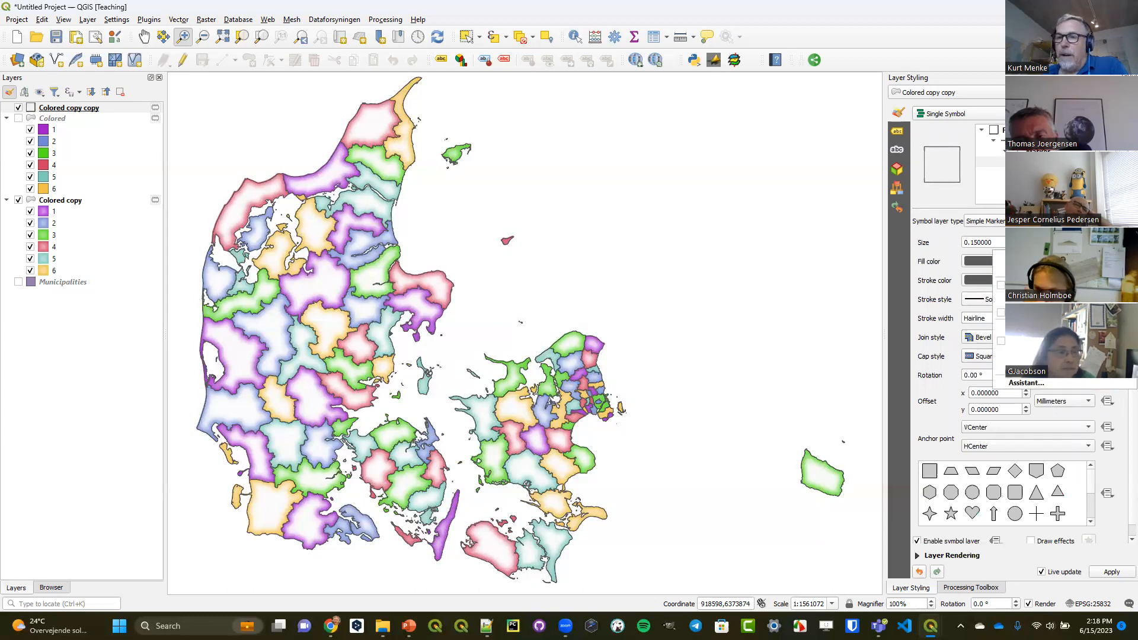
mouse_move(1008, 312)
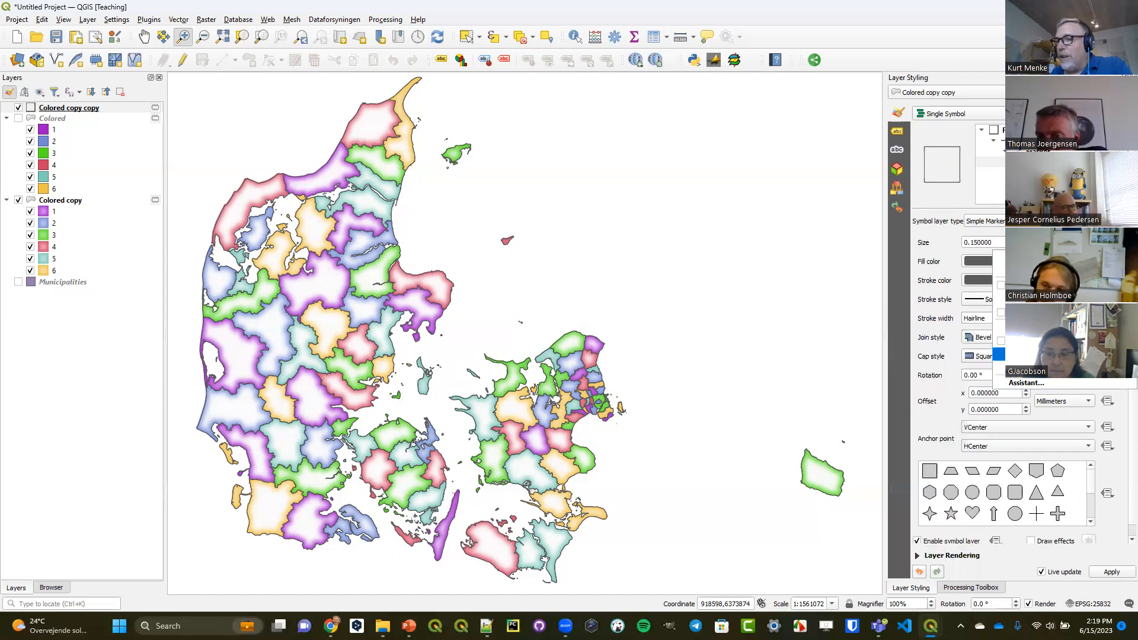
left_click(932, 199)
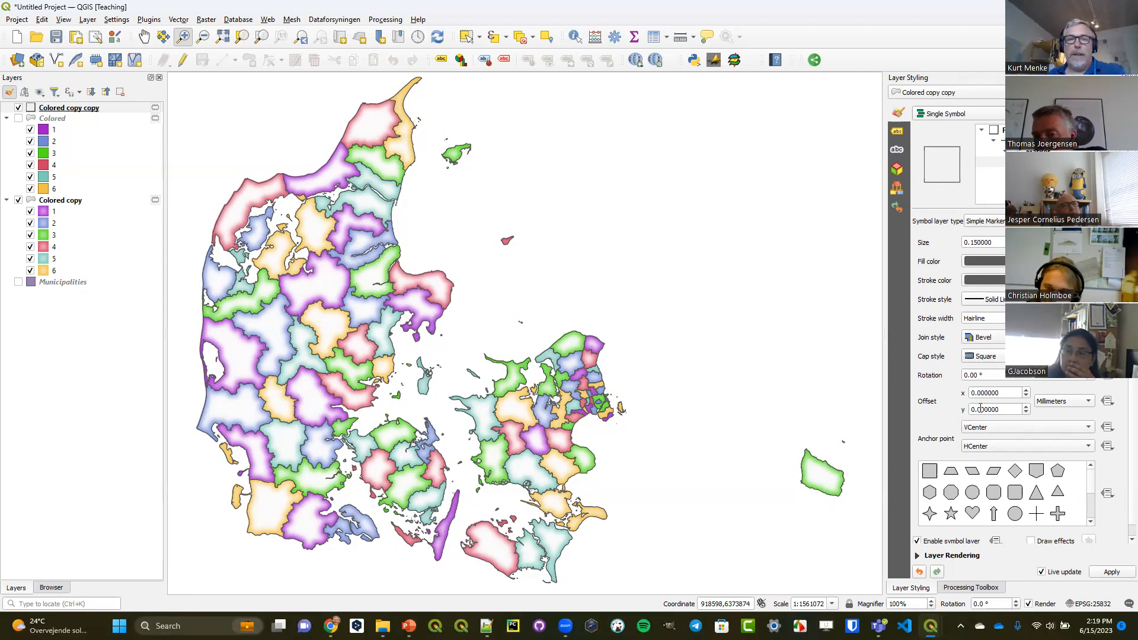
Switch to the PowerPoint course slides, view slide 29 on scattering random dots along a marker line, and return to QGIS
mouse_move(409, 626)
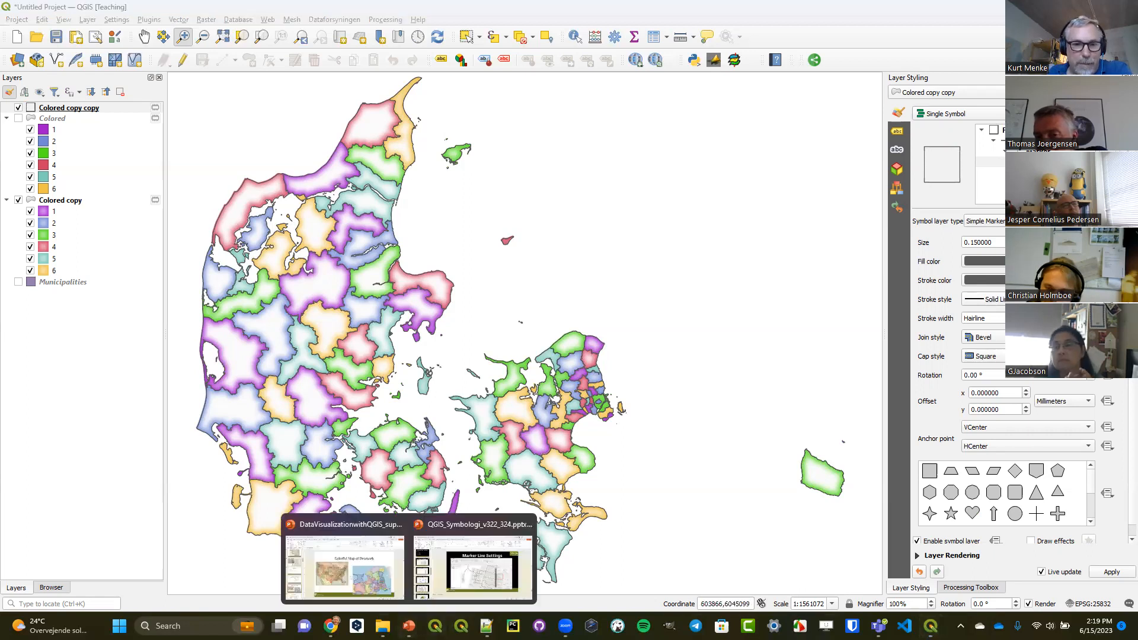
left_click(351, 570)
scroll(105, 428, "down", 3)
scroll(105, 427, "down", 12)
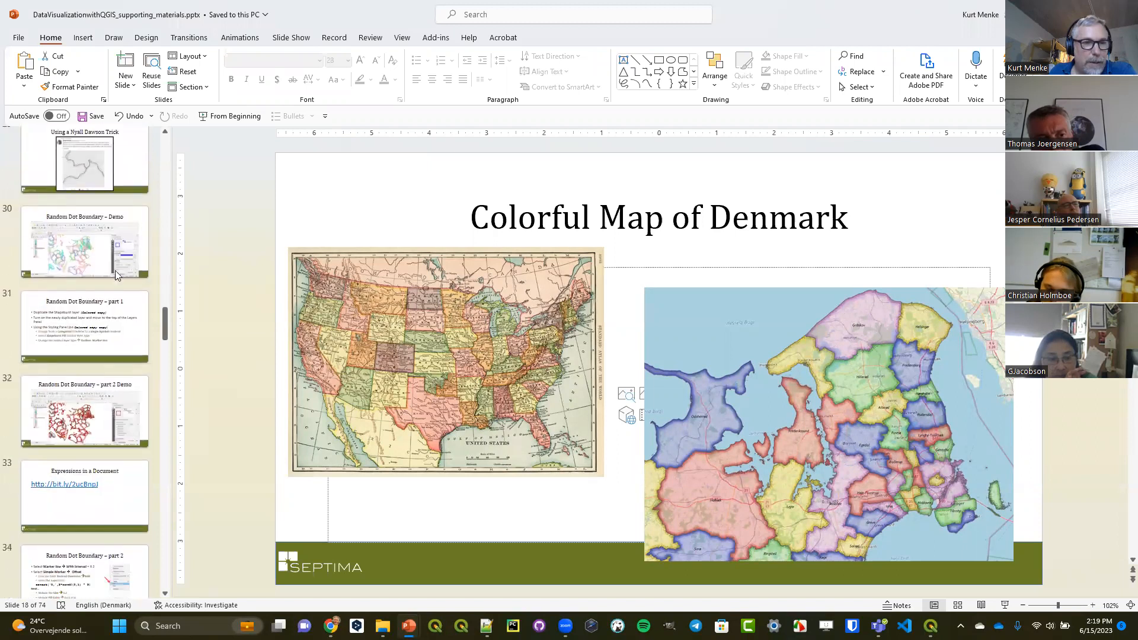
left_click(89, 166)
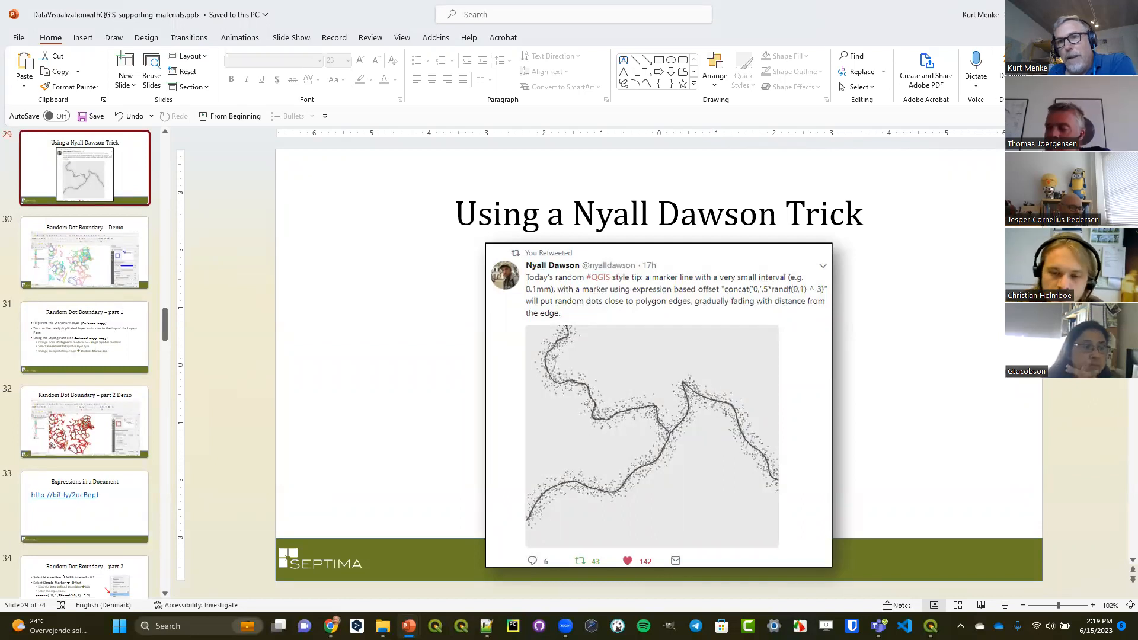
key("alt+Tab")
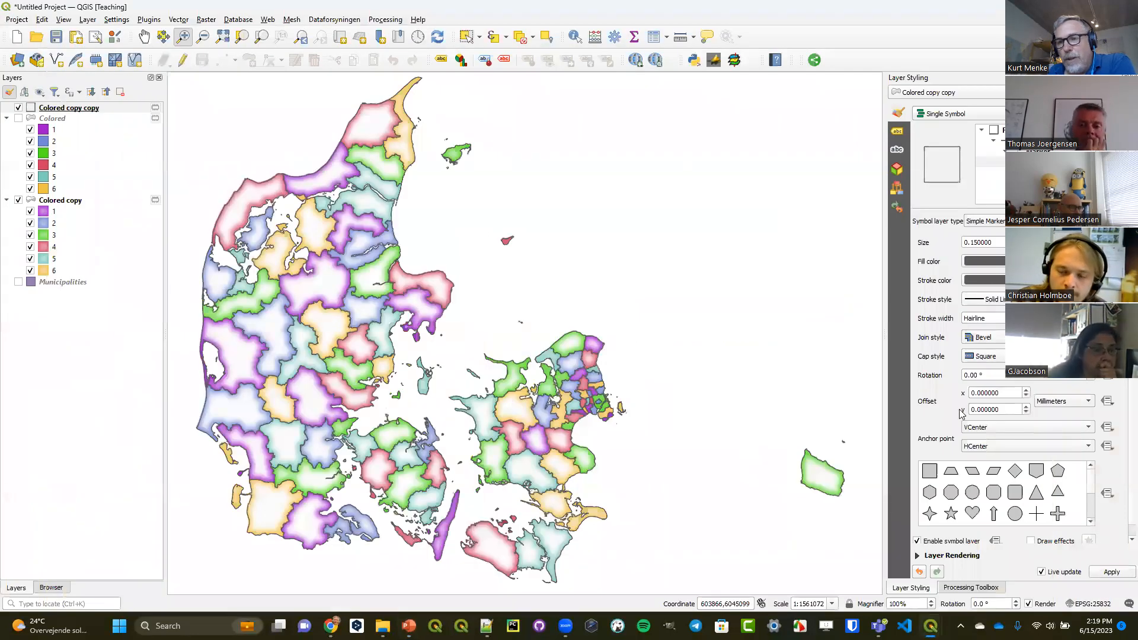
Override the simple marker's offset with the expression concat('0,',3 * randf(0,1) ^ 3) copied from the Notepad++ notes, and inspect the dotted boundaries up close
left_click(1106, 402)
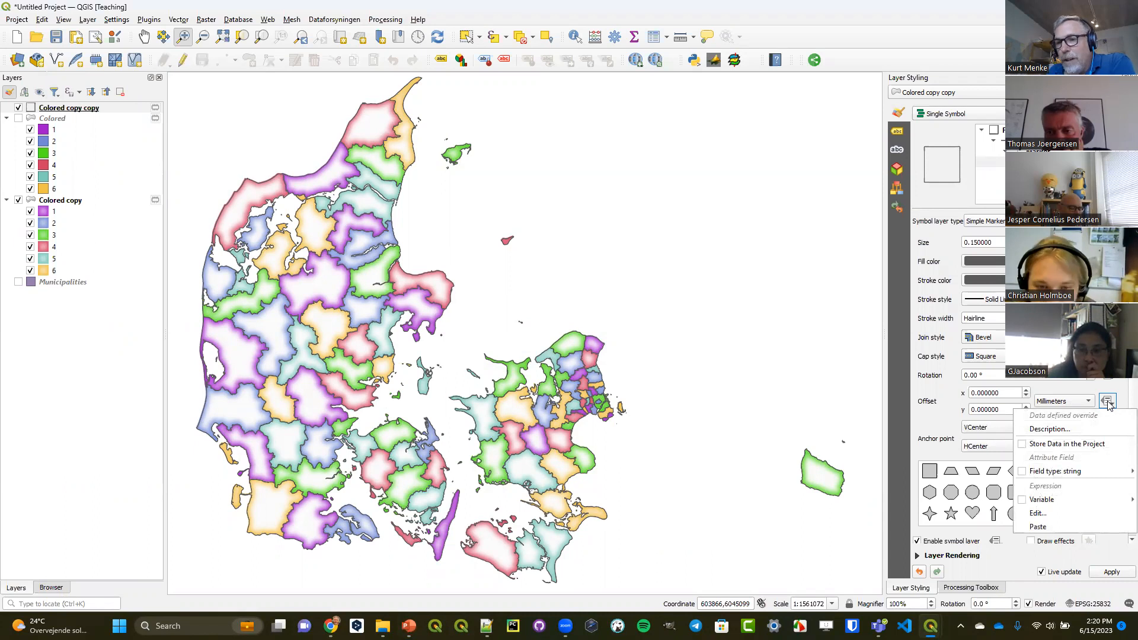
left_click(1072, 514)
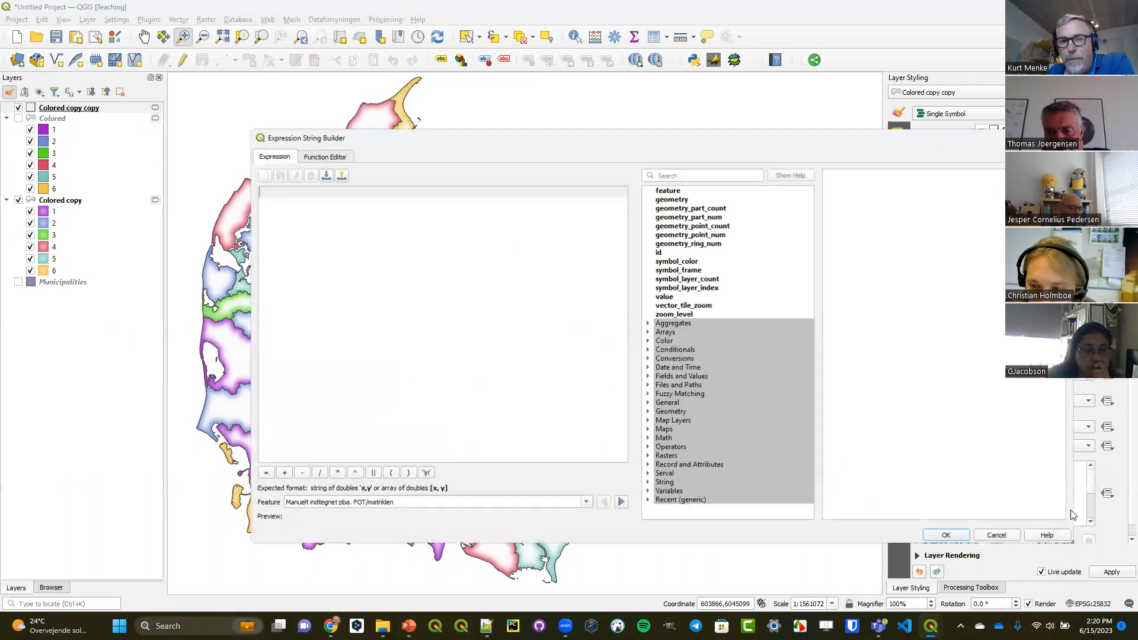
left_click(486, 625)
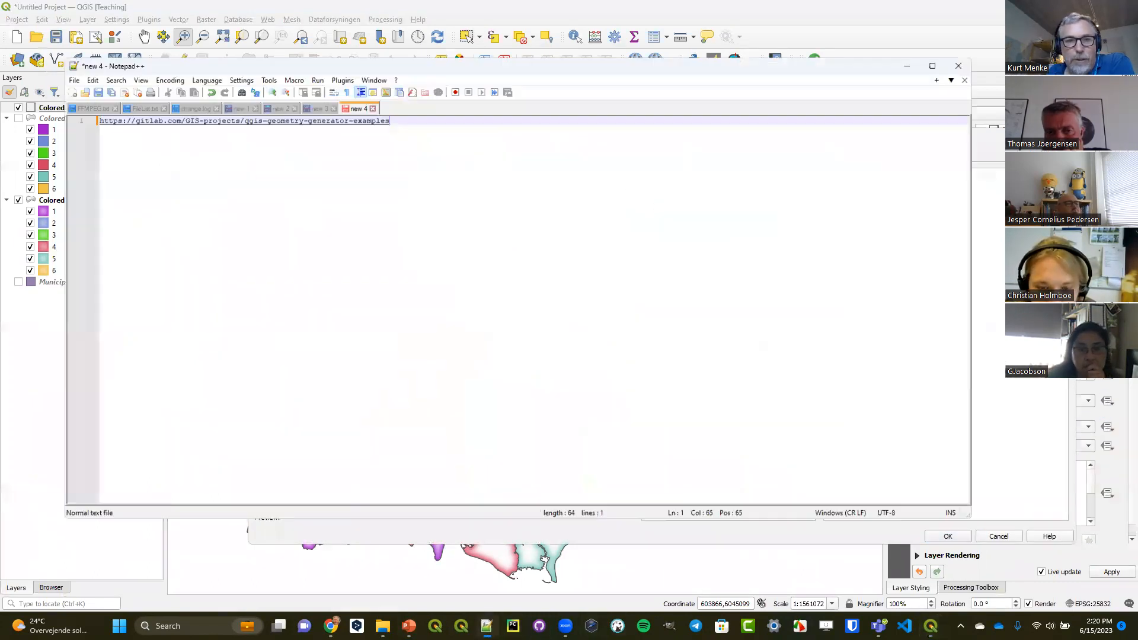
left_click(229, 85)
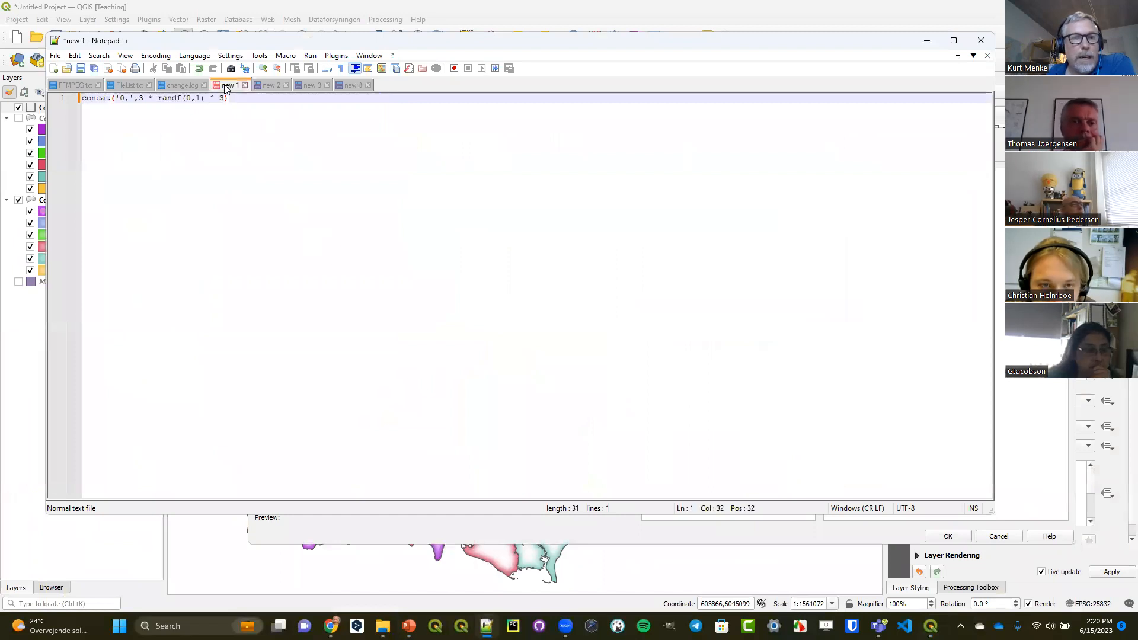
left_click_drag(236, 98, 65, 92)
key("ctrl+c")
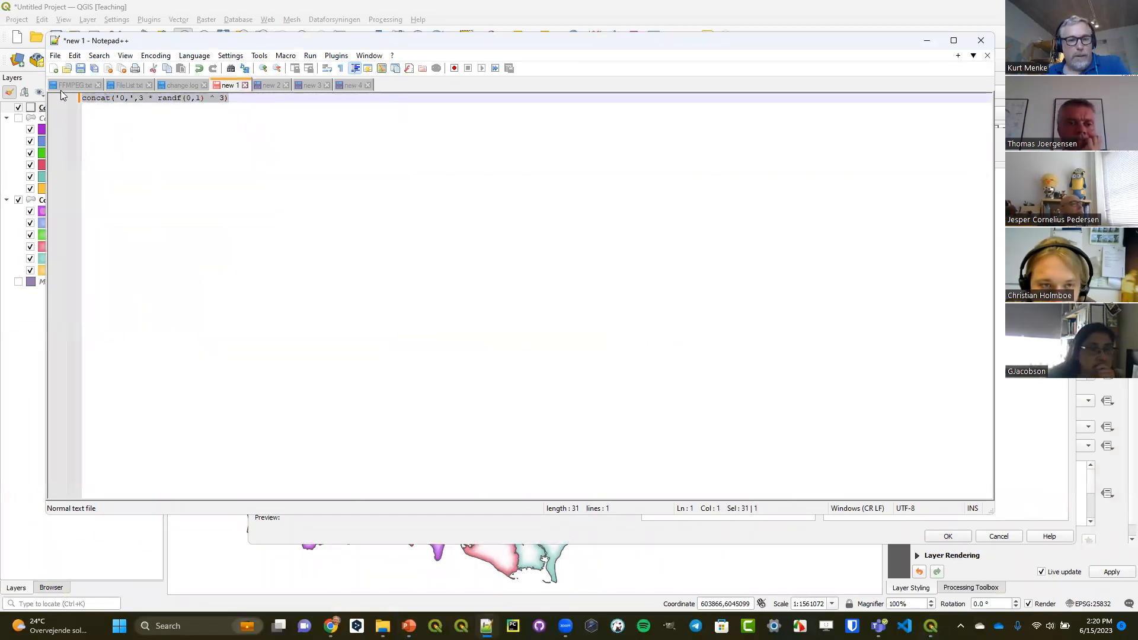
left_click(925, 42)
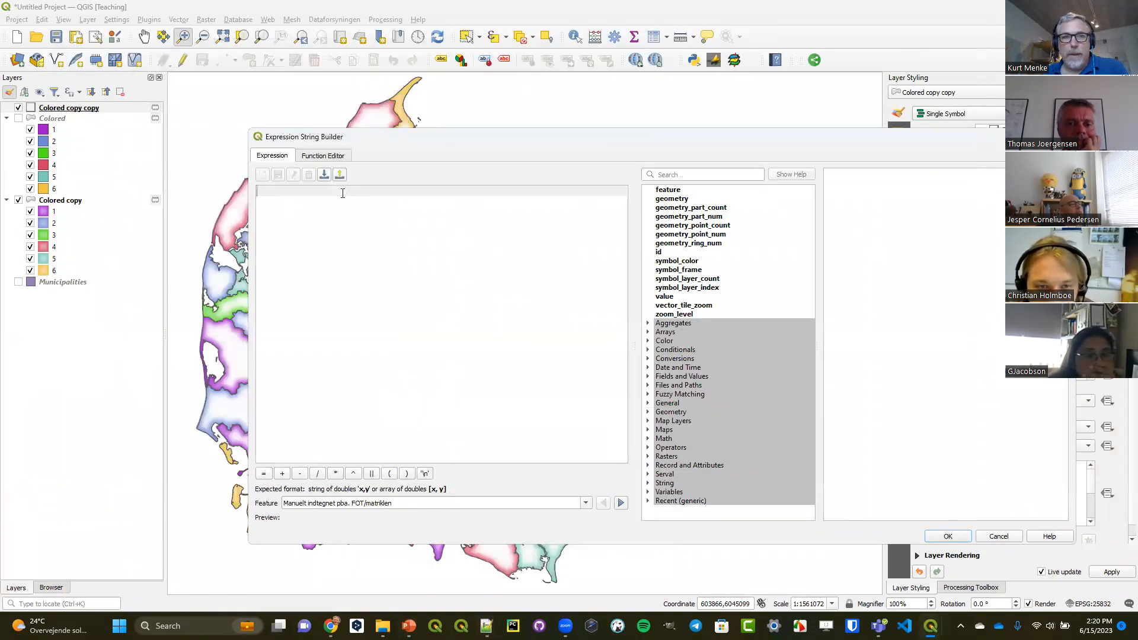
key("ctrl+v")
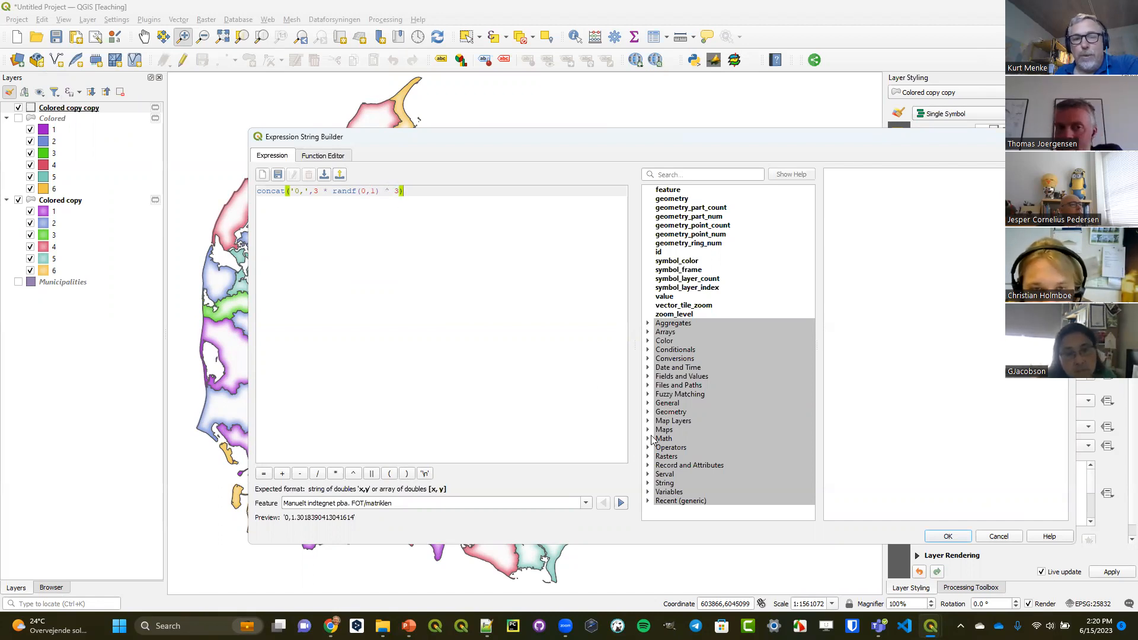
left_click(946, 537)
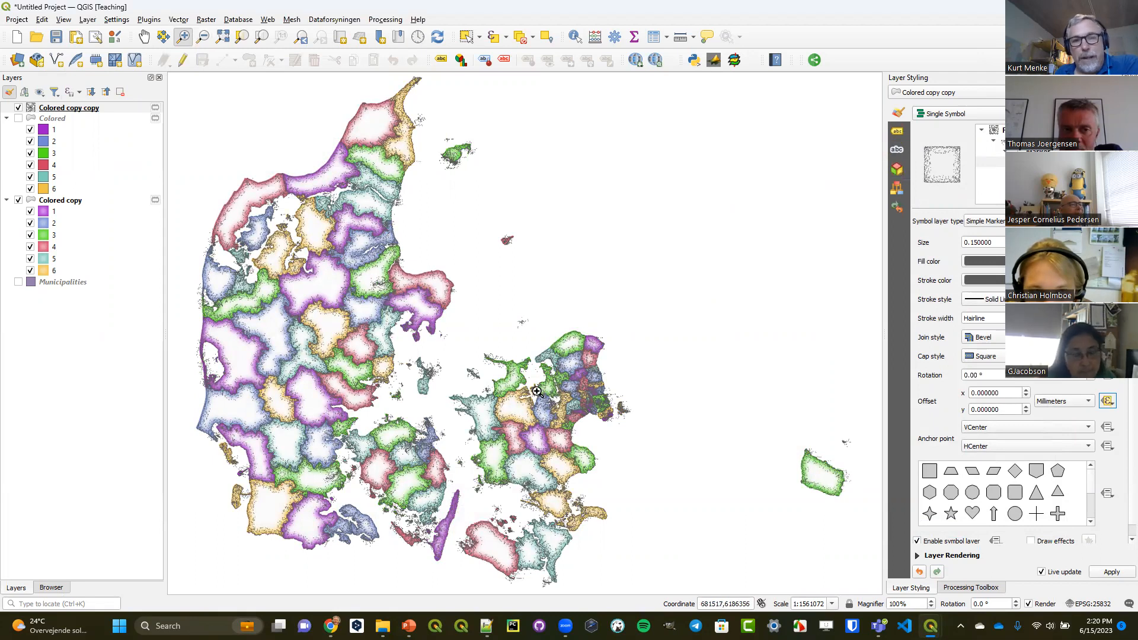
left_click_drag(506, 418, 585, 476)
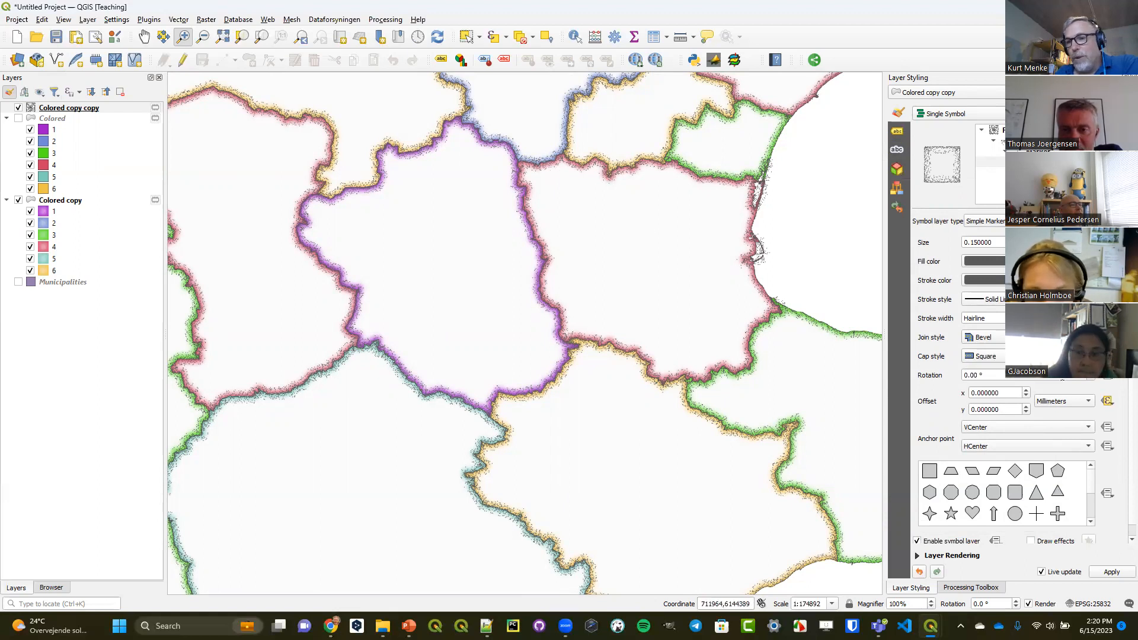
mouse_move(1102, 403)
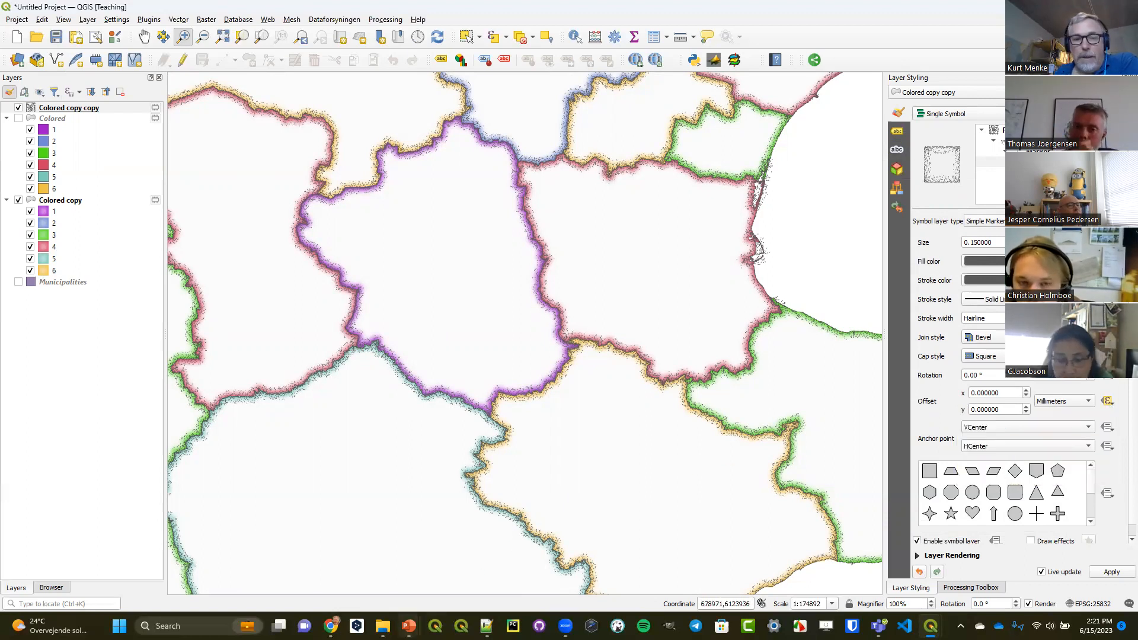
Switch to the PowerPoint course slides and present slide 35, The Offset Expression, full screen on the shared display
mouse_move(409, 626)
left_click(347, 569)
scroll(84, 422, "down", 6)
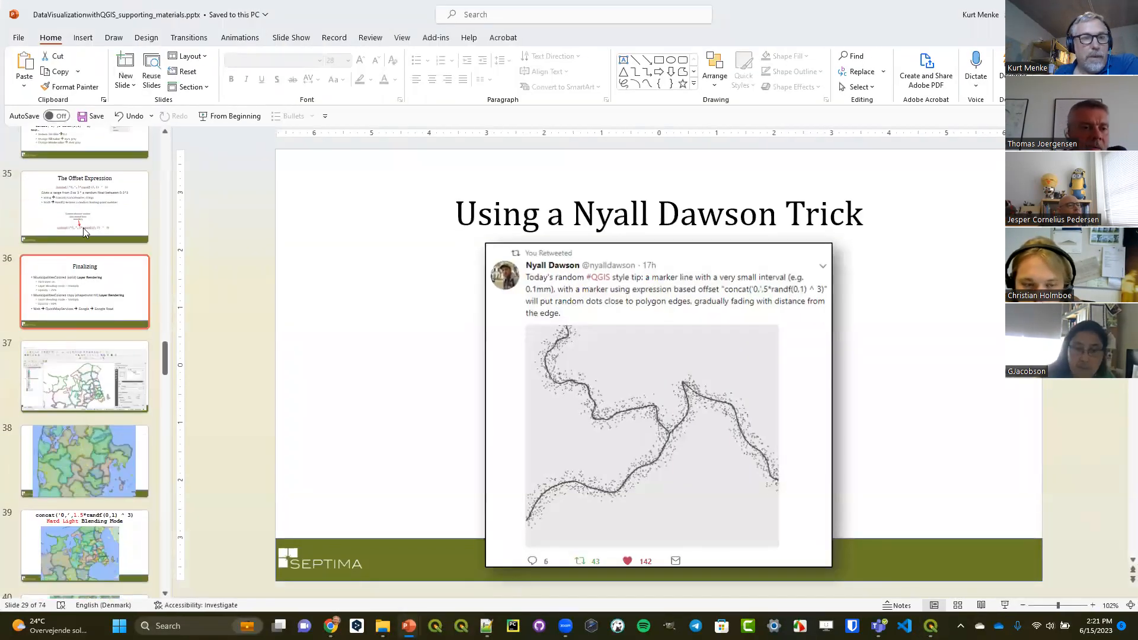
left_click(83, 228)
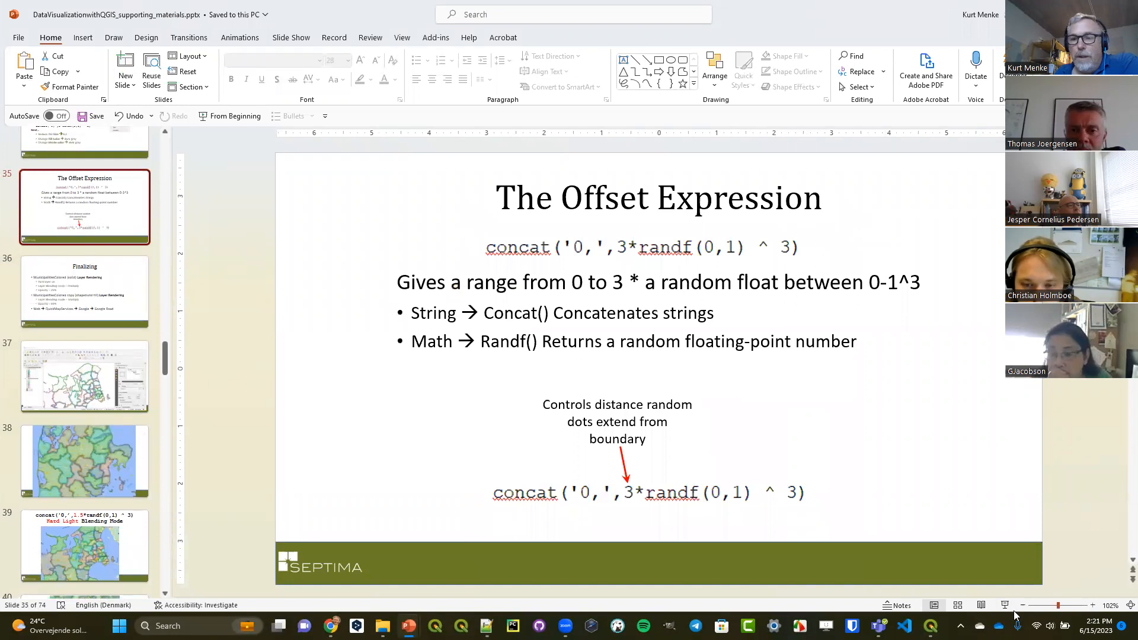
left_click(1005, 605)
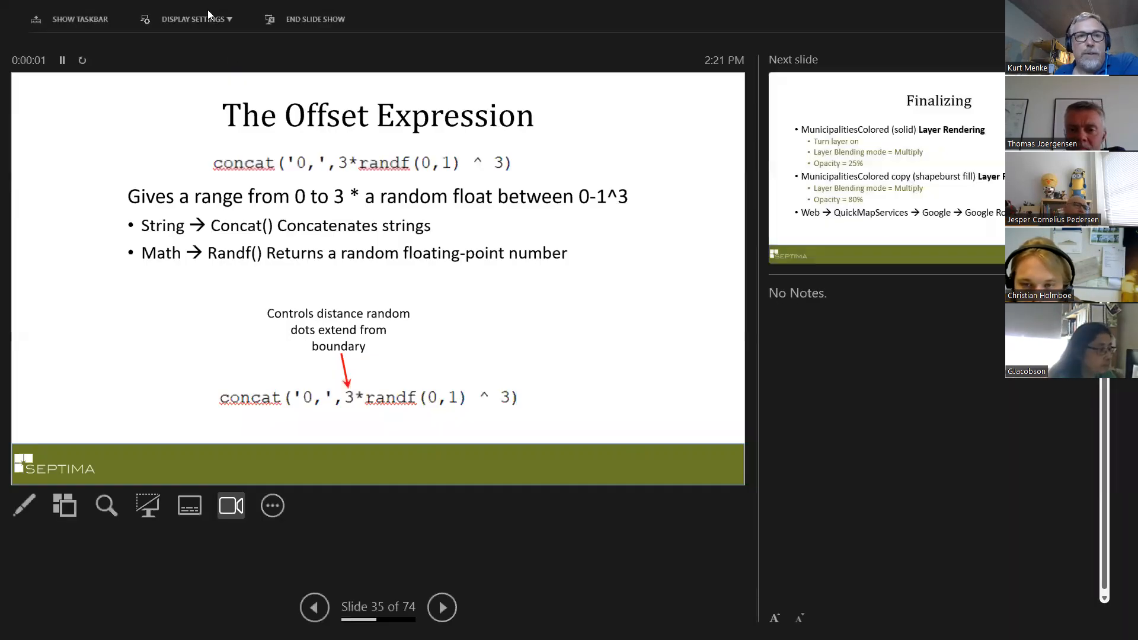
left_click(199, 20)
left_click(191, 43)
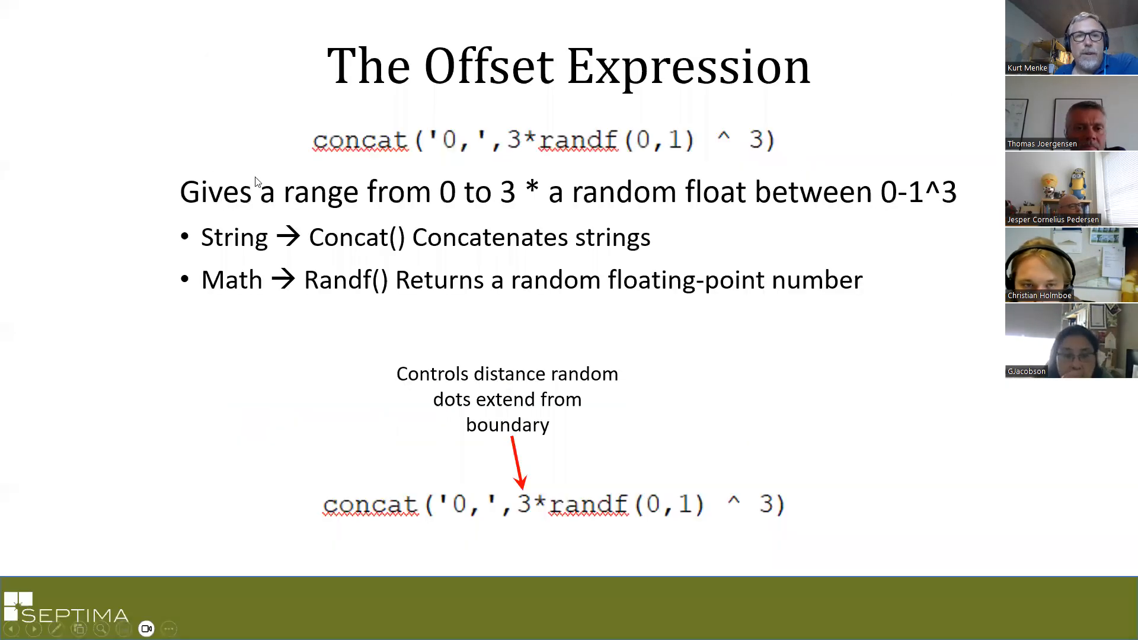
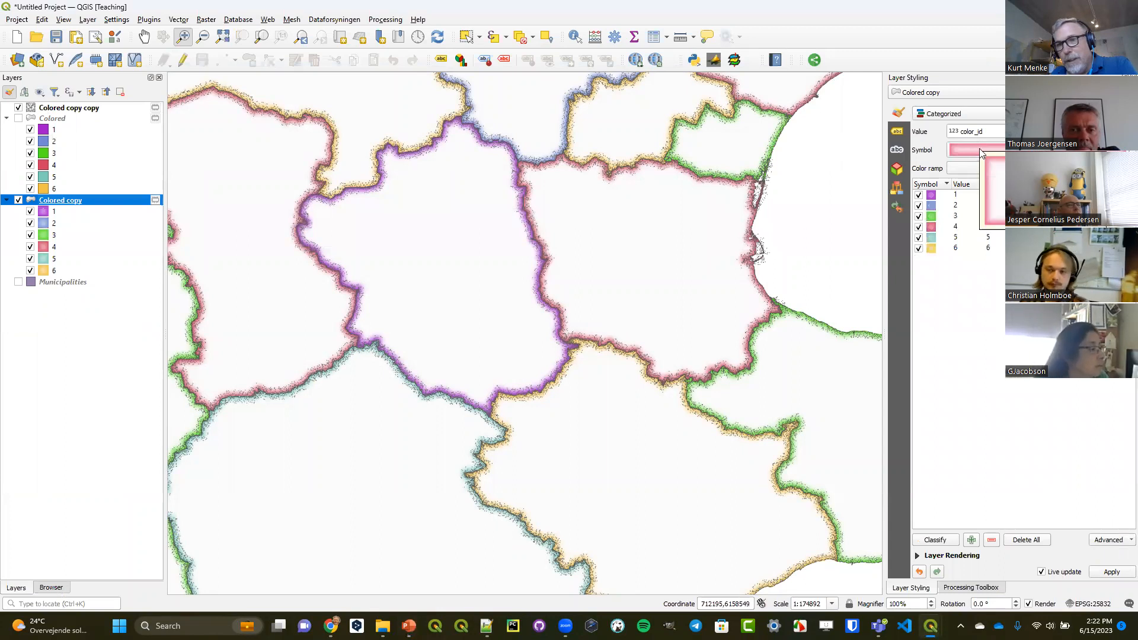
Review the shapeburst fill's set distance in the Colored copy layer and the simple marker's offset expression in the Colored copy copy layer
left_click(980, 151)
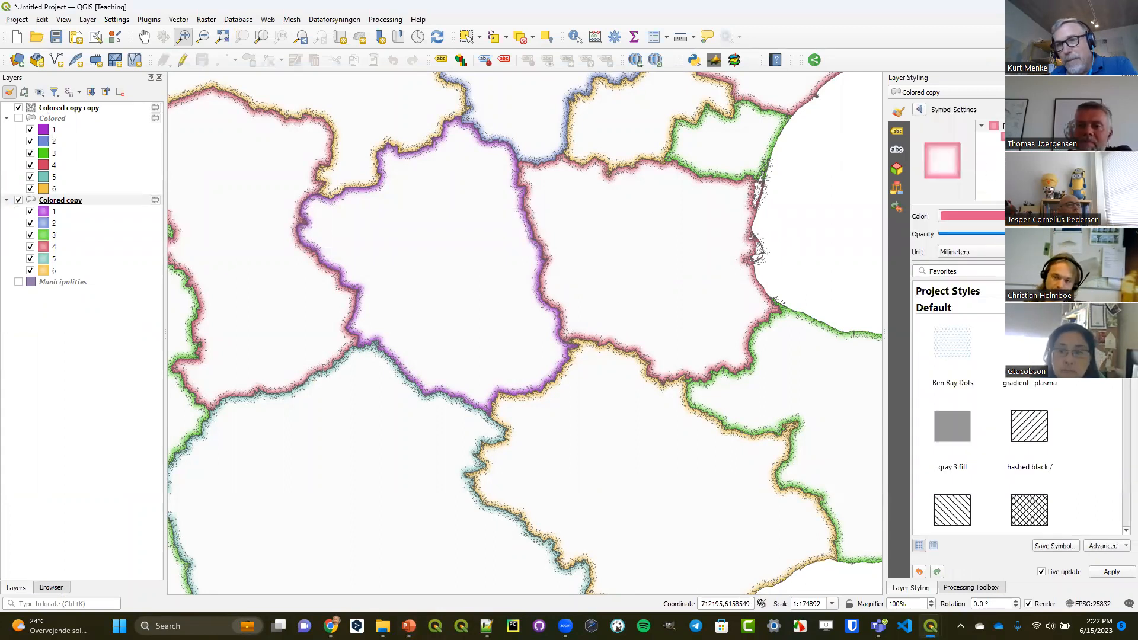
left_click(990, 137)
left_click_drag(994, 336, 968, 332)
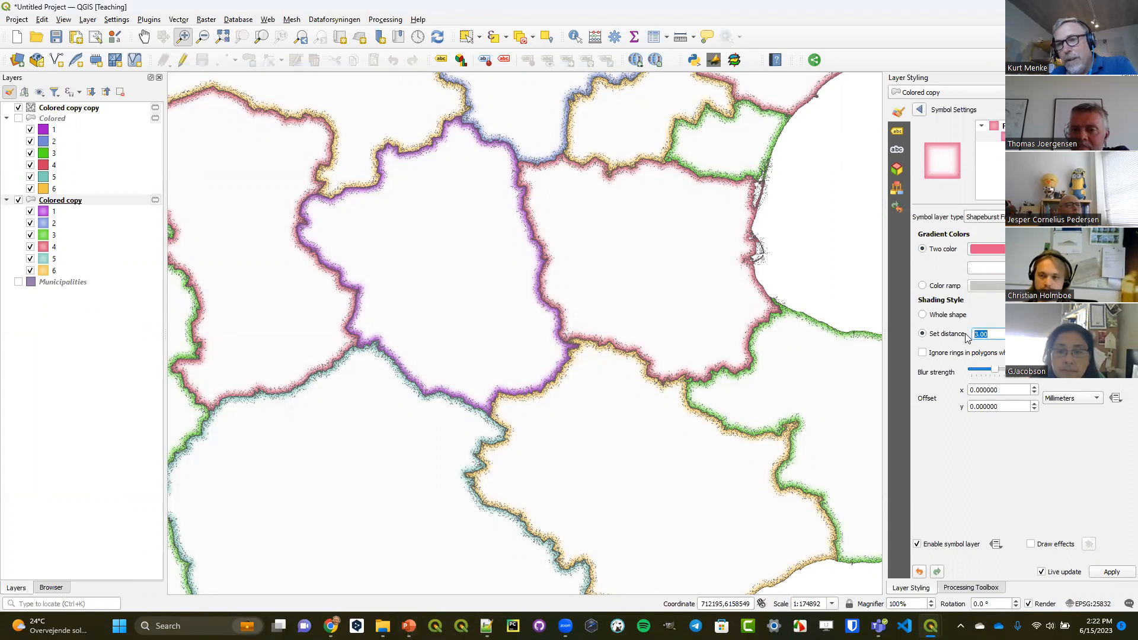
left_click(90, 111)
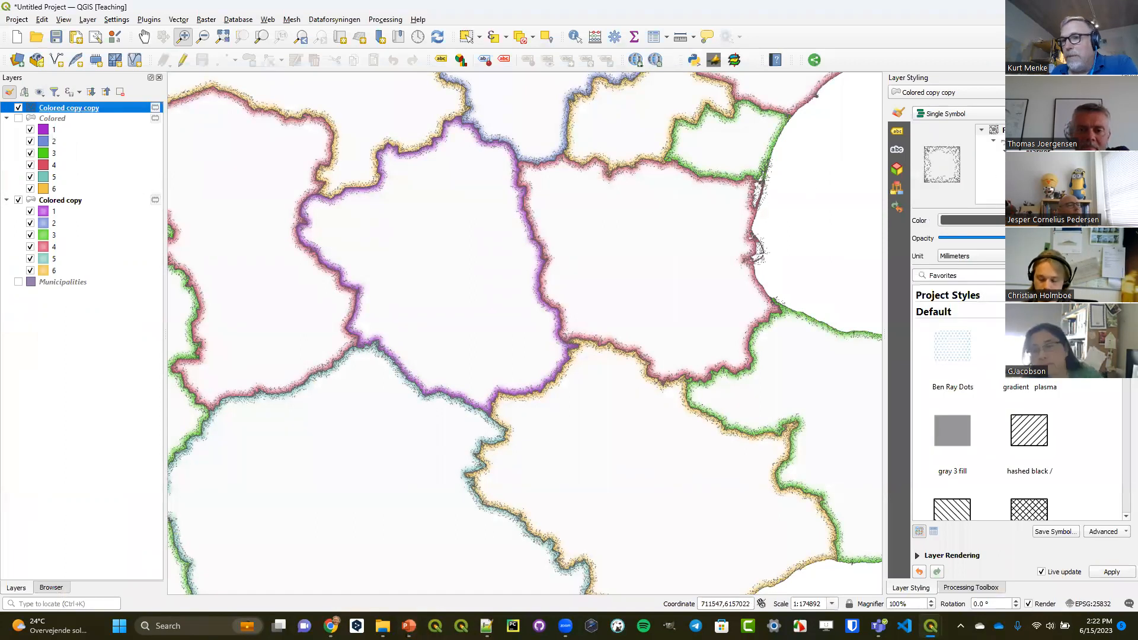
left_click(991, 165)
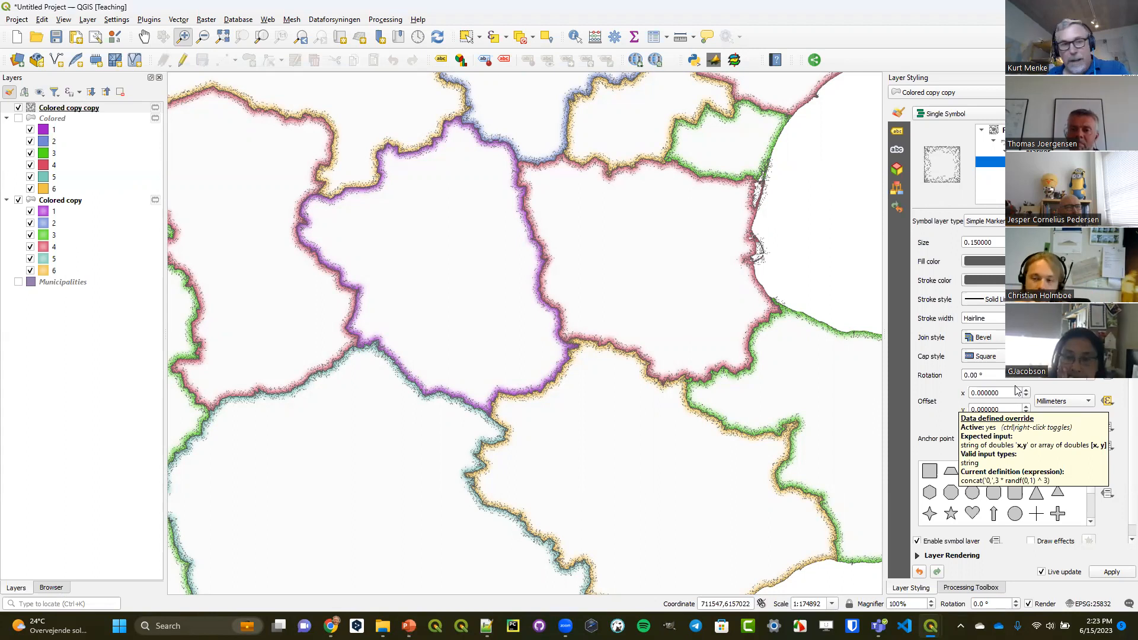
Turn on the Colored layer and lower its layer rendering opacity to 25.6 %
left_click(18, 118)
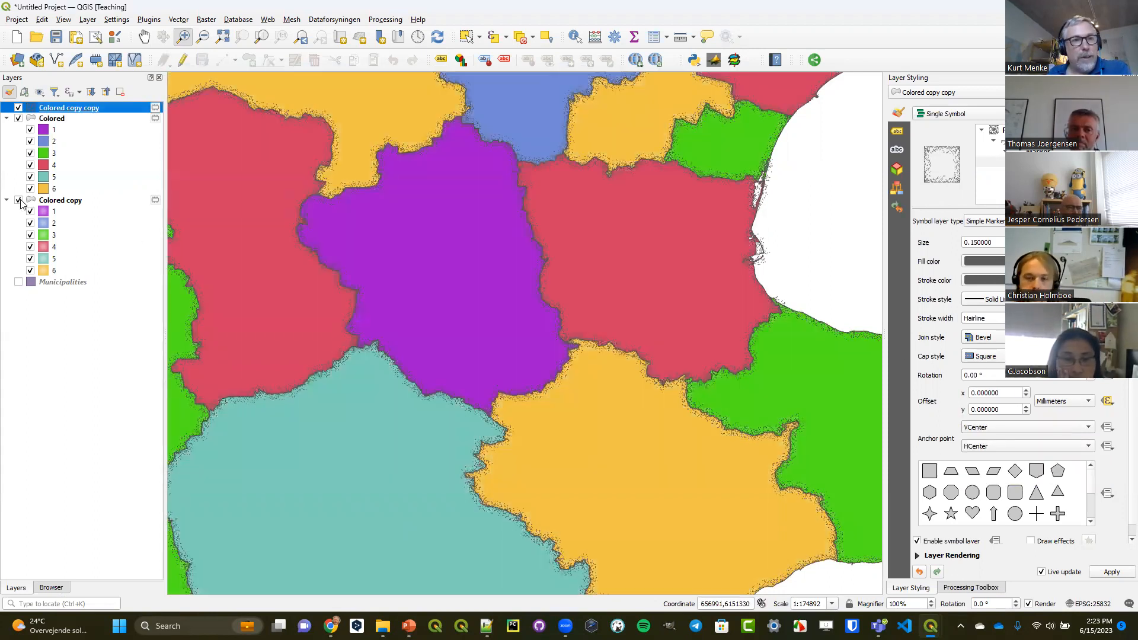
left_click(53, 120)
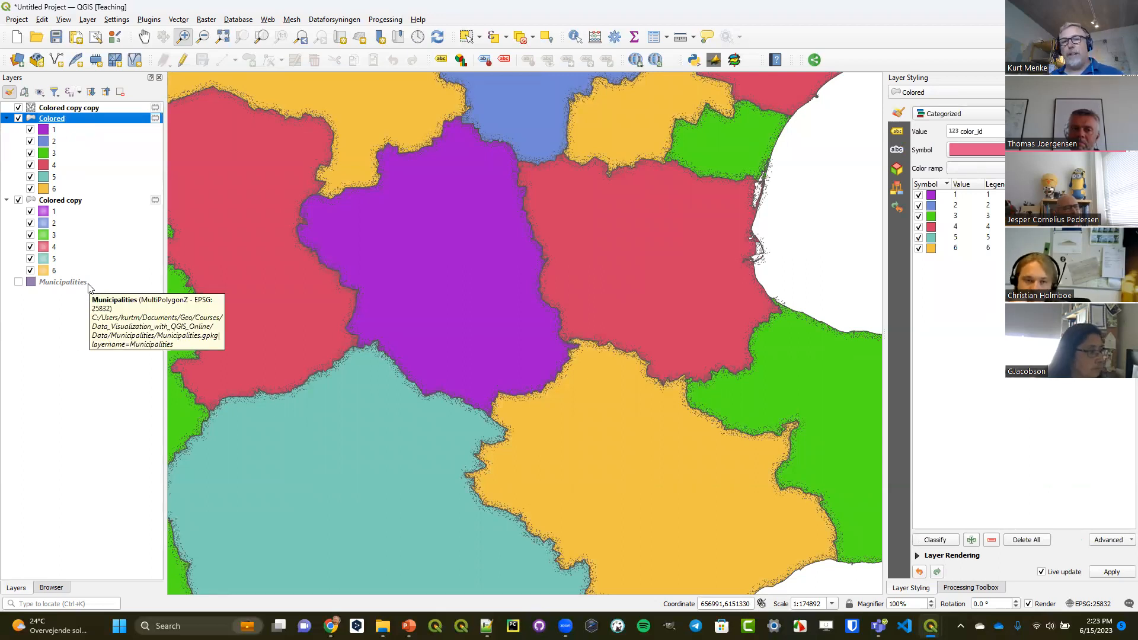
left_click(915, 555)
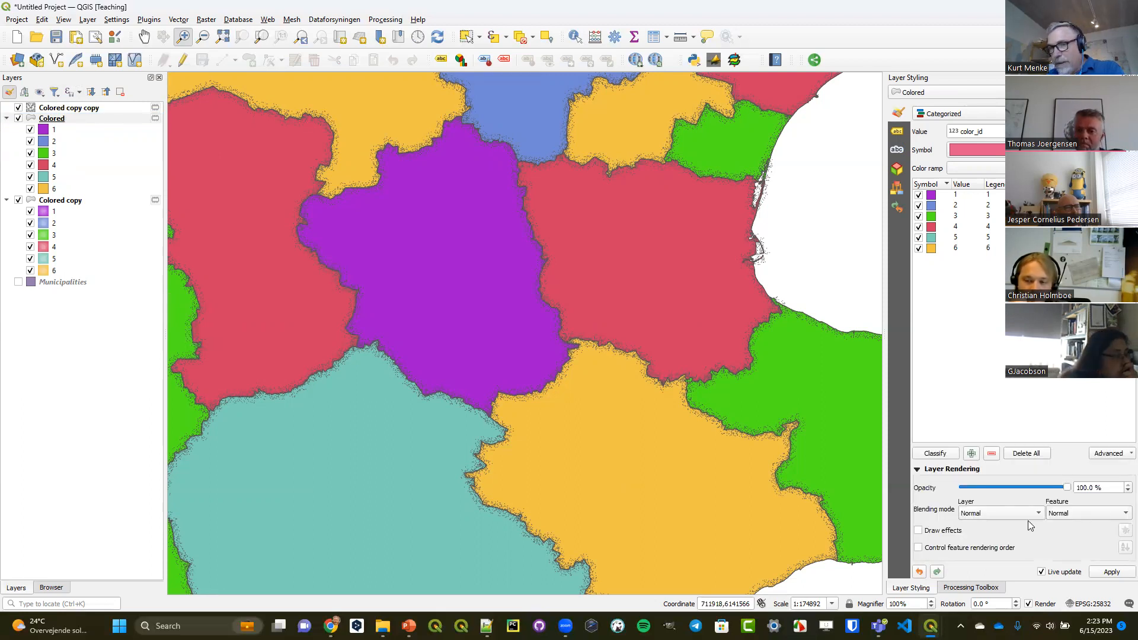
left_click_drag(1061, 487, 989, 487)
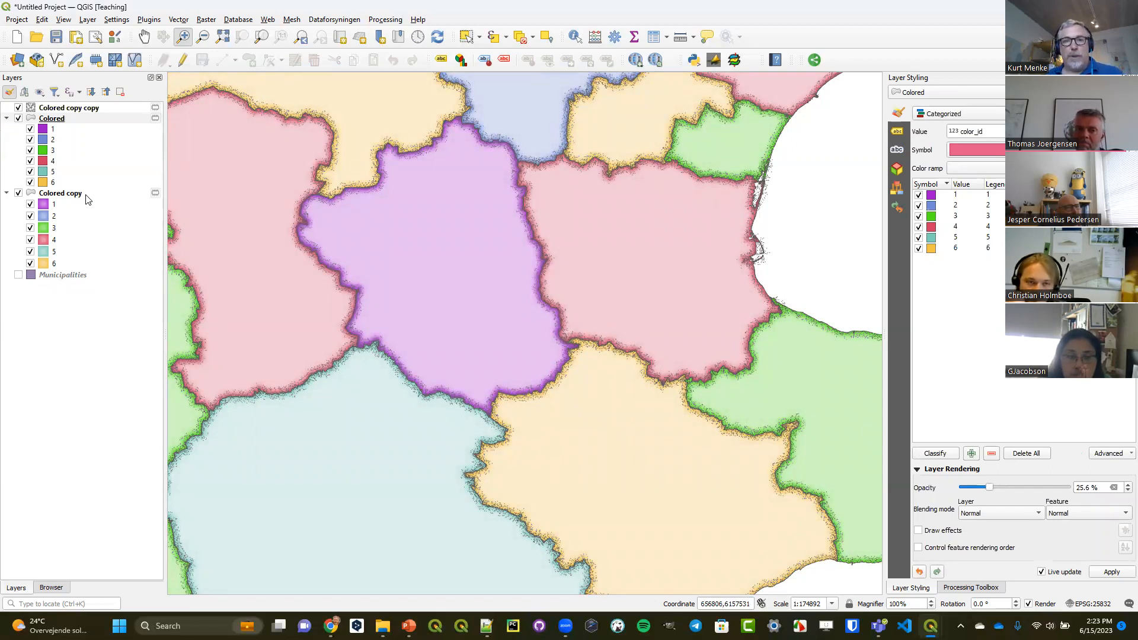
Set the Colored layer's blending mode to Multiply
left_click(59, 121)
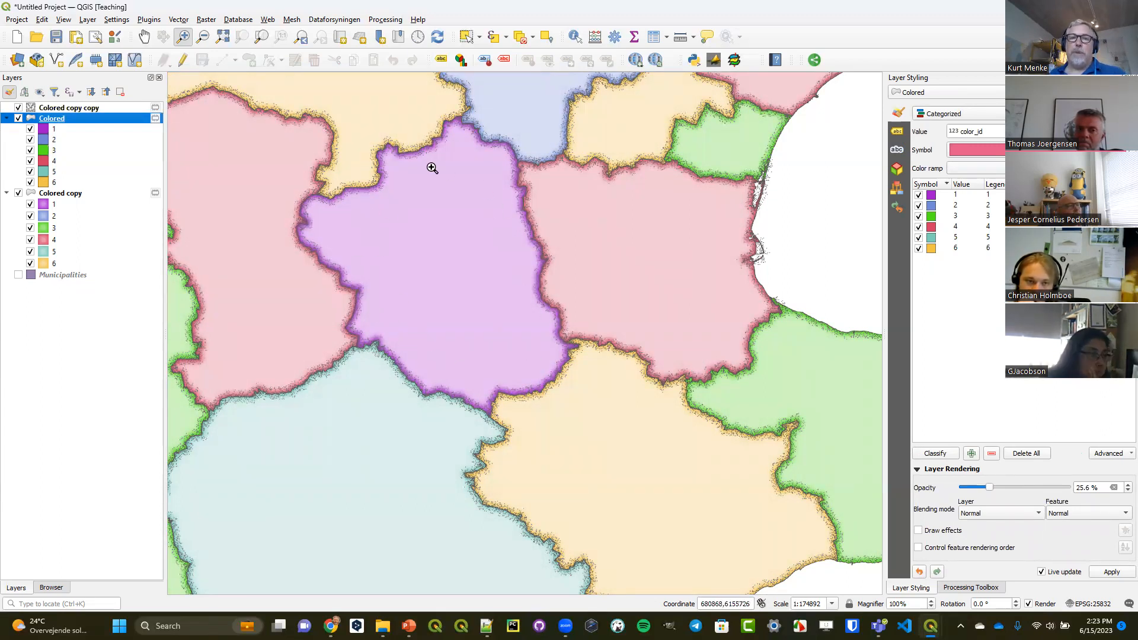
left_click(1009, 513)
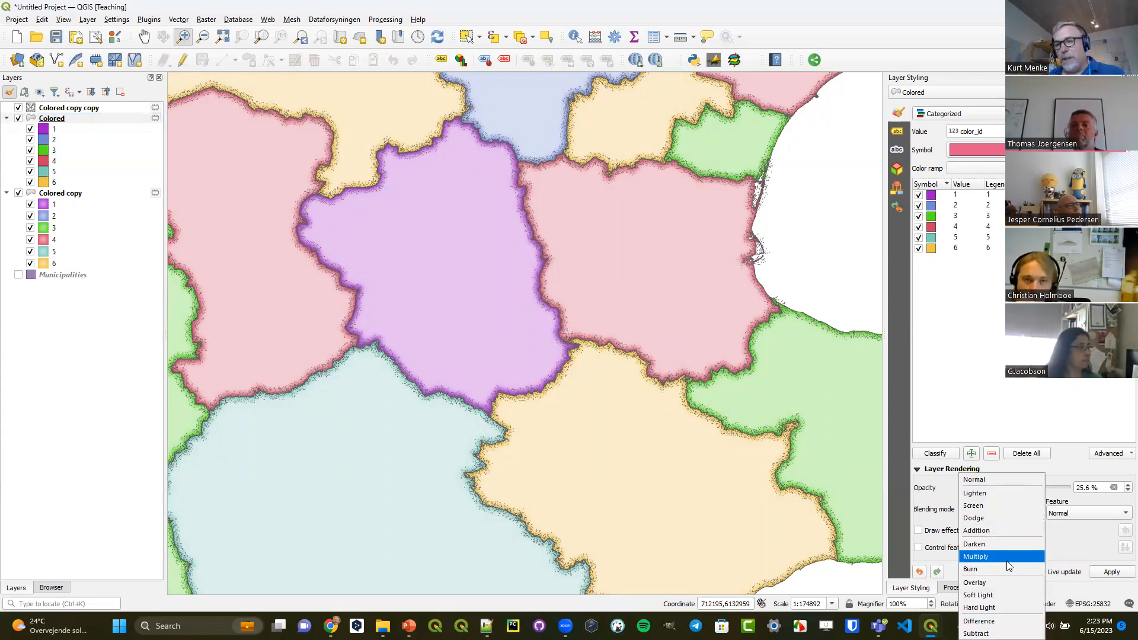
left_click(1008, 556)
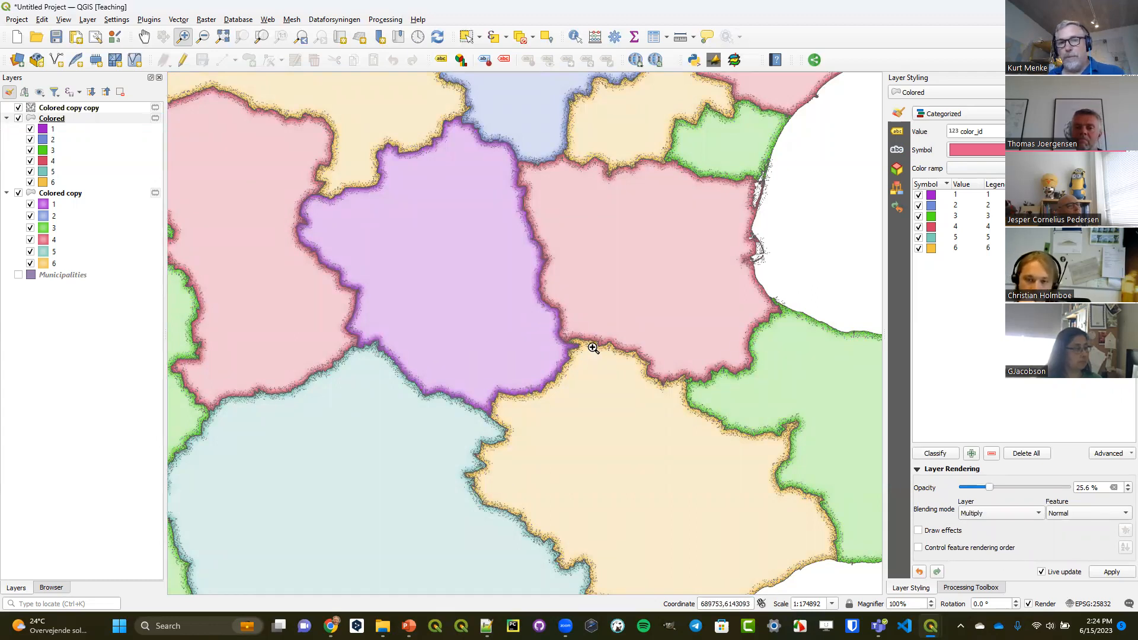
Set the Colored copy layer's opacity to 80.1 % and its layer blending mode to Multiply
left_click(74, 193)
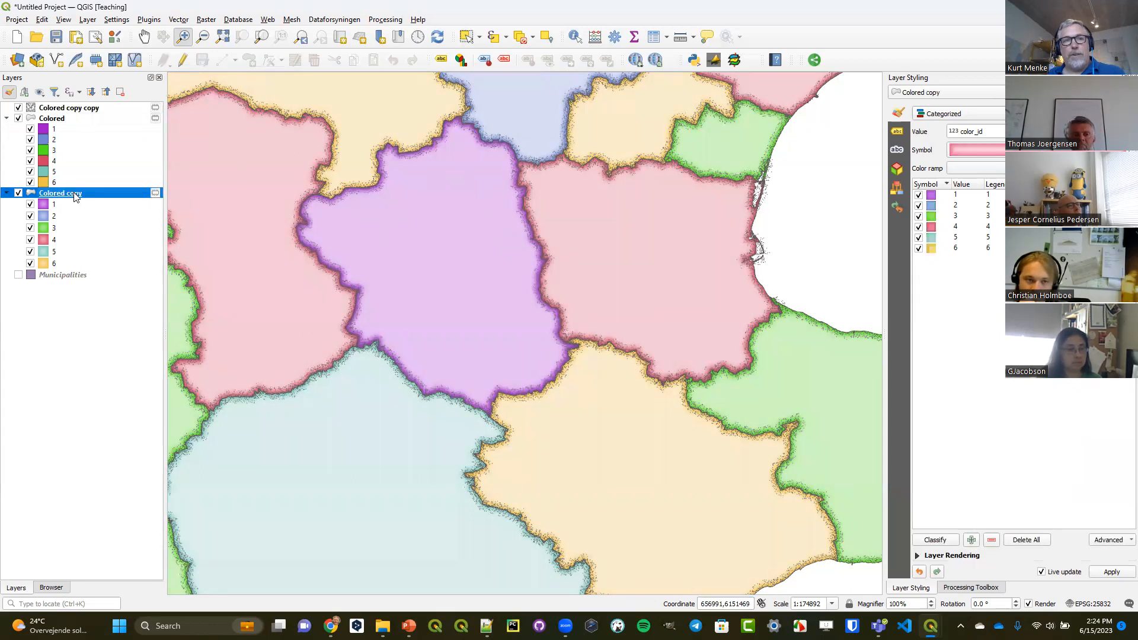
left_click(925, 556)
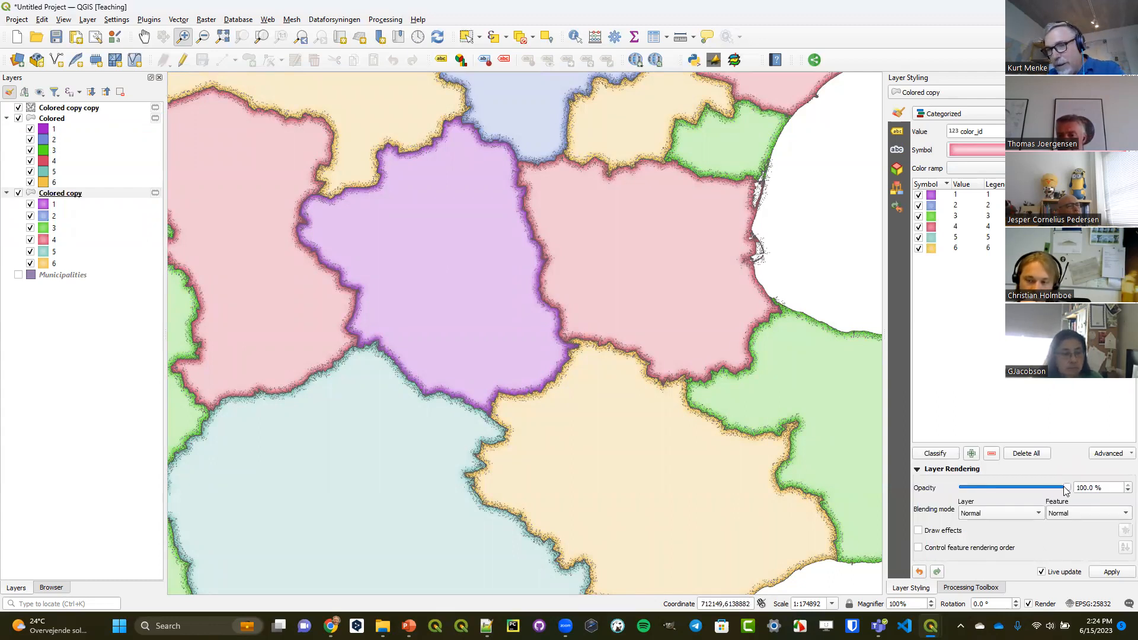
left_click_drag(1066, 491, 1046, 491)
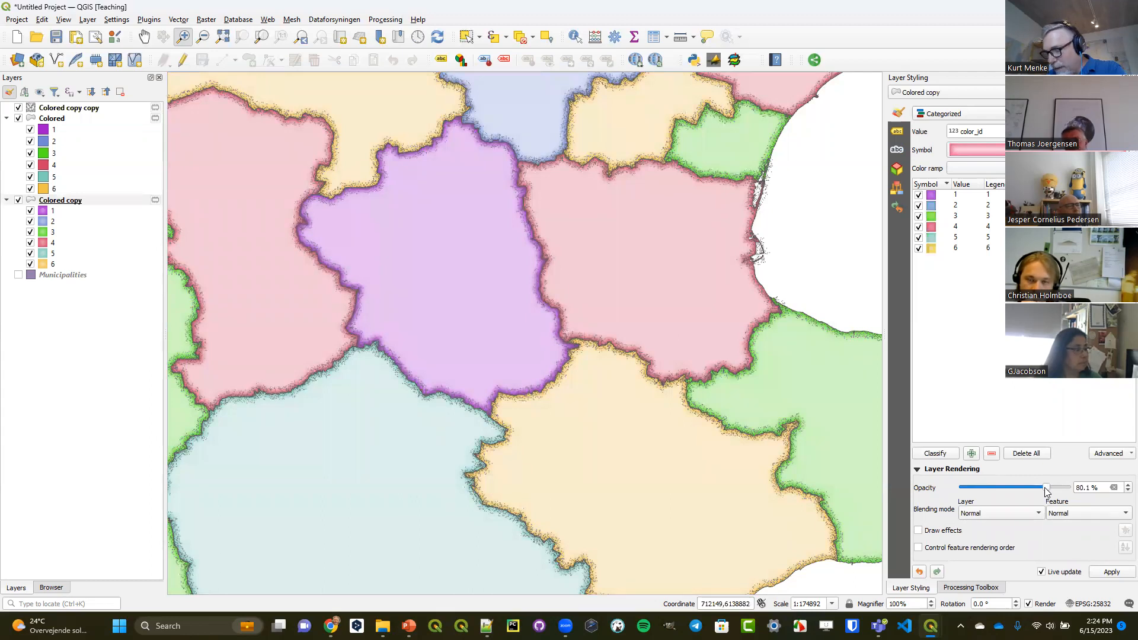
left_click(991, 514)
left_click(990, 557)
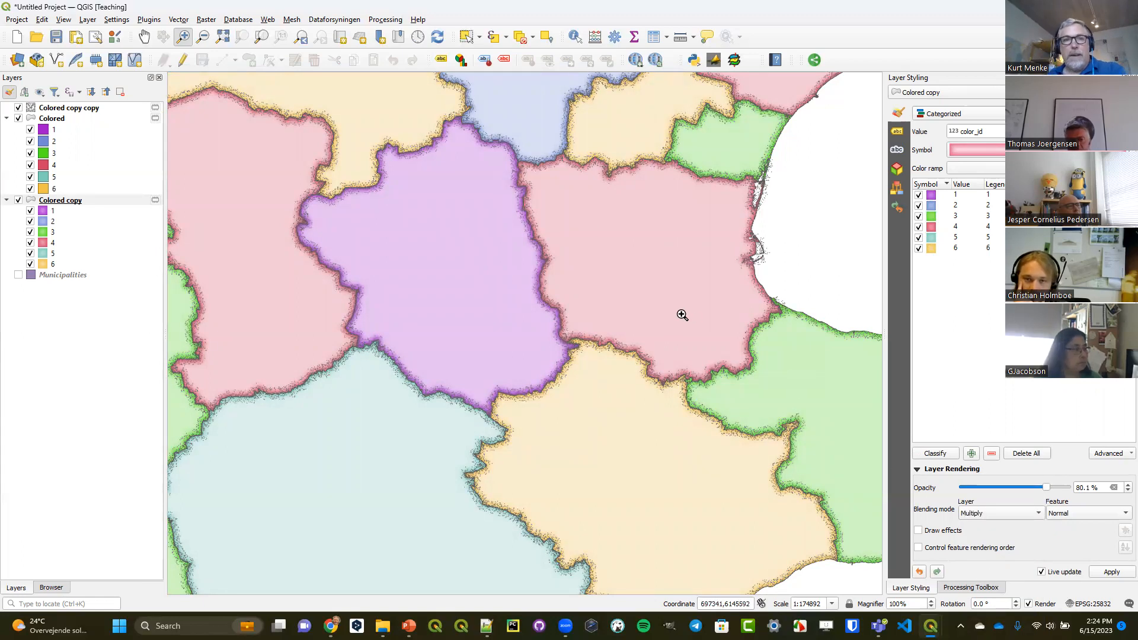
left_click(203, 37)
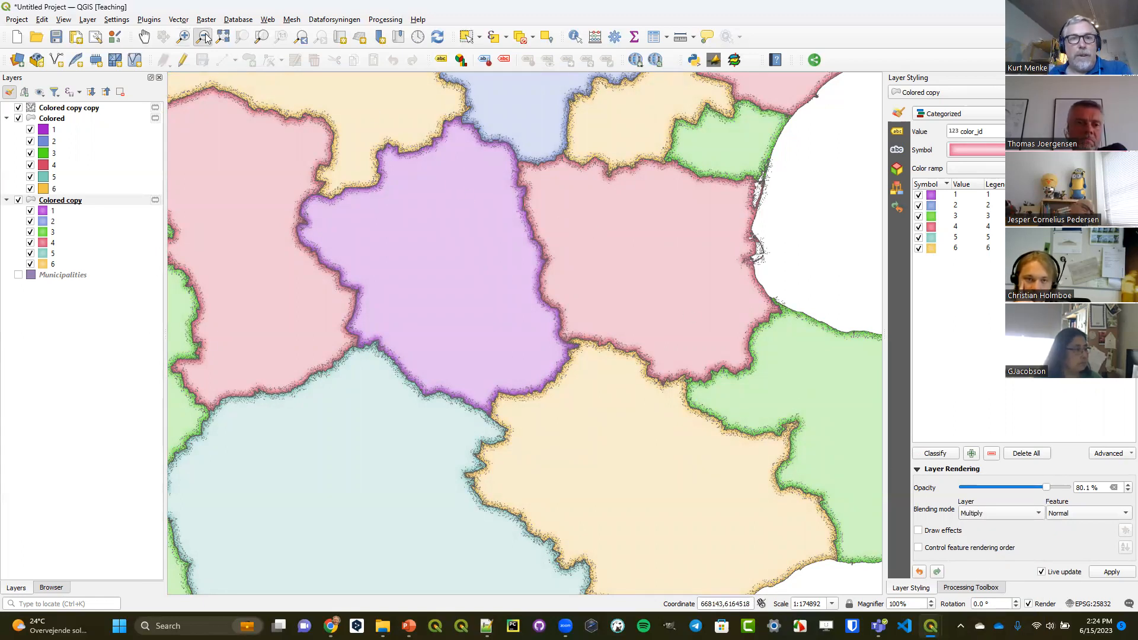
Try the Hard Light layer blending mode on the Colored copy copy layer and return it to Normal
left_click(70, 109)
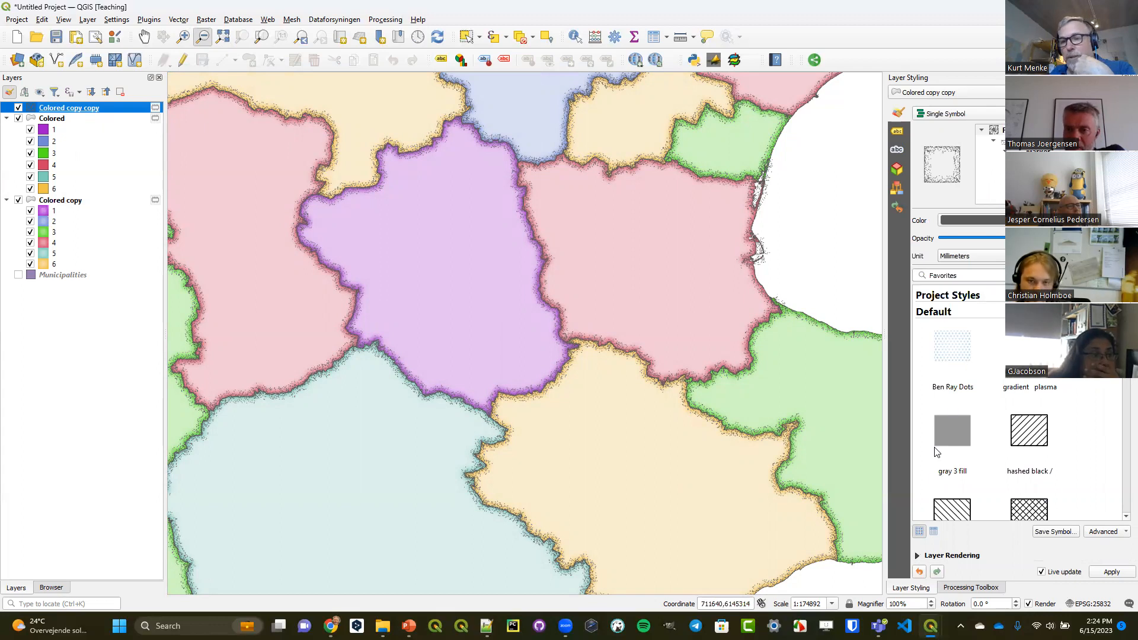
left_click(918, 558)
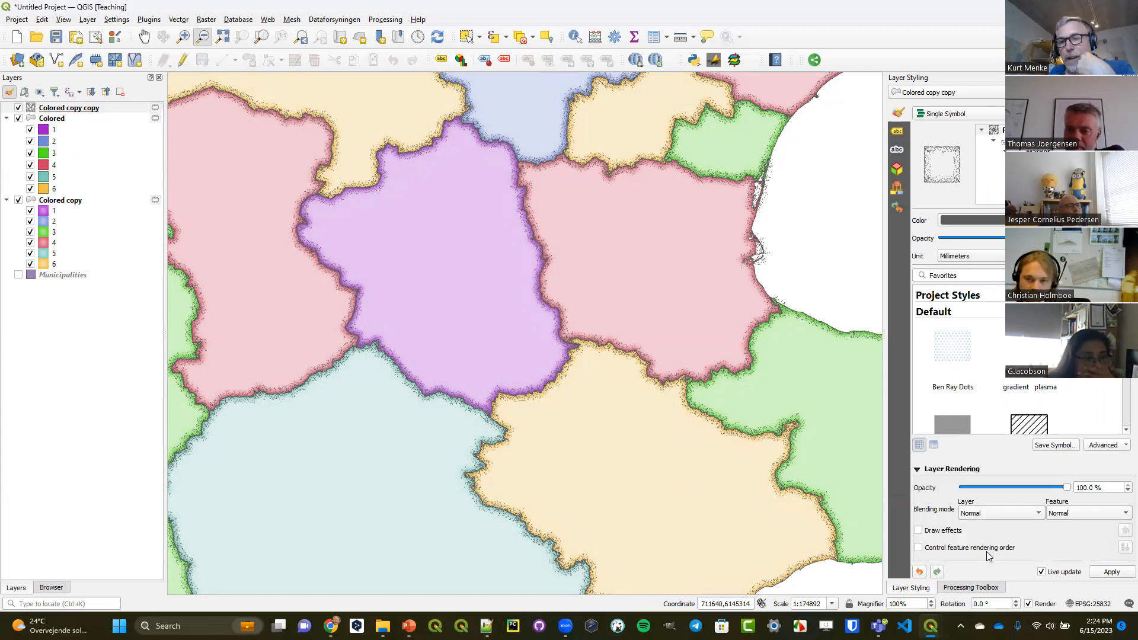
left_click(1021, 515)
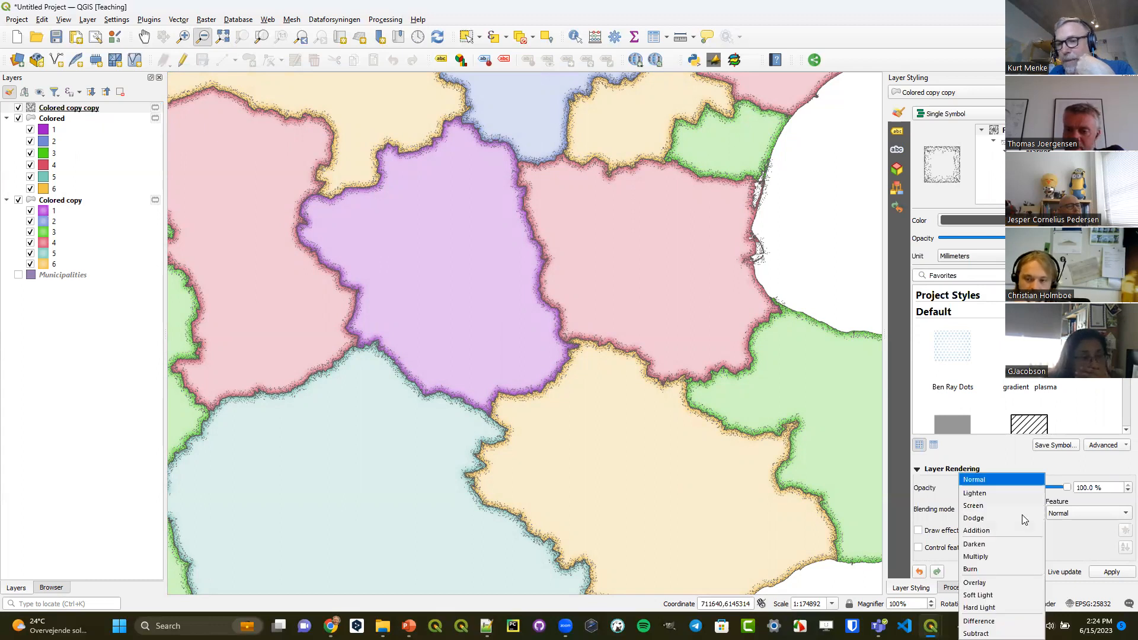
left_click(1006, 606)
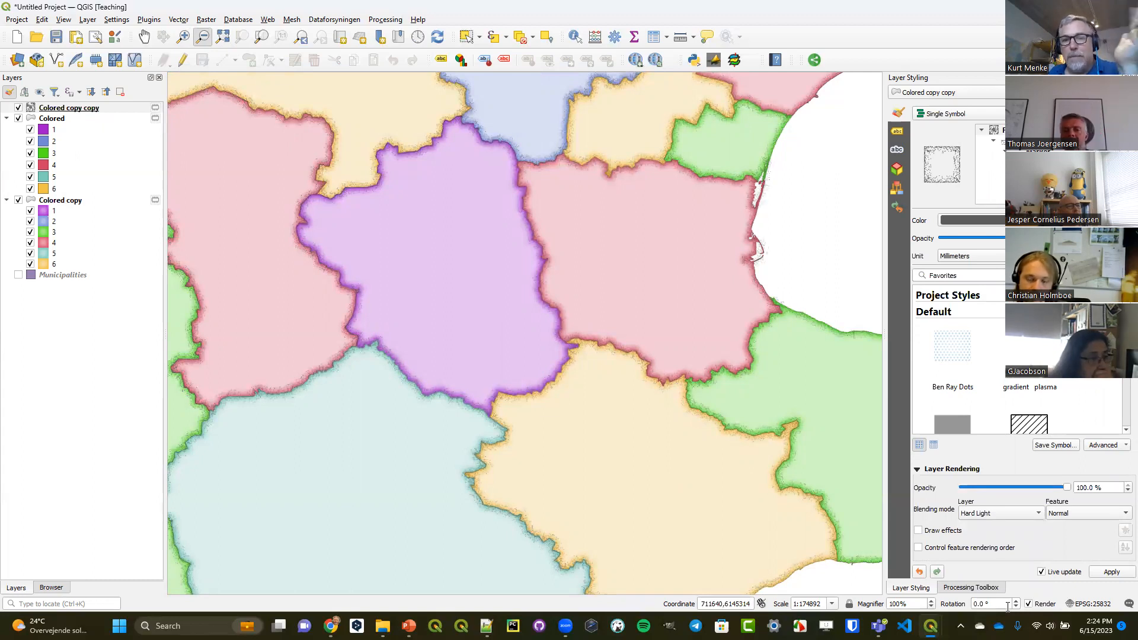
left_click(1000, 513)
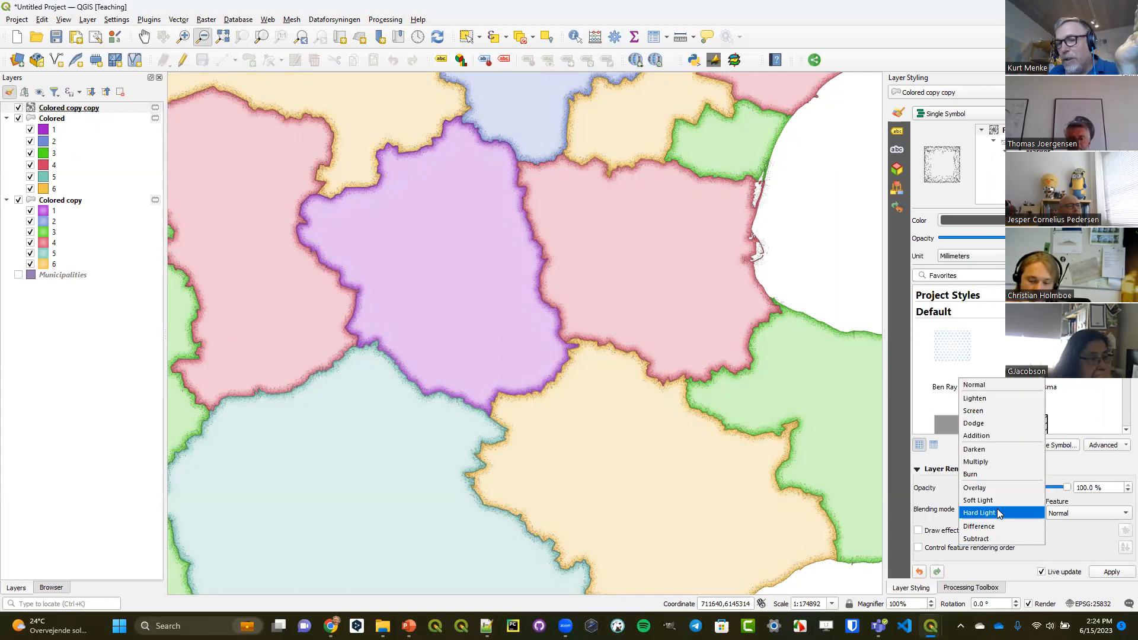
left_click(996, 380)
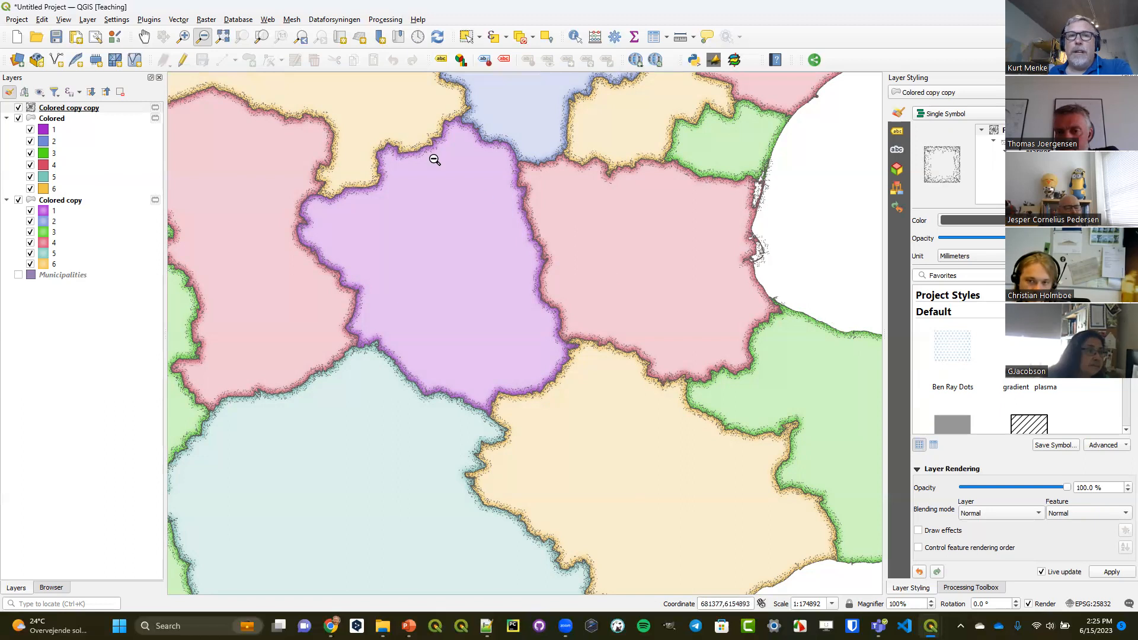
Look over the Dataforsyningen background maps and the QuickMapServices basemap providers
left_click(331, 21)
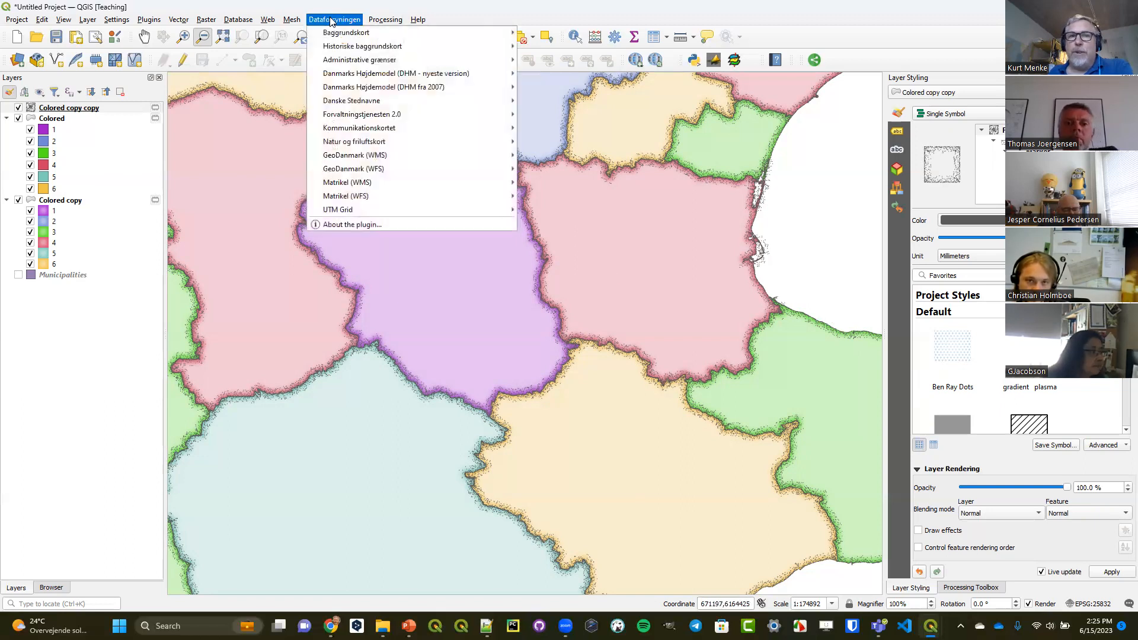
mouse_move(330, 34)
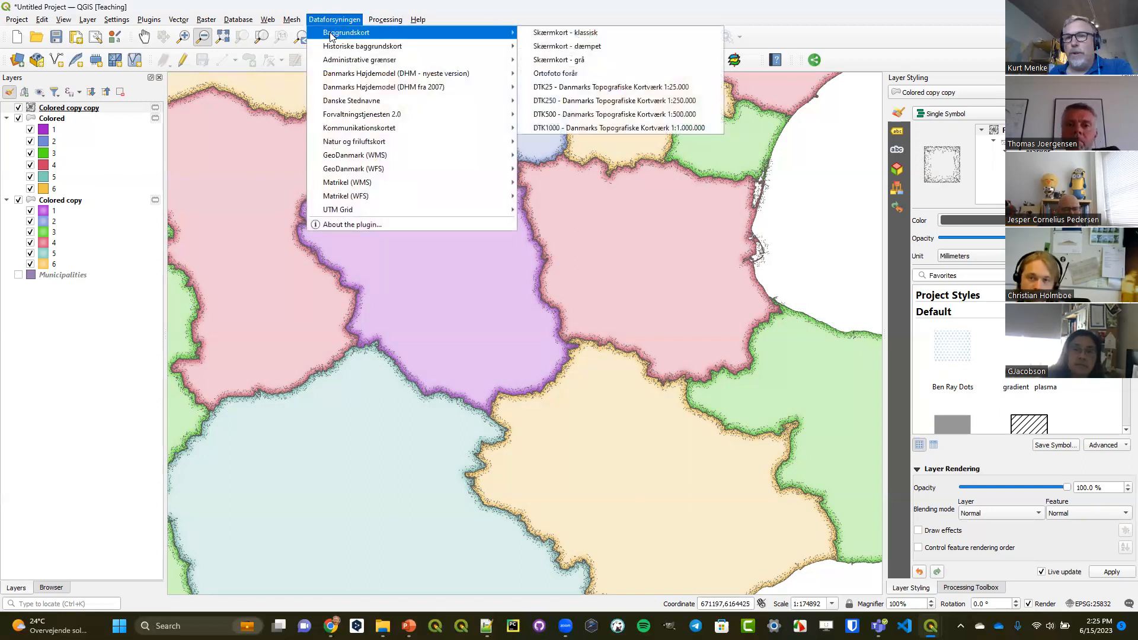
left_click(440, 5)
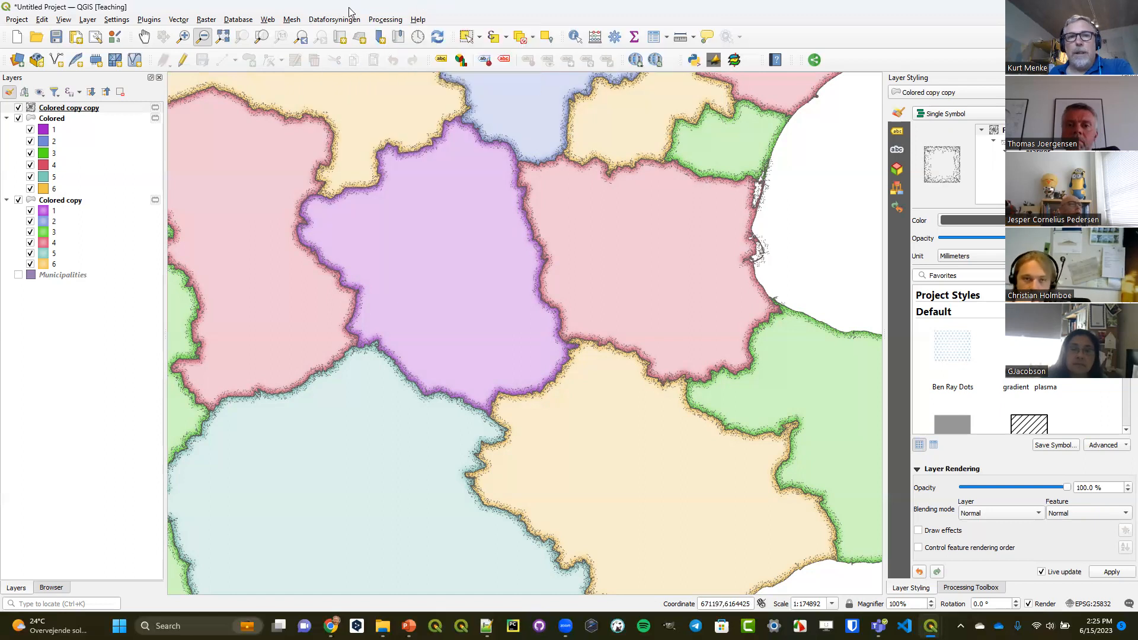
left_click(269, 21)
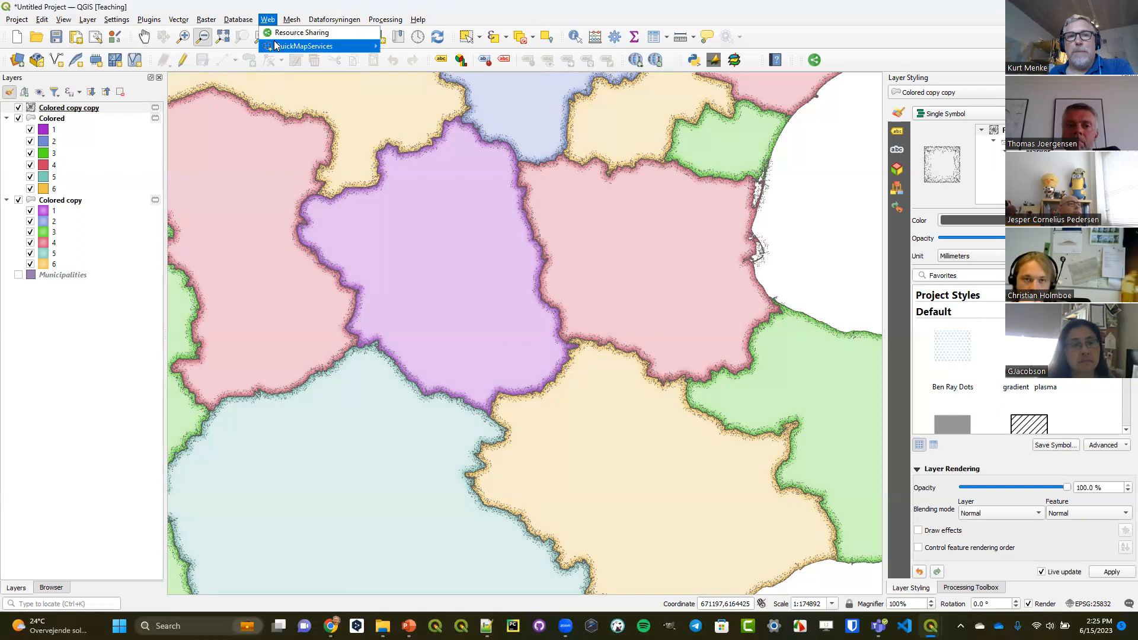
mouse_move(276, 45)
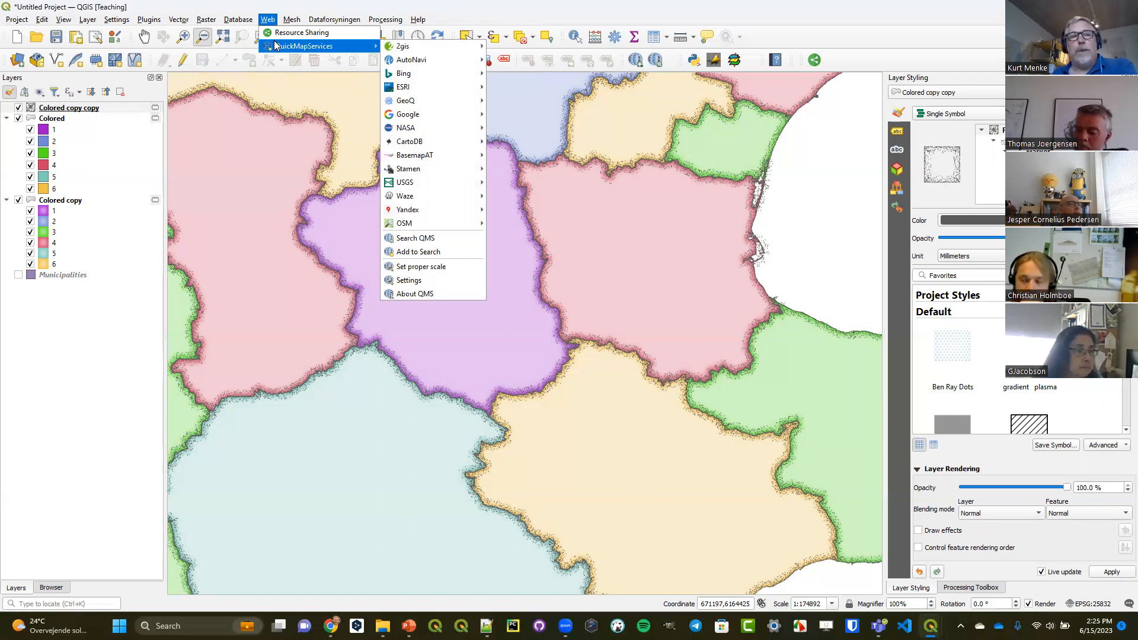
Search the plugin manager for "quickmap" and view the details of the QuickMapServices plugin
left_click(153, 19)
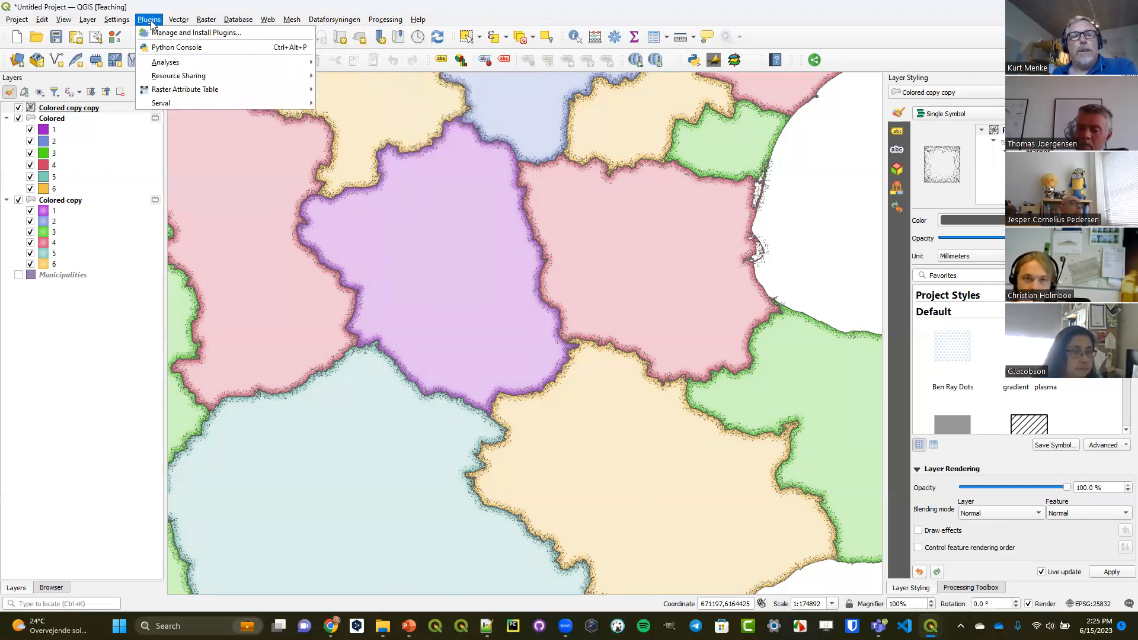
left_click(159, 33)
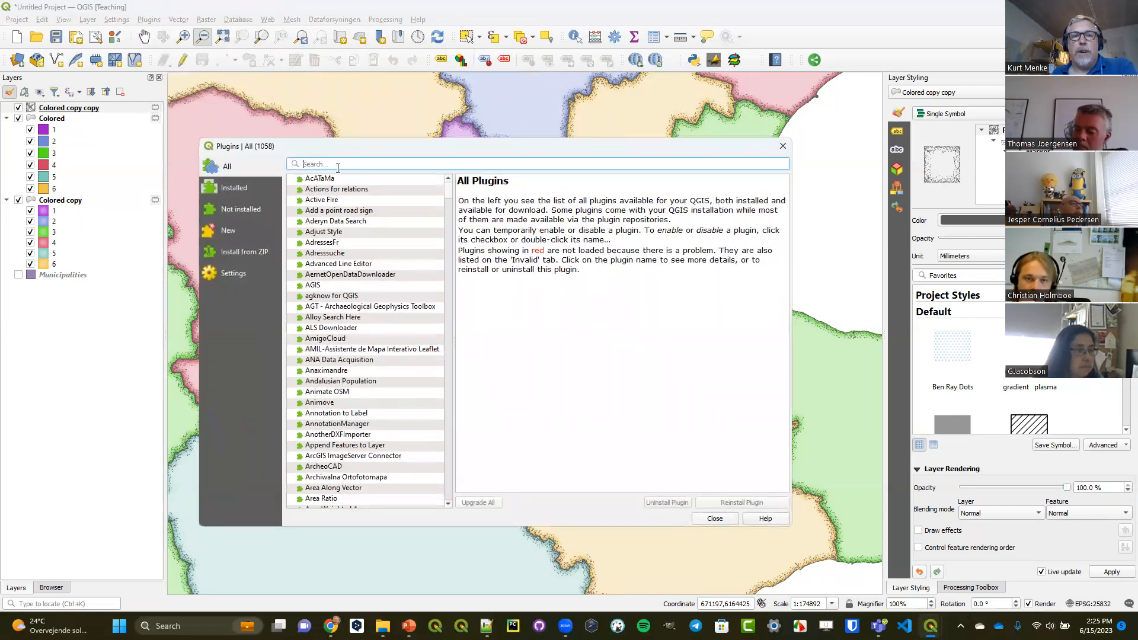
type("q")
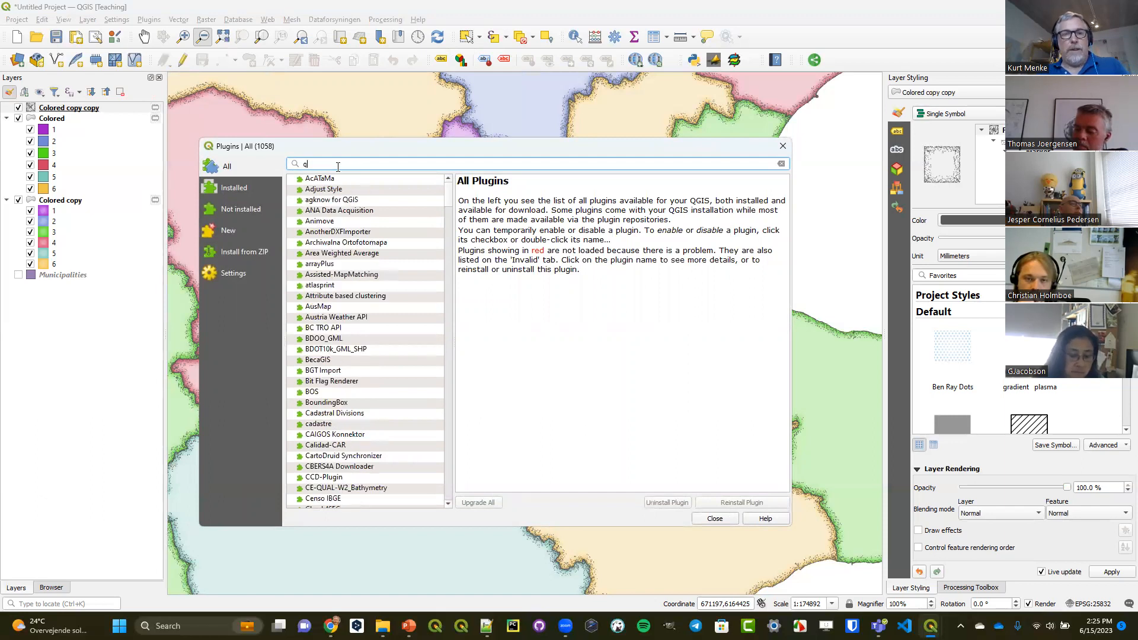
type("uickmap")
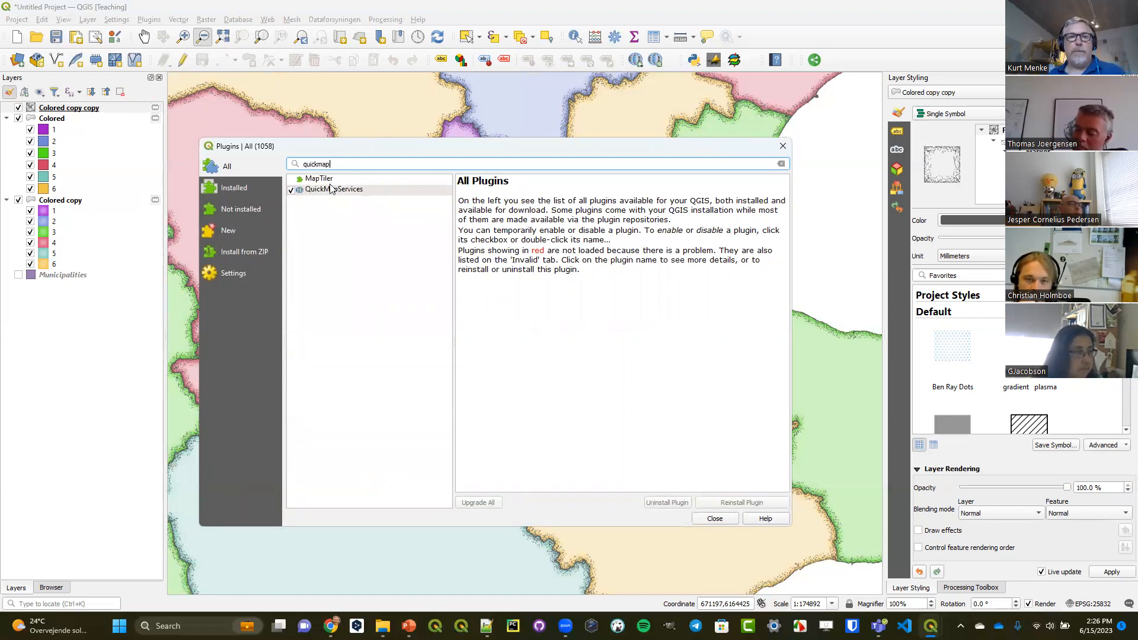
left_click(330, 189)
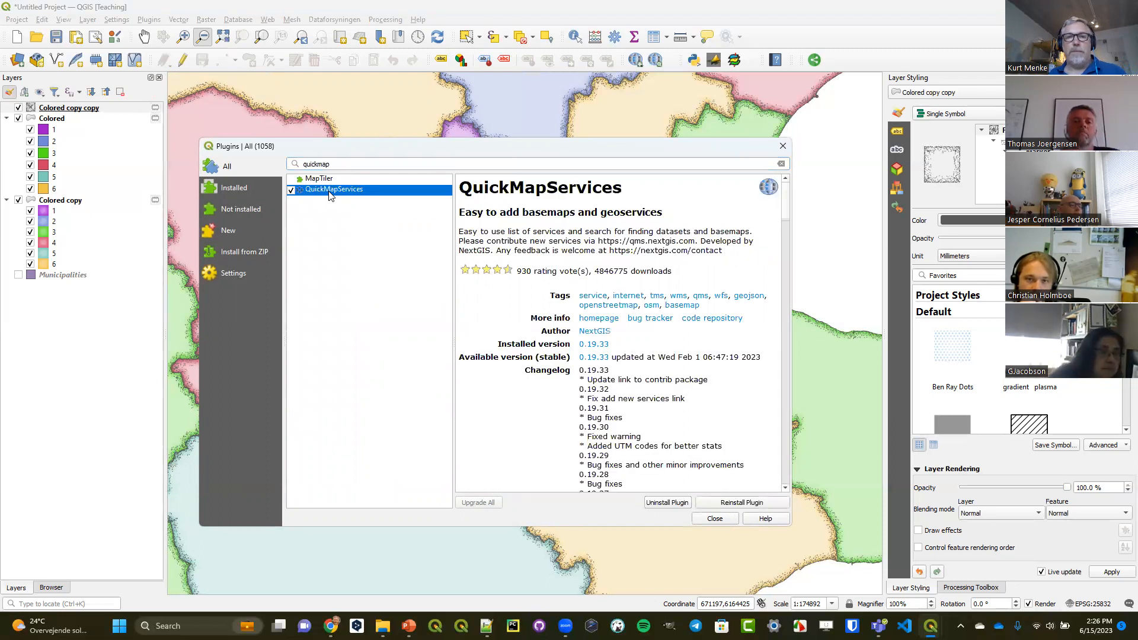
left_click(715, 519)
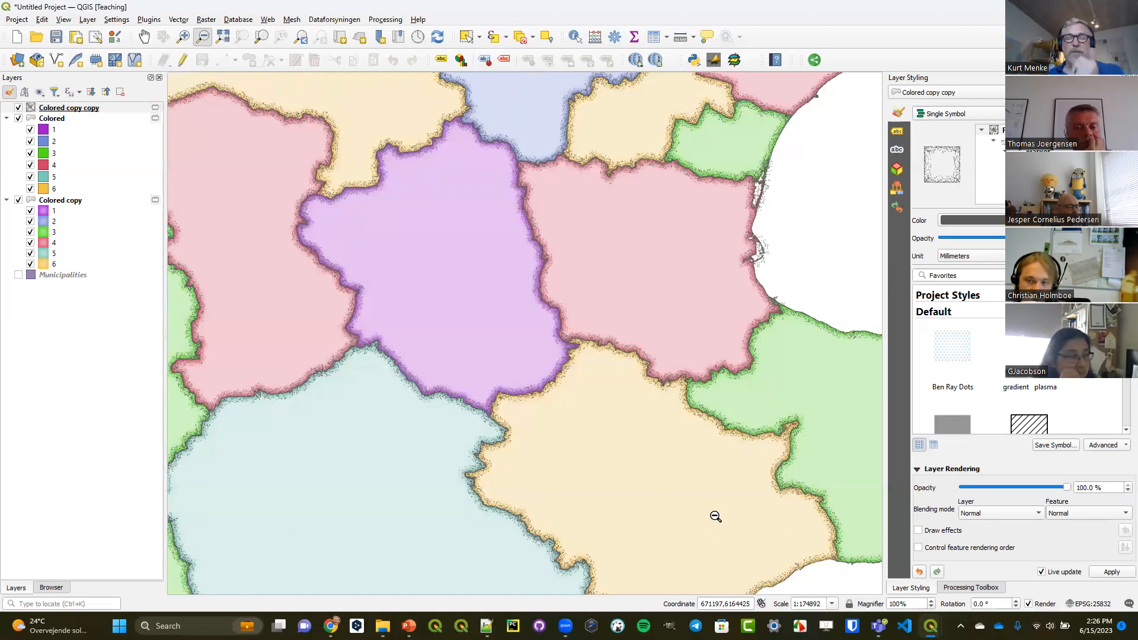
Get the contributed services pack in the QuickMapServices settings and save the settings
left_click(266, 19)
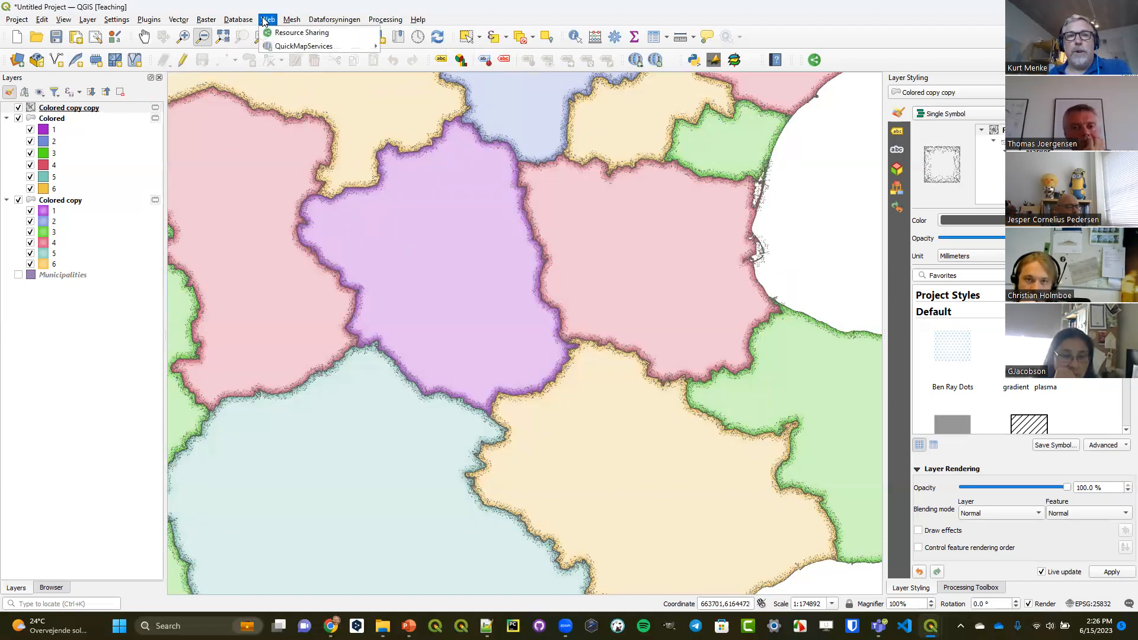
mouse_move(277, 47)
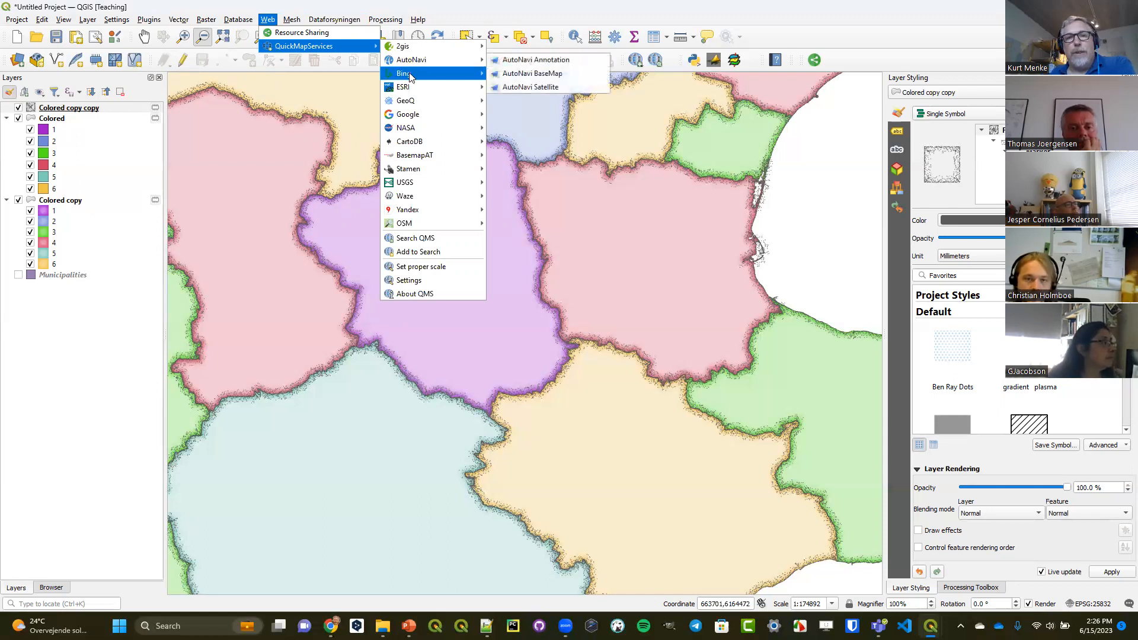
mouse_move(413, 76)
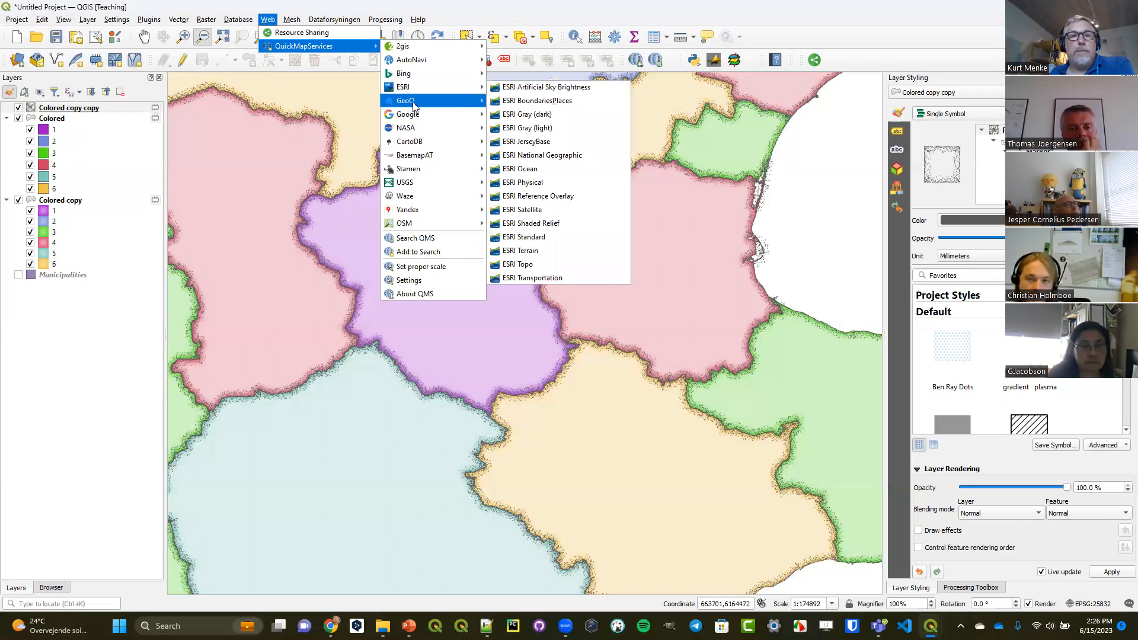
mouse_move(415, 117)
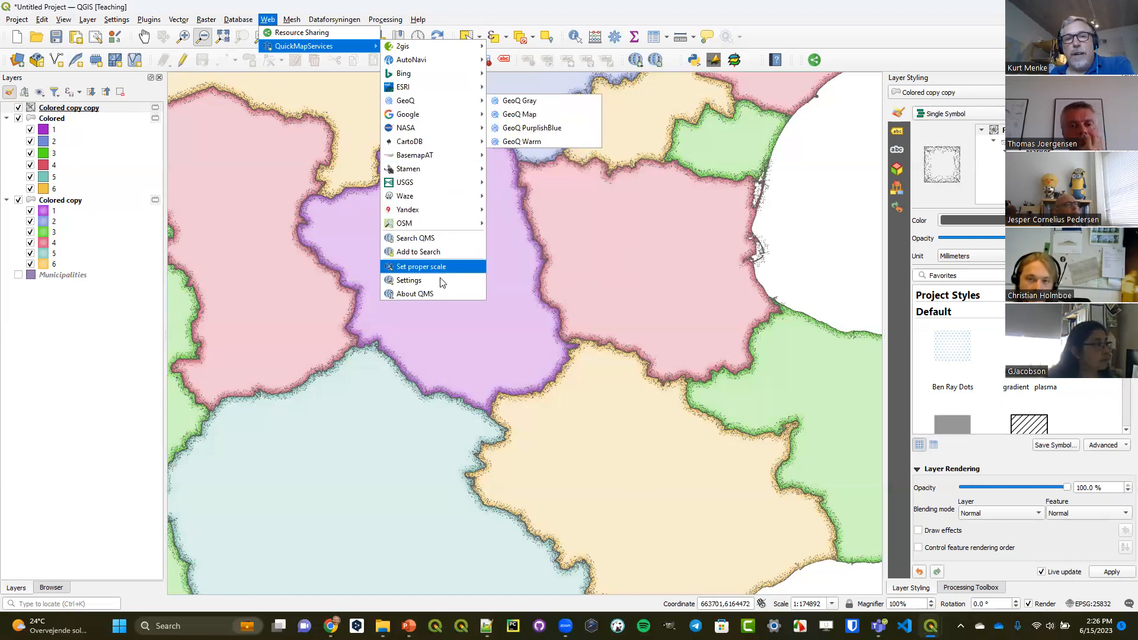
left_click(409, 281)
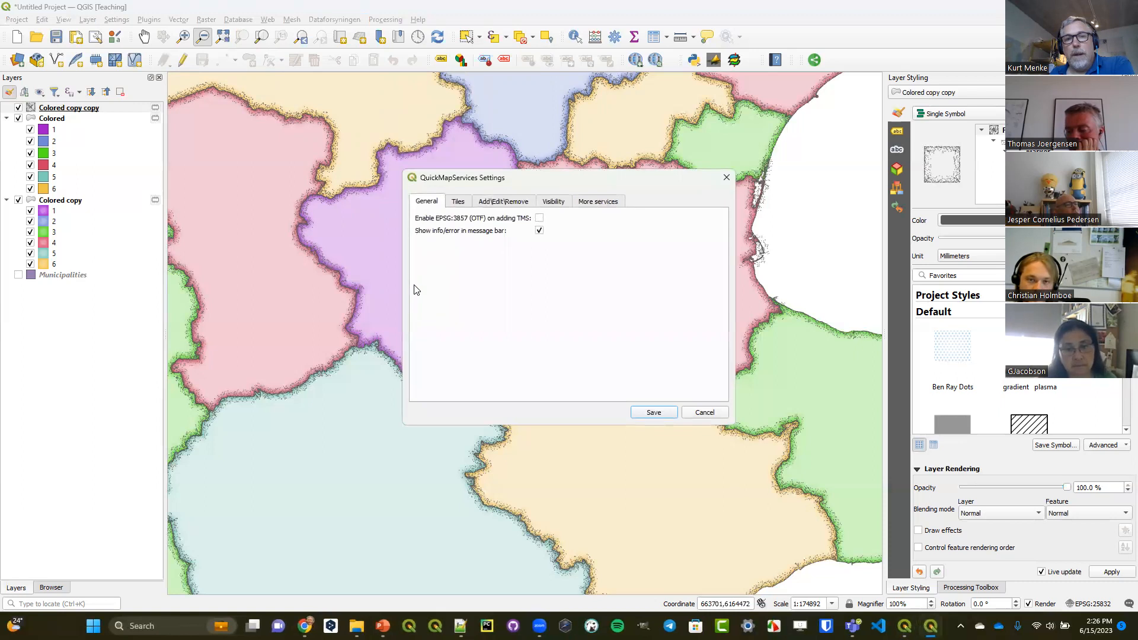
left_click(599, 202)
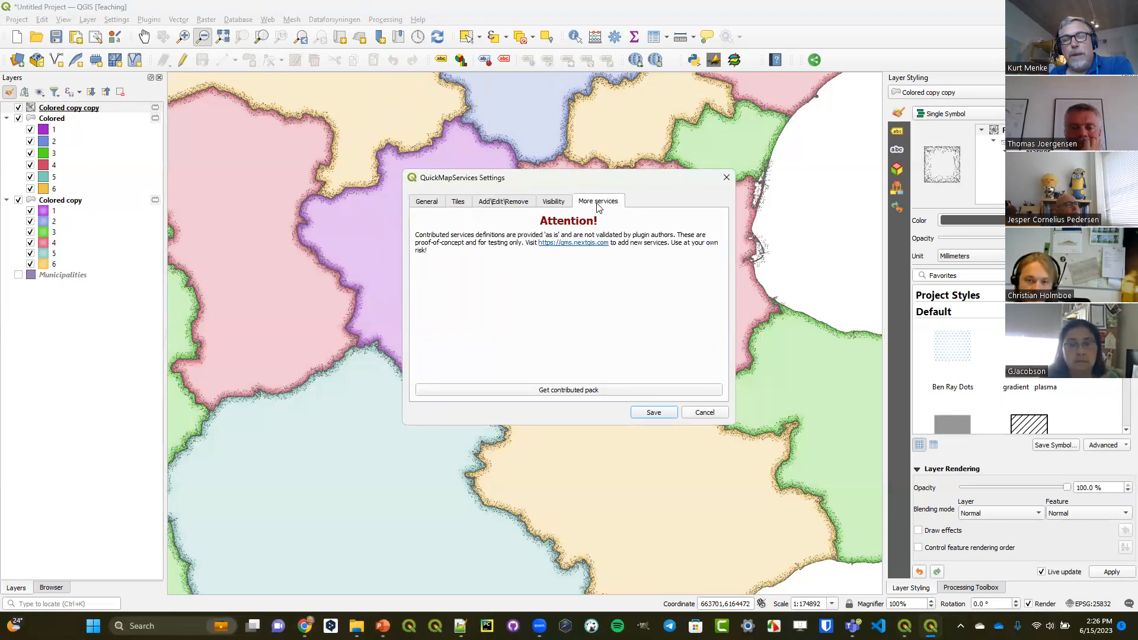
left_click(547, 391)
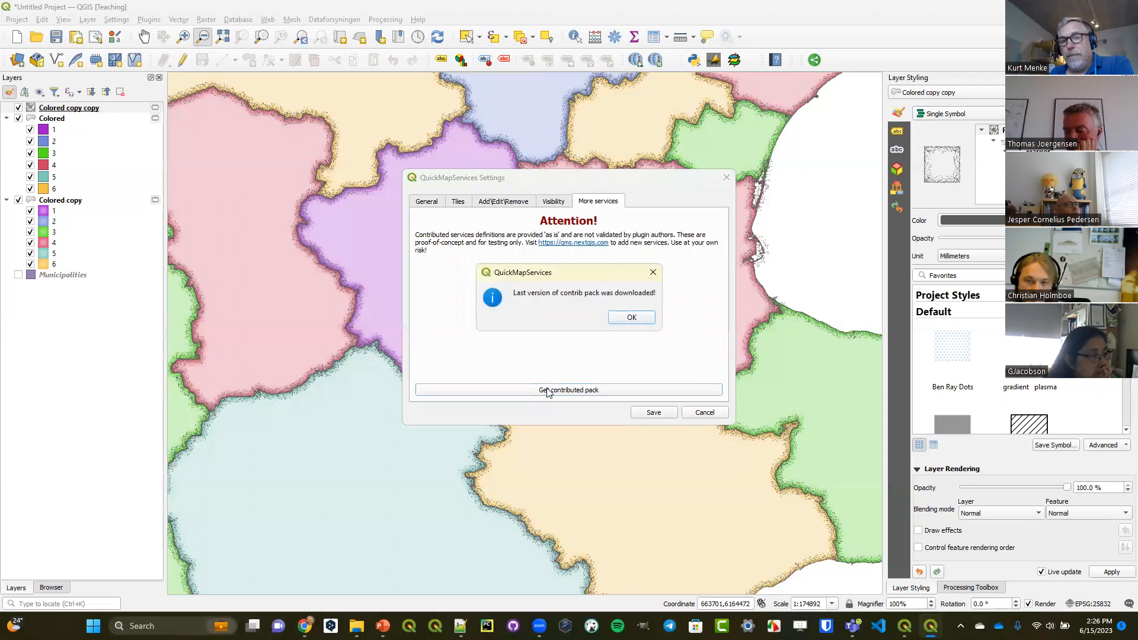
left_click(631, 319)
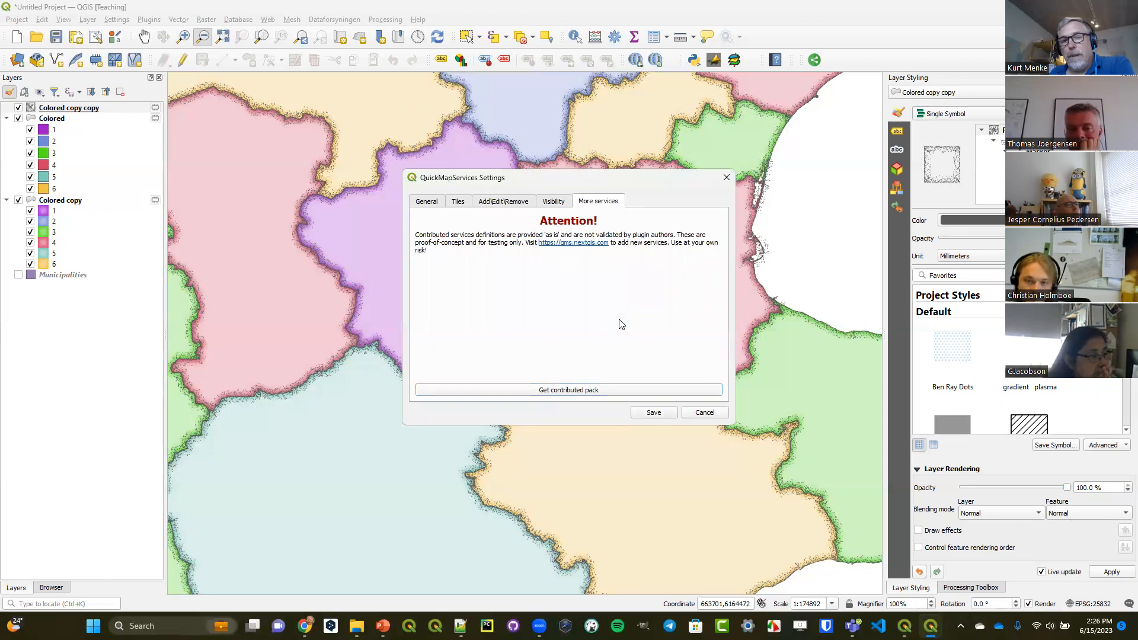
left_click(653, 412)
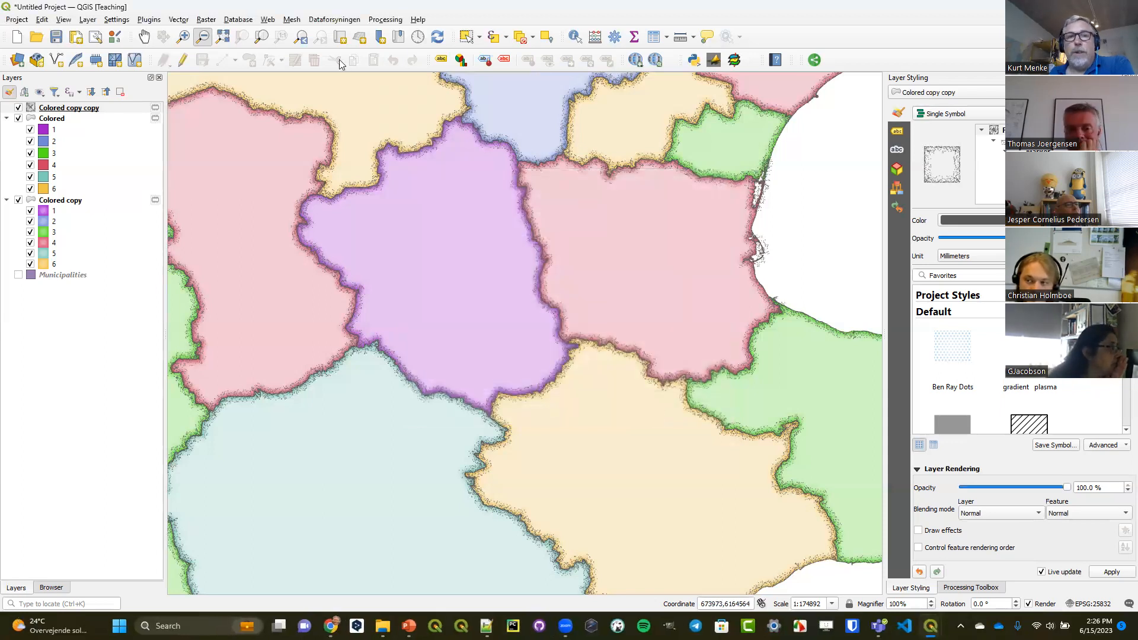
Add the OSM Standard basemap through QuickMapServices
left_click(267, 20)
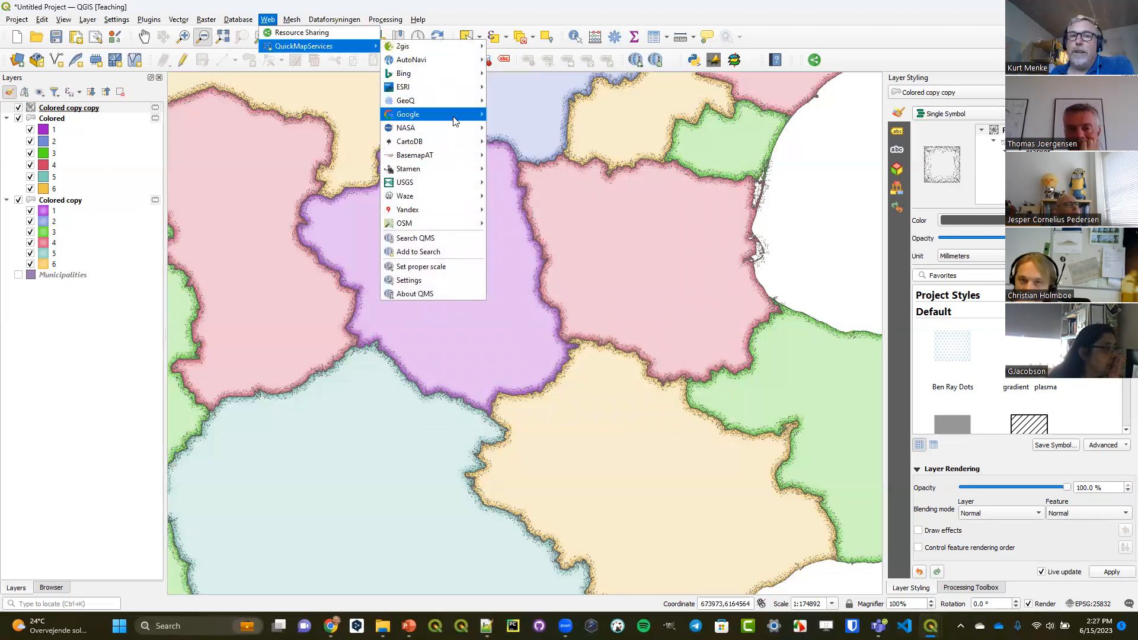
mouse_move(436, 211)
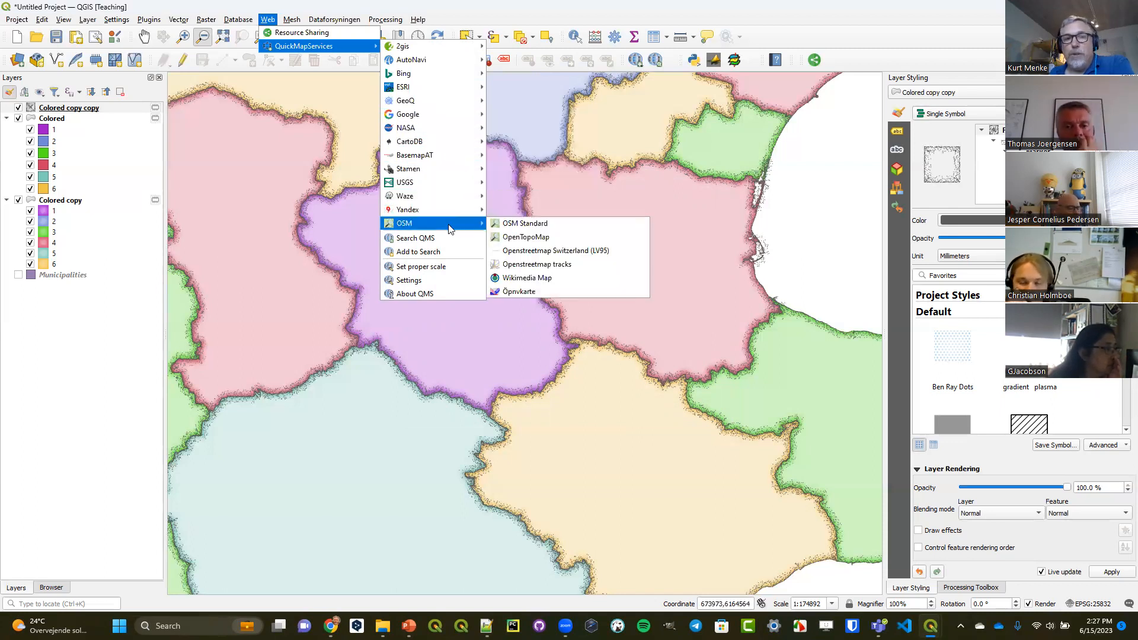
left_click(513, 223)
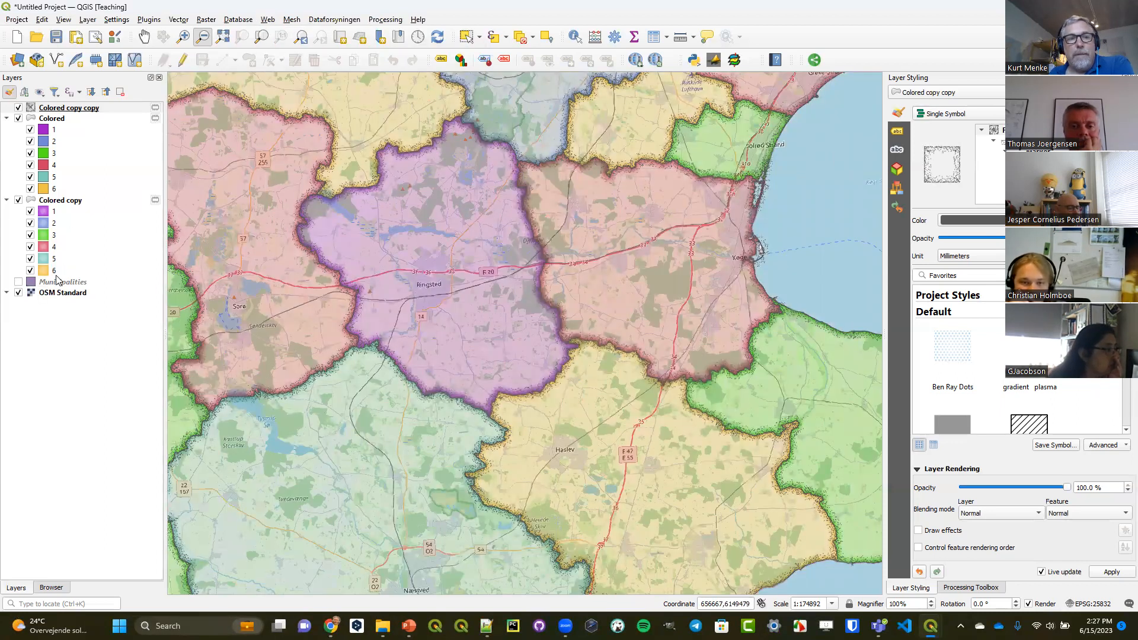
Select the large purple municipality around the fjord on Jutland's west coast in the Colored copy layer
left_click(62, 200)
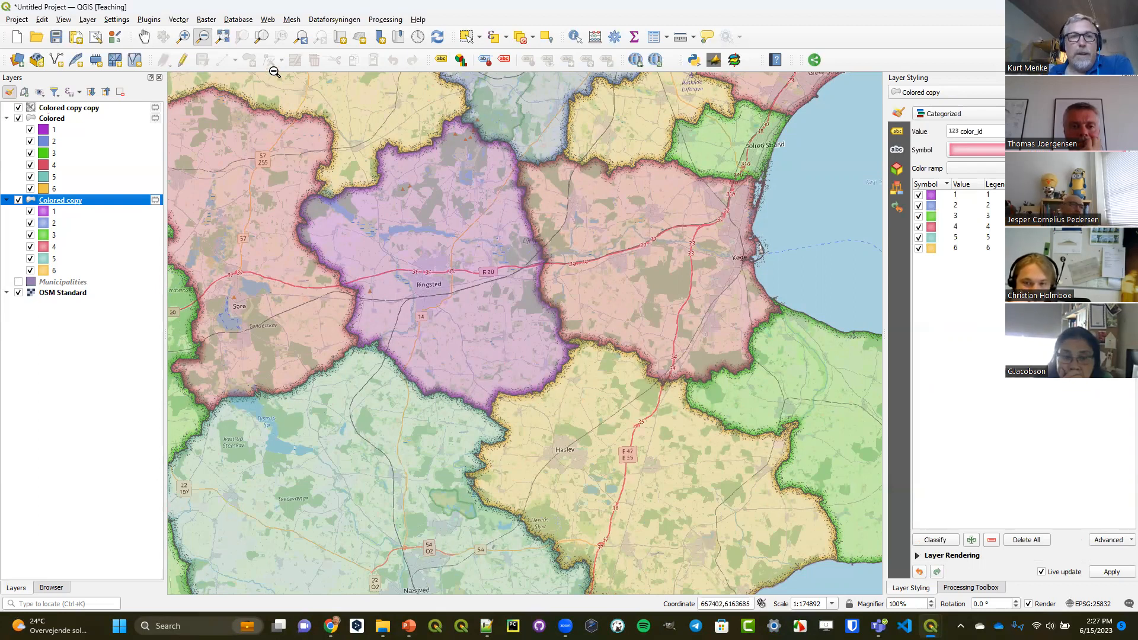
left_click_drag(313, 116, 492, 332)
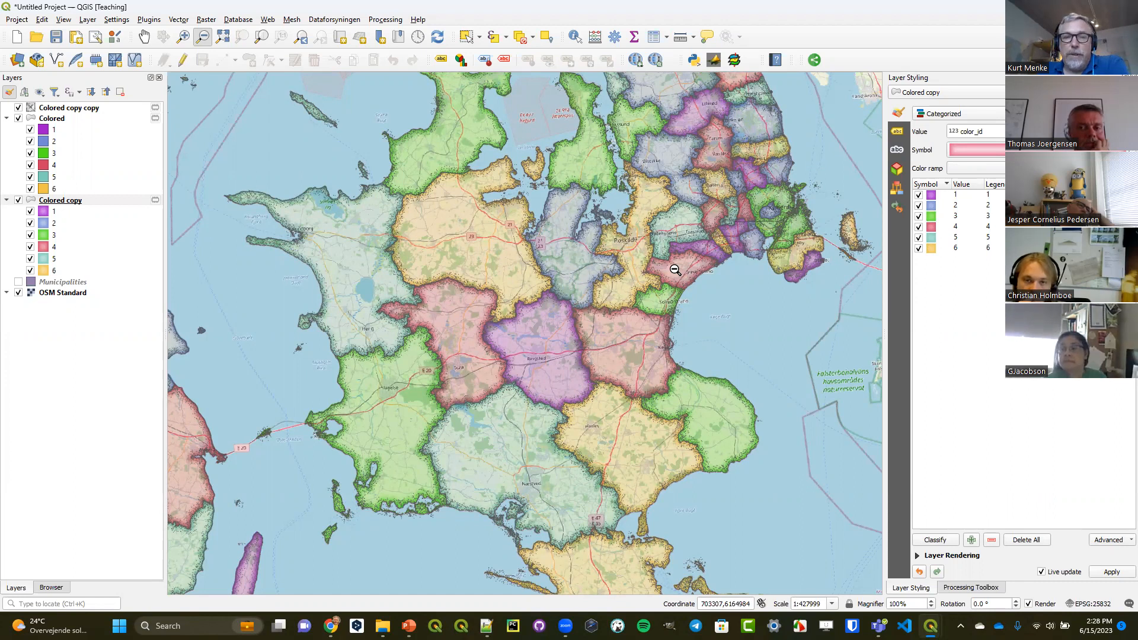
left_click(144, 36)
left_click_drag(275, 230, 792, 236)
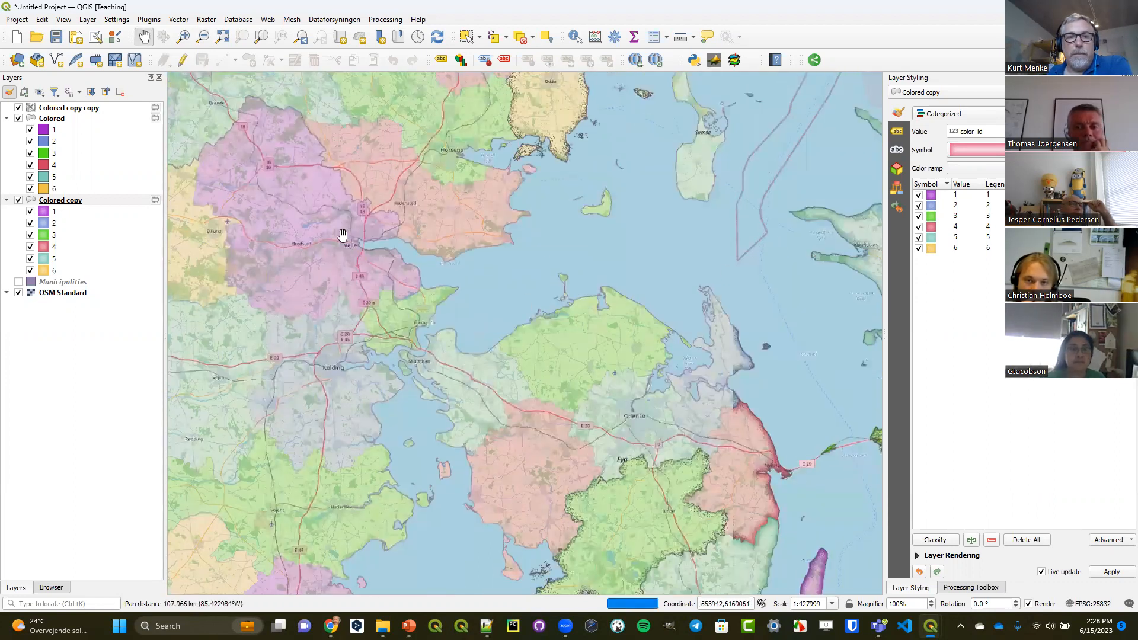
left_click_drag(338, 237, 788, 249)
left_click_drag(276, 191, 557, 403)
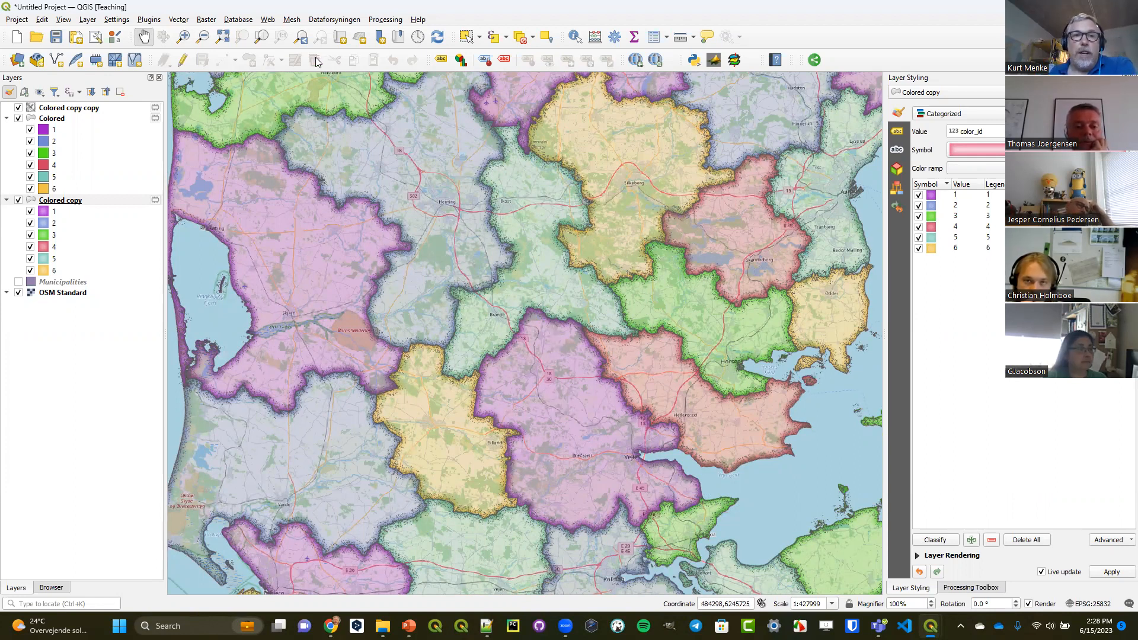
left_click(466, 37)
left_click(304, 262)
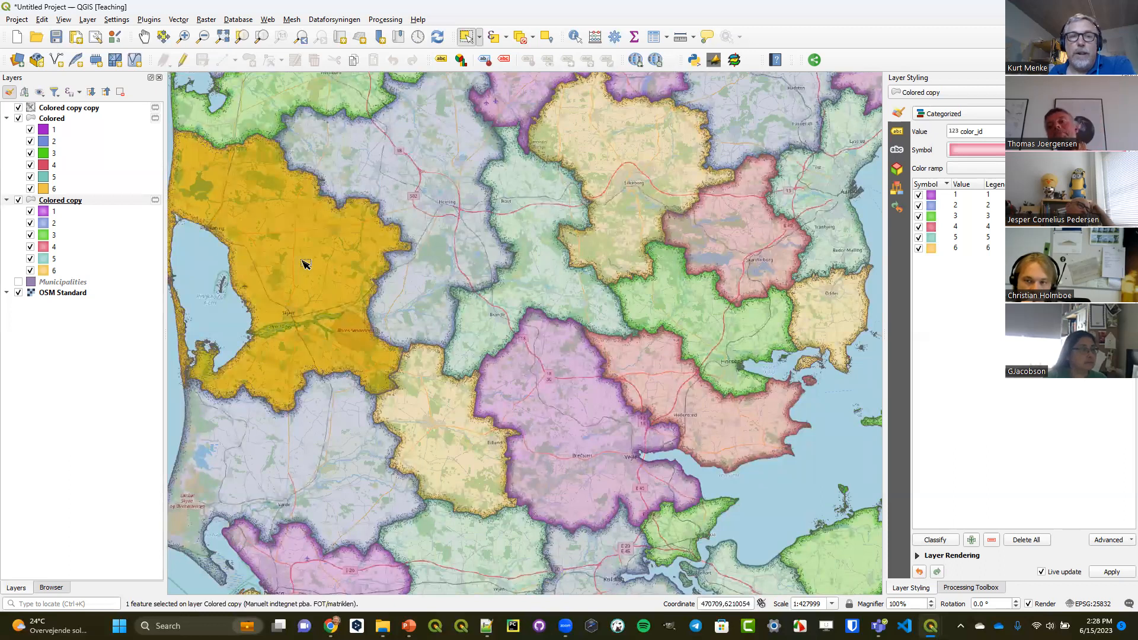
Bring the selected municipality to the top of the Colored copy attribute table, enable editing and set its color_id to 7
left_click(654, 37)
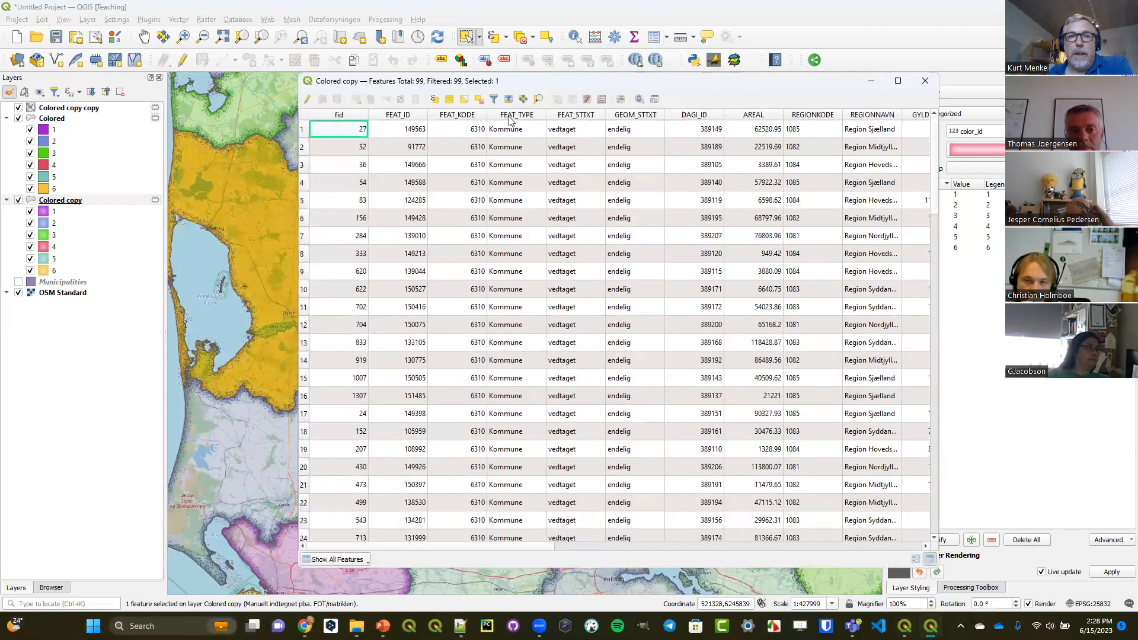
left_click(509, 99)
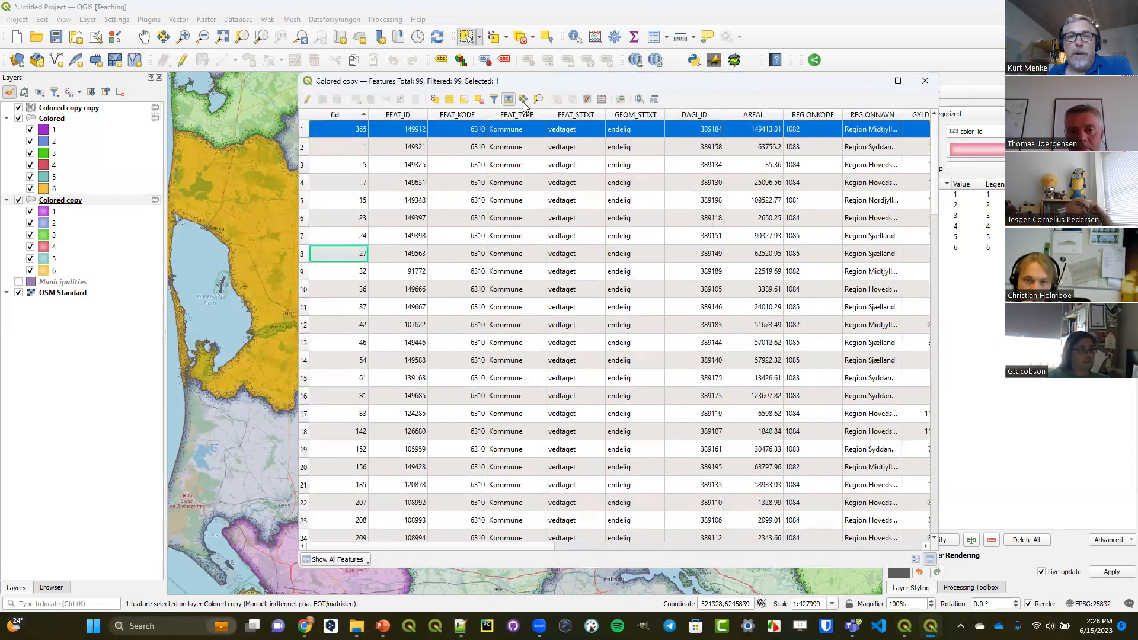
left_click(308, 99)
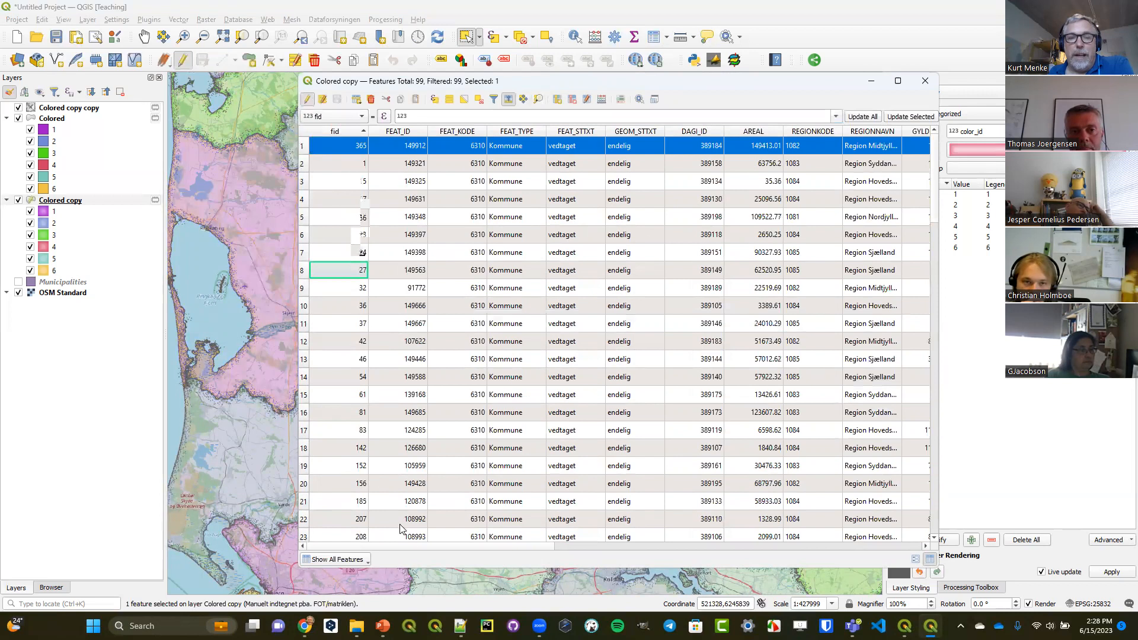
left_click_drag(434, 547, 826, 546)
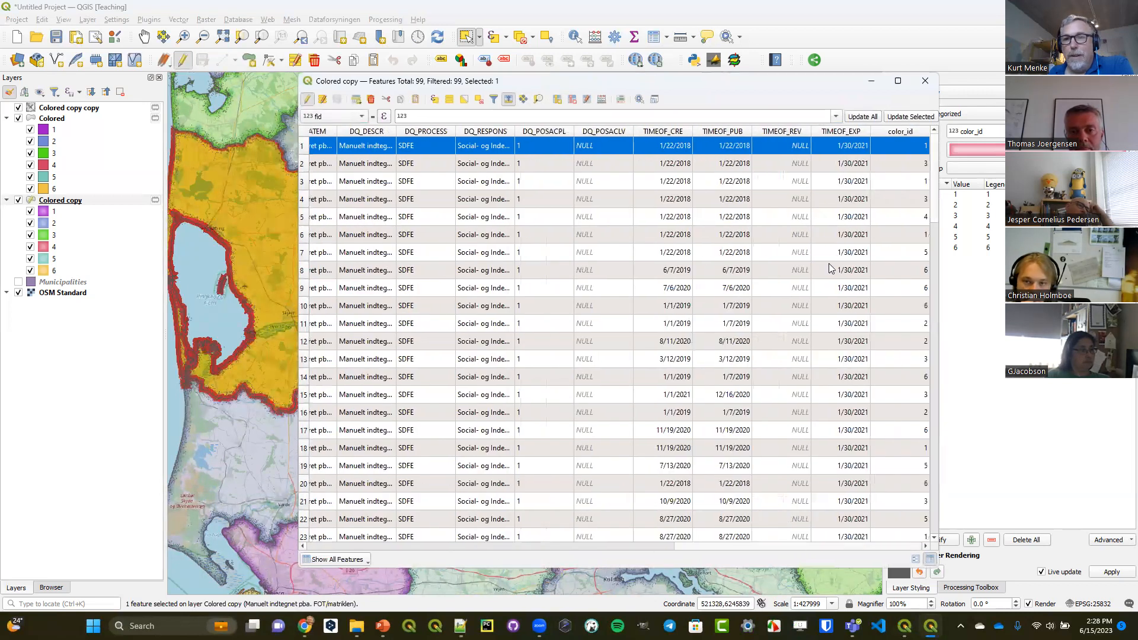
double_click(890, 140)
type("7")
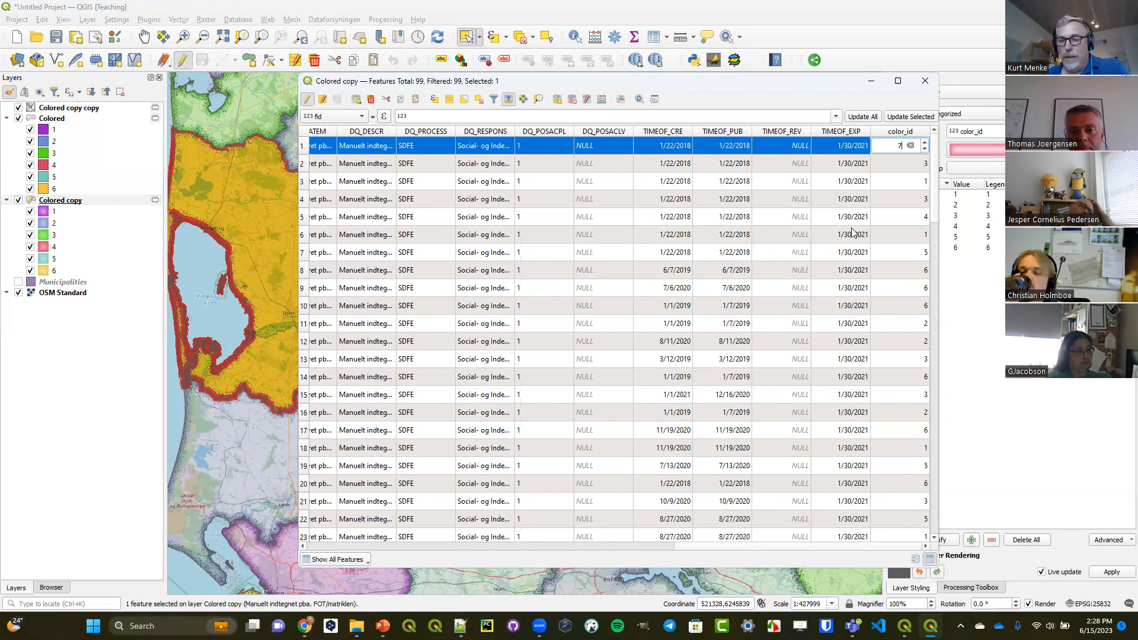
key("Return")
left_click(926, 81)
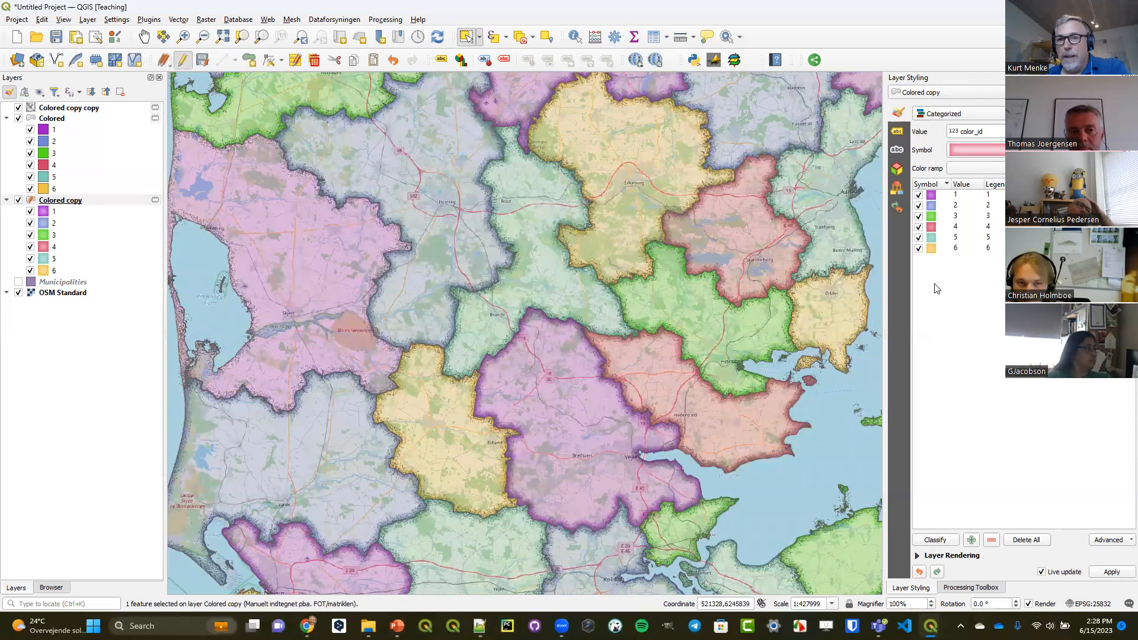
Add a new category with value 7 to the Colored copy layer's categorized symbology
left_click(962, 249)
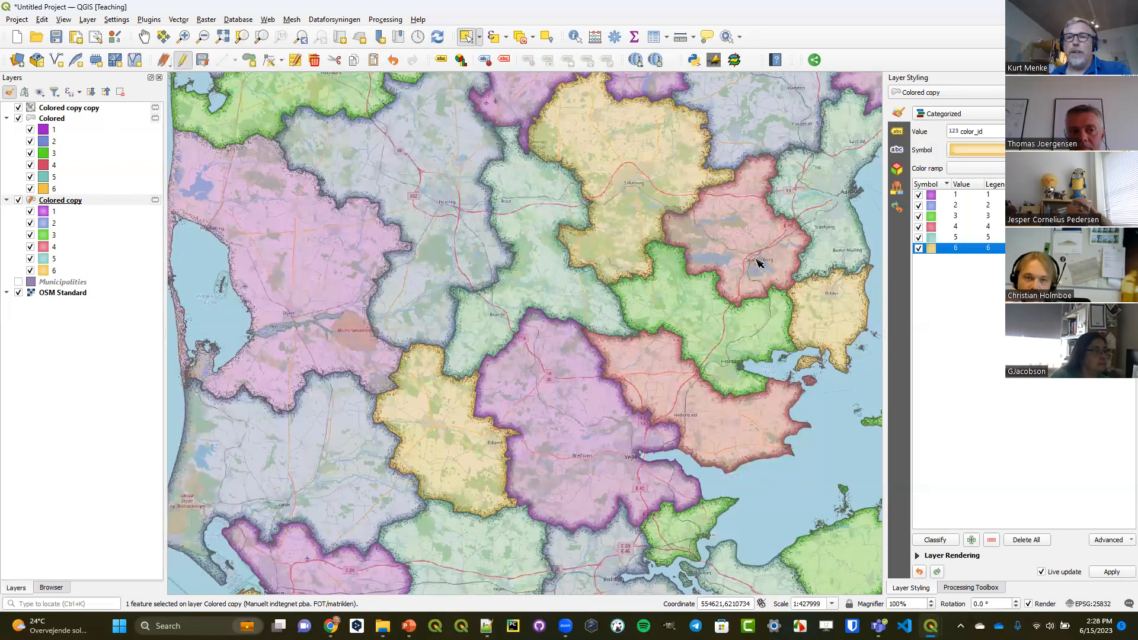
left_click(972, 539)
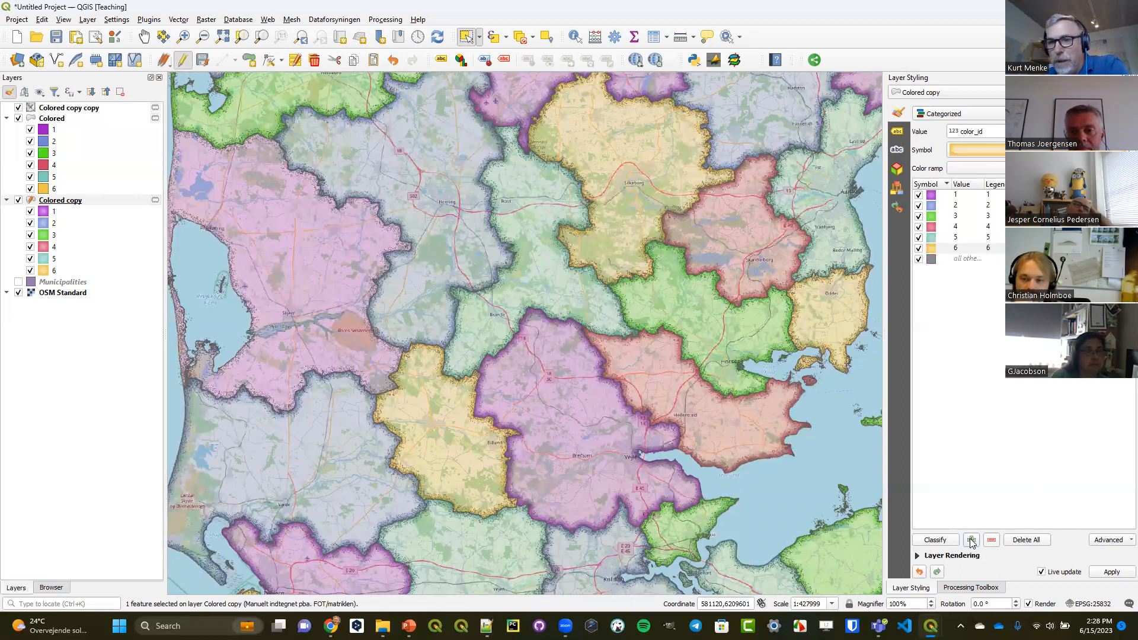
double_click(956, 259)
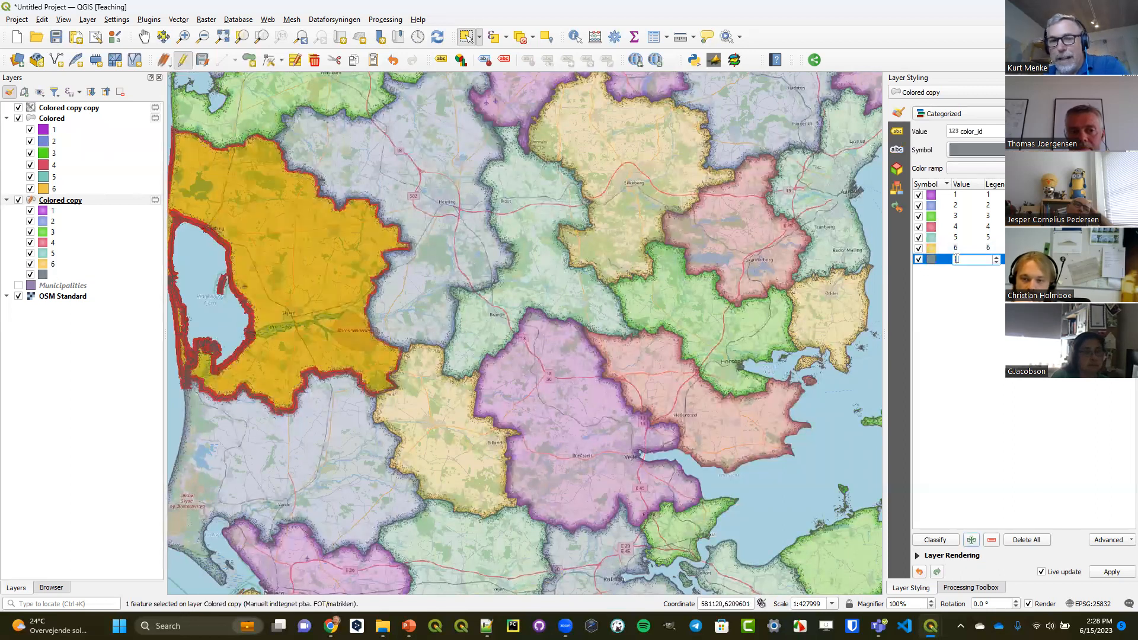
type("7")
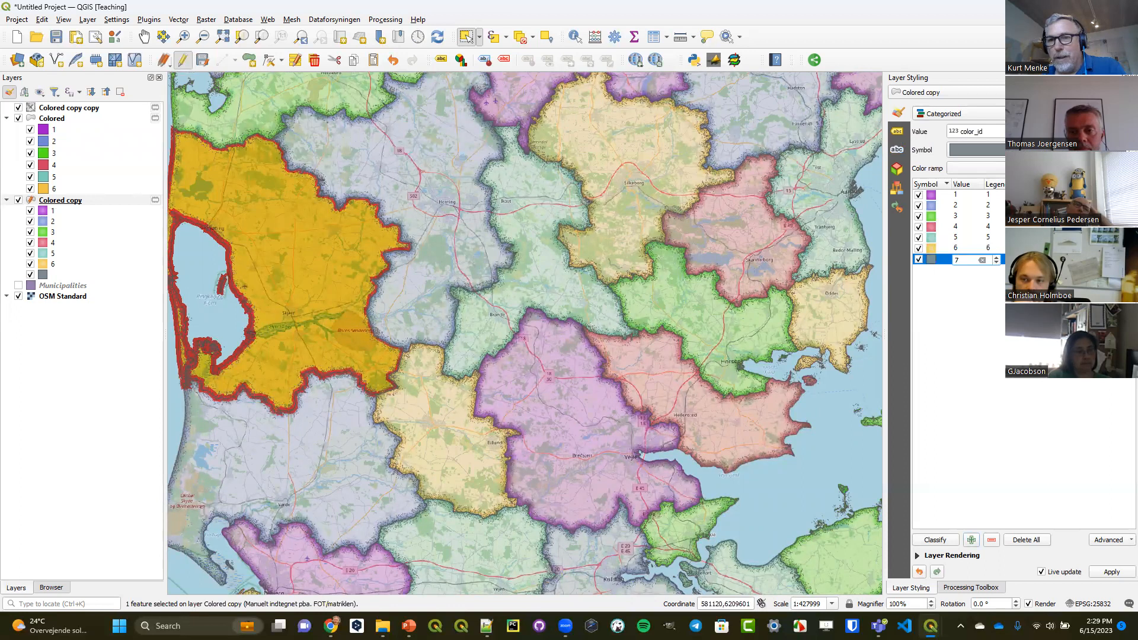
key("Return")
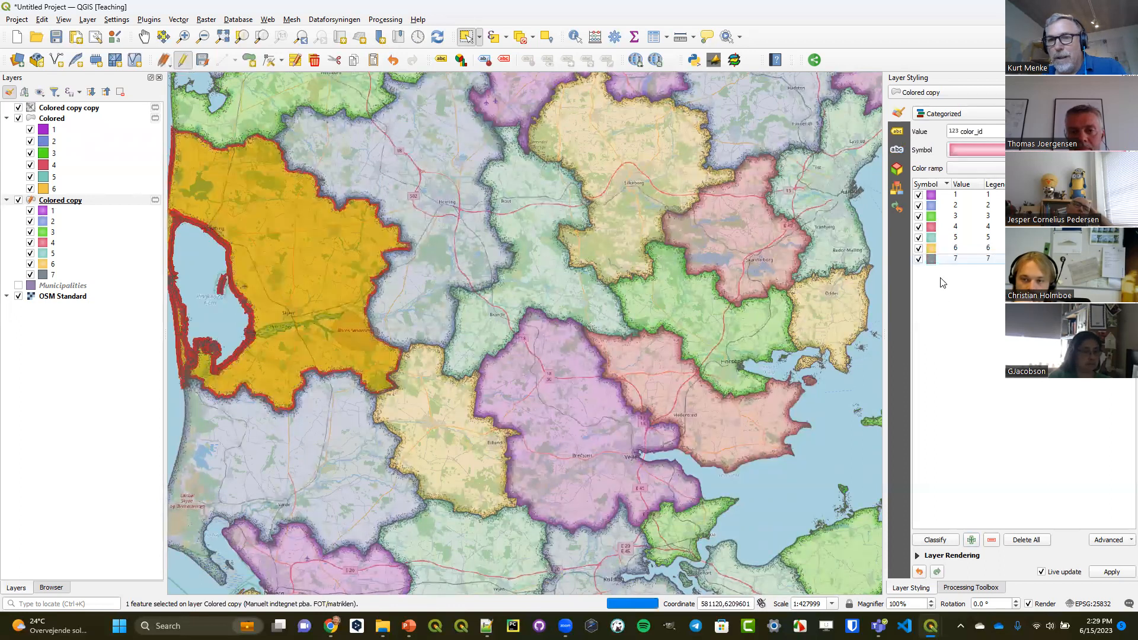
Recolor category 7 of the Colored copy layer blue and clear the feature selection
double_click(931, 259)
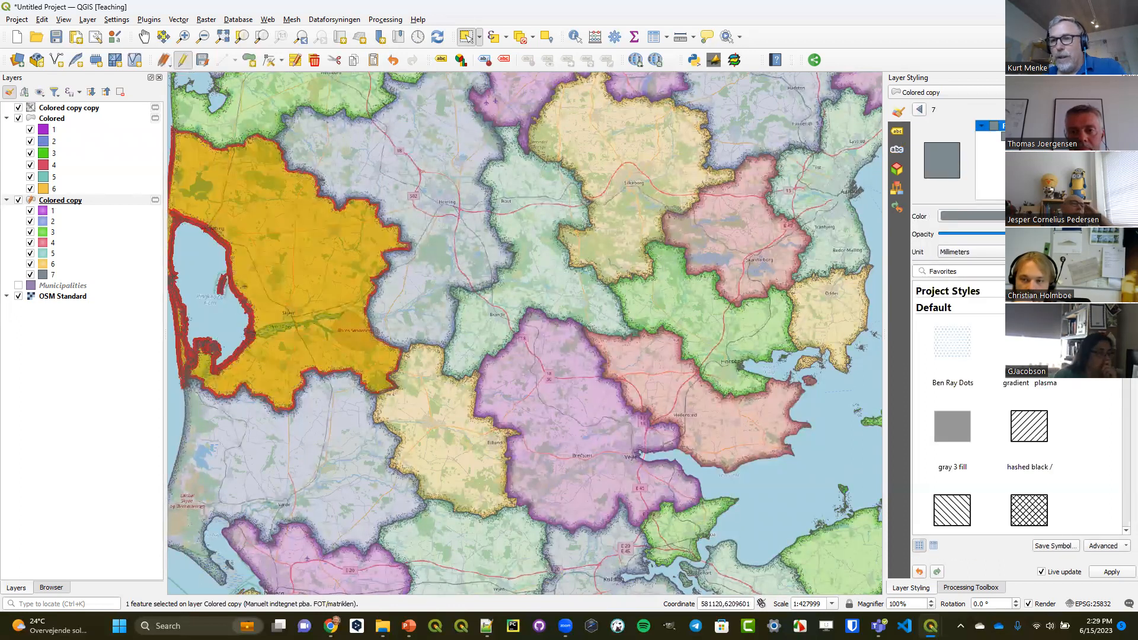
left_click(1115, 215)
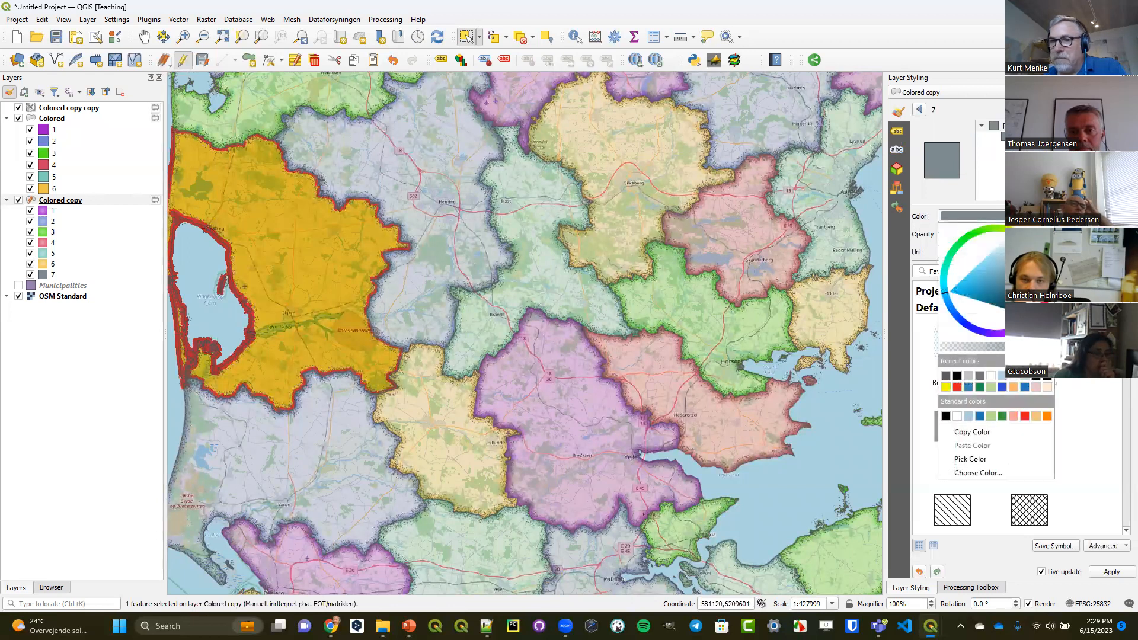
left_click(981, 296)
left_click(926, 114)
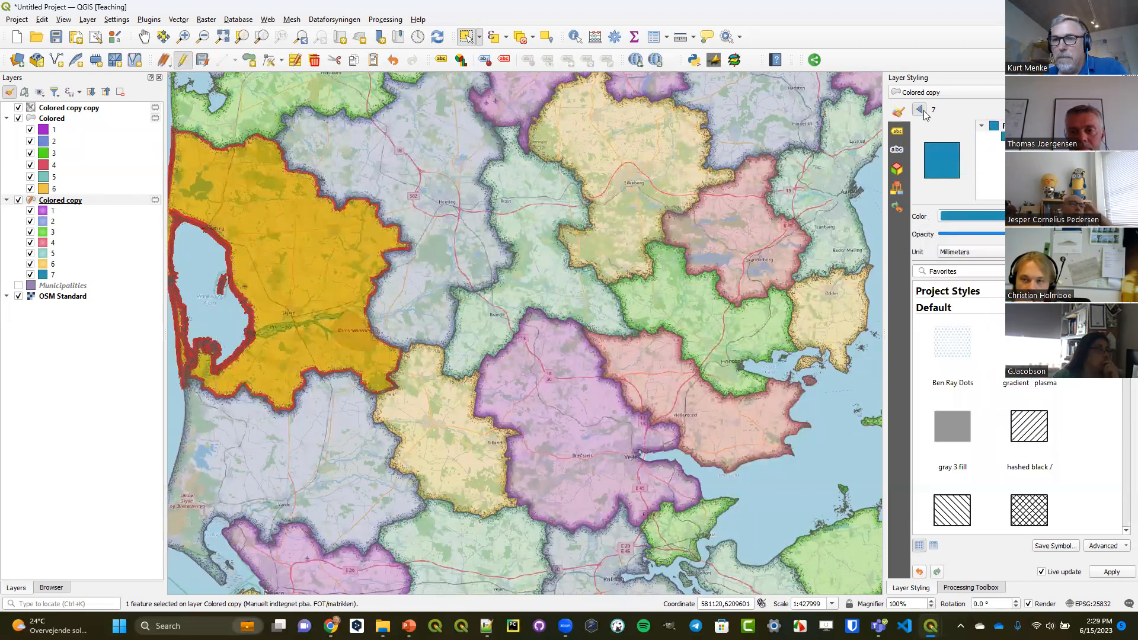
left_click(925, 113)
left_click(520, 39)
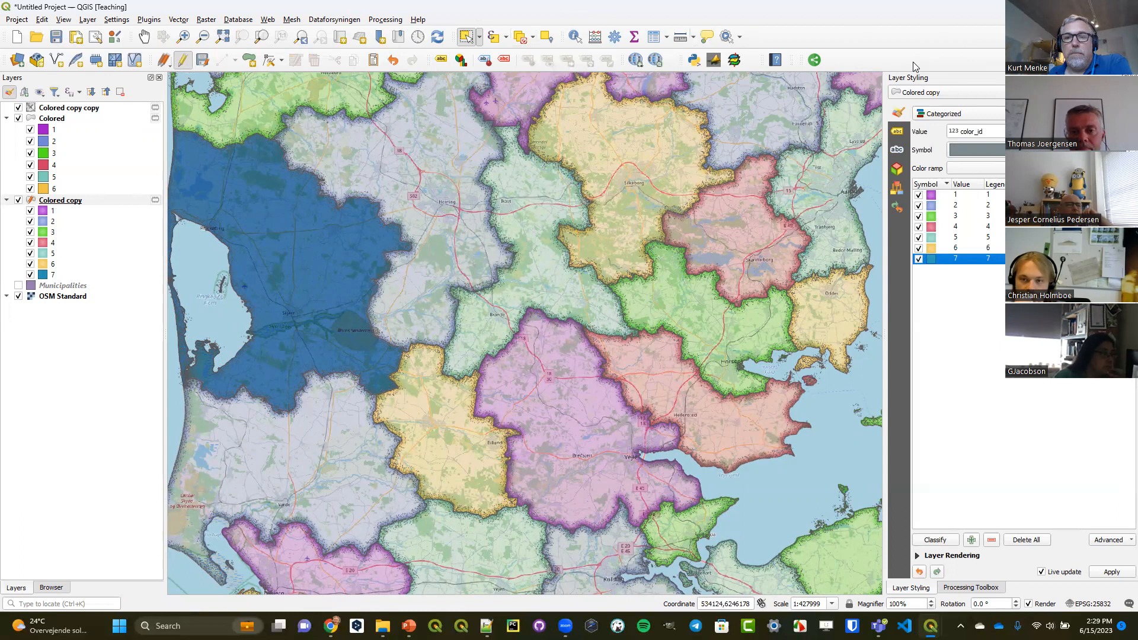
Examine the blended fills and coastline edges on Ærø and Birkholm's narrow southeastern tip, and return to the Colored copy layer's full extent
left_click(186, 38)
left_click(144, 37)
left_click_drag(646, 440, 298, 79)
left_click(183, 36)
left_click_drag(423, 136, 574, 250)
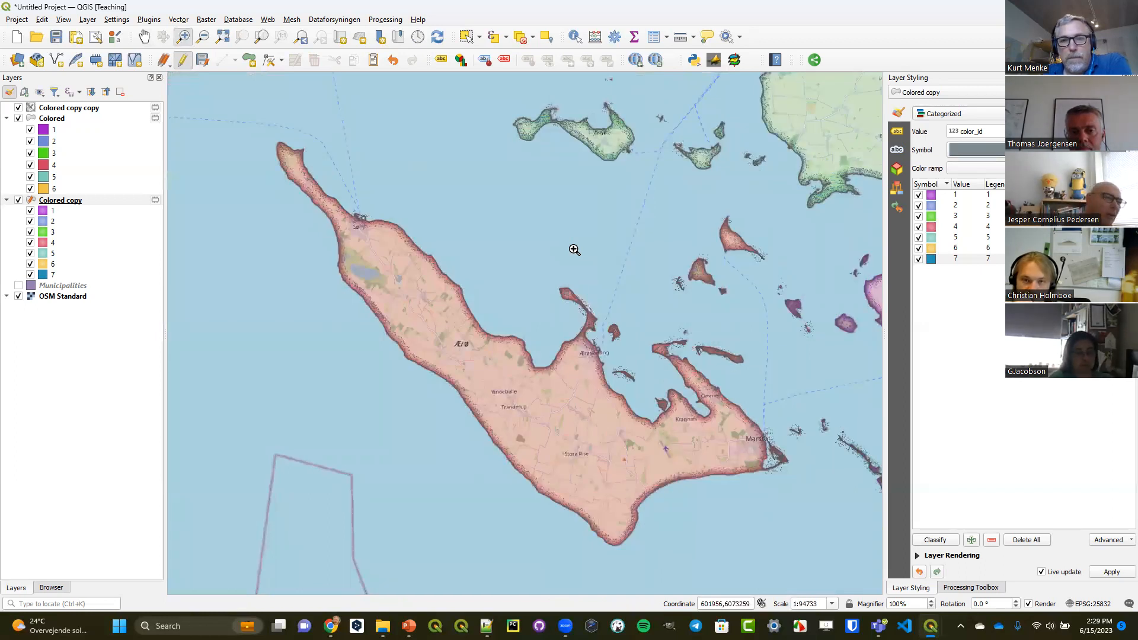
left_click_drag(697, 192, 777, 274)
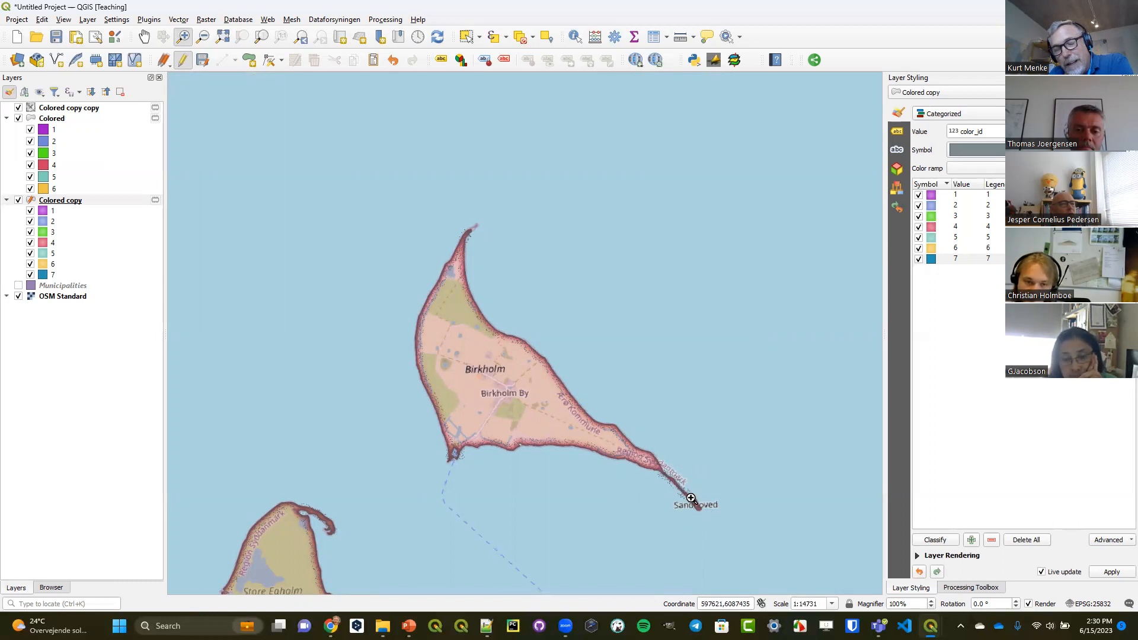
left_click_drag(627, 442, 720, 526)
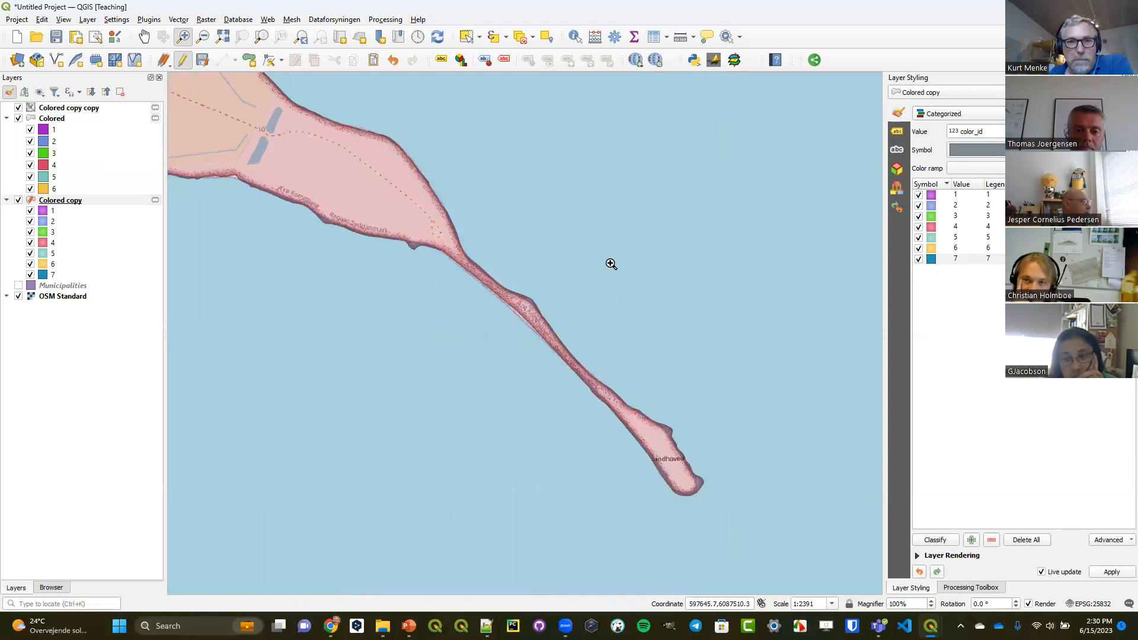
left_click(307, 43)
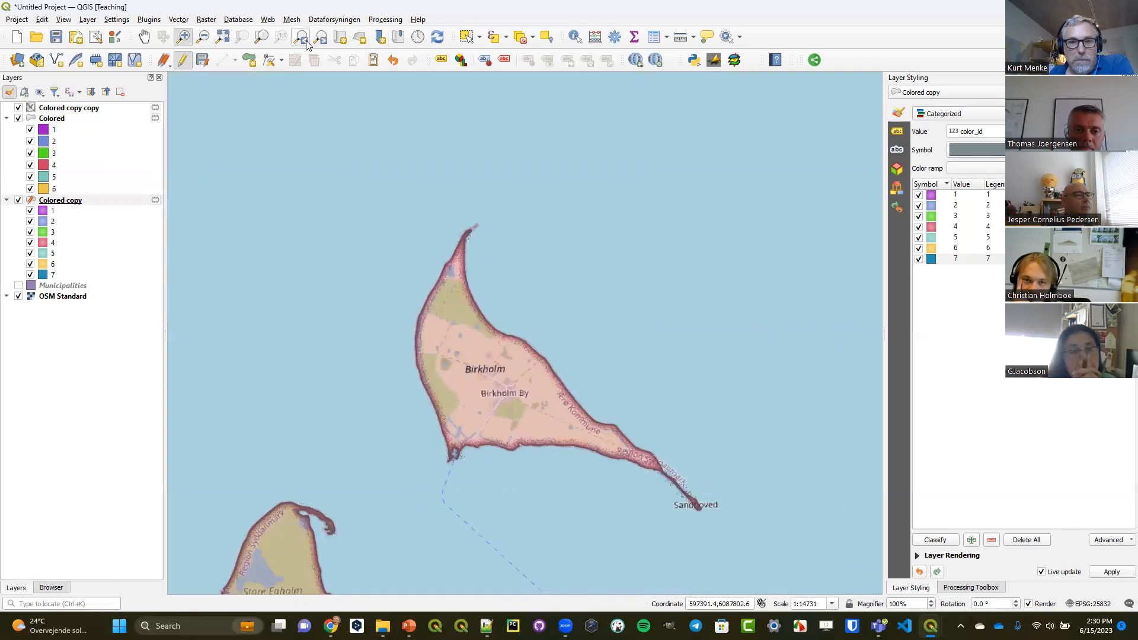
left_click(307, 43)
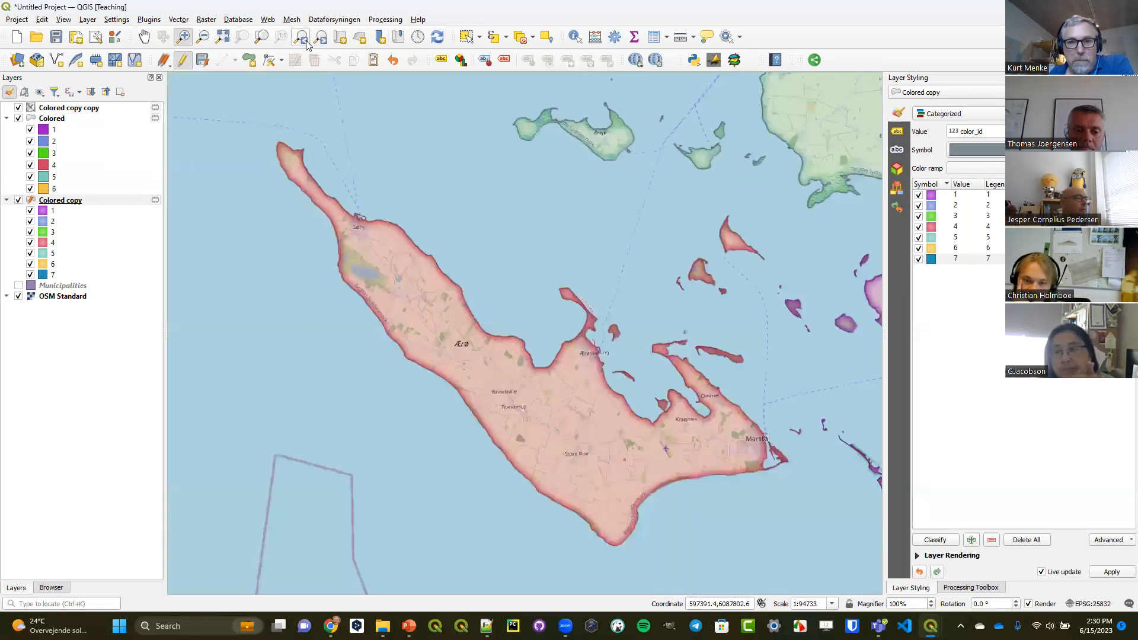
left_click(307, 43)
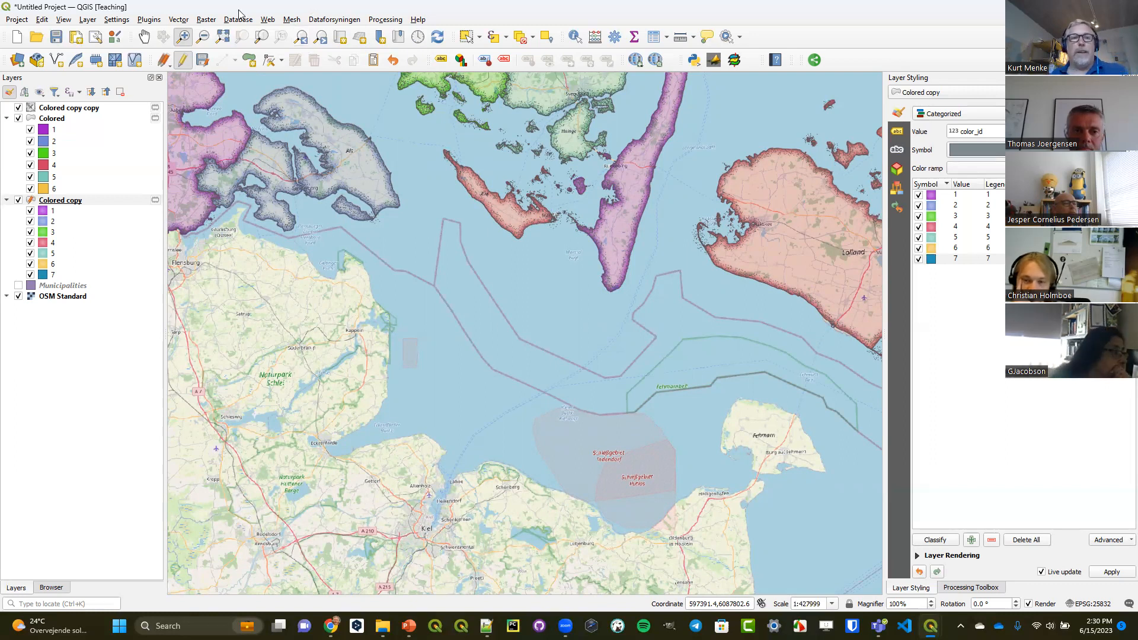
right_click(82, 205)
left_click(100, 211)
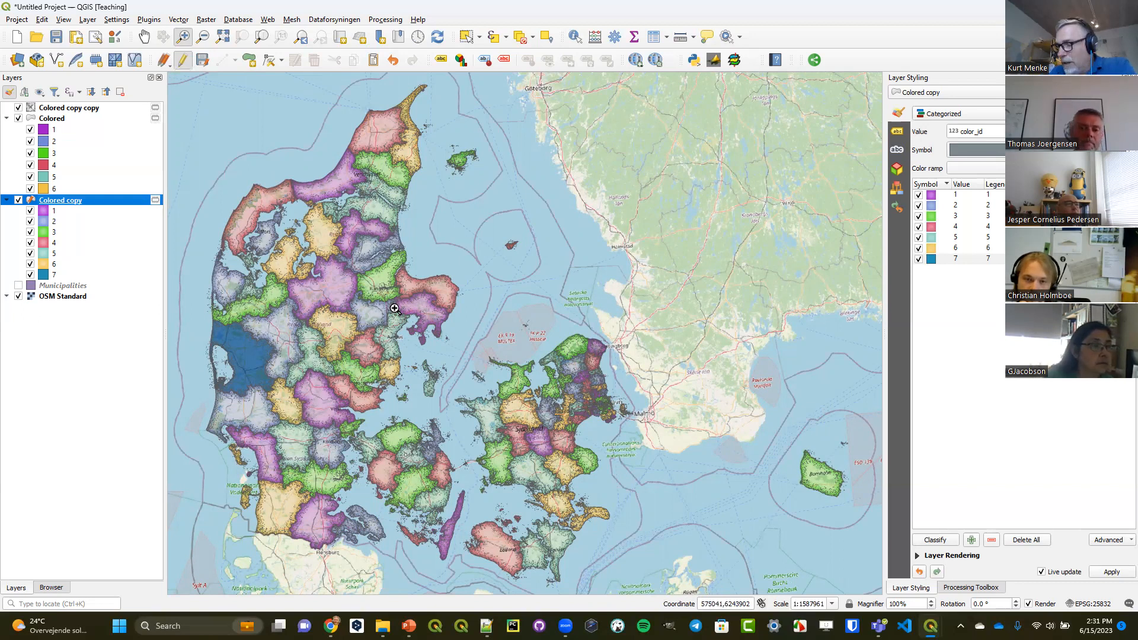
Start a new empty project, discarding the temporary scratch layers and unsaved changes of the current one
left_click(16, 37)
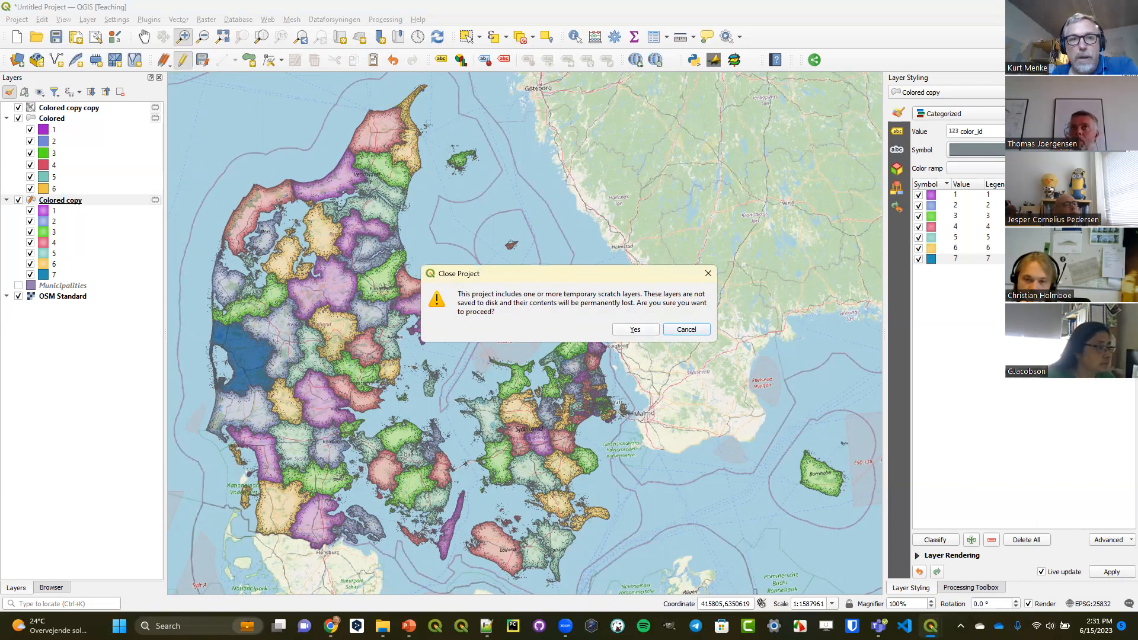
left_click(633, 329)
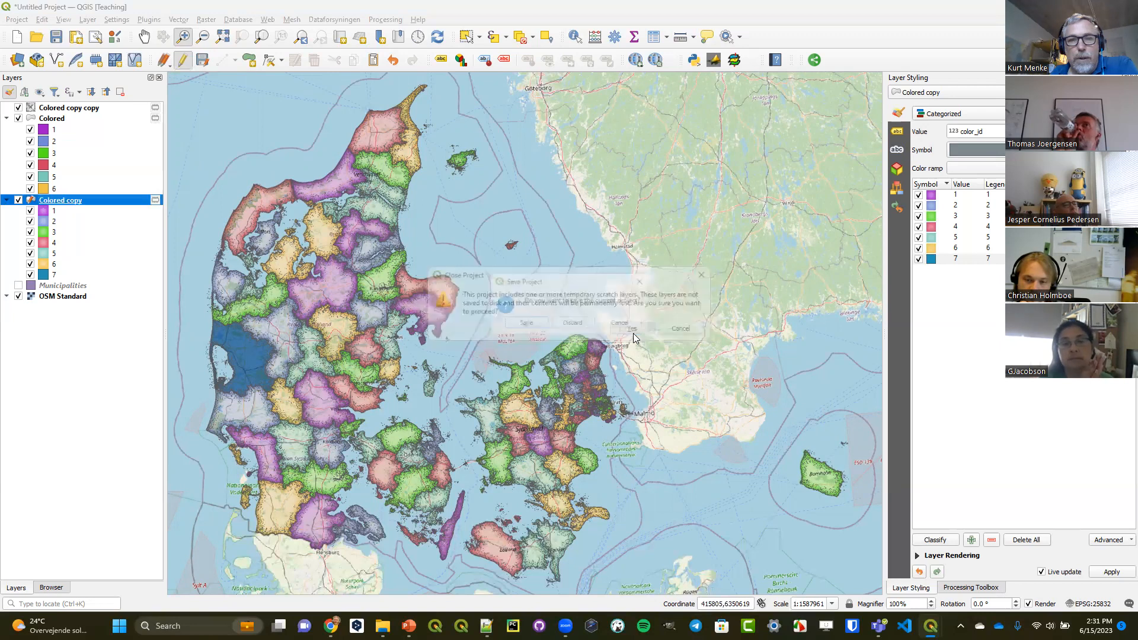
left_click(580, 323)
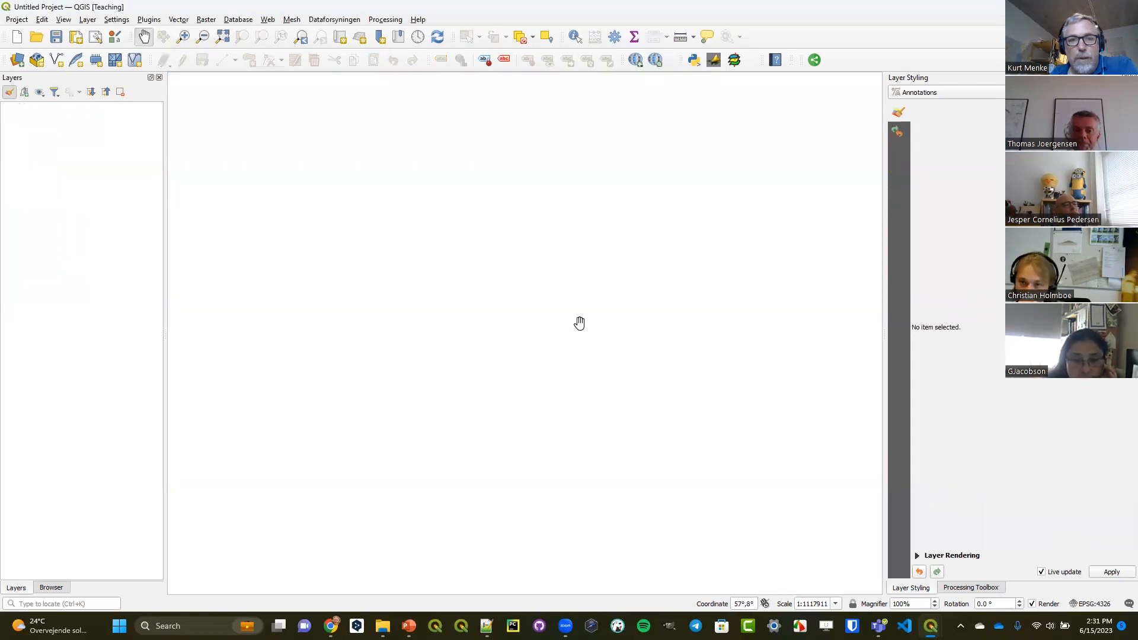
Add the Municipalties layer from Municipalties.gpkg in the GeometryGenerators folder and frame Denmark in the map
left_click(51, 587)
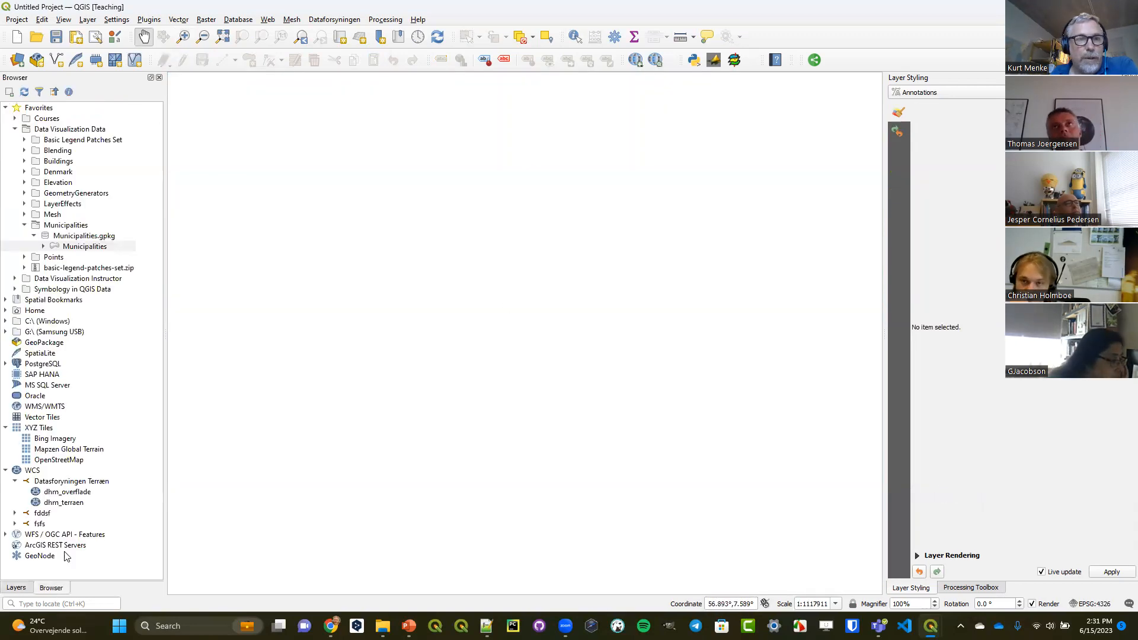
left_click(24, 224)
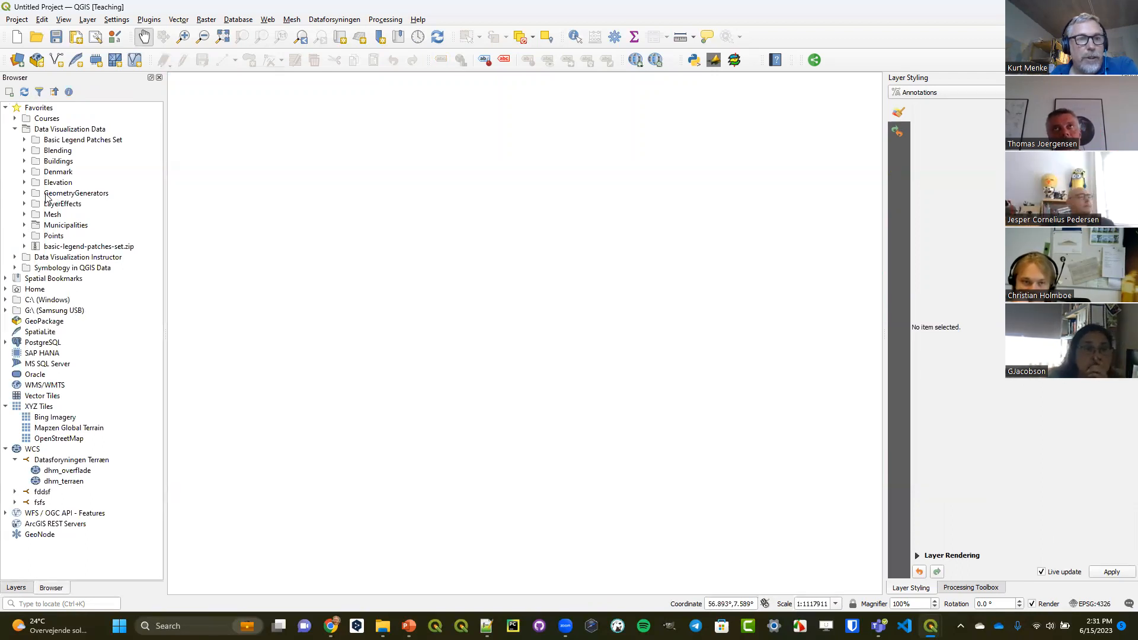
left_click(25, 193)
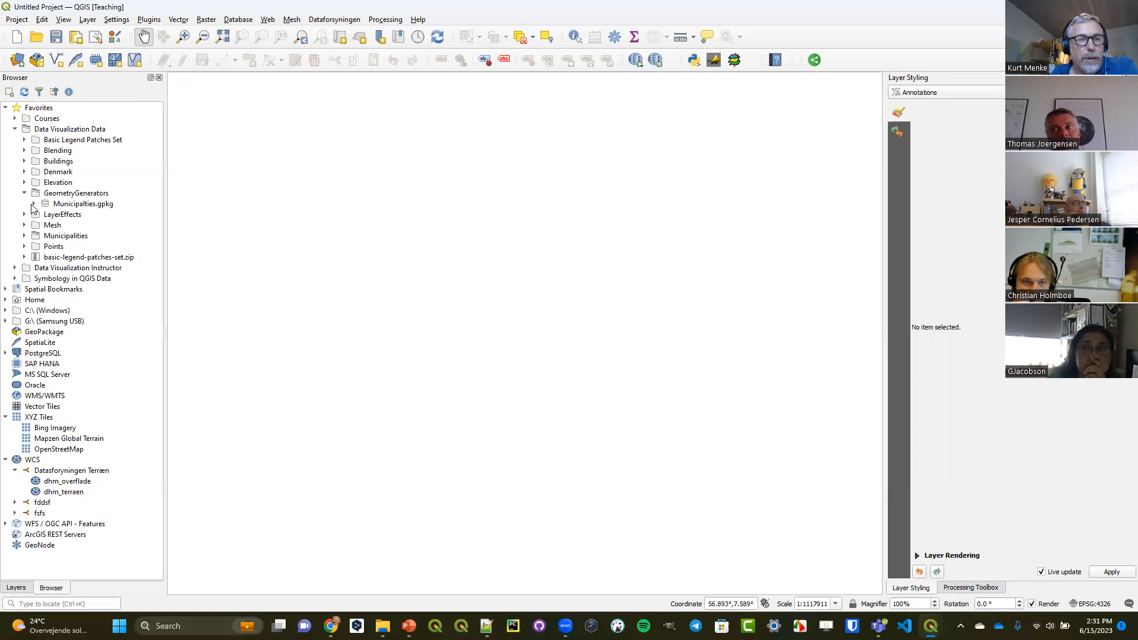
left_click(34, 204)
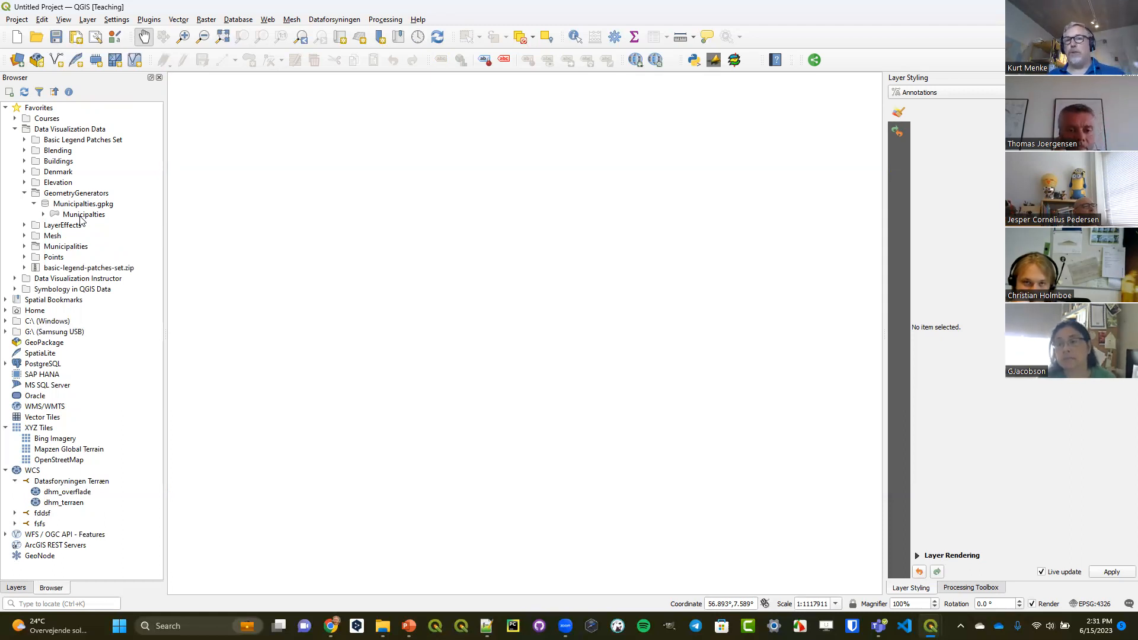
left_click_drag(82, 216, 282, 234)
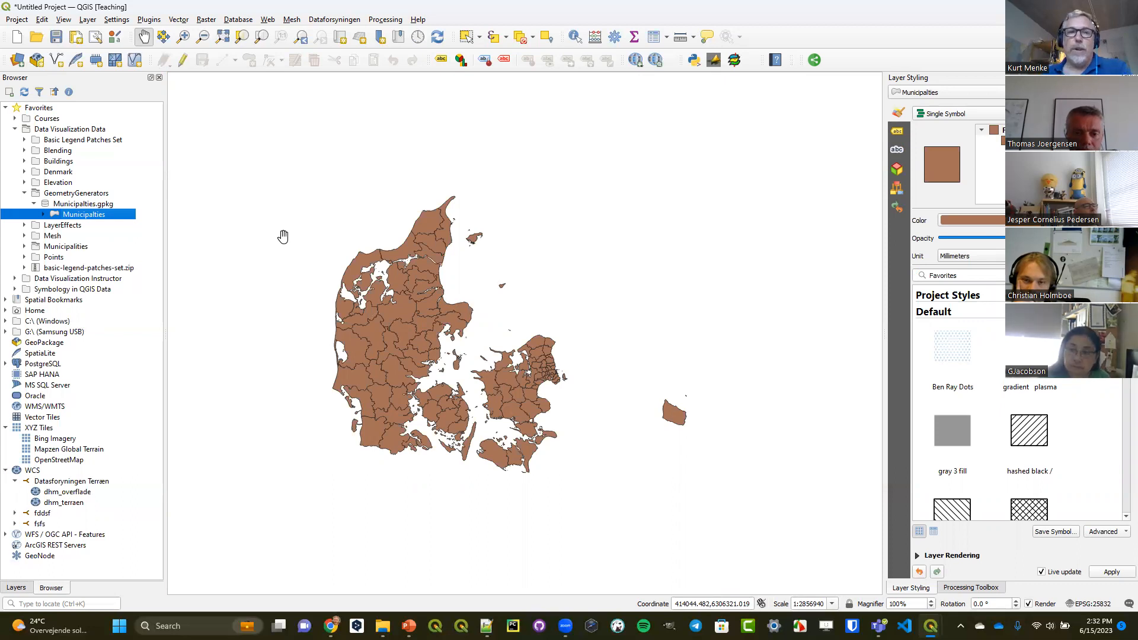
left_click(183, 37)
left_click_drag(305, 183, 717, 480)
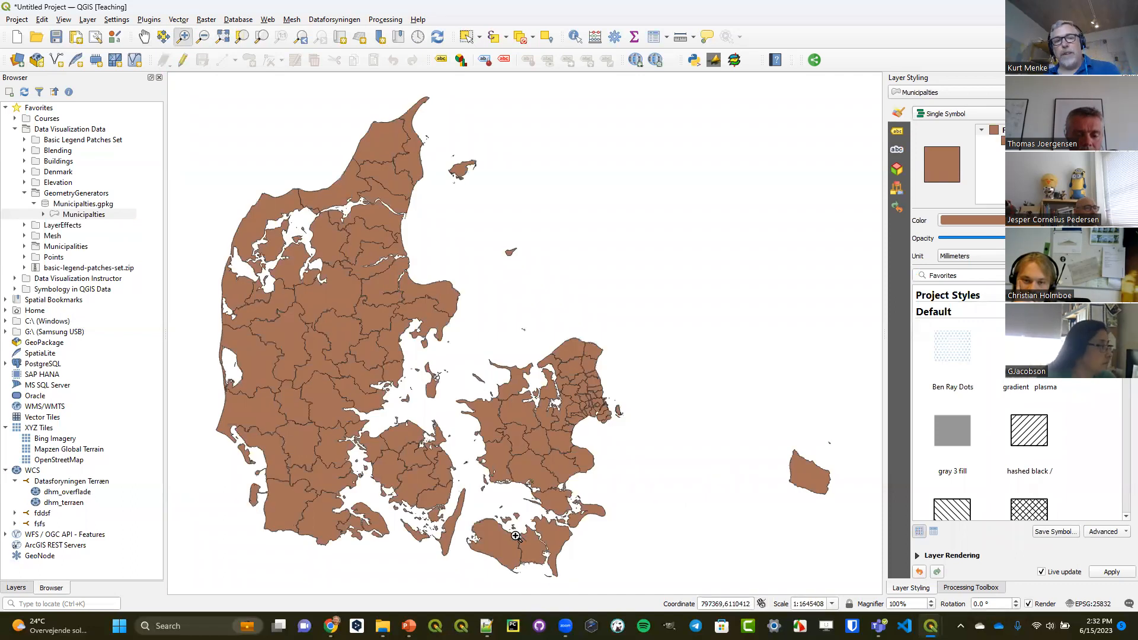
left_click(17, 588)
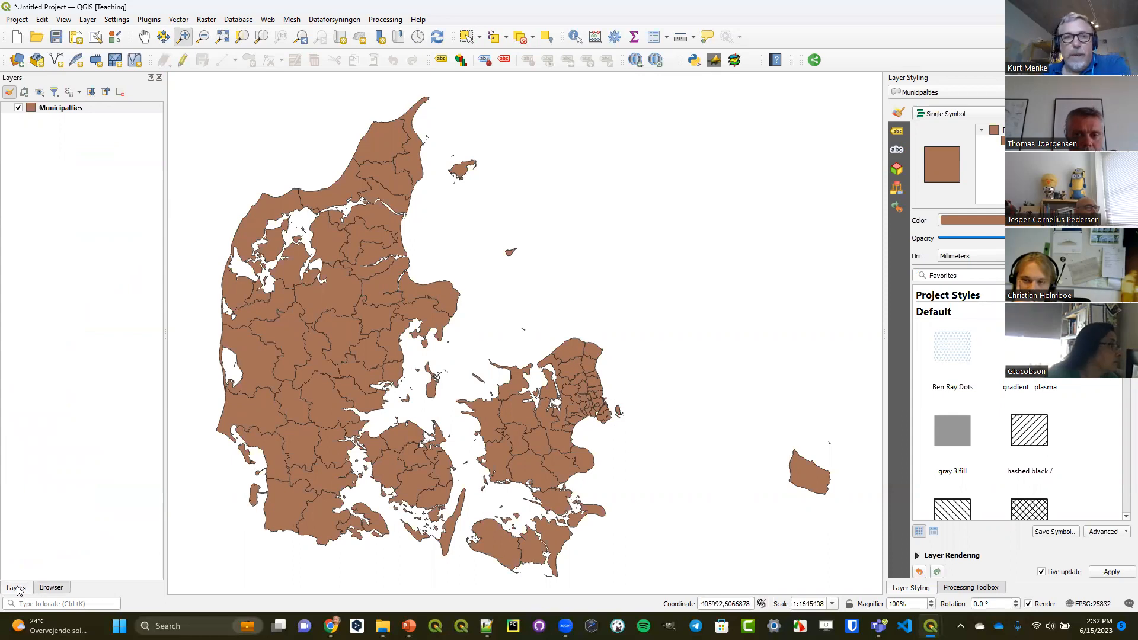
Style the Municipalties layer's simple fill with a black fill color and a white stroke color
left_click(990, 141)
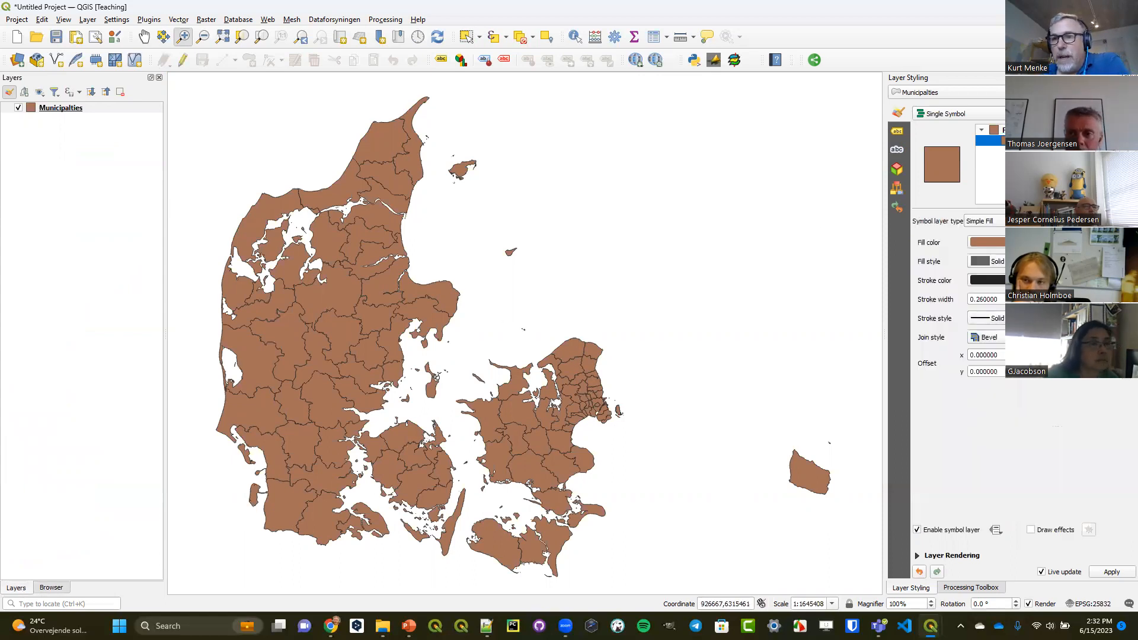
left_click(1007, 242)
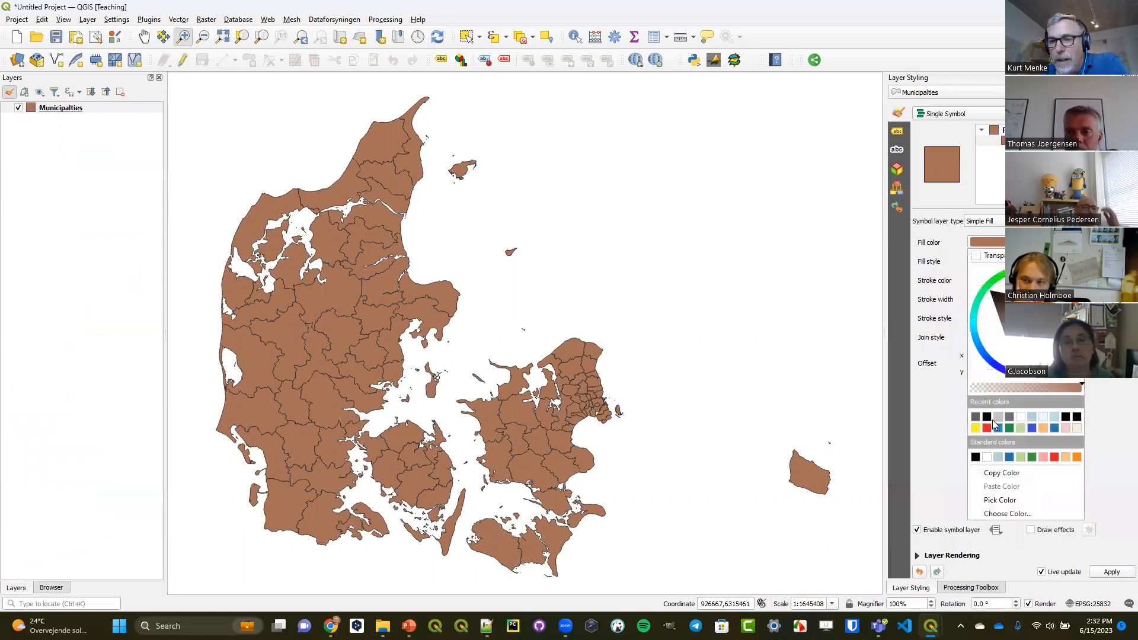
left_click(988, 422)
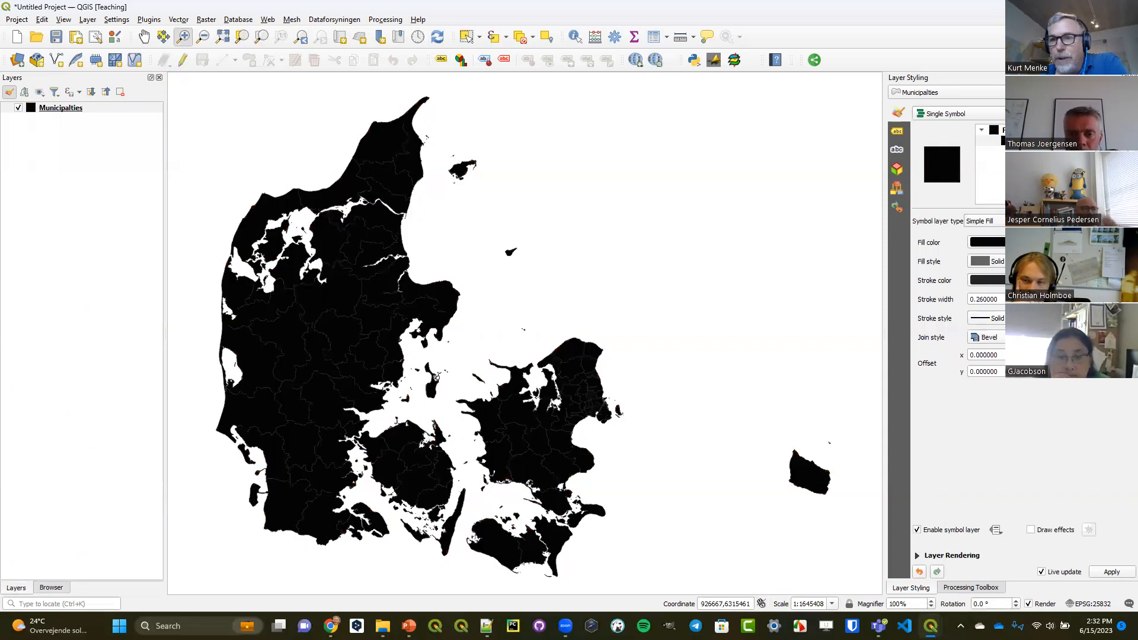
left_click(1007, 280)
left_click(1021, 455)
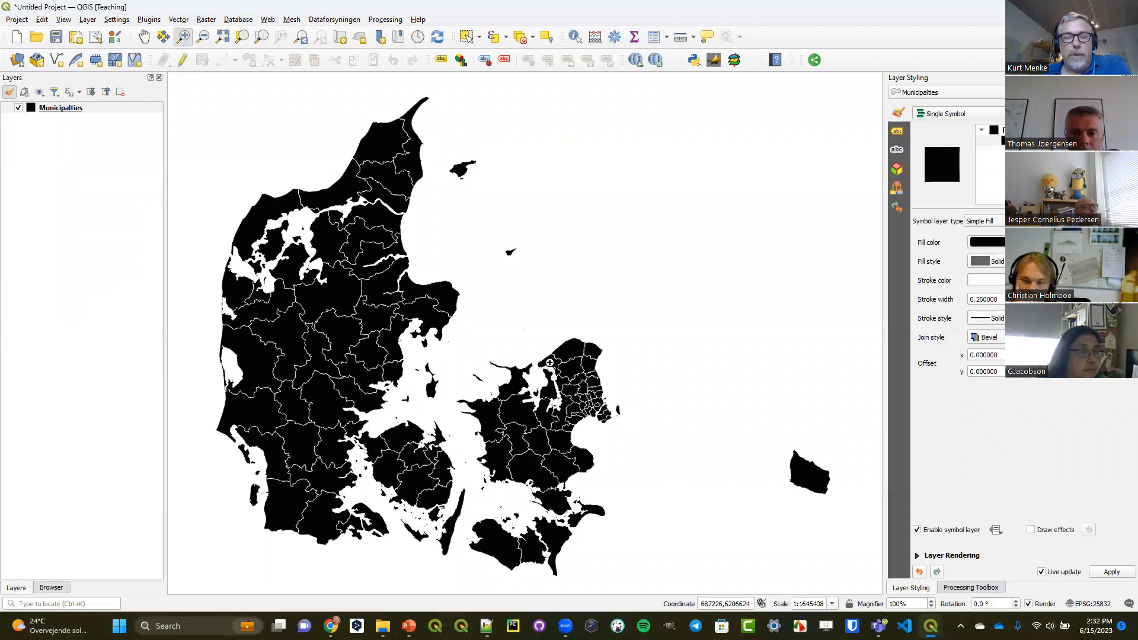
Duplicate the Municipalties layer, place the copy above the original, rename it Centroids and make it visible
right_click(67, 108)
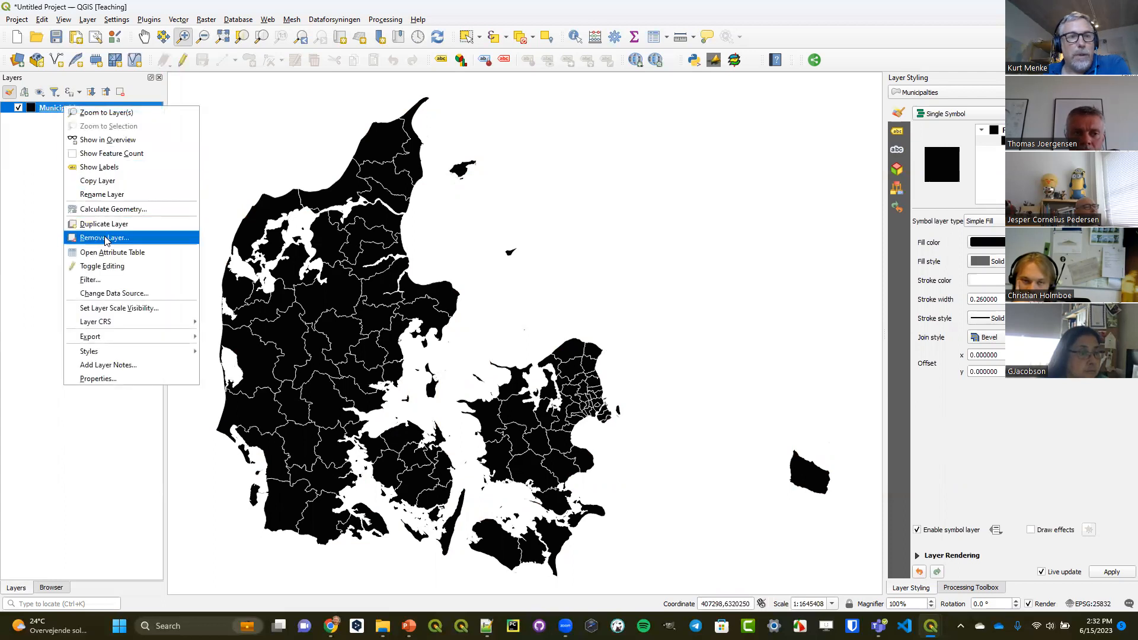
left_click(105, 225)
left_click_drag(78, 120, 83, 108)
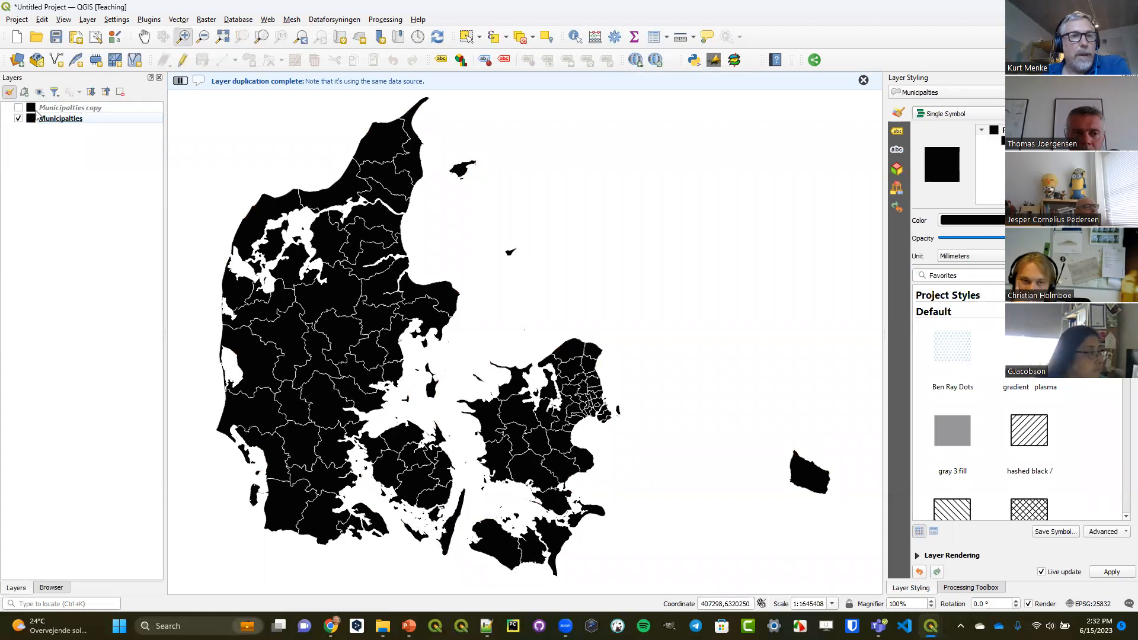
right_click(45, 109)
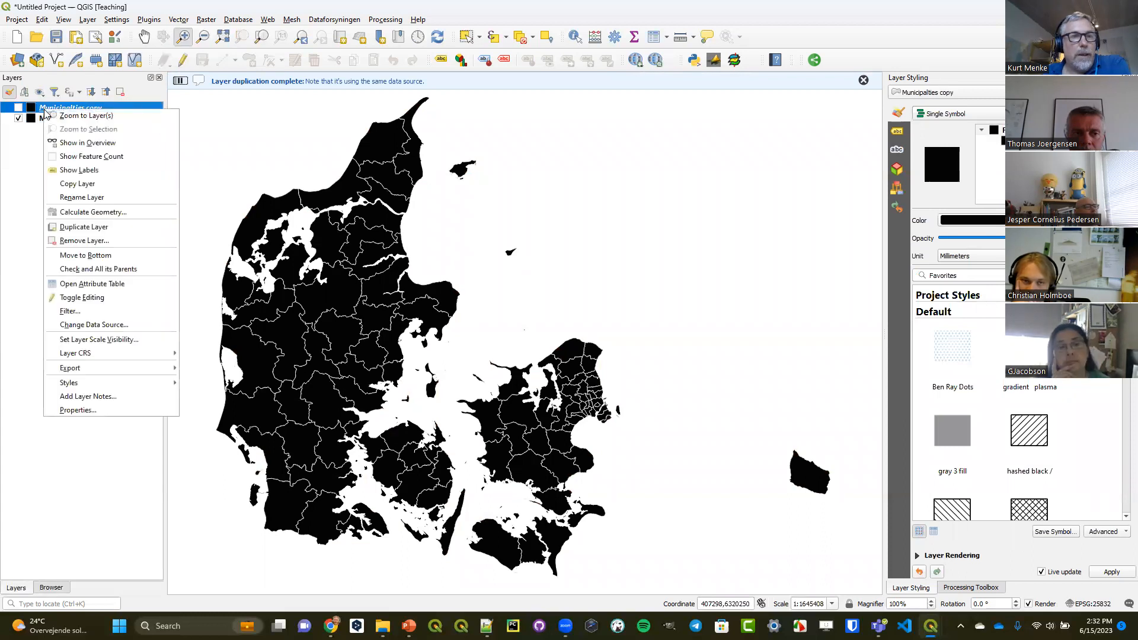
left_click(110, 198)
type("Centroids")
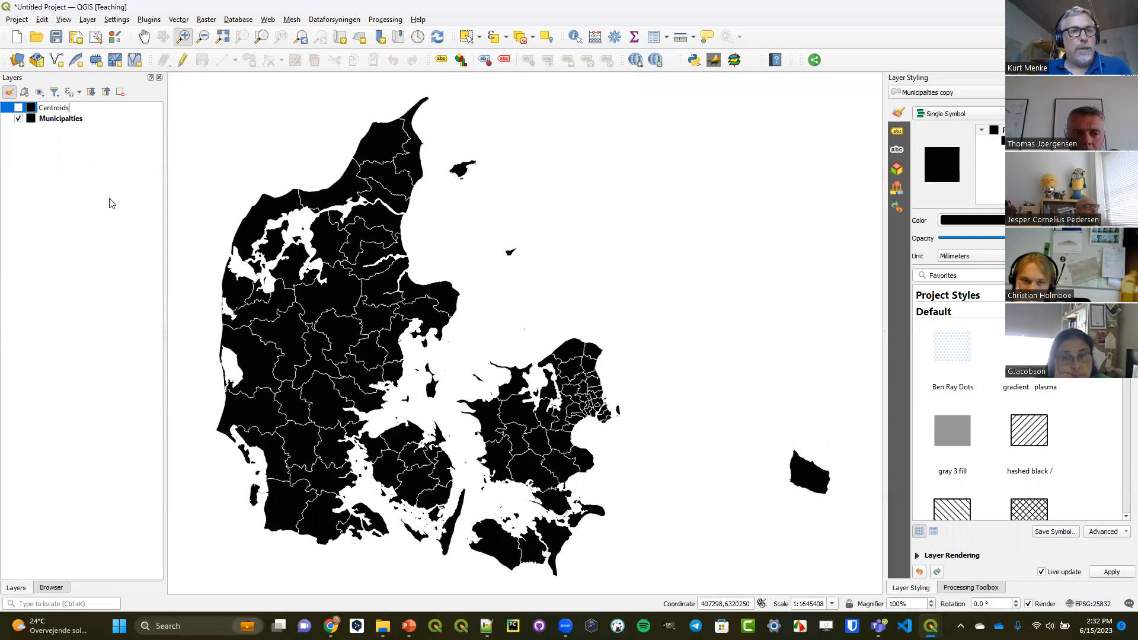
key("Return")
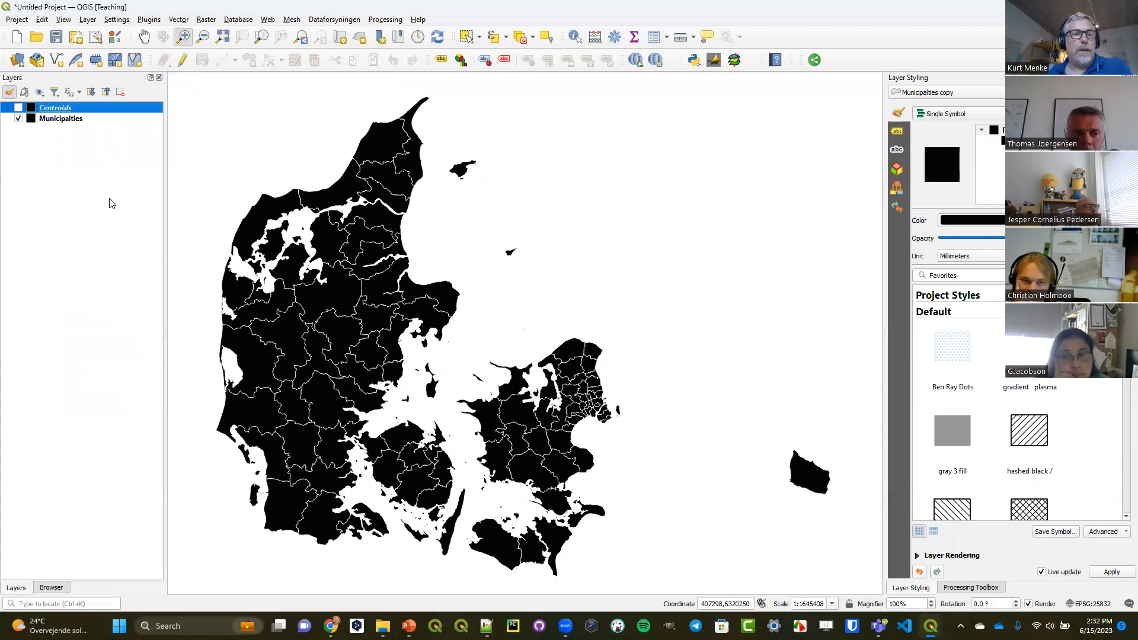
left_click(19, 108)
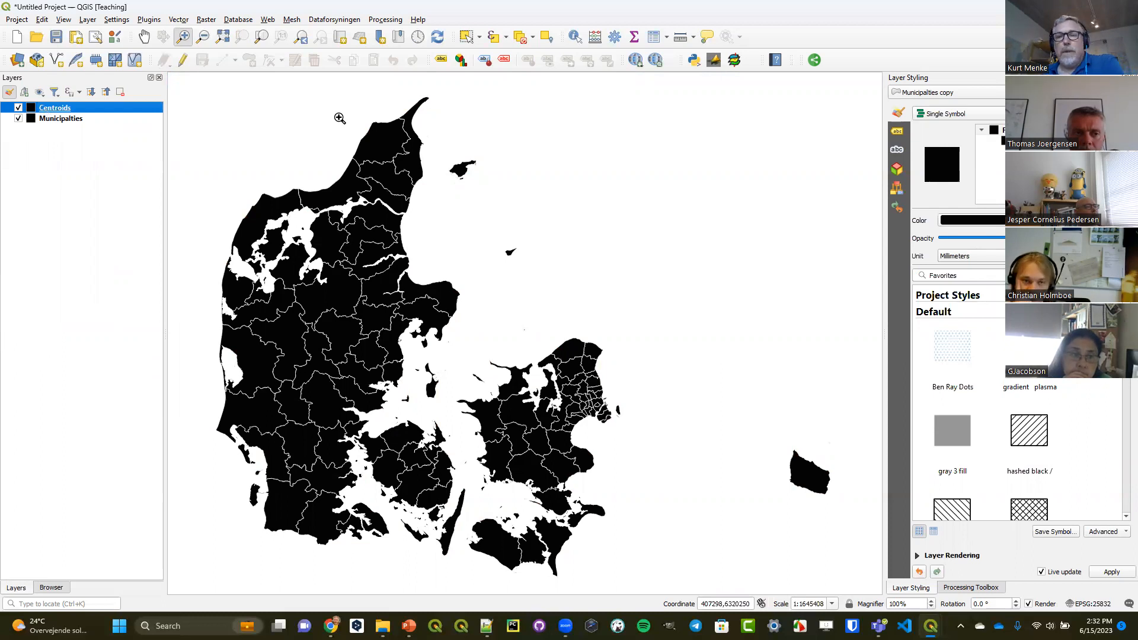
Change the Centroids layer's symbol layer type from Simple Fill to Geometry Generator
left_click(958, 94)
left_click(960, 93)
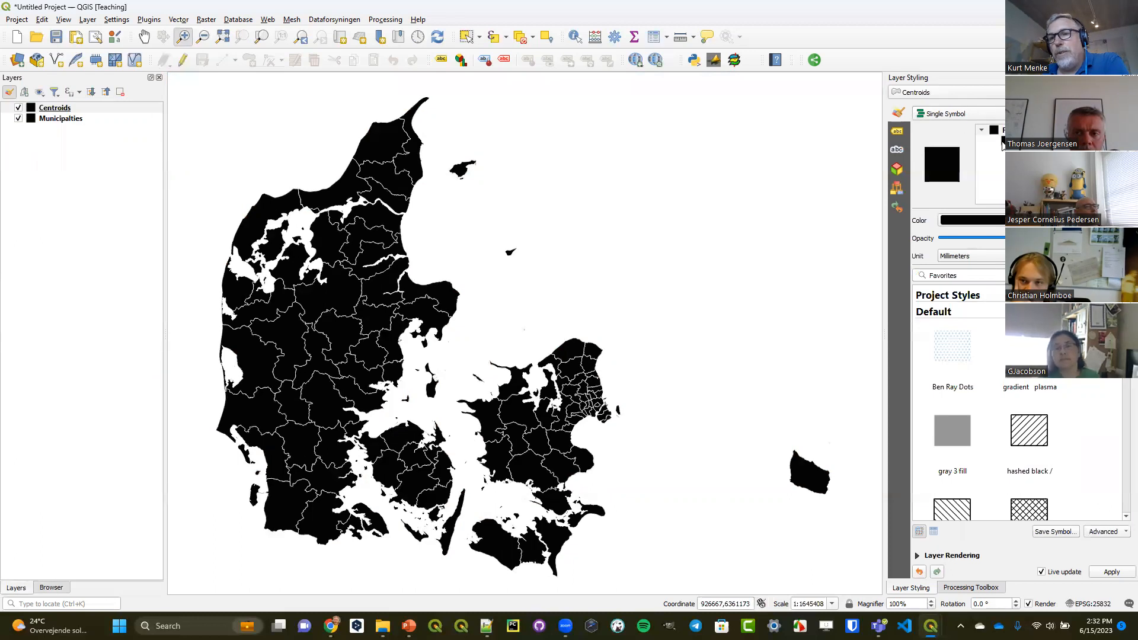
left_click(1011, 141)
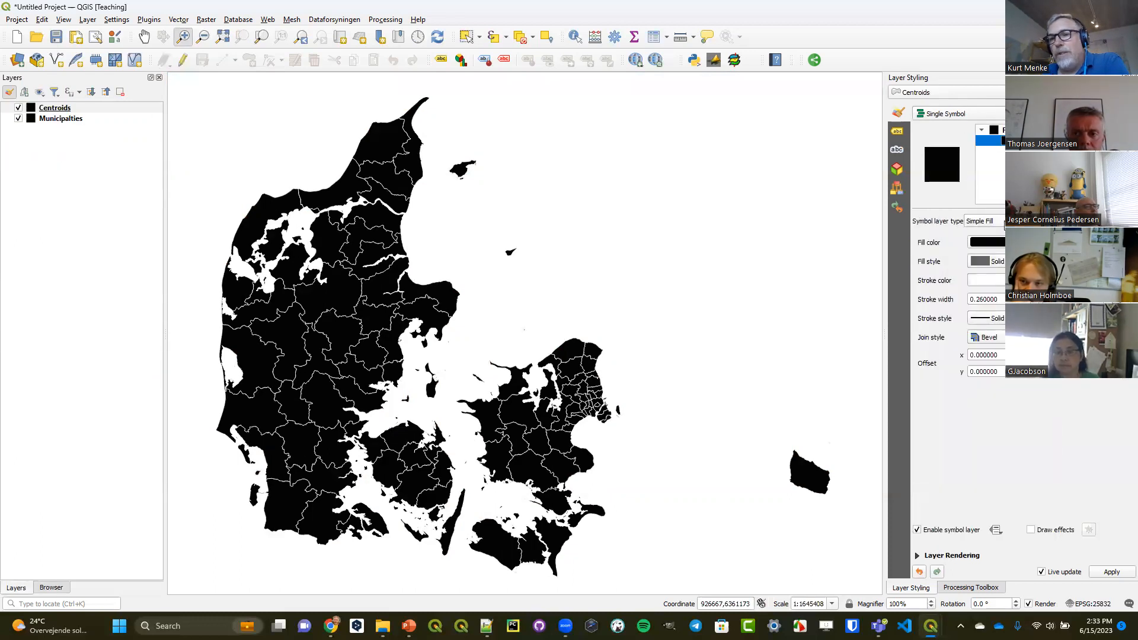
left_click(1002, 221)
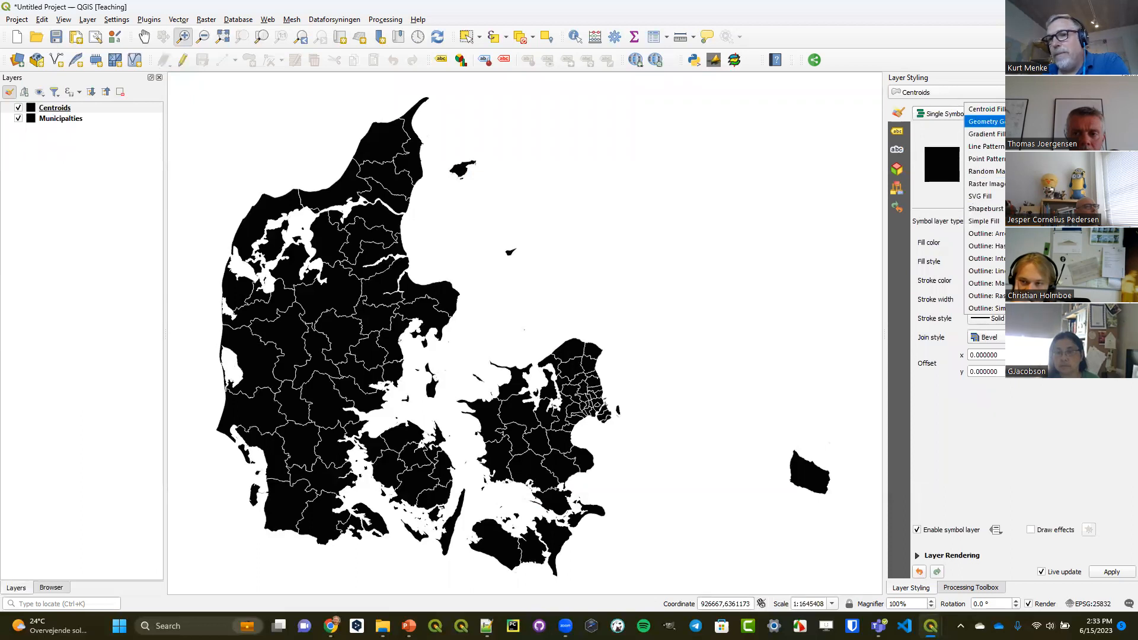
left_click(985, 122)
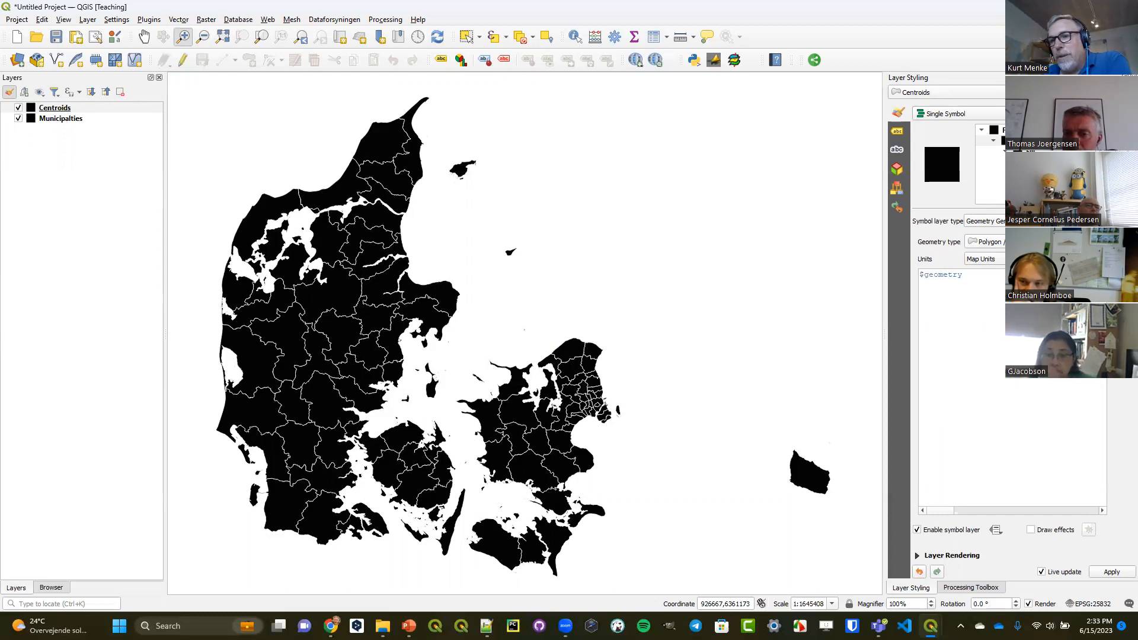
Set the Centroids geometry generator's geometry type to Point / MultiPoint and its expression to centroid($geometry)
left_click(987, 241)
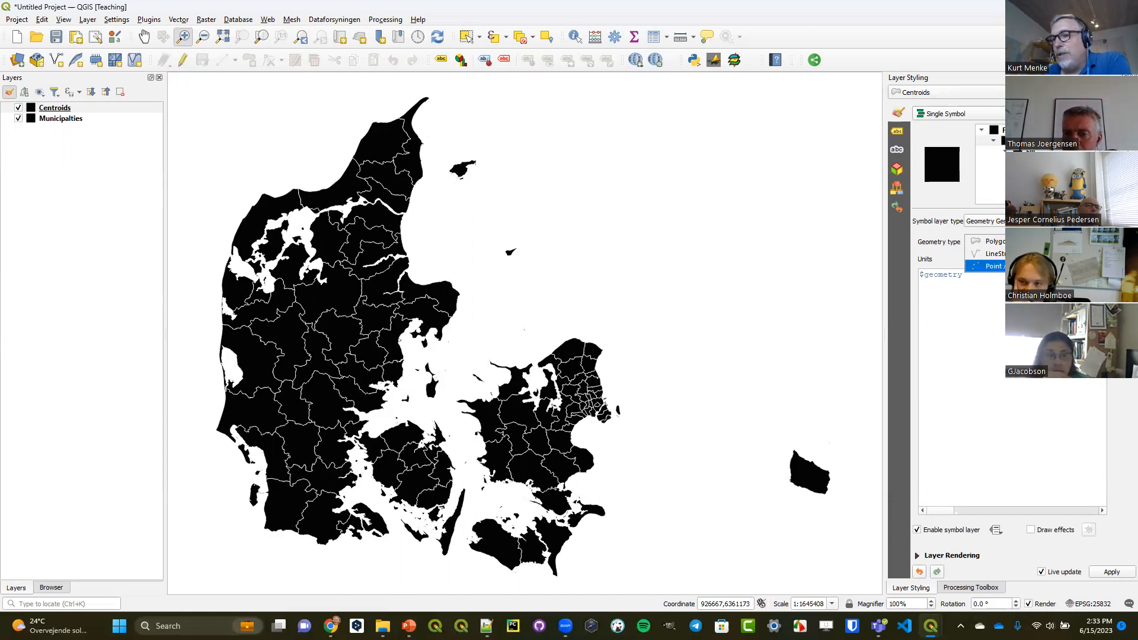
left_click(988, 267)
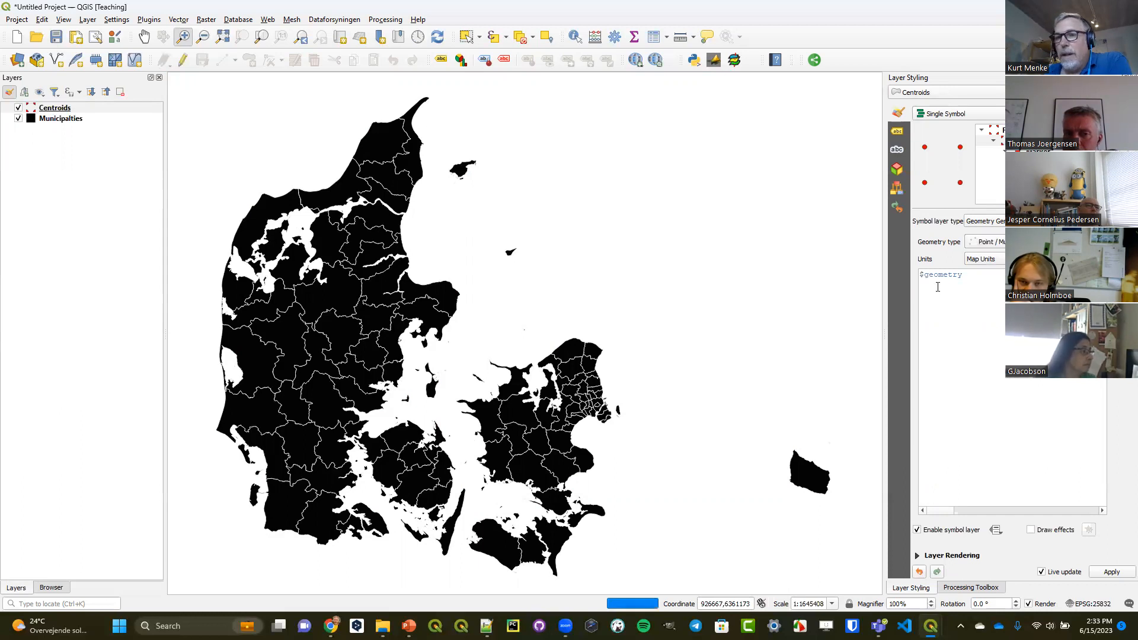
left_click_drag(965, 275, 920, 275)
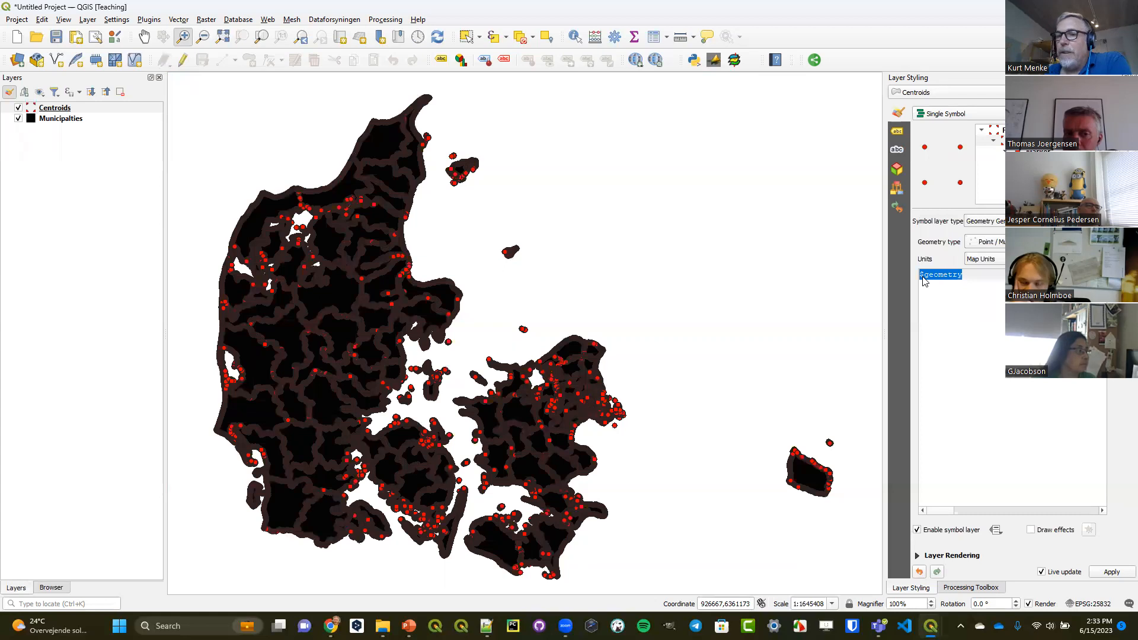
left_click(922, 277)
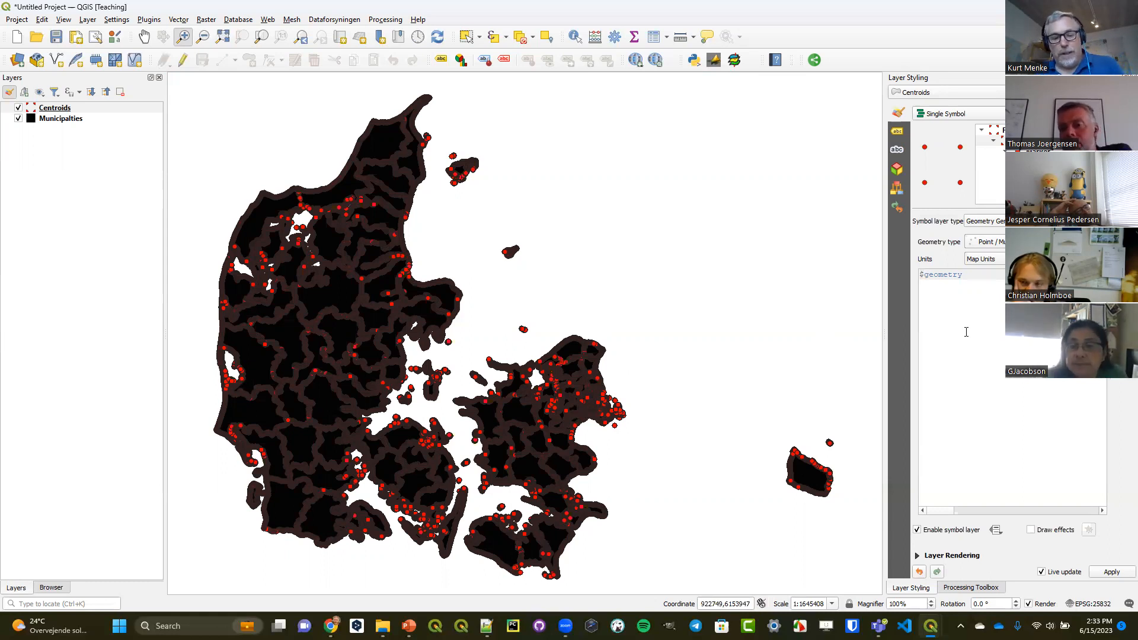
type("centroid")
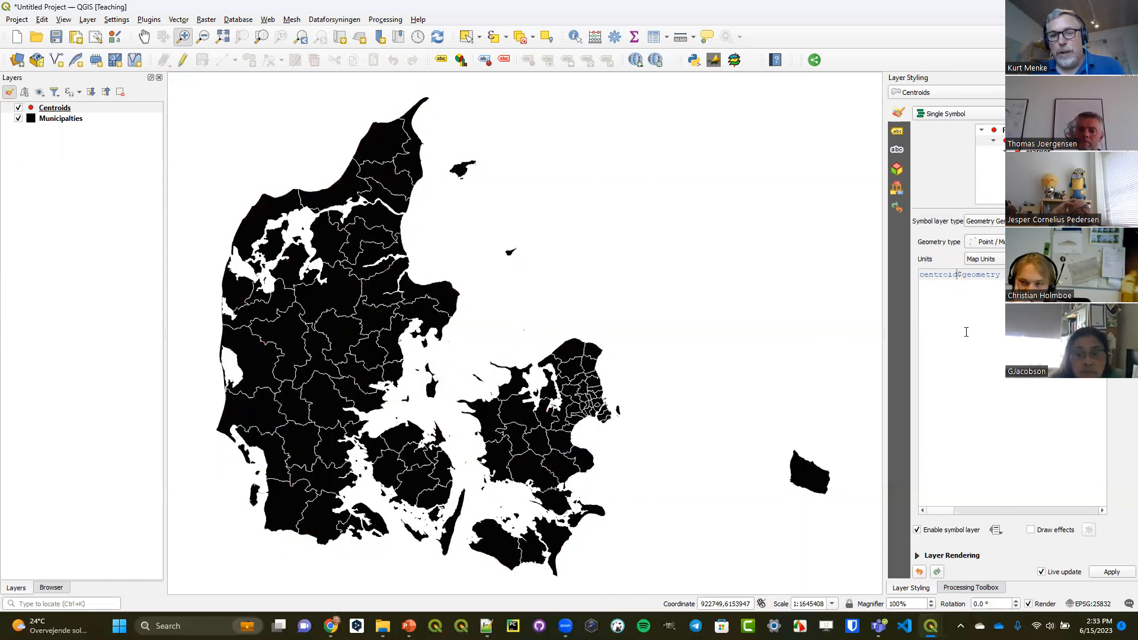
type("(")
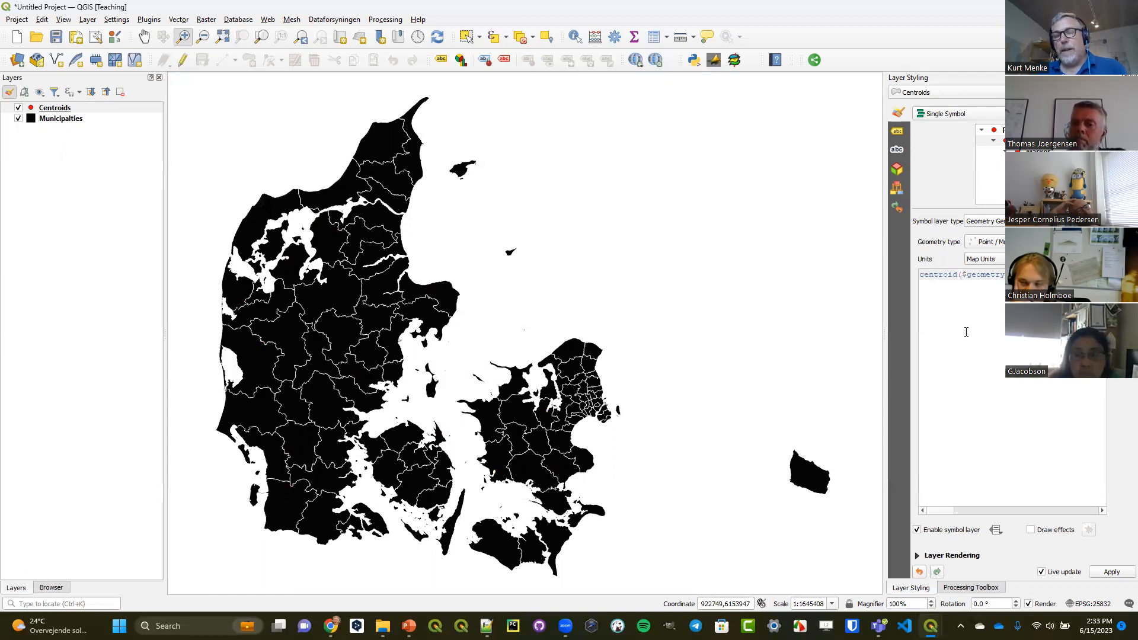
key("End")
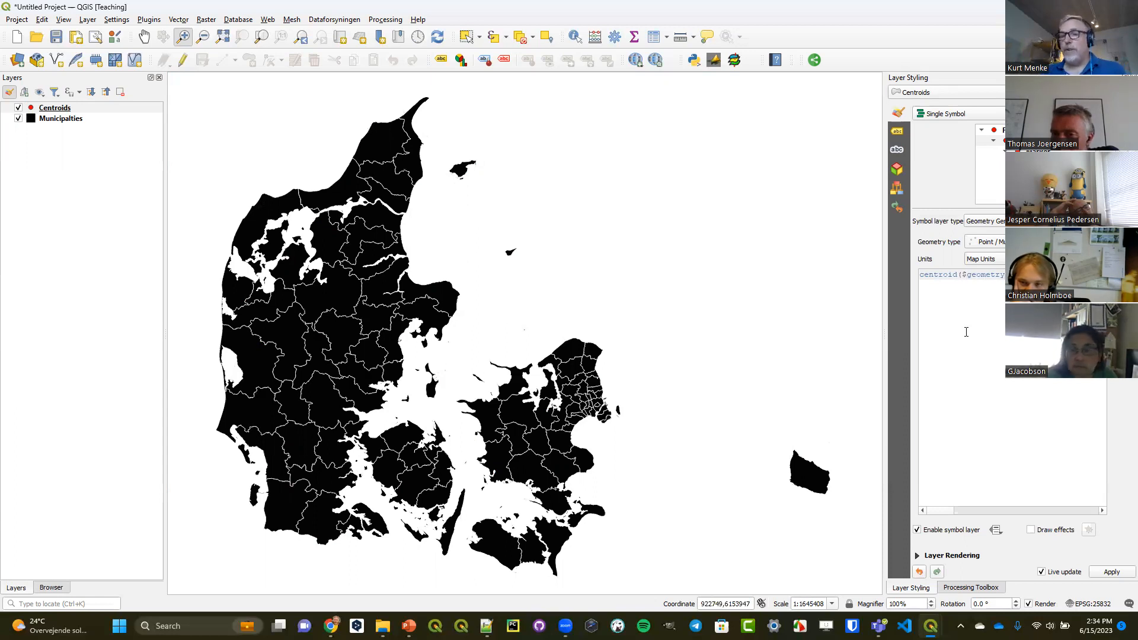
type(")")
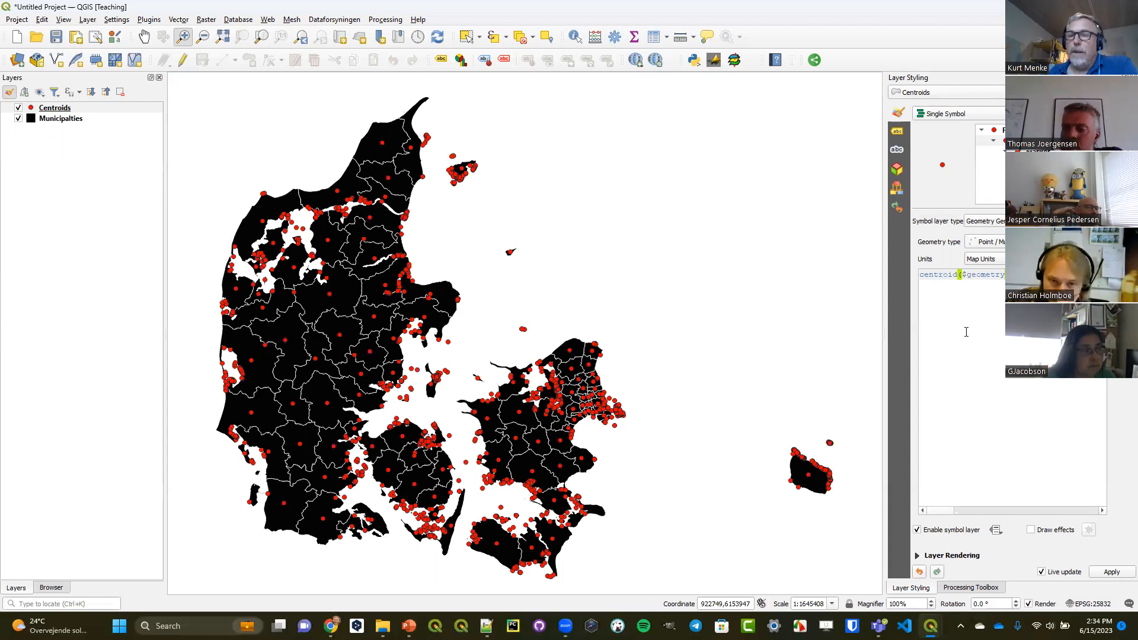
Open the centroid expression in the expression editor, enlarge the dialog, browse the Geometry functions and read the help for centroid
key("ctrl+a")
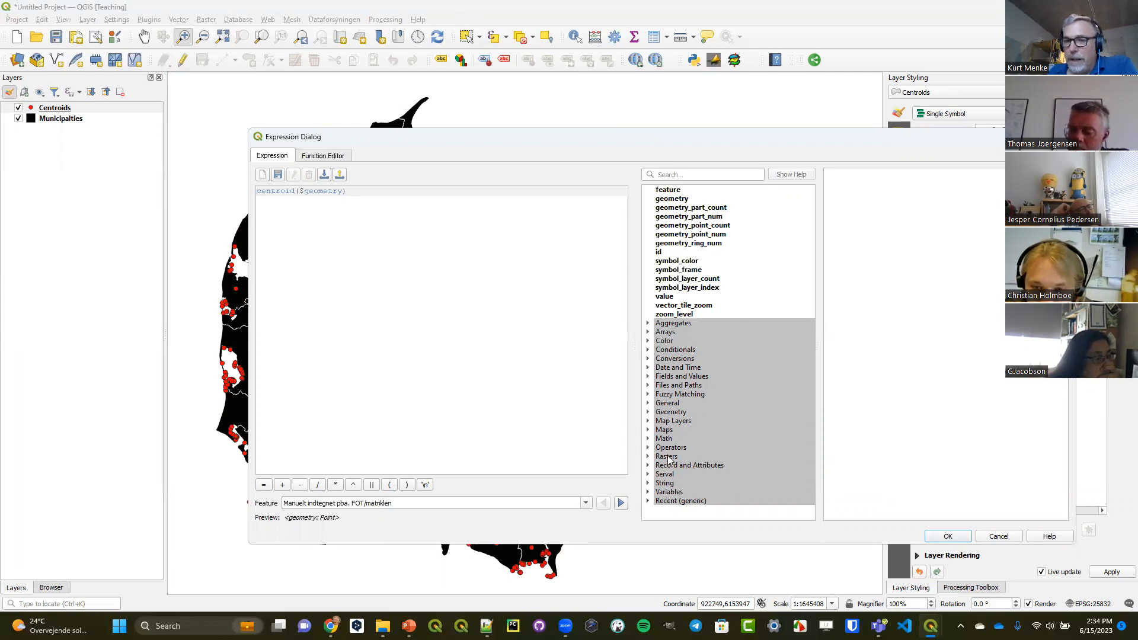
left_click(669, 412)
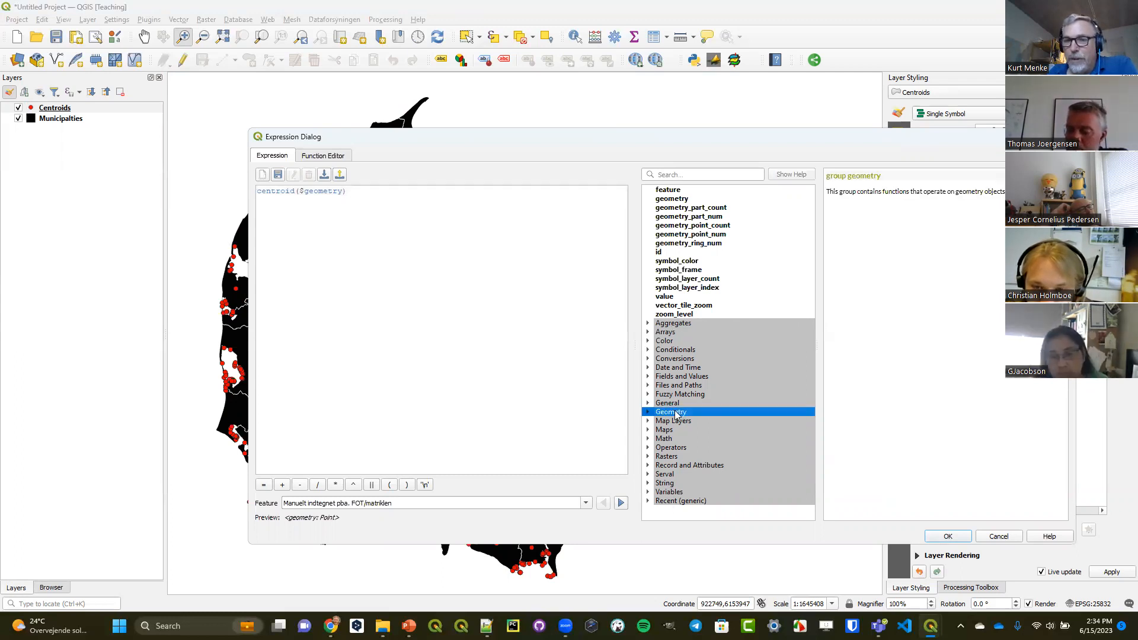
left_click(648, 412)
scroll(704, 374, "down", 6)
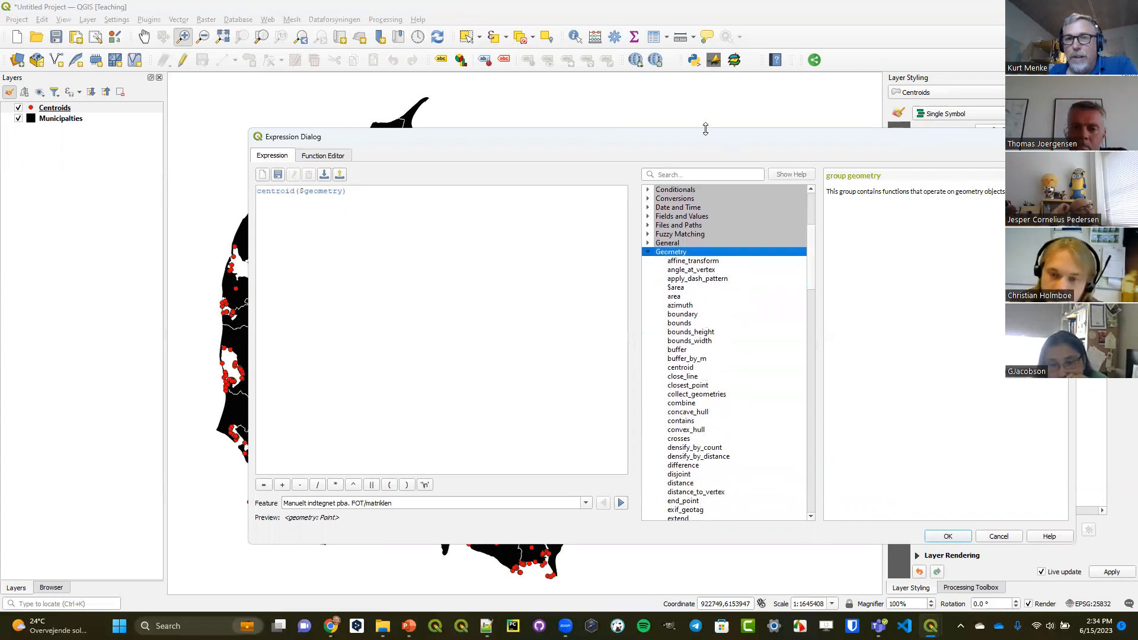
left_click_drag(706, 129, 706, 15)
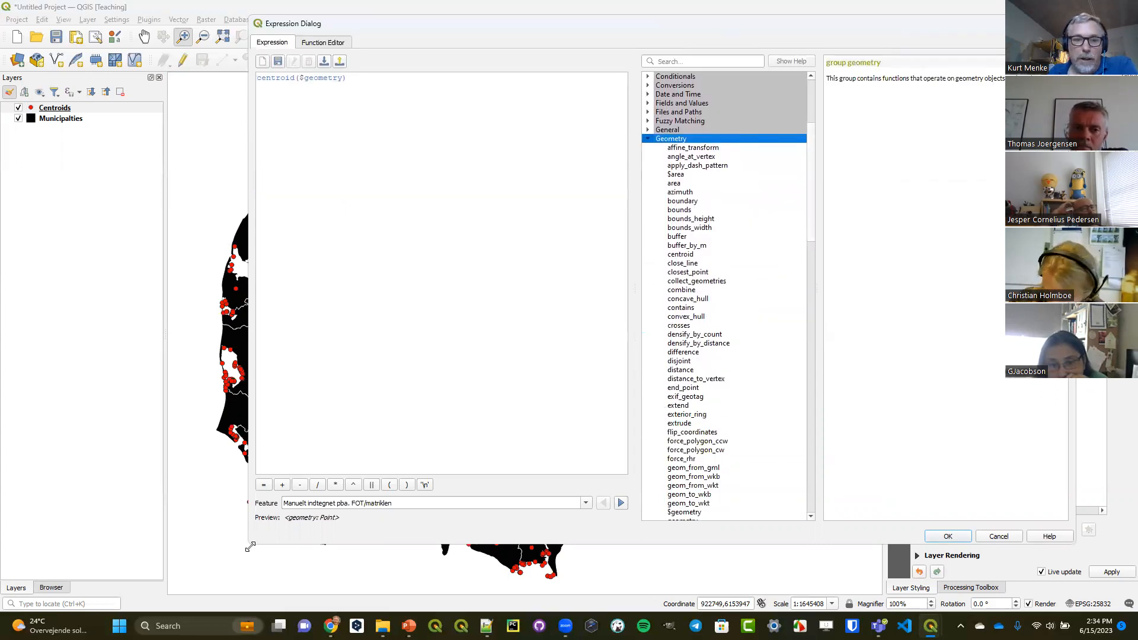
left_click_drag(251, 547, 70, 586)
scroll(639, 343, "down", 10)
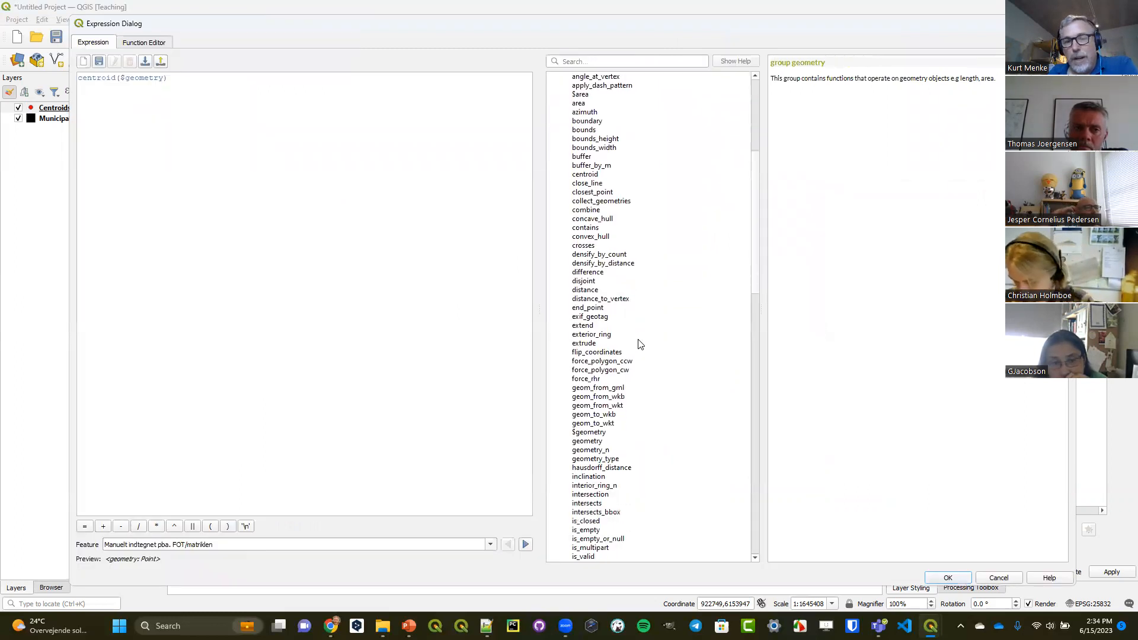
scroll(639, 344, "down", 20)
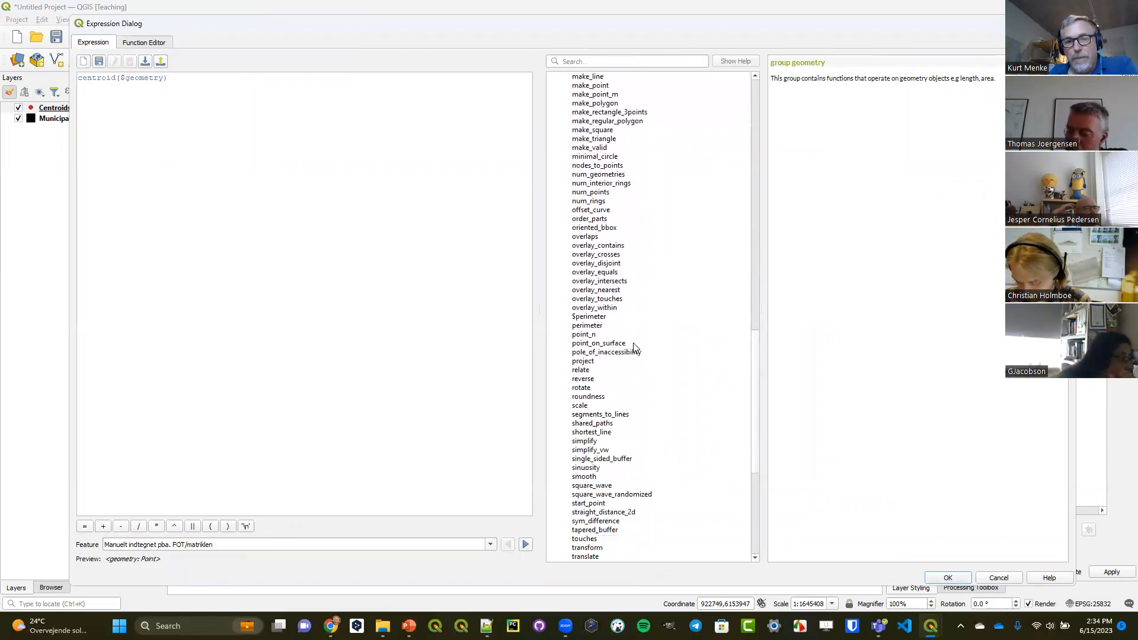
scroll(635, 347, "up", 20)
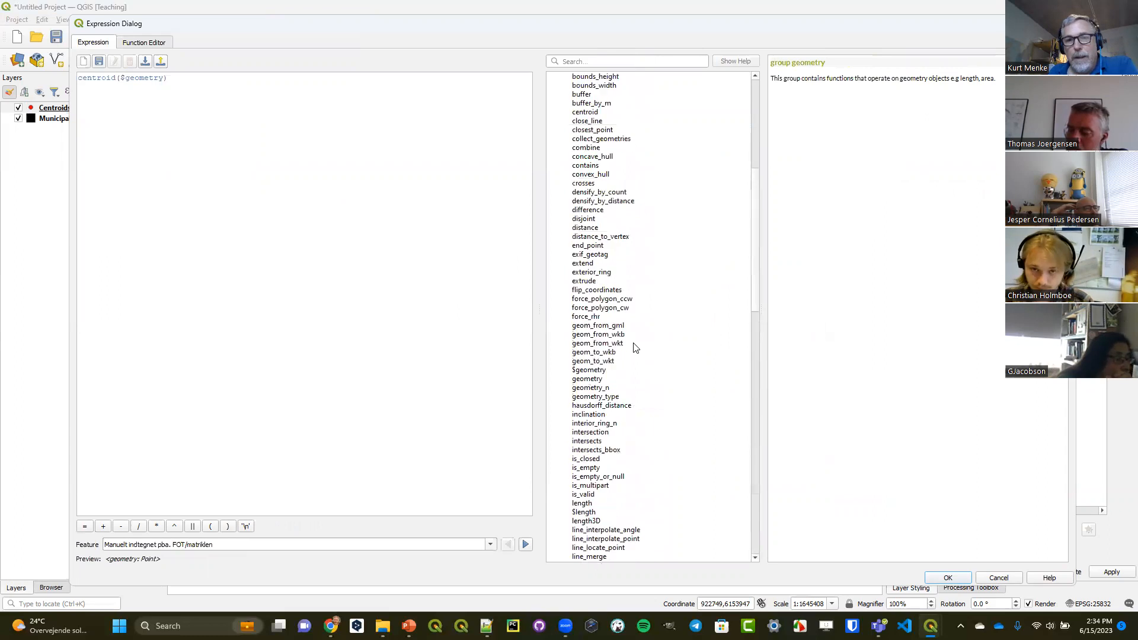
scroll(636, 348, "down", 2)
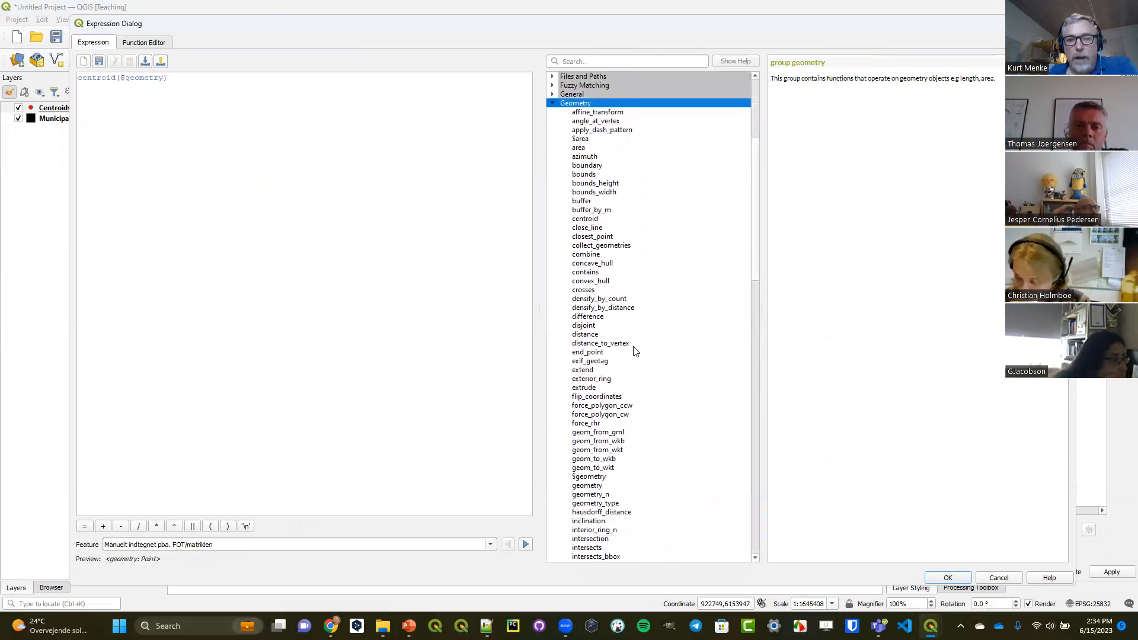
left_click(587, 220)
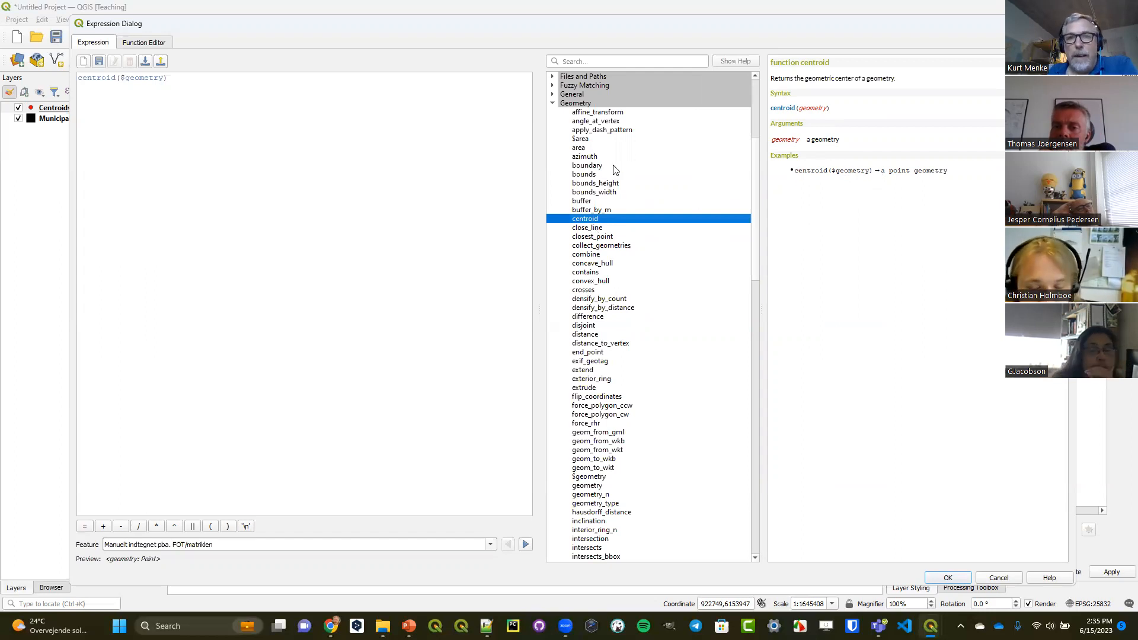
Search the expression functions for centroid, inspect the expression's output preview and accept the expression
left_click(611, 60)
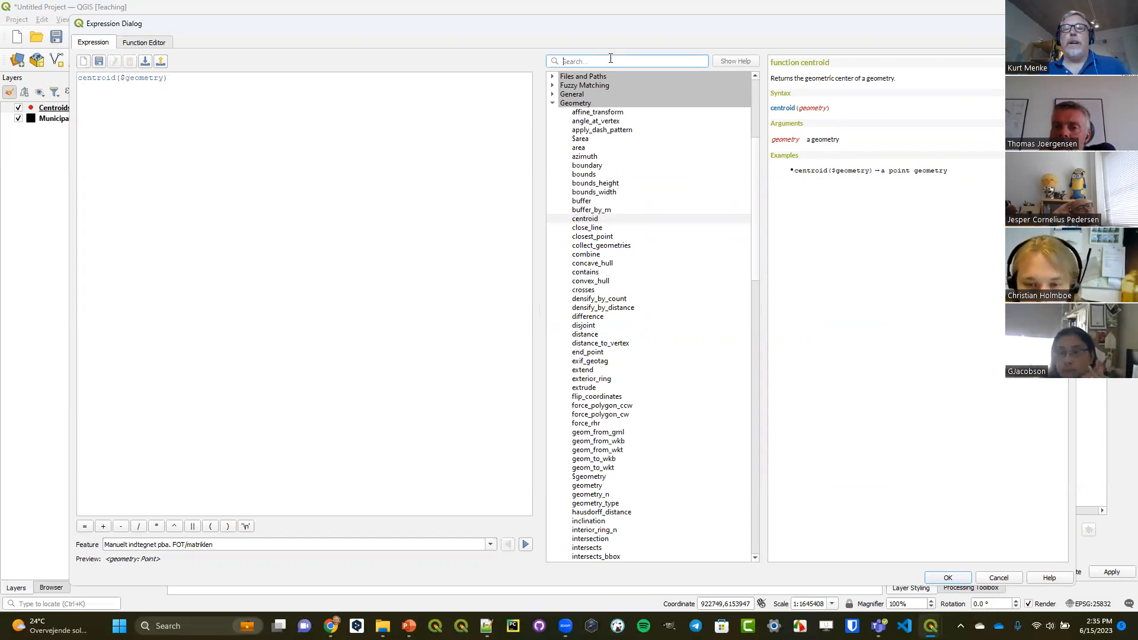
type("ce")
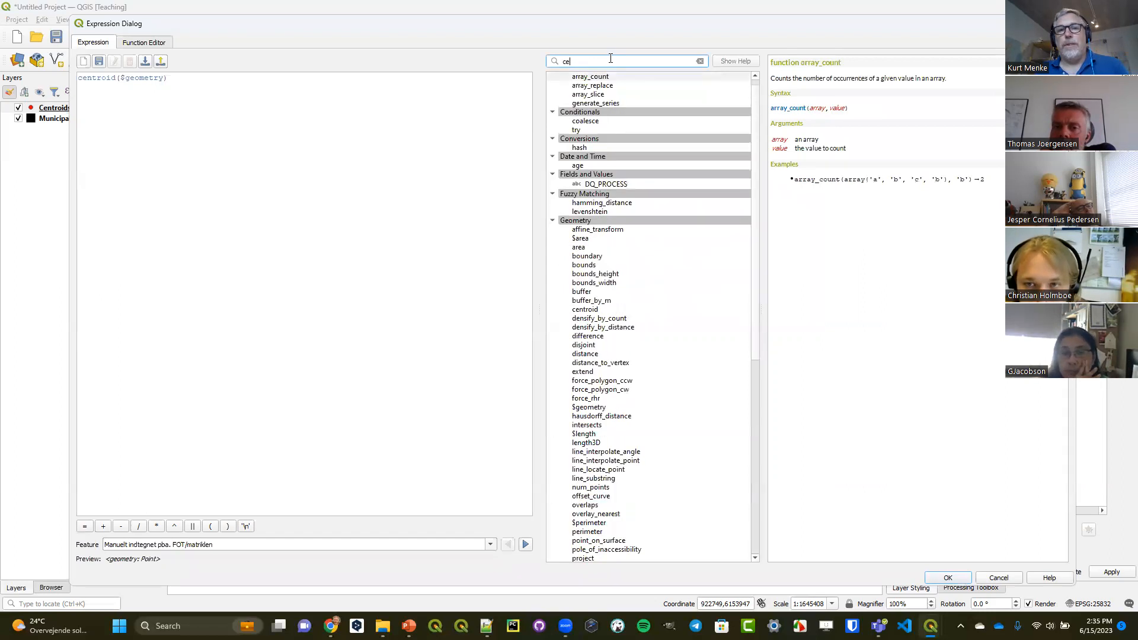
type("ntroid")
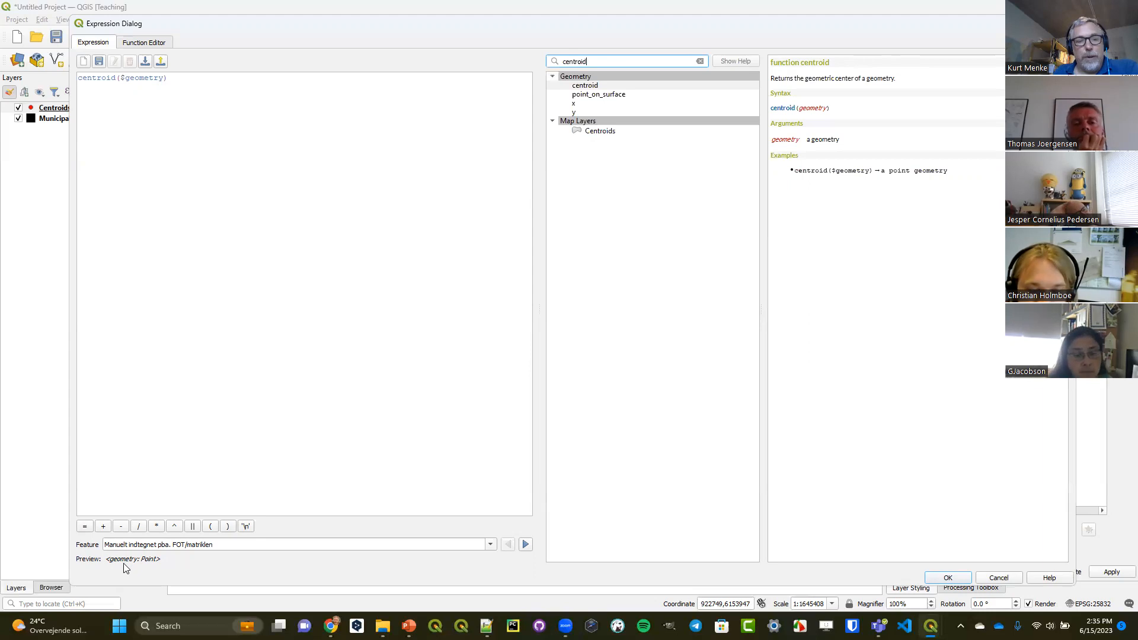
triple_click(107, 563)
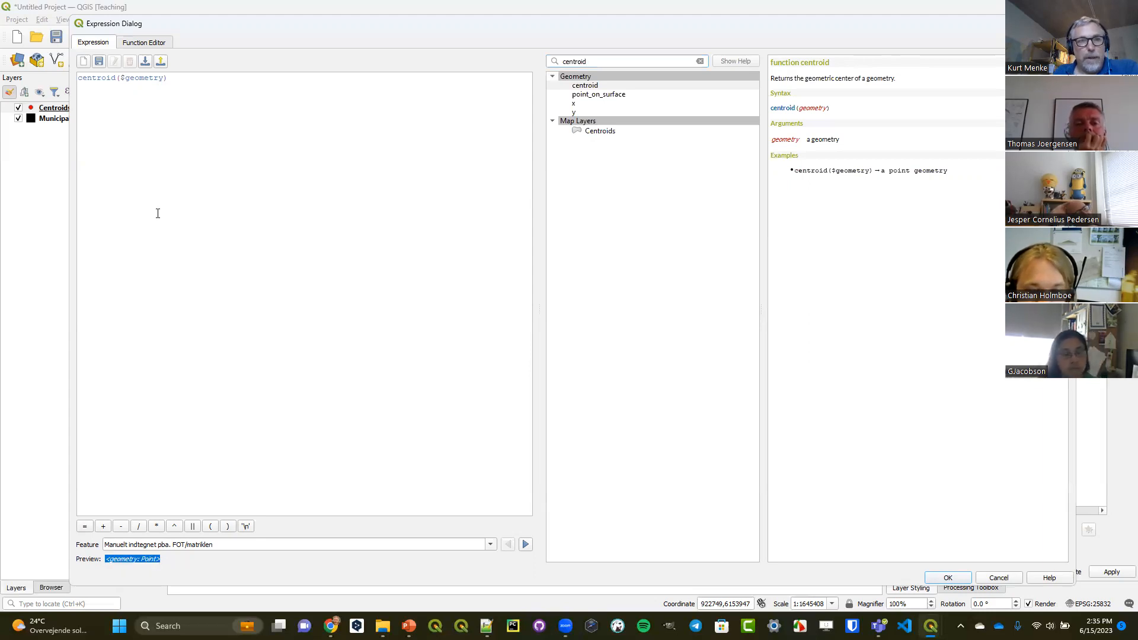
left_click(949, 579)
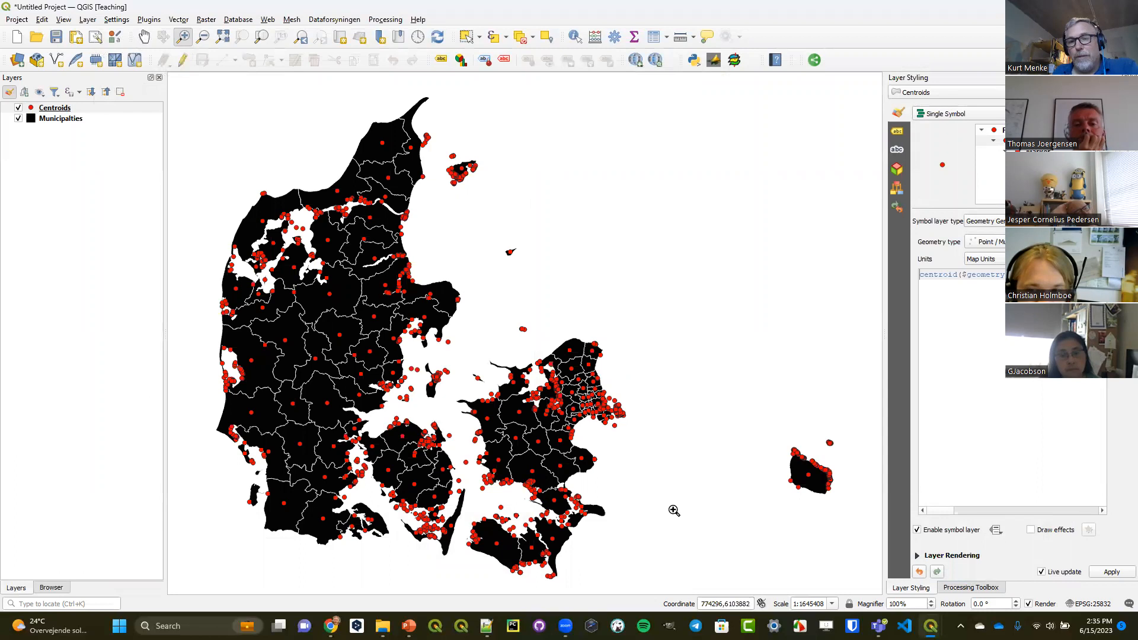
Examine the centroids of the small islets along the northeast coast of the easternmost island, then return to the full Denmark view
left_click_drag(785, 440, 828, 484)
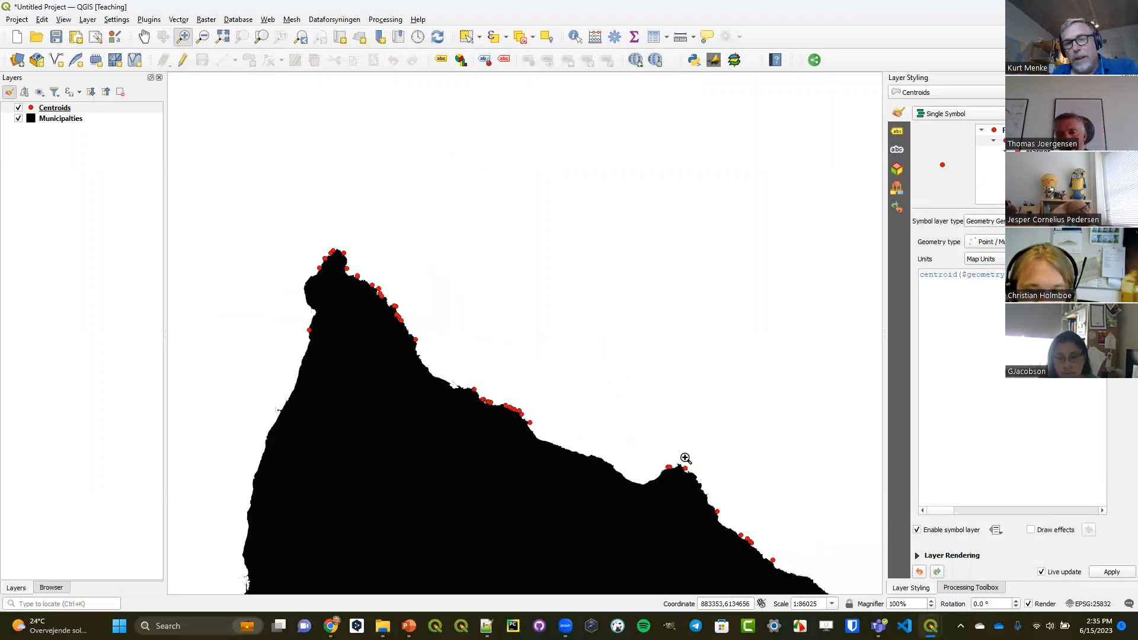
left_click_drag(487, 389, 551, 437)
left_click_drag(395, 270, 518, 334)
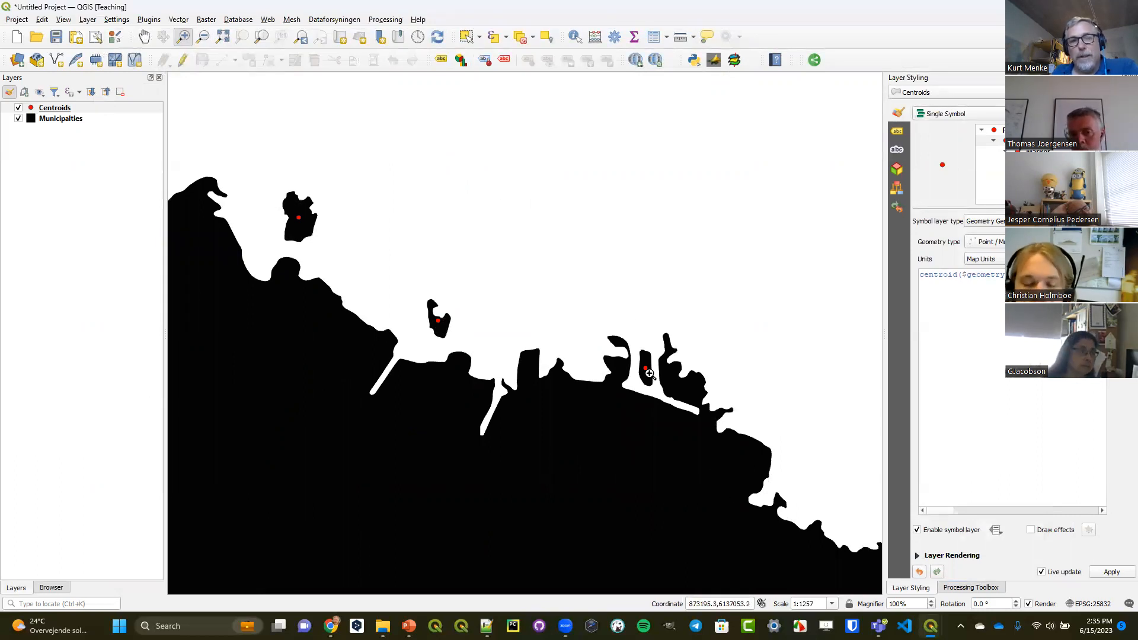
left_click(305, 40)
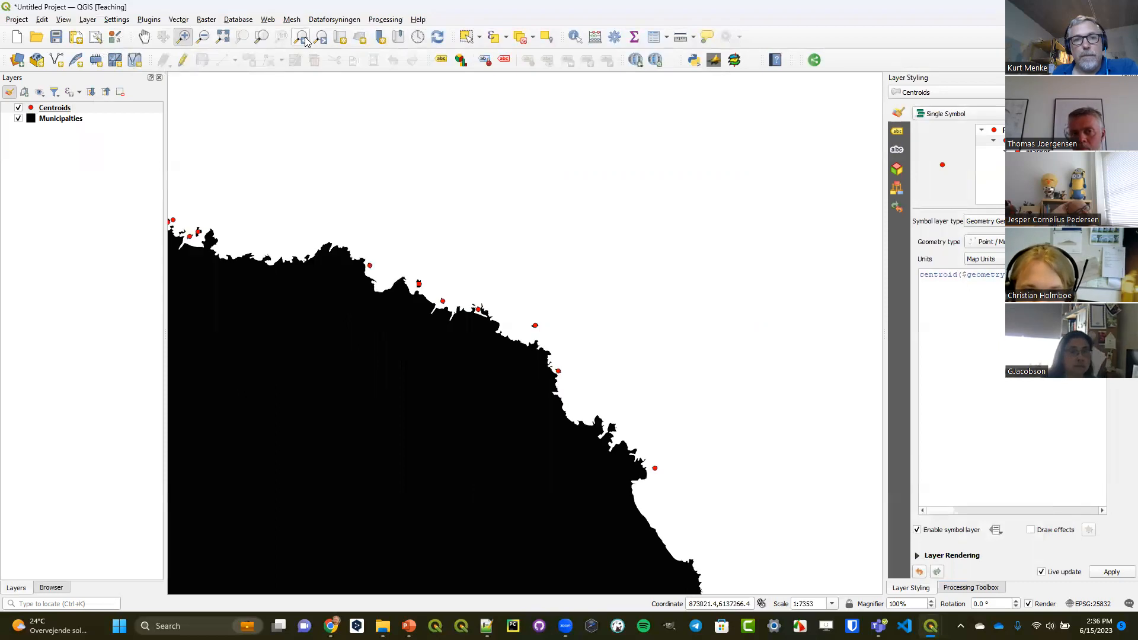
left_click(305, 40)
left_click(305, 40)
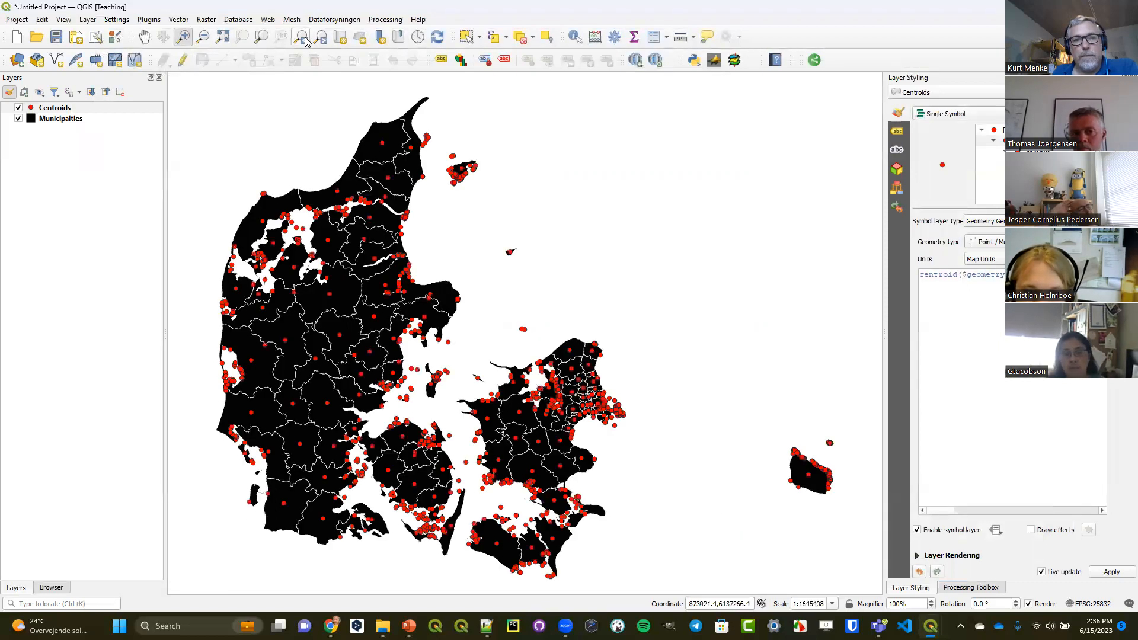
Duplicate the Municipalties layer and place the copy between the Centroids and Municipalties layers
right_click(51, 121)
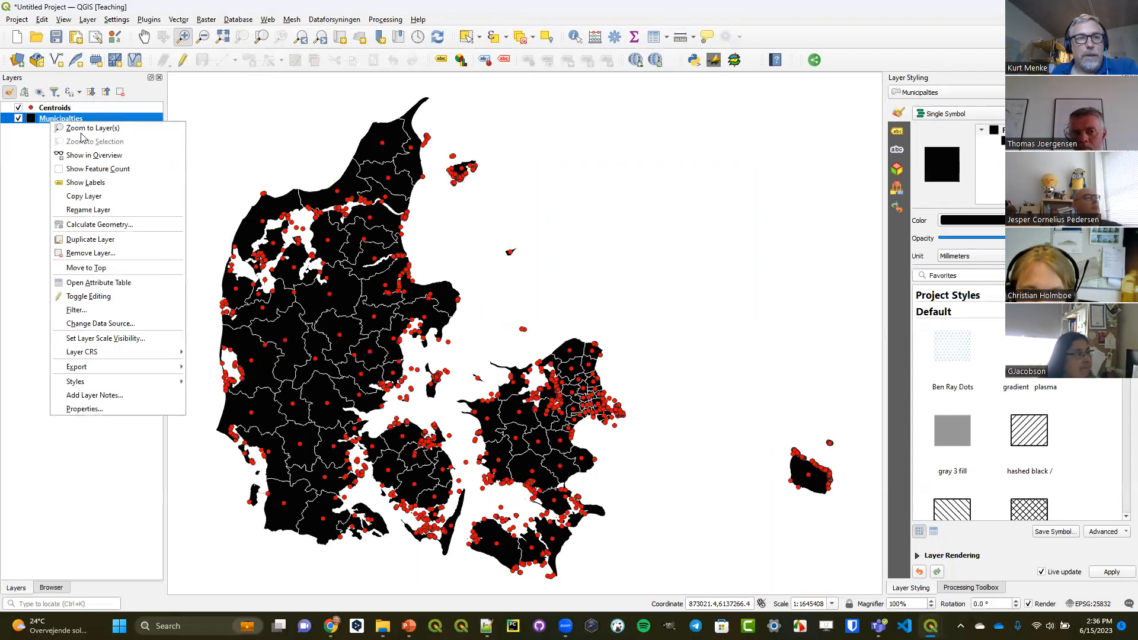
left_click(89, 239)
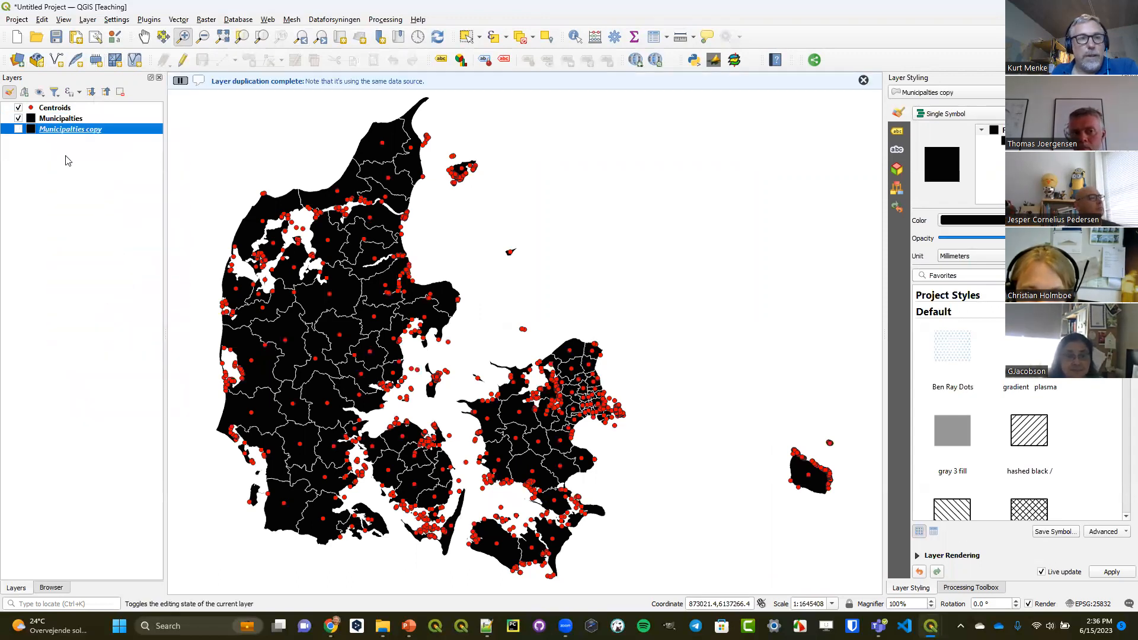
left_click_drag(56, 129, 67, 113)
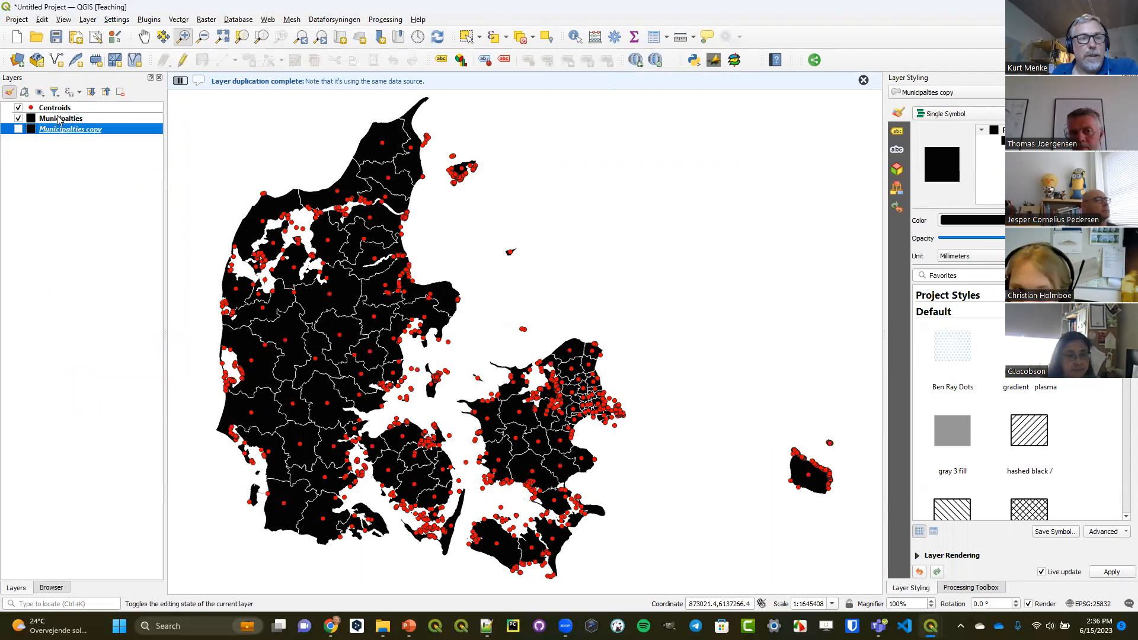
left_click(18, 129)
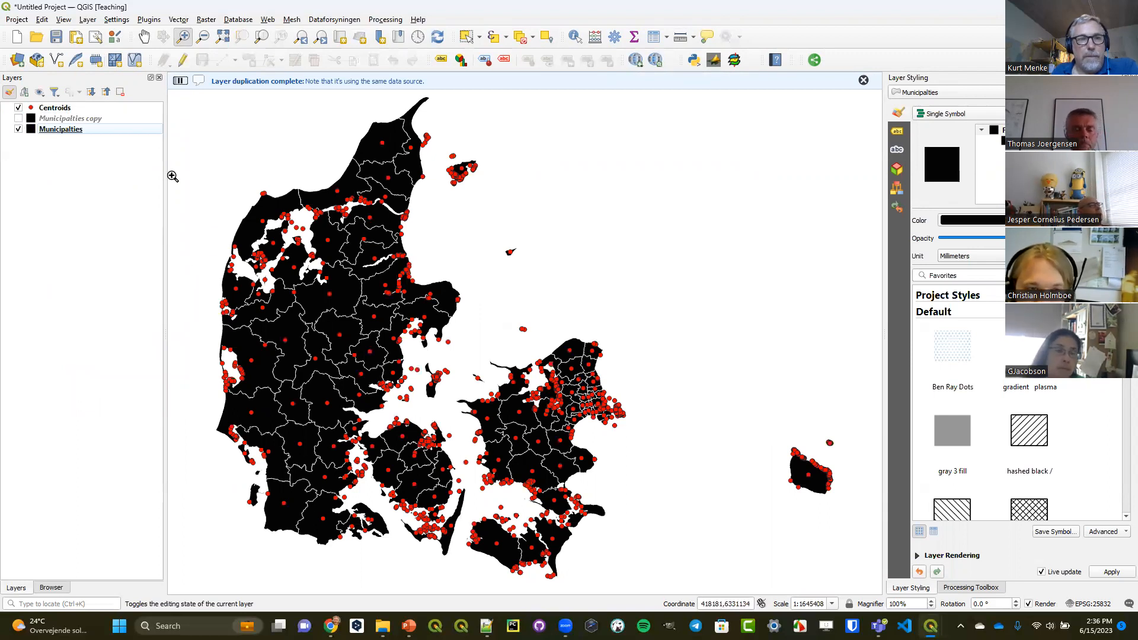
Select the Centroids layer and examine the centroid positions around the concave polygons on the southern Jutland coast
left_click(60, 108)
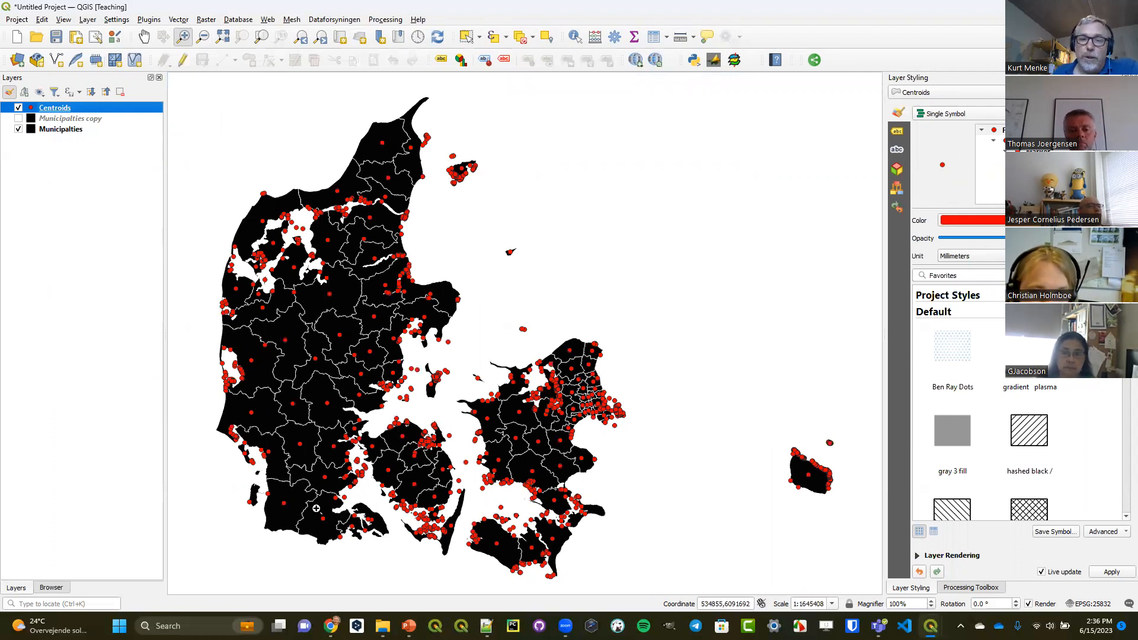
left_click_drag(282, 473, 419, 566)
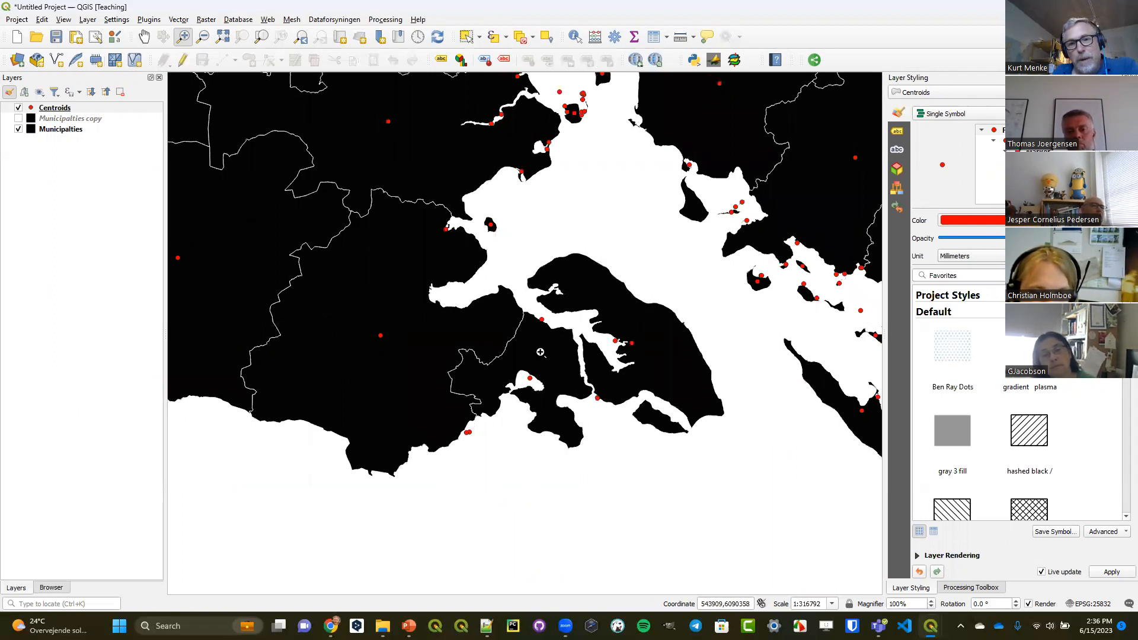
left_click_drag(431, 272, 636, 473)
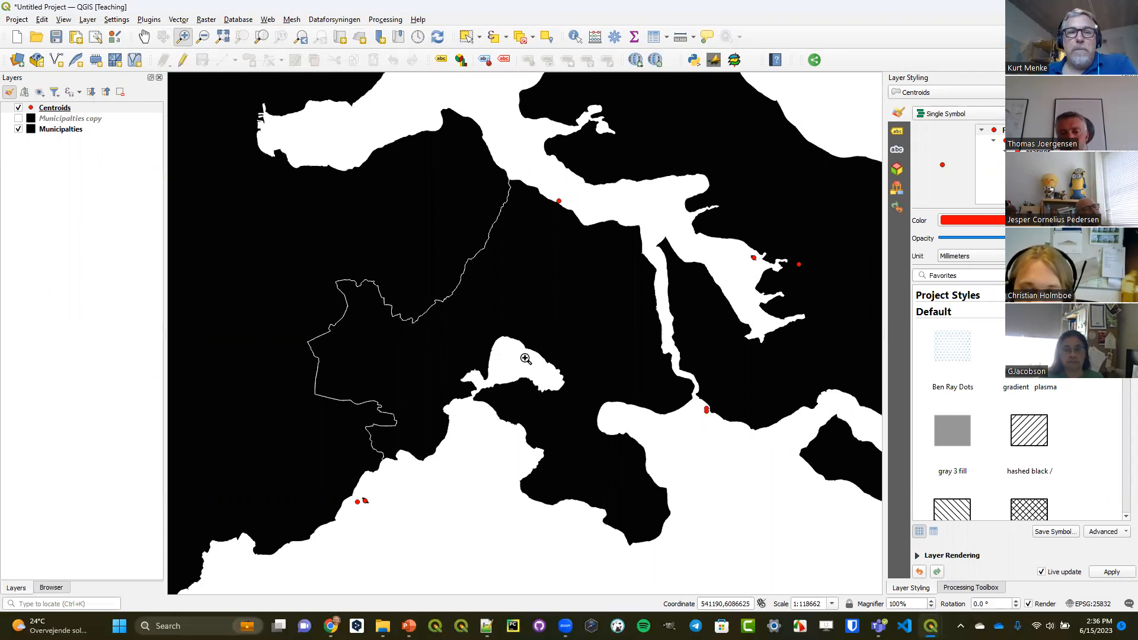
Show the Municipalties copy layer and change its fill to a Geometry Generator with the Point / MultiPoint geometry type
left_click(59, 121)
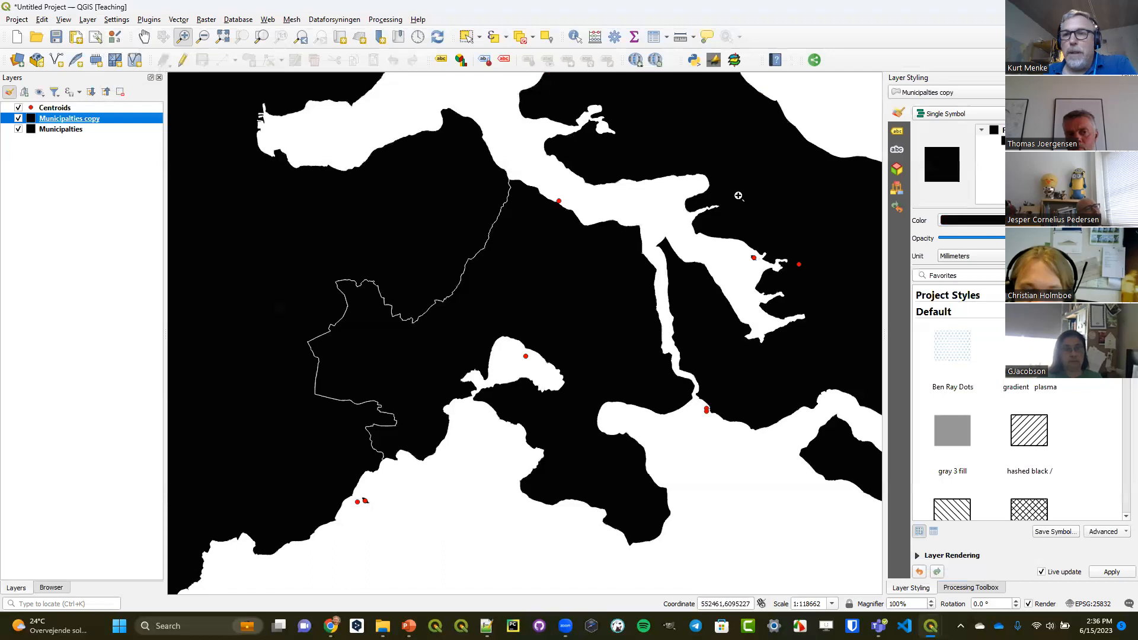
left_click(999, 141)
left_click(983, 221)
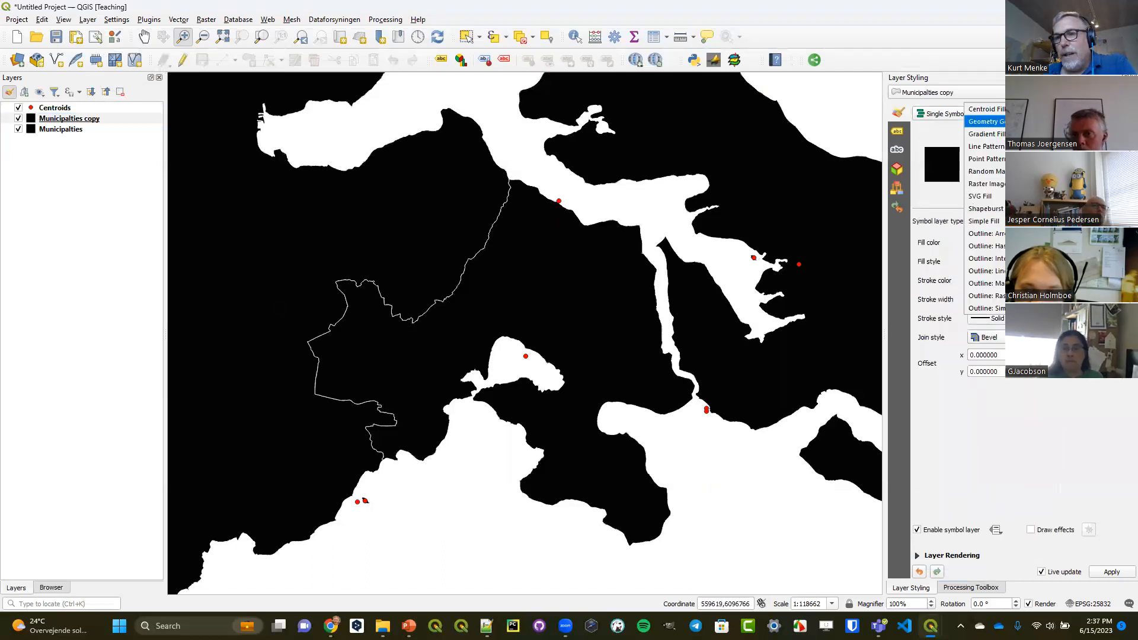
left_click(984, 122)
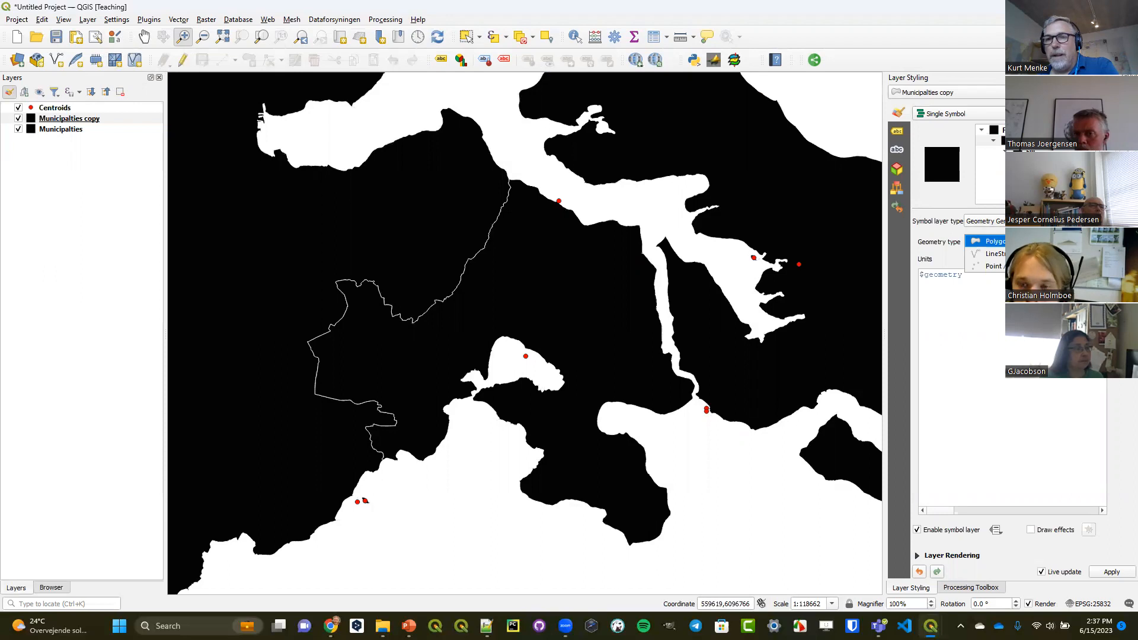
left_click(989, 266)
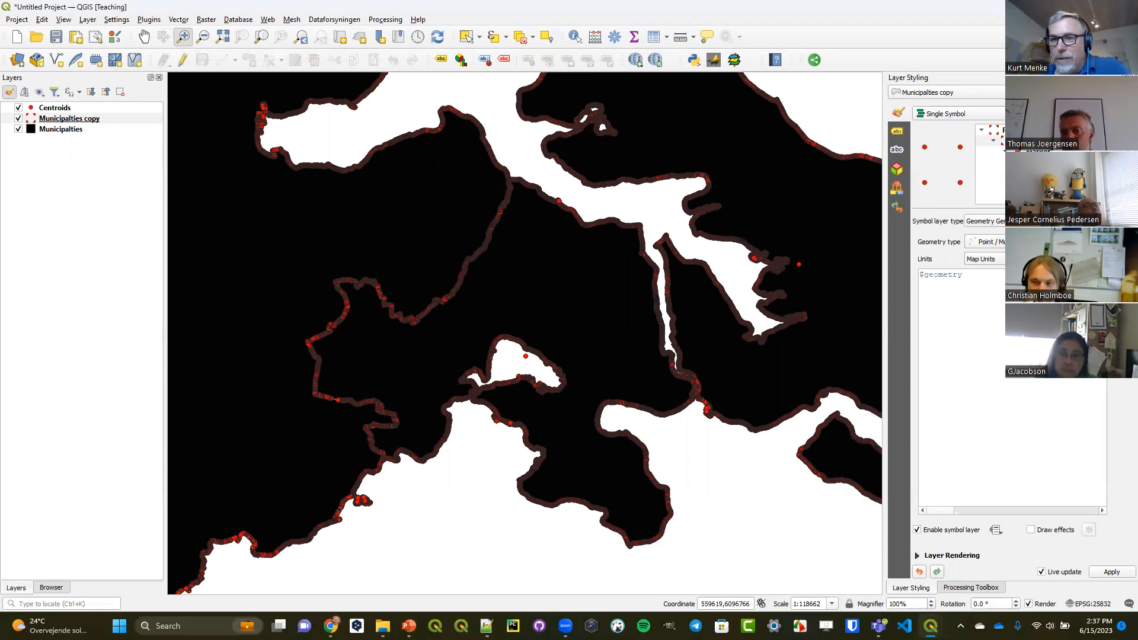
Search the expression functions for pole and insert pole_of_inaccessibility in front of $geometry in the layer's expression
left_click(1117, 277)
left_click(591, 63)
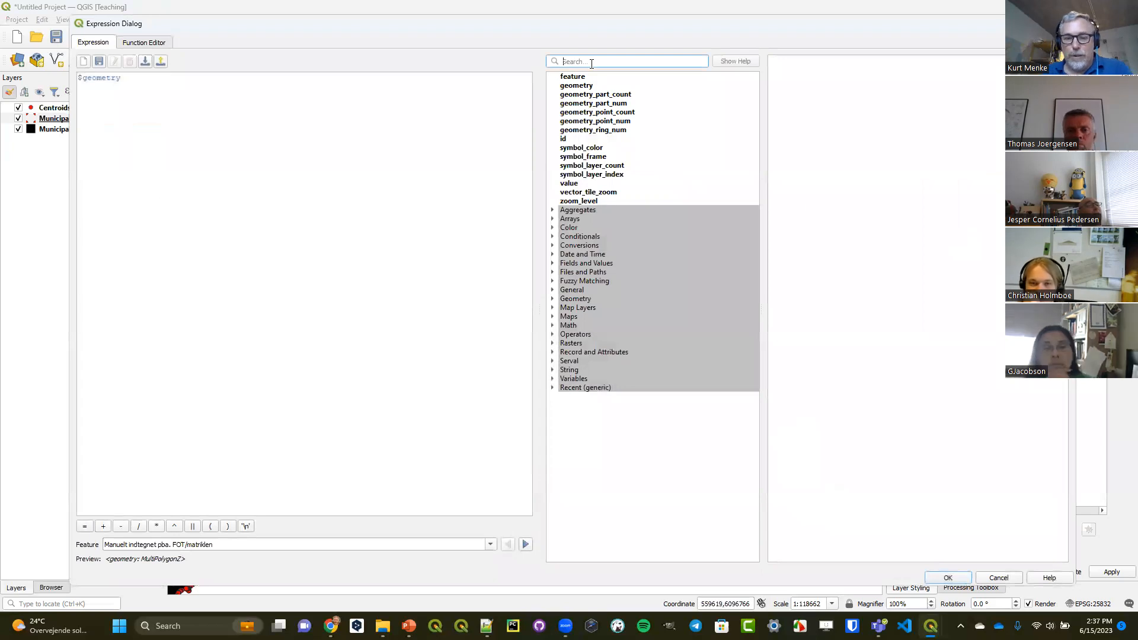
type("pole")
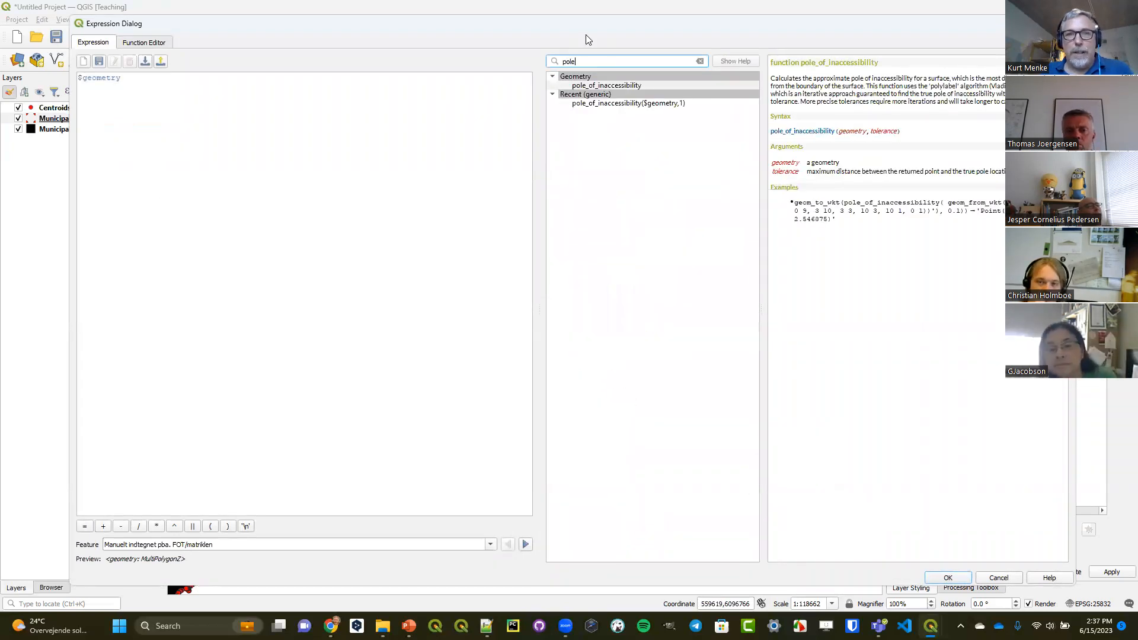
left_click(586, 86)
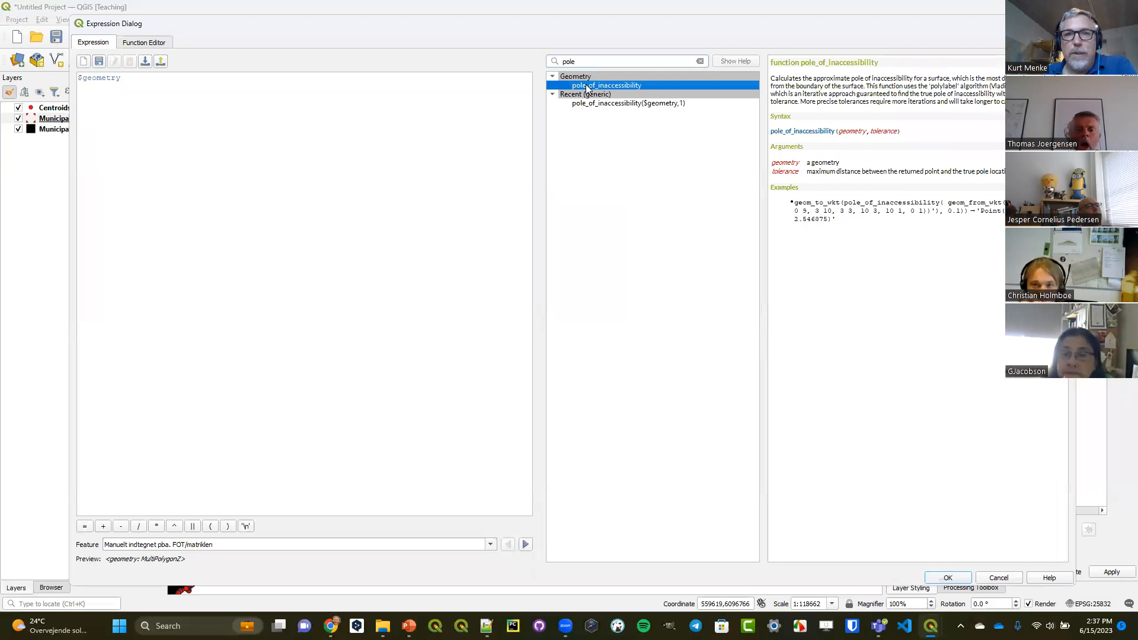
left_click(80, 80)
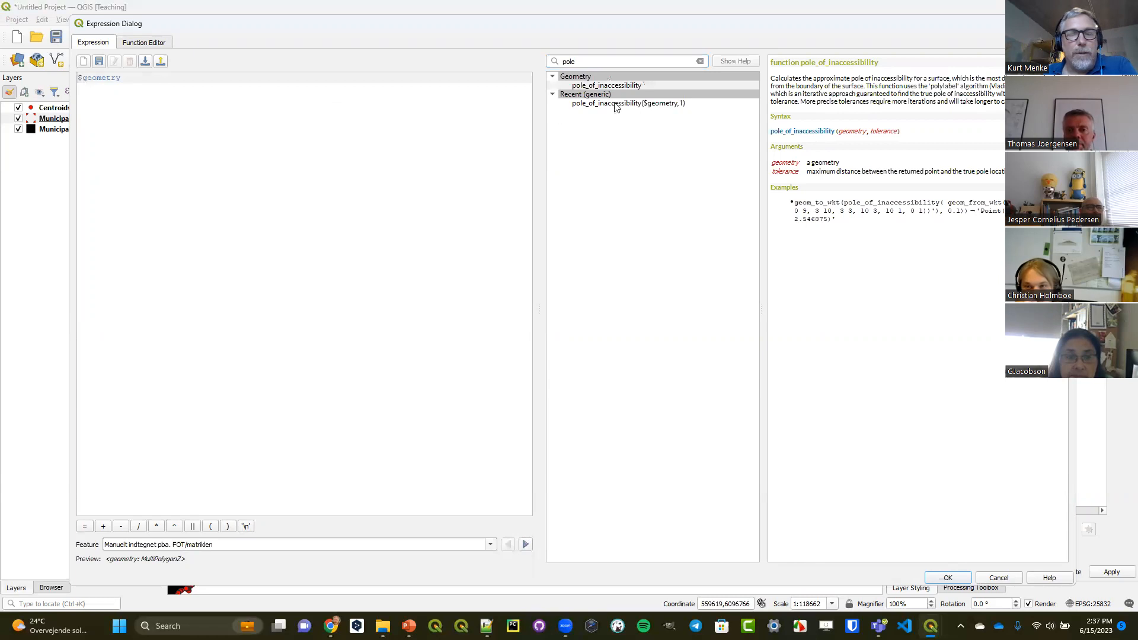
double_click(624, 85)
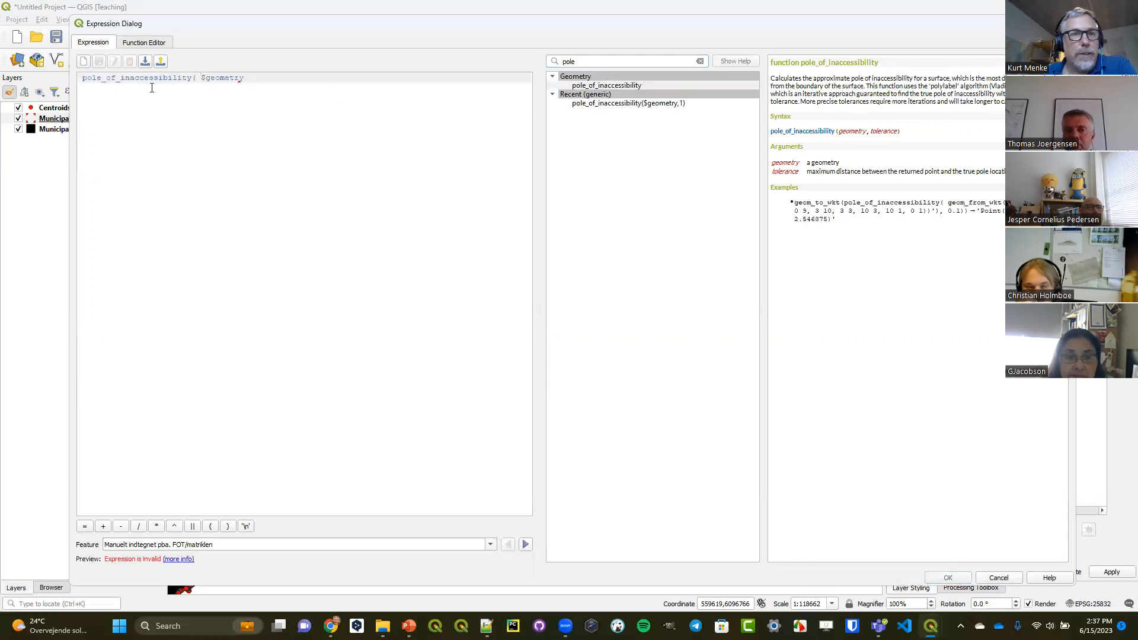
Complete the expression as pole_of_inaccessibility( $geometry,1), check its output preview type and accept it
left_click_drag(83, 80, 198, 78)
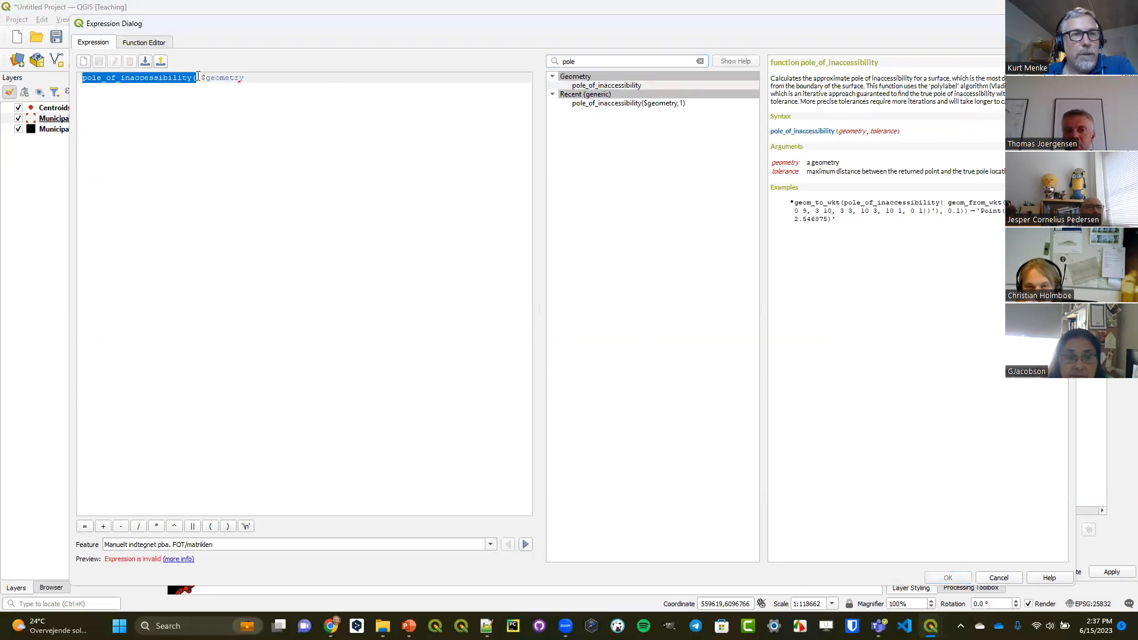
left_click(198, 77)
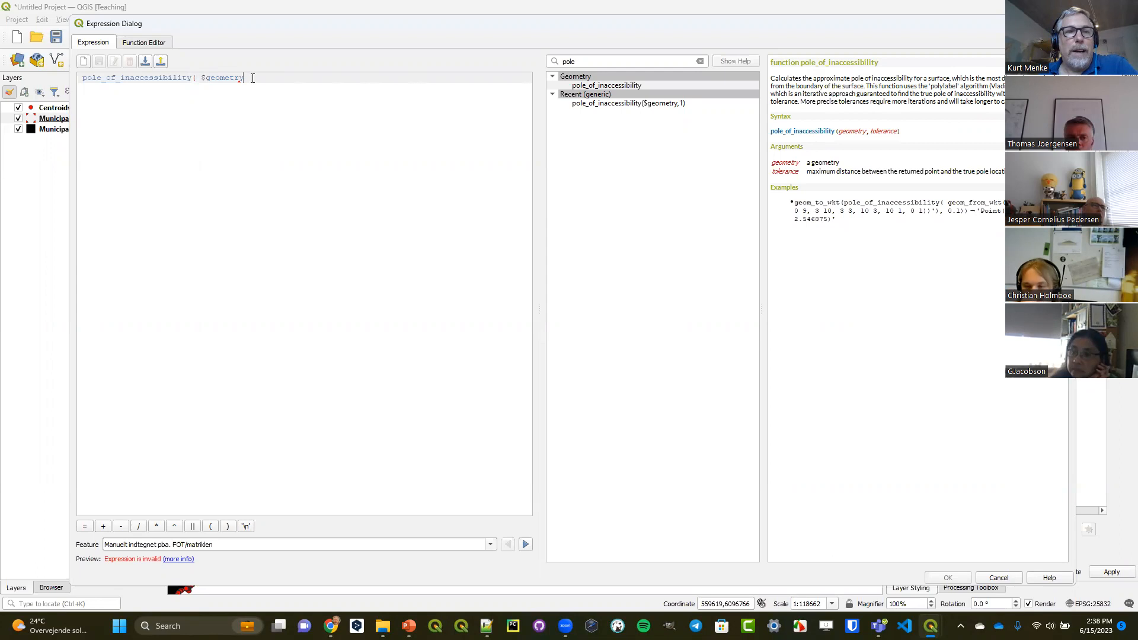
type(",")
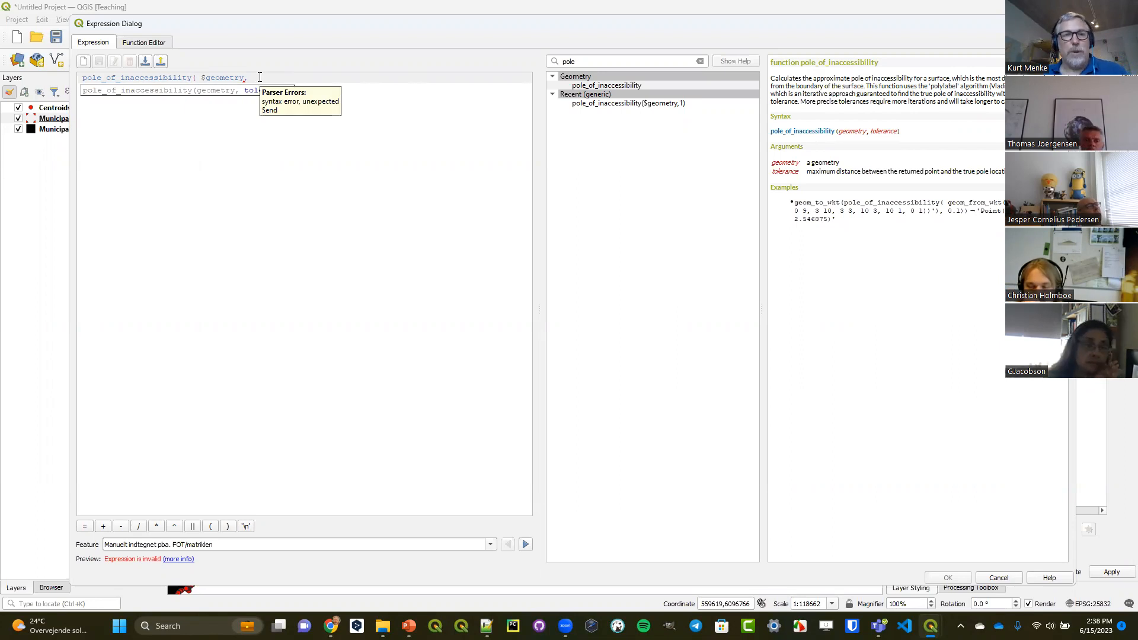
type("1")
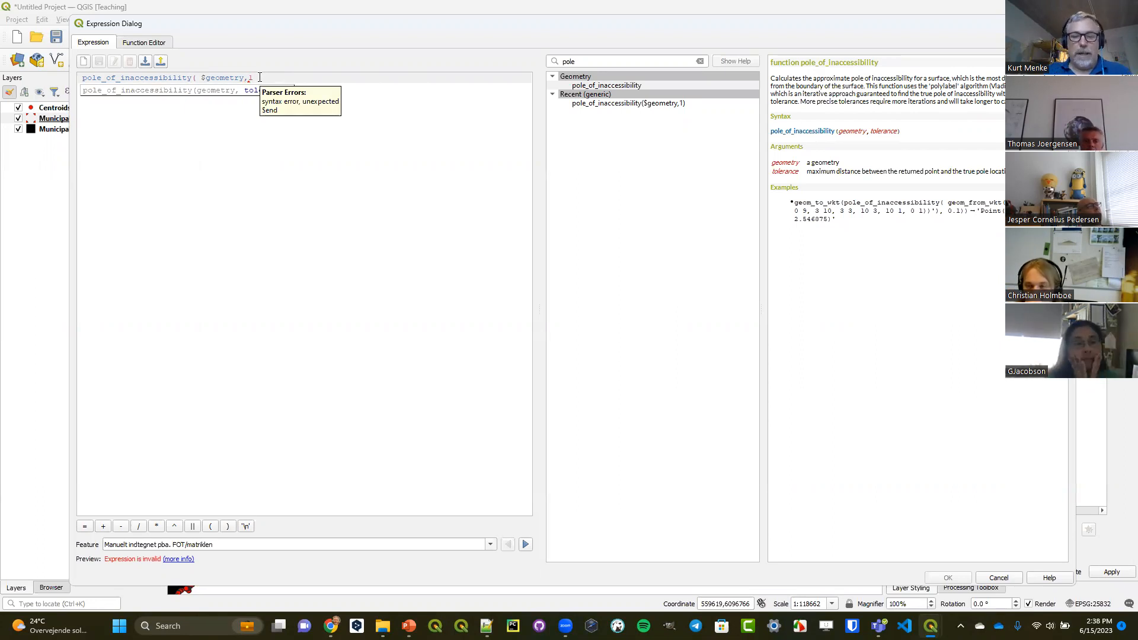
type(")")
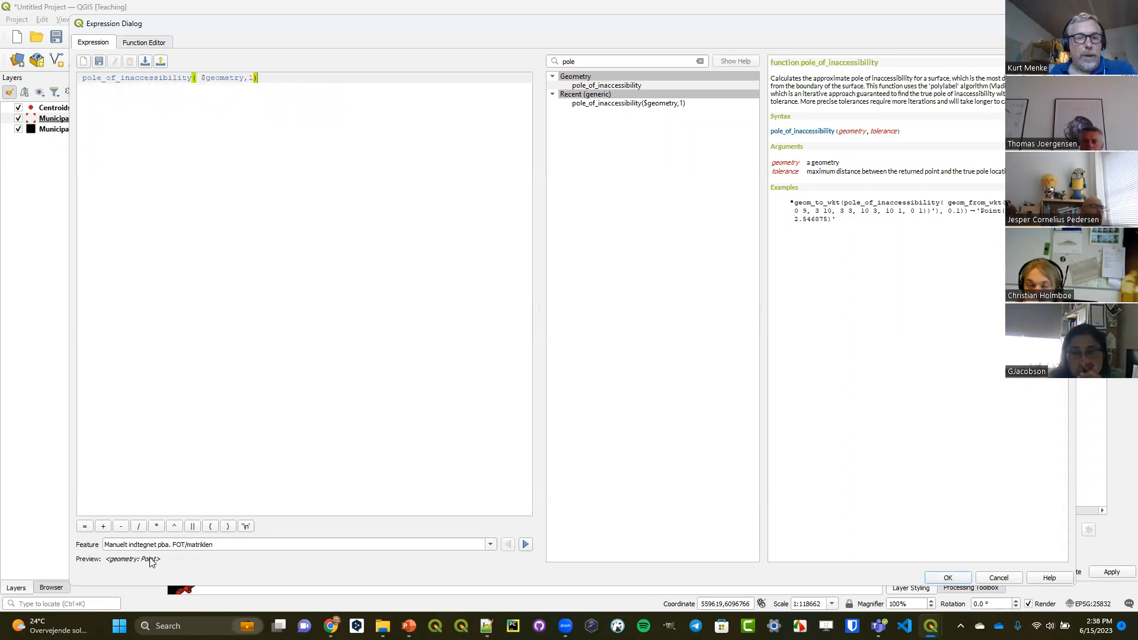
left_click_drag(162, 561, 109, 565)
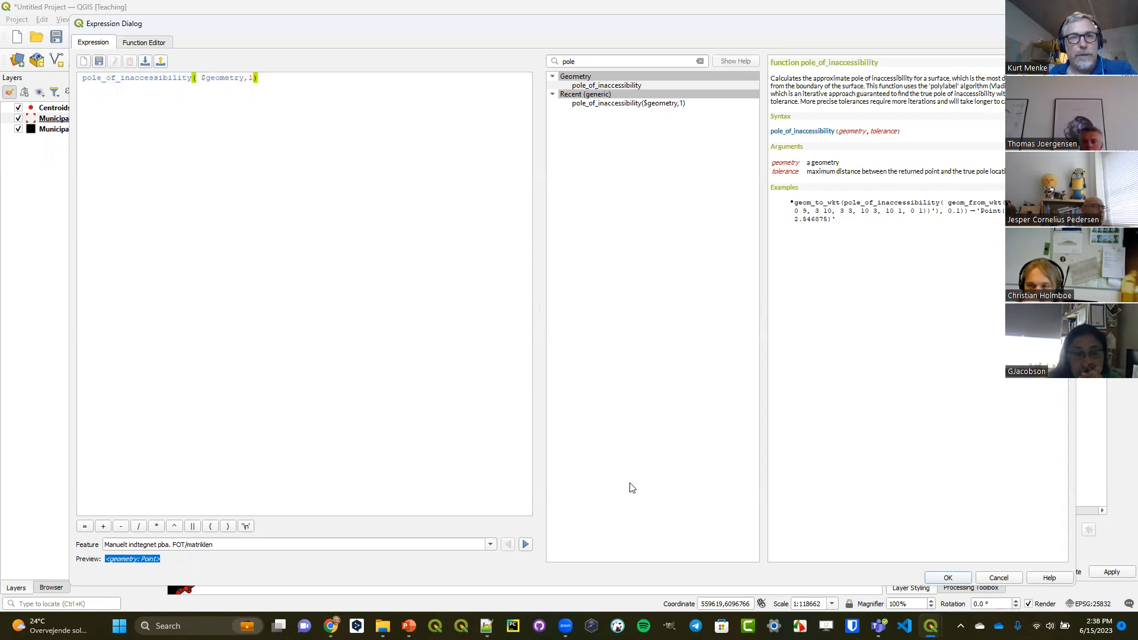
left_click(948, 578)
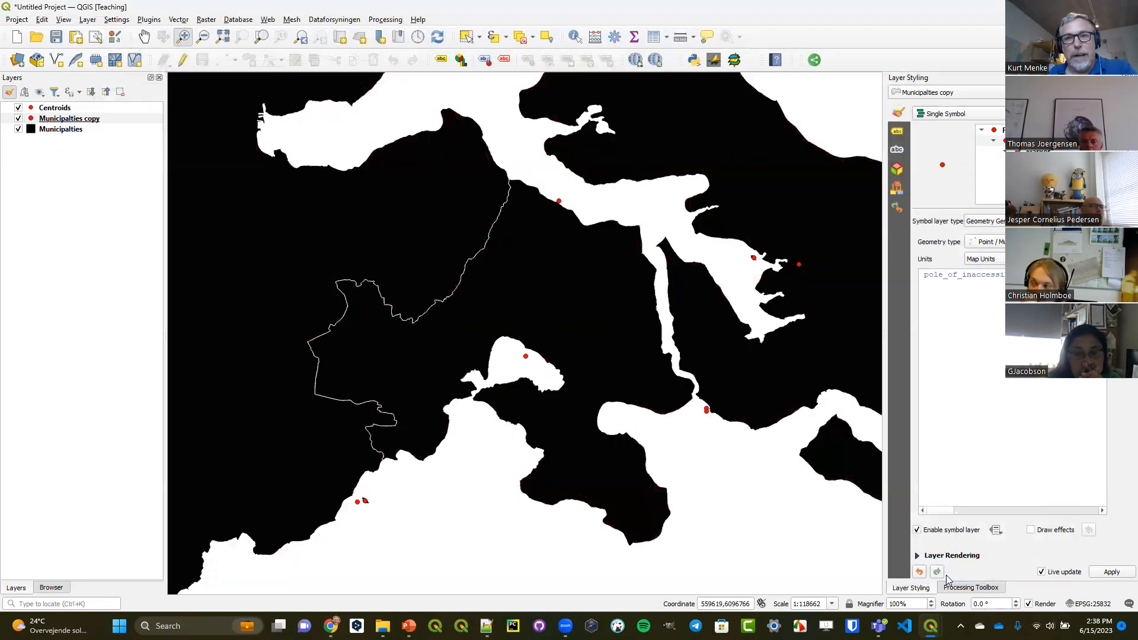
Change the simple marker's fill colour on the Municipalties copy layer to turquoise and return to the full Denmark view
left_click(990, 161)
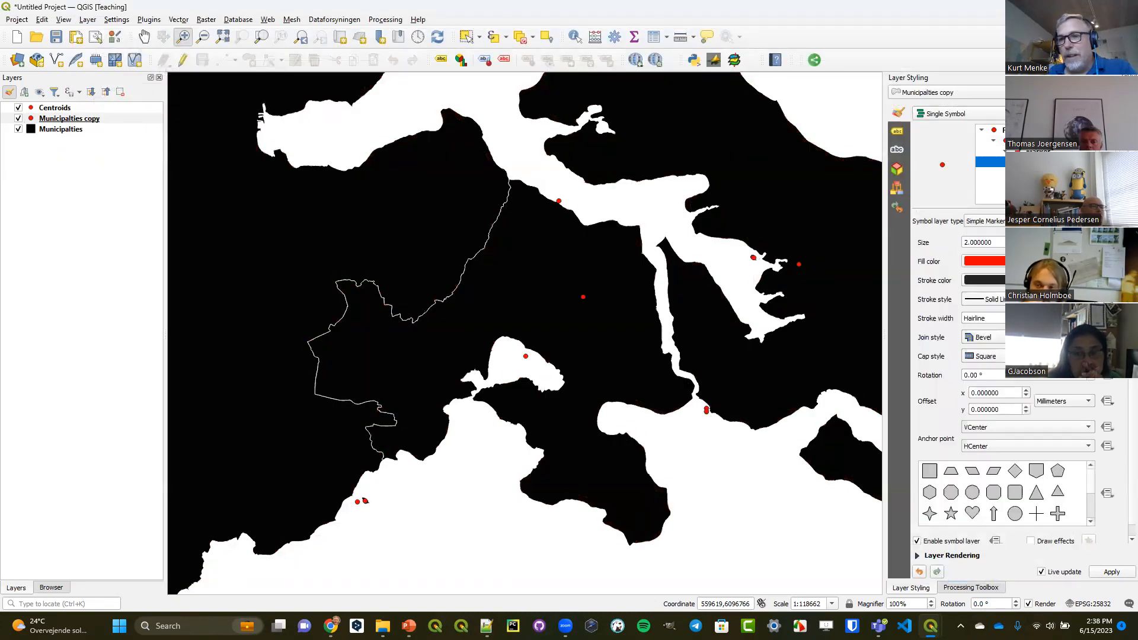
left_click(1087, 261)
mouse_move(1058, 387)
left_mouse_down()
mouse_move(1019, 396)
mouse_move(985, 379)
mouse_move(962, 338)
mouse_move(982, 344)
left_mouse_up()
left_click(985, 342)
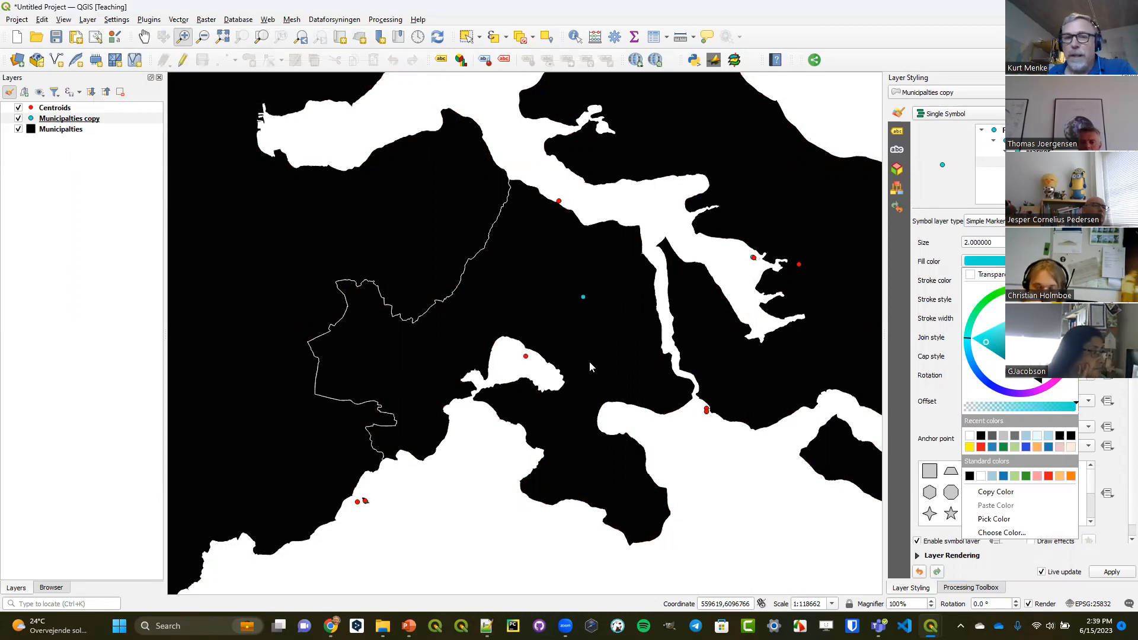
left_click(302, 39)
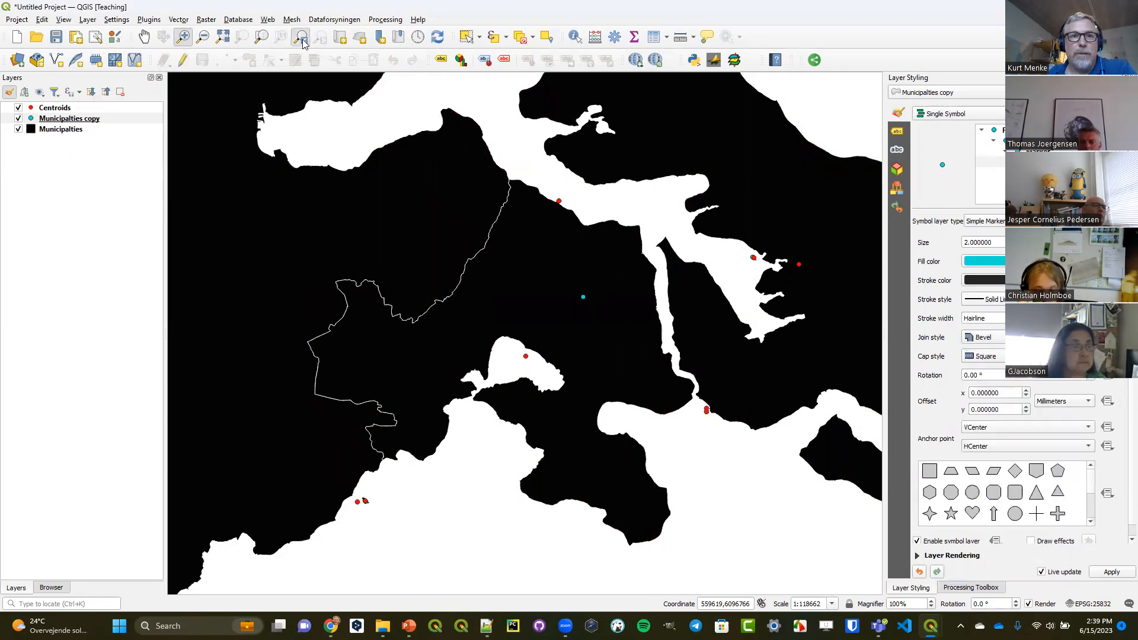
left_click(302, 39)
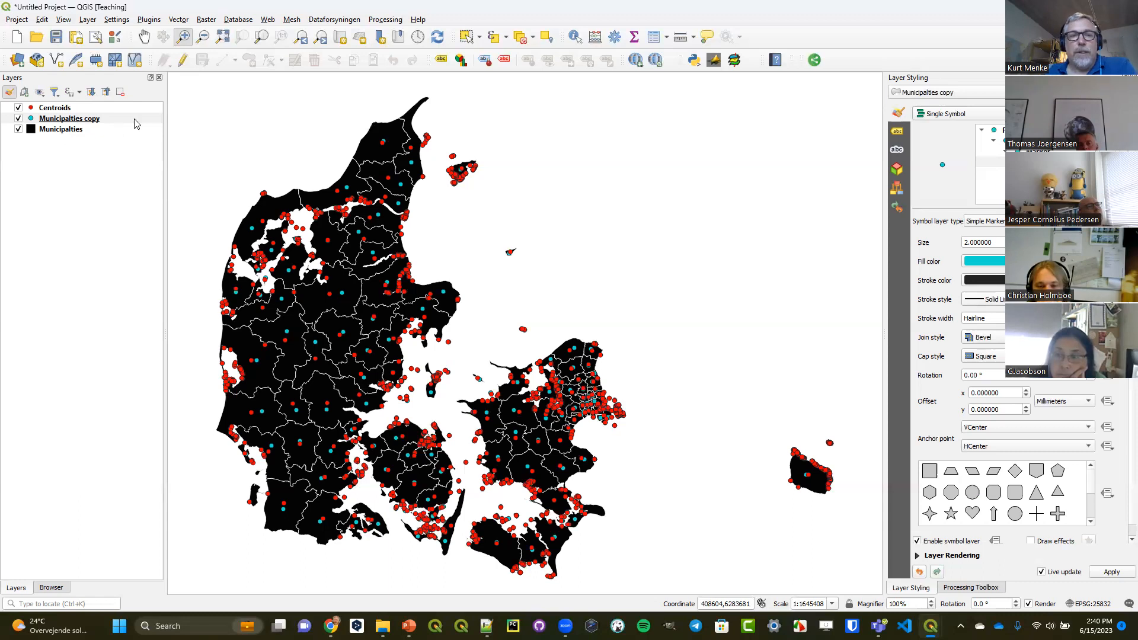
Duplicate the Municipalties layer and rename the copy as Internal Buffer
right_click(60, 131)
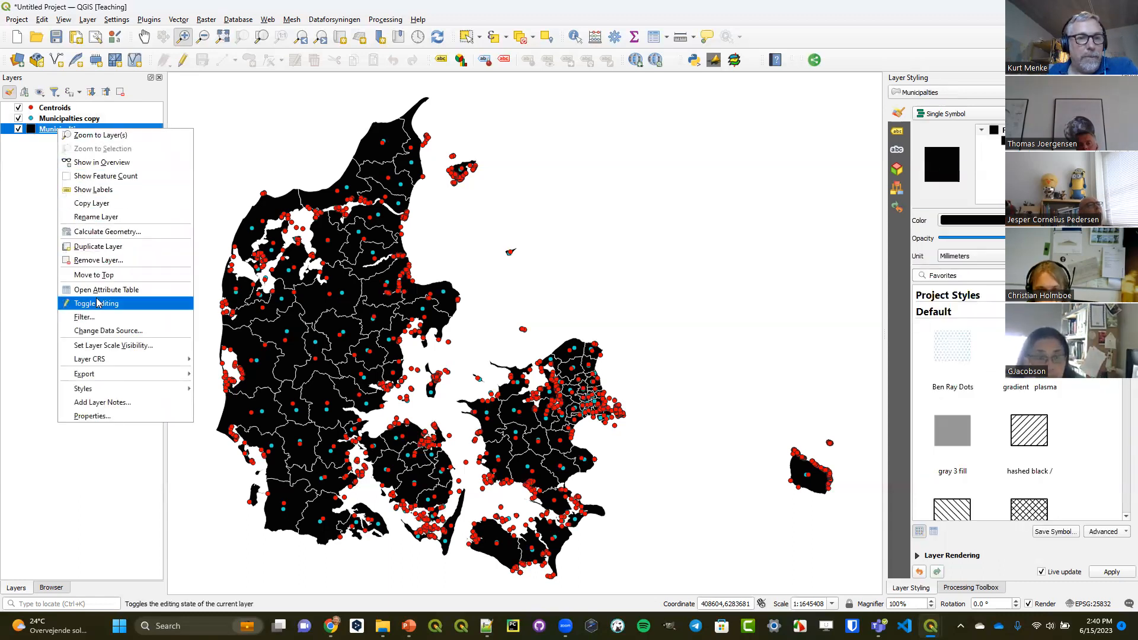
left_click(99, 247)
left_click_drag(56, 142, 59, 130)
right_click(59, 130)
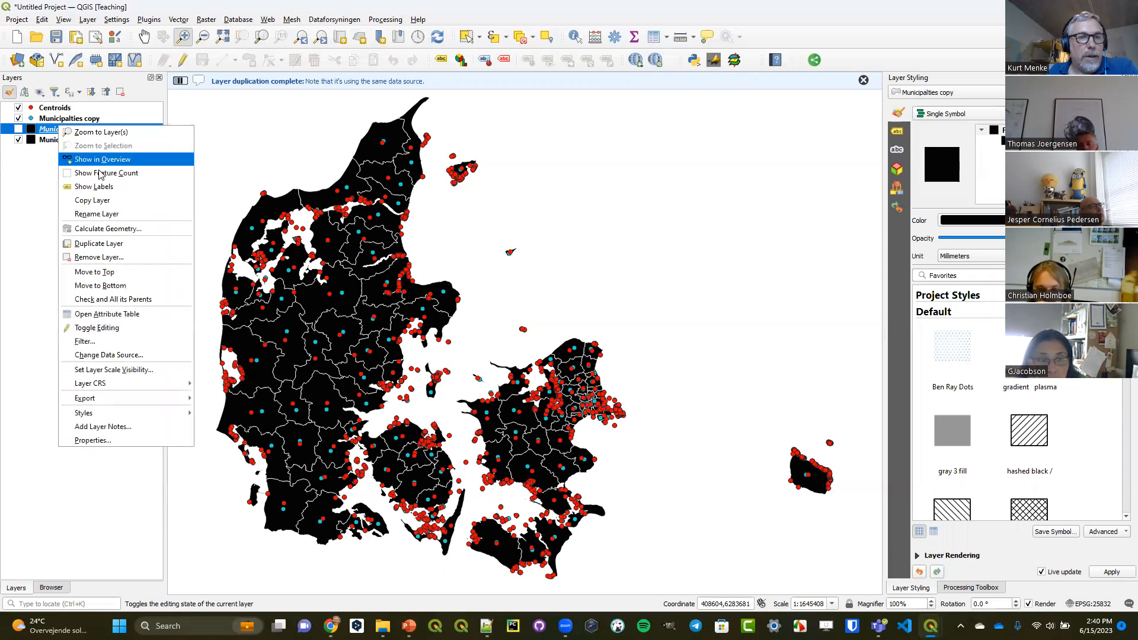
left_click(101, 216)
type("I")
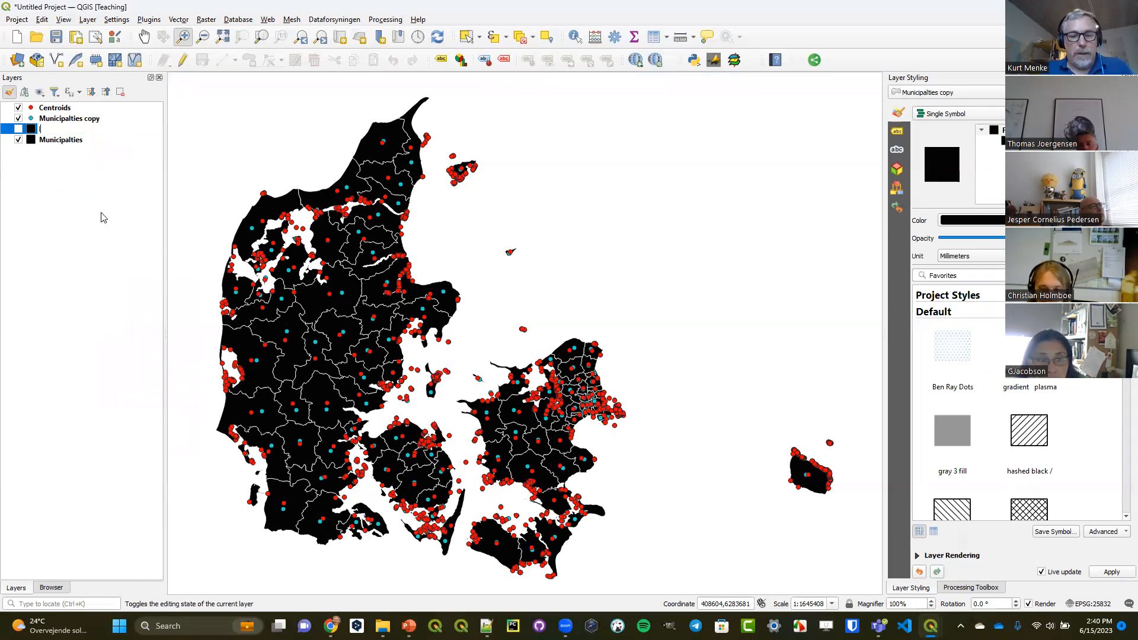
type("nternal ")
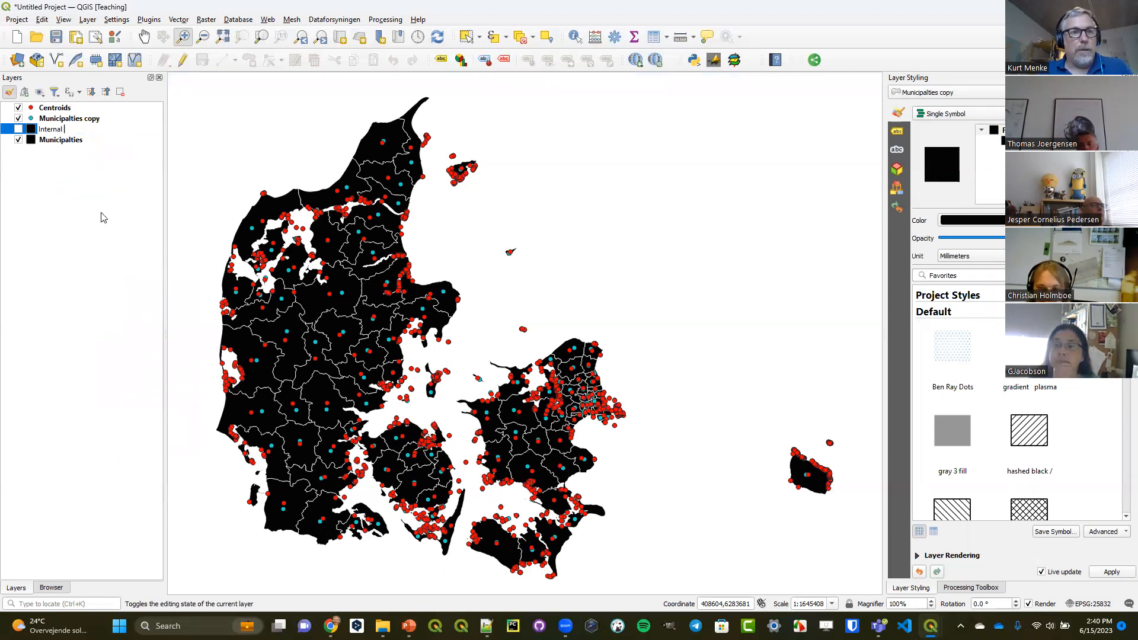
type("Buff")
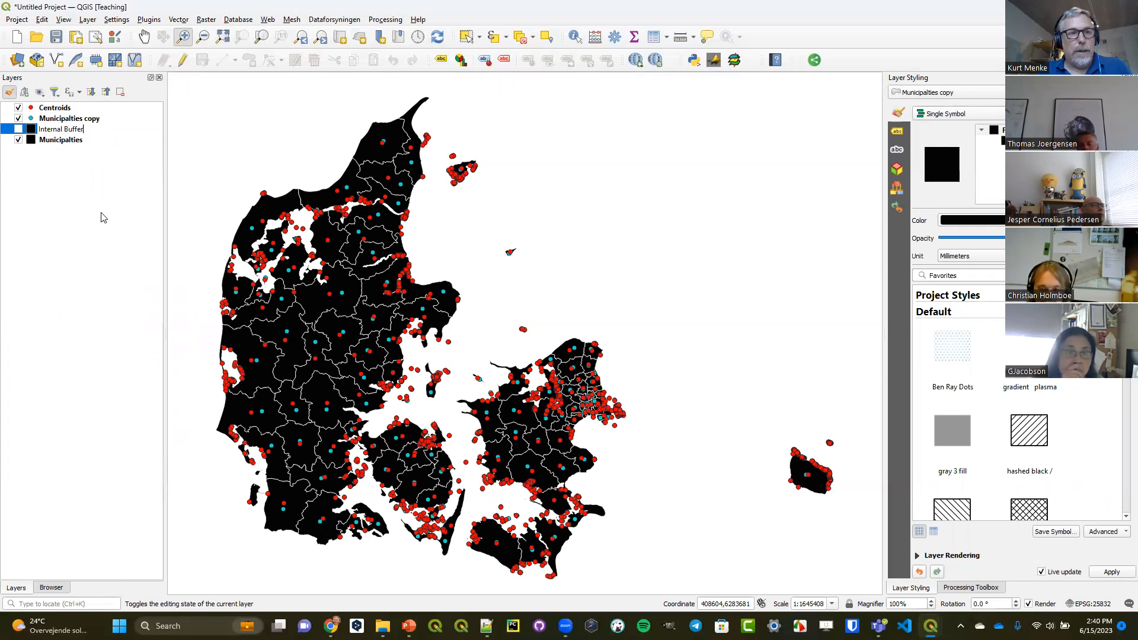
type("er")
key("Return")
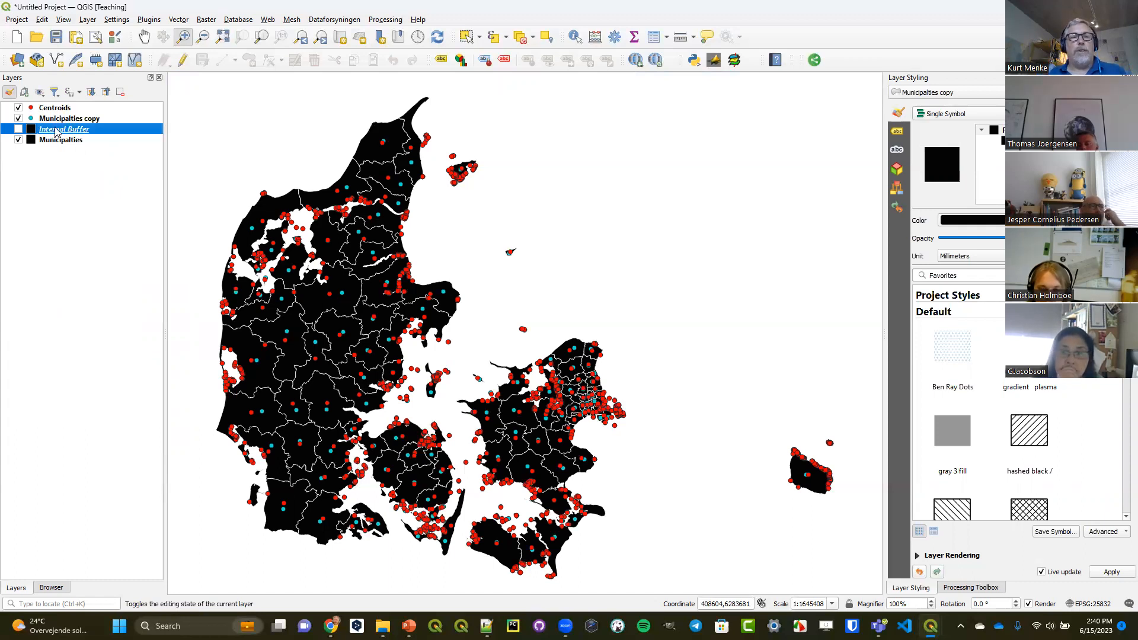
Show the Internal Buffer layer and change its simple fill to a Geometry Generator
left_click(18, 130)
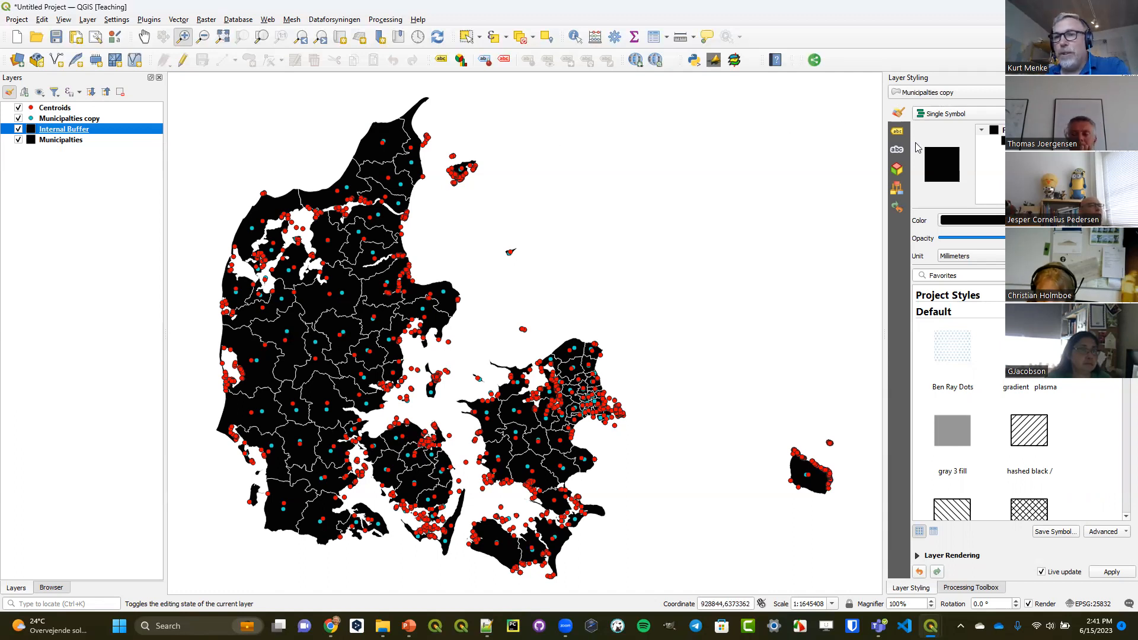
left_click(989, 140)
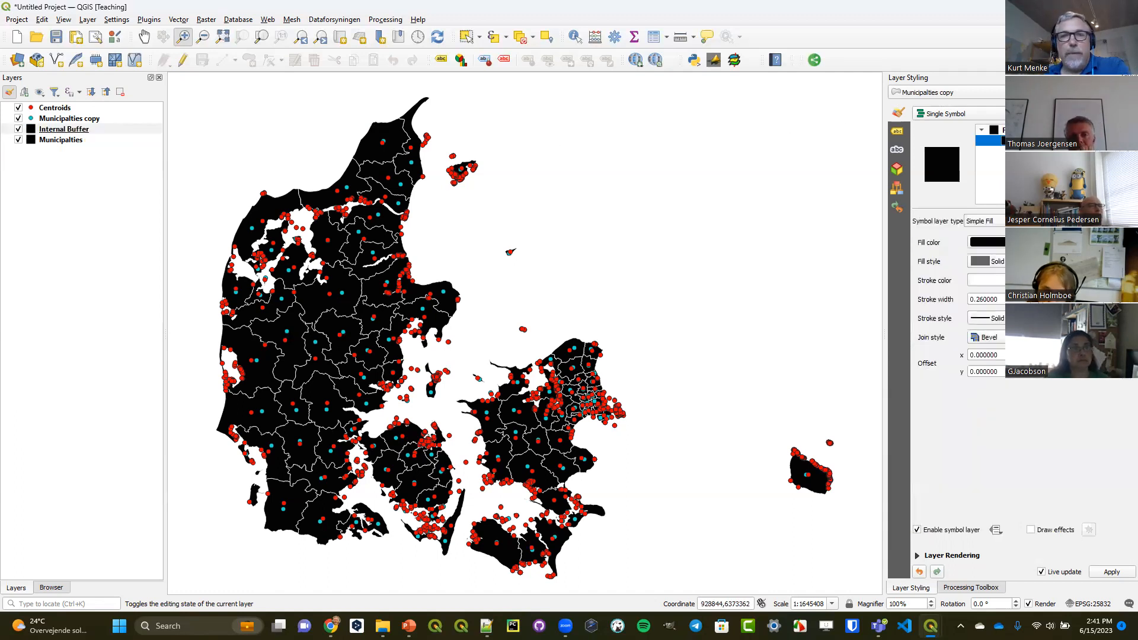
left_click(984, 221)
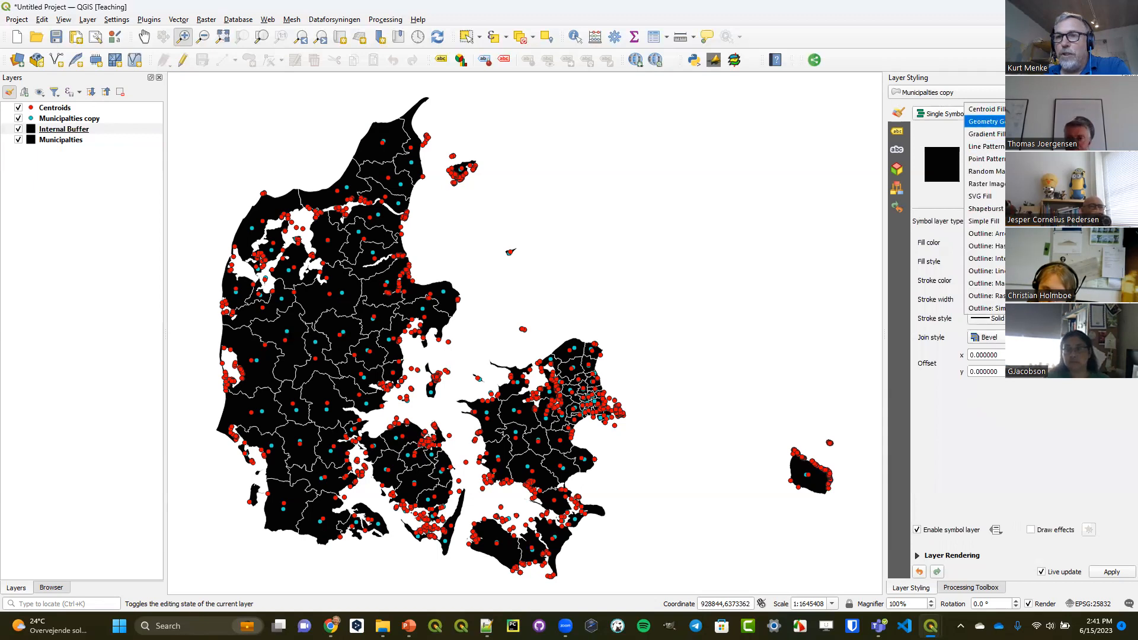
left_click(984, 121)
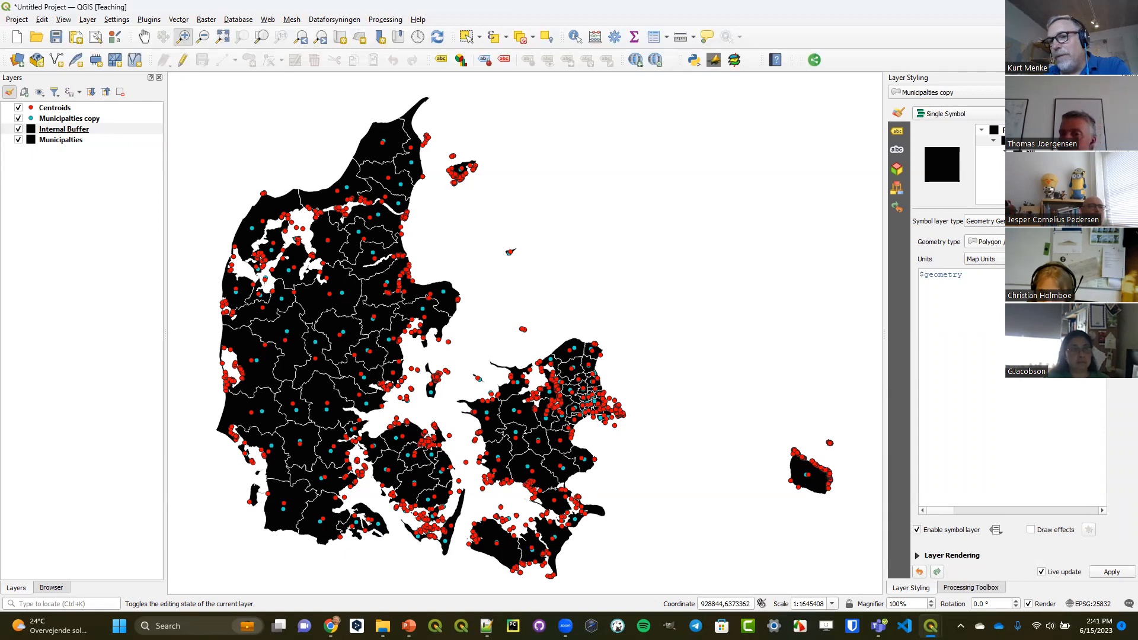
Find the buffer function for the Internal Buffer geometry expression, review its help and insert it before $geometry
left_click(1115, 274)
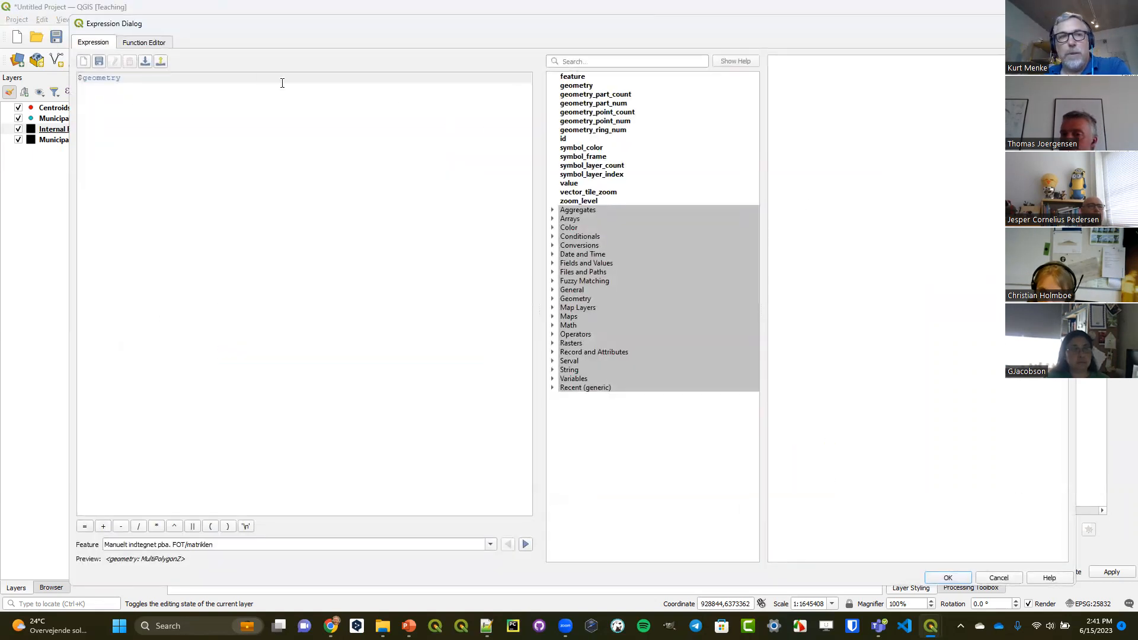
left_click(595, 62)
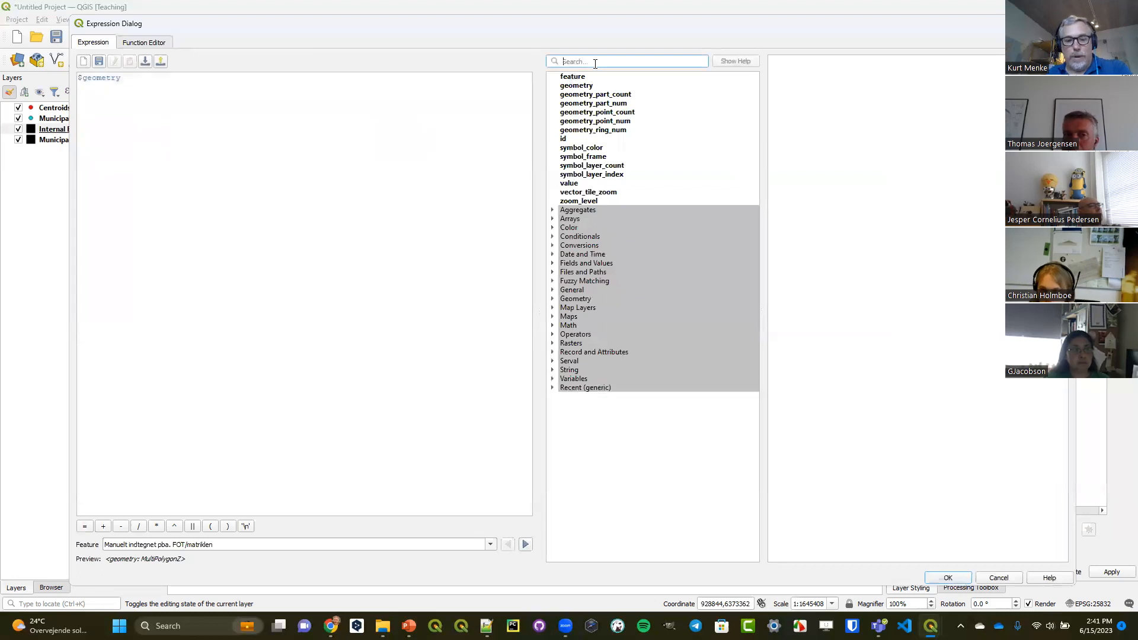
type("buffer")
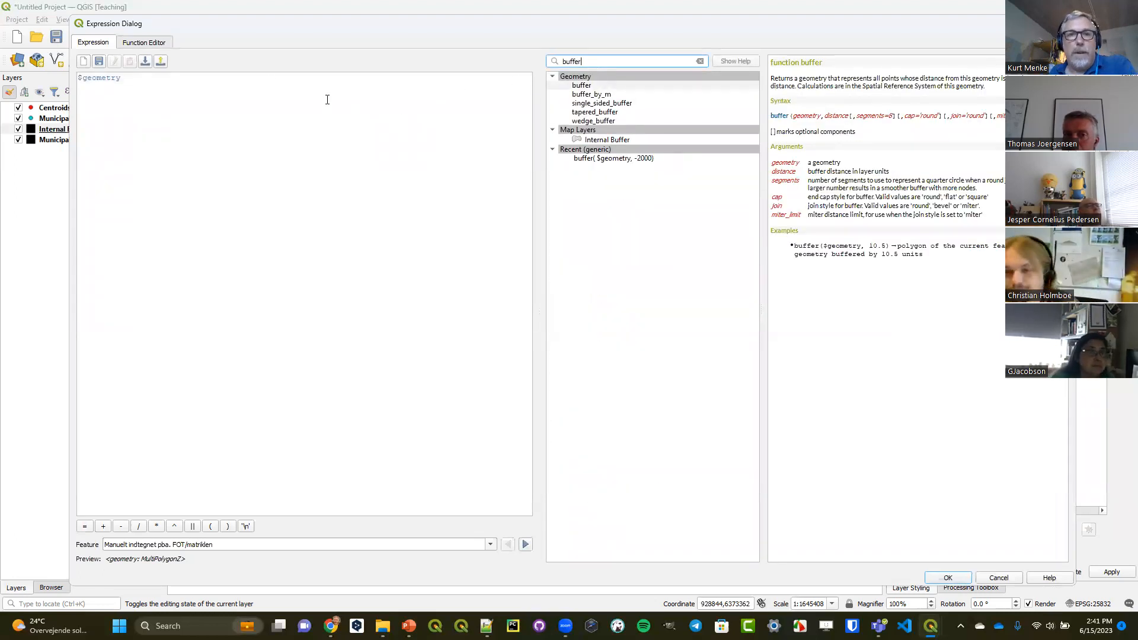
left_click(589, 87)
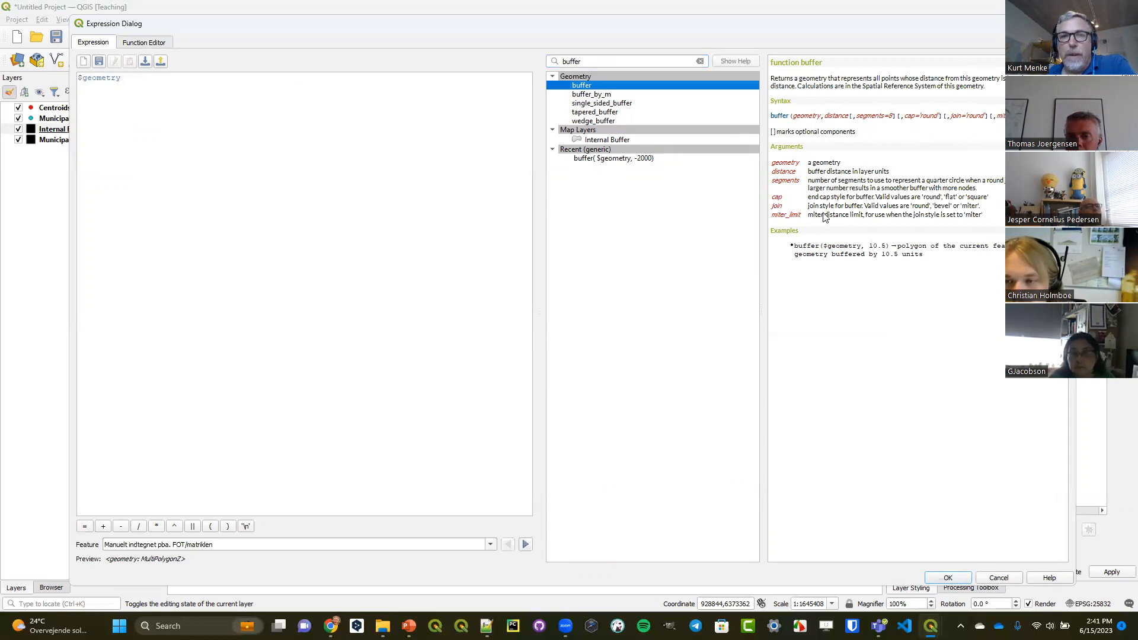
left_click(80, 77)
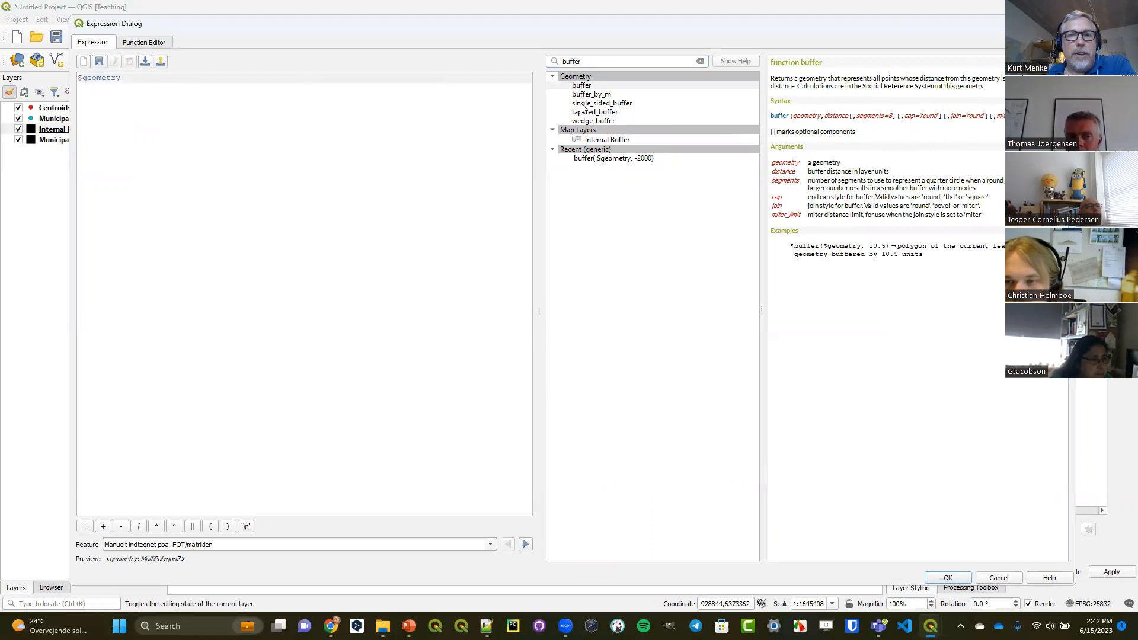
left_click(581, 86)
double_click(581, 86)
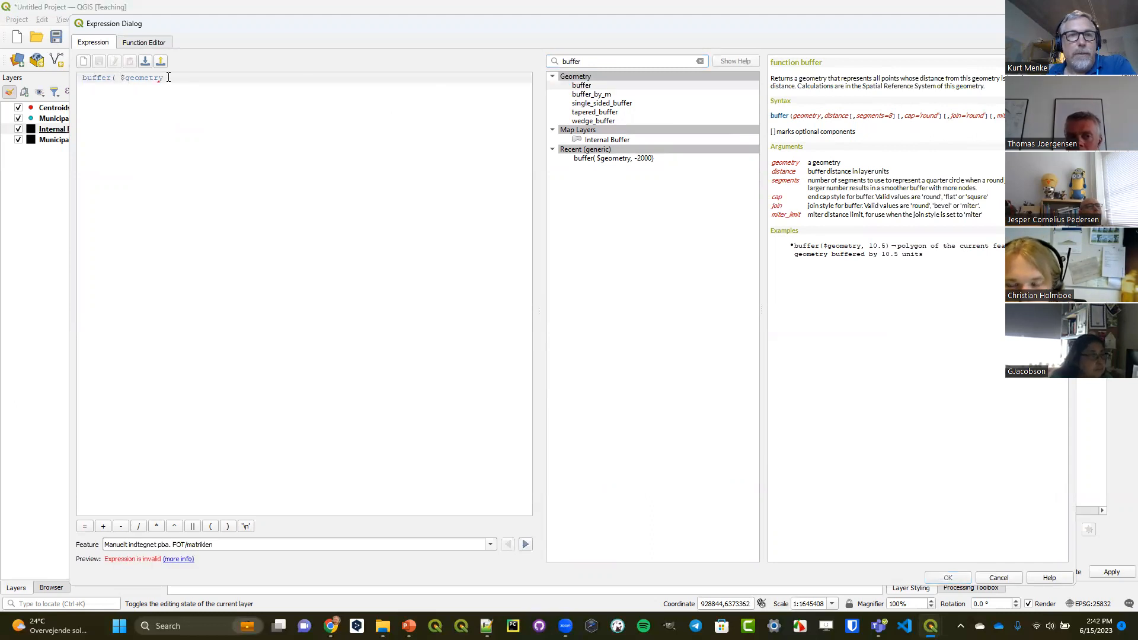
Complete the expression as buffer( $geometry,-2000), check its output preview type and accept it
mouse_move(171, 78)
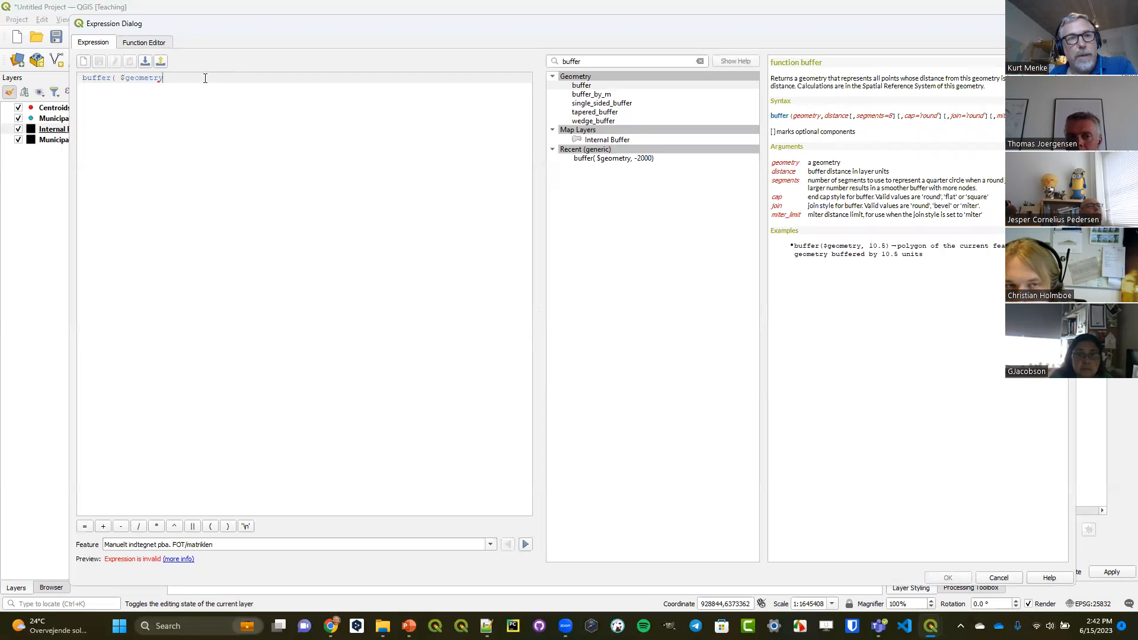
mouse_move(205, 80)
type(",")
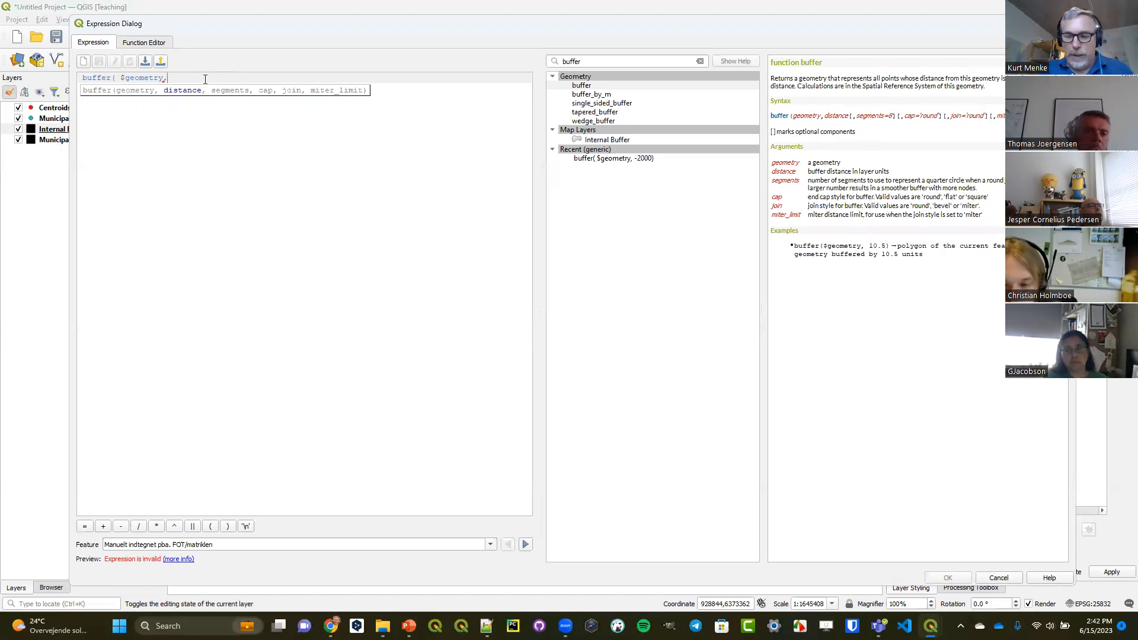
type("-2000")
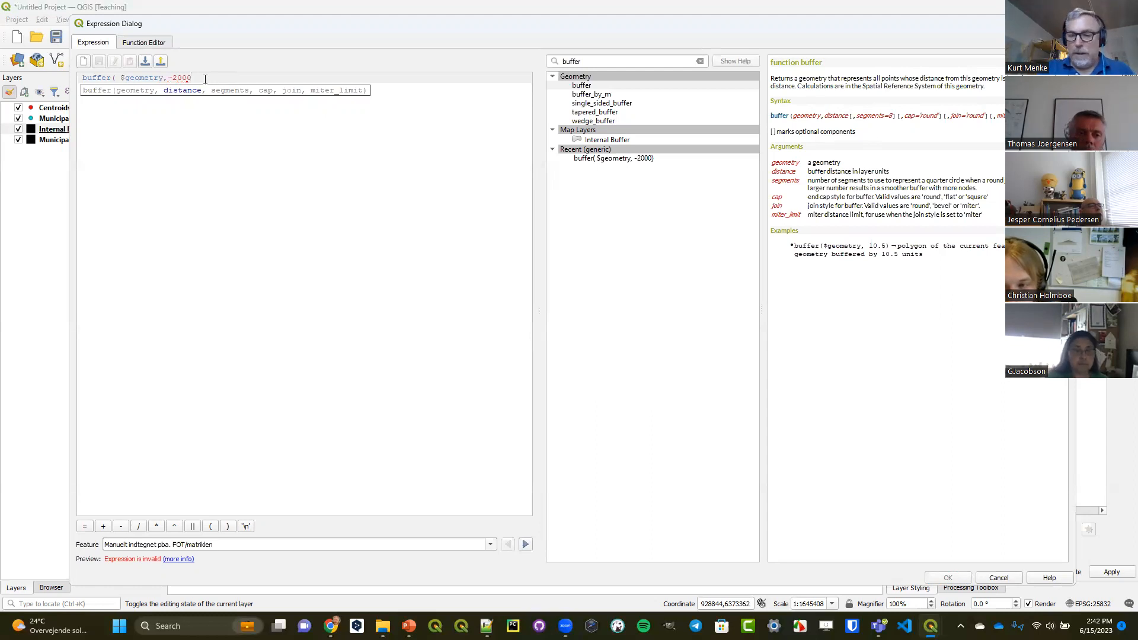
type(")")
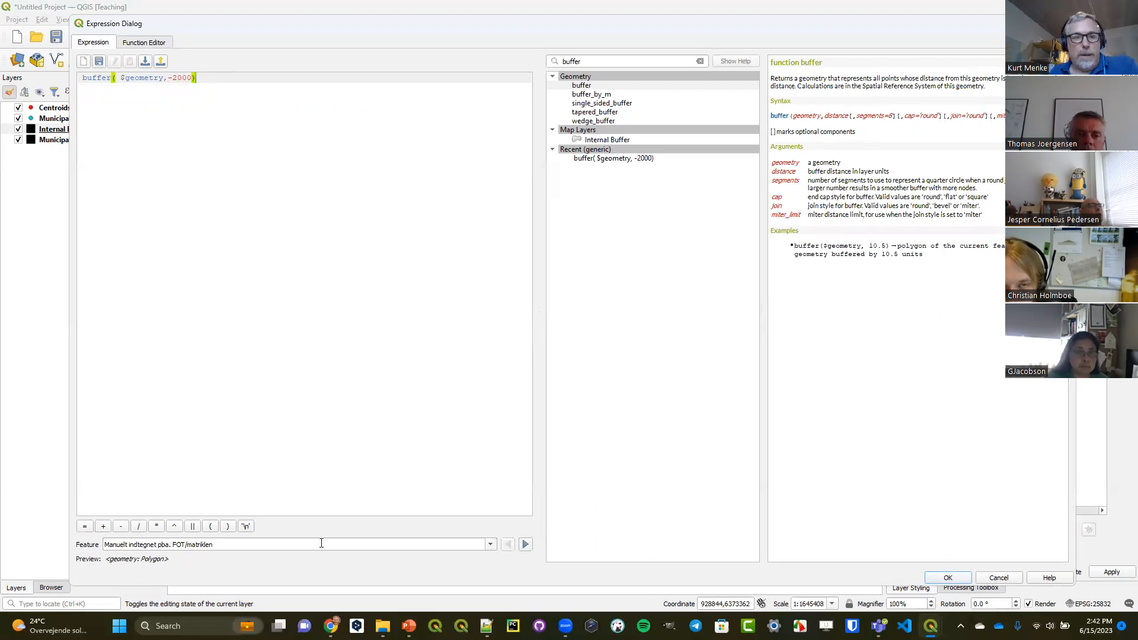
left_click_drag(169, 559, 109, 563)
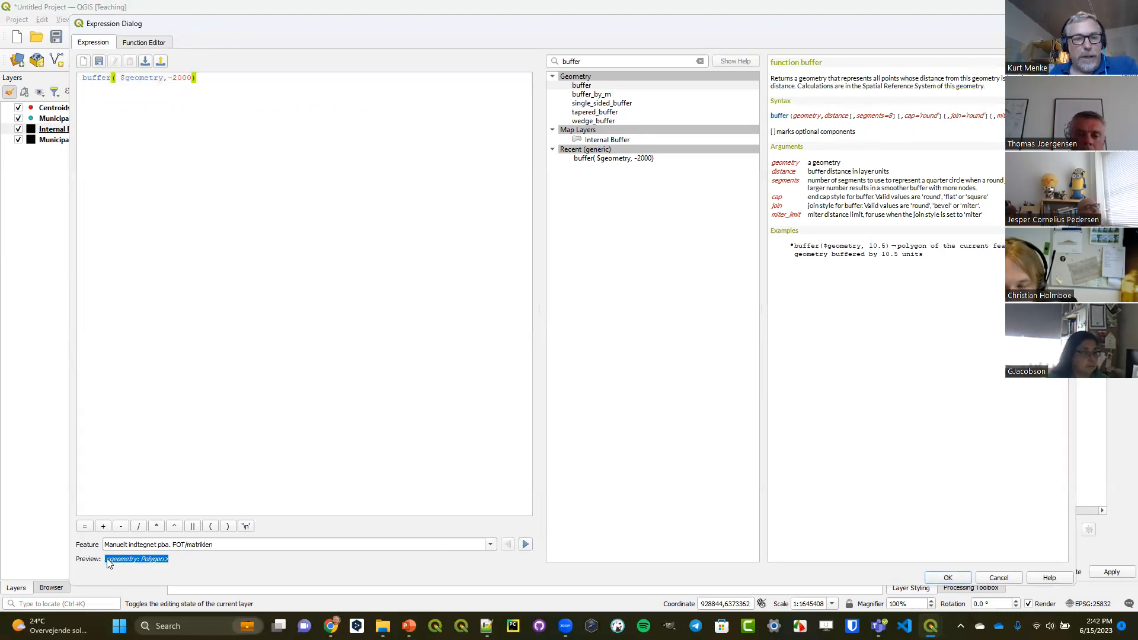
left_click(946, 578)
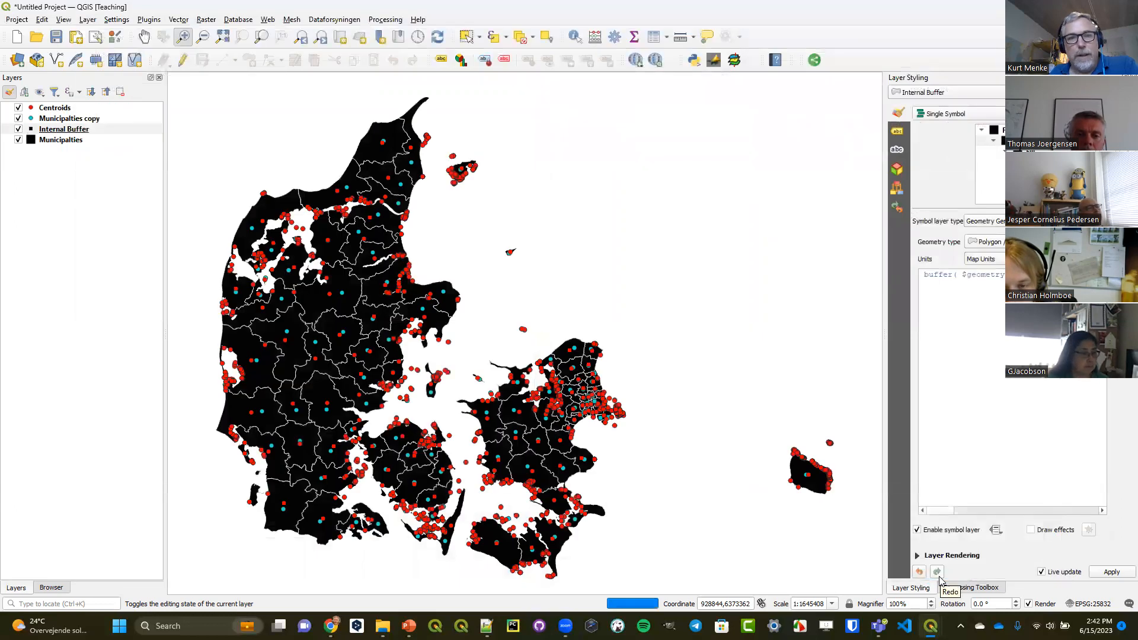
Change the simple fill colour of the Internal Buffer layer's geometry generator to yellow
left_click(989, 162)
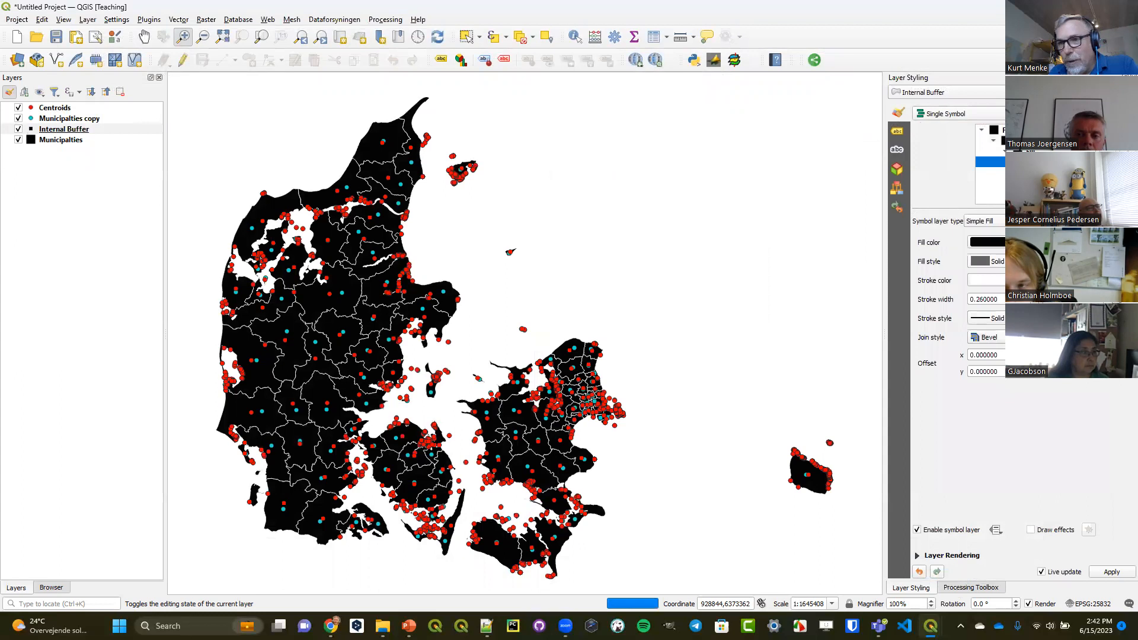
left_click(1076, 242)
left_click_drag(1068, 320, 1050, 282)
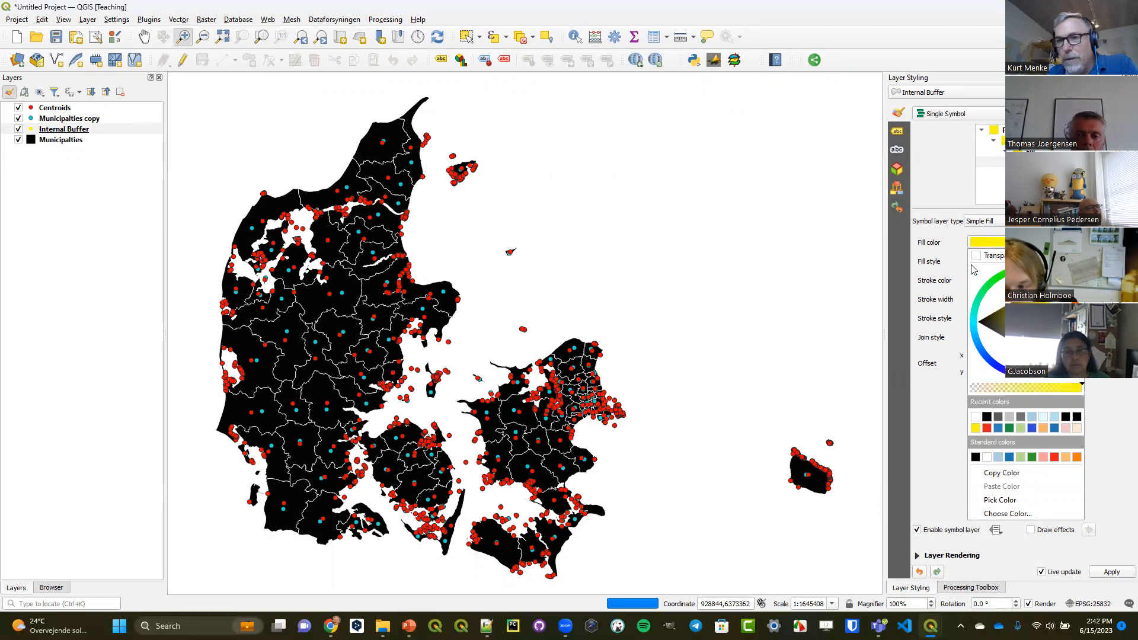
left_click(935, 163)
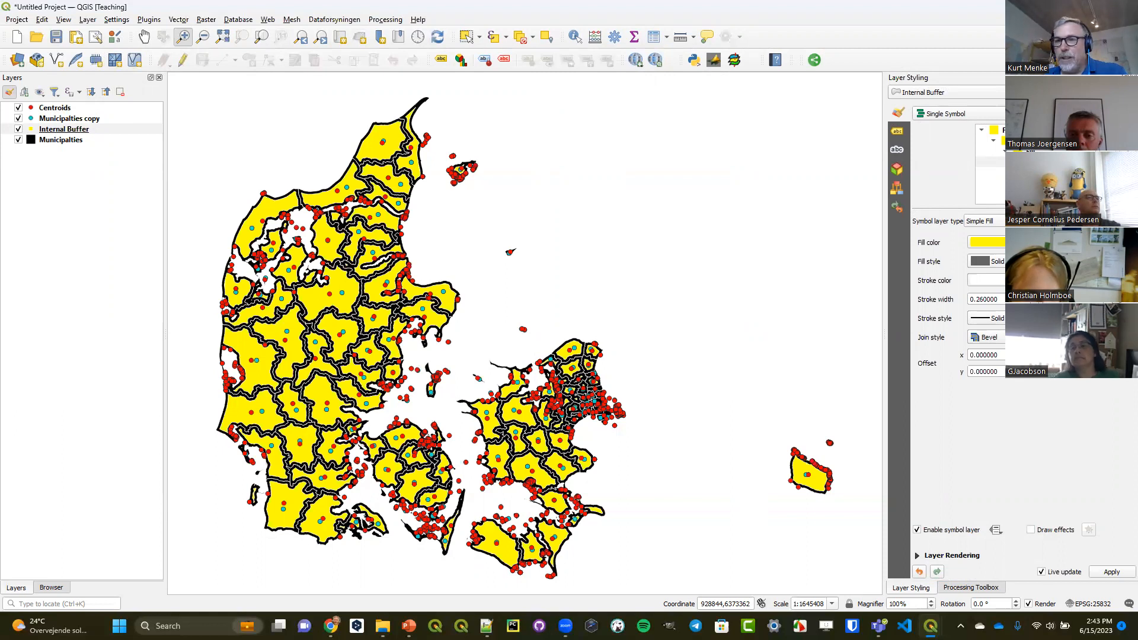
Reopen the Internal Buffer expression, search the buffer functions, read the wedge_buffer help and close the expression unchanged
left_click(987, 141)
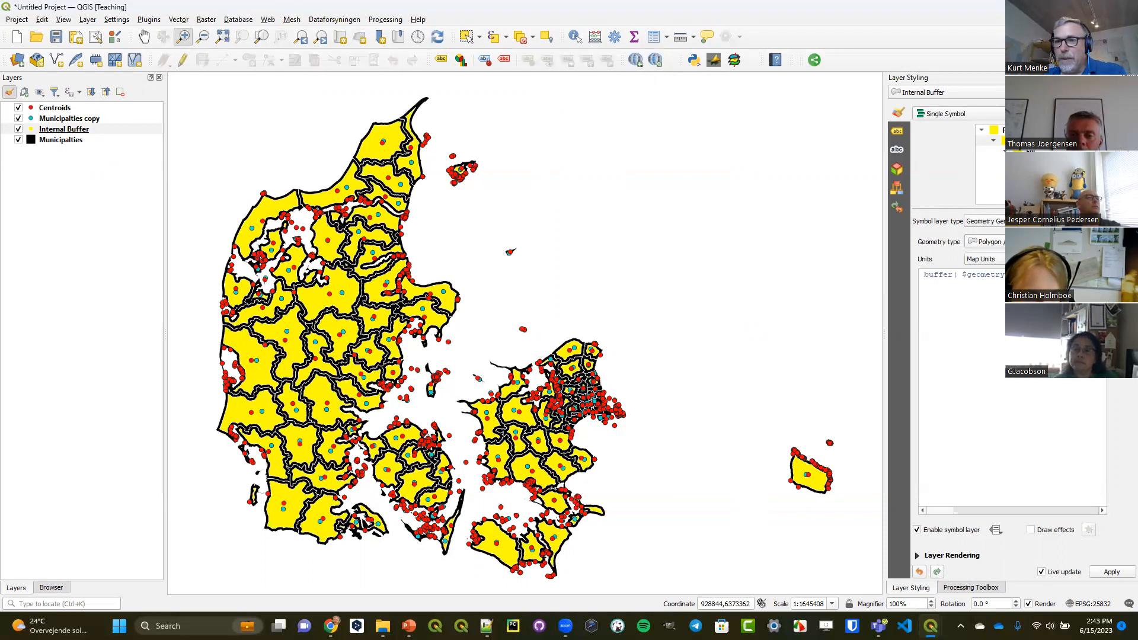
left_click(1114, 274)
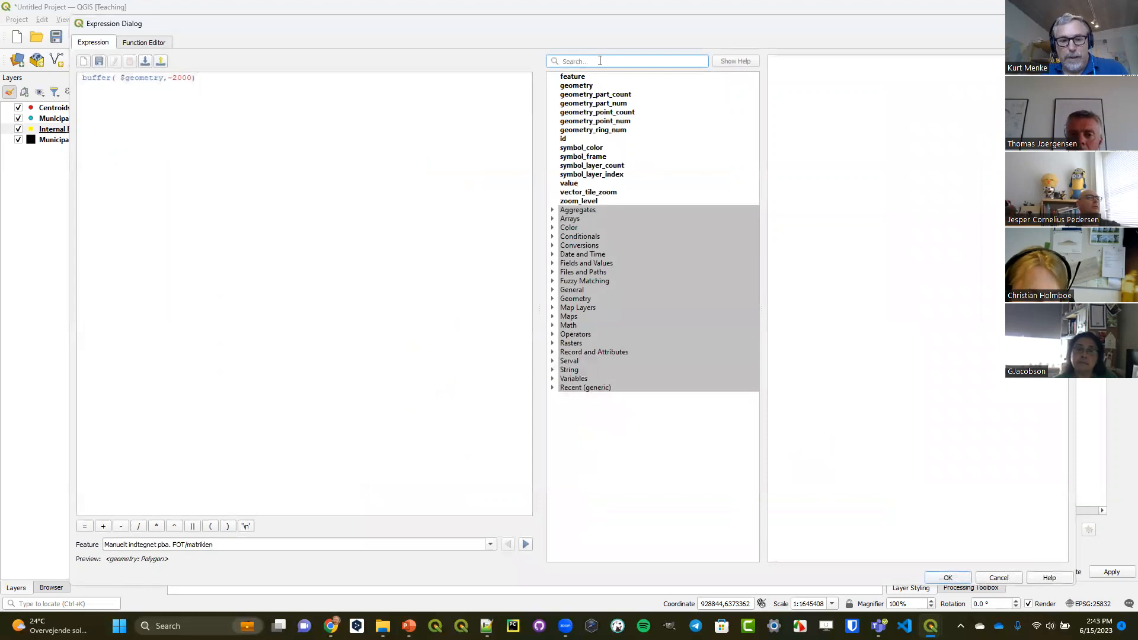
type("buffer")
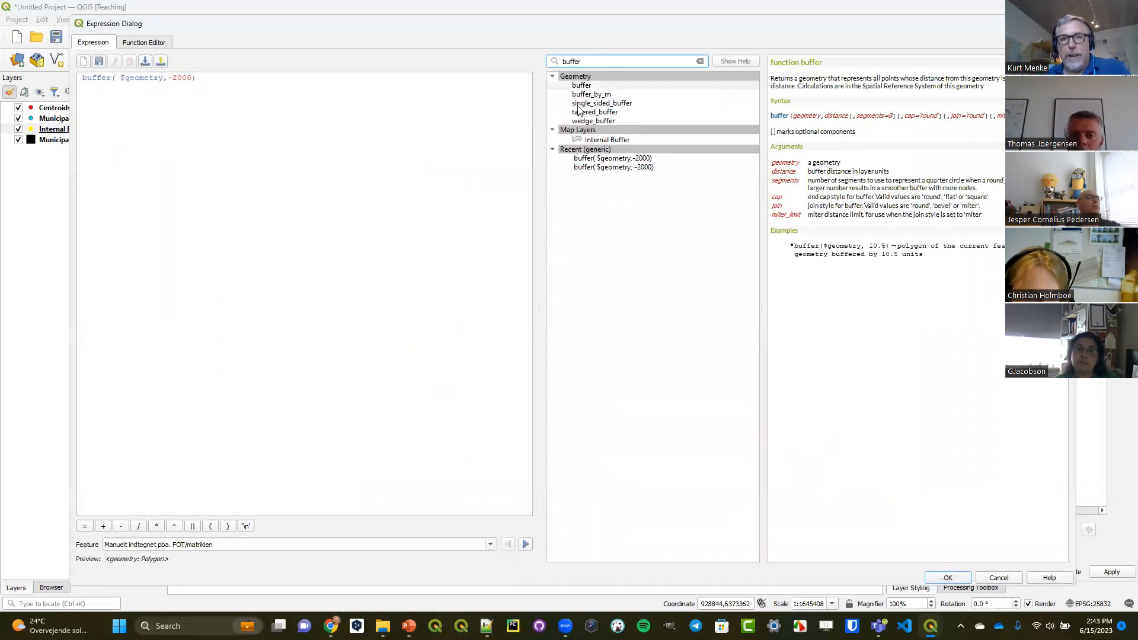
left_click(605, 119)
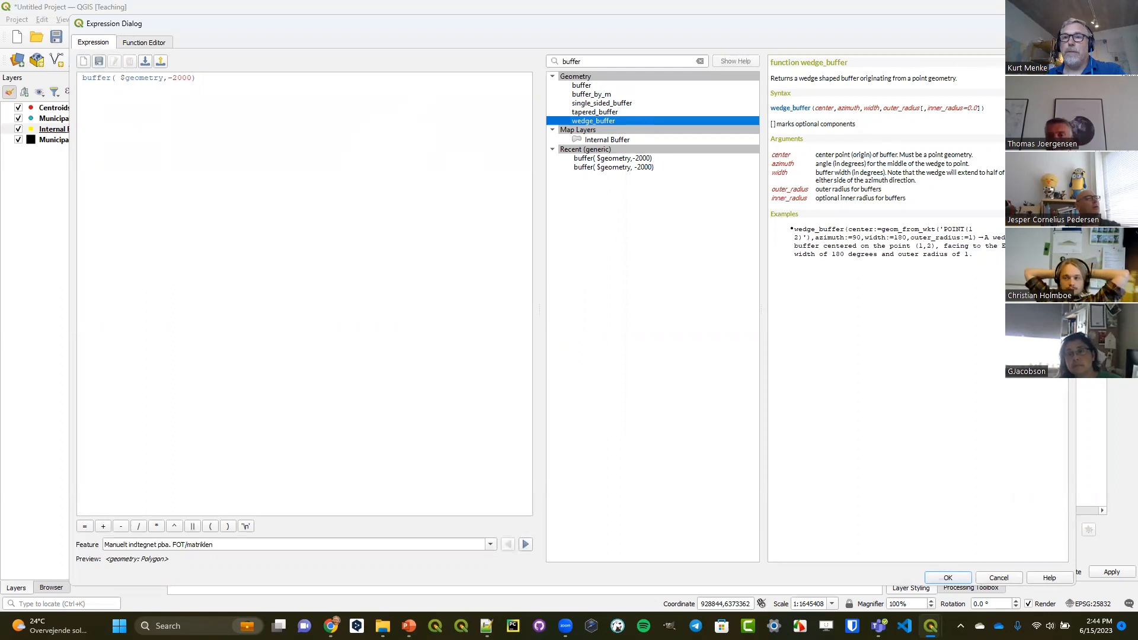
key("Return")
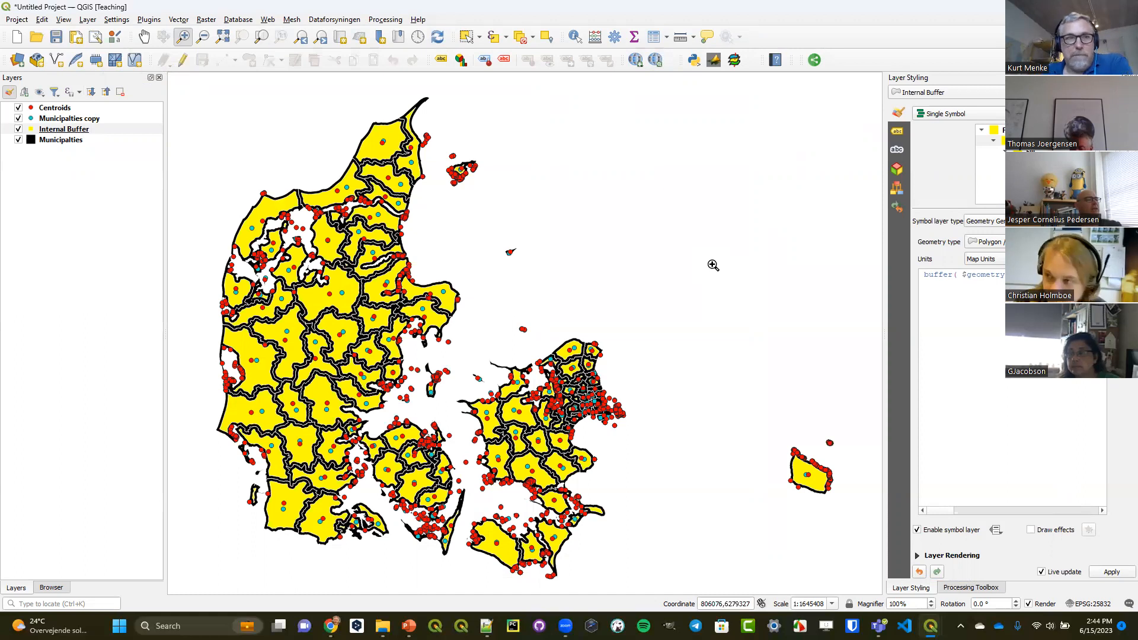
Examine the Centroids layer's geometry generator settings and the available renderer types, keeping Single Symbol
left_click(98, 127)
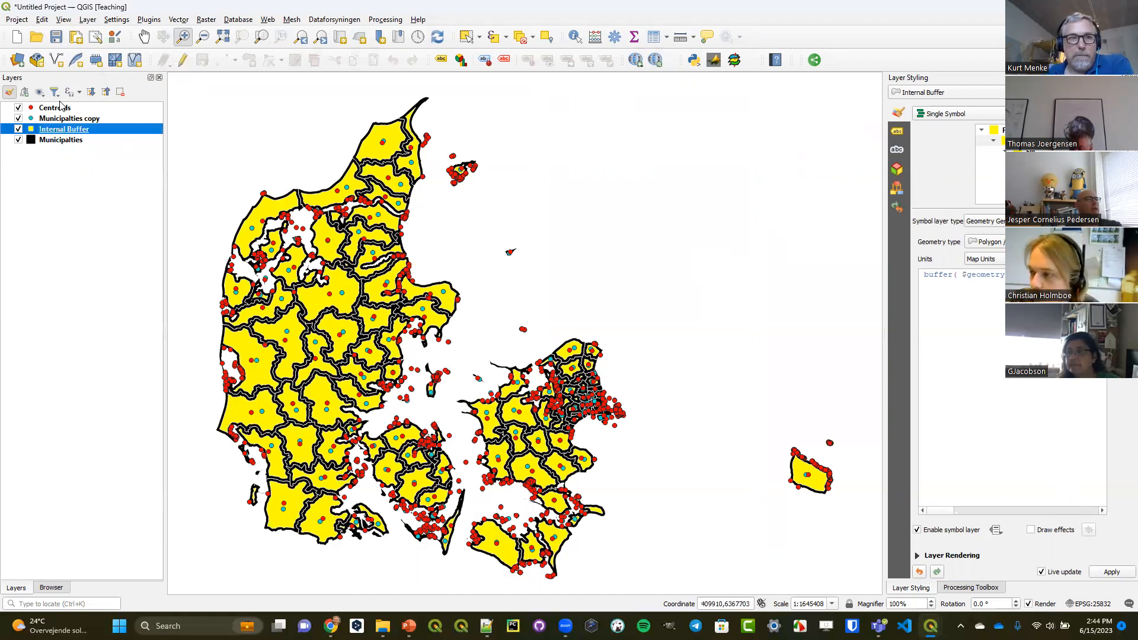
left_click(66, 108)
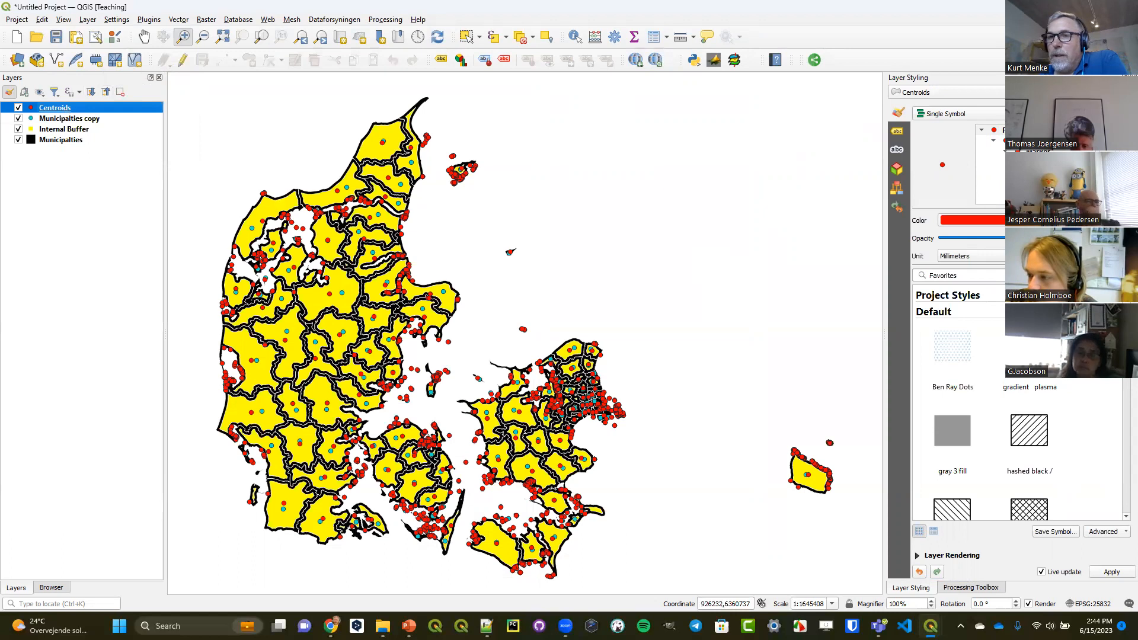
left_click(1001, 140)
left_click(954, 114)
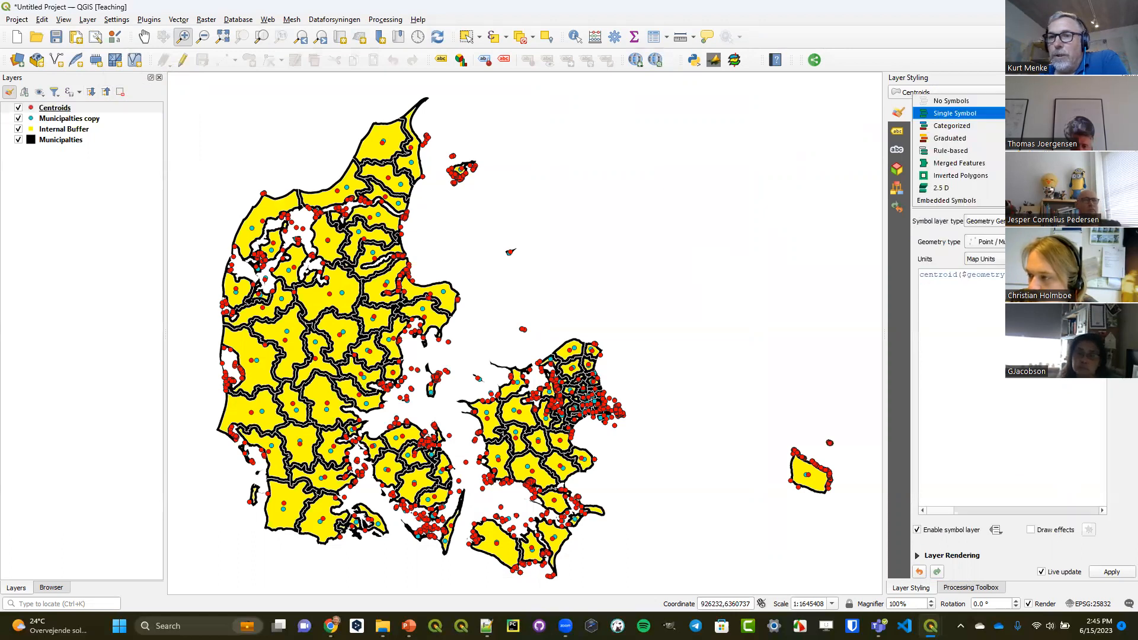
key("Return")
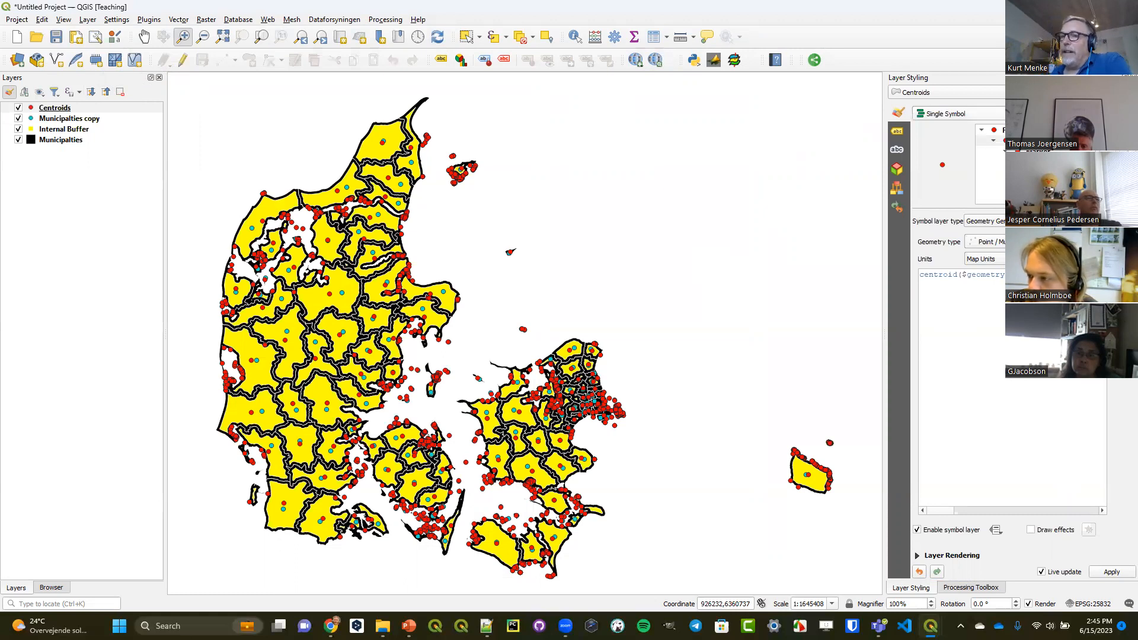
left_click(973, 114)
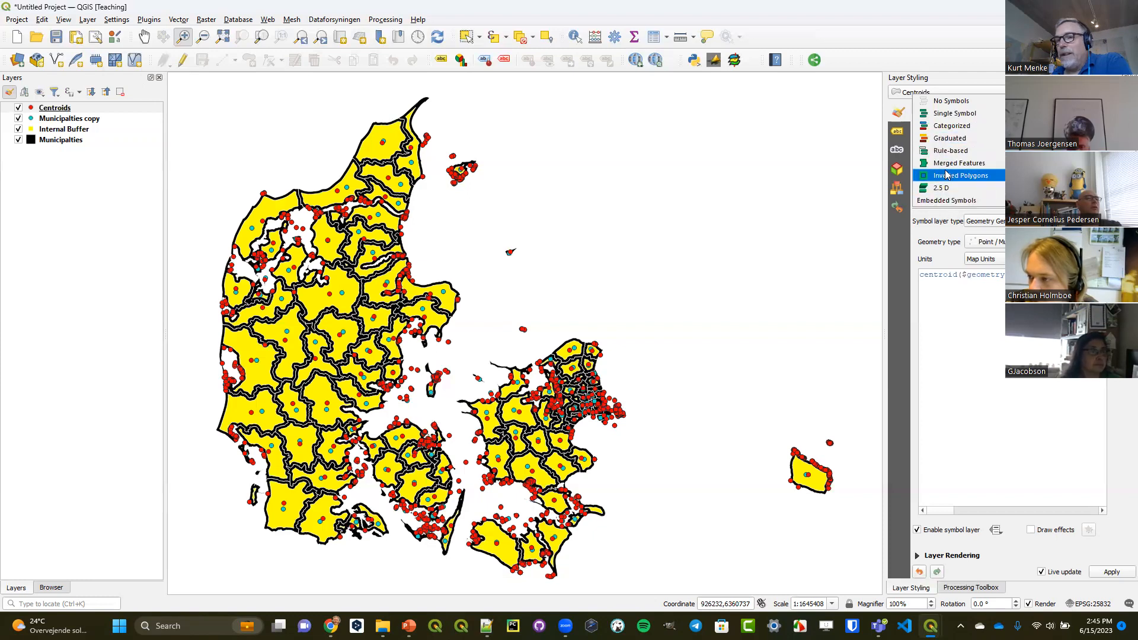
left_click(987, 36)
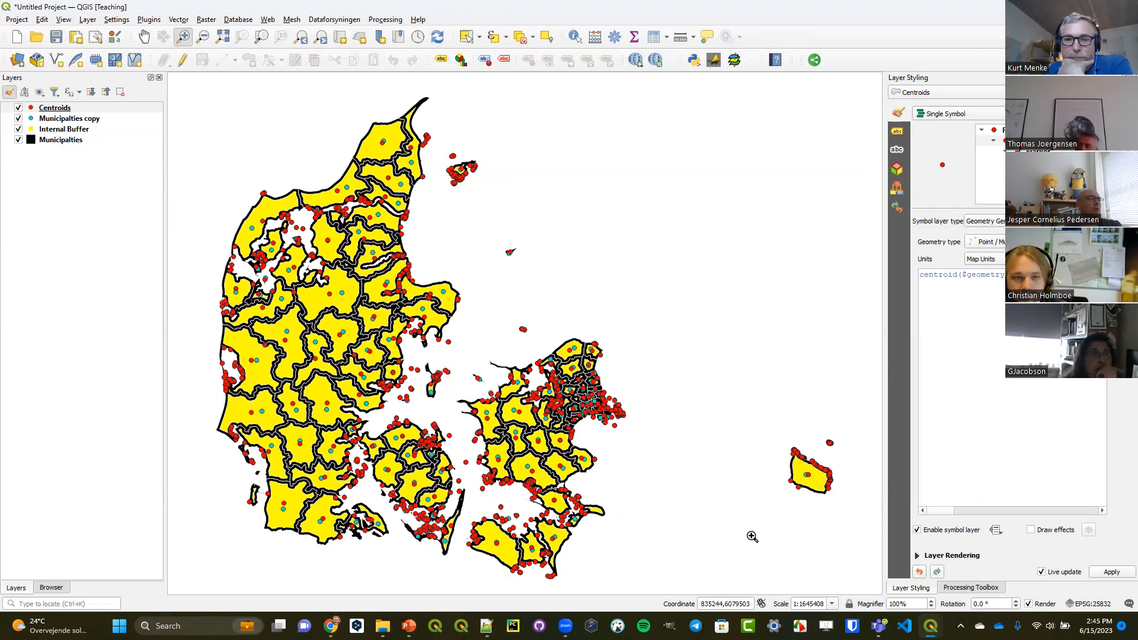
Search the processing algorithms for centroi, highlight Centroids and Pole of inaccessibility, and clear the search
left_click(967, 587)
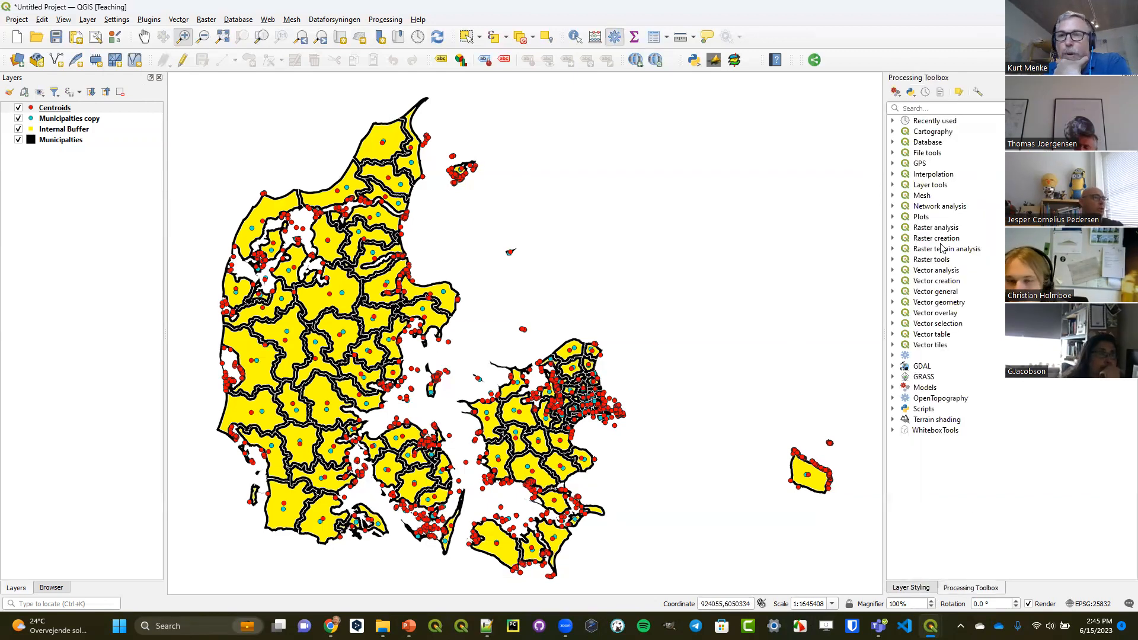
left_click(941, 107)
type("centroi")
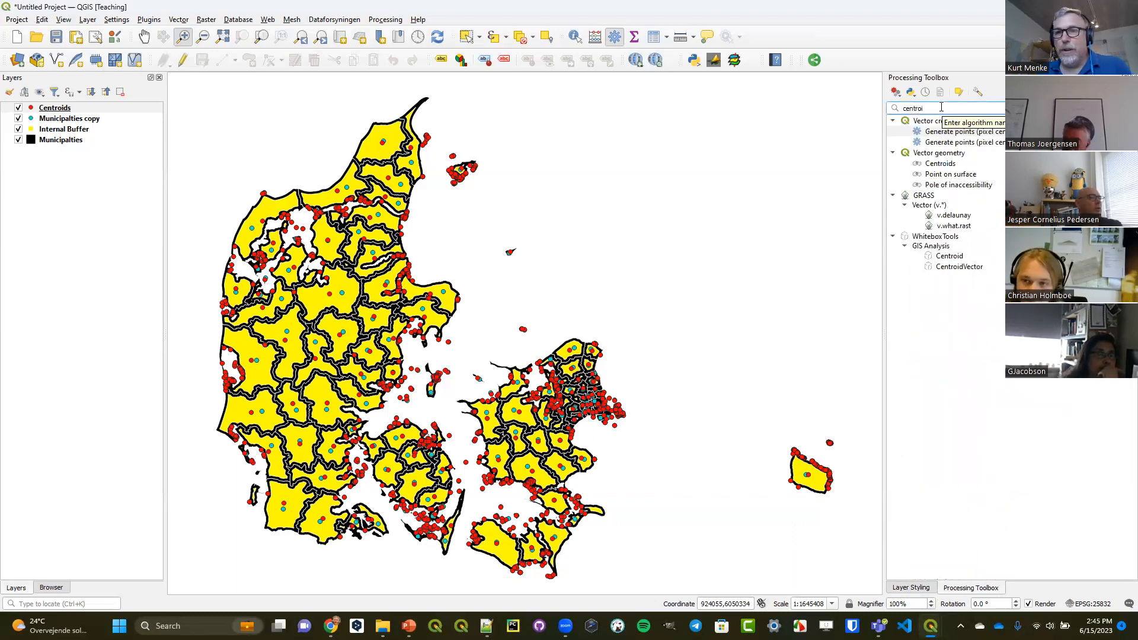
left_click(939, 164)
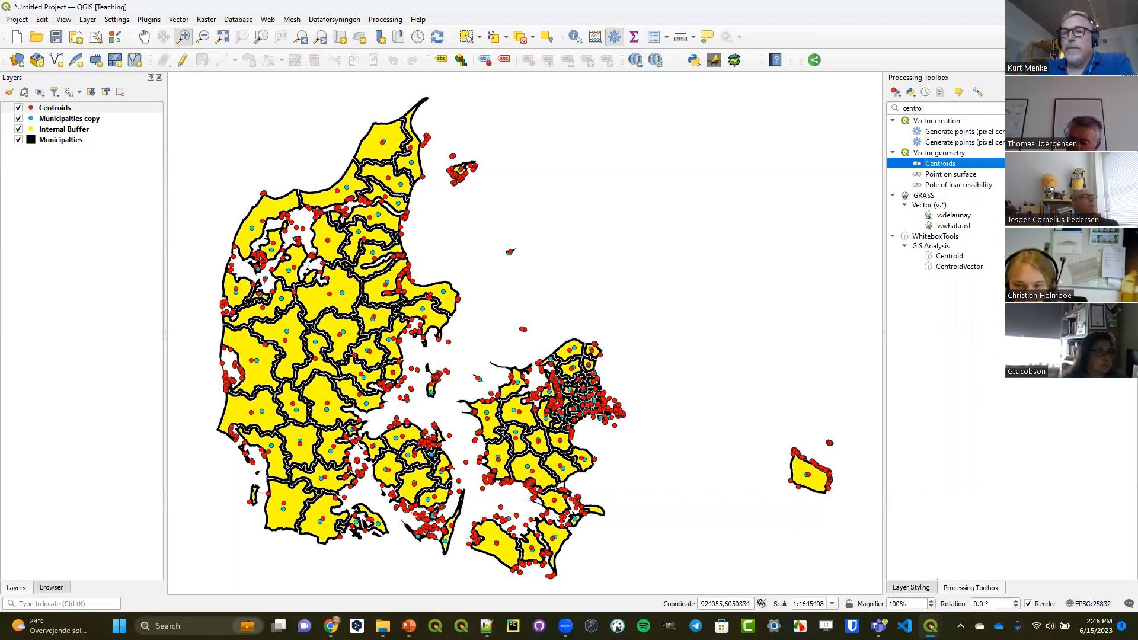
left_click(984, 185)
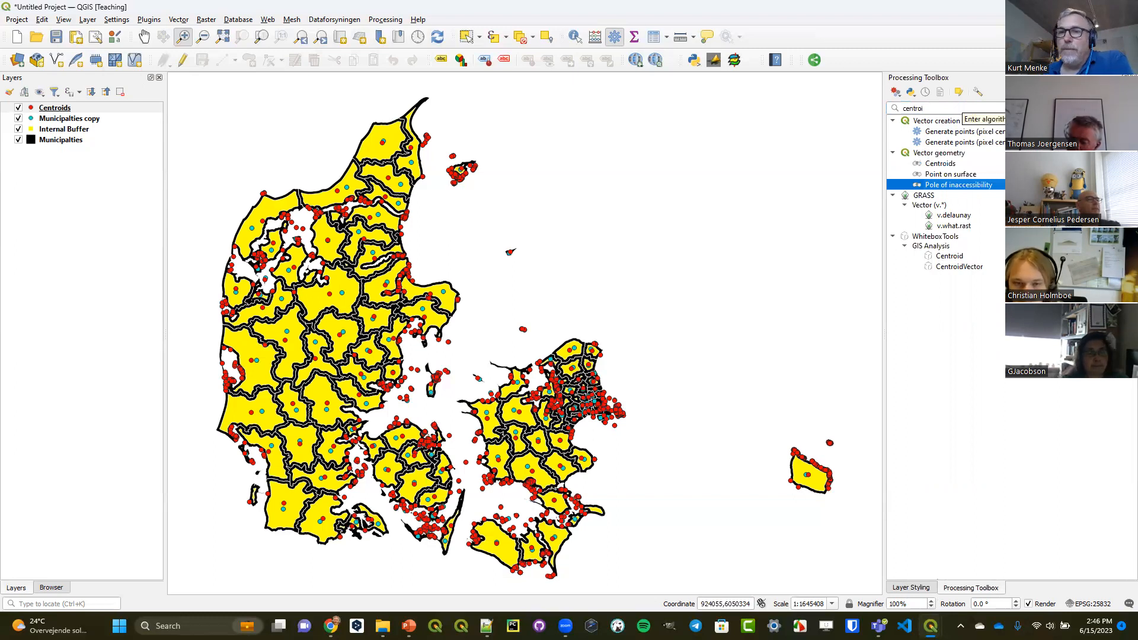
left_click(1011, 108)
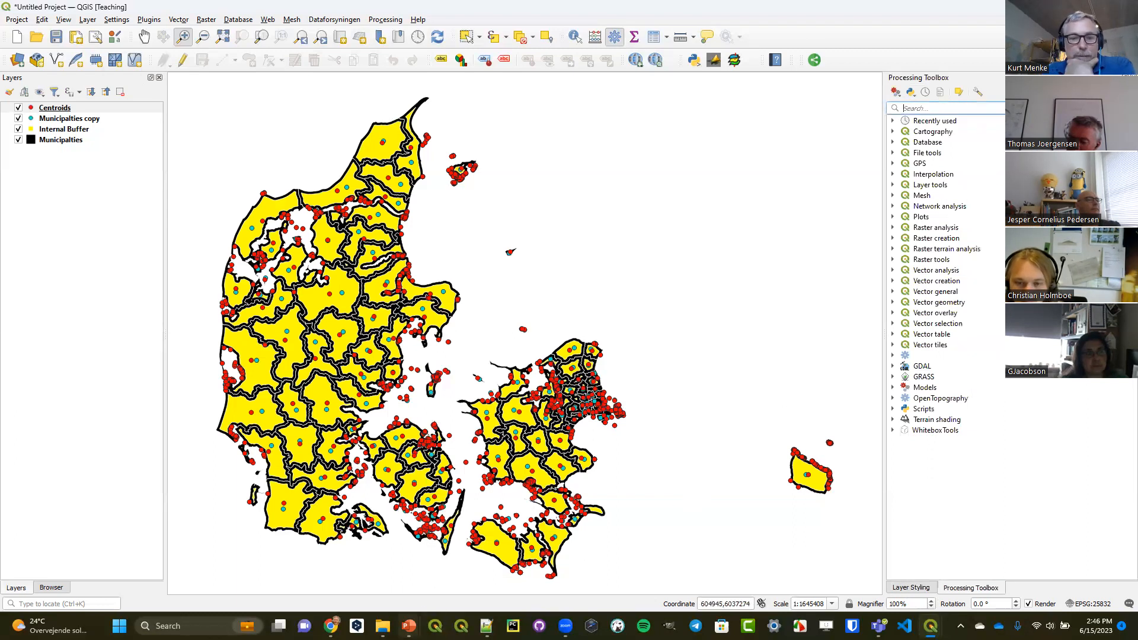
Switch to the PowerPoint deck and start the slide show from slide 44, Geometry Generator Example
mouse_move(409, 626)
left_click(350, 569)
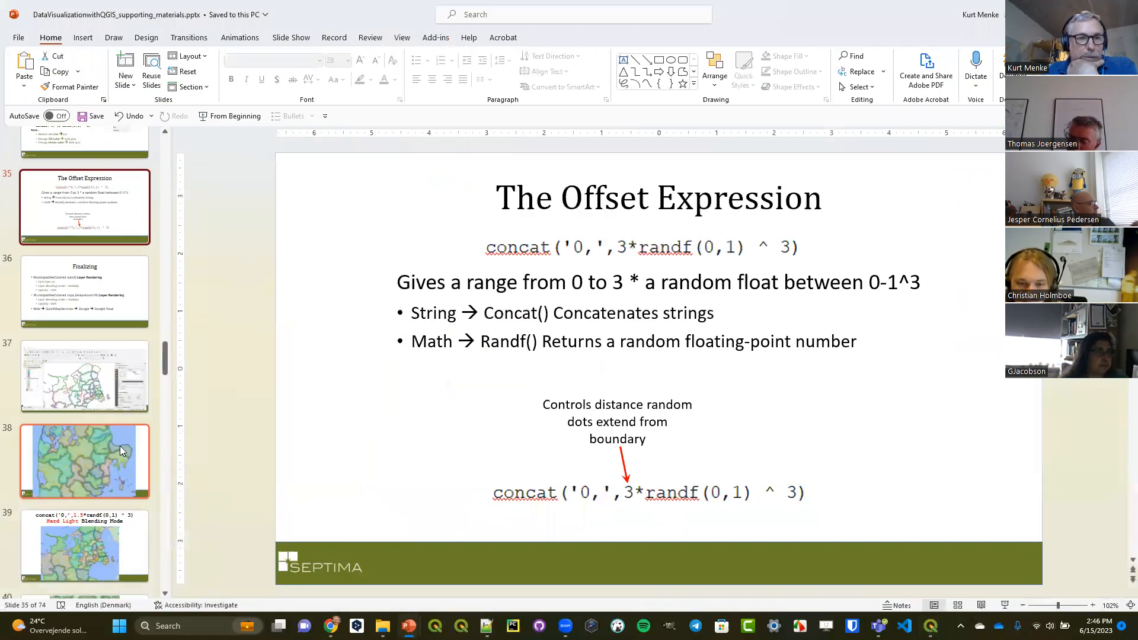
scroll(99, 436, "down", 7)
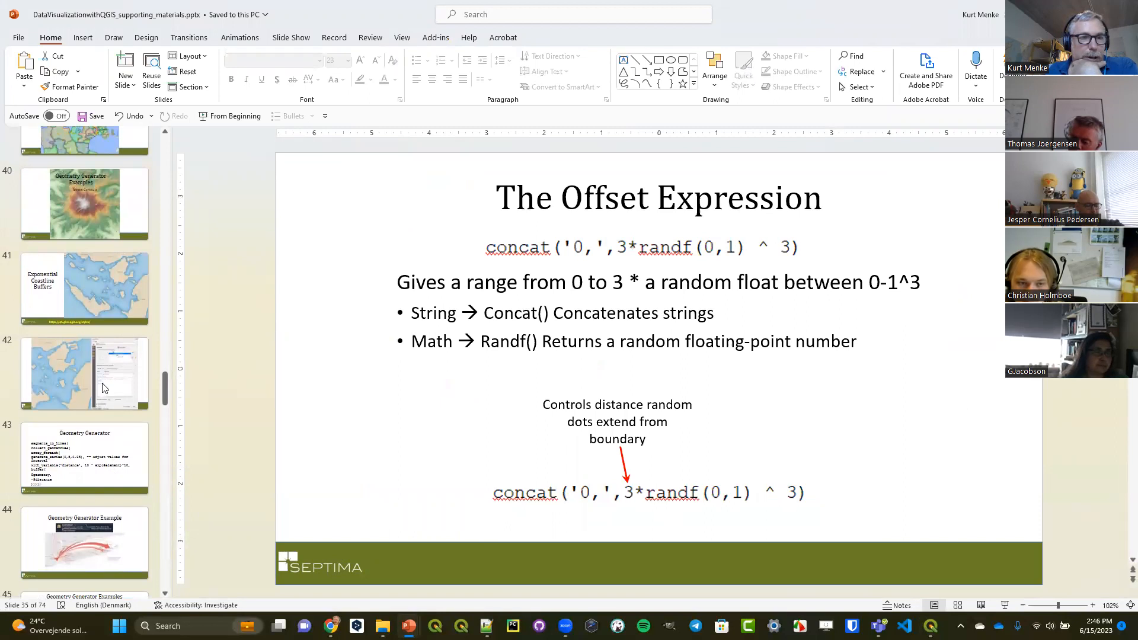
left_click(100, 514)
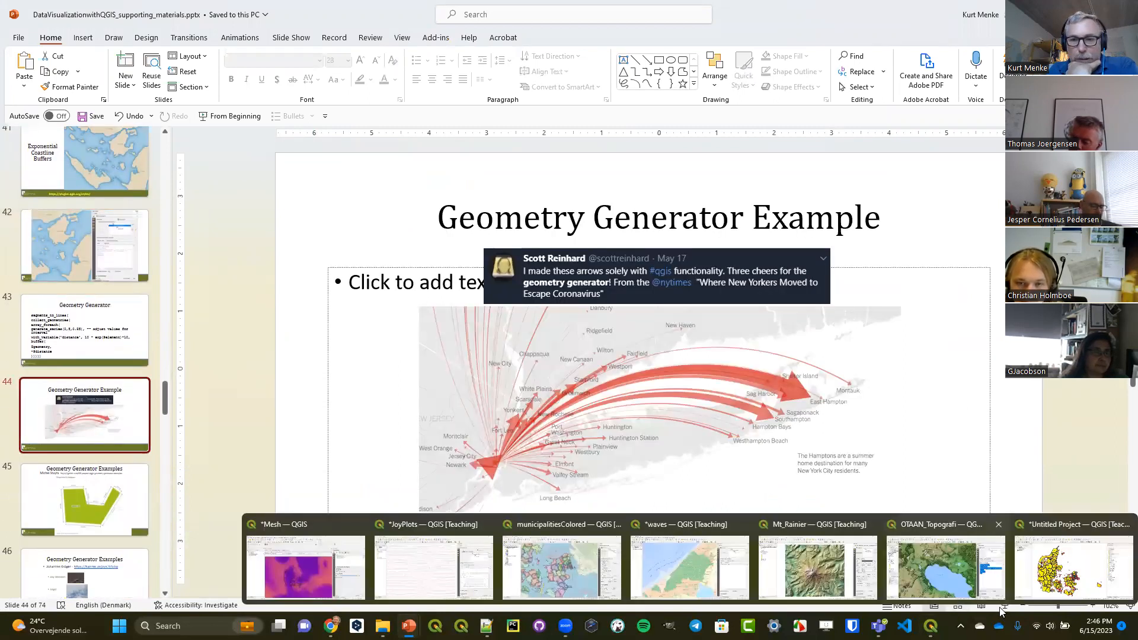
left_click(1005, 605)
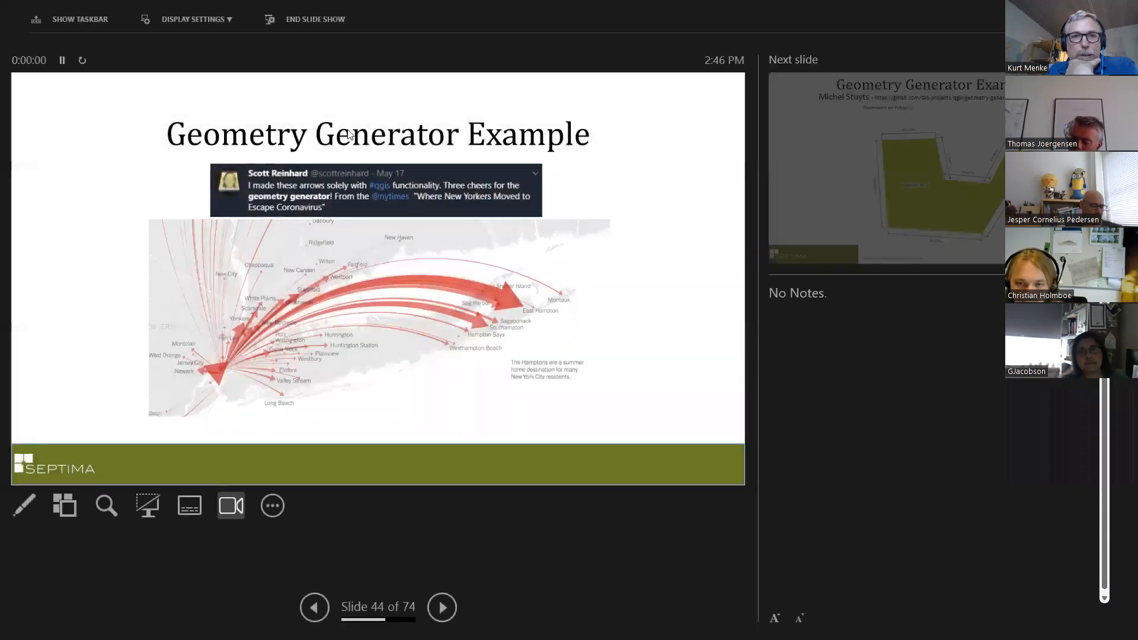
Swap the slide show displays so slide 44 shows full screen instead of the presenter view
left_click(177, 18)
left_click(180, 74)
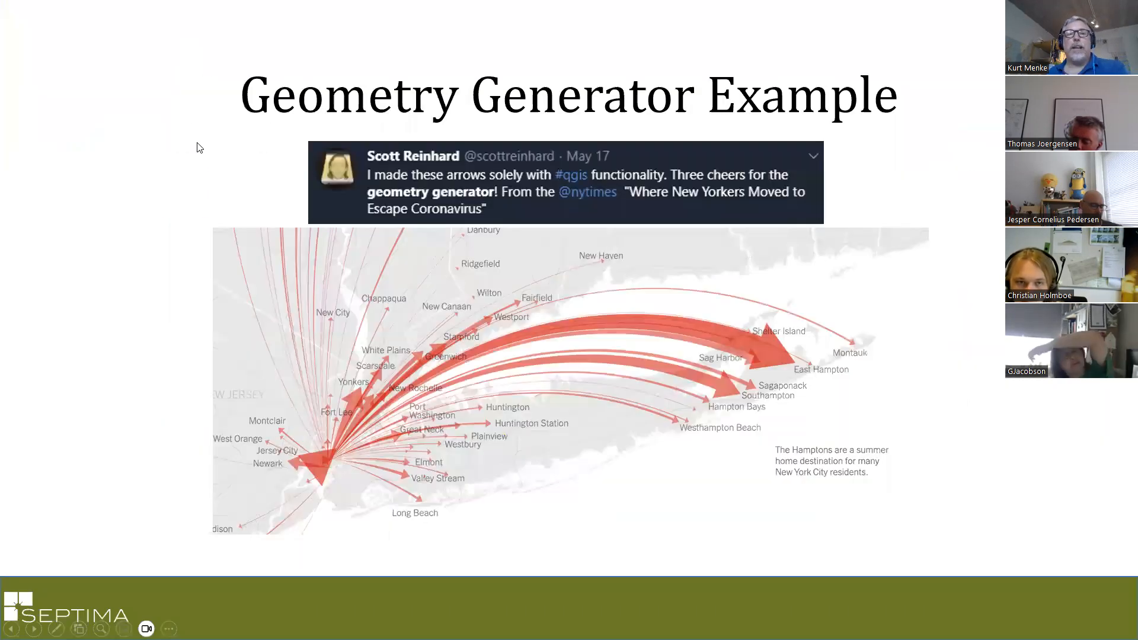
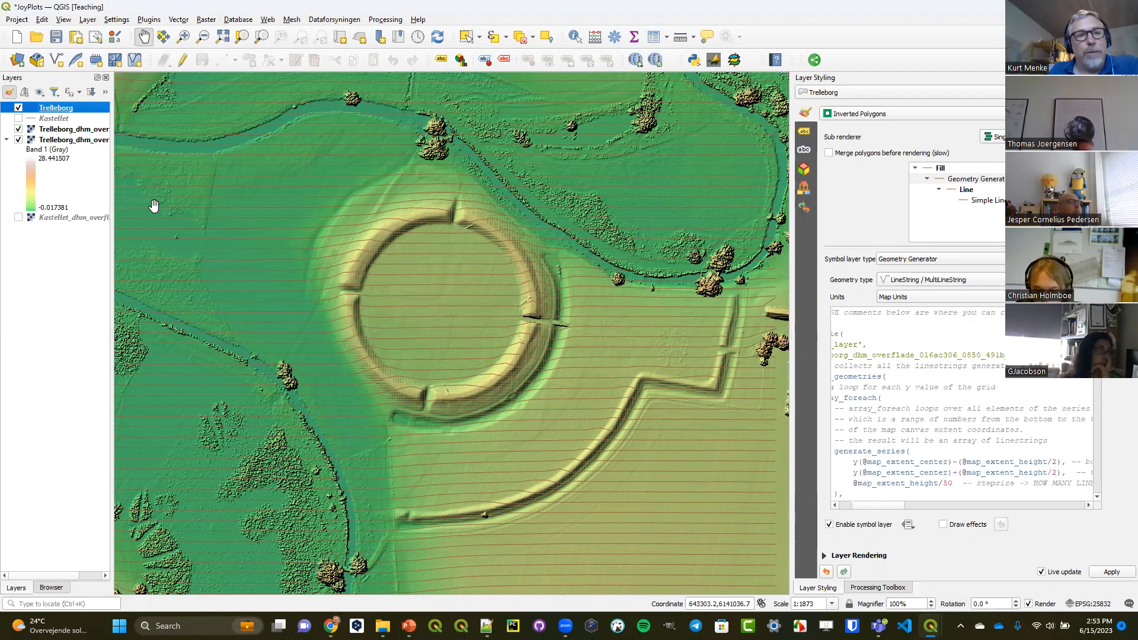
left_click(19, 140)
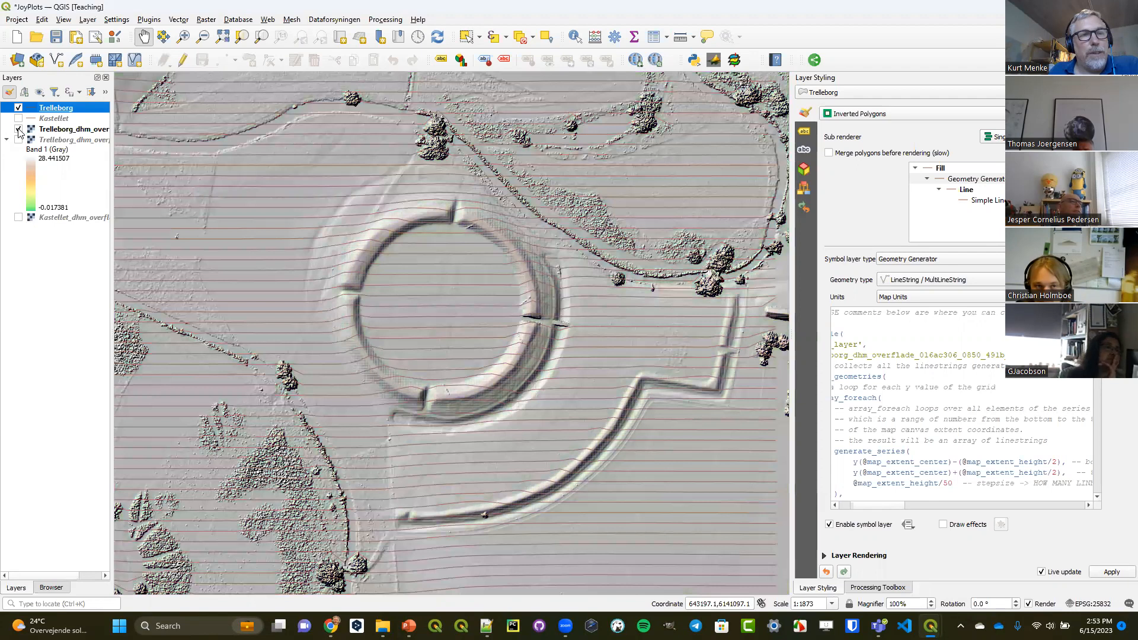
left_click(18, 129)
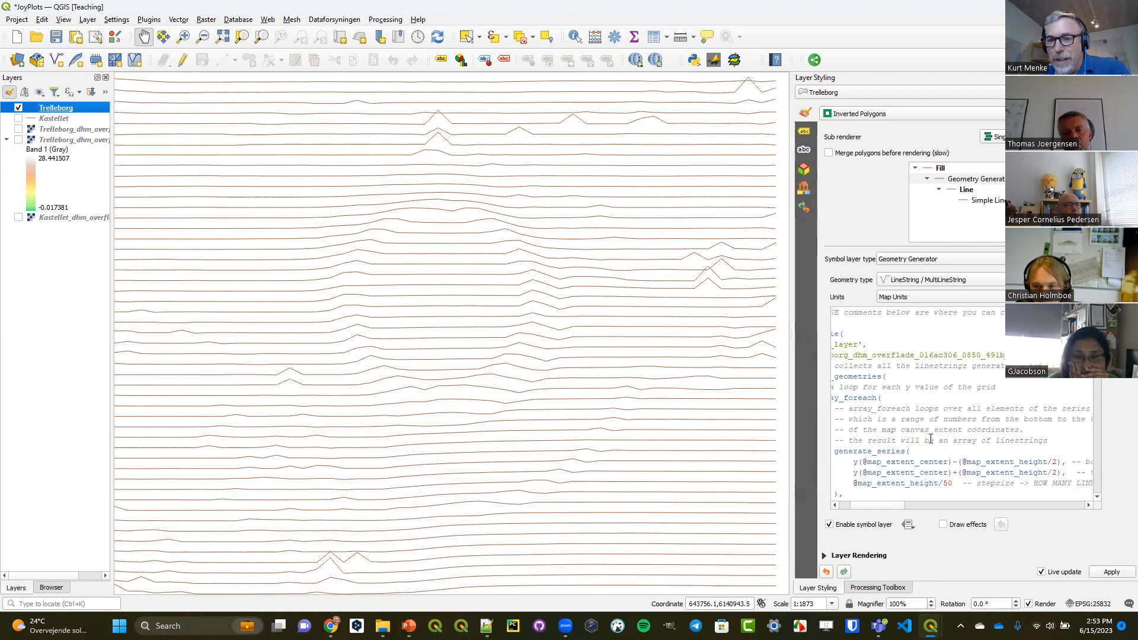
scroll(931, 439, "down", 2)
scroll(953, 416, "up", 2)
left_click(943, 483)
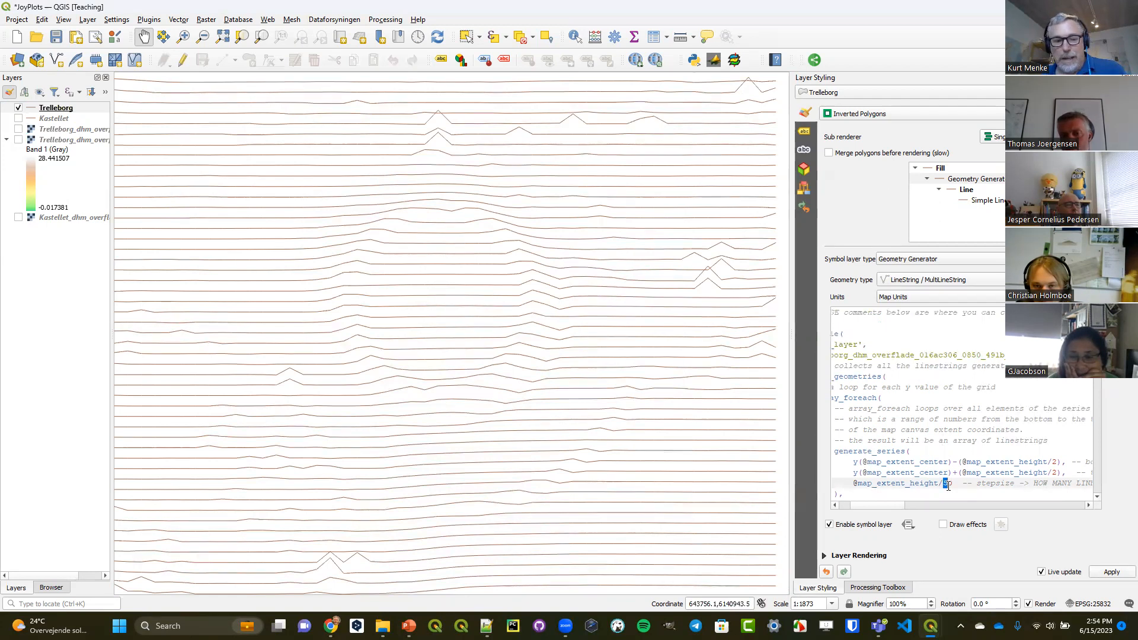
type("300")
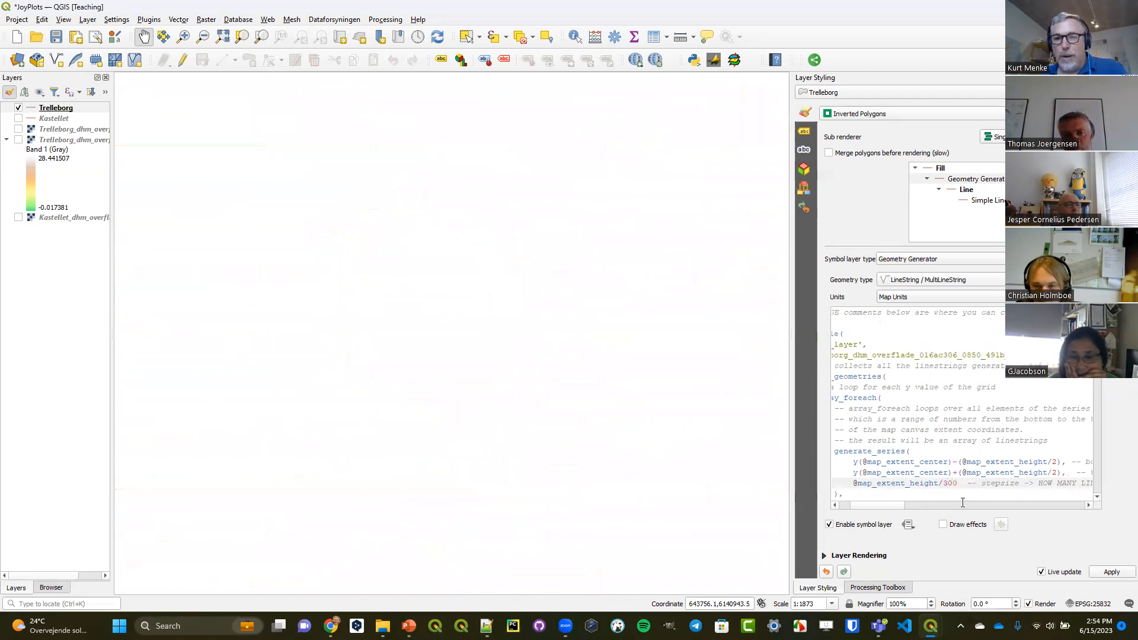
scroll(963, 406, "down", 2)
scroll(963, 406, "down", 8)
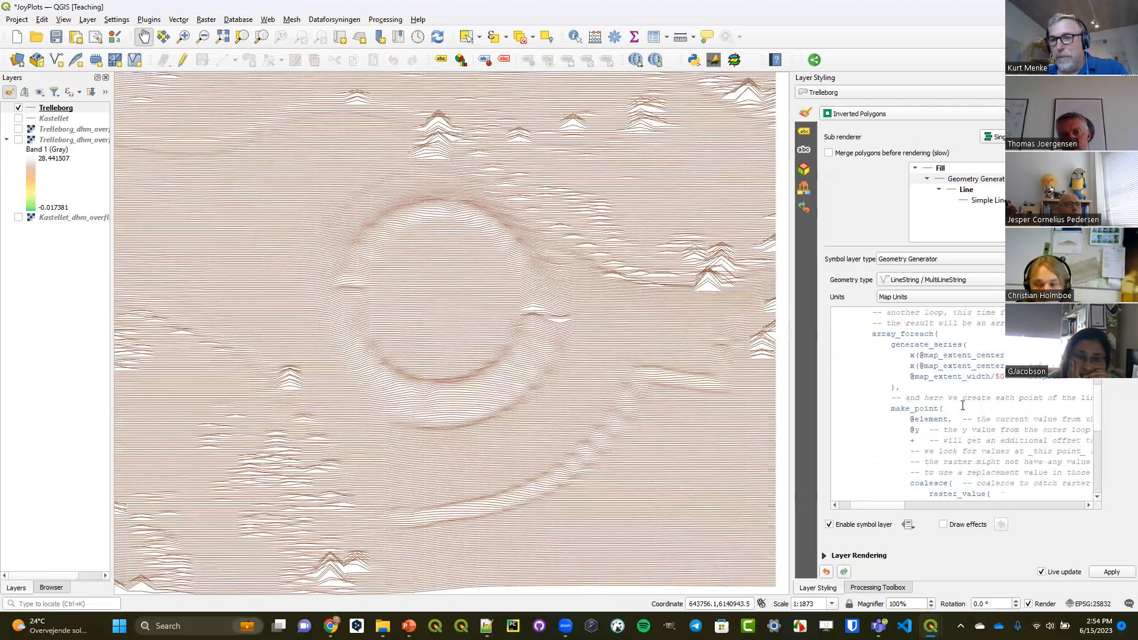
double_click(1002, 377)
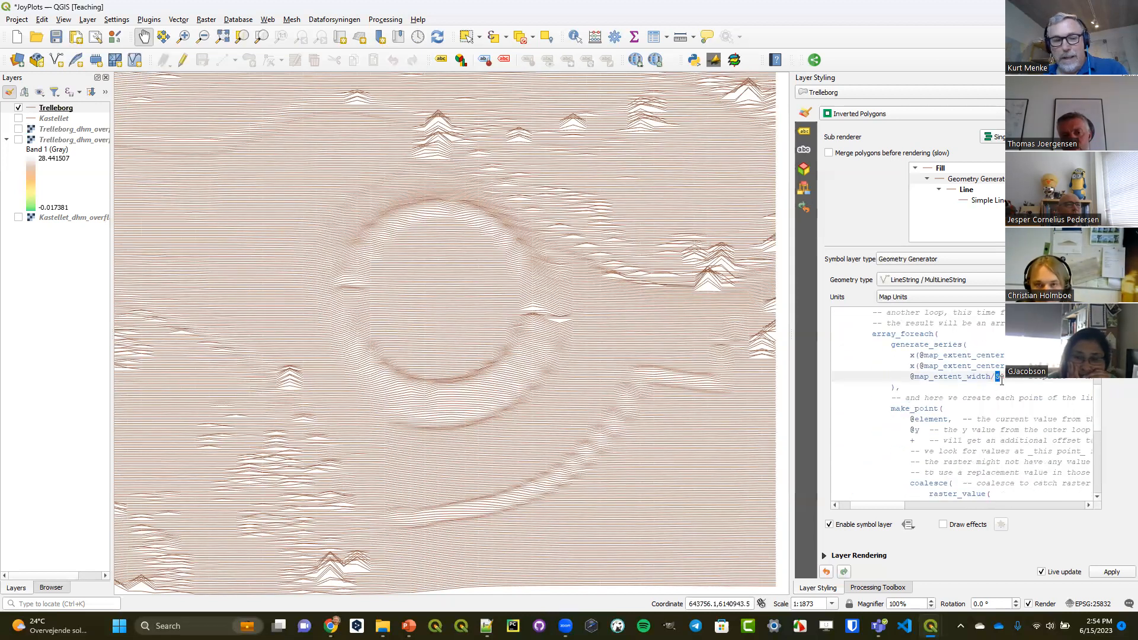
type("40")
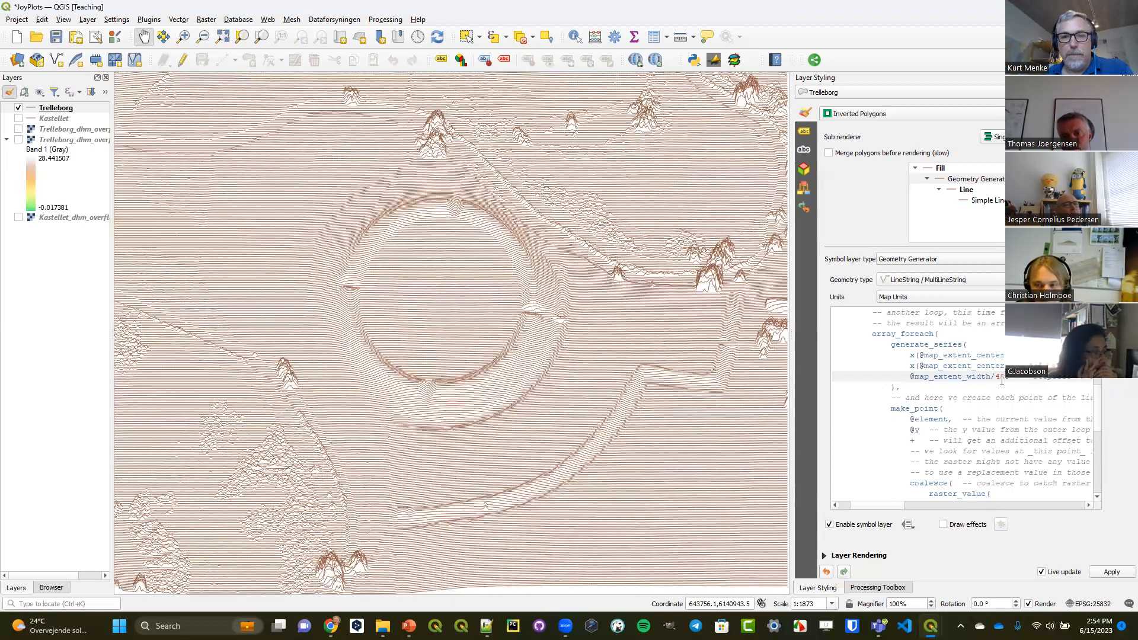
Set the user-defined vertical factor at the end of the Trelleborg expression to 2
scroll(1002, 380, "down", 2)
scroll(990, 366, "down", 6)
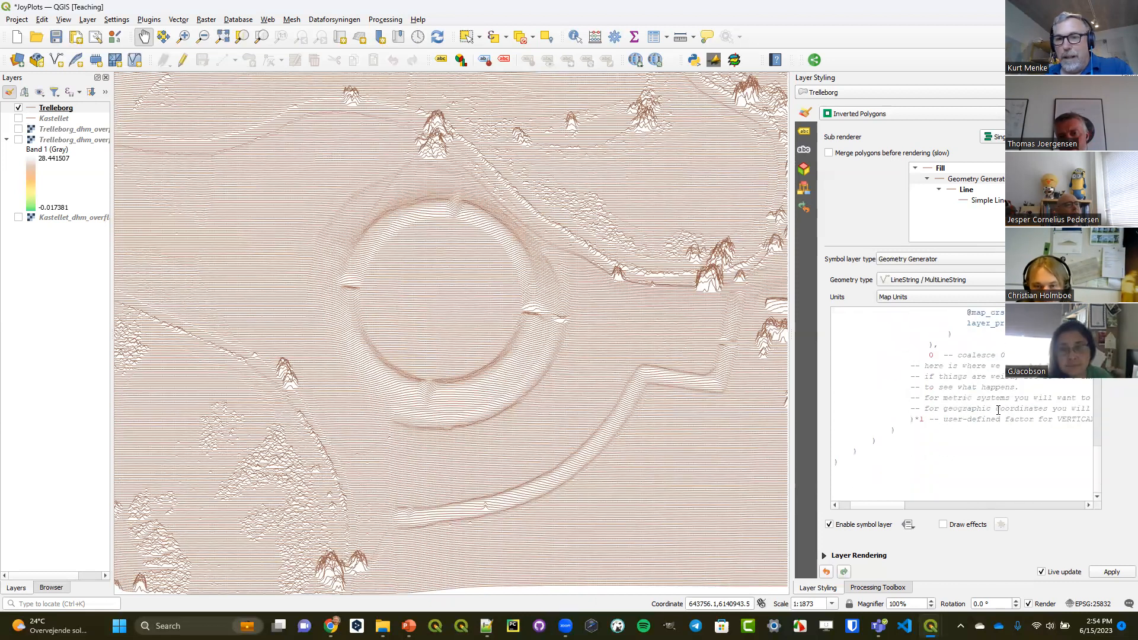
double_click(922, 419)
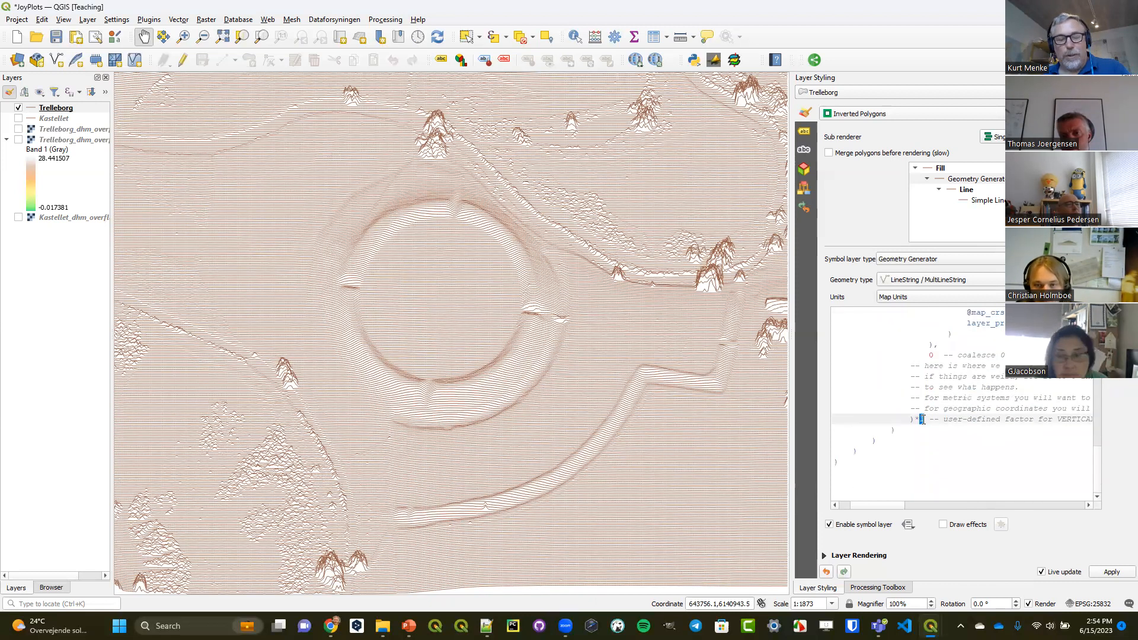
type("2")
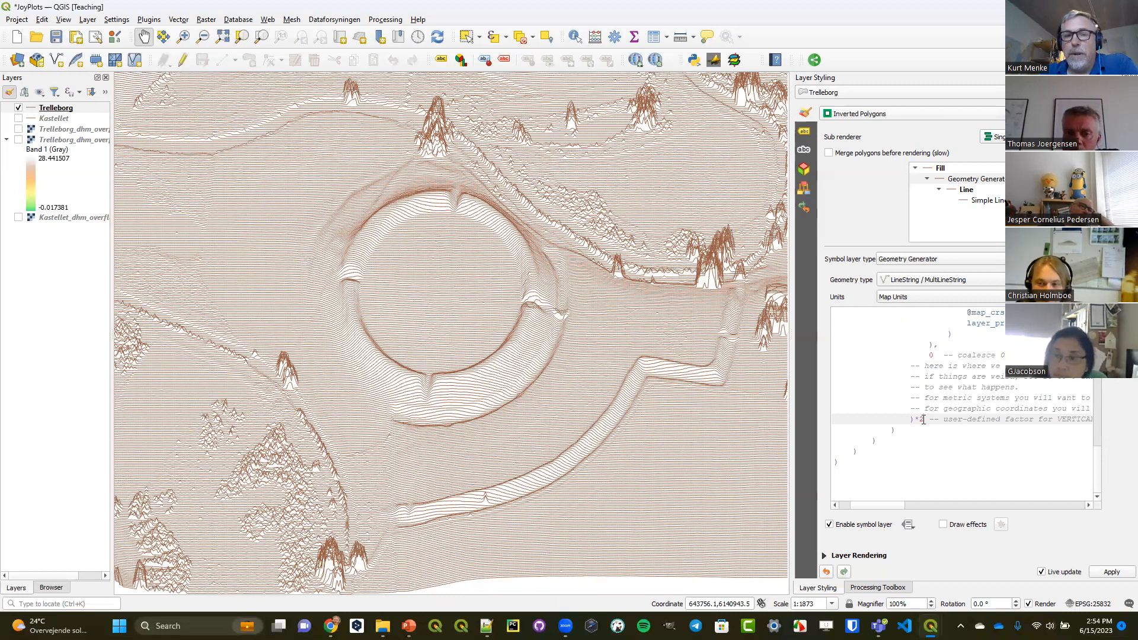
Review the Trelleborg expression up to its raster_layer variable, open it in the Expression Dialog and list the project's map layers
scroll(960, 408, "up", 10)
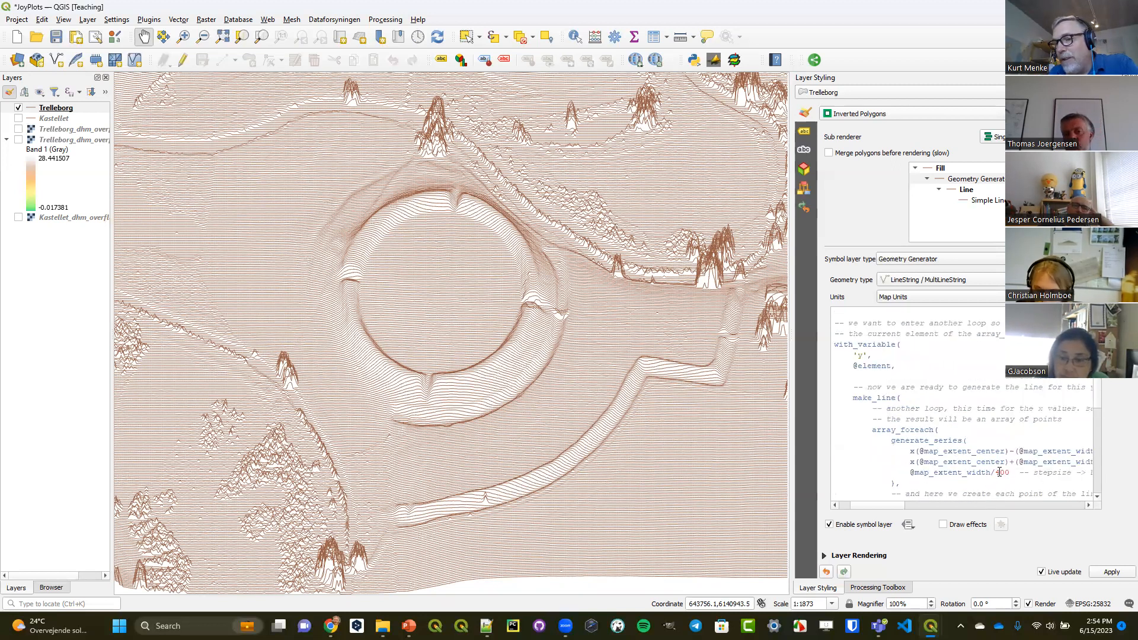
scroll(961, 452, "up", 3)
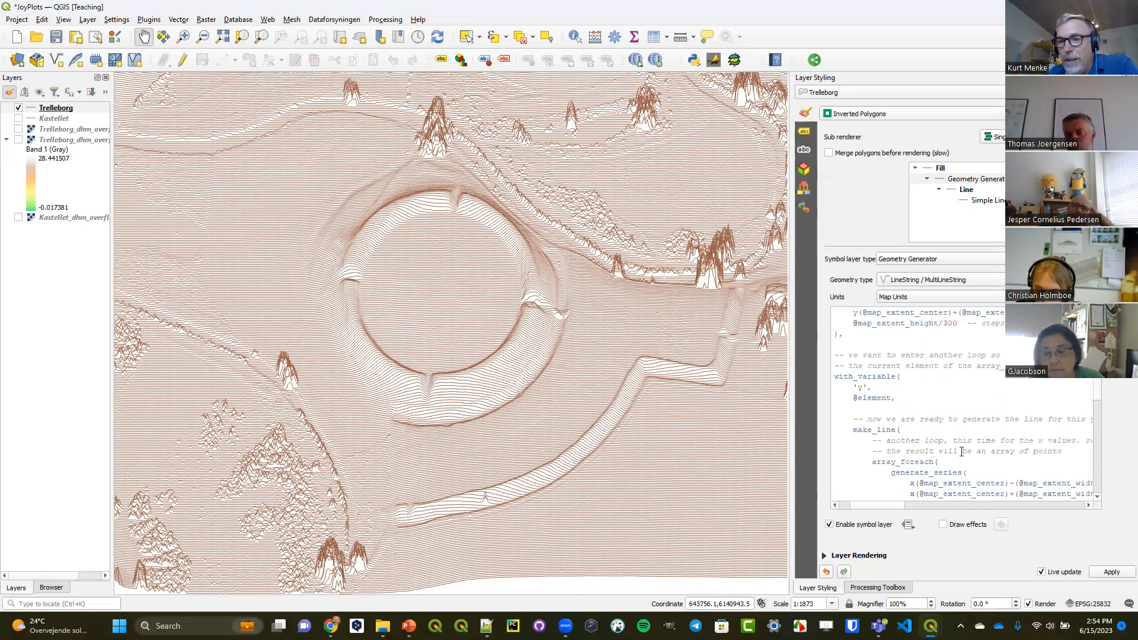
scroll(961, 452, "up", 2)
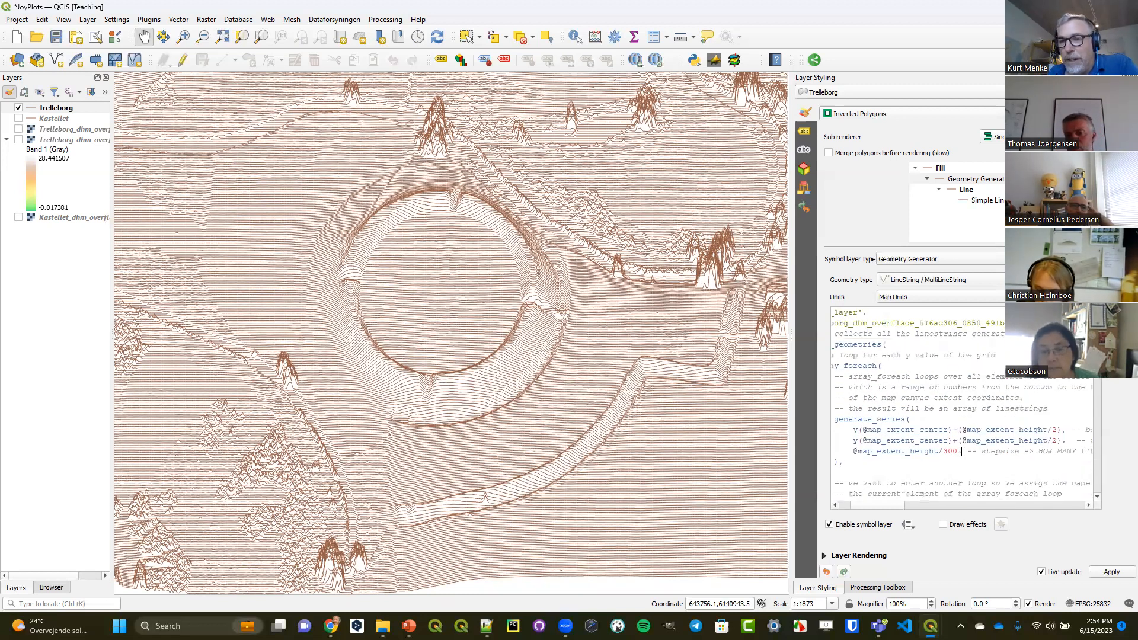
scroll(962, 452, "up", 1)
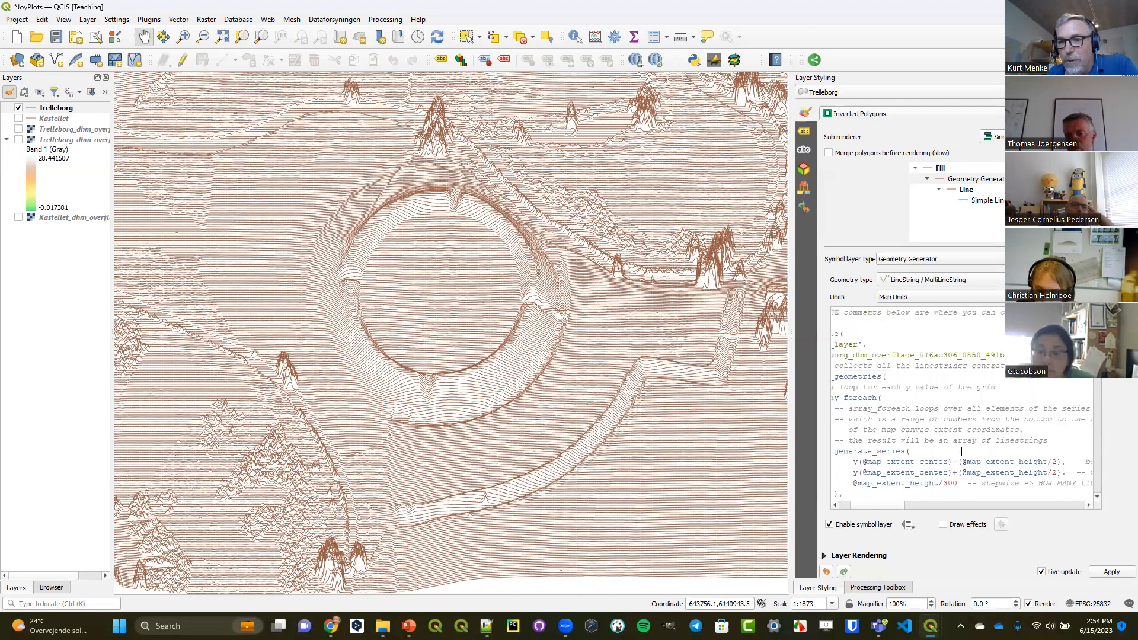
left_click_drag(896, 507, 859, 508)
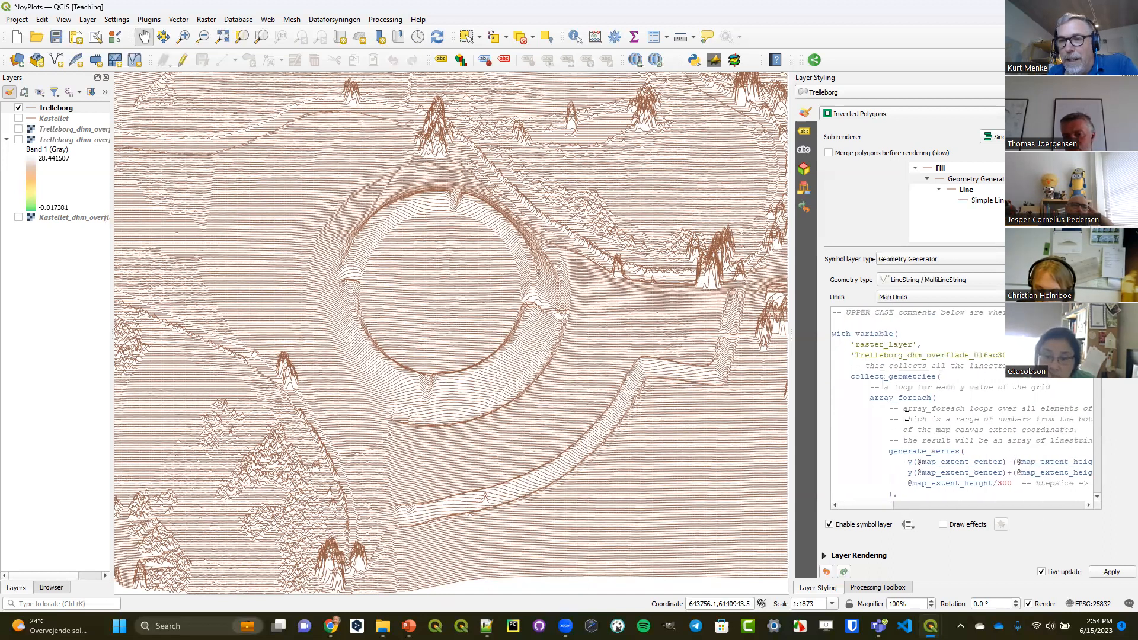
left_click_drag(858, 356, 912, 366)
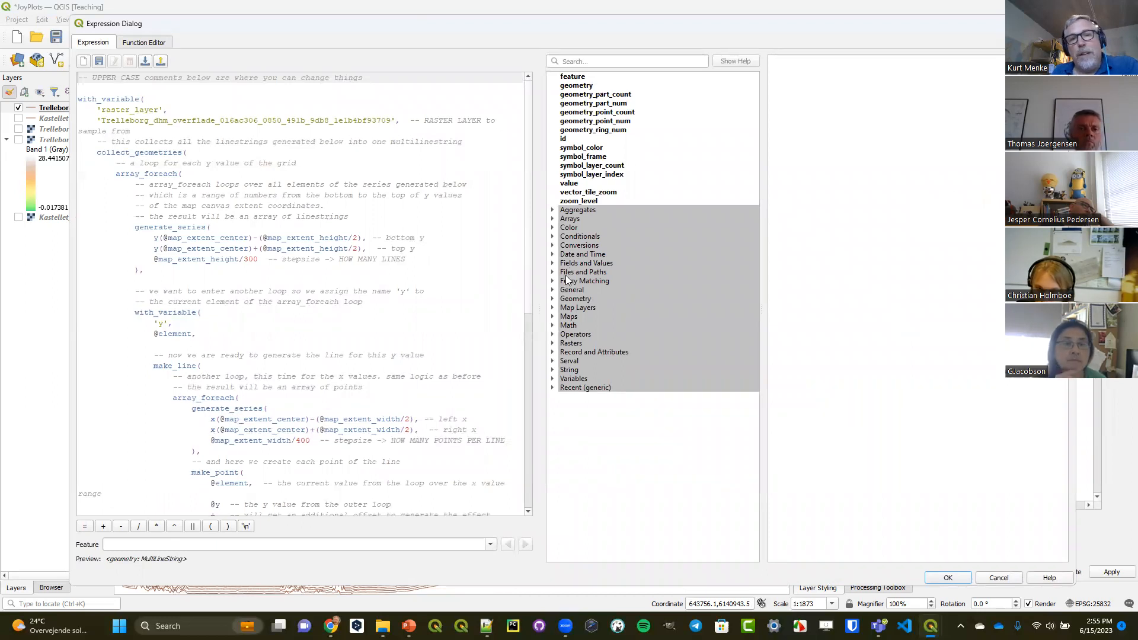
left_click(568, 307)
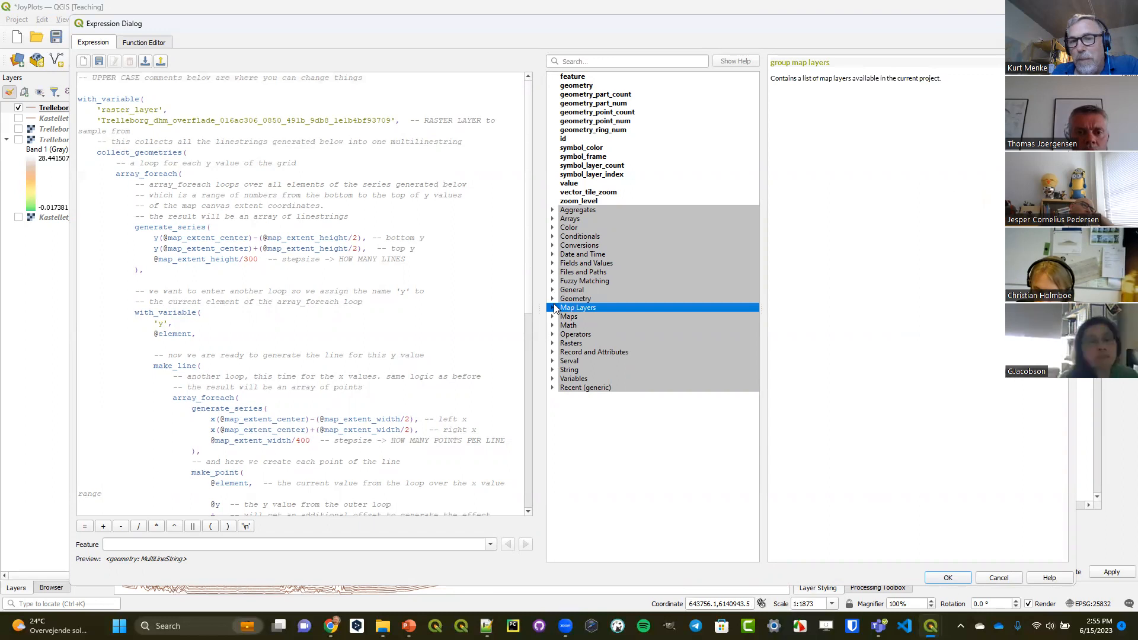
left_click(550, 308)
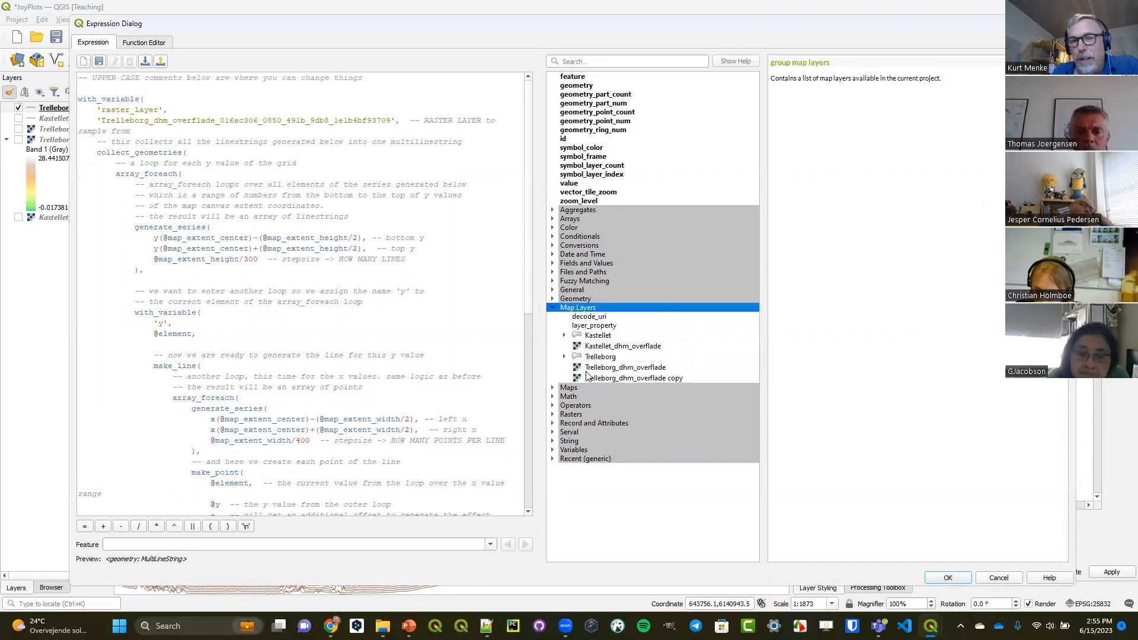
Try replacing the raster layer ID in the expression with the Trelleborg_dhm_overflade map layer entry, and close the dialog discarding the changes
left_click(103, 121)
left_click_drag(102, 121, 393, 121)
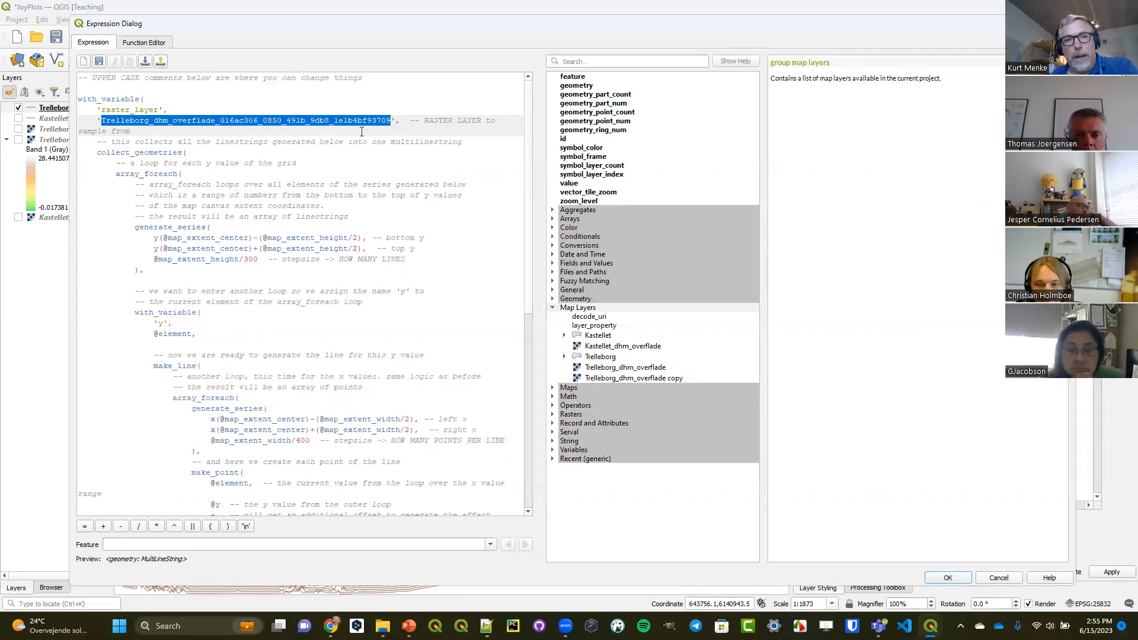
left_click(604, 370)
left_click_drag(605, 370, 366, 120)
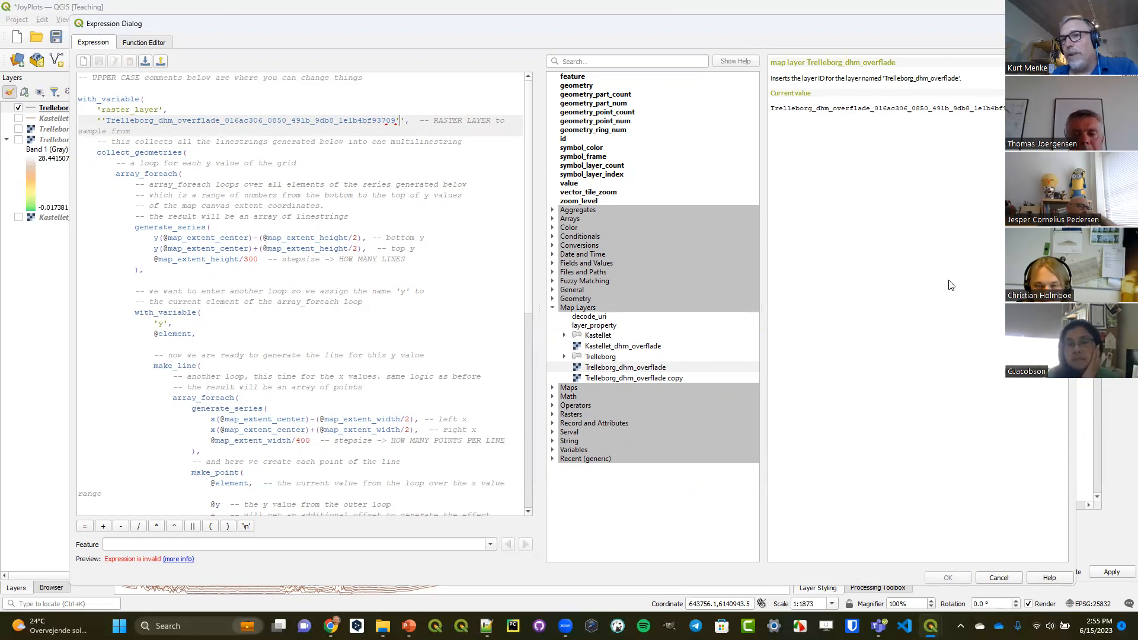
left_click(991, 577)
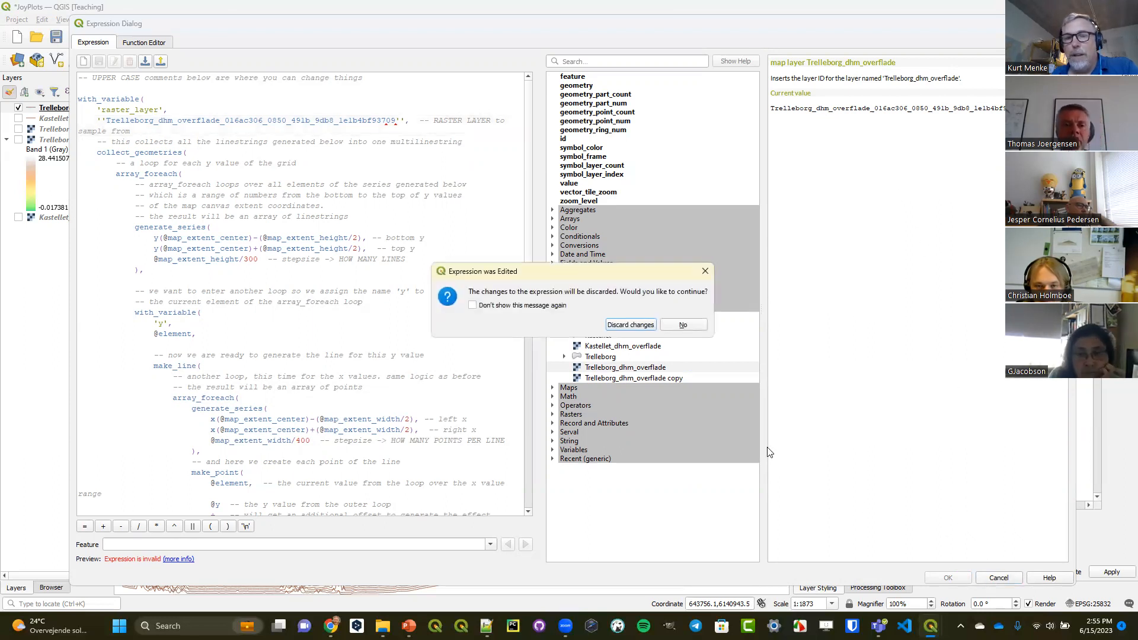
left_click(626, 326)
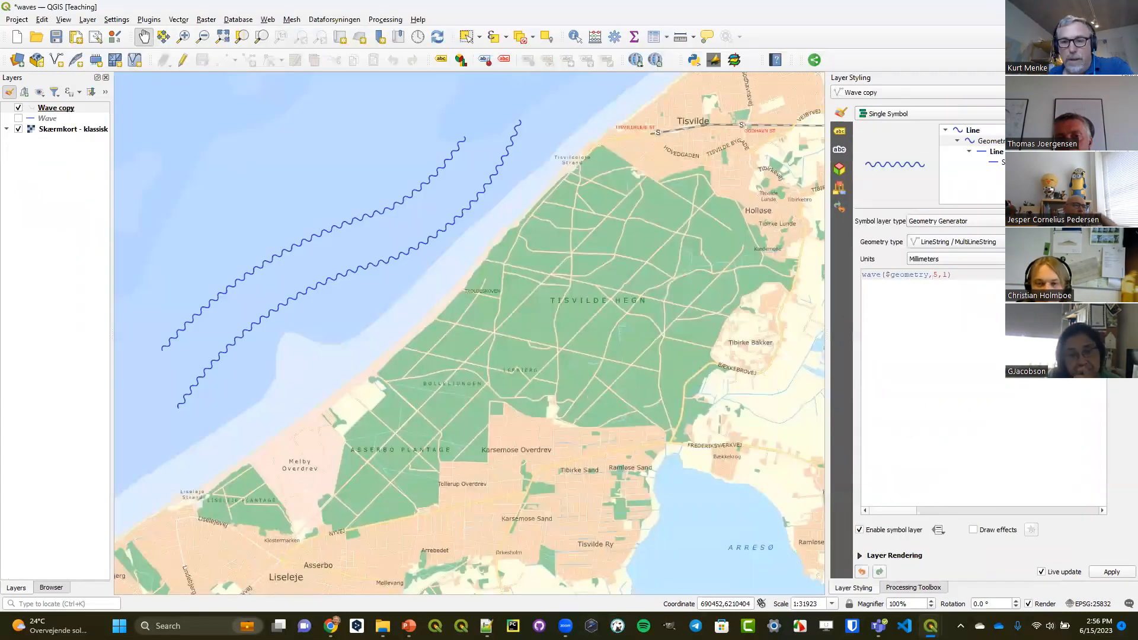
Switch to the OTAAN_Topografi project and examine the simple Tystrup Sø layer's segments_to_lines buffer expression
mouse_move(931, 626)
left_click(935, 569)
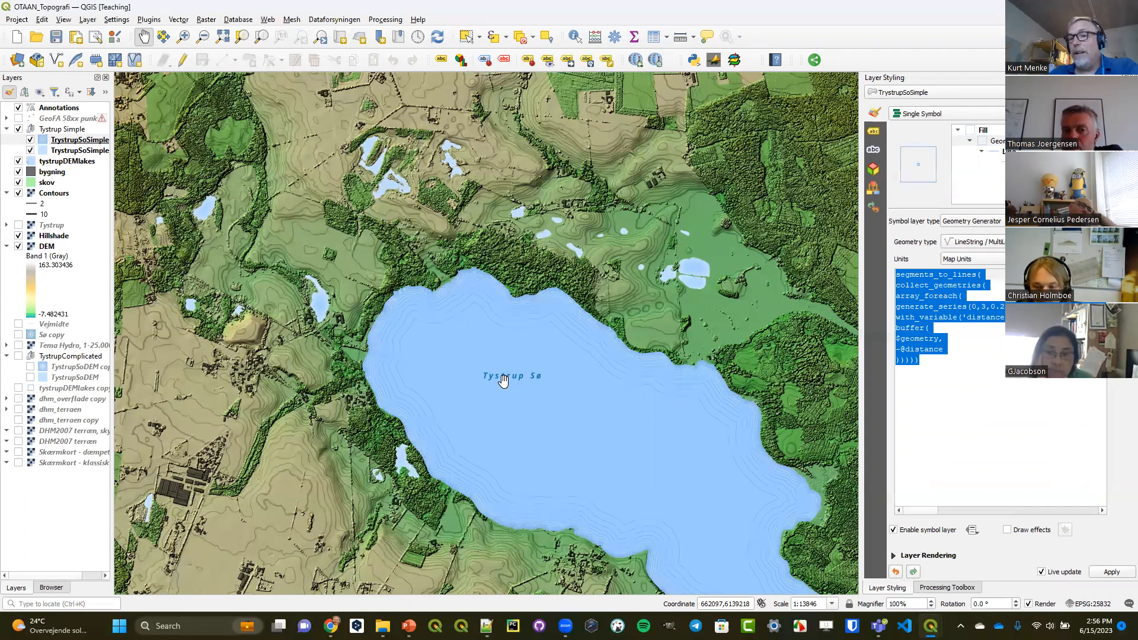
left_click(913, 311)
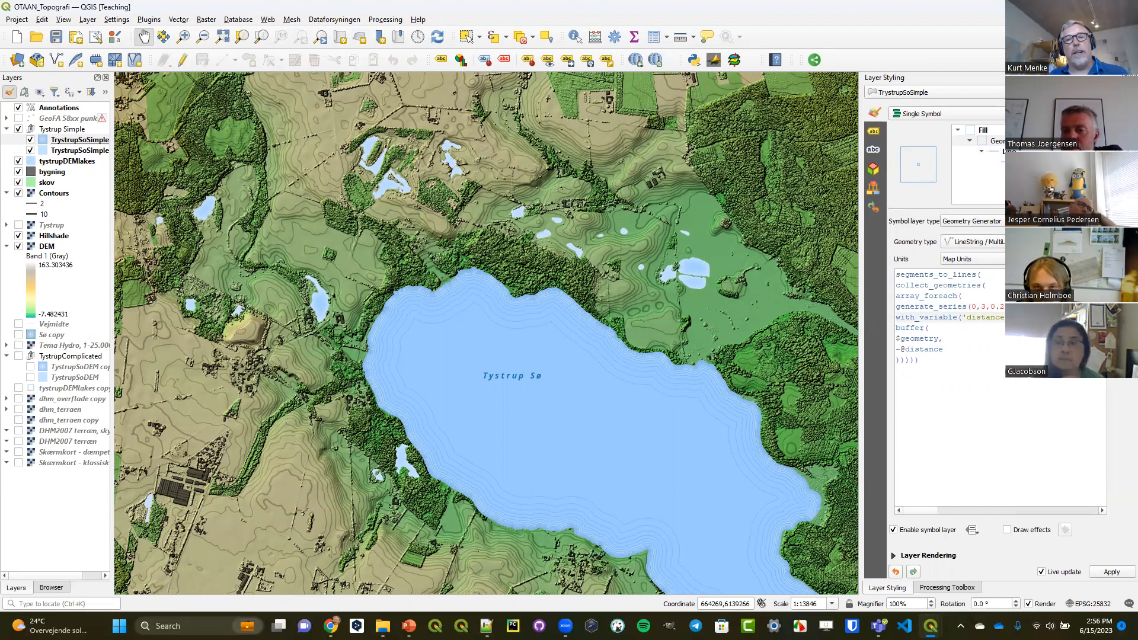
left_click(989, 306)
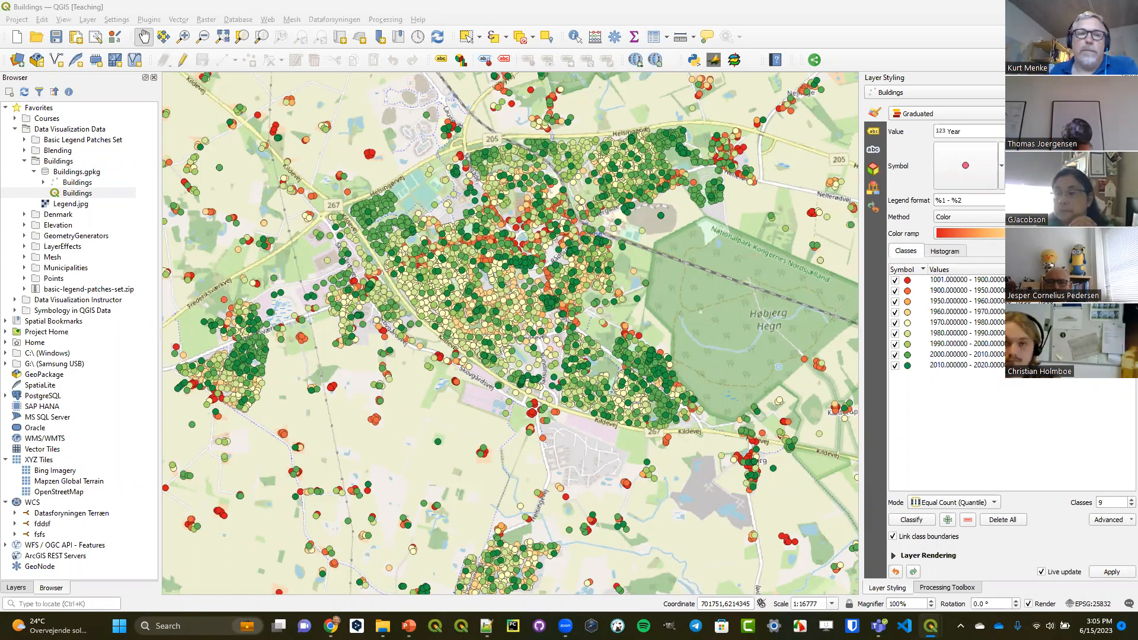
Show the Buildings project's layer list, select the Buildings layer and check its filter indicator
left_click(16, 587)
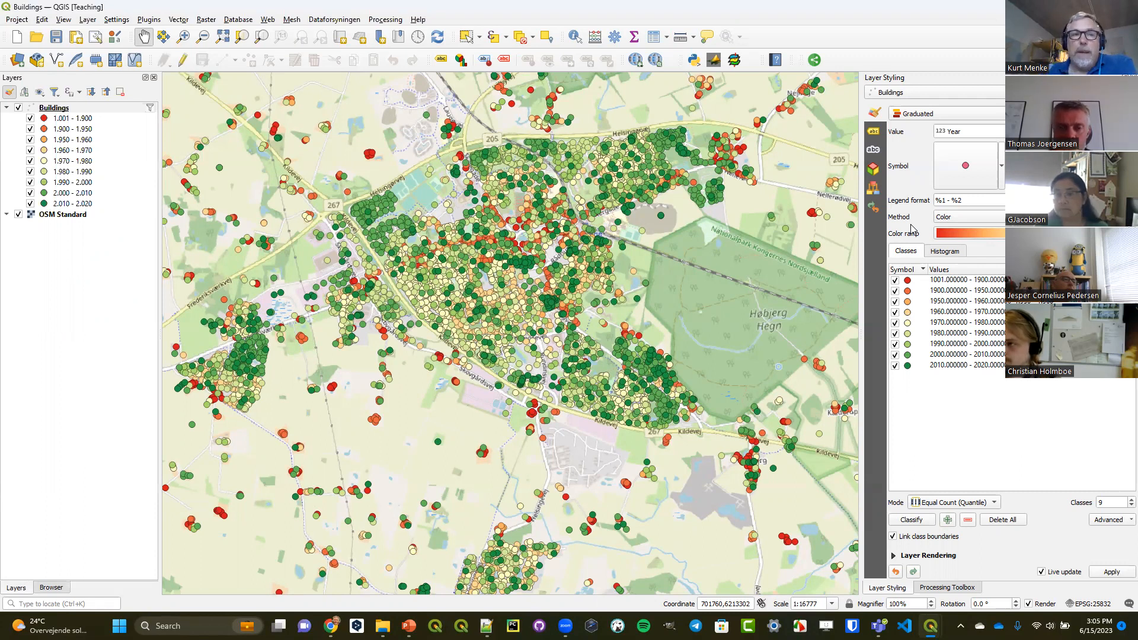
left_click(54, 108)
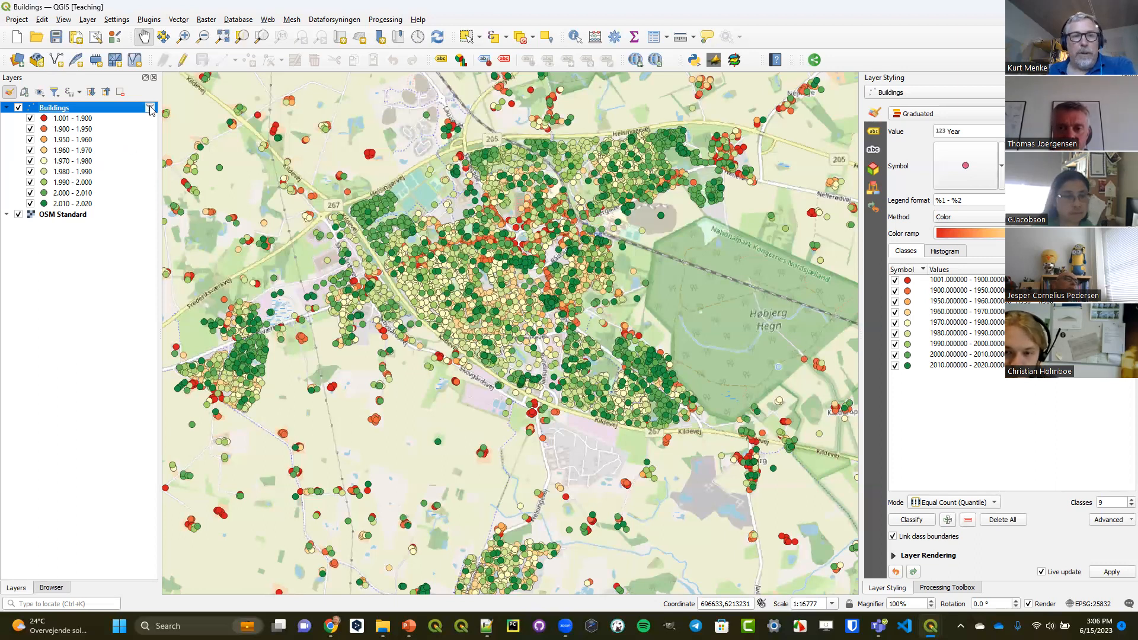
mouse_move(150, 109)
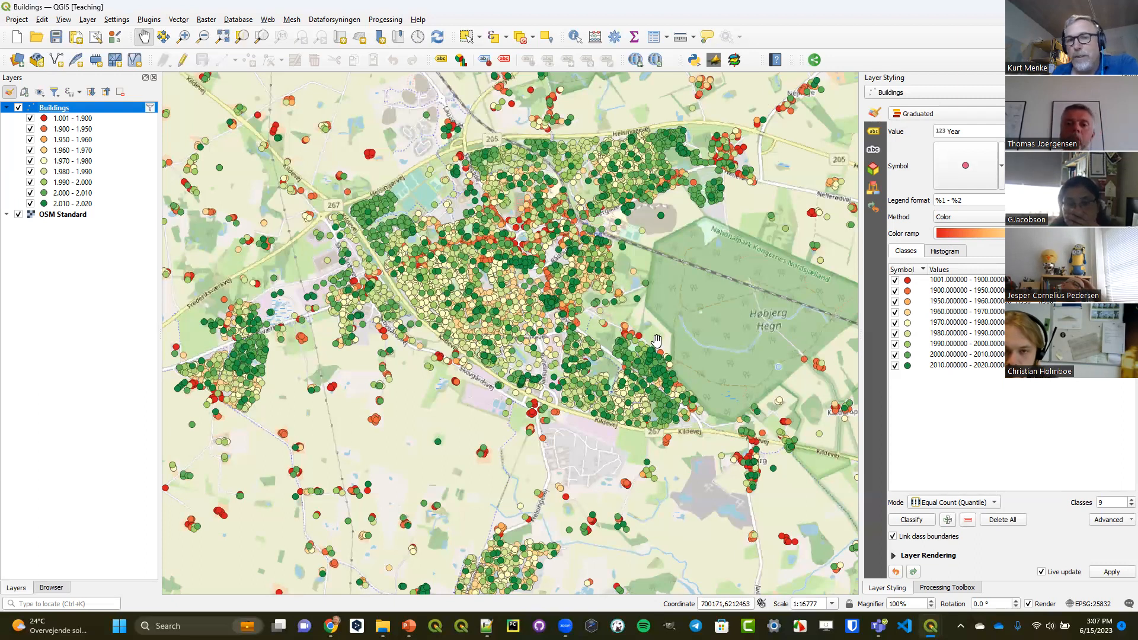
Review the symbol levels of the graduated Buildings classes and return to the class list
left_click(1120, 521)
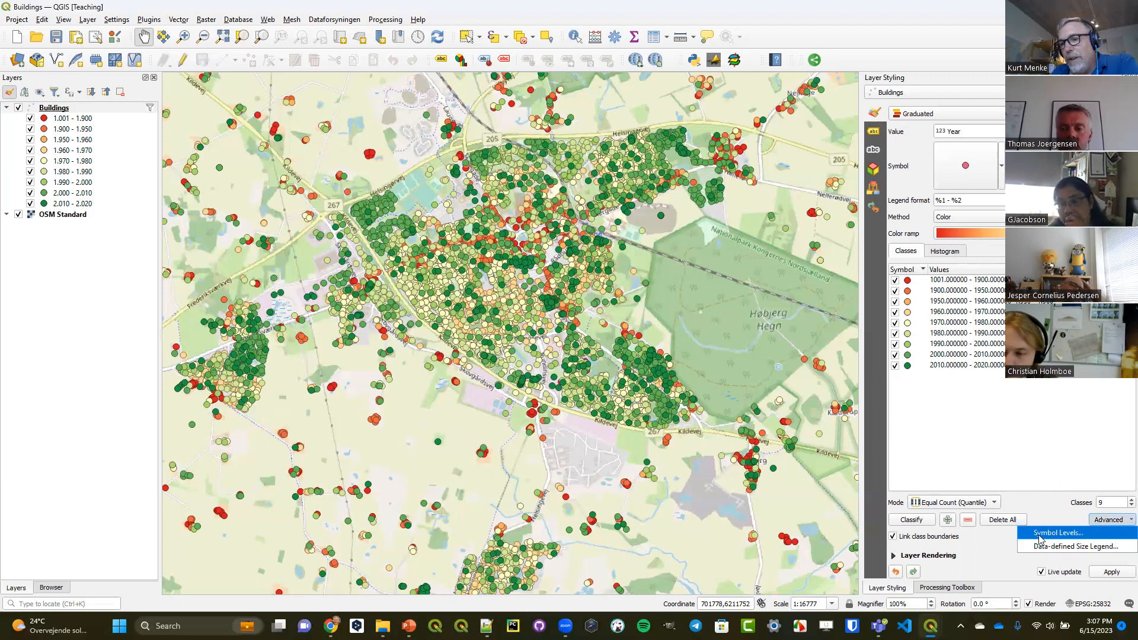
left_click(1080, 537)
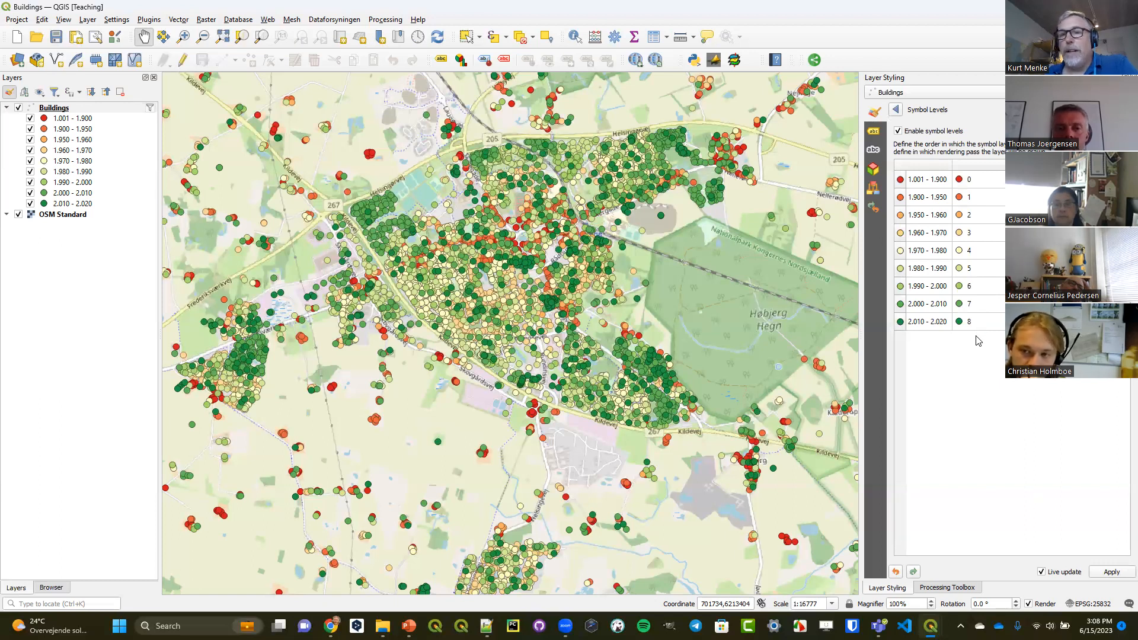
left_click(896, 111)
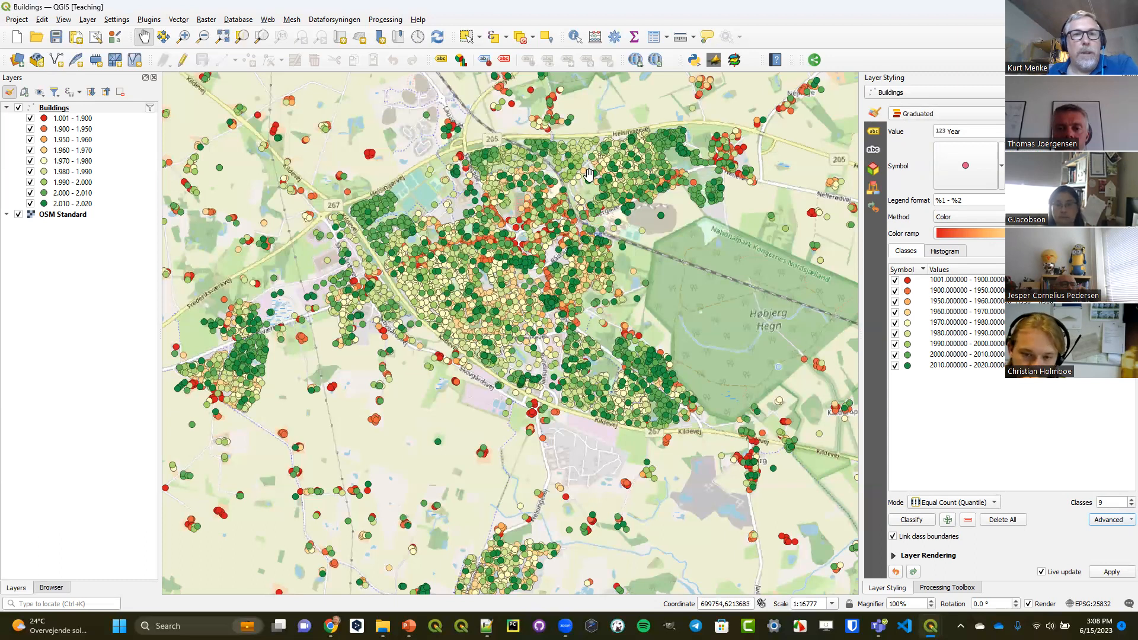
Show the Temporal Controller and enable dynamic temporal control in the Buildings layer's properties
left_click(418, 38)
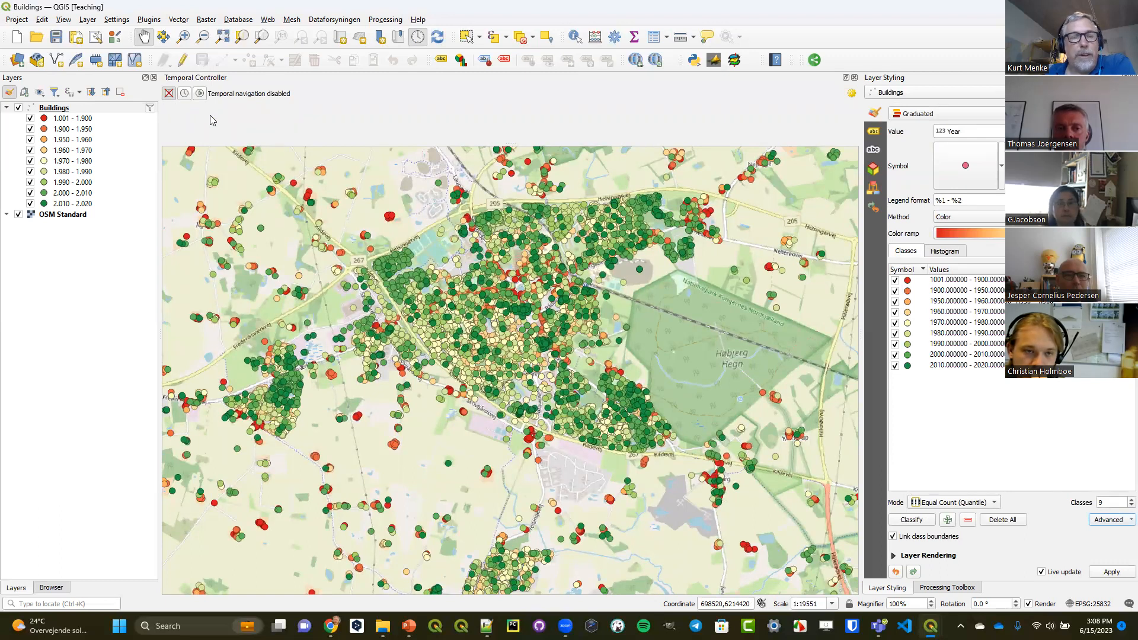
right_click(59, 109)
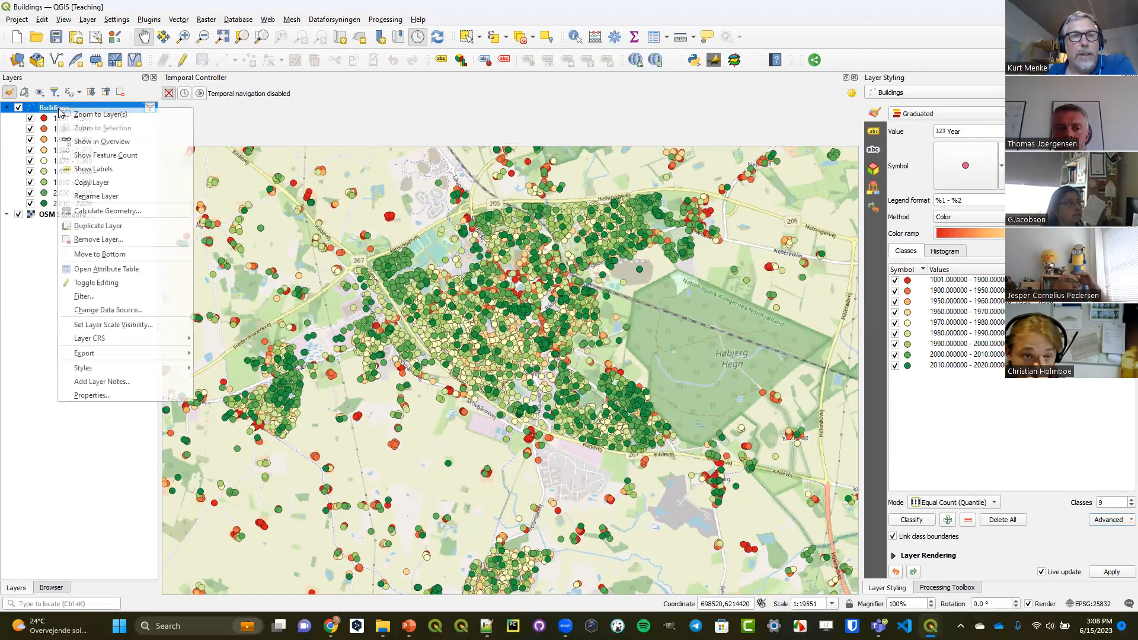
left_click(95, 396)
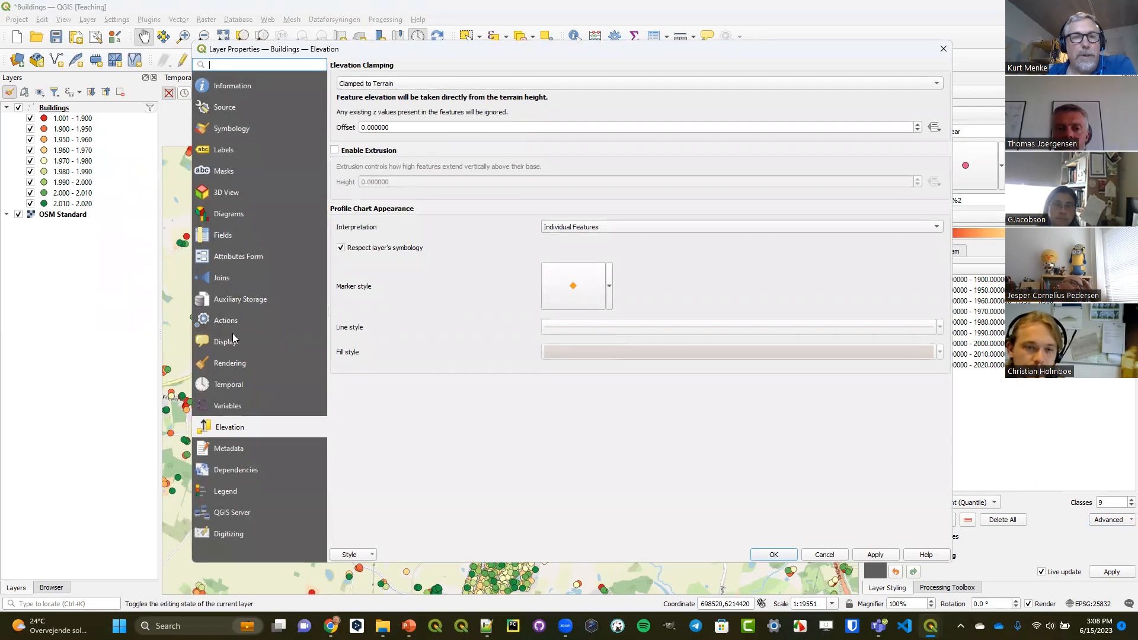
left_click(236, 387)
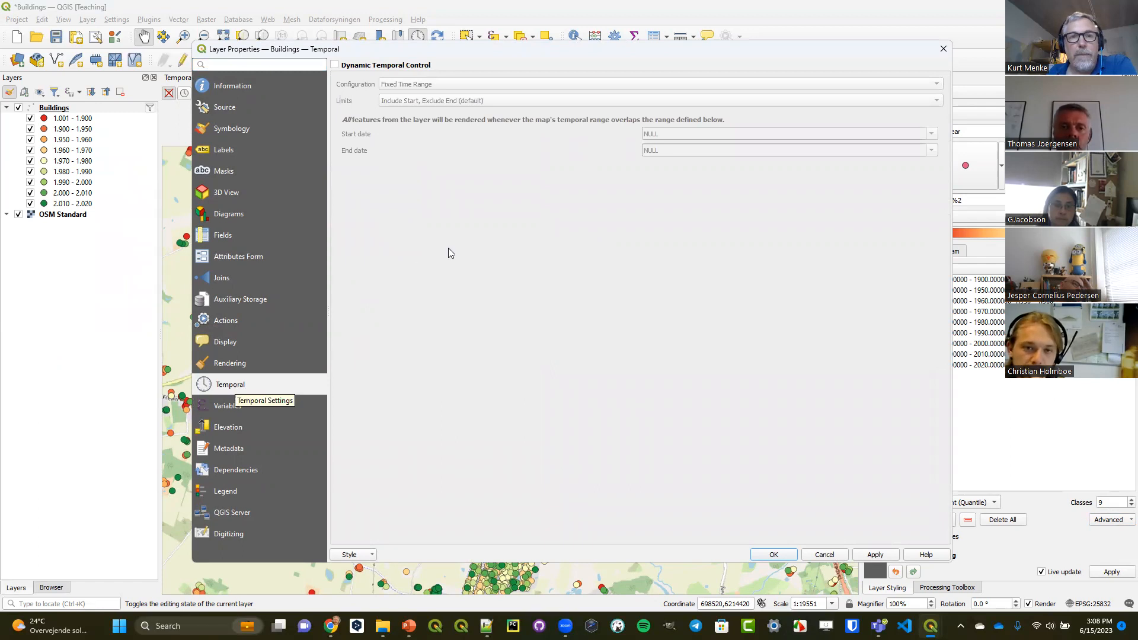
left_click(347, 66)
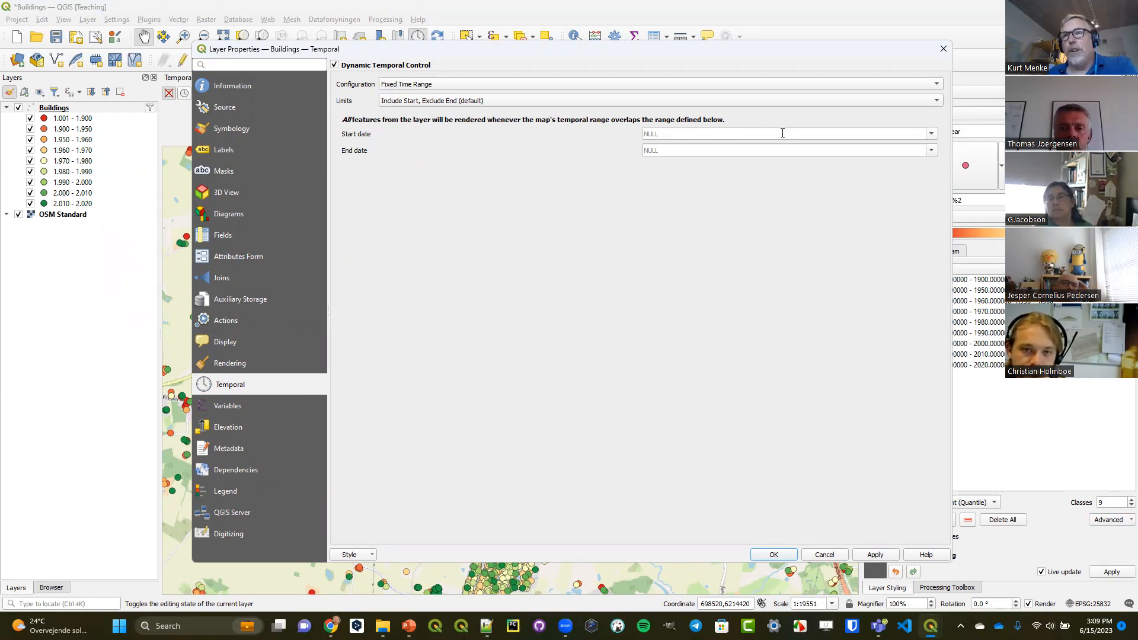
Check the start and end date calendars of the Fixed Time Range configuration without choosing a date
left_click(931, 133)
left_click(932, 151)
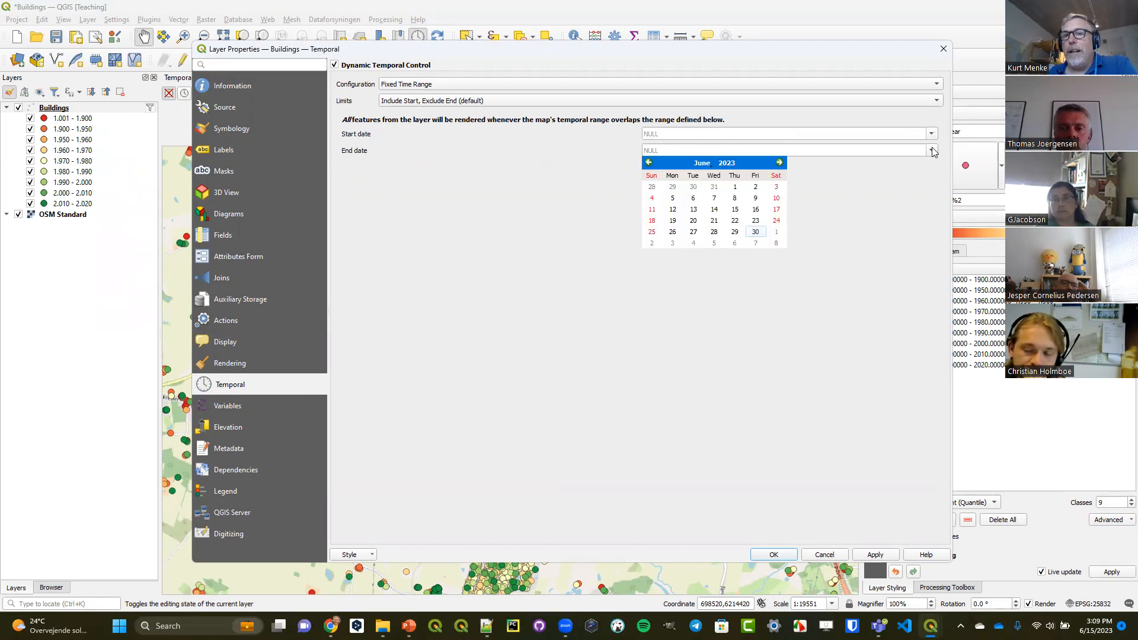
left_click(911, 170)
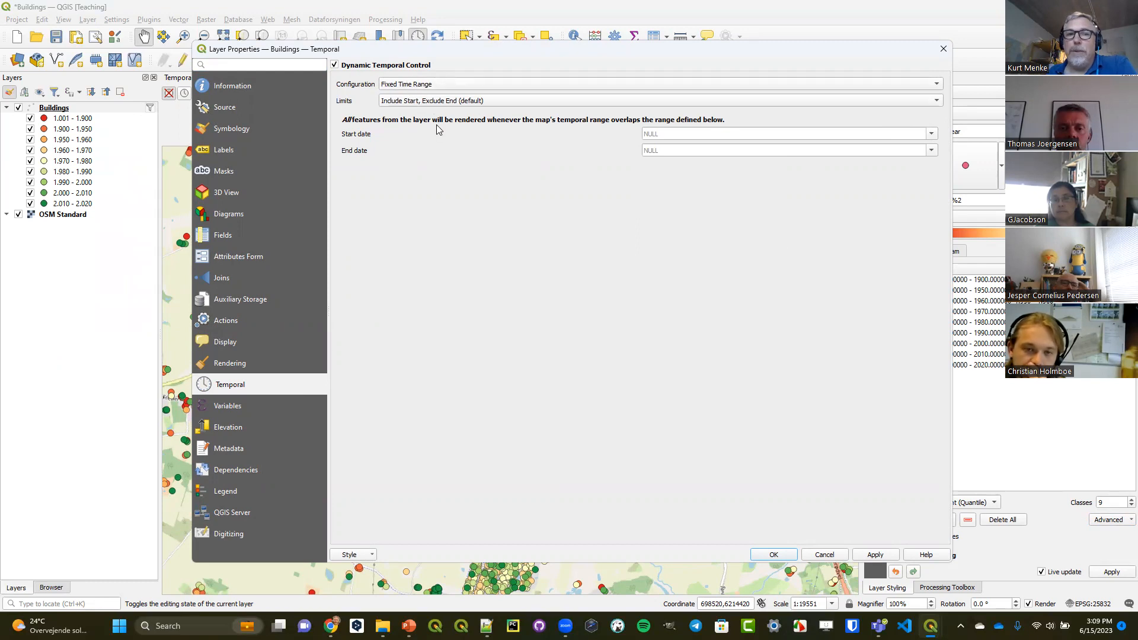
Configure the Buildings layer's temporal control as Single Field with Date/Time based on the Date field, and accept the layer properties
left_click(429, 87)
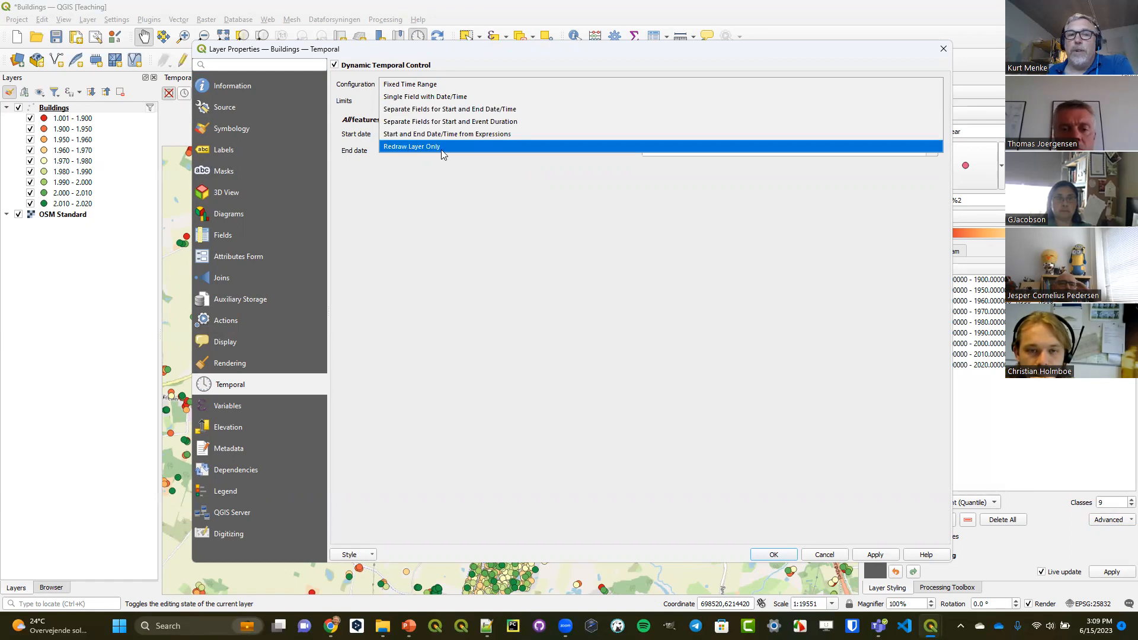
left_click(414, 101)
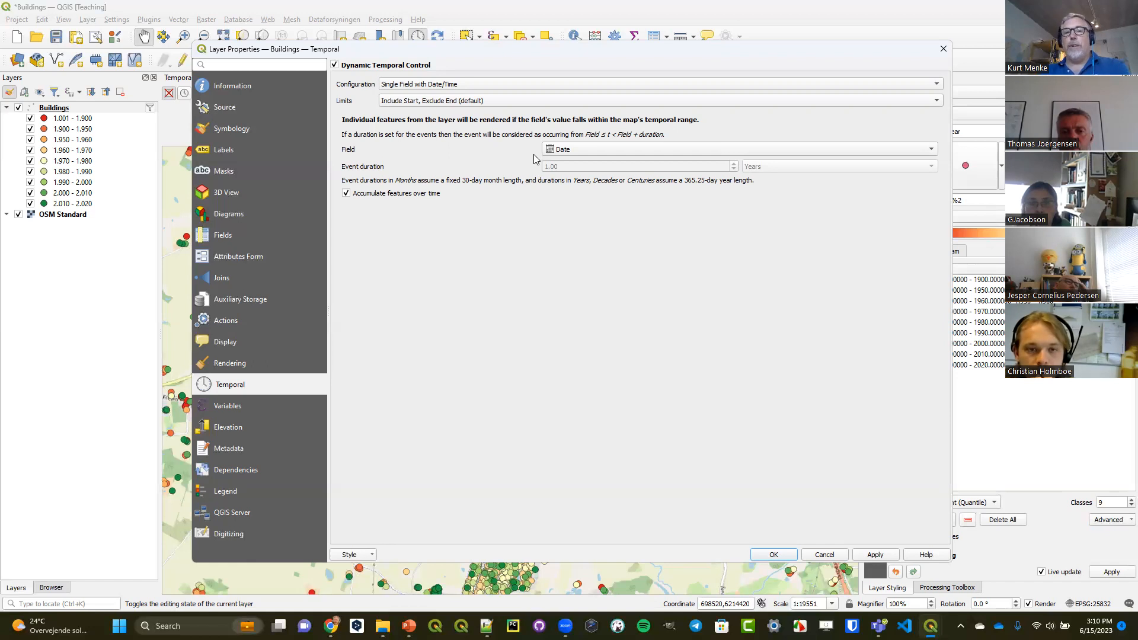
left_click(573, 152)
left_click(573, 150)
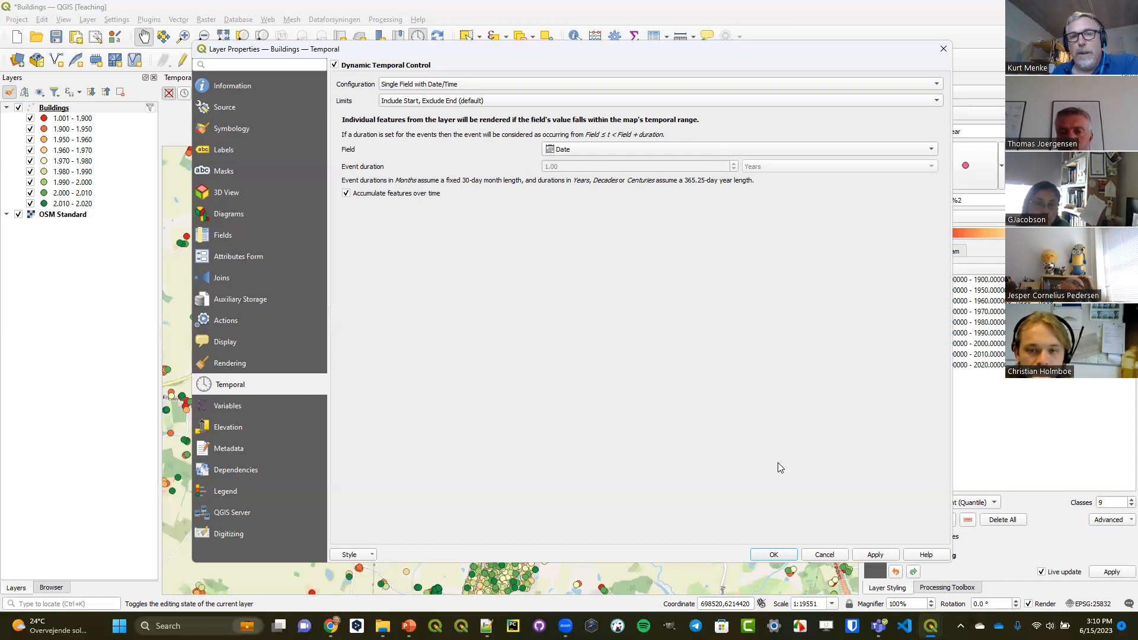
left_click(774, 555)
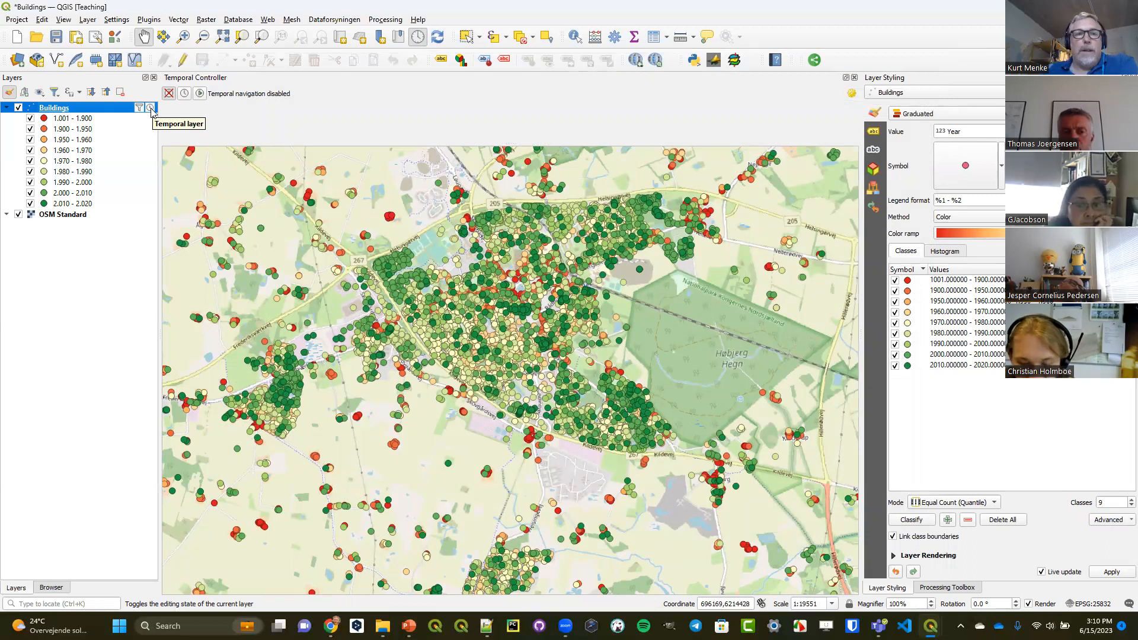
Turn on fixed range temporal navigation, inspect the start and end years, and set the range to the Buildings layer's own range
left_click(184, 93)
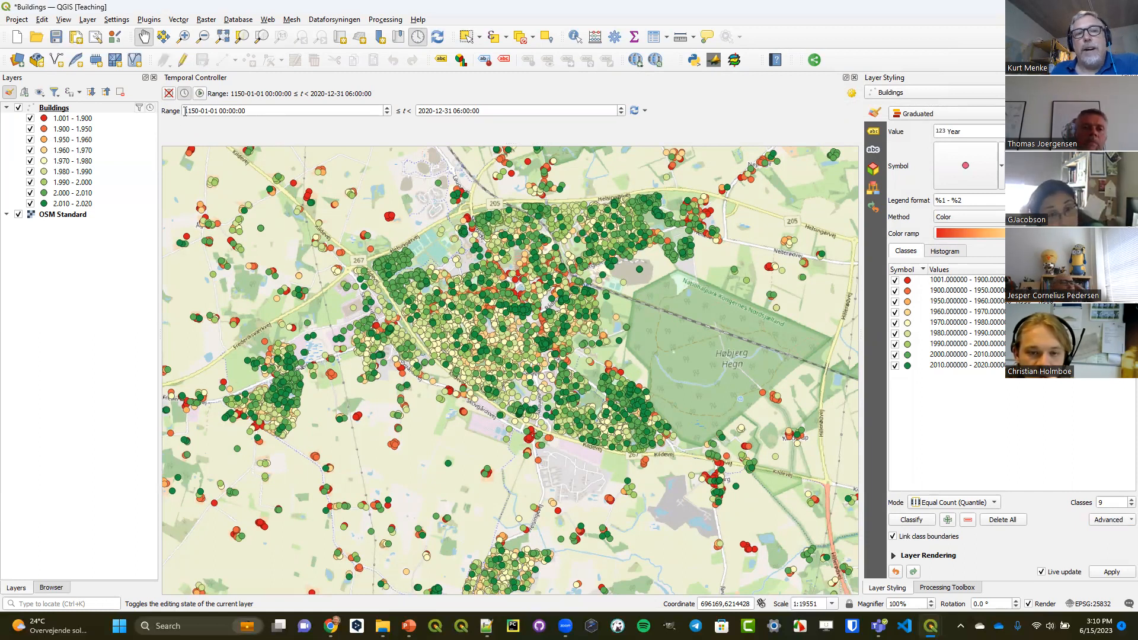
double_click(194, 113)
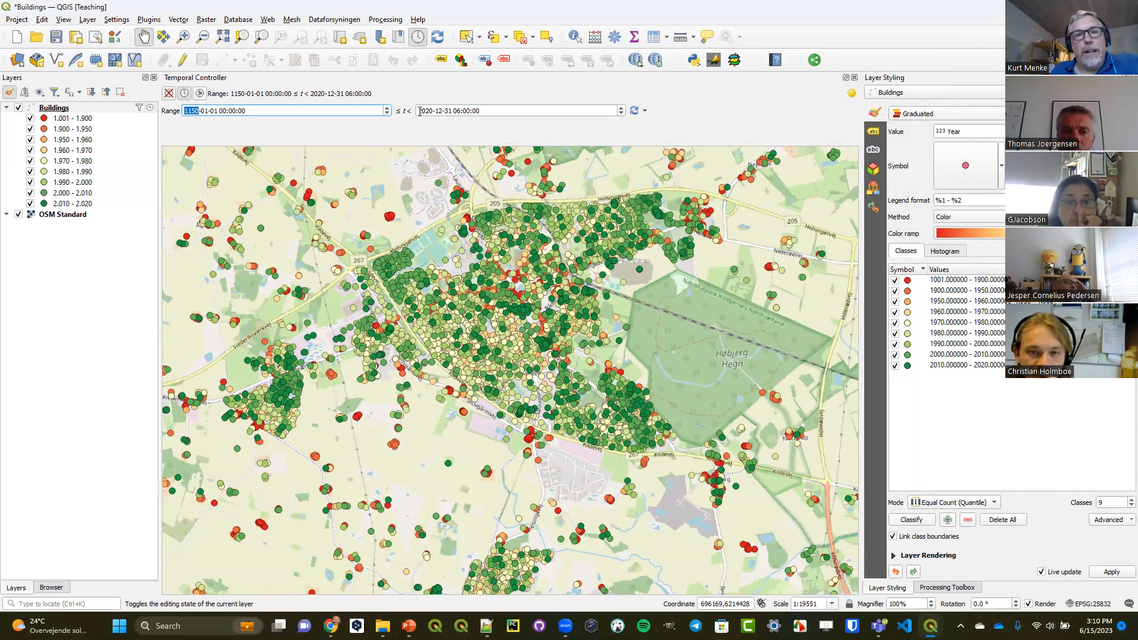
left_click_drag(419, 112, 429, 112)
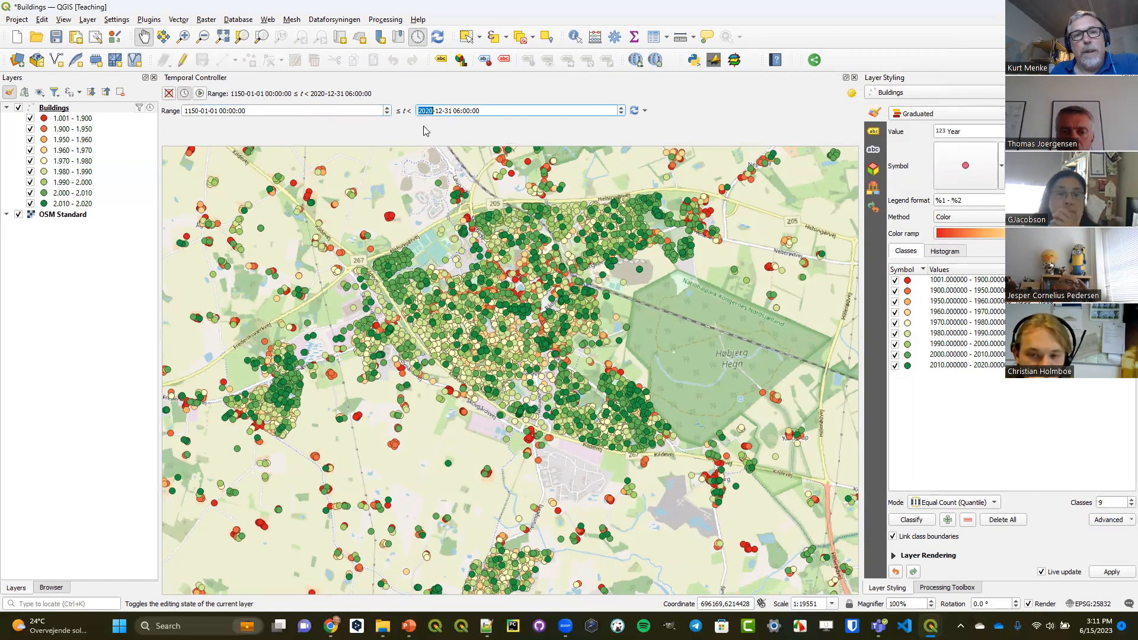
left_click(422, 127)
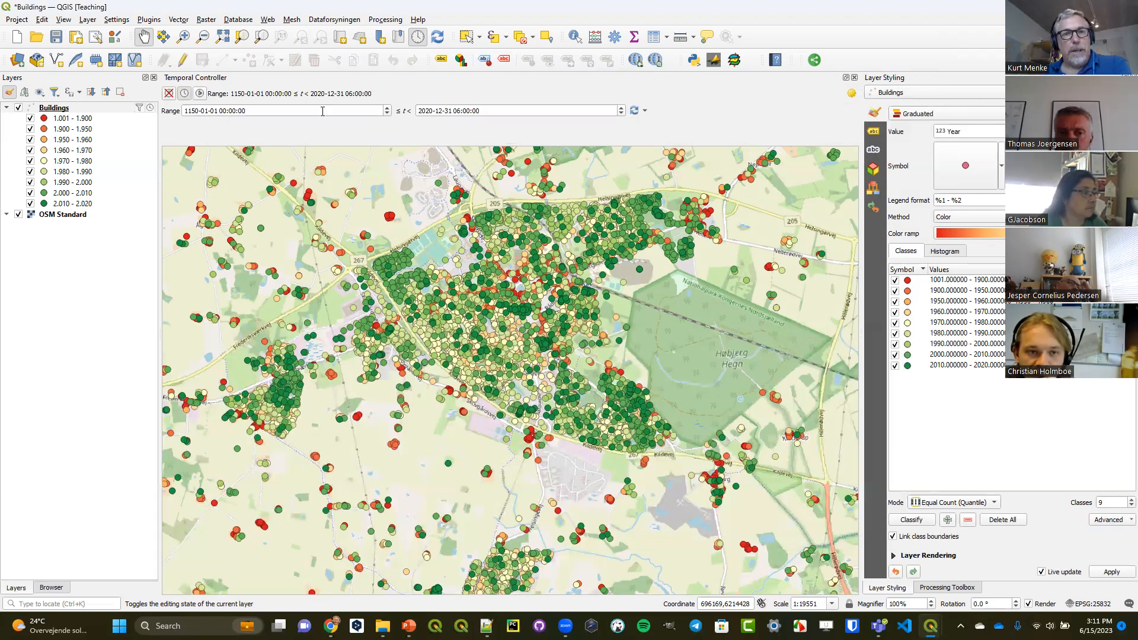
left_click(645, 112)
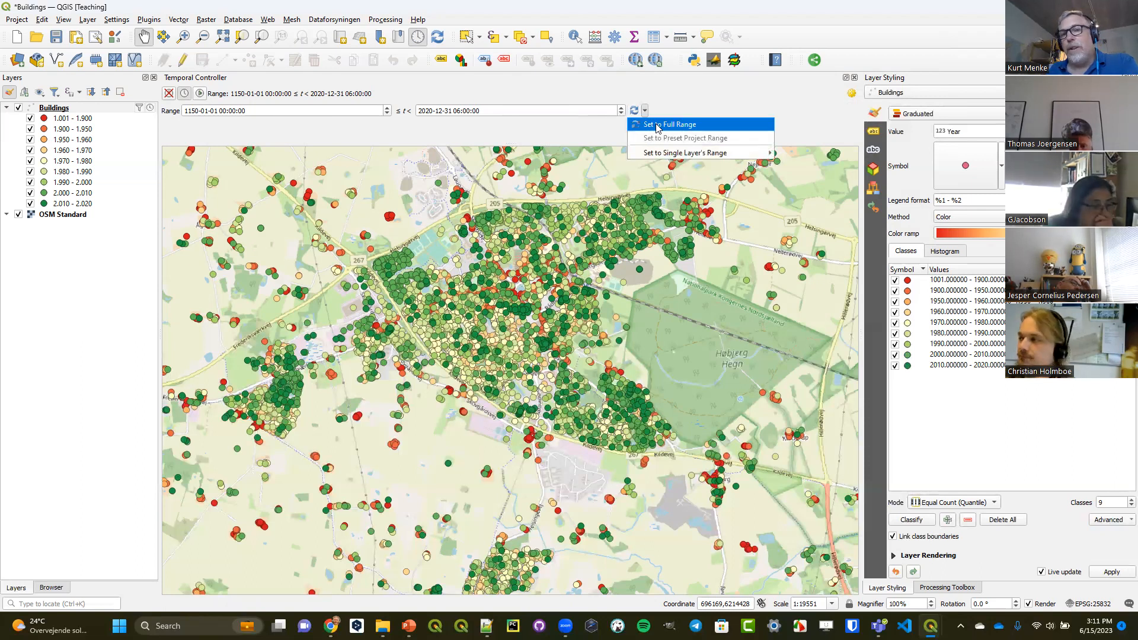
mouse_move(657, 154)
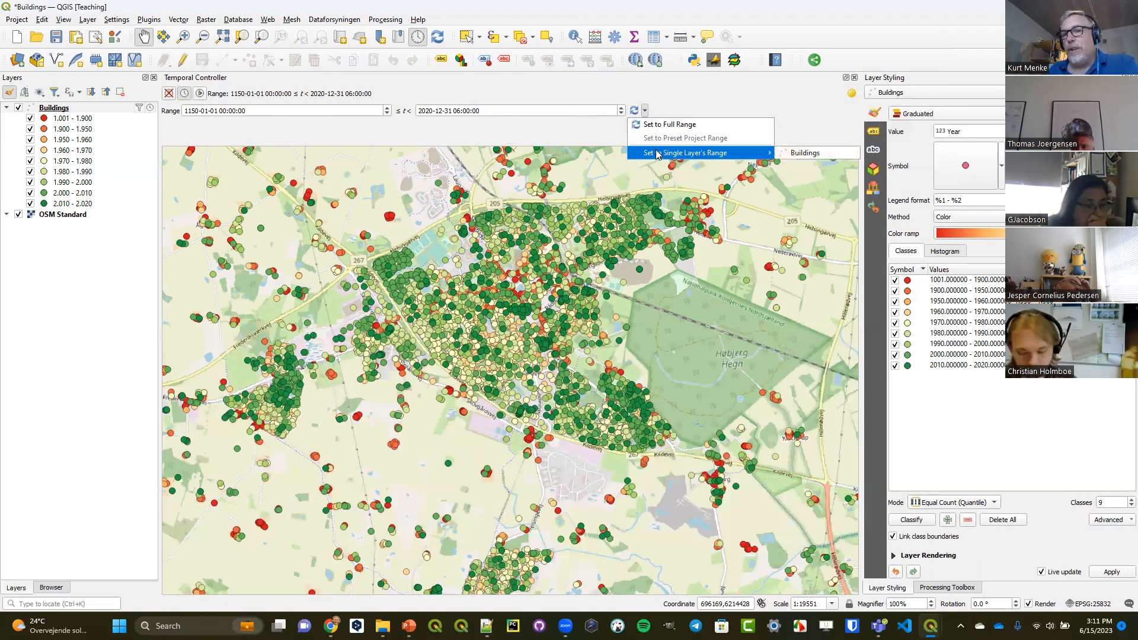
left_click(805, 155)
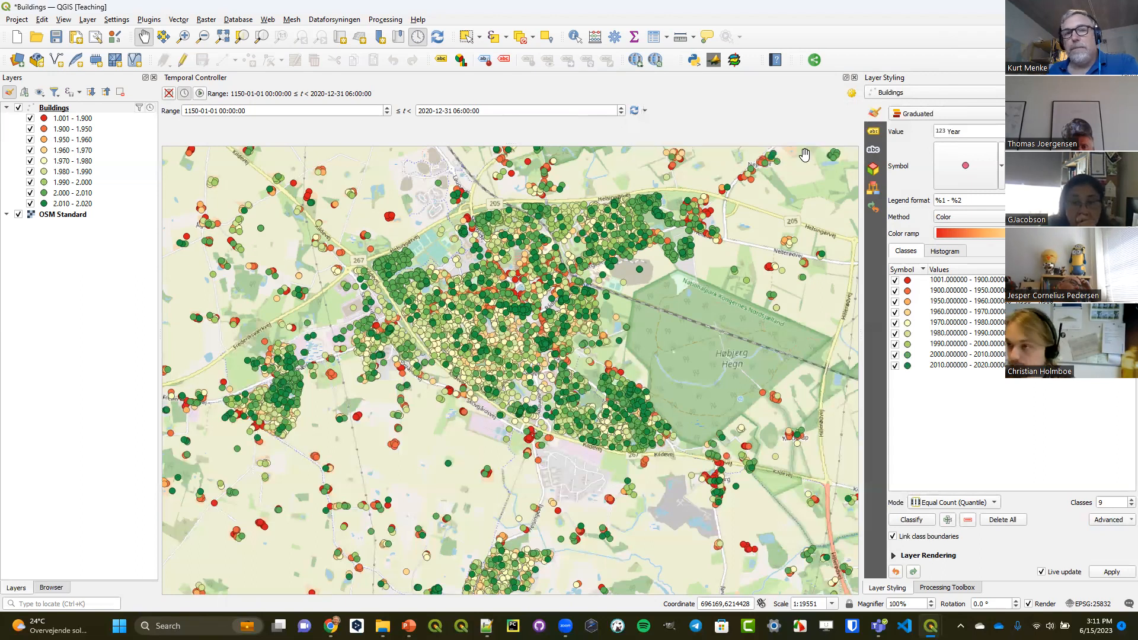
Switch to animated temporal navigation and scrub the timeline forward to the 1817 frame, then back to 1727
left_click(199, 94)
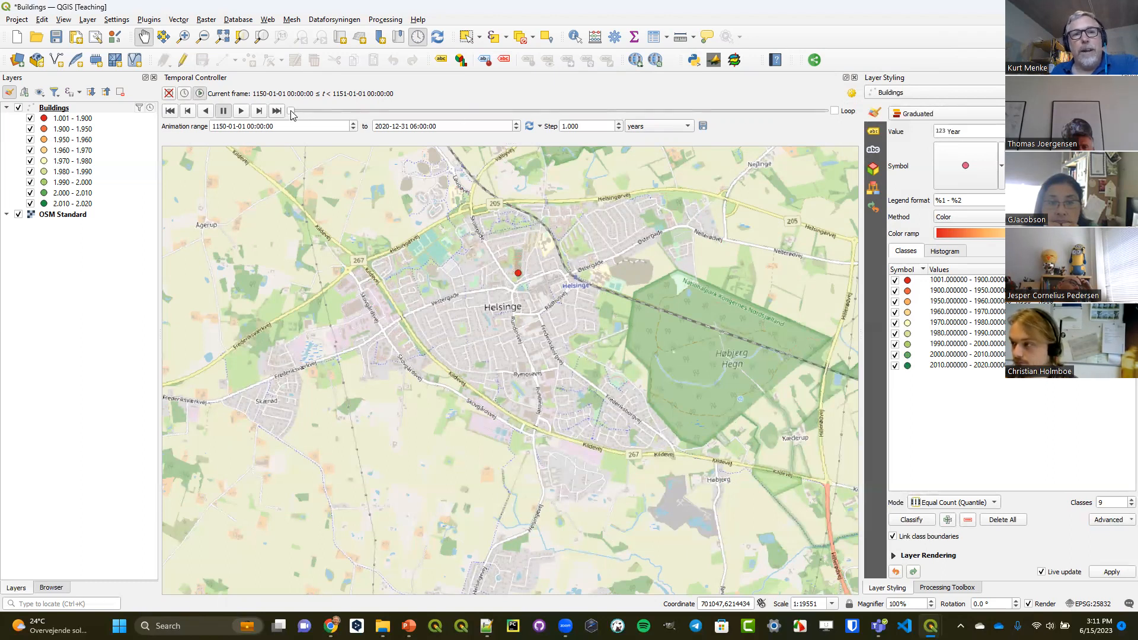
left_click_drag(303, 115, 701, 123)
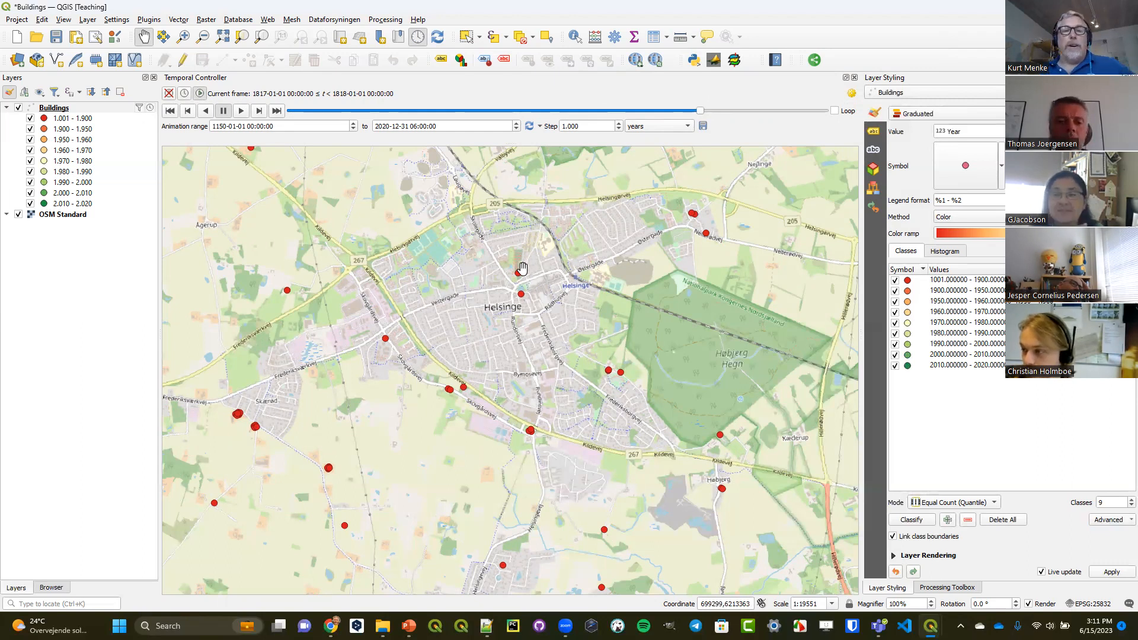
left_click_drag(699, 113, 645, 114)
Set the animation step to 10 years and advance the timeline to the 1830 frame
left_click(578, 125)
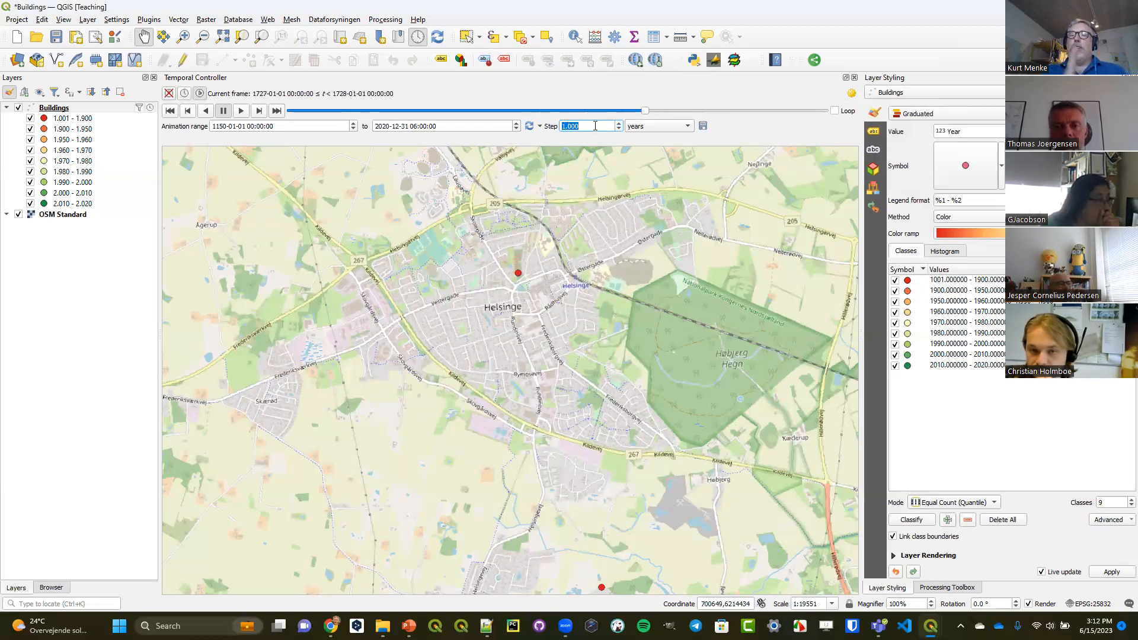
left_click(596, 125)
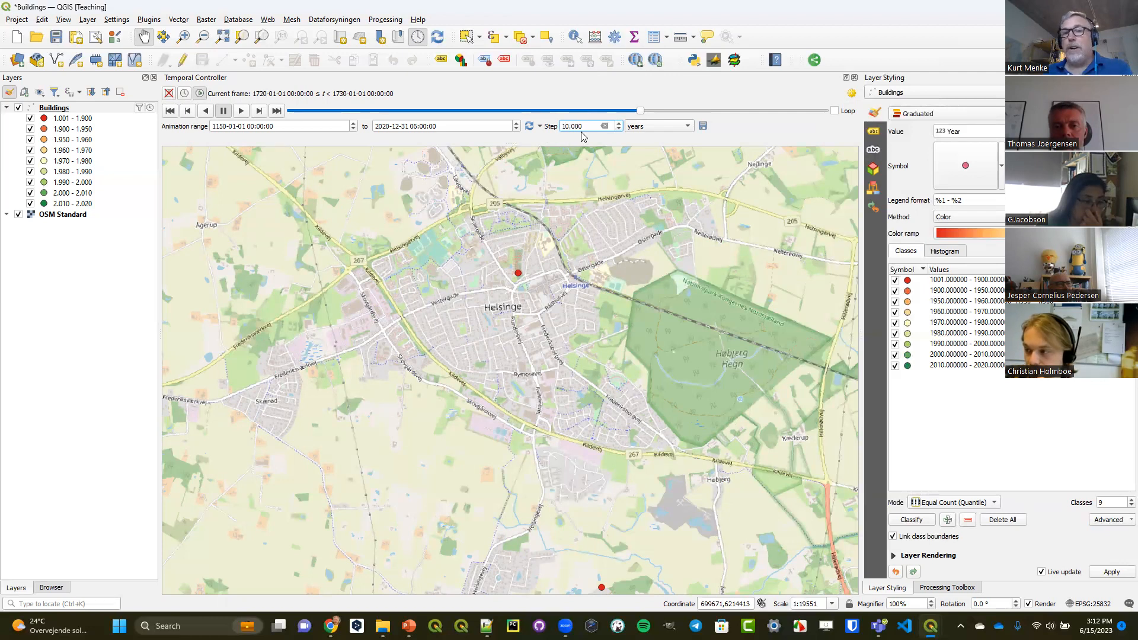
left_click_drag(641, 112, 702, 113)
Keep years as the step unit, set the animation step to 1, and advance the timeline to the 1850 frame
left_click(670, 126)
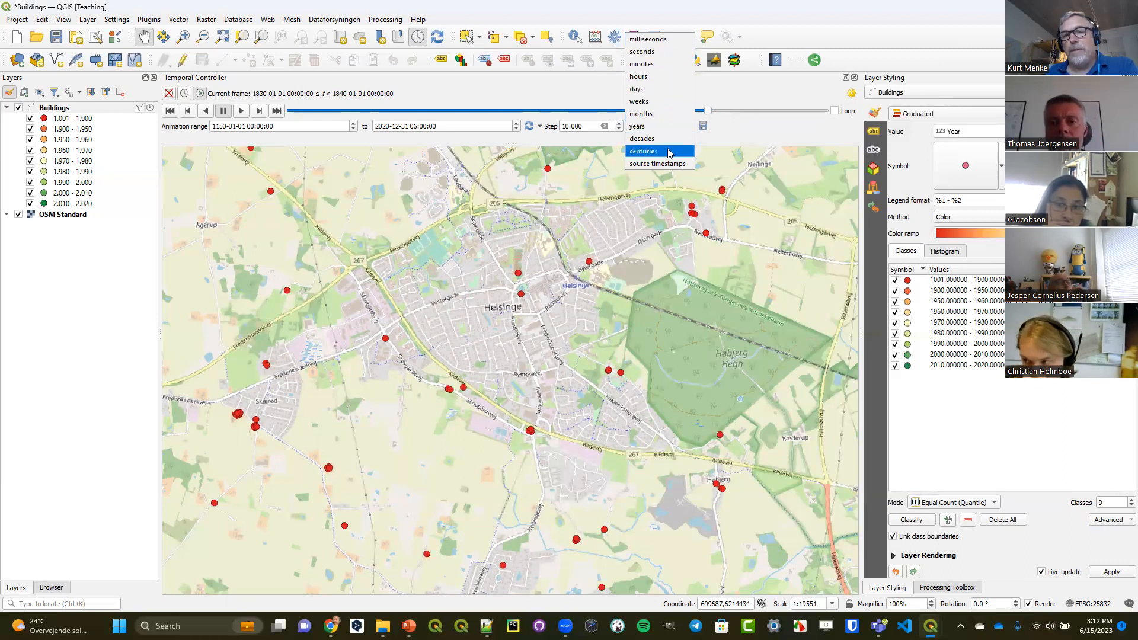
left_click(662, 125)
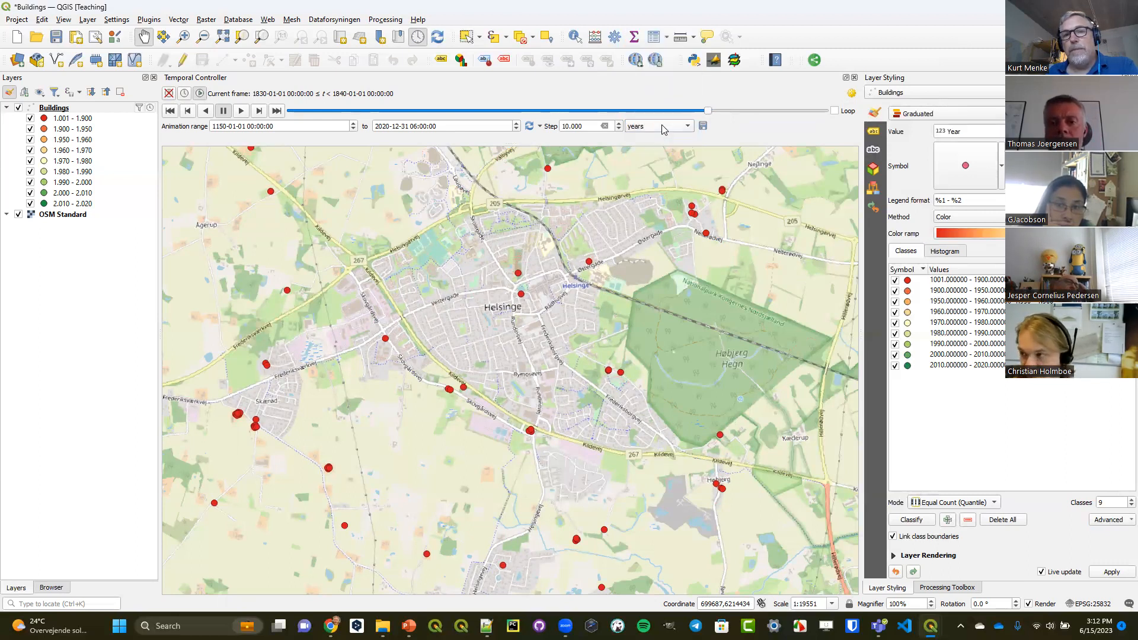
left_click(566, 126)
key("Delete")
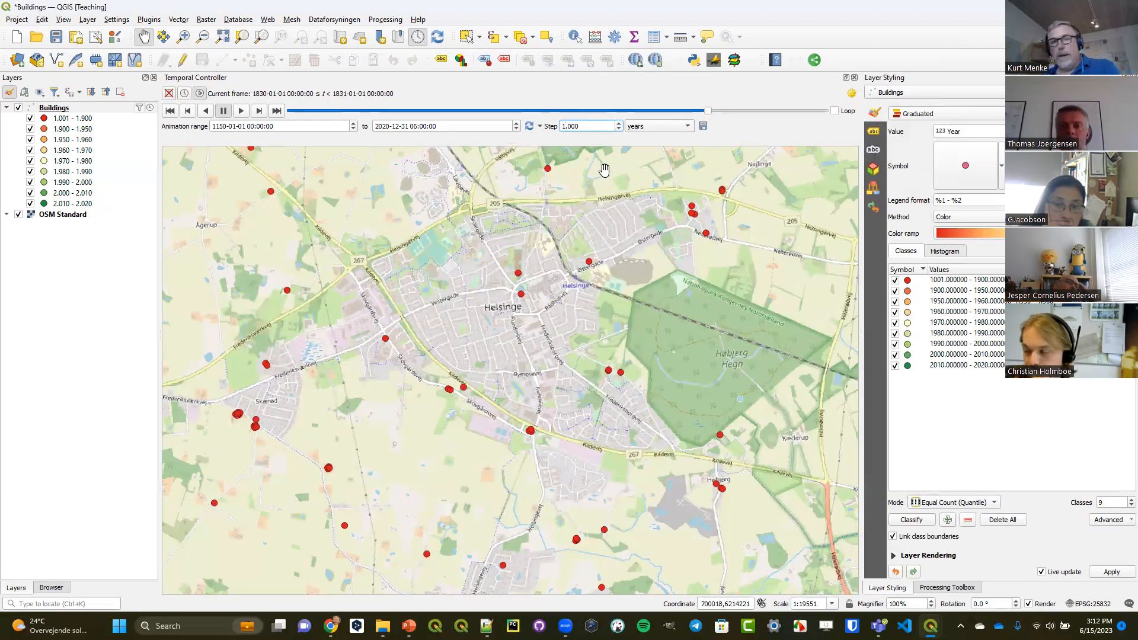
left_click(710, 112)
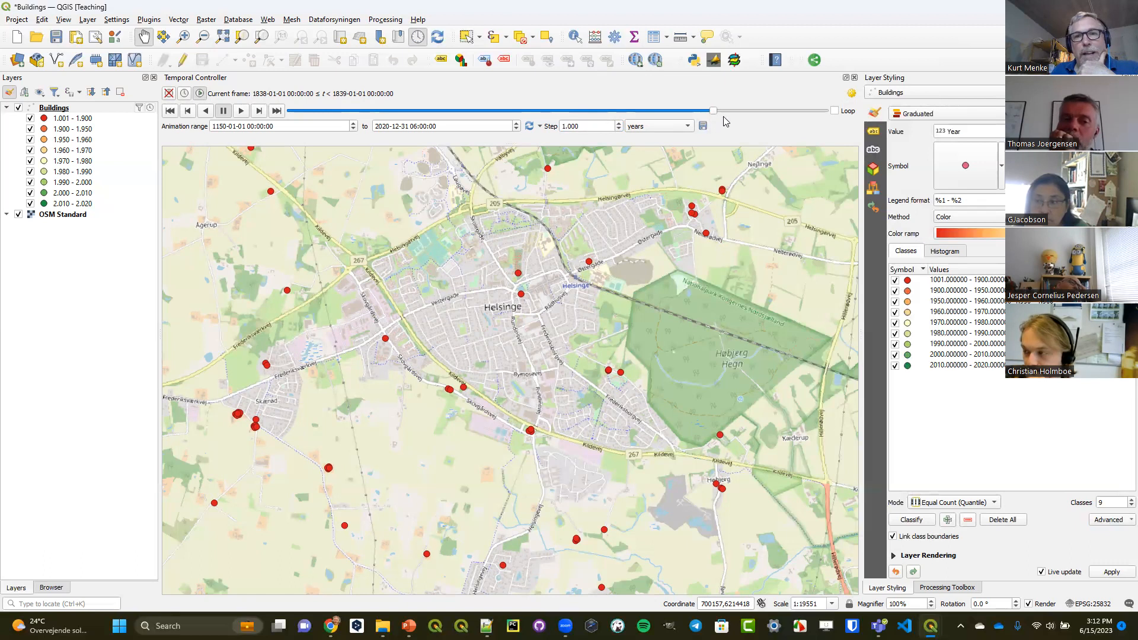
mouse_move(715, 115)
left_mouse_down()
mouse_move(693, 115)
mouse_move(723, 118)
left_mouse_up()
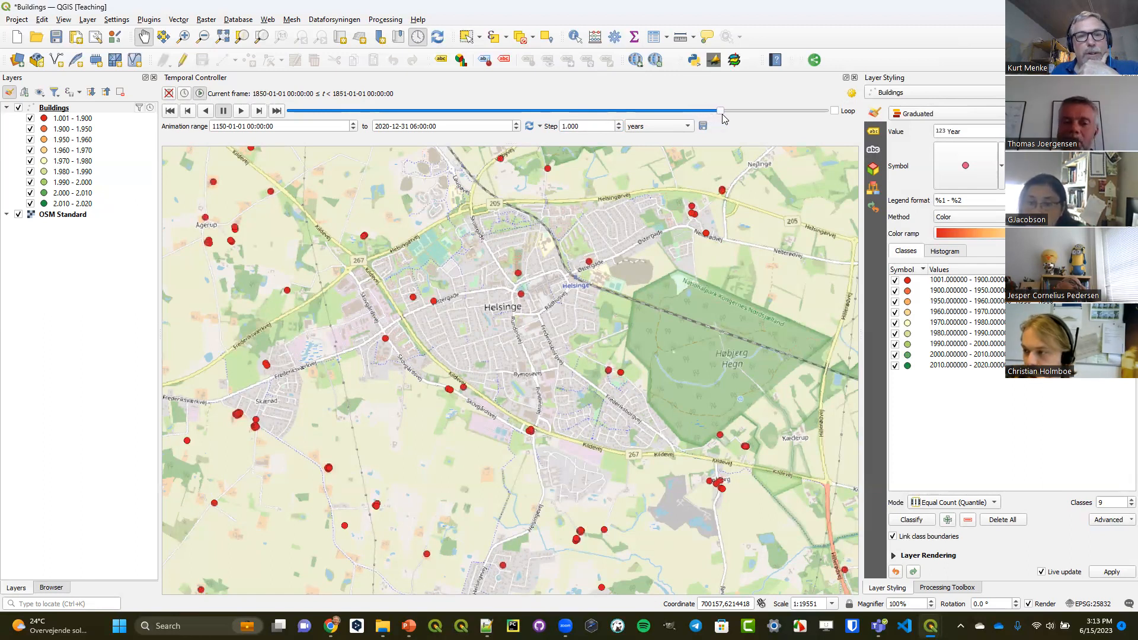
Set the animation range to start in 1850 and scrub the timeline through the building years to the 1920 frame
left_click(220, 126)
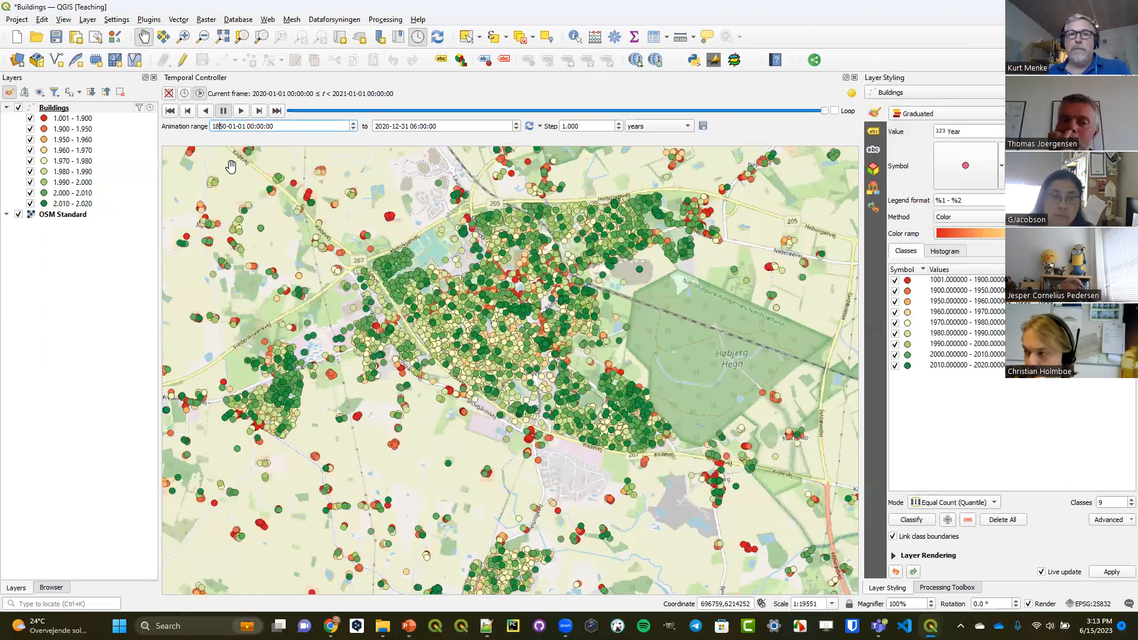
left_click_drag(822, 114, 309, 113)
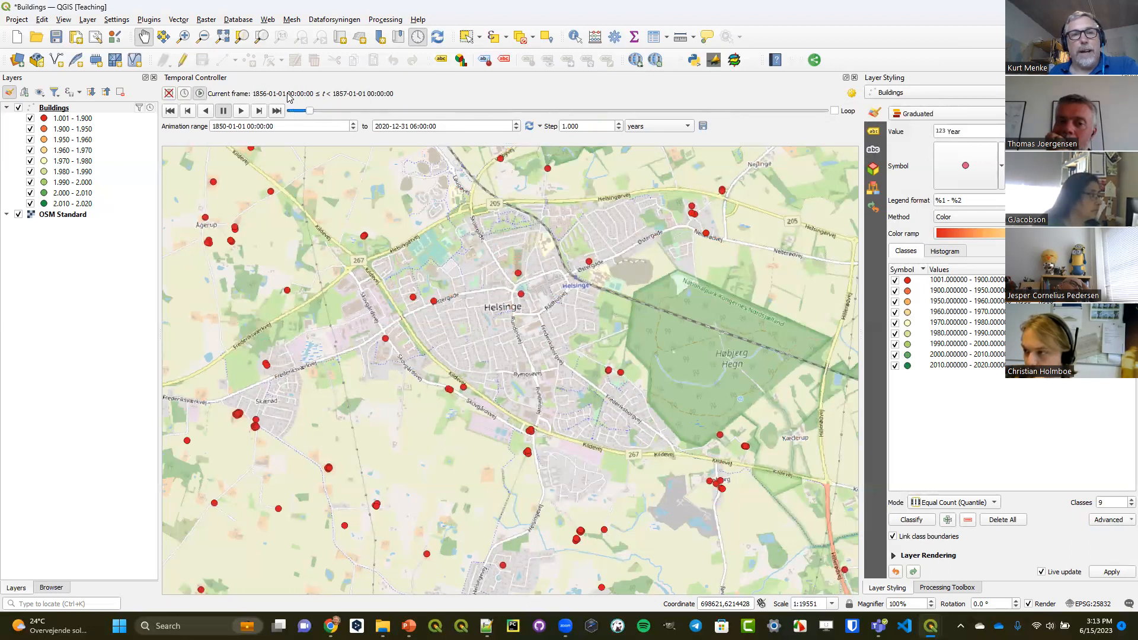
left_click_drag(310, 114, 513, 117)
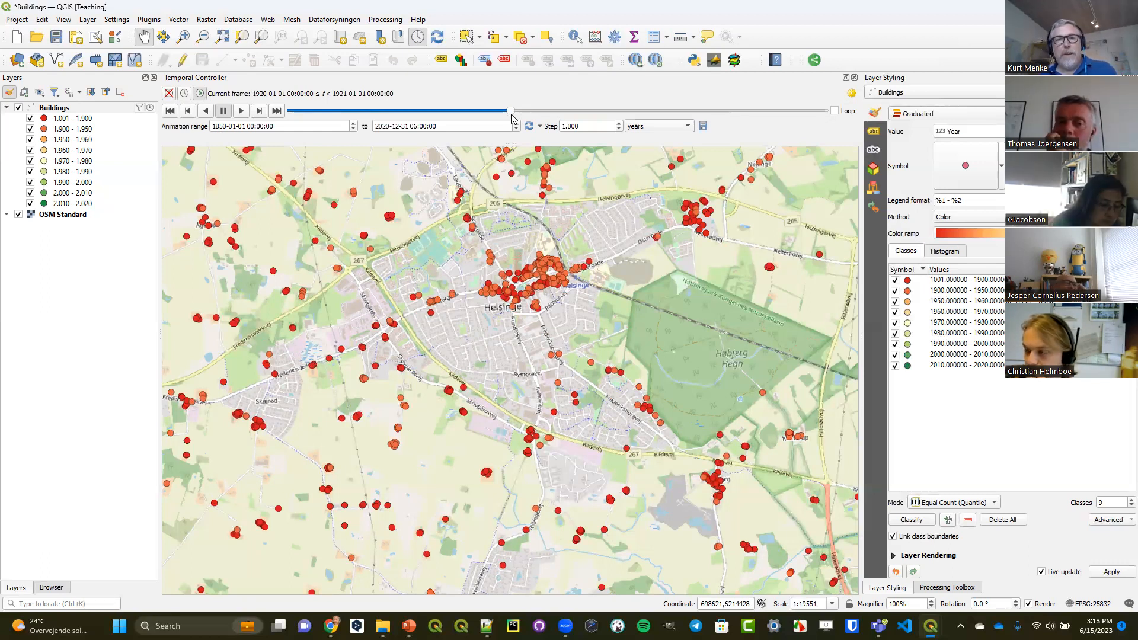
Review the map animation export settings and close them without exporting
left_click(704, 128)
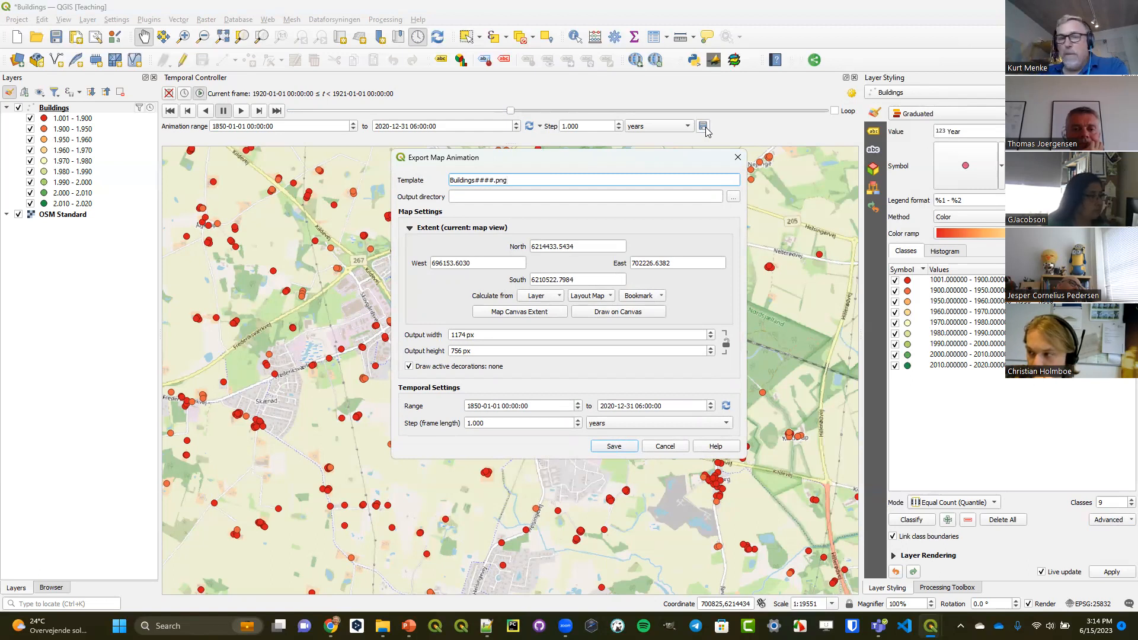
left_click(665, 446)
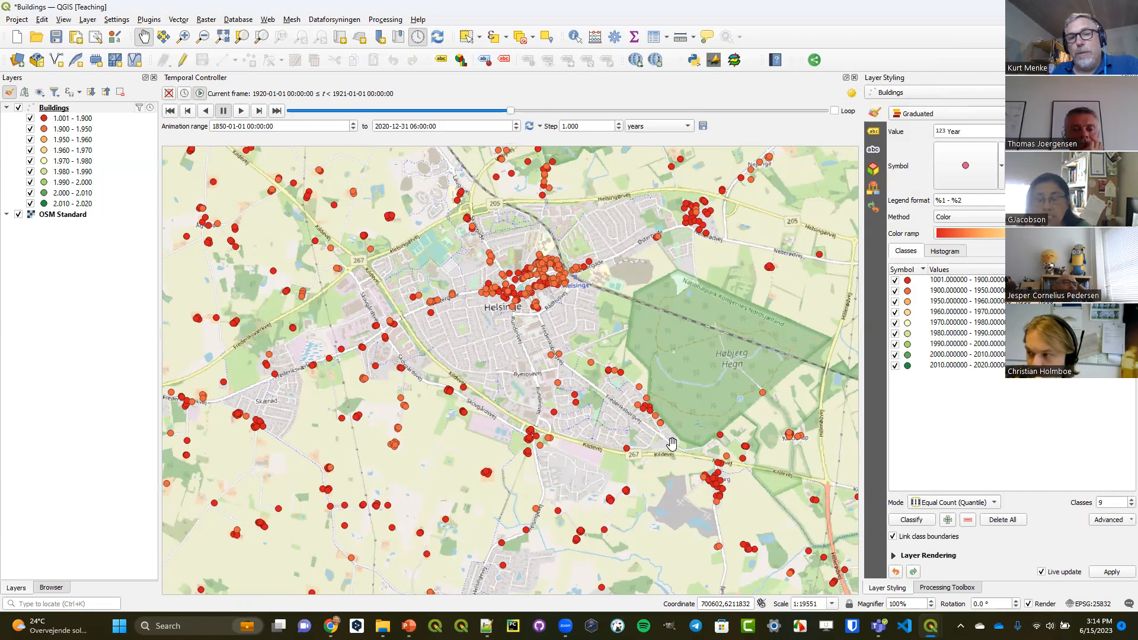
Enable a title label decoration reading "Helsinge" at Top Center and apply it to the map
left_click(63, 19)
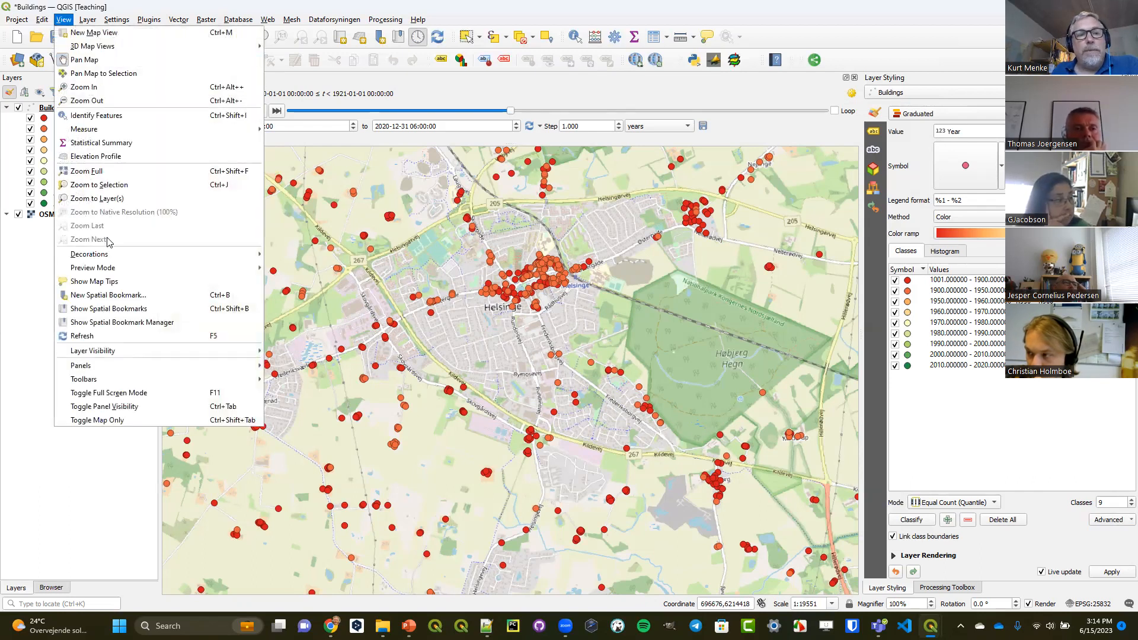
mouse_move(70, 256)
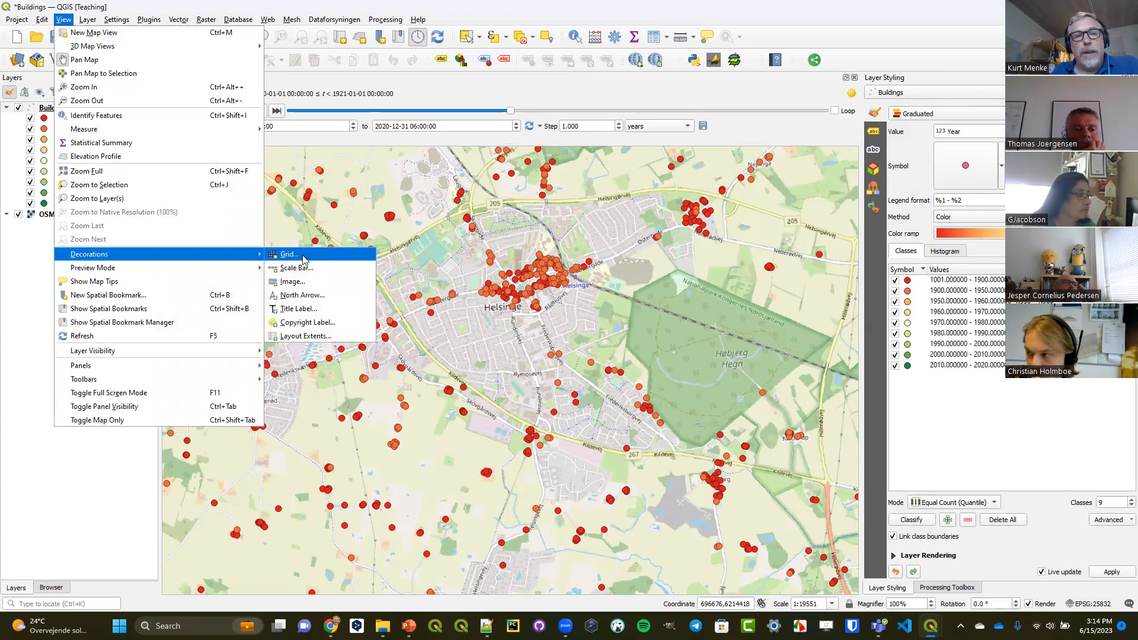
left_click(312, 309)
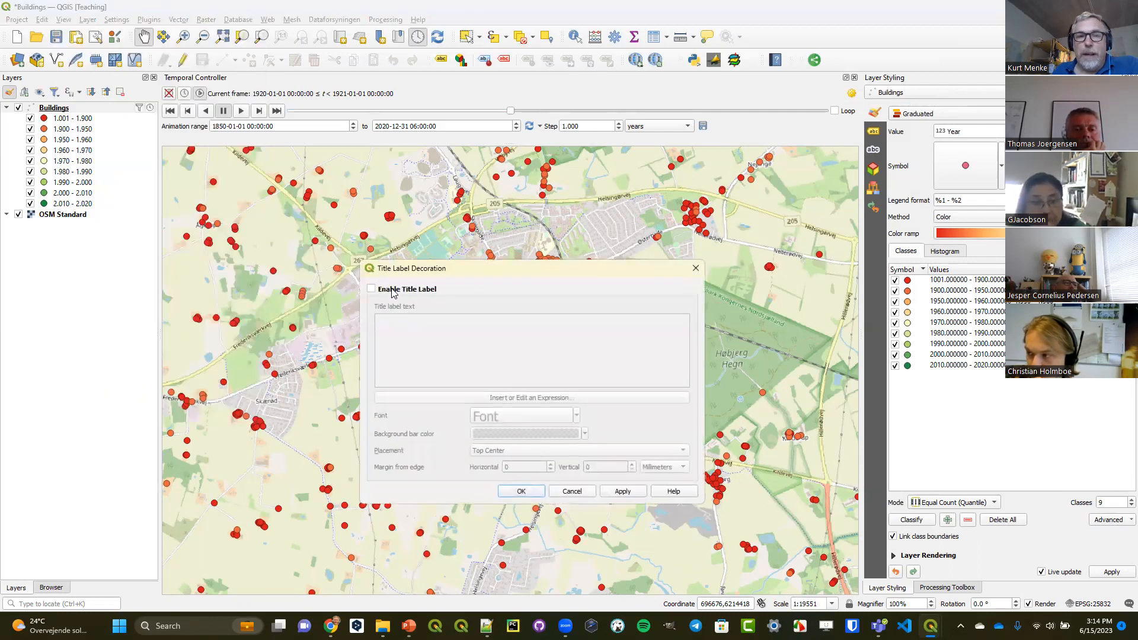
left_click(392, 291)
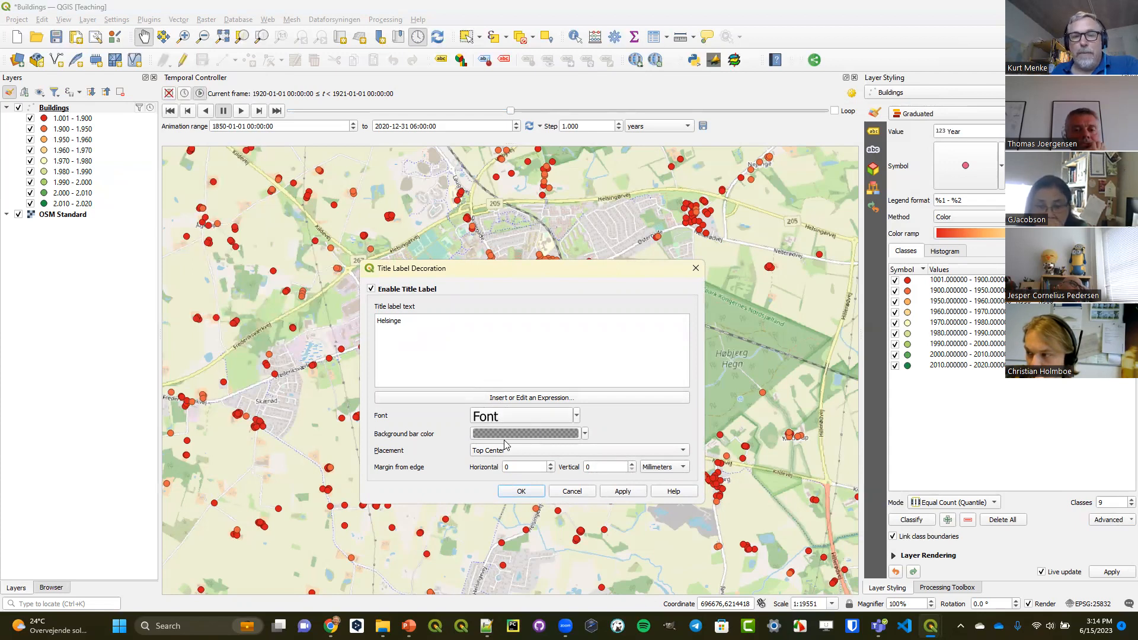
left_click(488, 451)
left_click(489, 450)
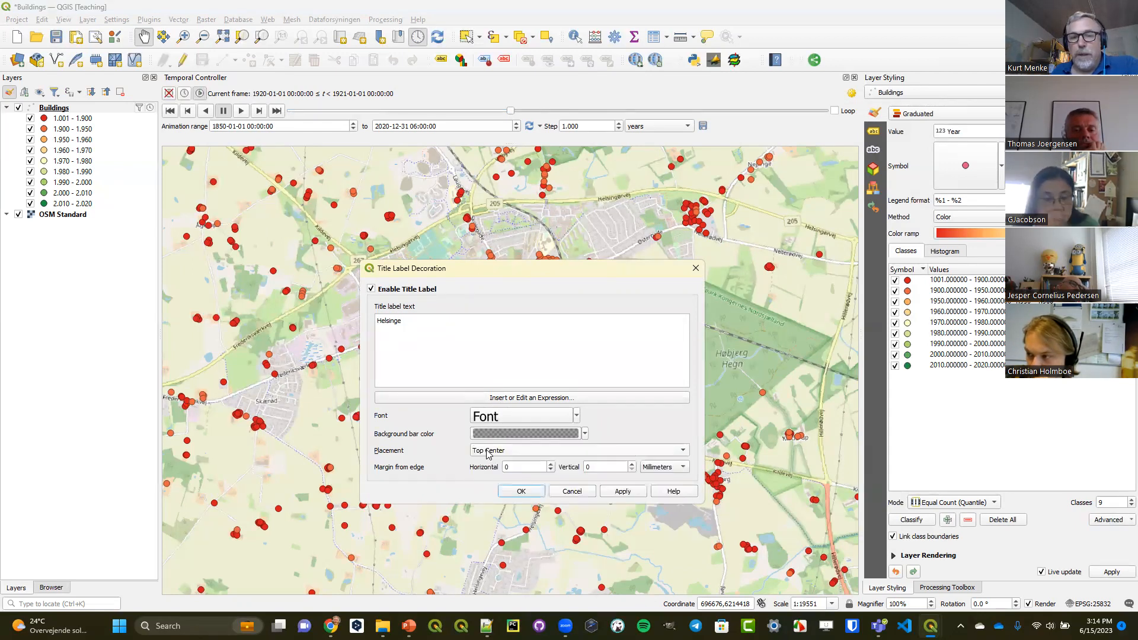
left_click(618, 494)
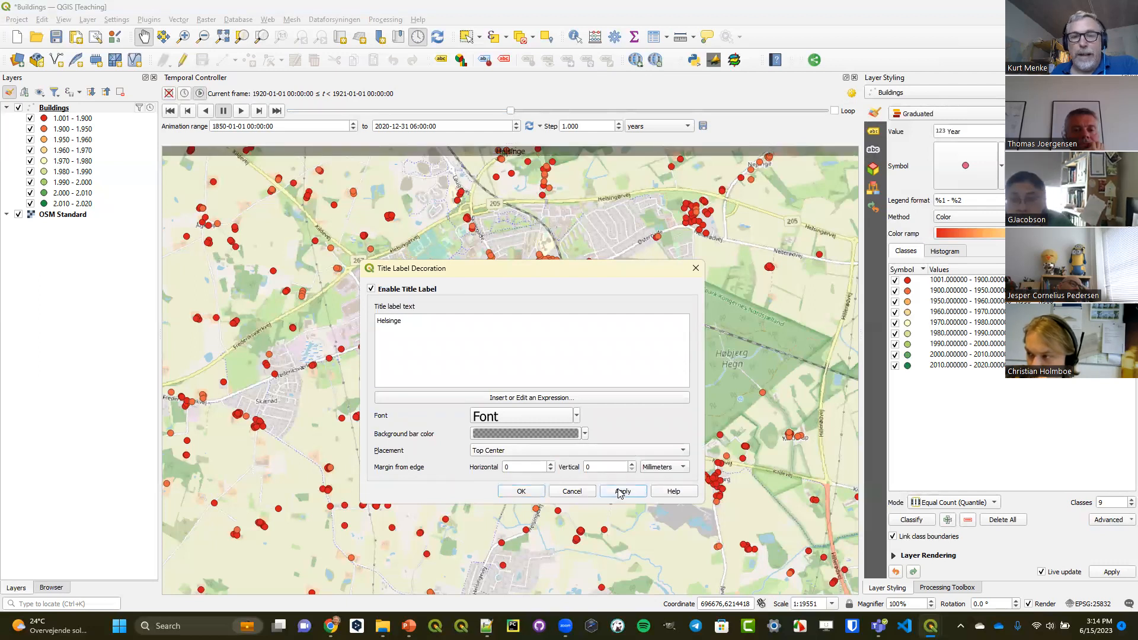
Format the Helsinge title with larger white text and apply it to the map
left_click(524, 415)
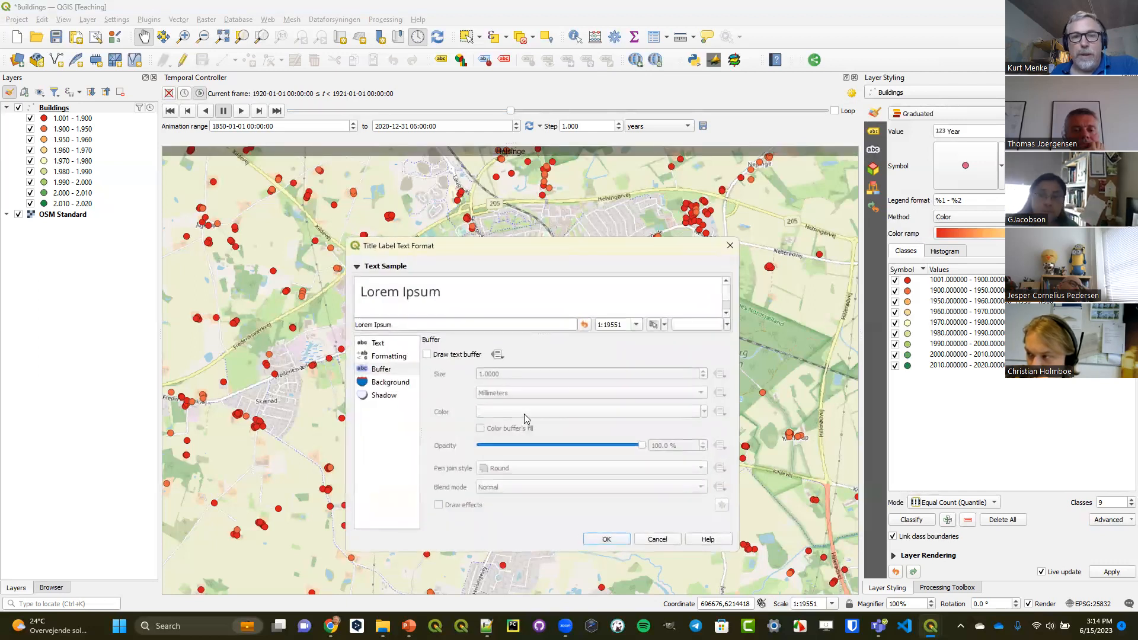
left_click(378, 344)
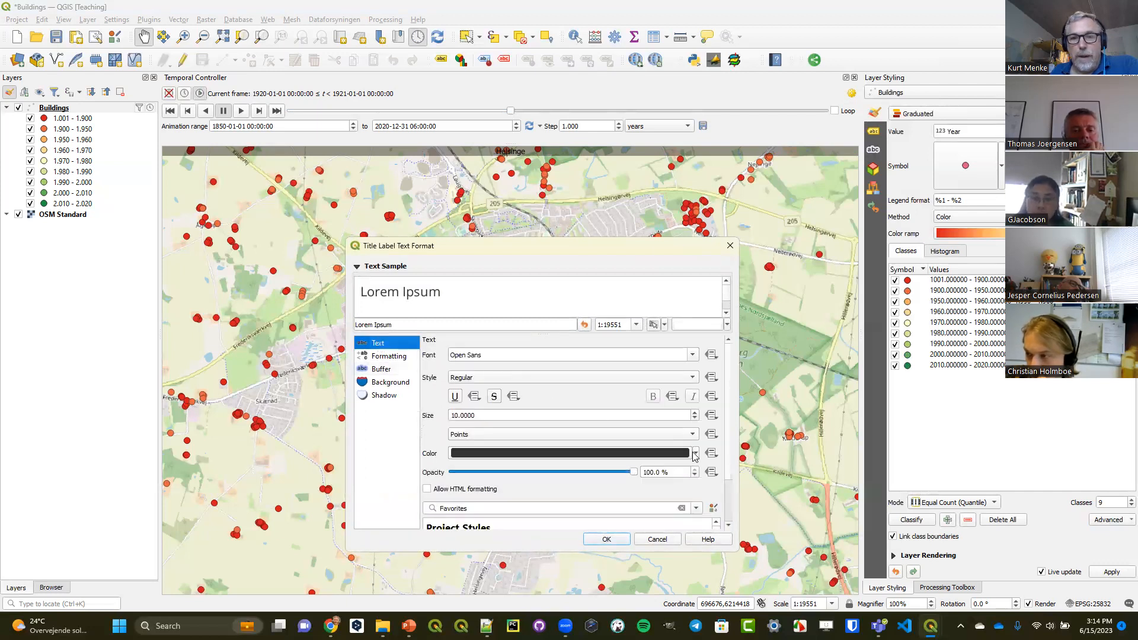
left_click(695, 453)
left_click(456, 344)
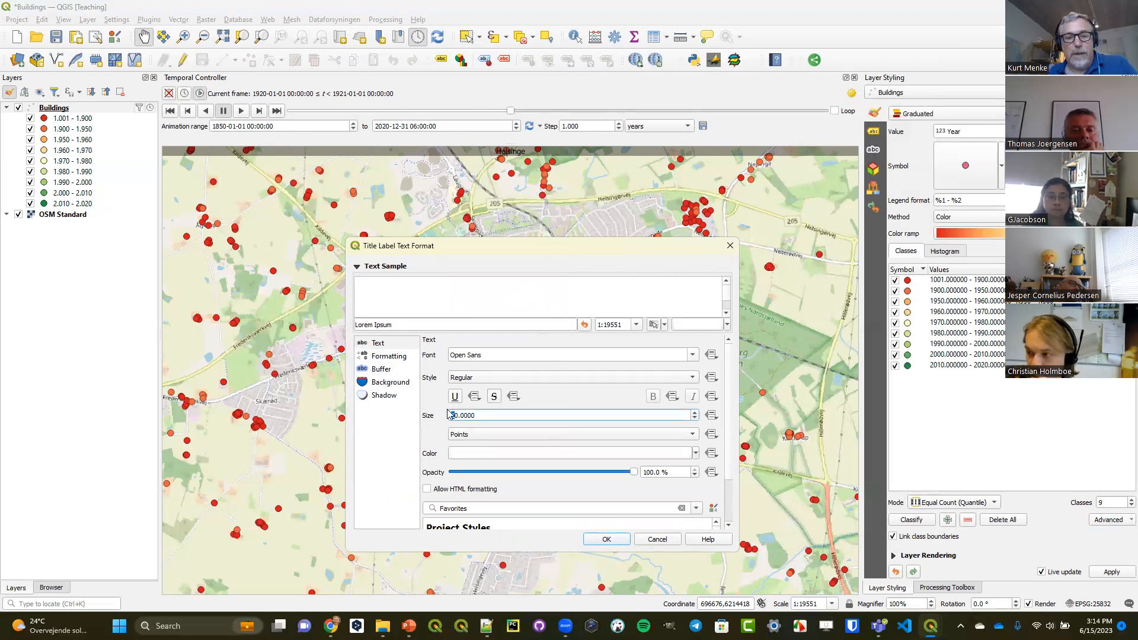
left_click(606, 539)
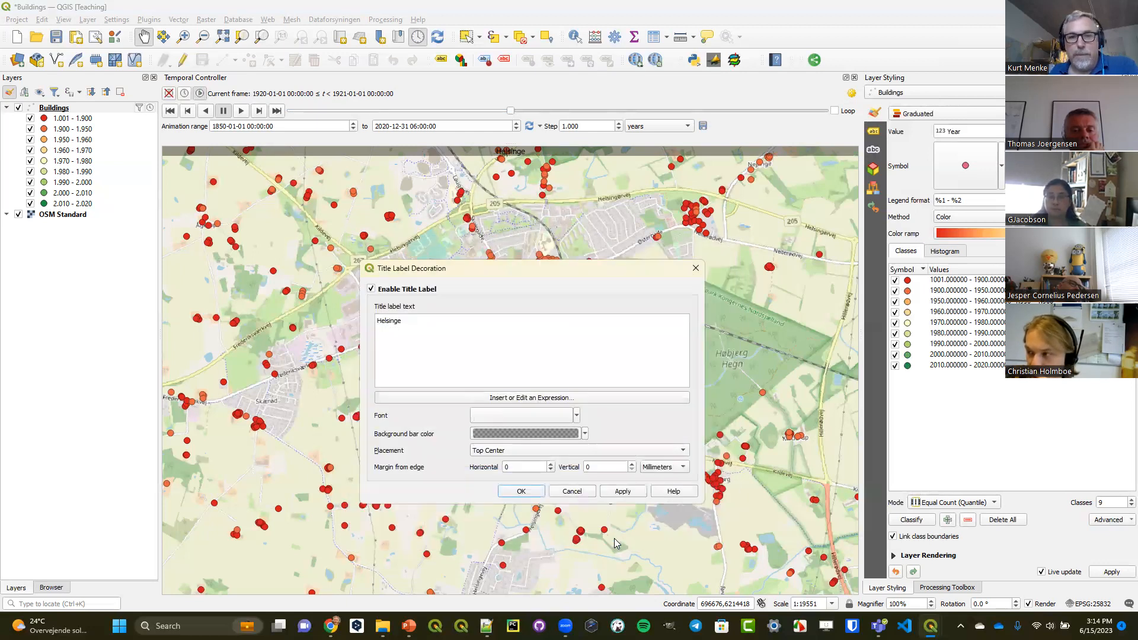
left_click(623, 492)
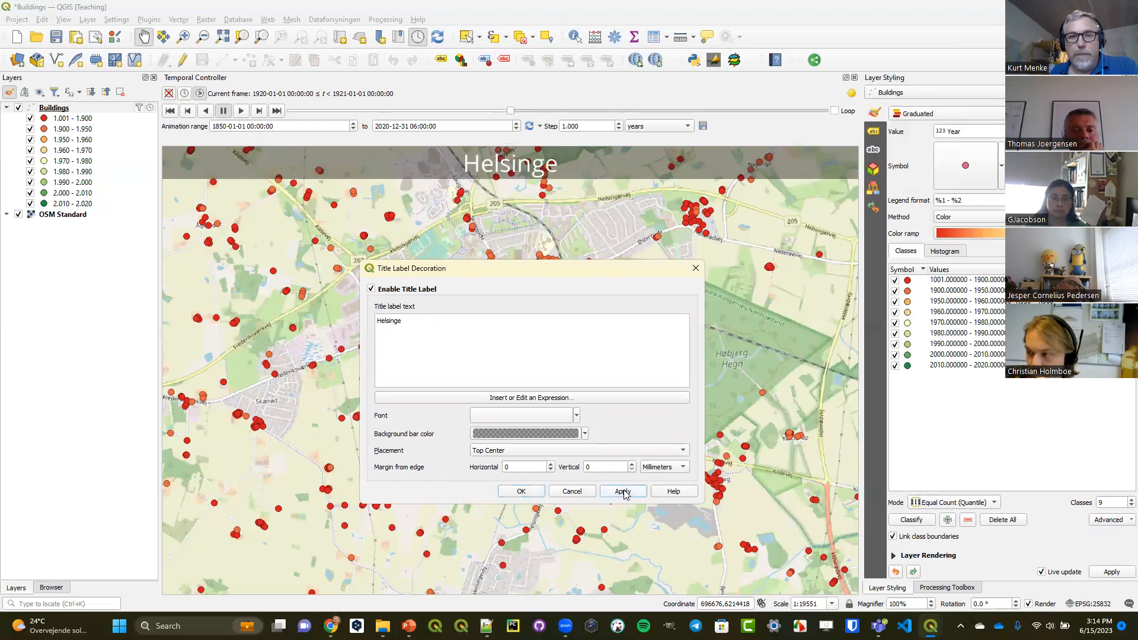
left_click(523, 491)
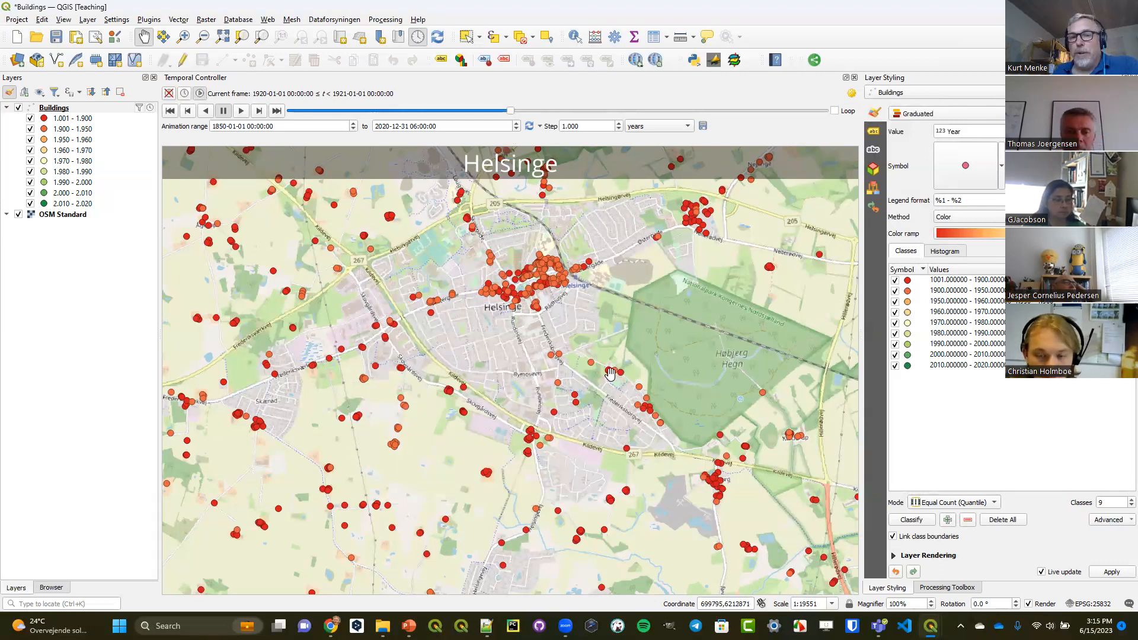
Enable an image decoration using Legend.jpg from the course's Data\Buildings folder and apply it to the map
left_click(62, 21)
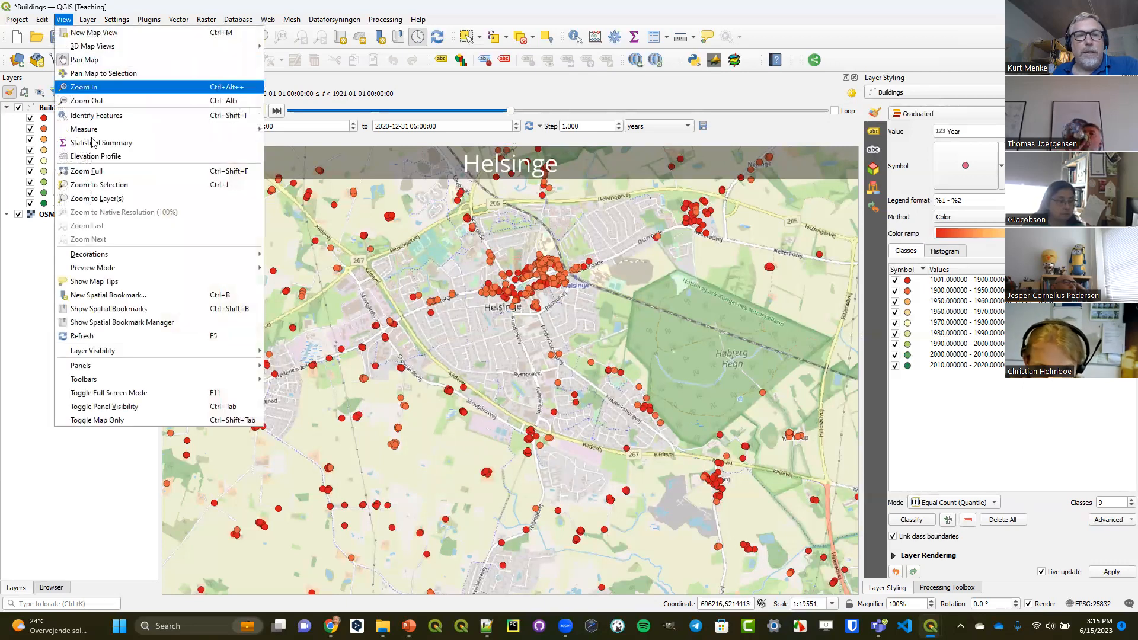
mouse_move(119, 254)
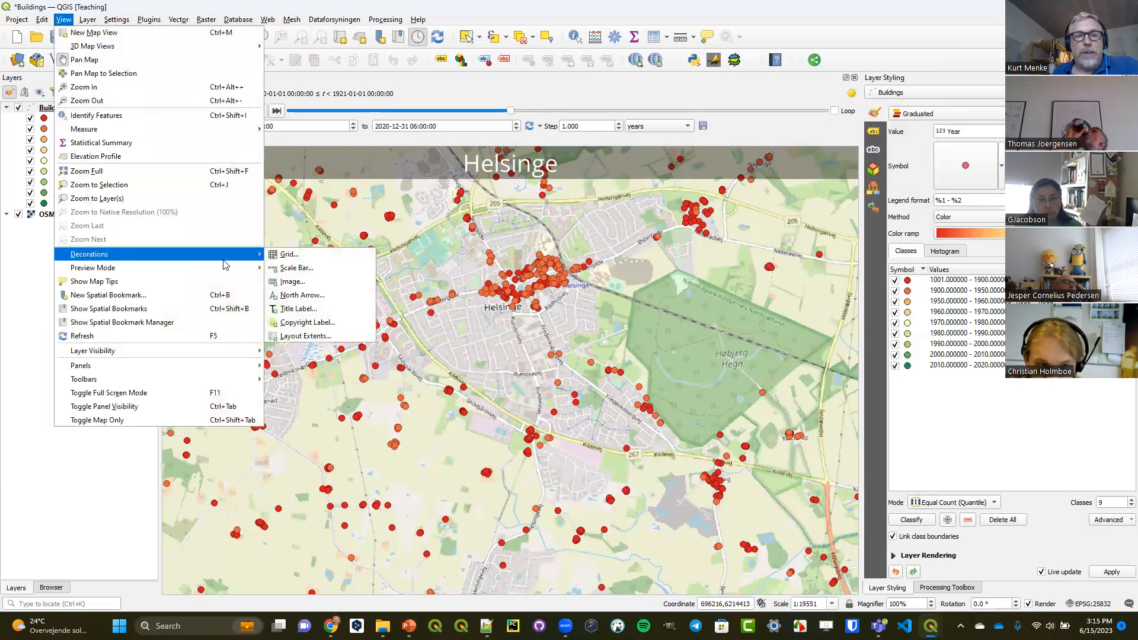
left_click(306, 285)
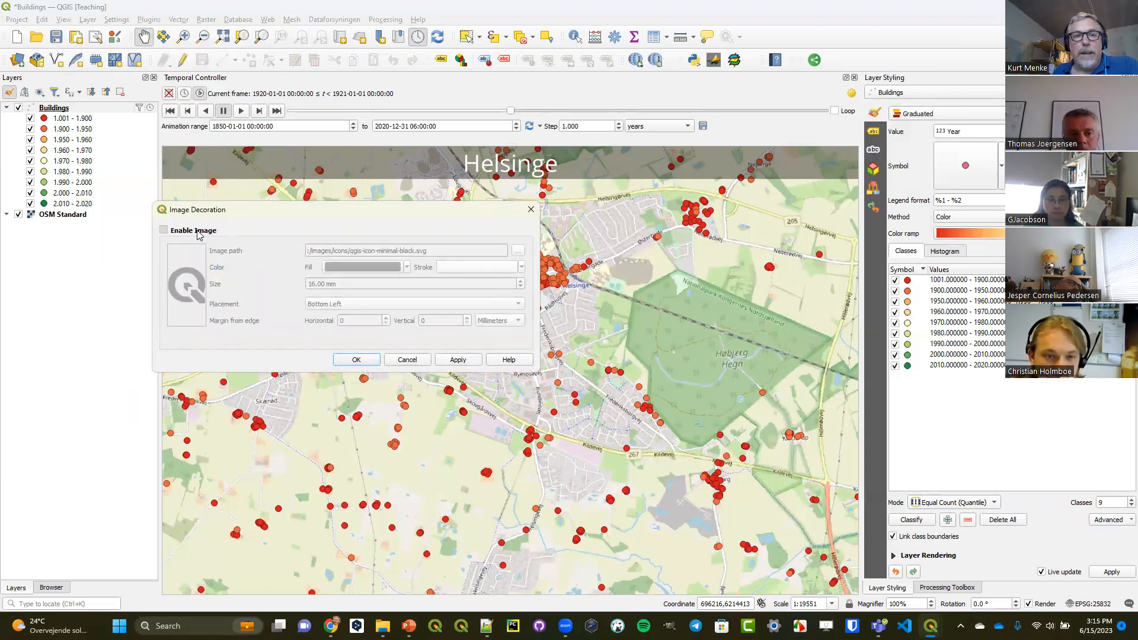
left_click(164, 230)
left_click(517, 256)
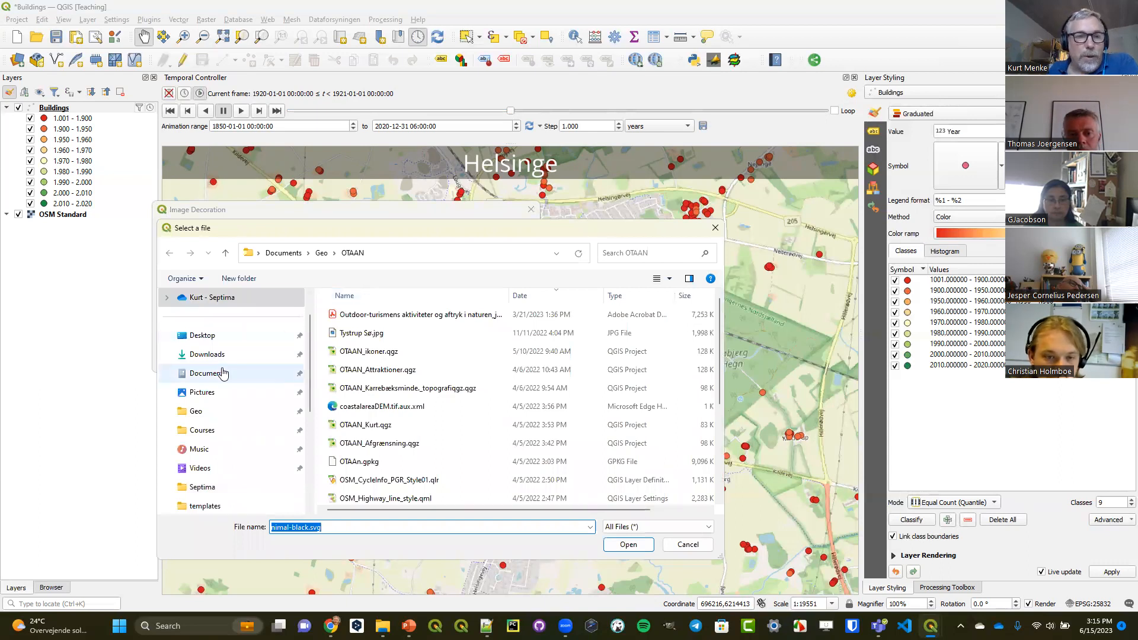
left_click(208, 436)
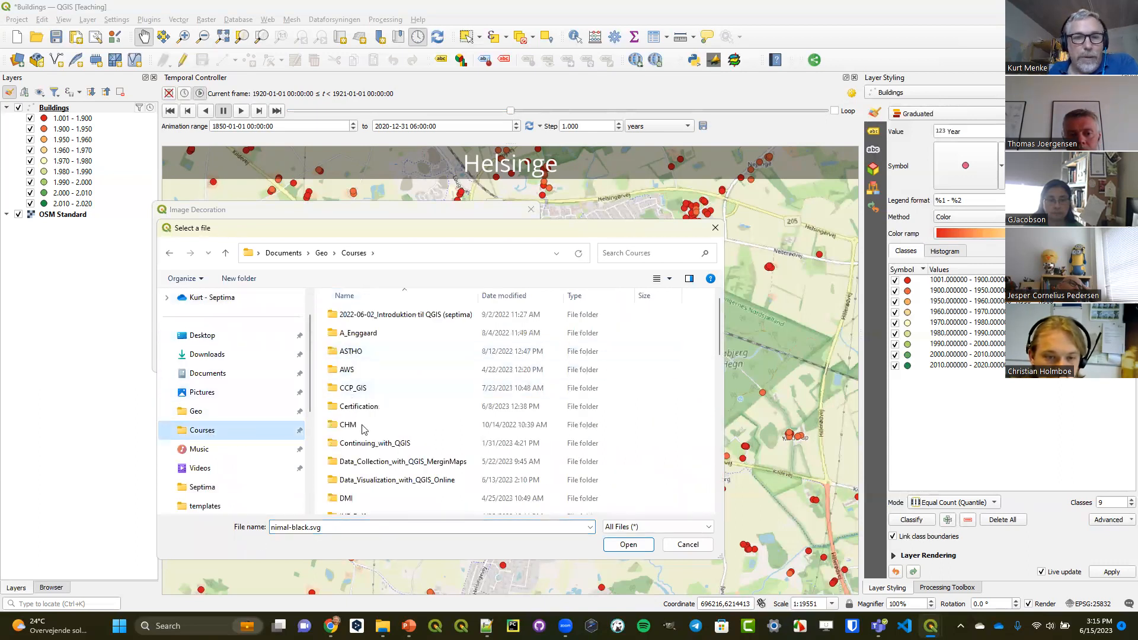
double_click(368, 480)
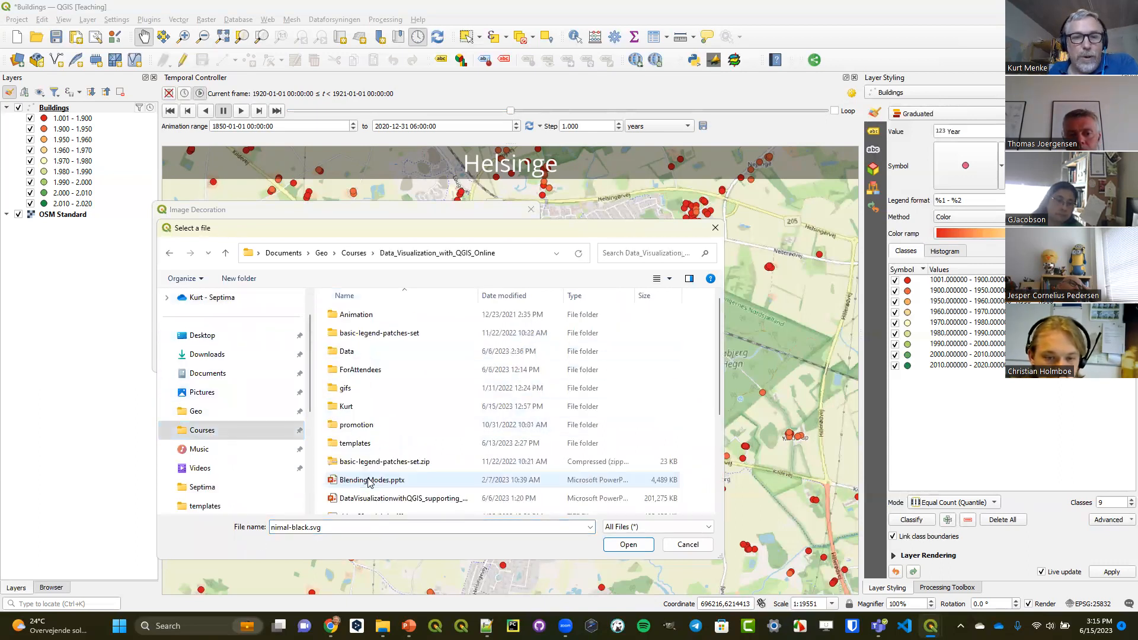
double_click(350, 351)
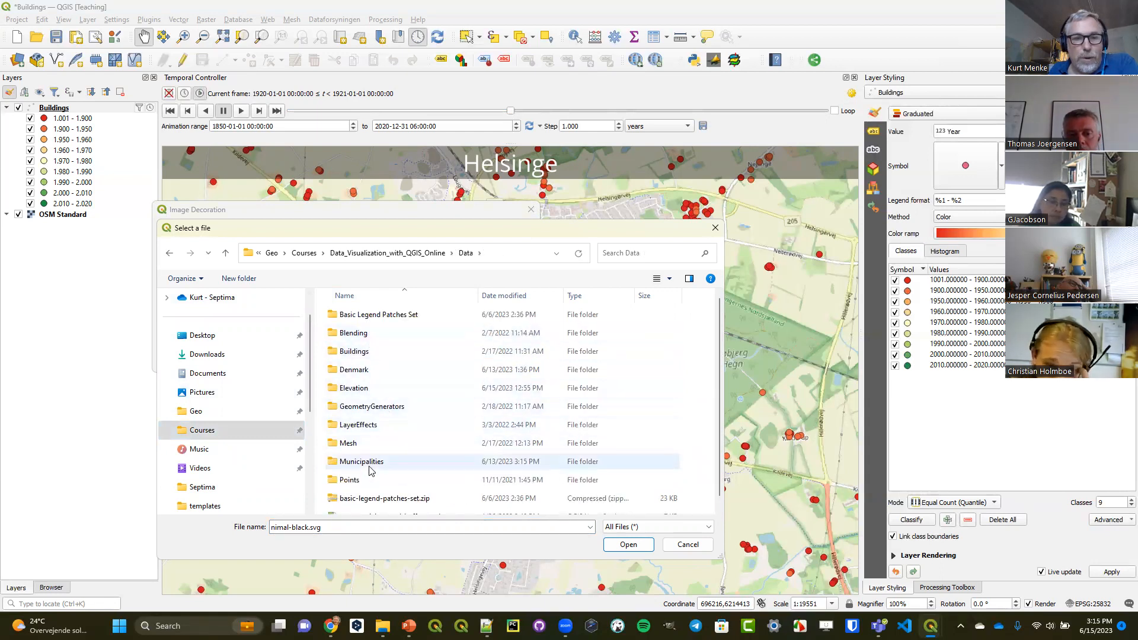
double_click(361, 353)
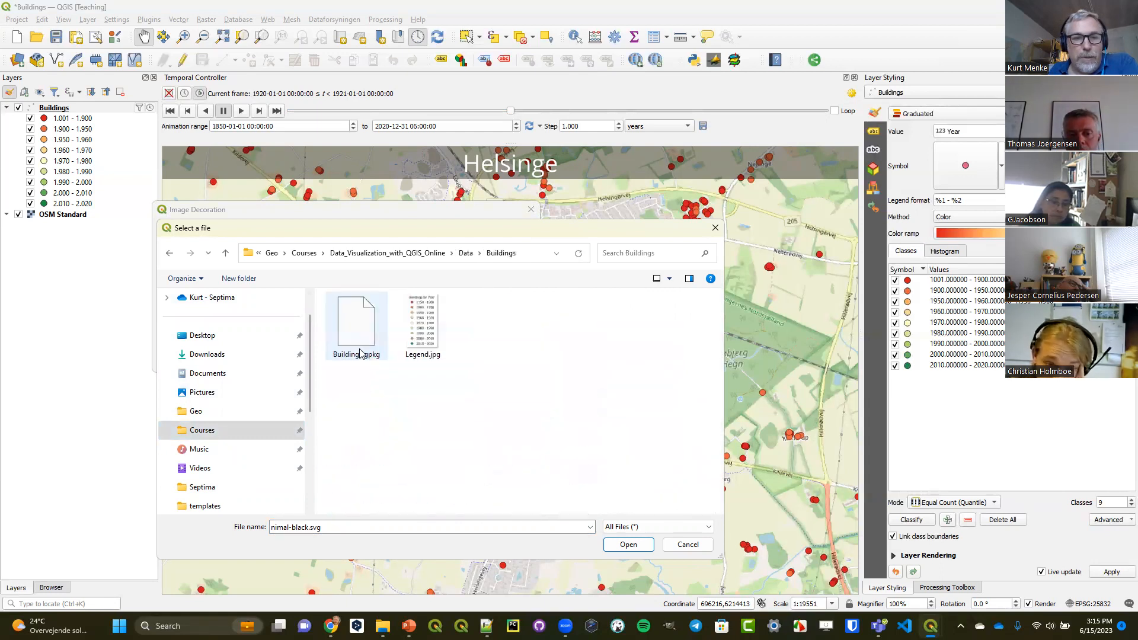
left_click(428, 343)
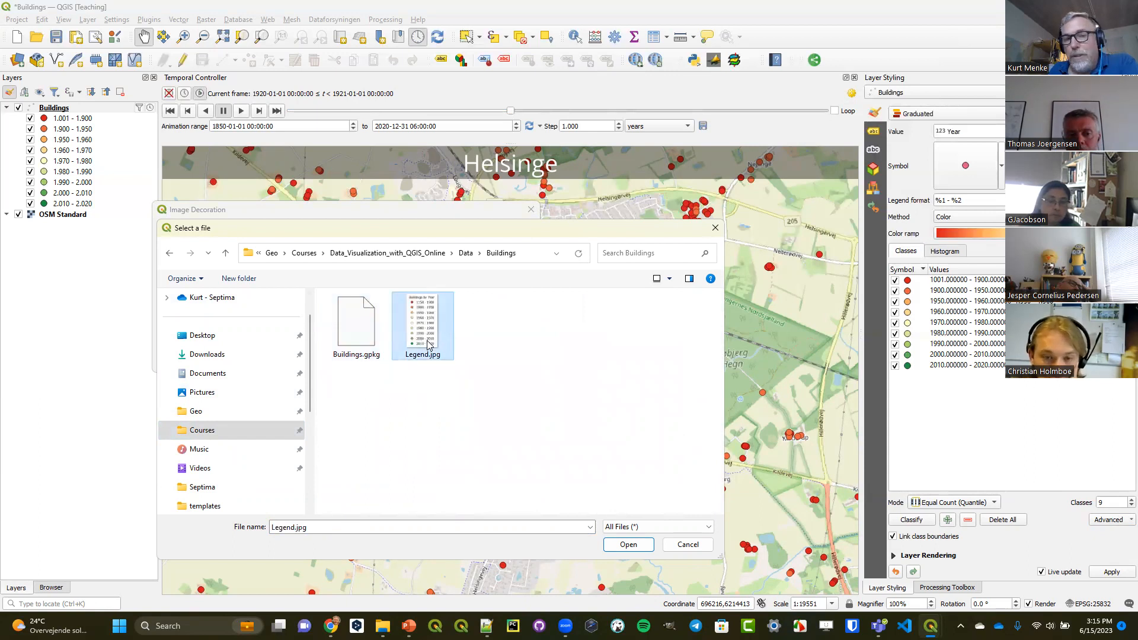
left_click(614, 544)
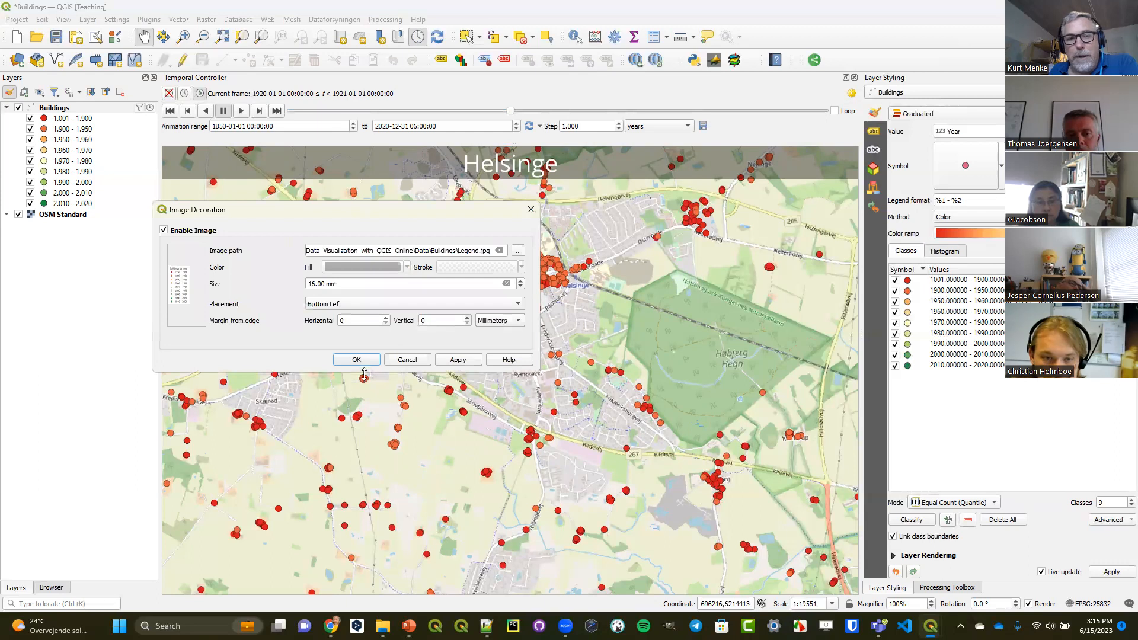
left_click(457, 360)
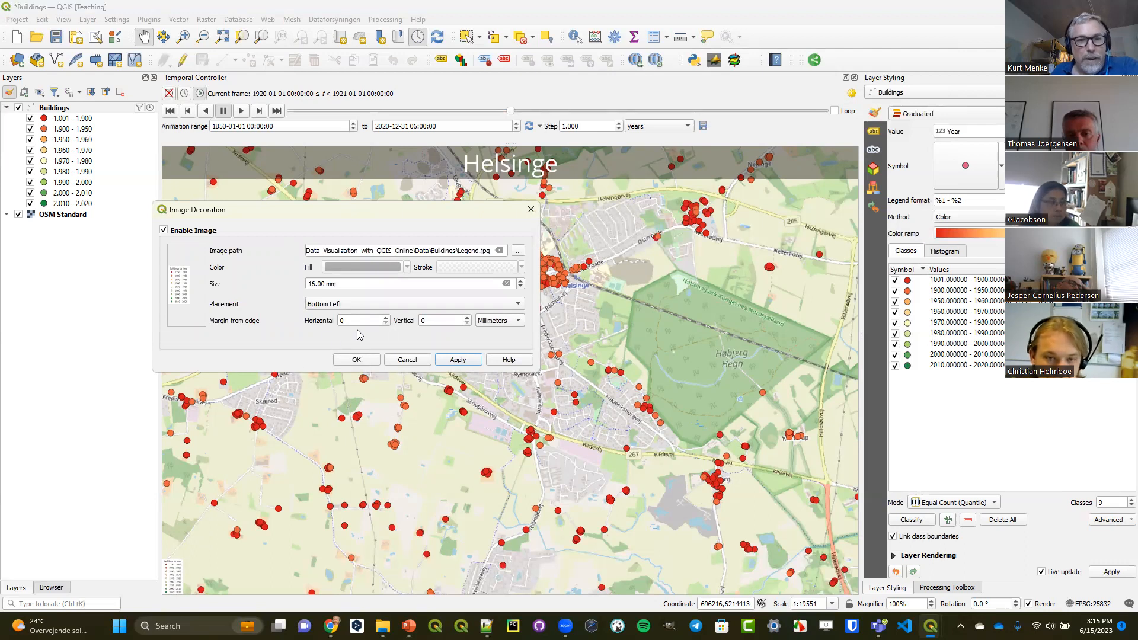
Set the legend image's size to 46 mm and apply it
left_click(313, 283)
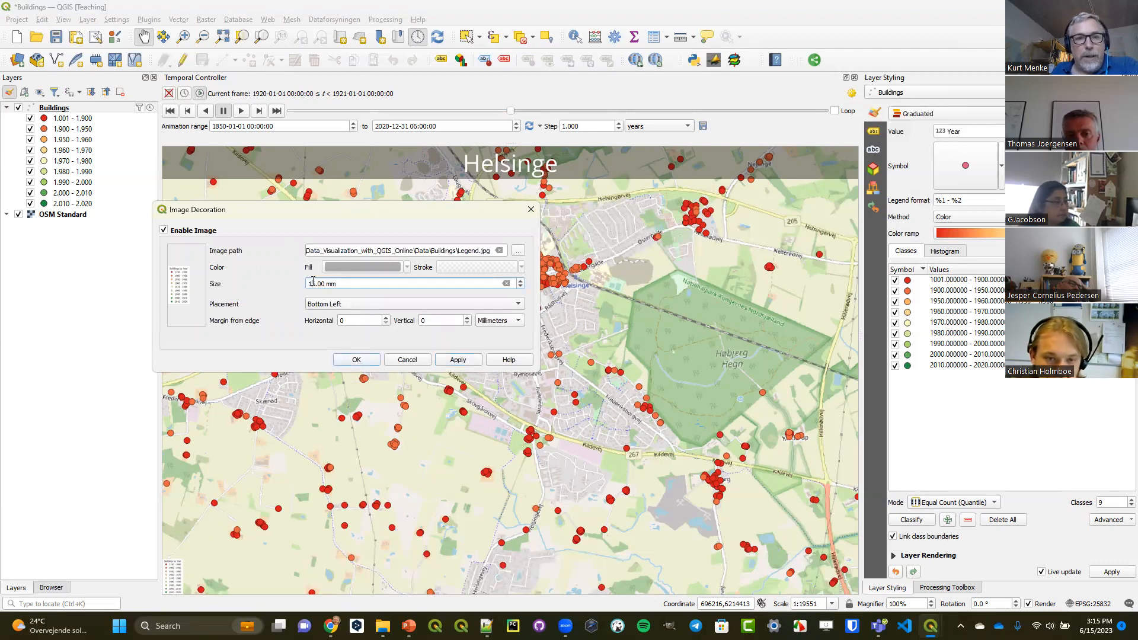
type("4")
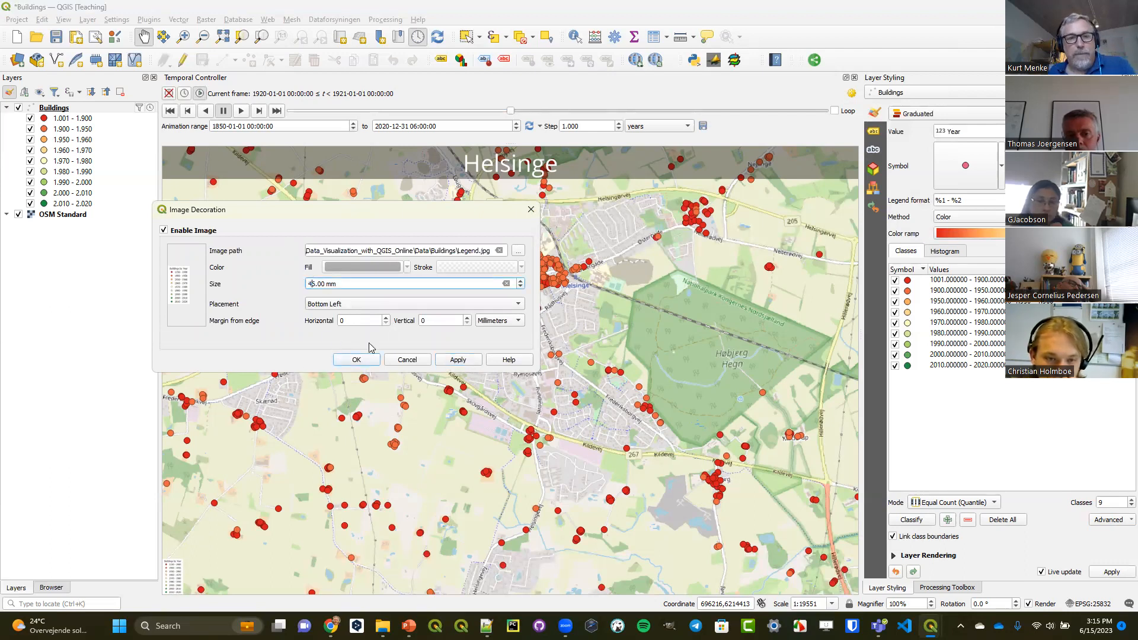
left_click(459, 360)
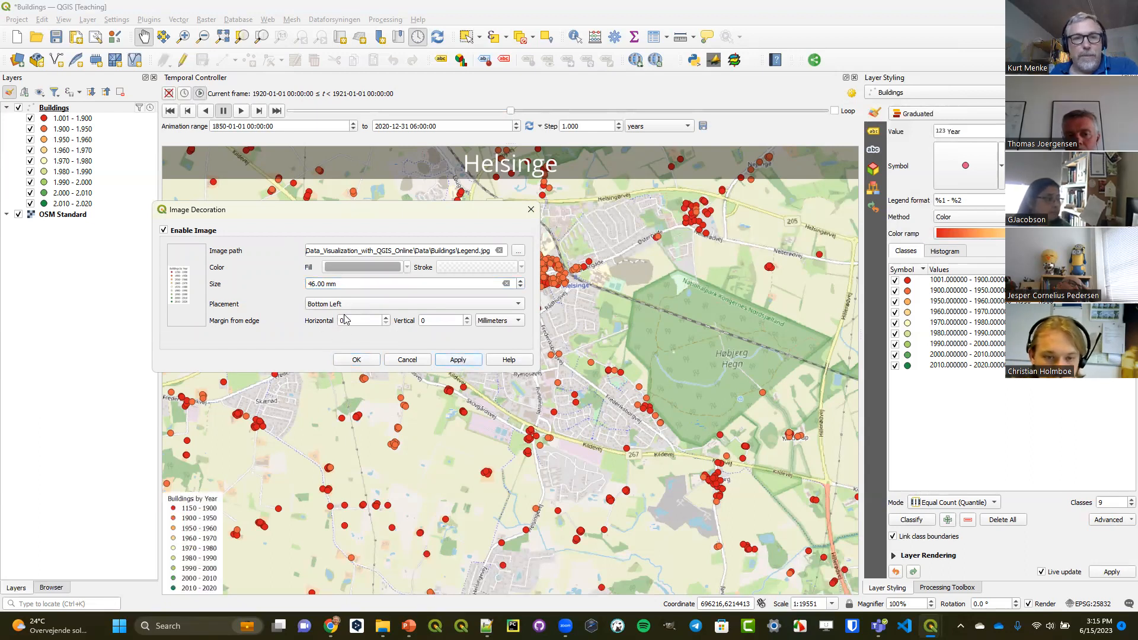
Try the Top Left placement for the legend image
left_click(348, 304)
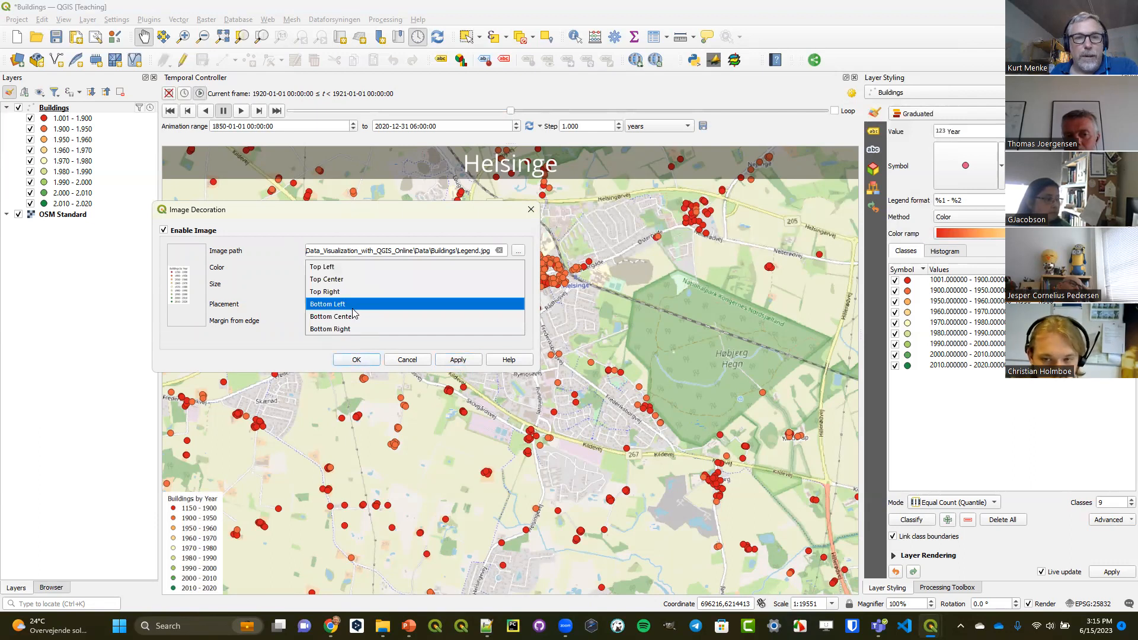
left_click(358, 330)
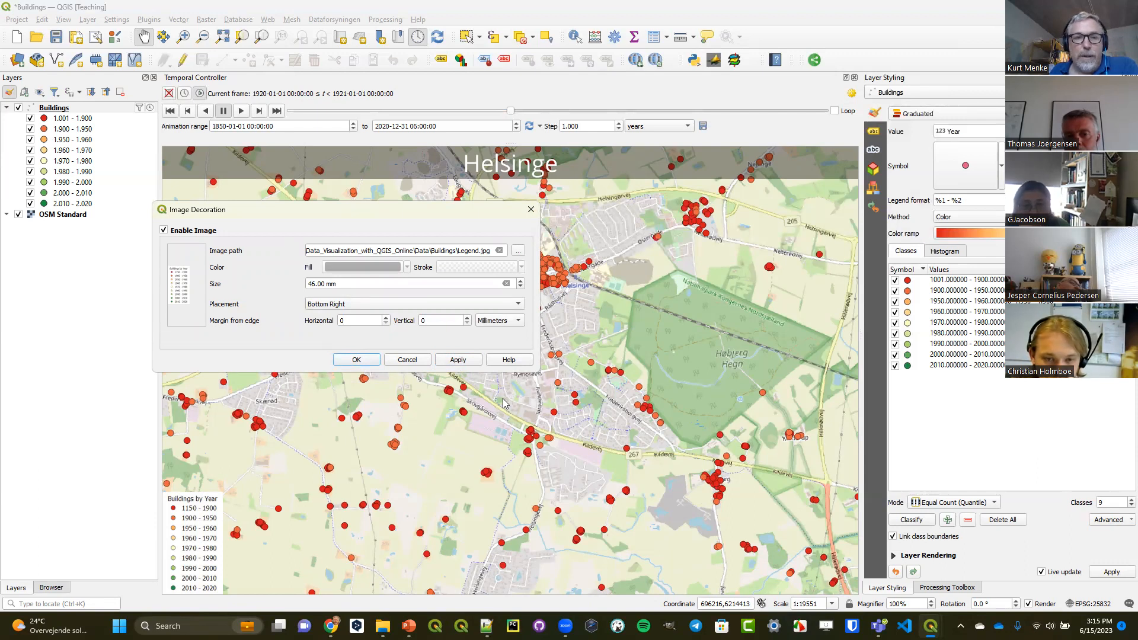
left_click(371, 305)
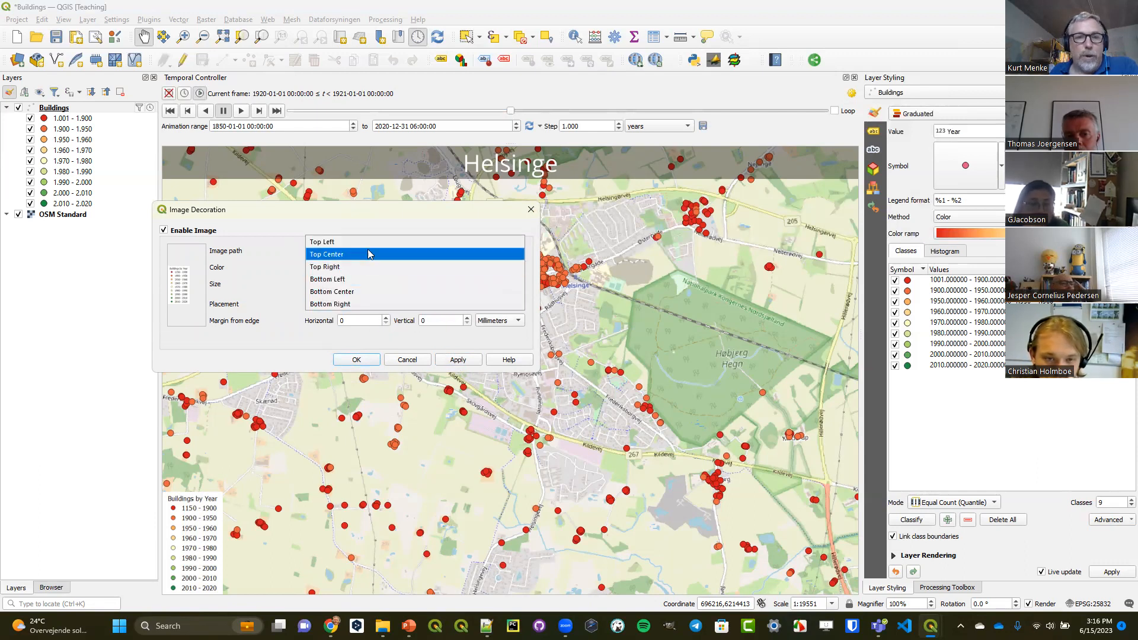
left_click(371, 243)
Set the legend image's horizontal and vertical margins from the edge to 8 mm and apply them
double_click(386, 318)
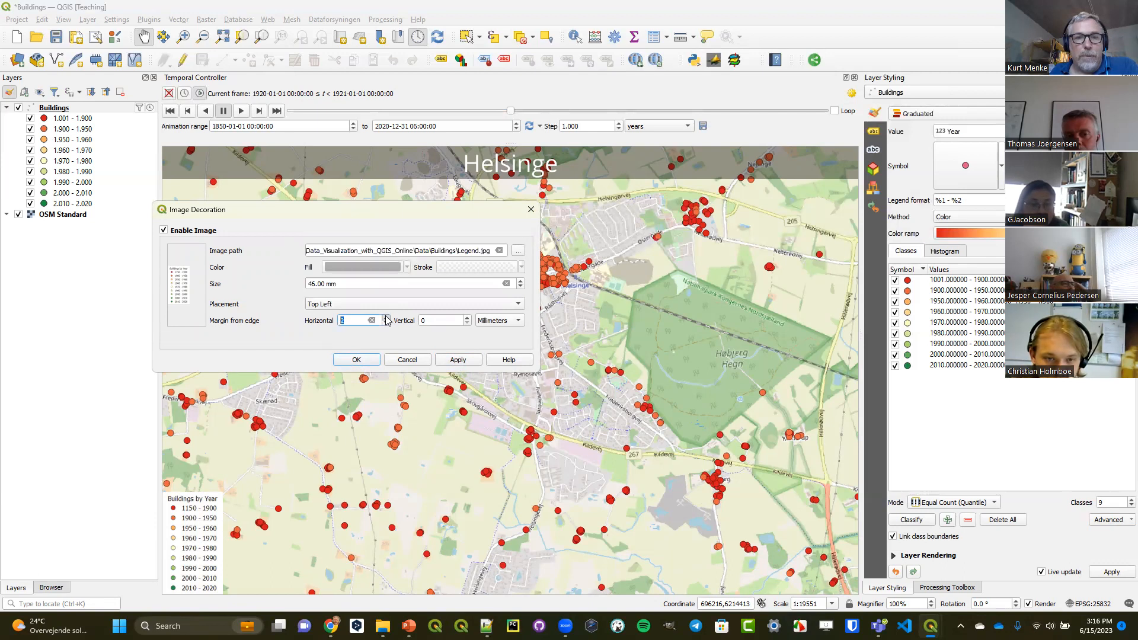
scroll(385, 321, "up", 6)
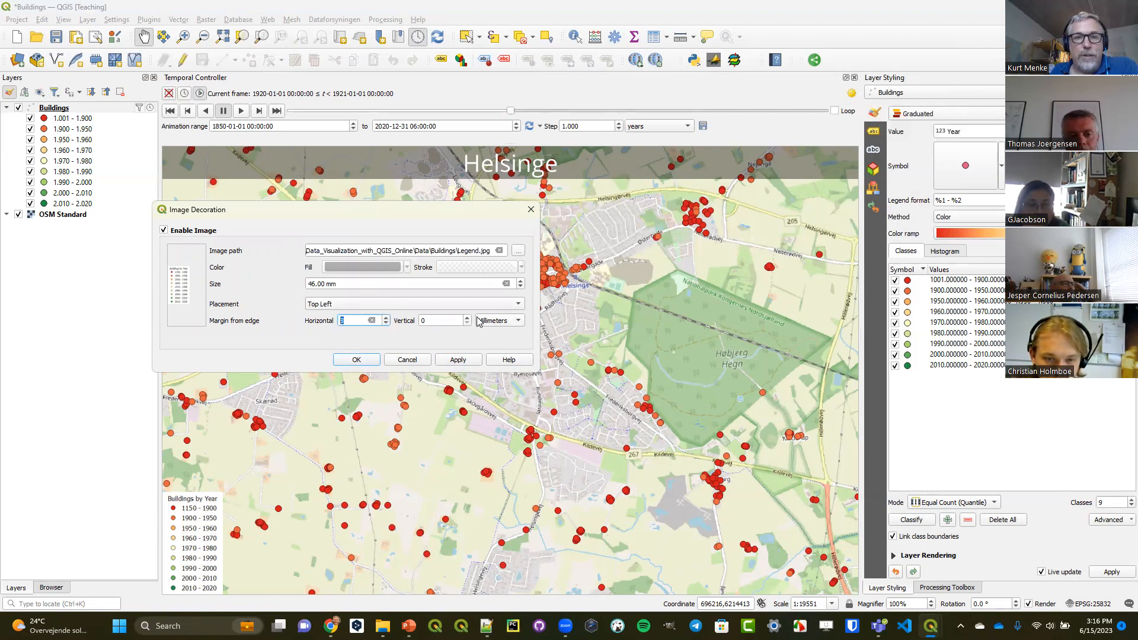
double_click(467, 318)
left_click(467, 318)
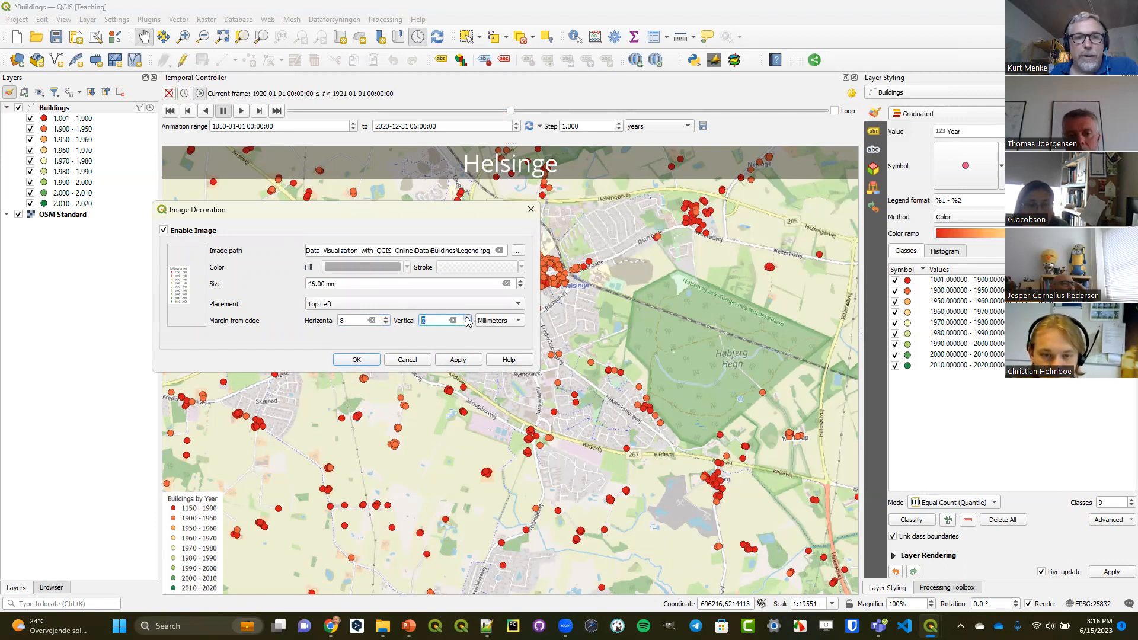
type("8")
left_click(452, 359)
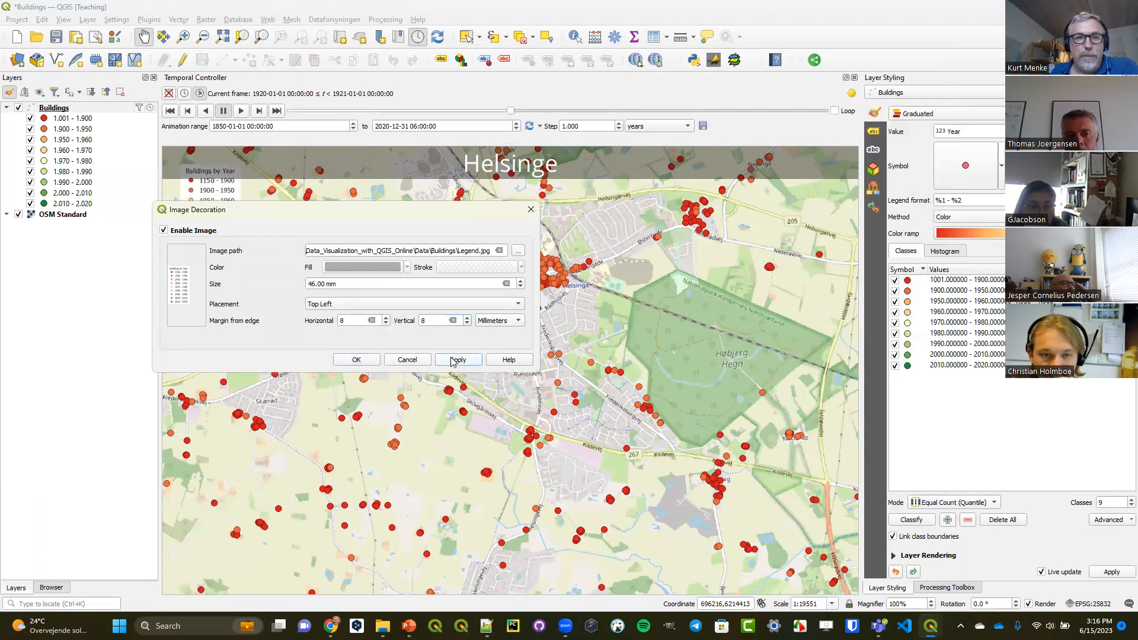
Place the legend image at Bottom Left, apply it to the map and finish the image decoration
left_click(393, 304)
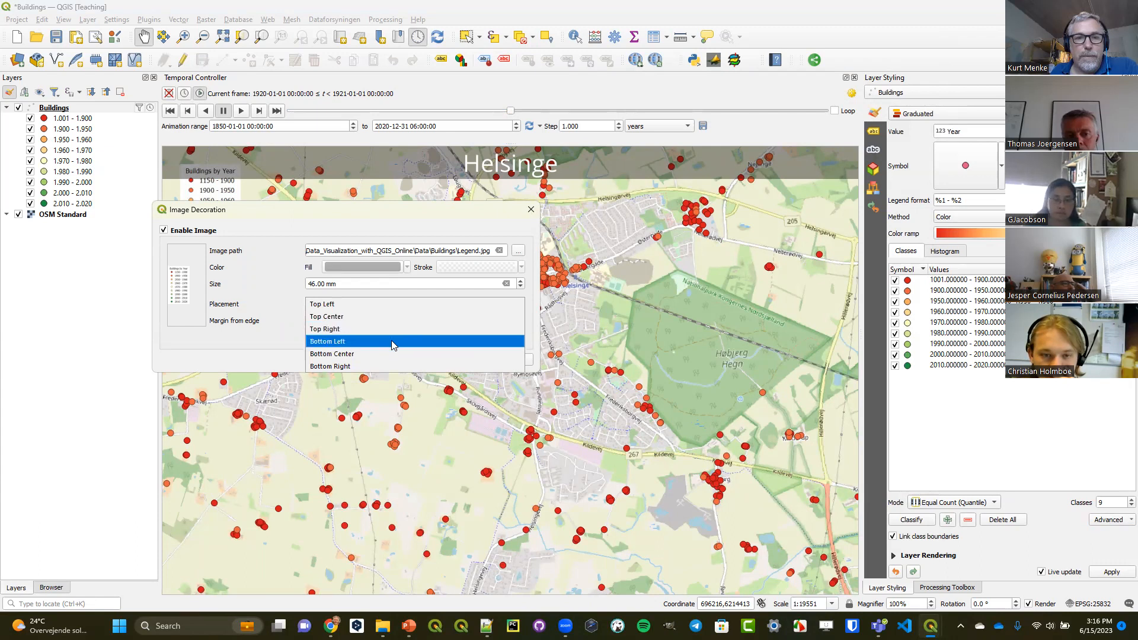
left_click(390, 342)
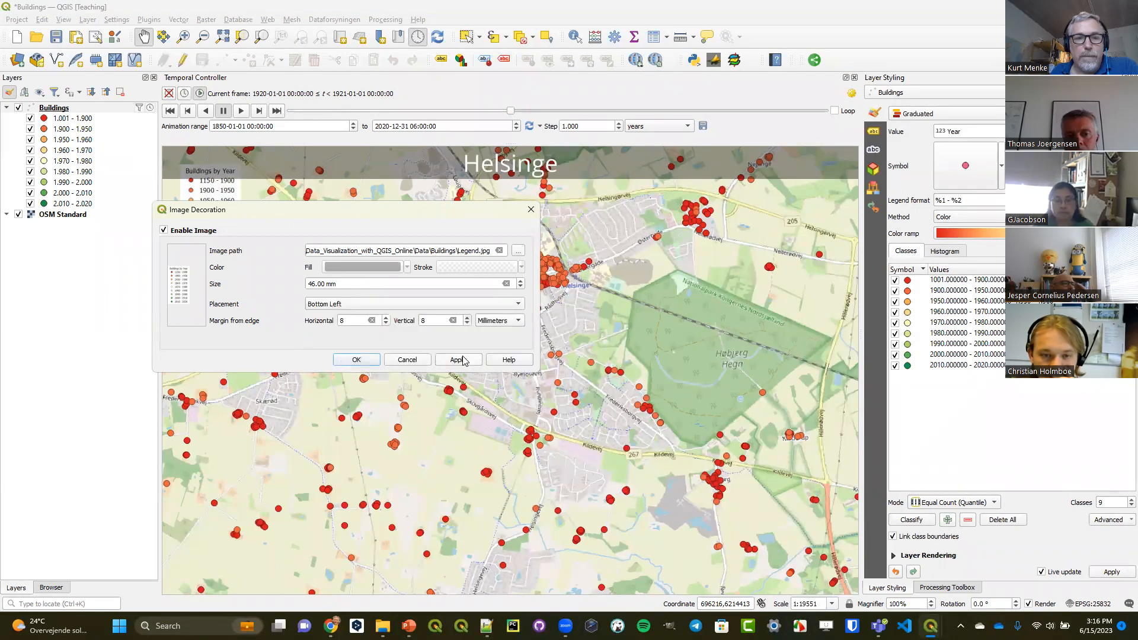
left_click(465, 360)
left_click(364, 361)
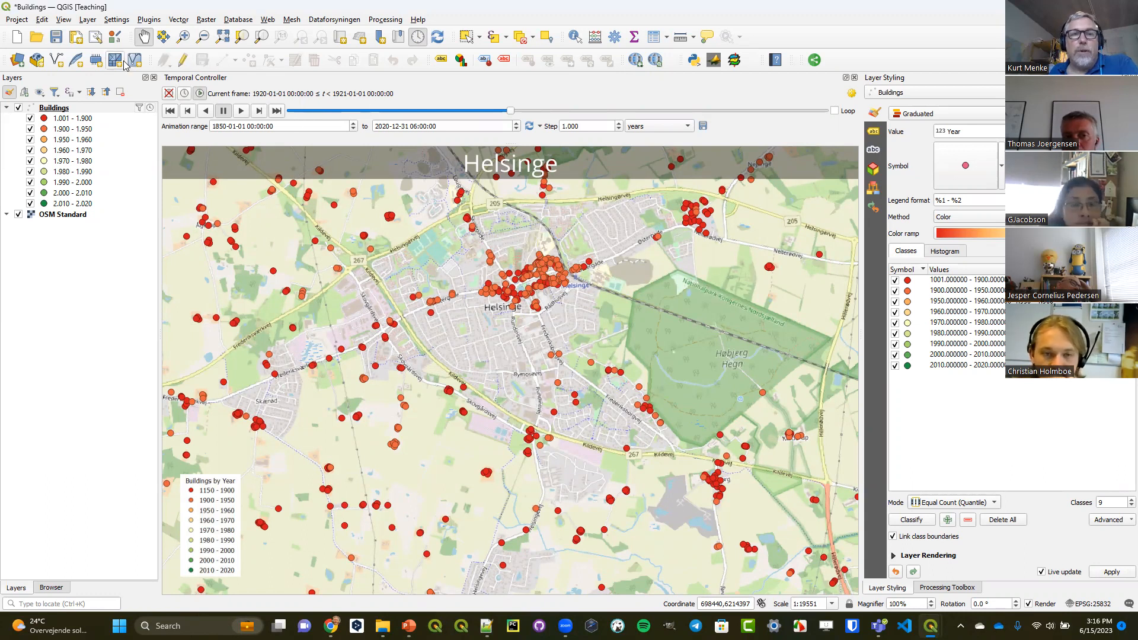
Create a temporary scratch point layer named "Time Label" using the project CRS EPSG:25832 - ETRS89 / UTM zone 32N
left_click(87, 20)
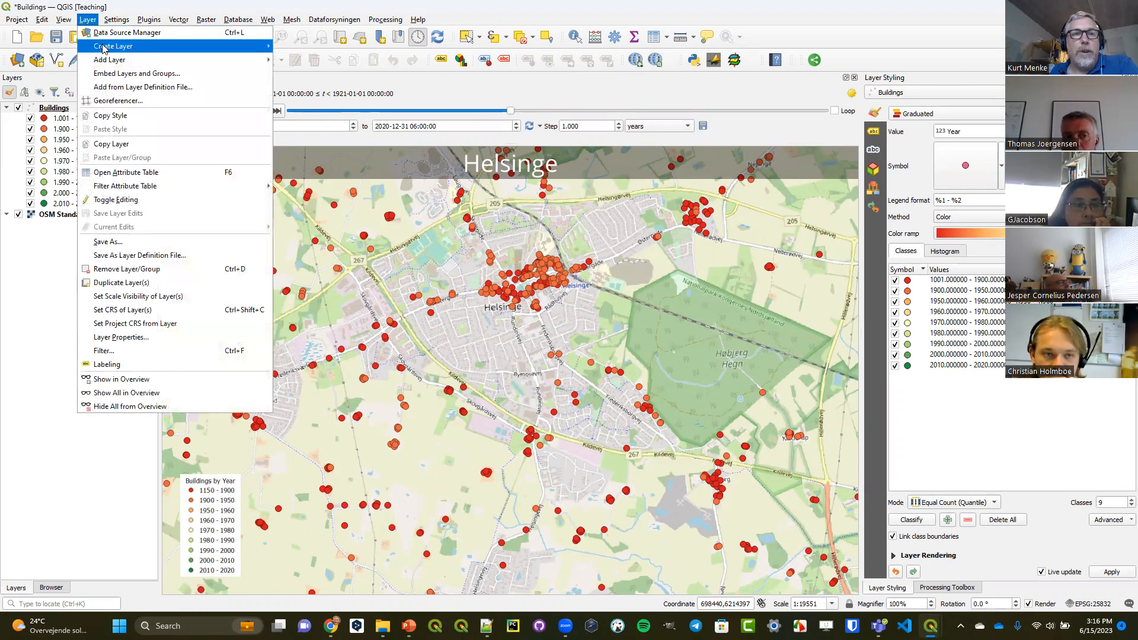
mouse_move(103, 47)
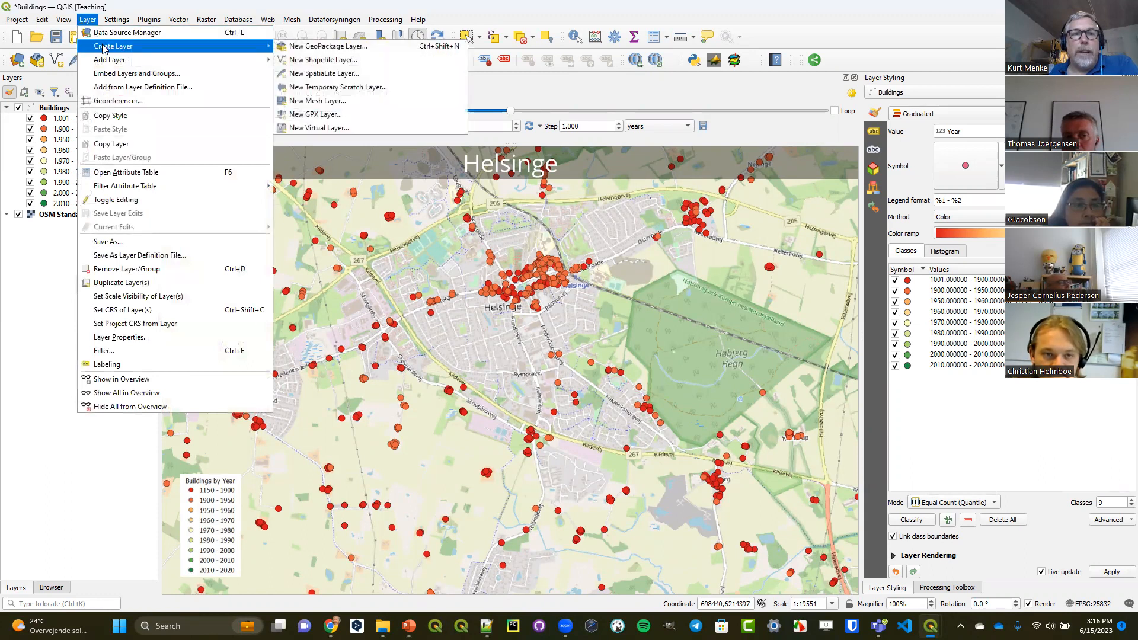
left_click(330, 87)
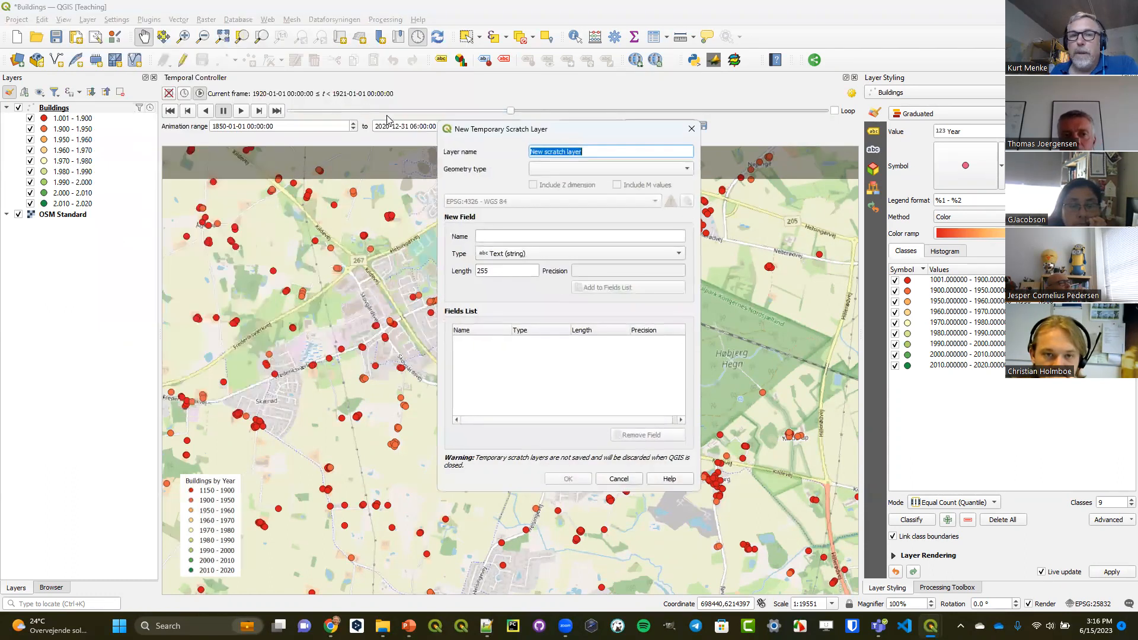
type("Ti")
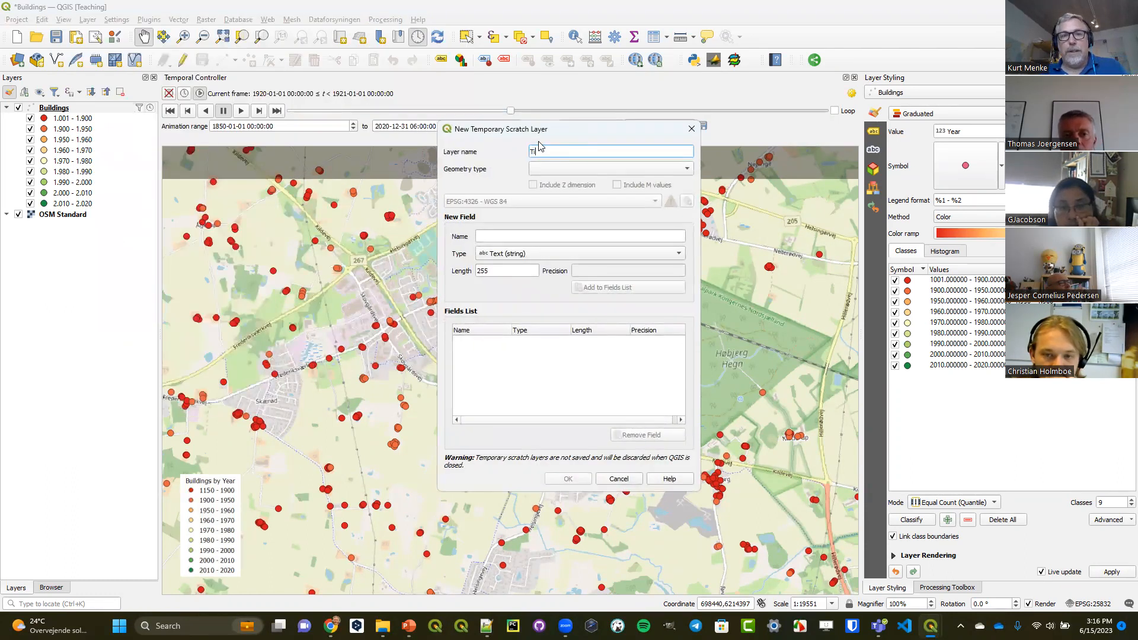
type("me Label")
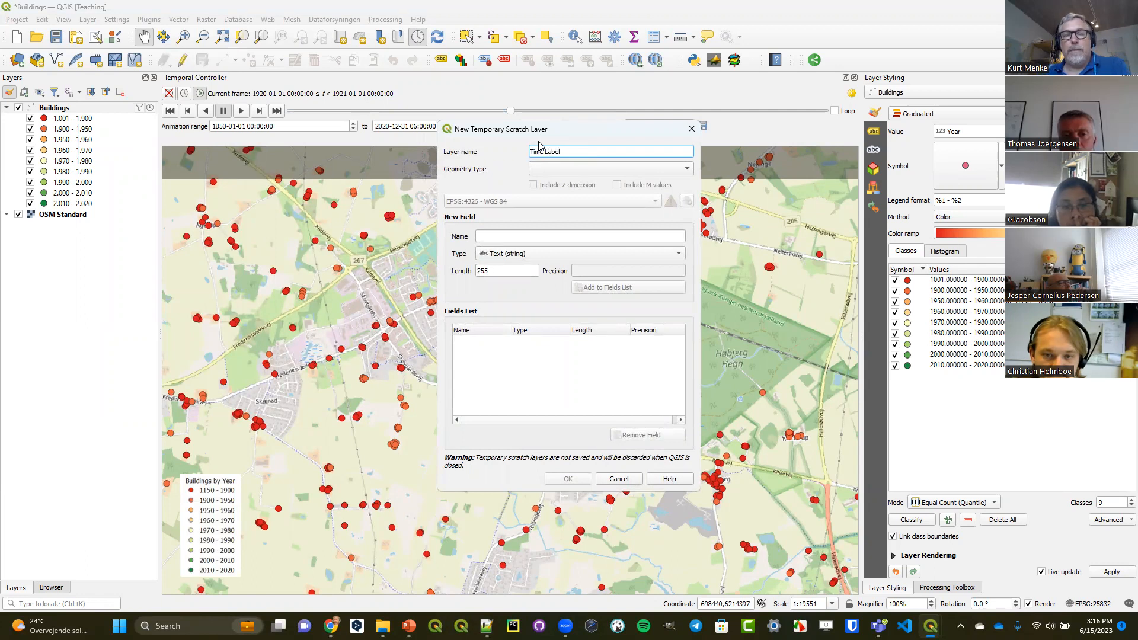
left_click(555, 170)
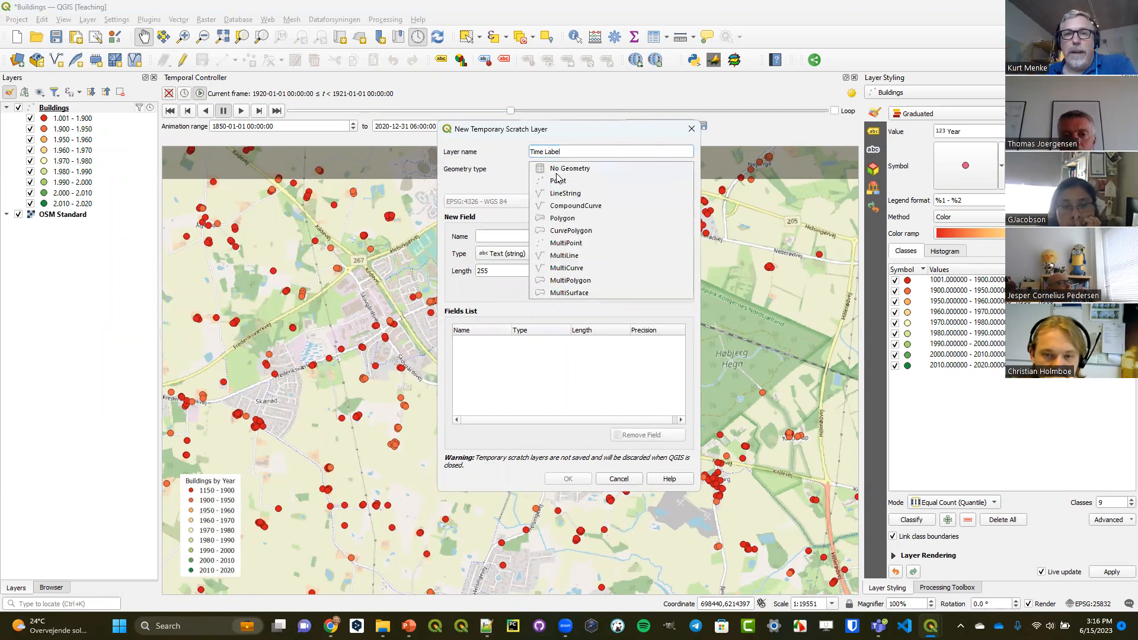
left_click(571, 181)
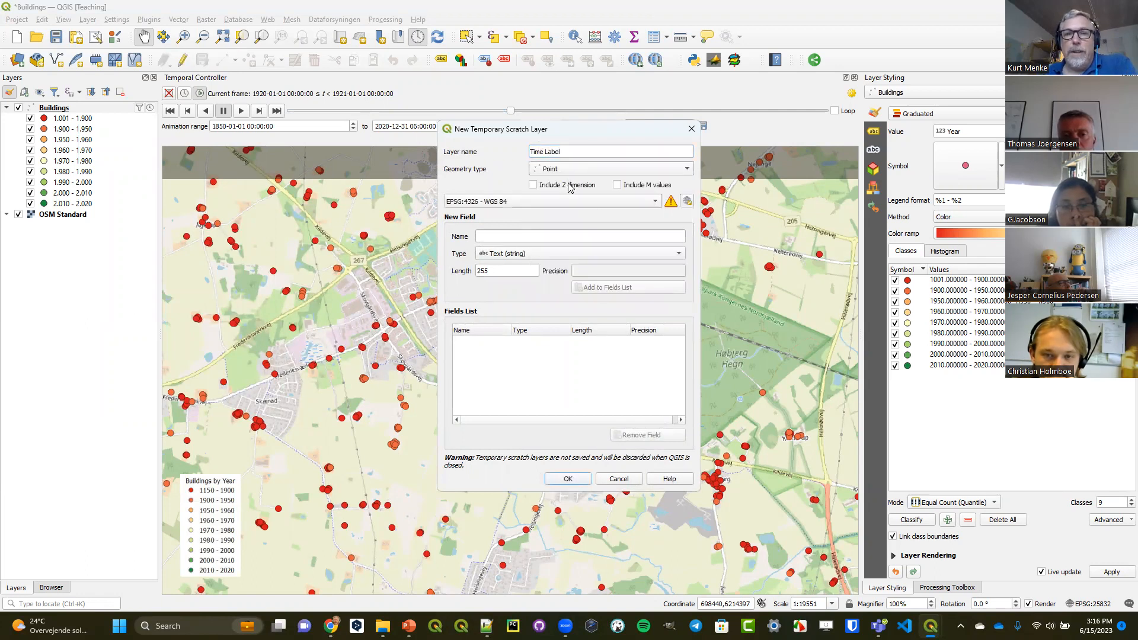
left_click(568, 201)
left_click(565, 213)
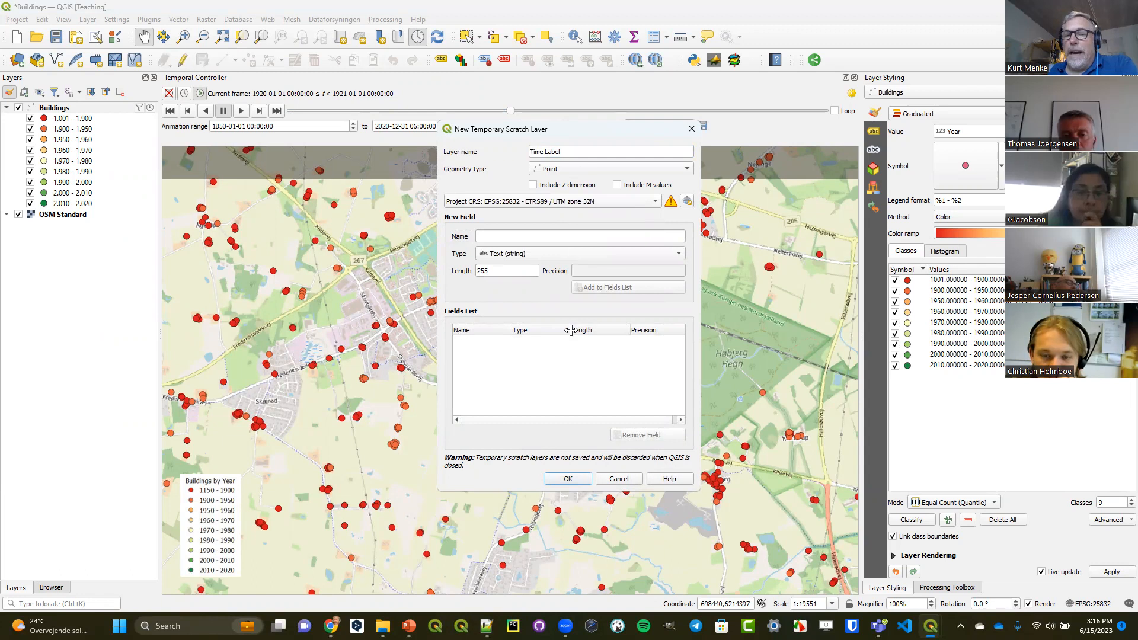
left_click(567, 479)
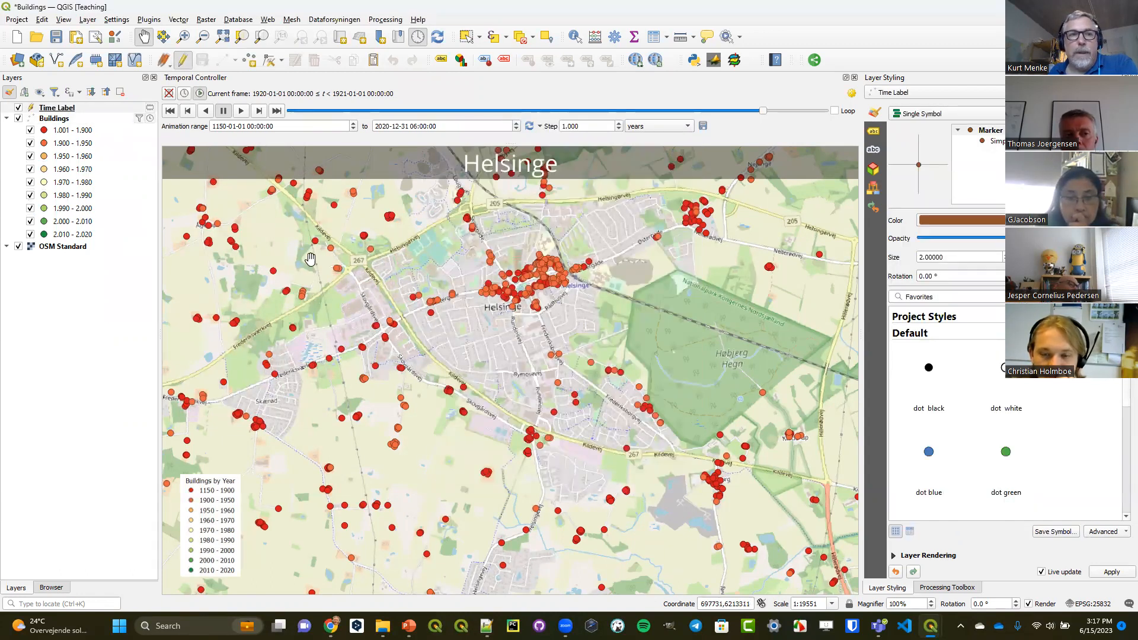
Add one point to the Time Label layer in the large green forest east of Helsinge and save the layer edits
left_click(70, 109)
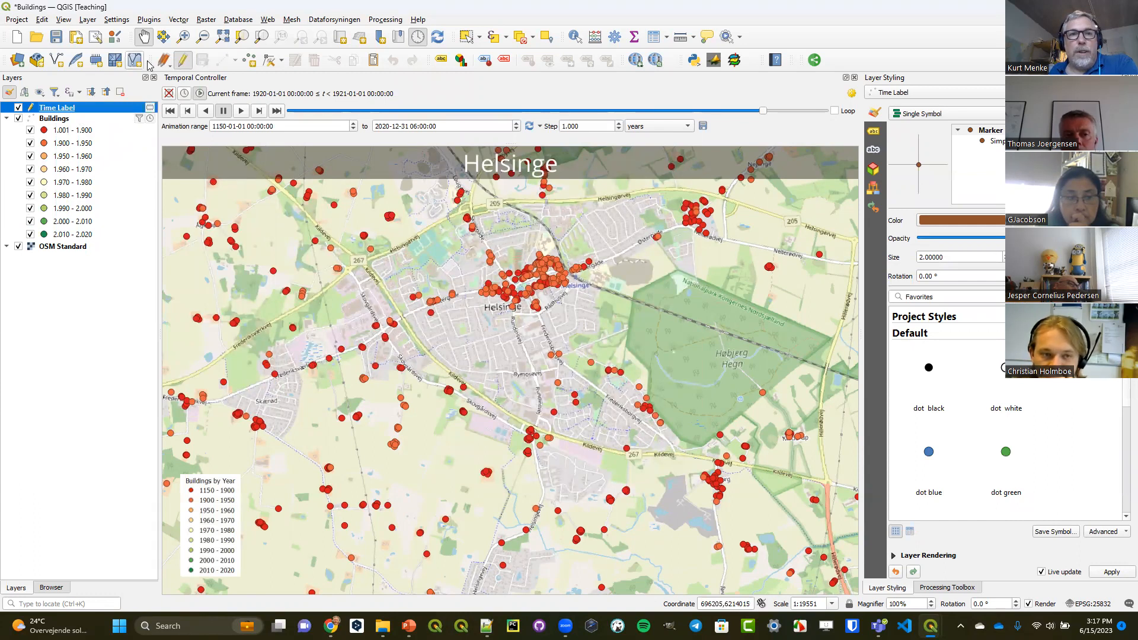
left_click(254, 61)
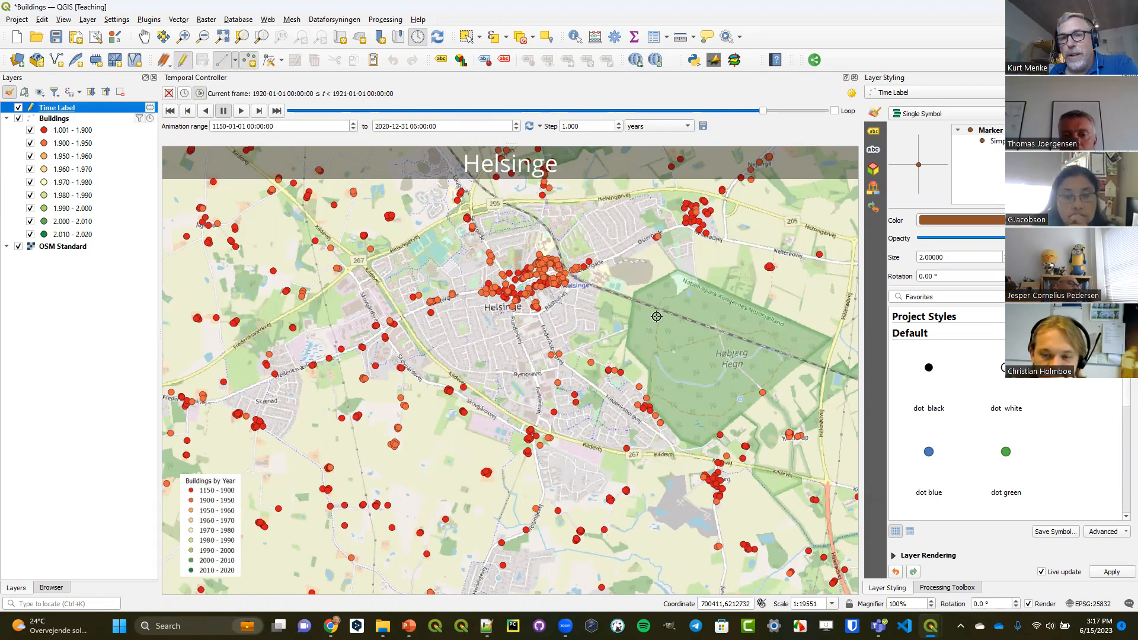
left_click(689, 310)
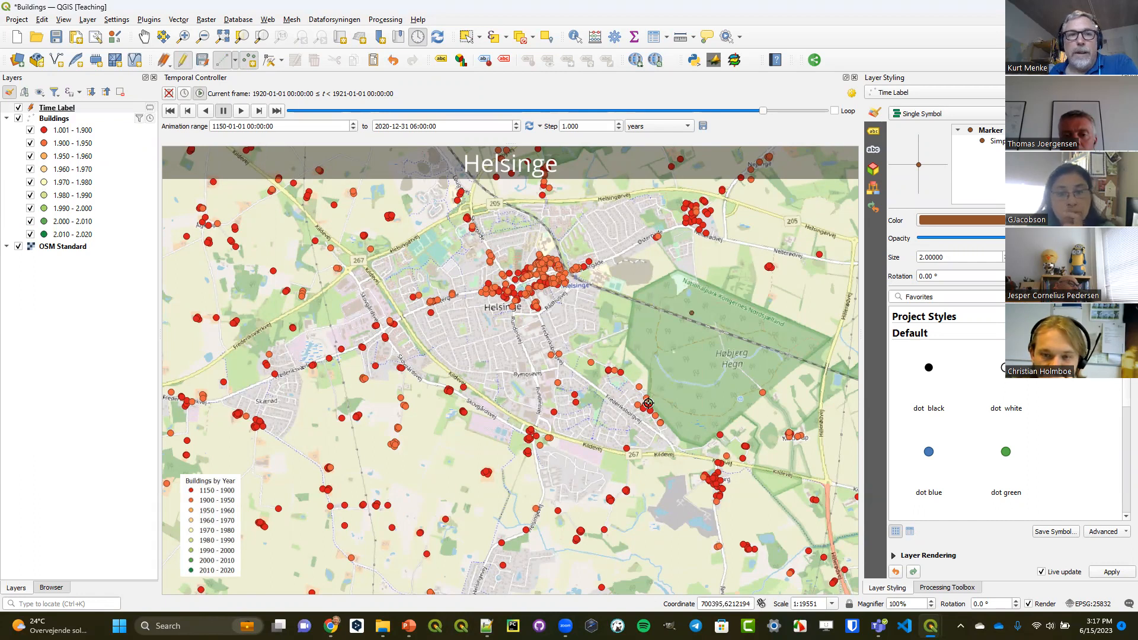
left_click(181, 61)
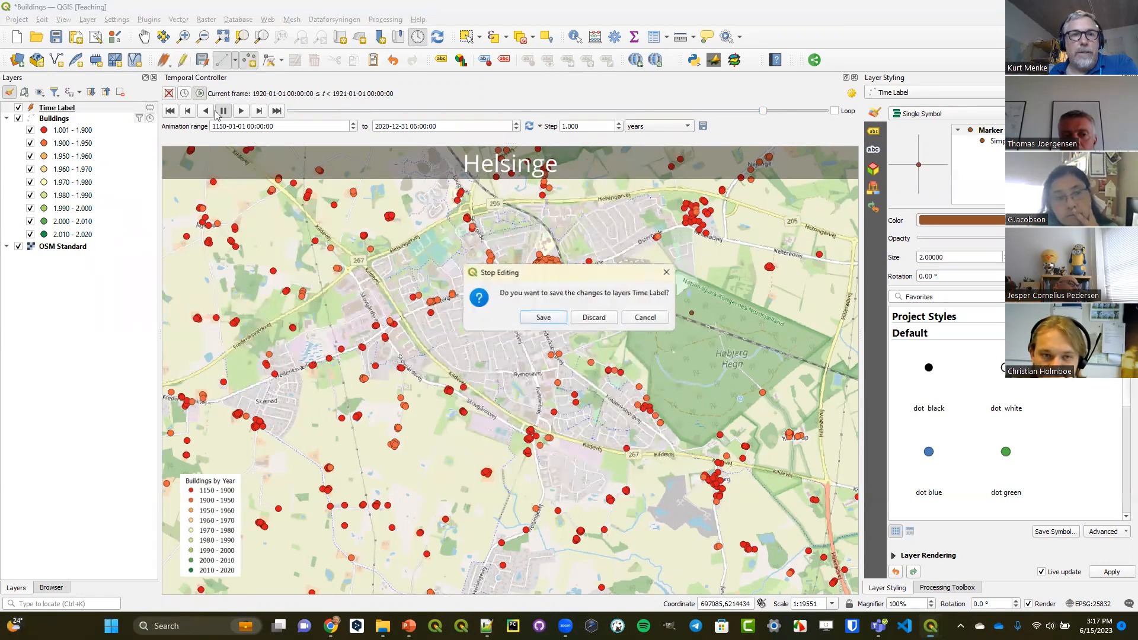
left_click(542, 319)
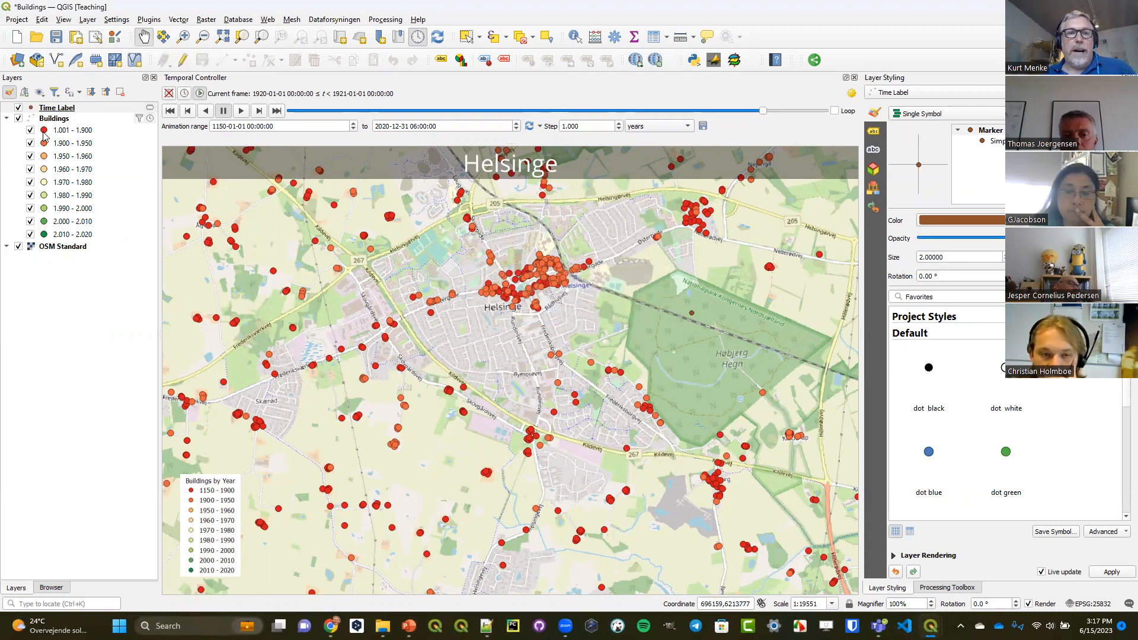
Enable Single Labels for the Time Label layer
left_click(57, 106)
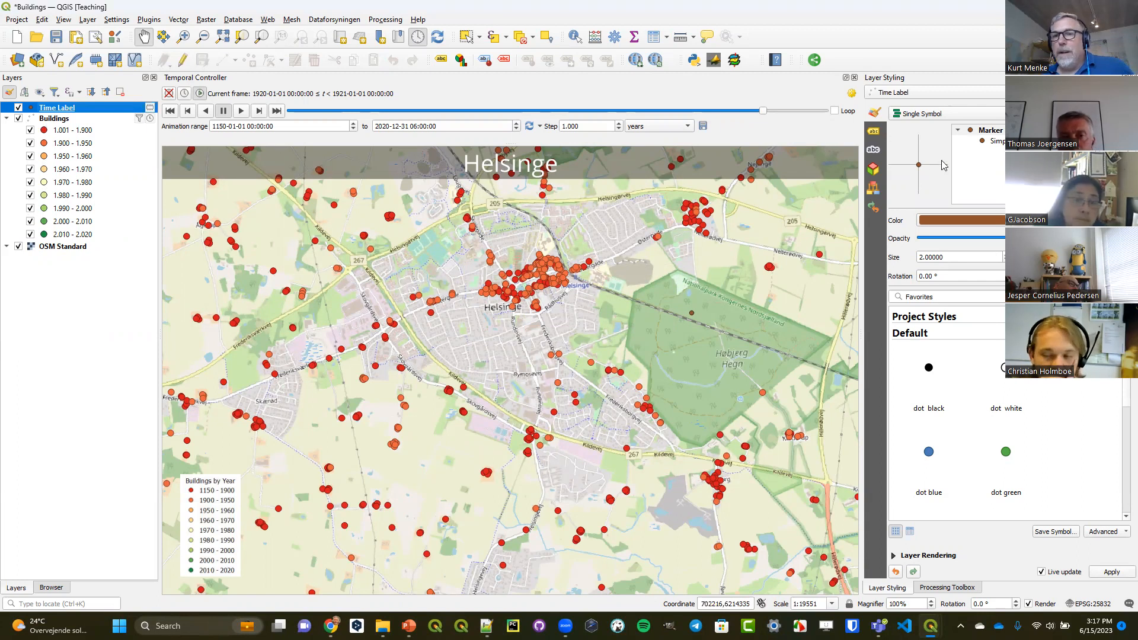
left_click(875, 133)
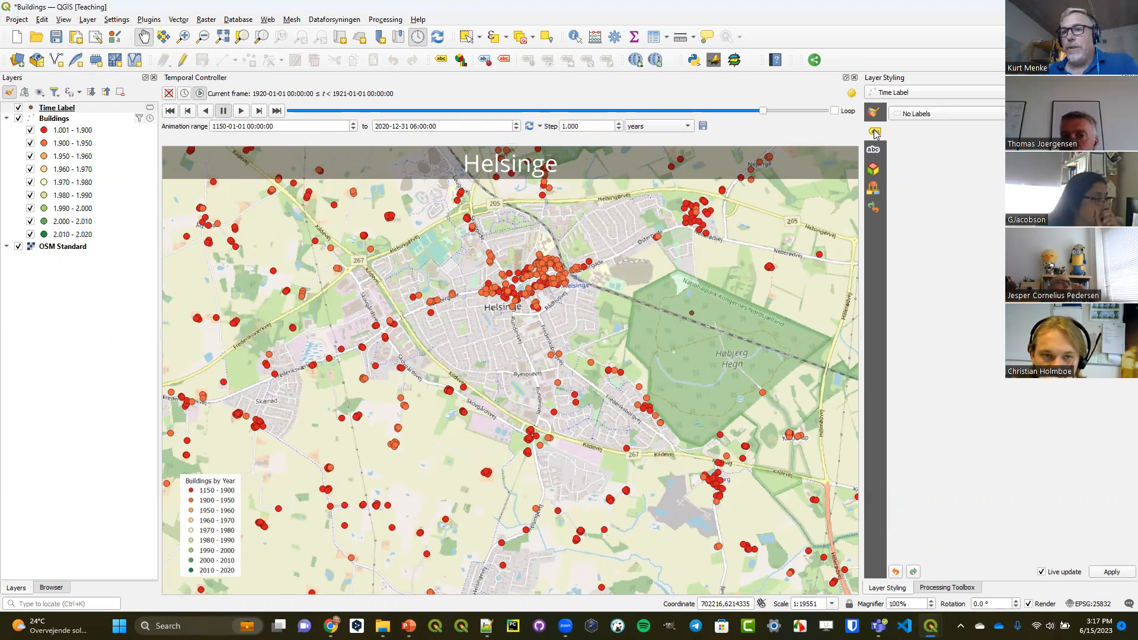
left_click(949, 113)
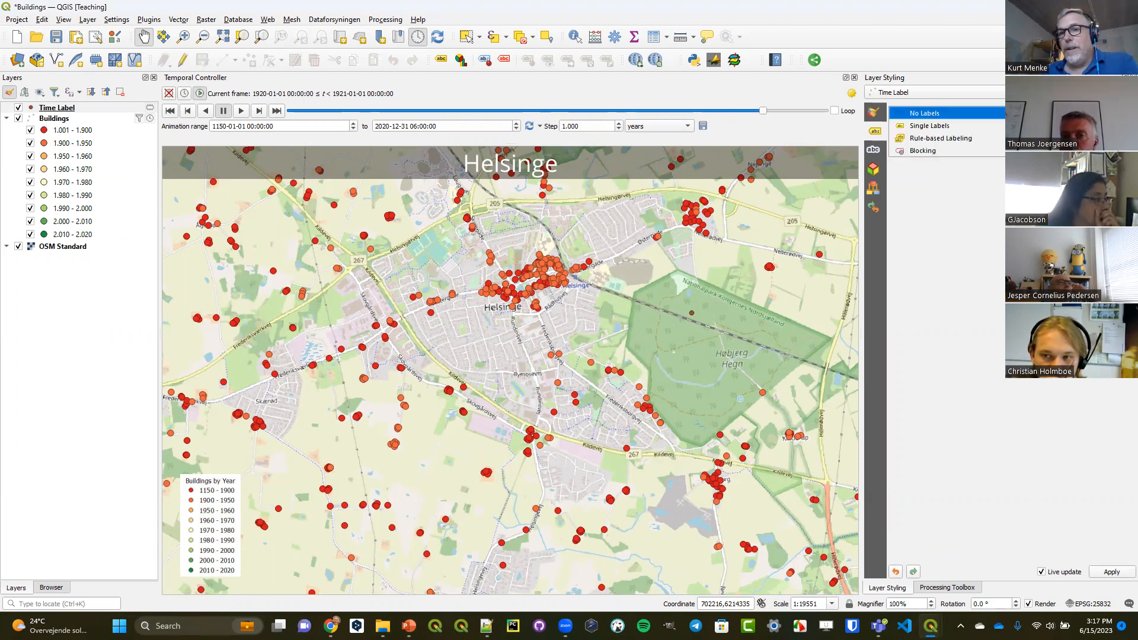
left_click(925, 124)
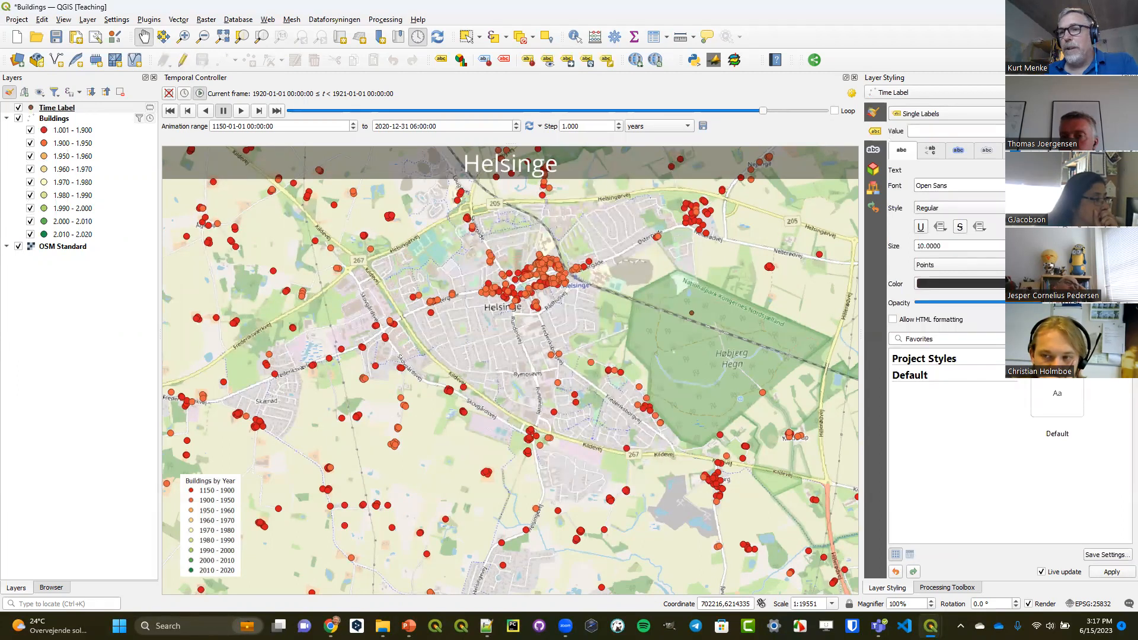
Search the label expression functions for "time" and examine the map_end_time and map_start_time variables
left_click(955, 131)
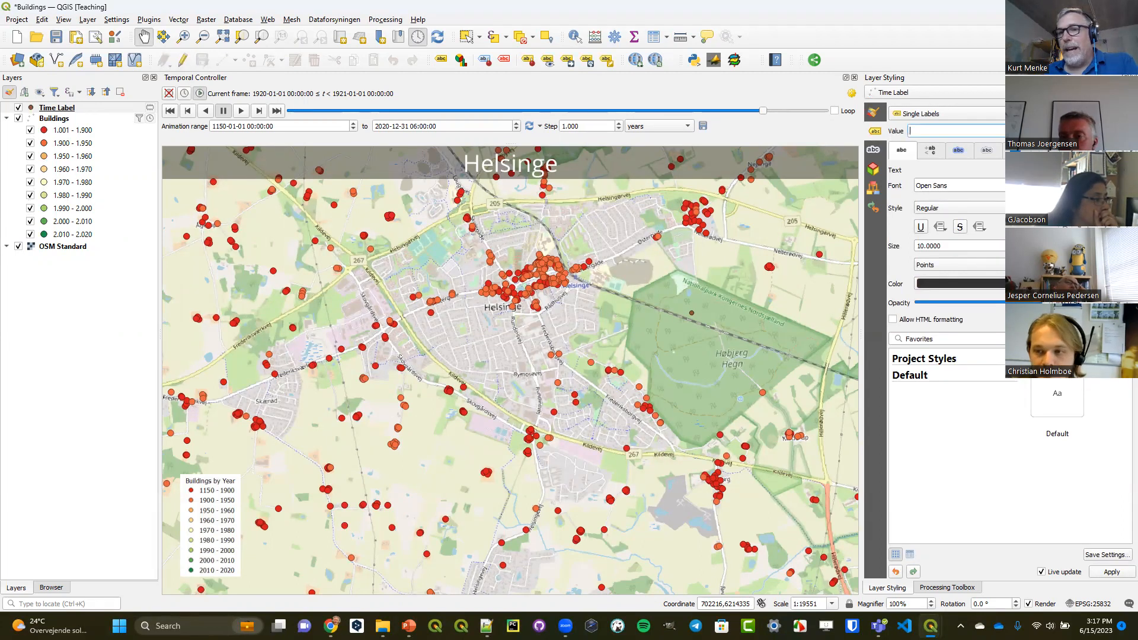
left_click(1125, 131)
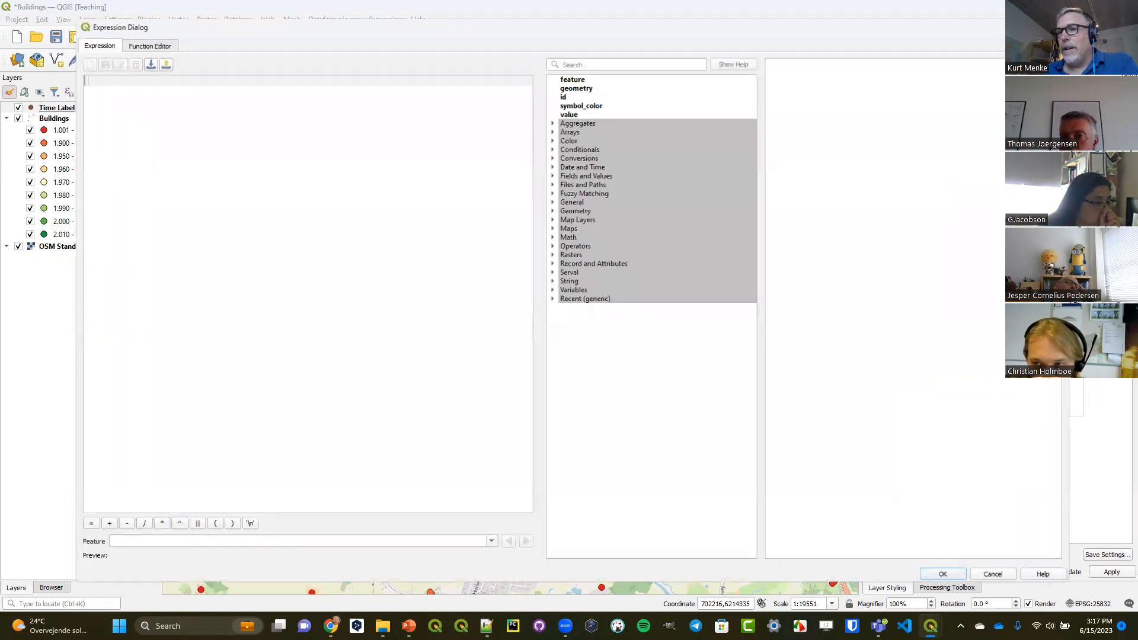
left_click(585, 63)
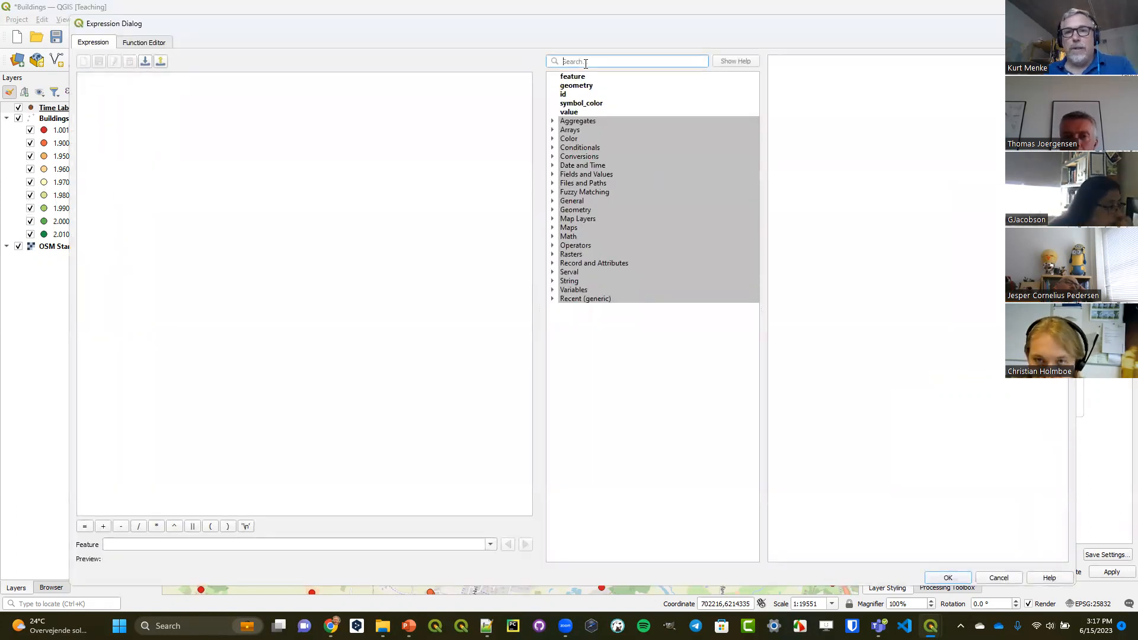
type("time")
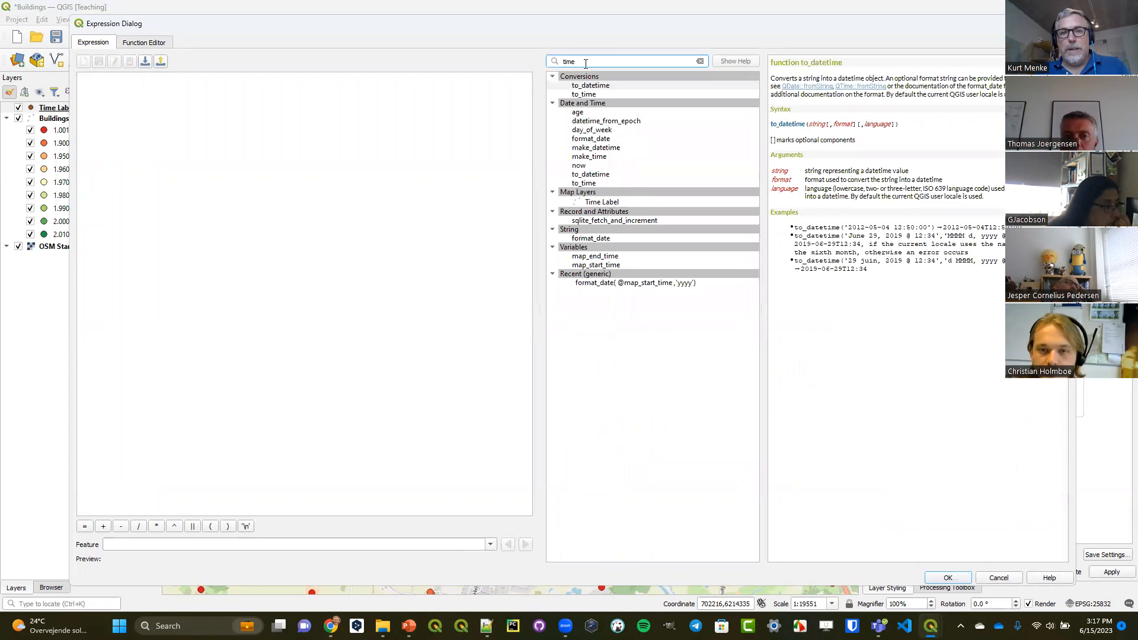
left_click(583, 257)
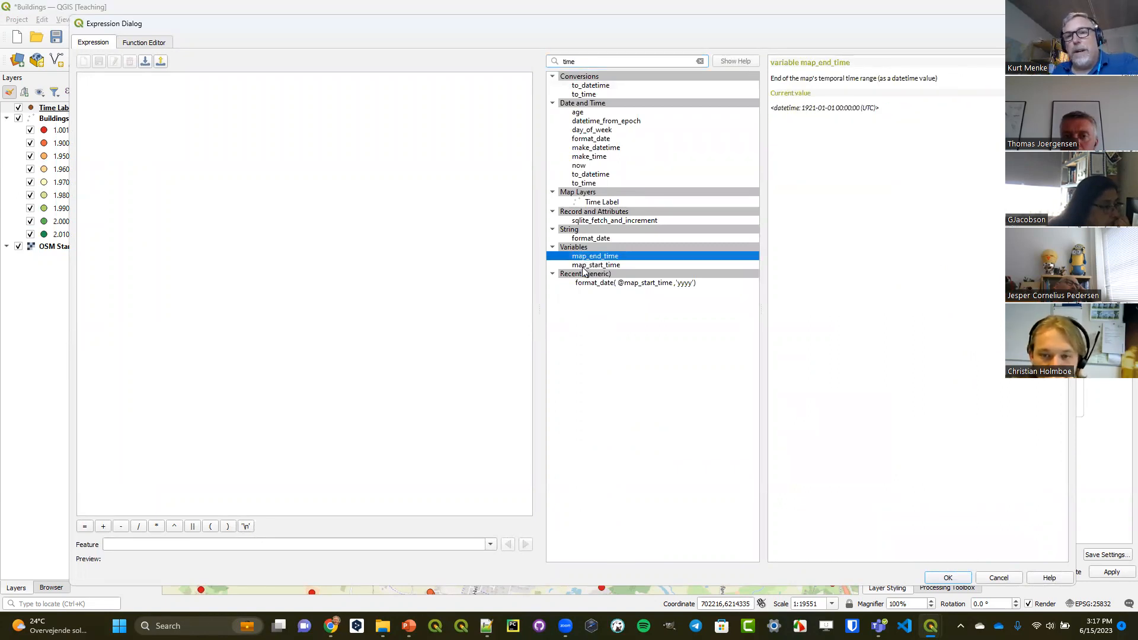
left_click(584, 266)
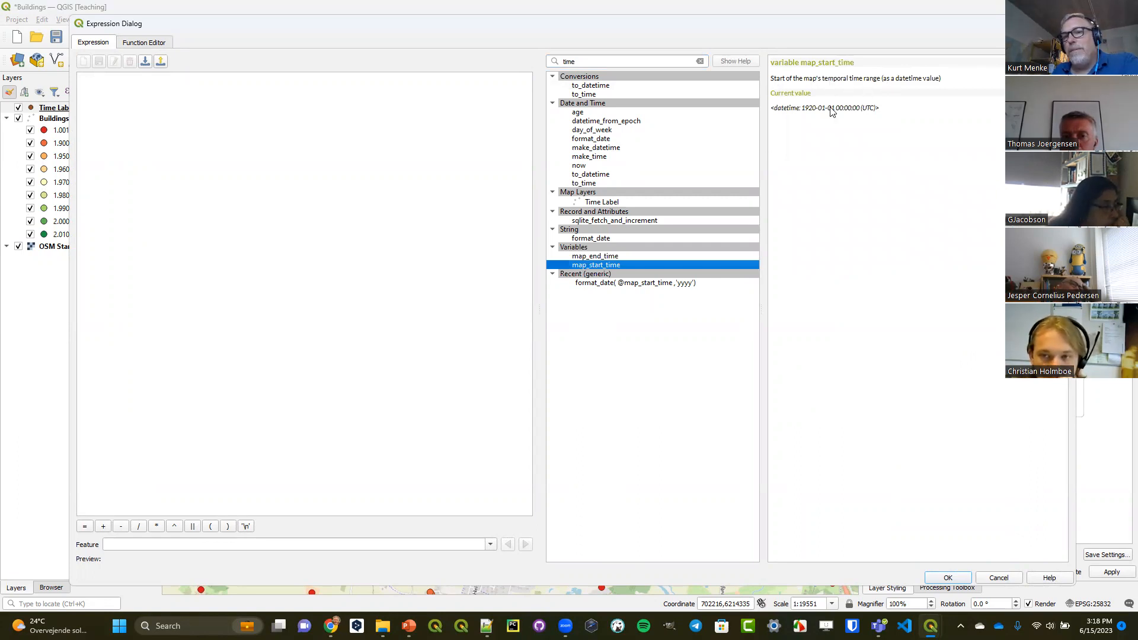
left_click(946, 578)
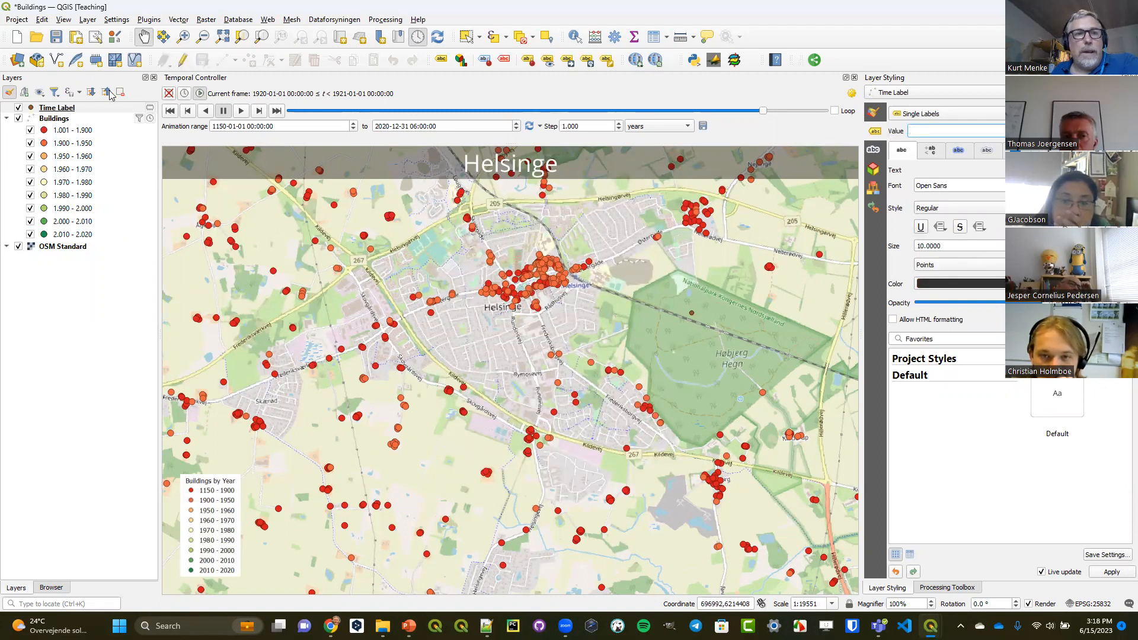
Enable Dynamic Temporal Control for the Time Label layer with the Redraw Layer Only configuration
right_click(60, 111)
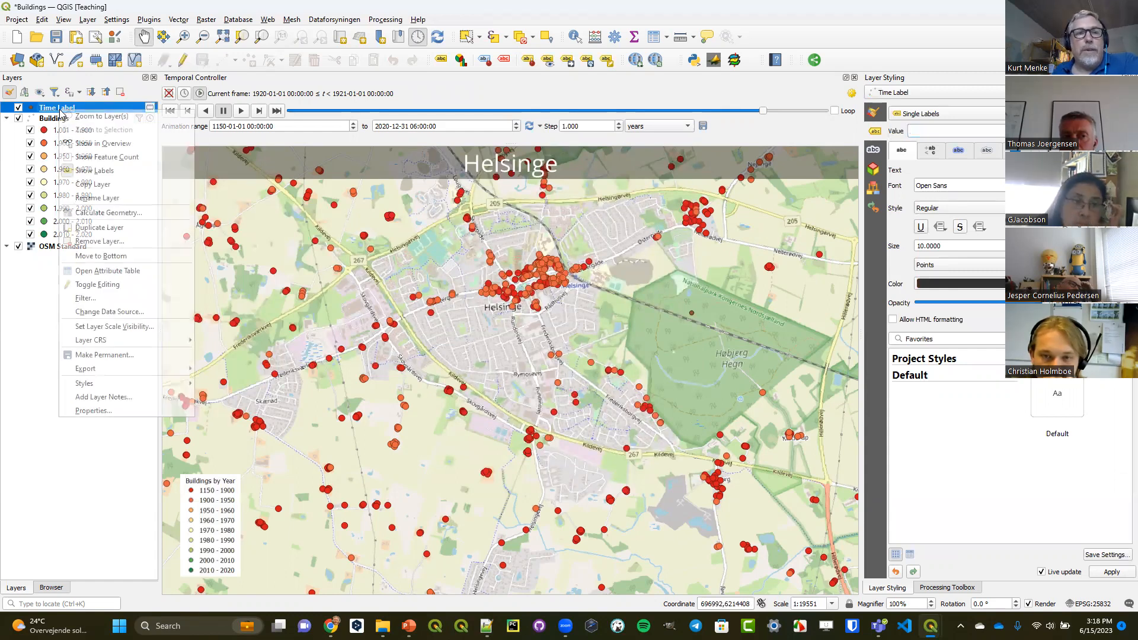
left_click(115, 411)
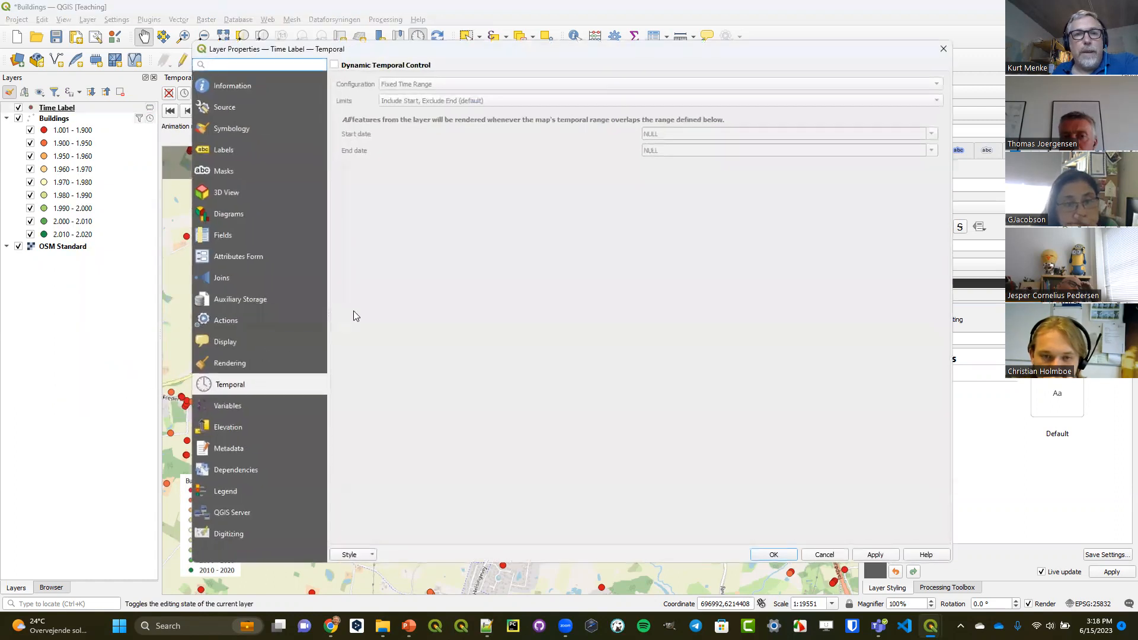
left_click(362, 64)
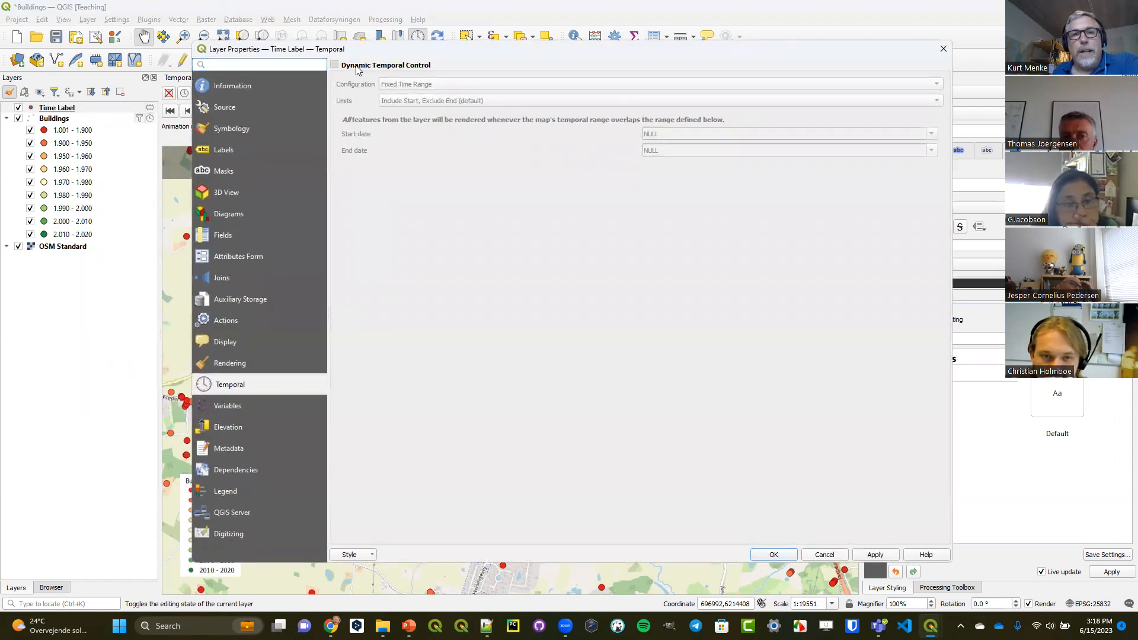
left_click(518, 87)
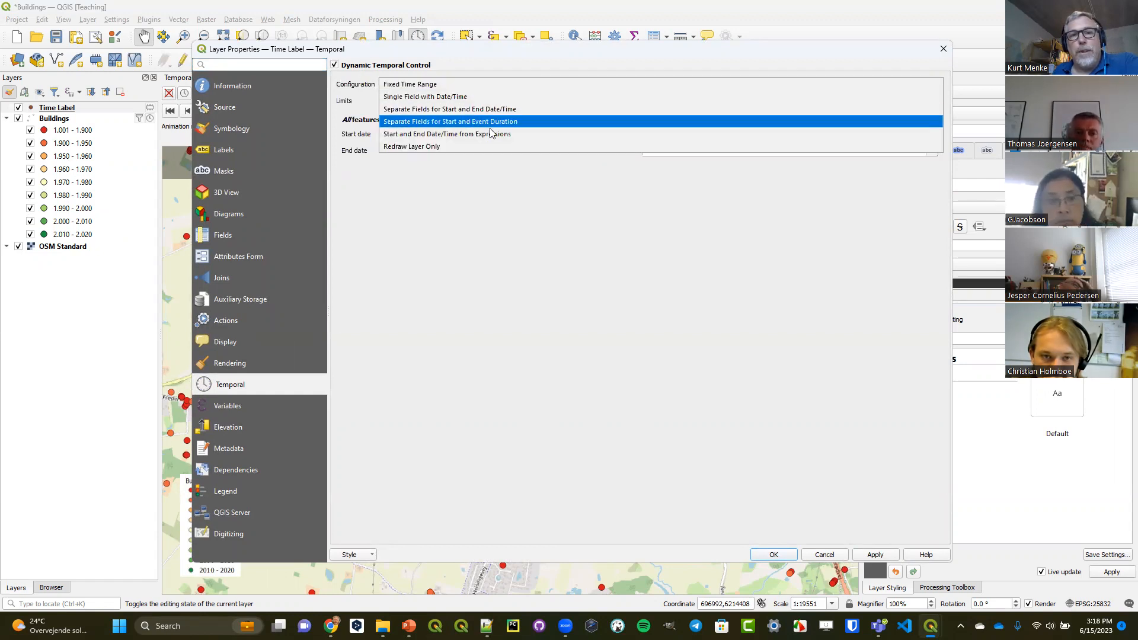
left_click(432, 149)
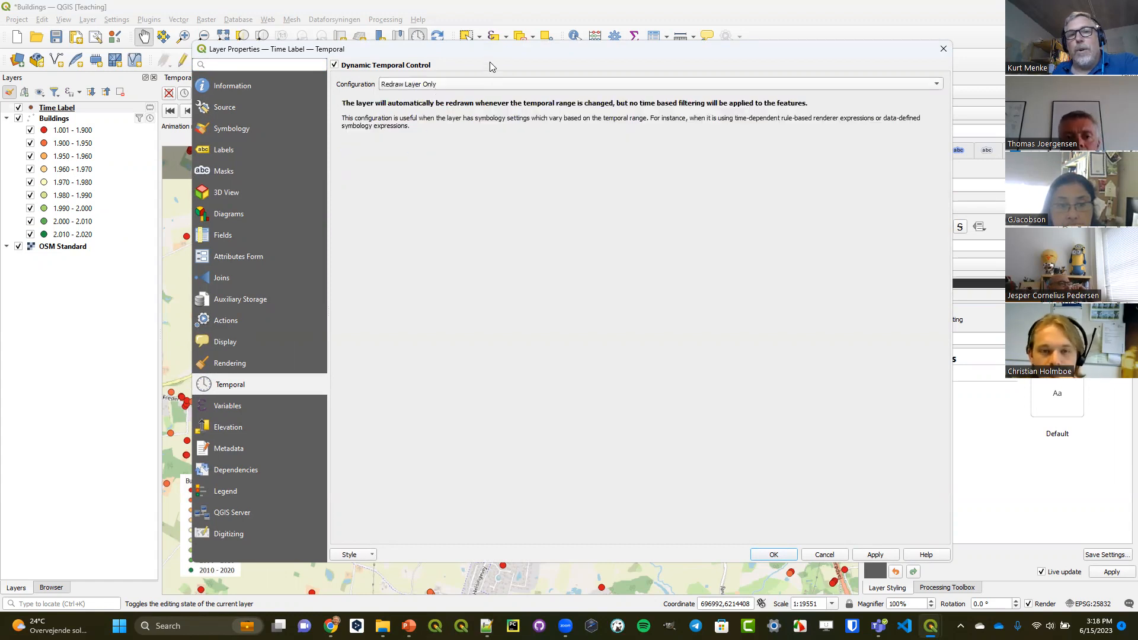
left_click_drag(489, 48, 353, 29)
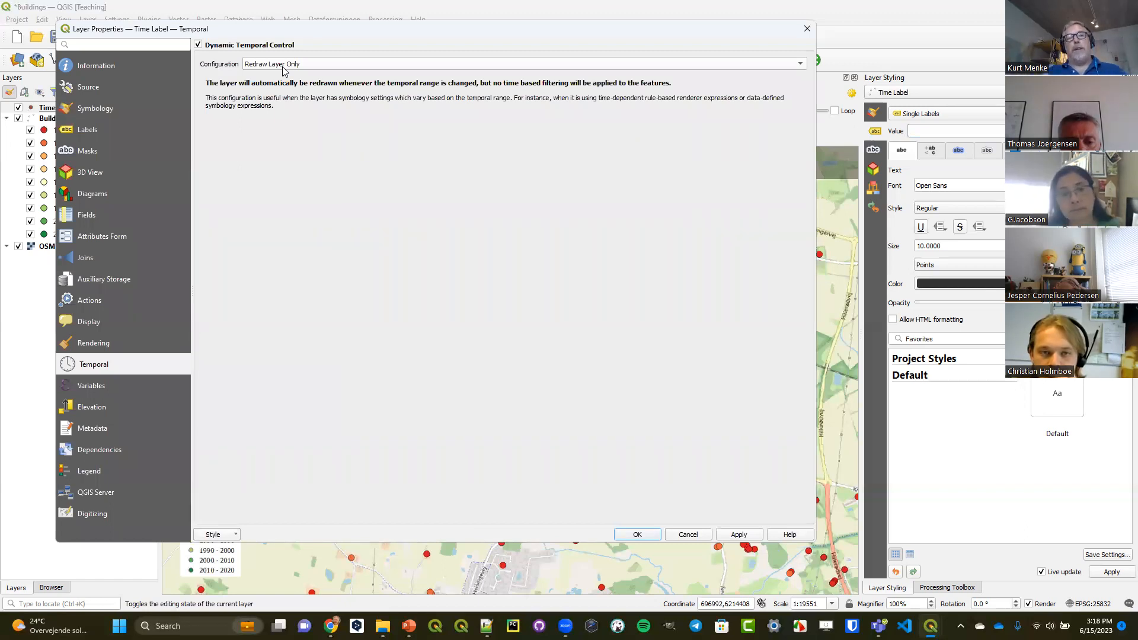
left_click(627, 536)
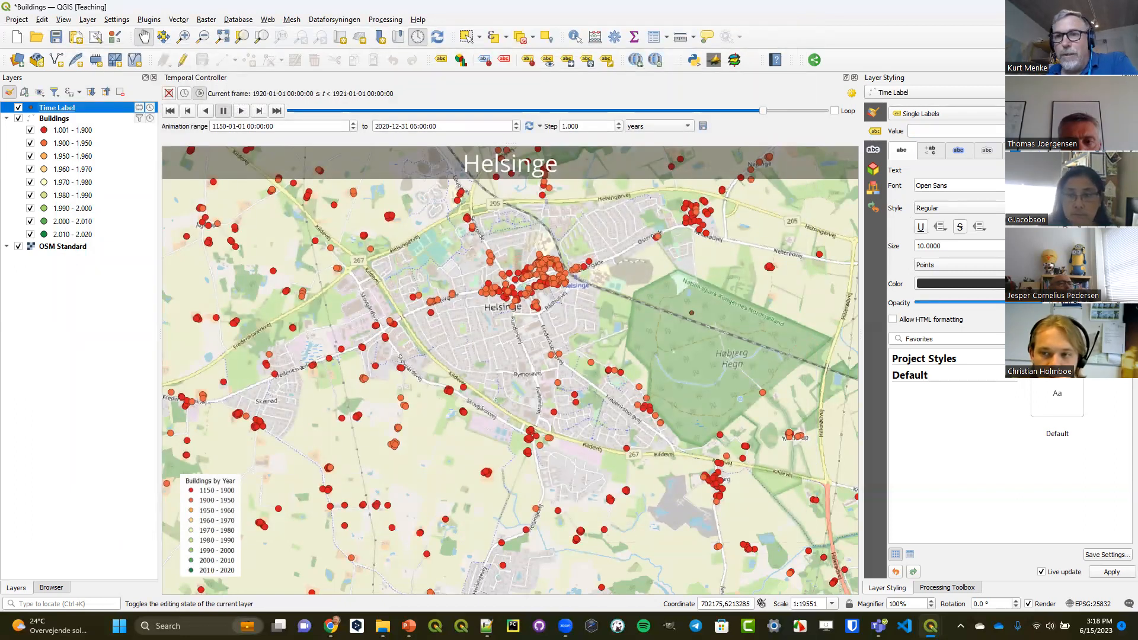
left_click(1125, 131)
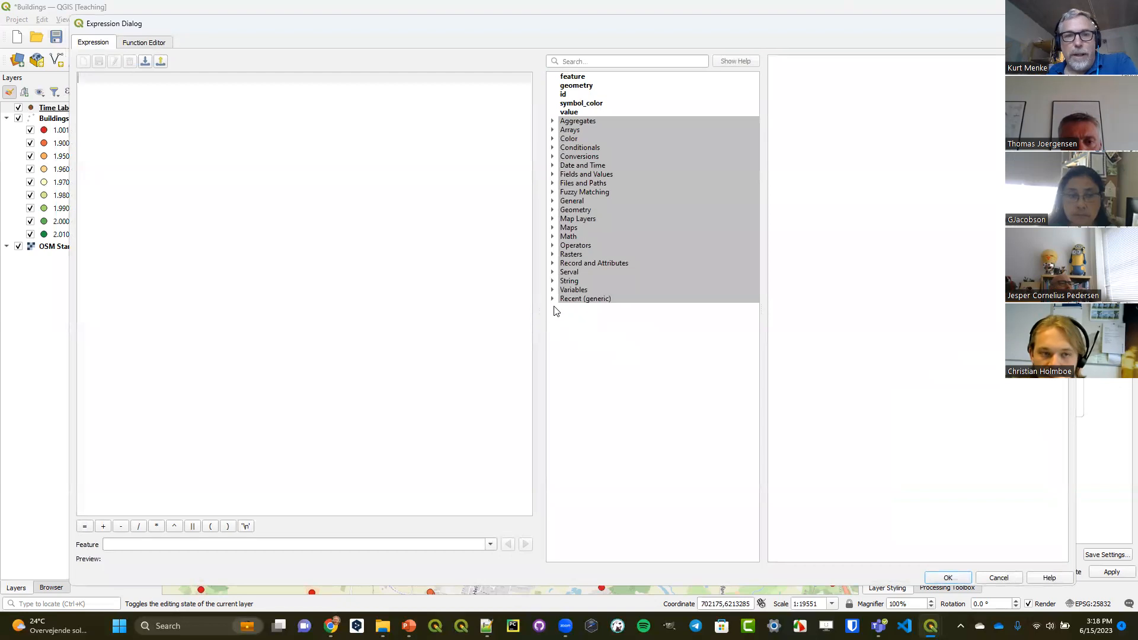
left_click(552, 299)
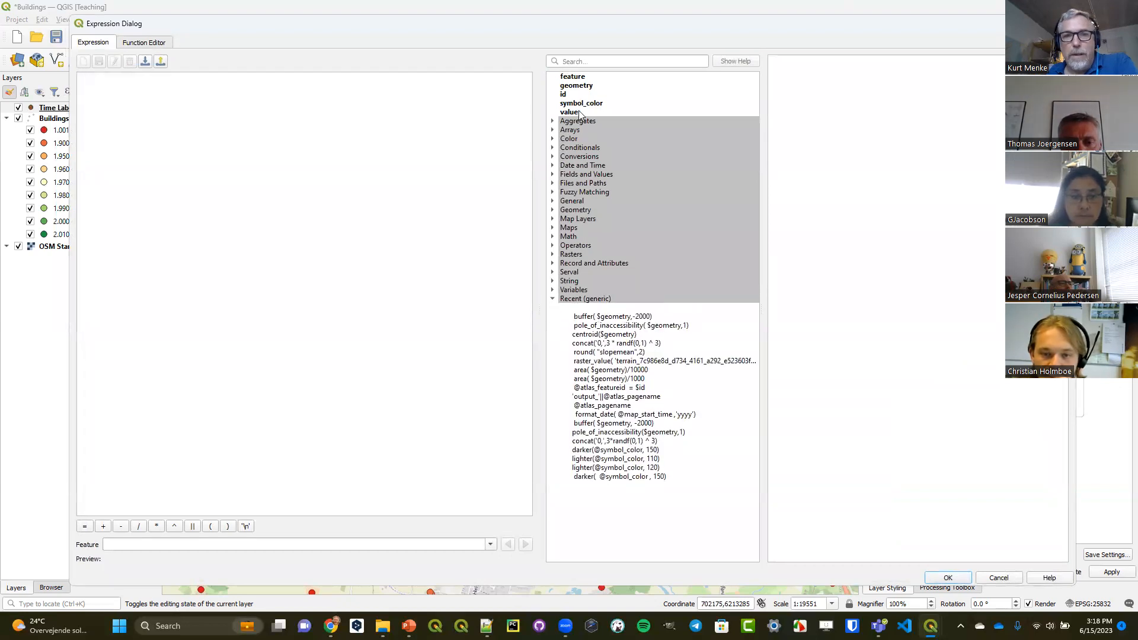
type("time")
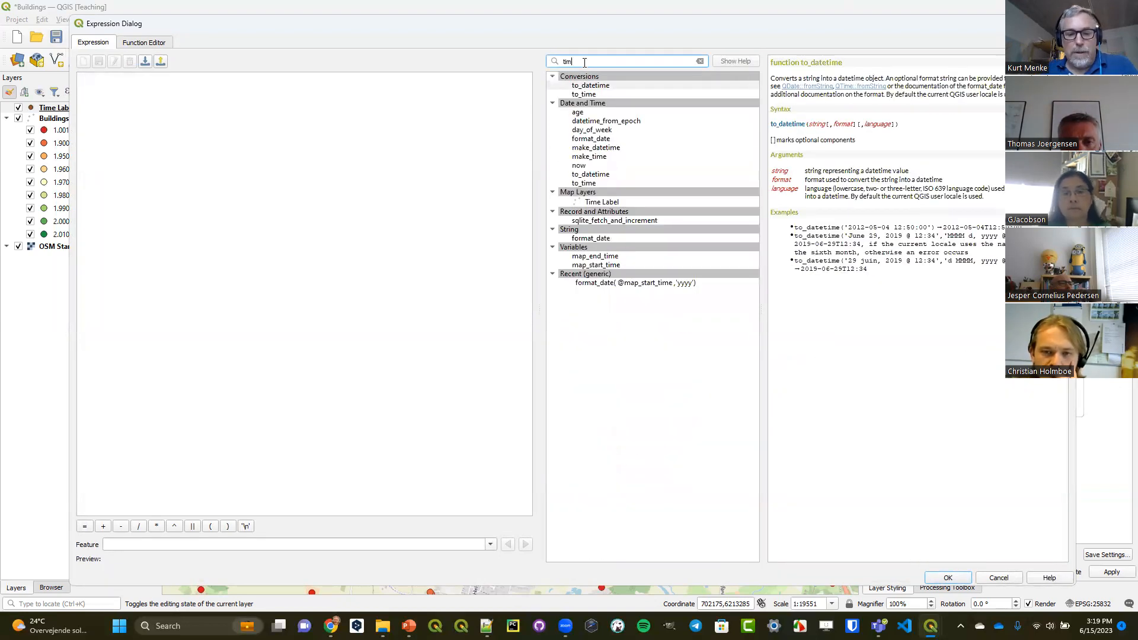
double_click(607, 265)
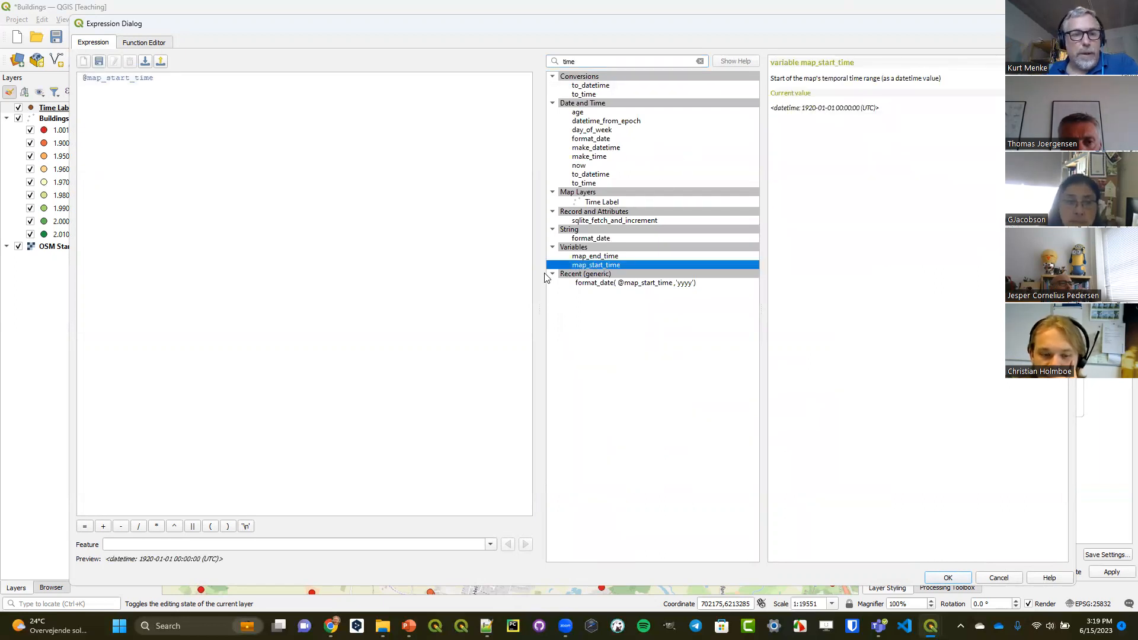
left_click(942, 577)
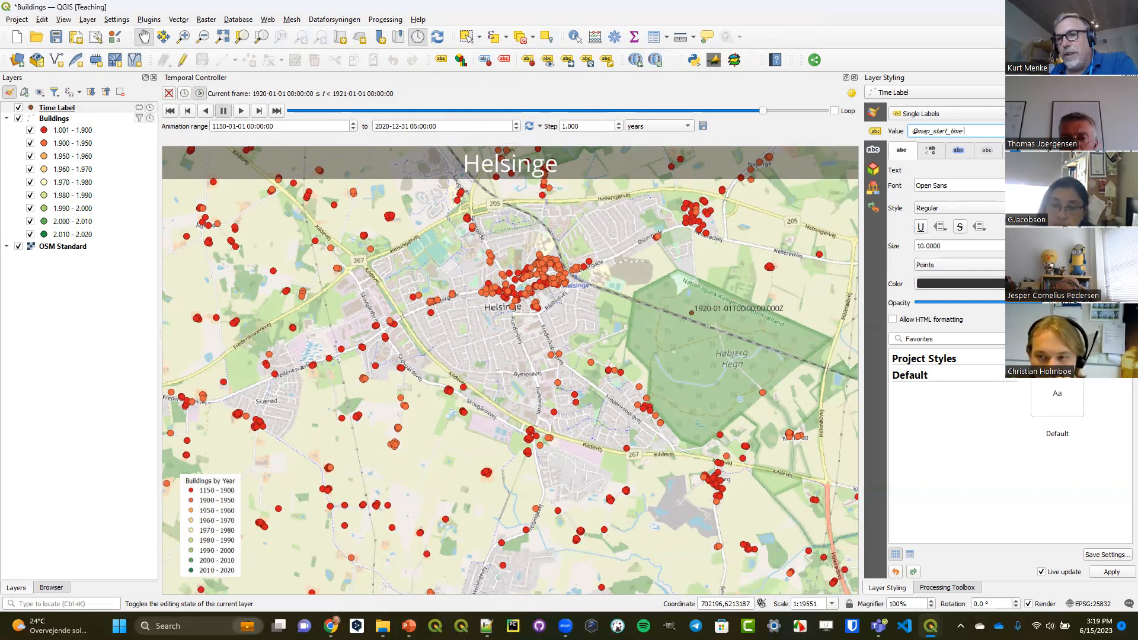
Set the year label's text size to 16 points and its style to Bold
scroll(958, 246, "up", 6)
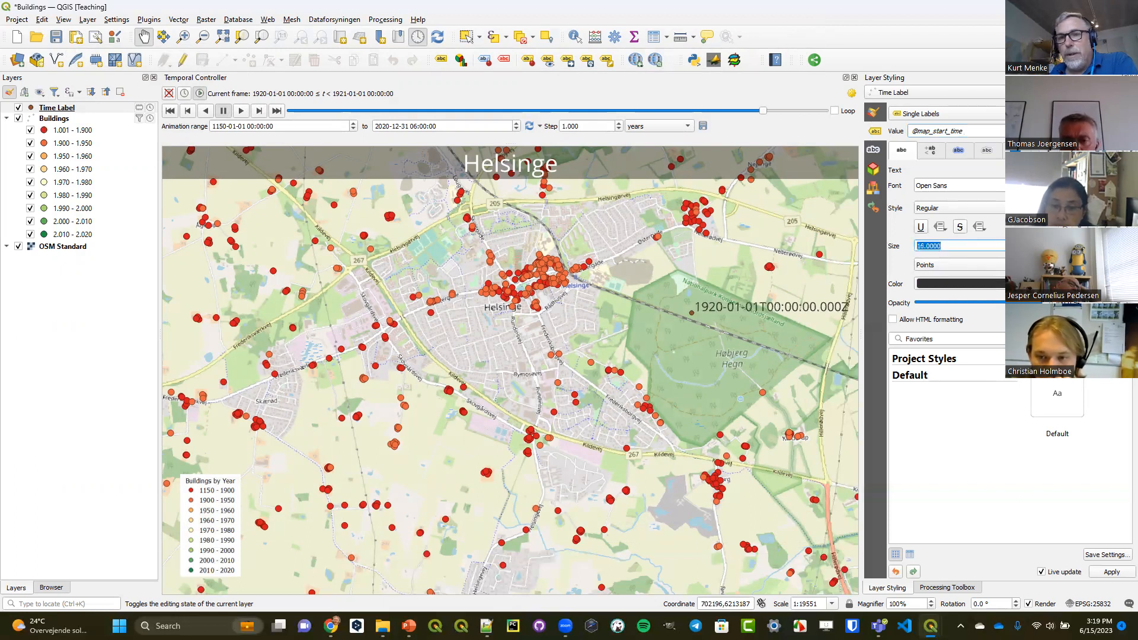
left_click(959, 208)
left_click(943, 220)
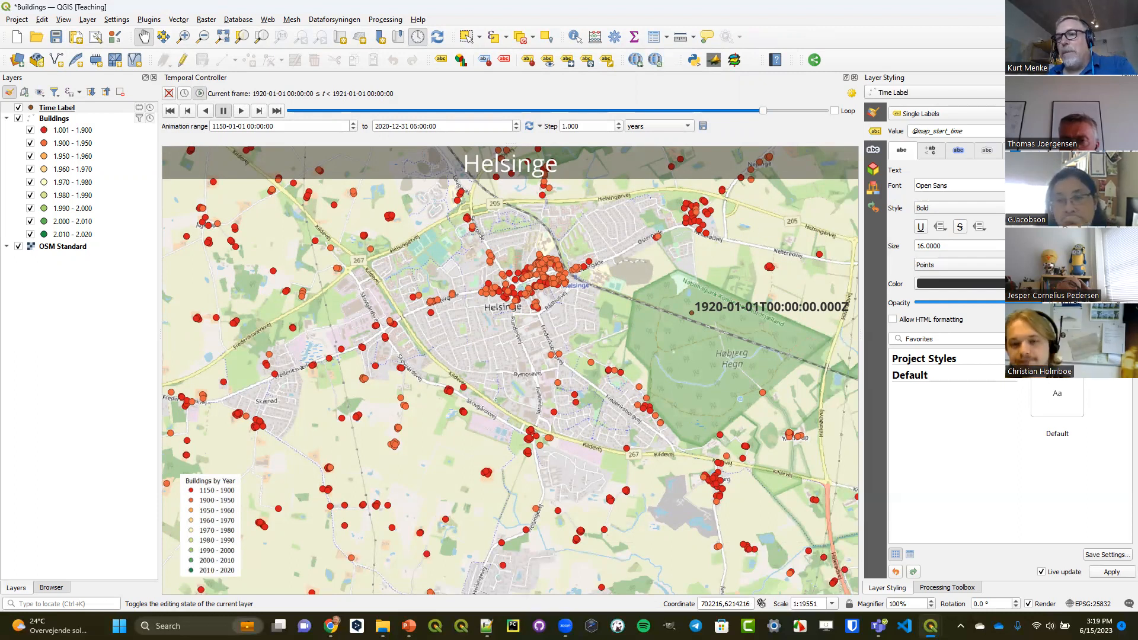
left_click(1014, 130)
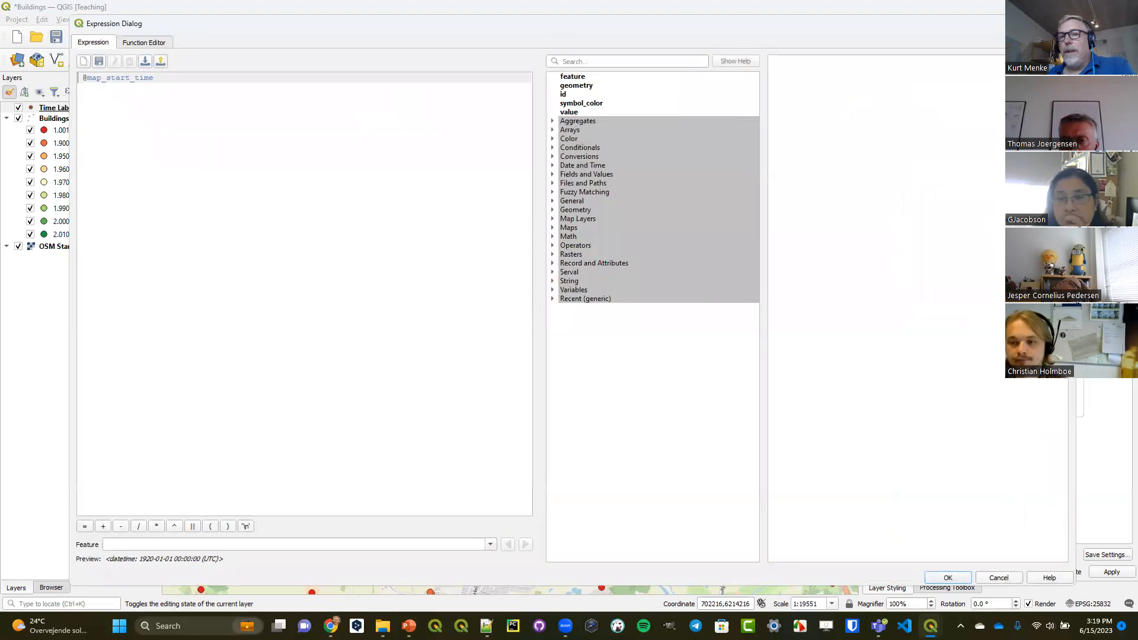
left_click(637, 57)
type("f")
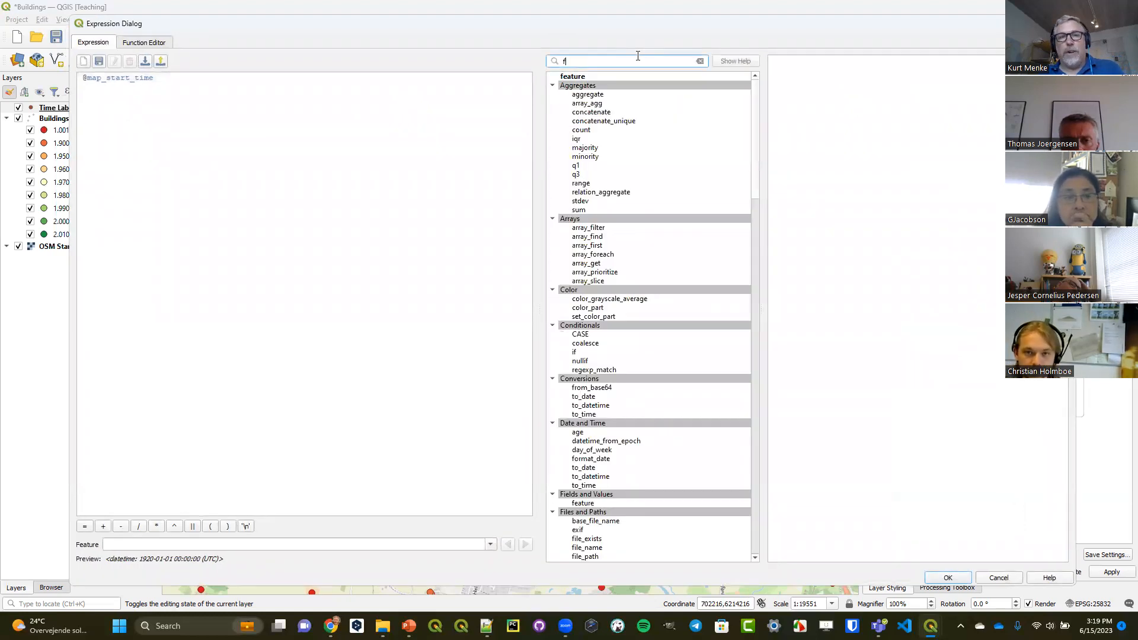
type("ormat")
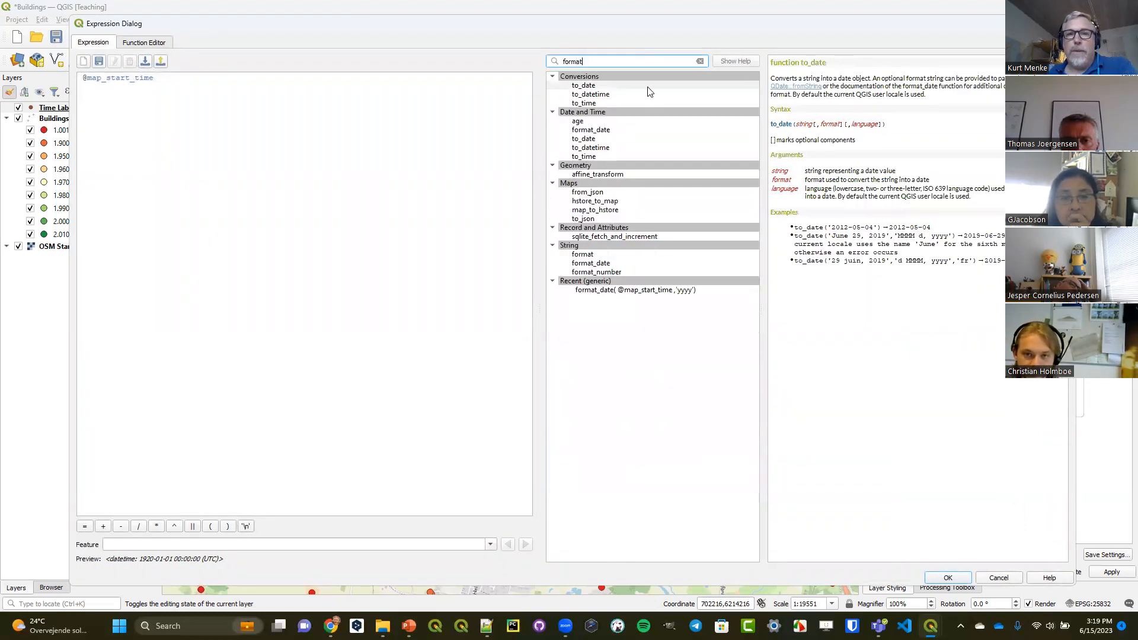
left_click(603, 131)
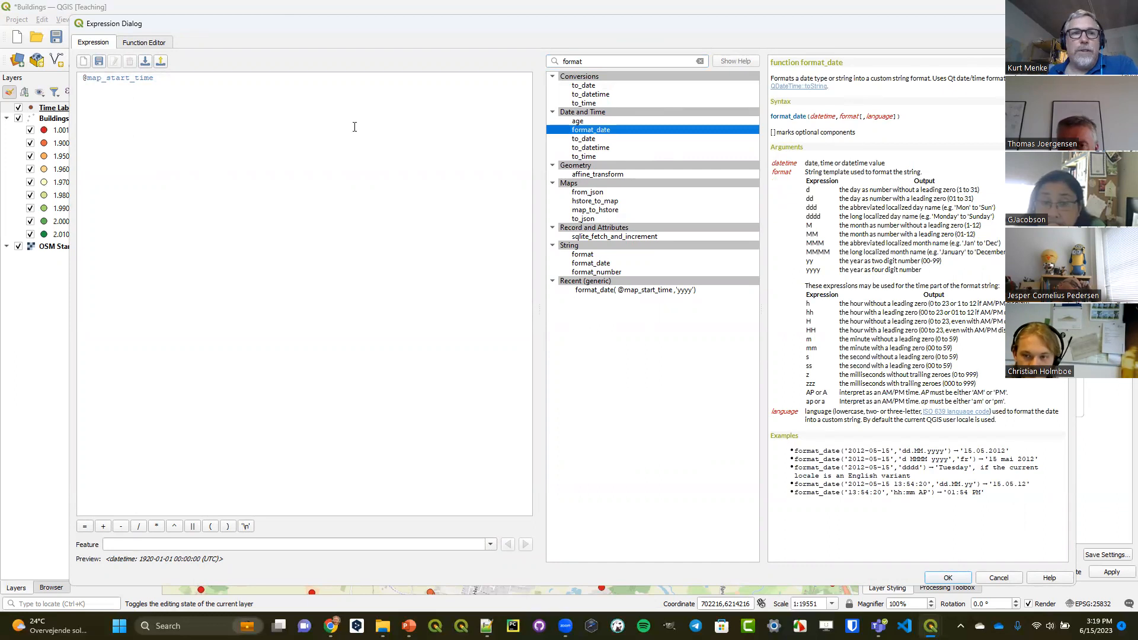
left_click(81, 77)
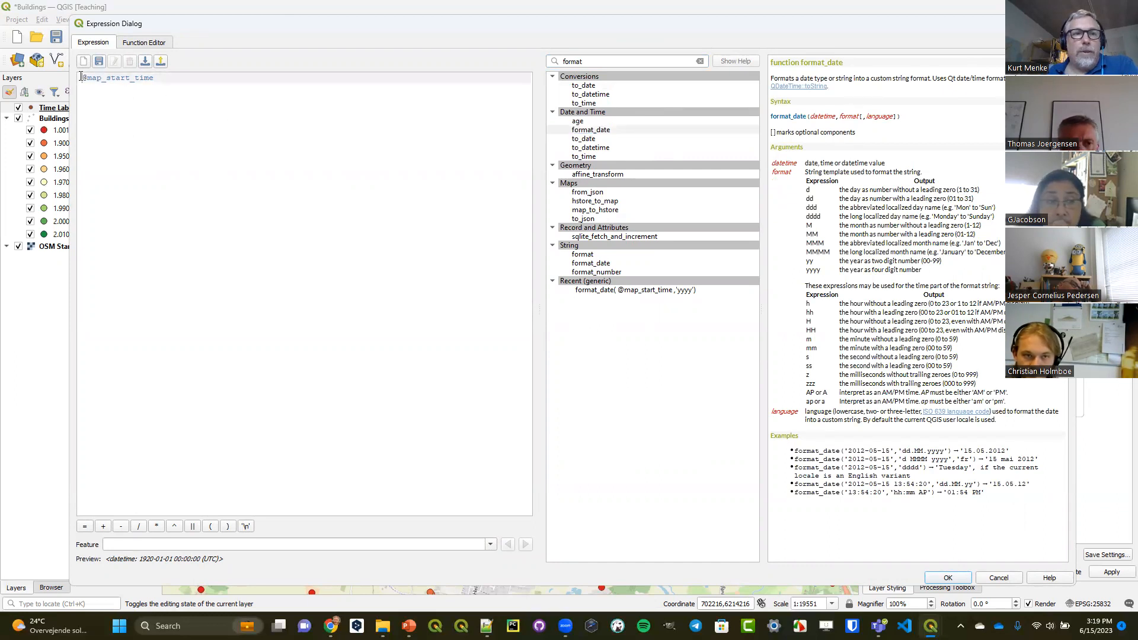
double_click(584, 130)
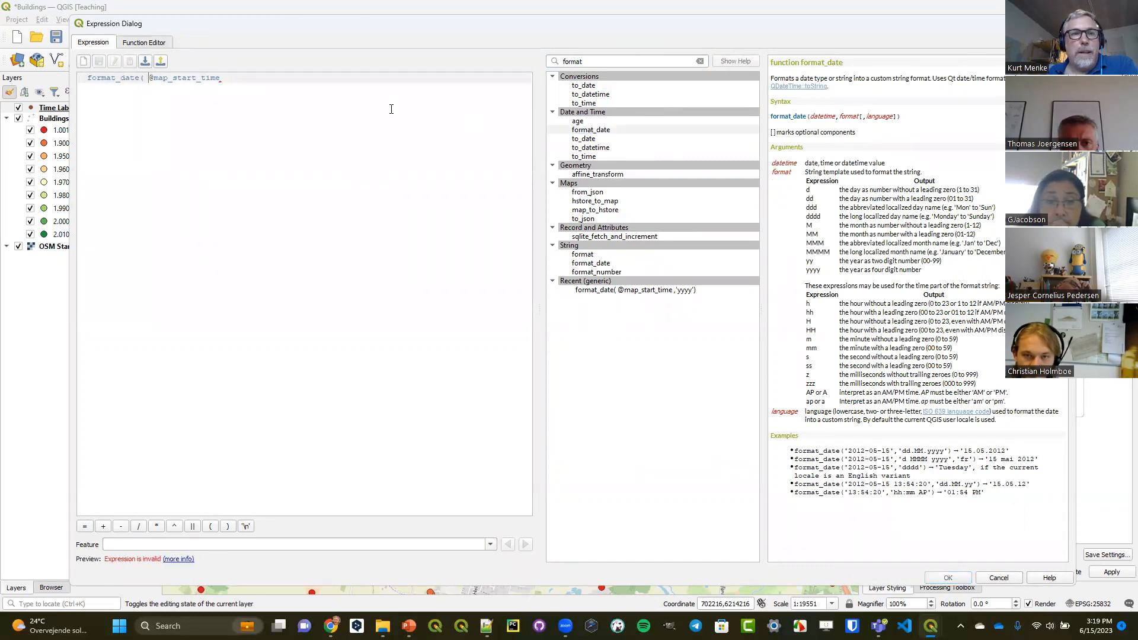
left_click_drag(150, 79, 218, 81)
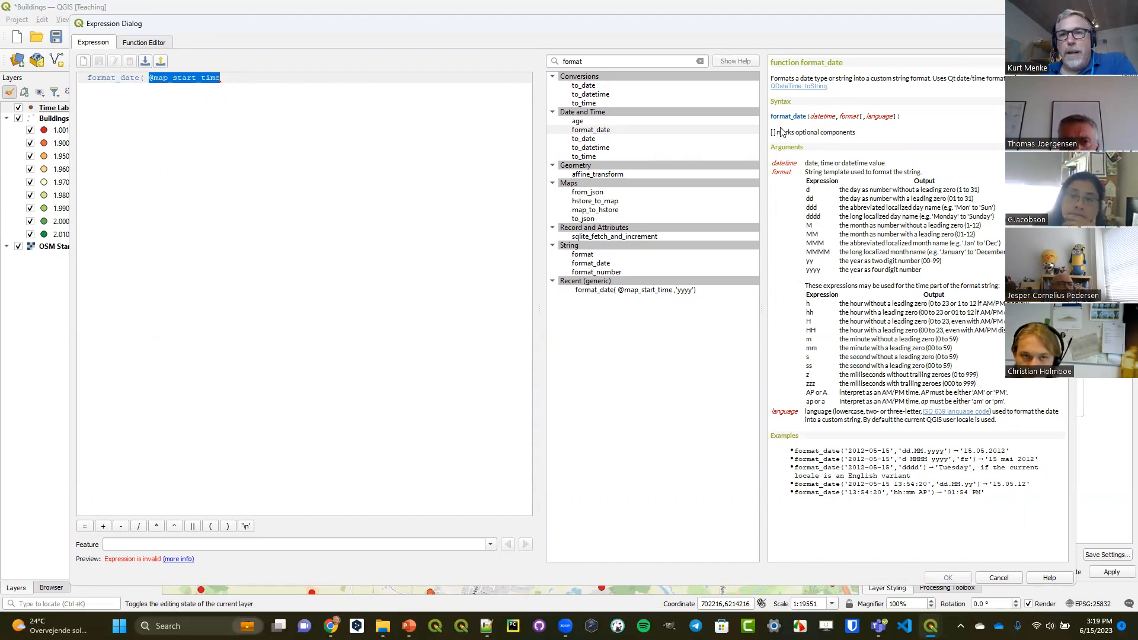
left_click(248, 76)
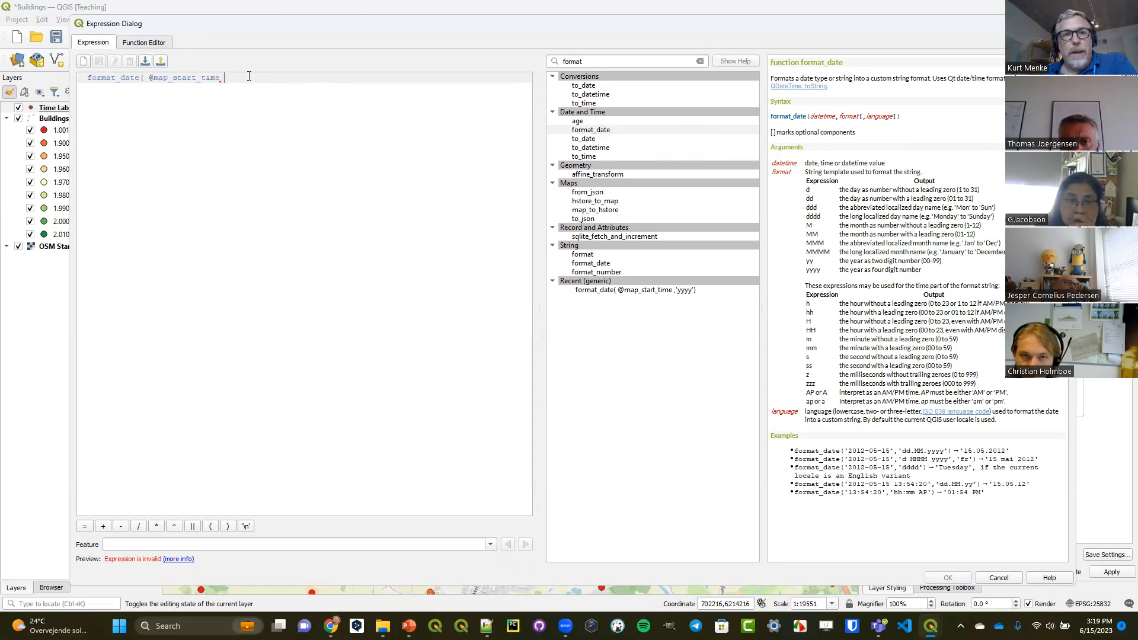
type(",")
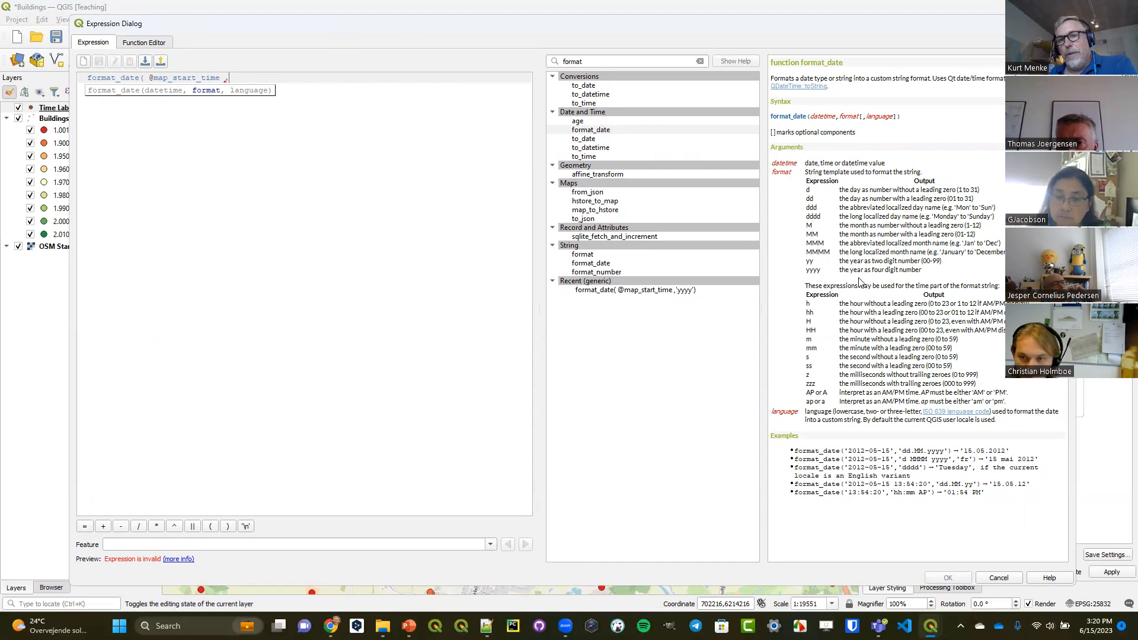
left_click_drag(806, 270, 819, 276)
left_click(819, 276)
left_click(244, 81)
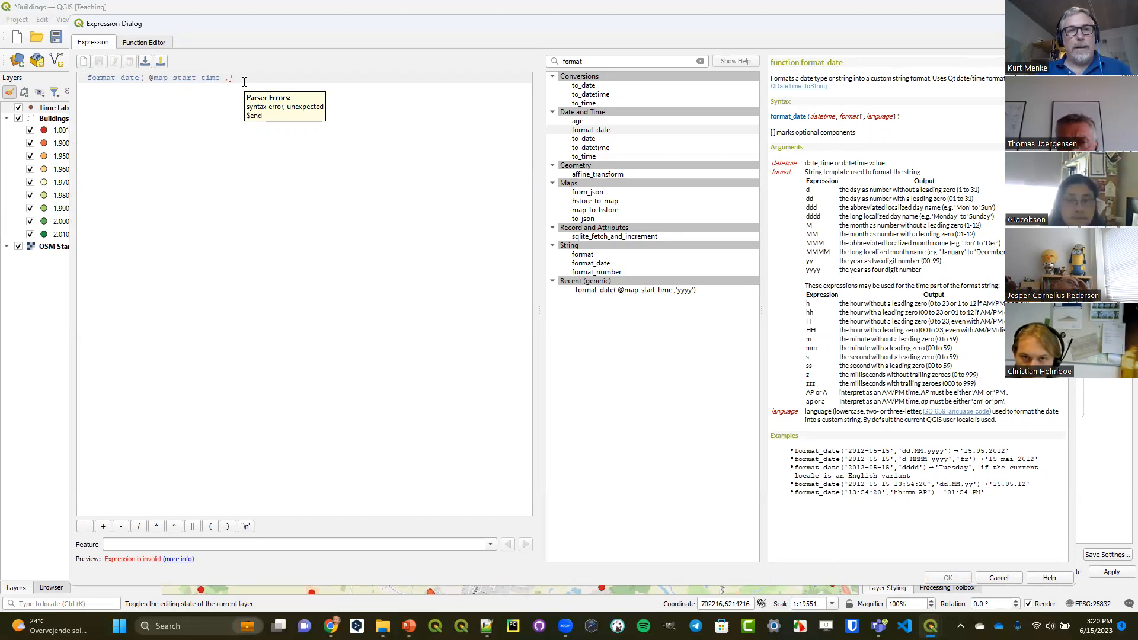
type("yyyy")
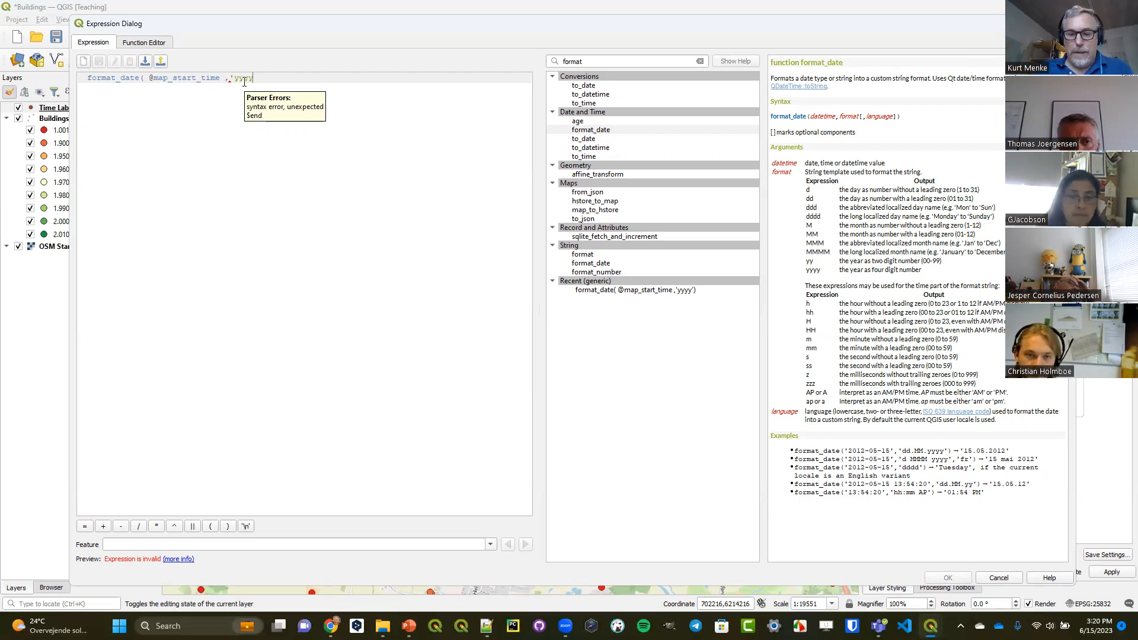
type("'")
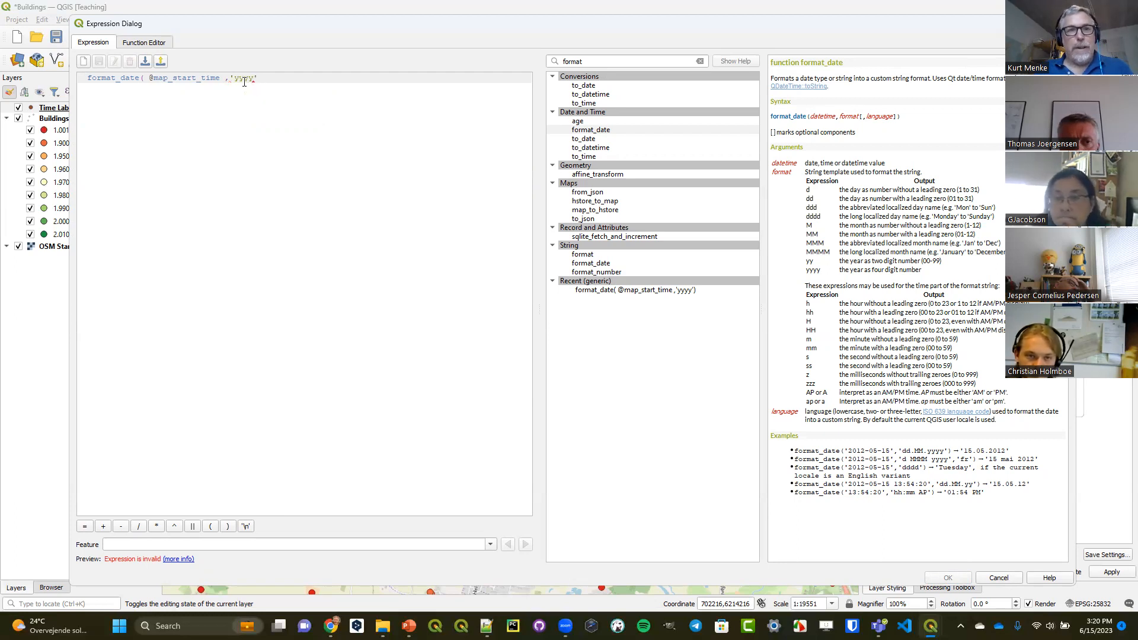
type(")")
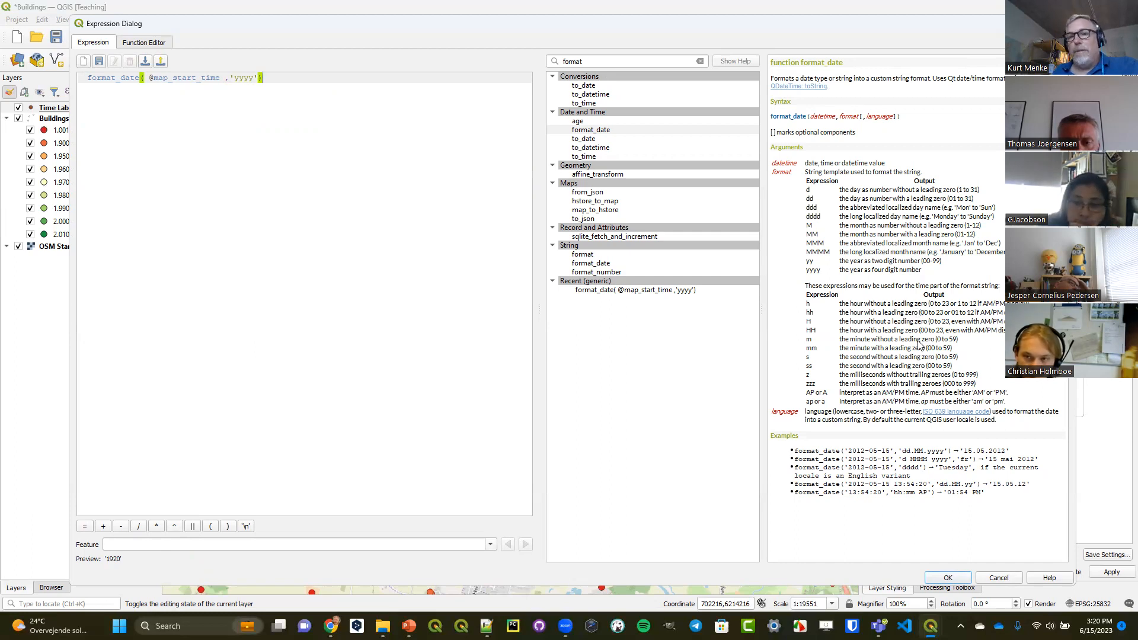
left_click(948, 578)
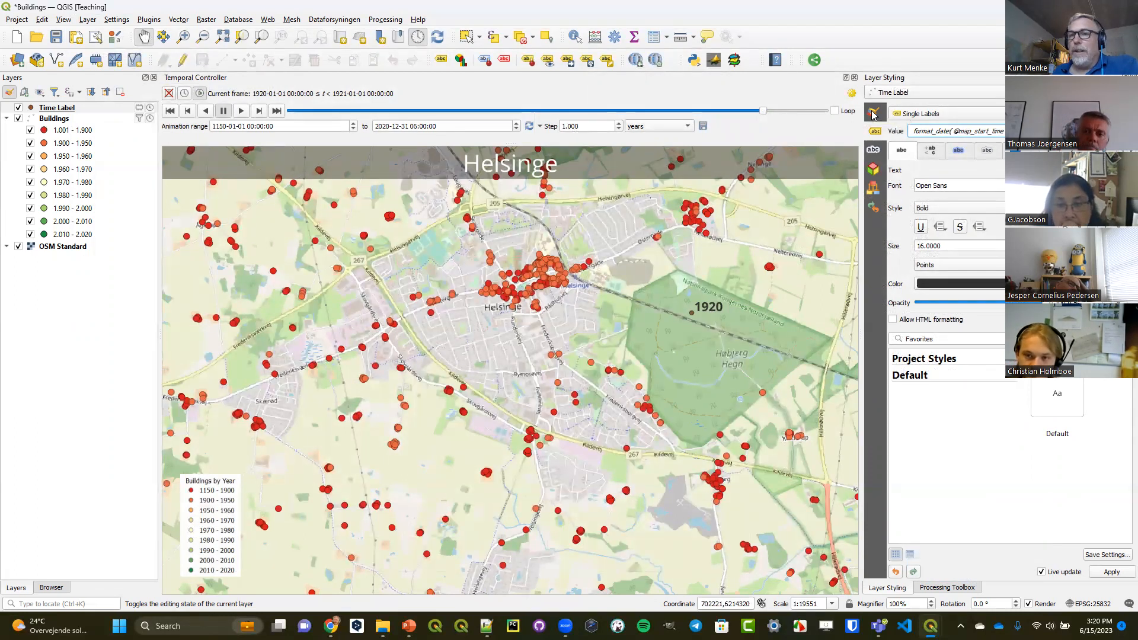
Set the Time Label layer's symbology to No Symbols so that only the label is drawn
left_click(874, 113)
left_click(933, 114)
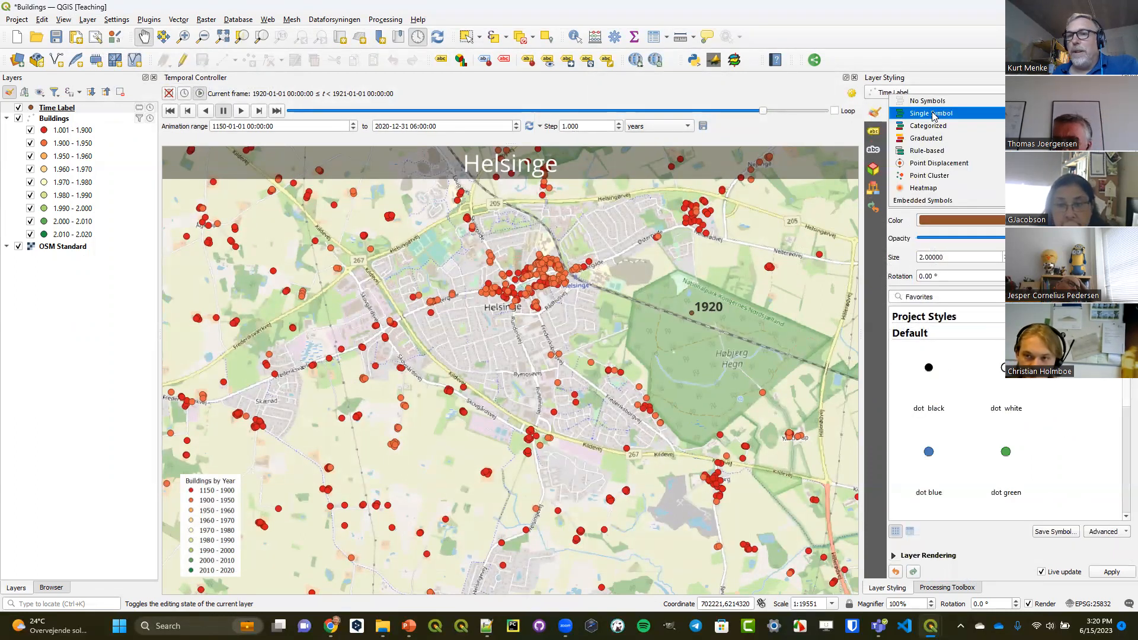
left_click(937, 104)
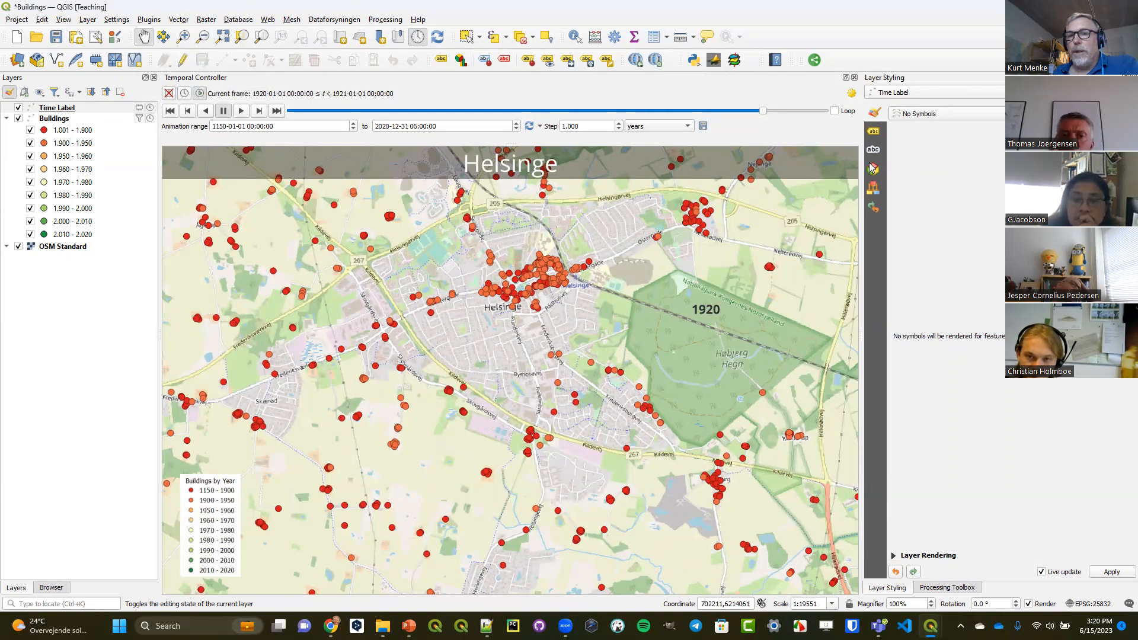
Increase the Time Label layer's label text size to 22 points
left_click(876, 131)
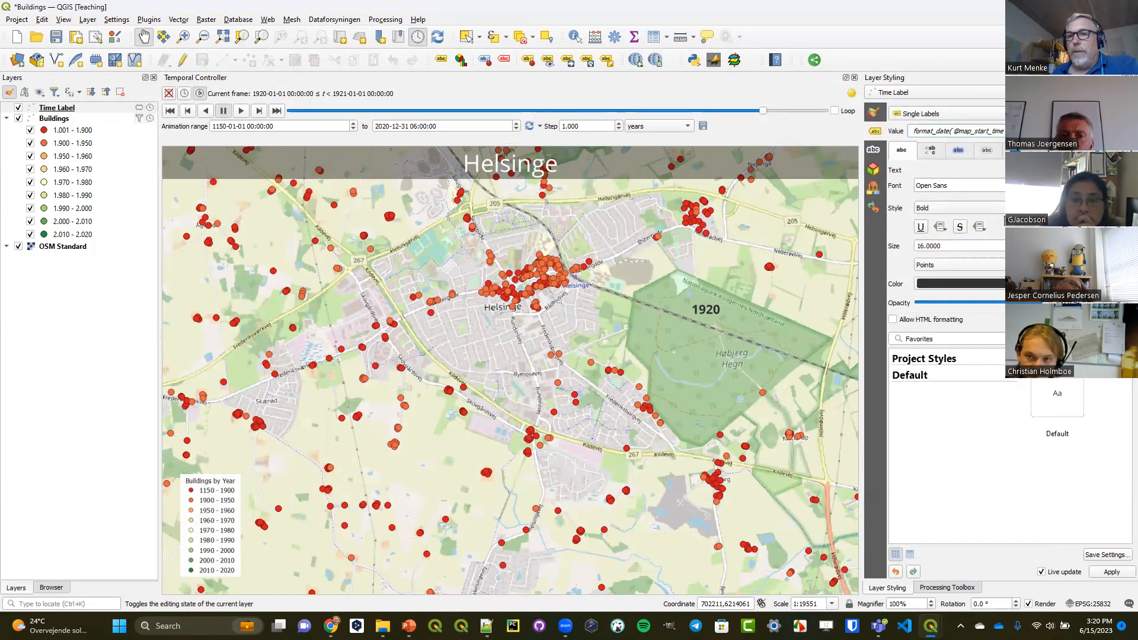
left_click(1109, 243)
left_click(1109, 244)
left_click(1109, 243)
left_click(1110, 244)
left_click(1110, 244)
left_click(1109, 244)
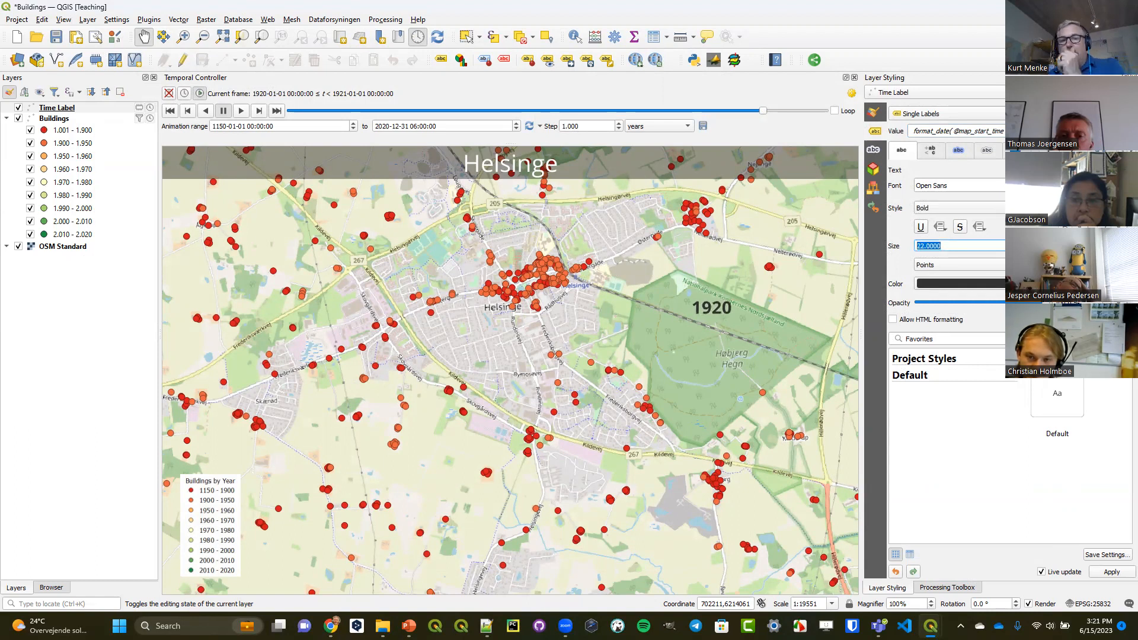
Set the animation range's start to 1850-01-01 and scrub the timeline back to the 1961 frame to check the year label
left_click(762, 113)
left_click_drag(762, 116, 657, 110)
left_click(219, 128)
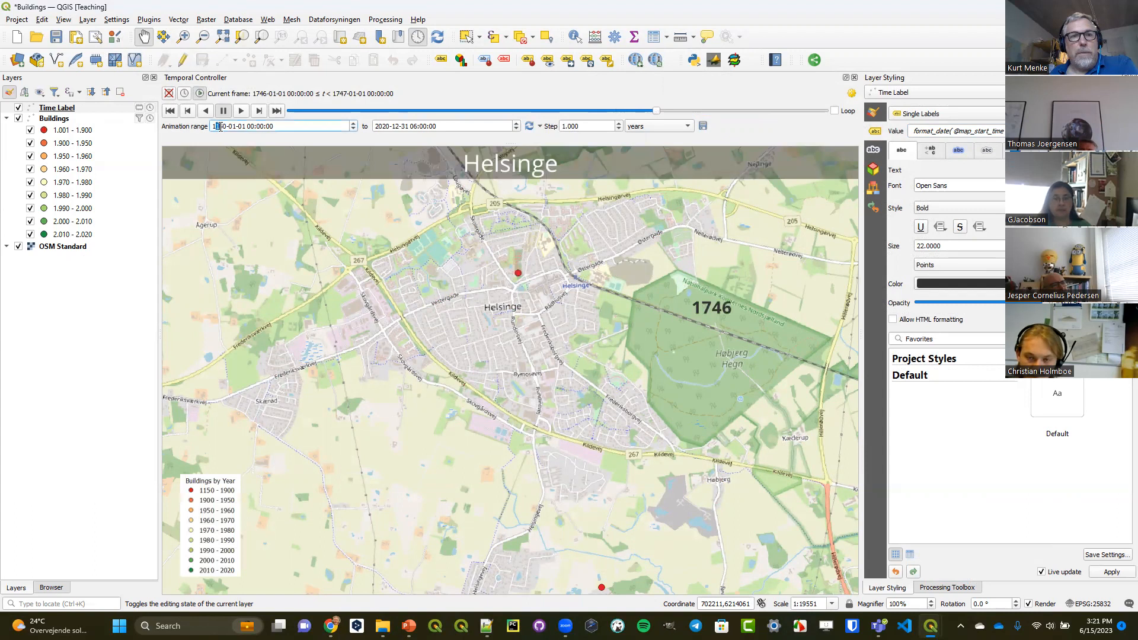
key("BackSpace")
type("8")
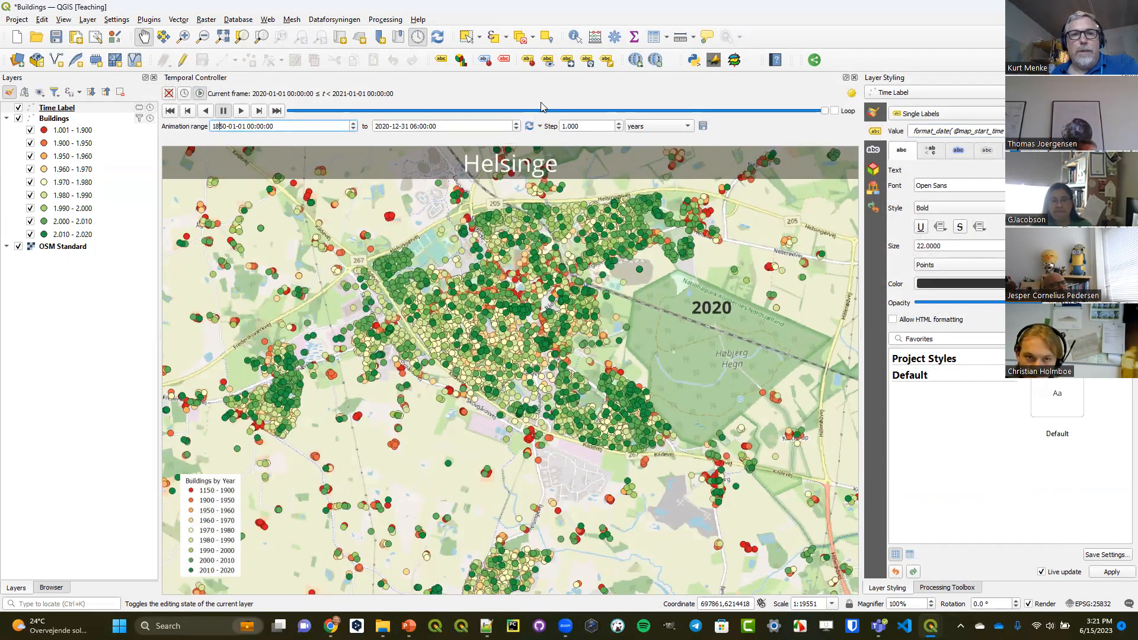
left_click_drag(825, 111, 582, 136)
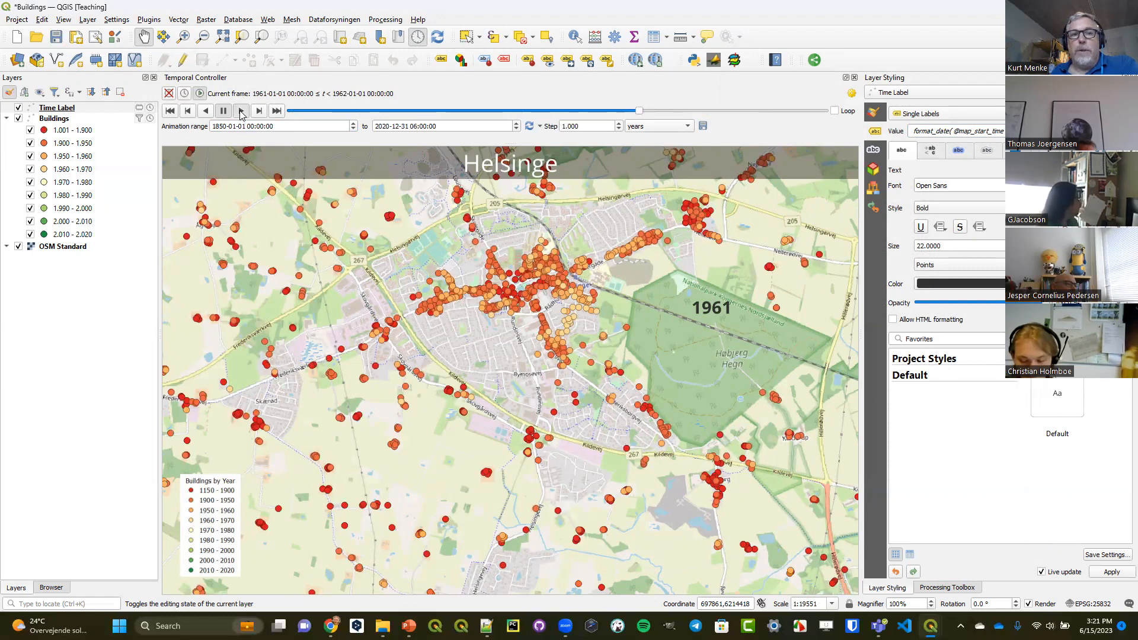
Play the Helsinge building animation forward to the 1978 frame and select the animation's step value for review
left_click(240, 111)
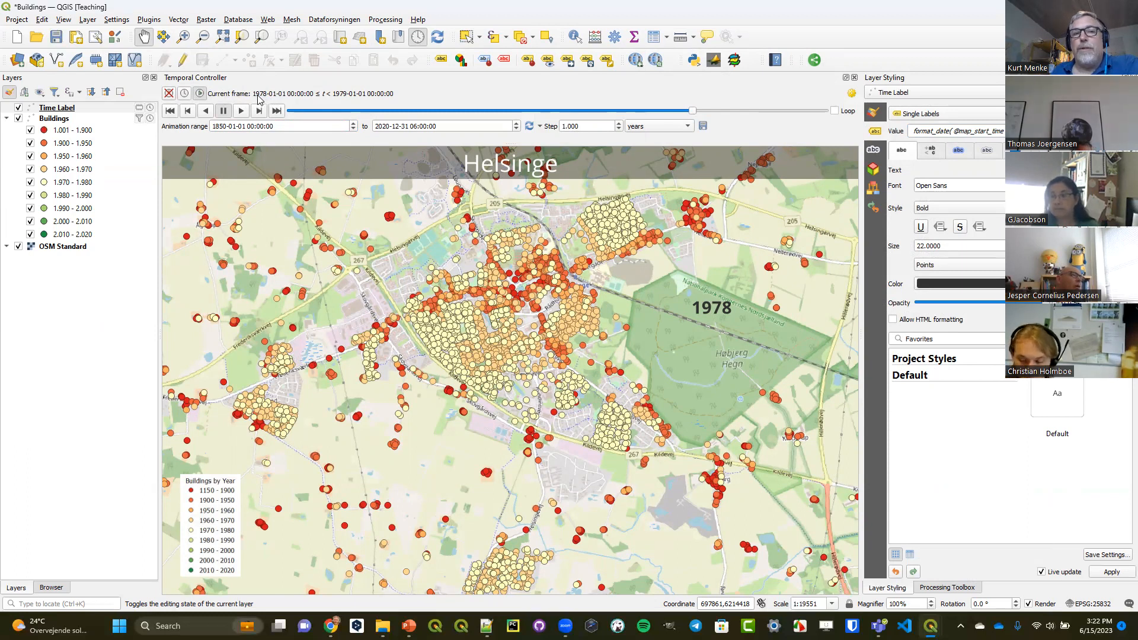
double_click(574, 125)
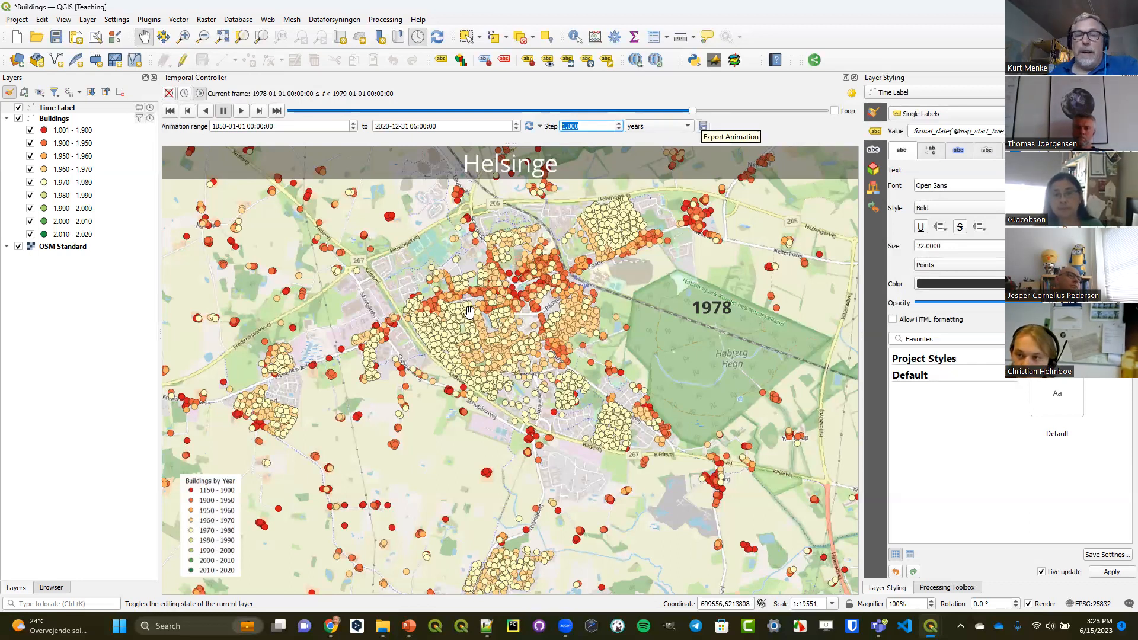
Switch to the DataVisualizationwithQGIS_supporting_materials presentation in PowerPoint and open the slide about using GIMP to create an animation
mouse_move(409, 626)
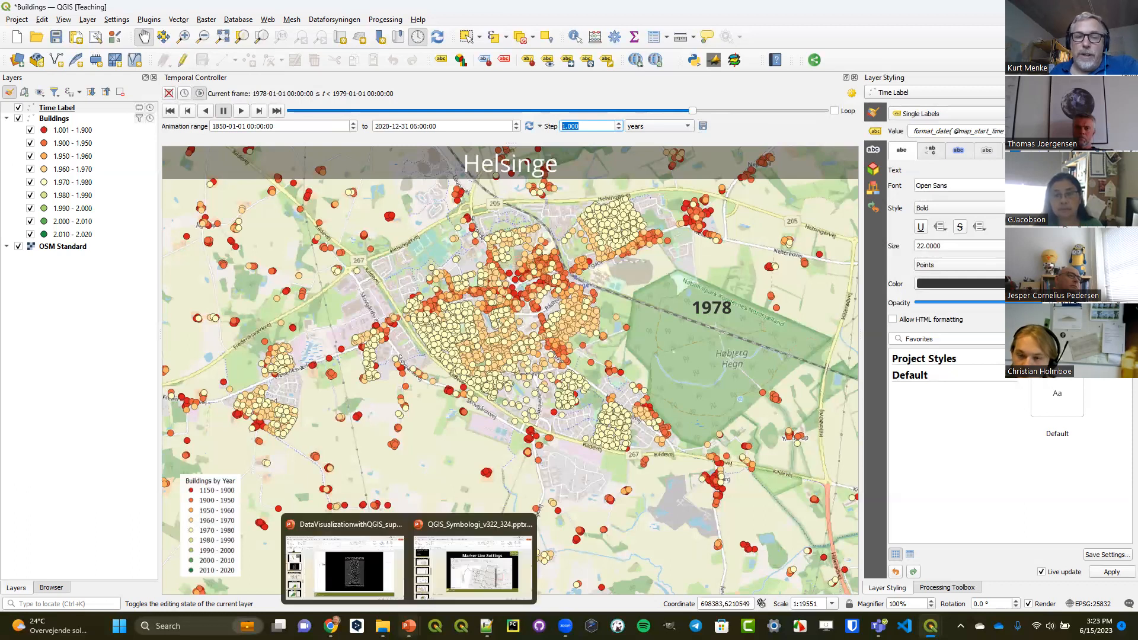
left_click(356, 563)
scroll(77, 455, "down", 15)
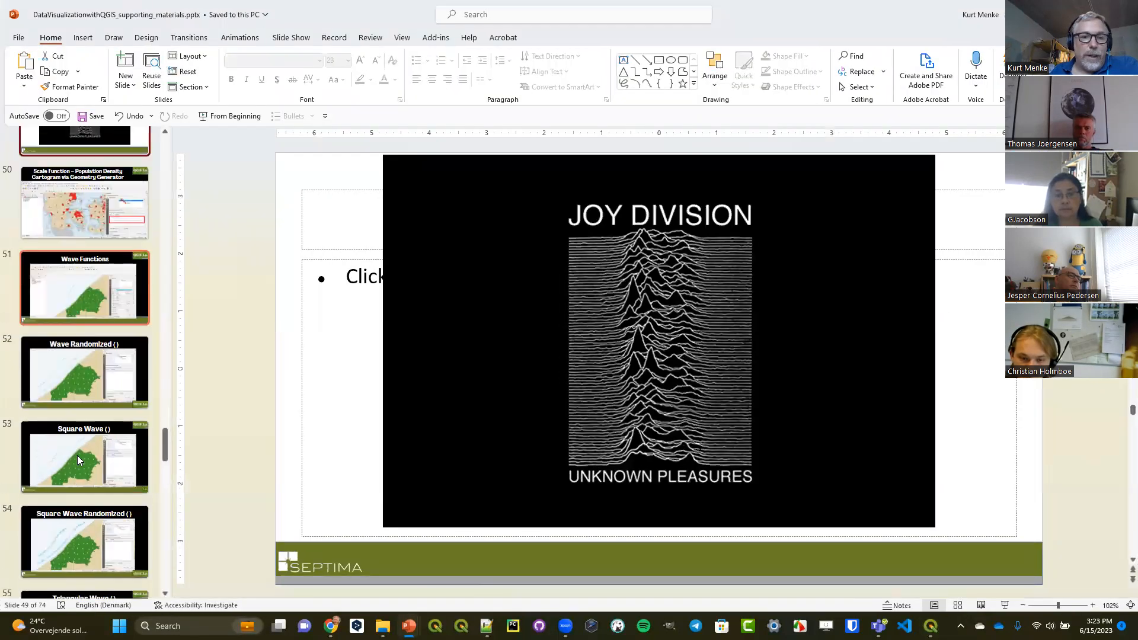
scroll(77, 455, "up", 8)
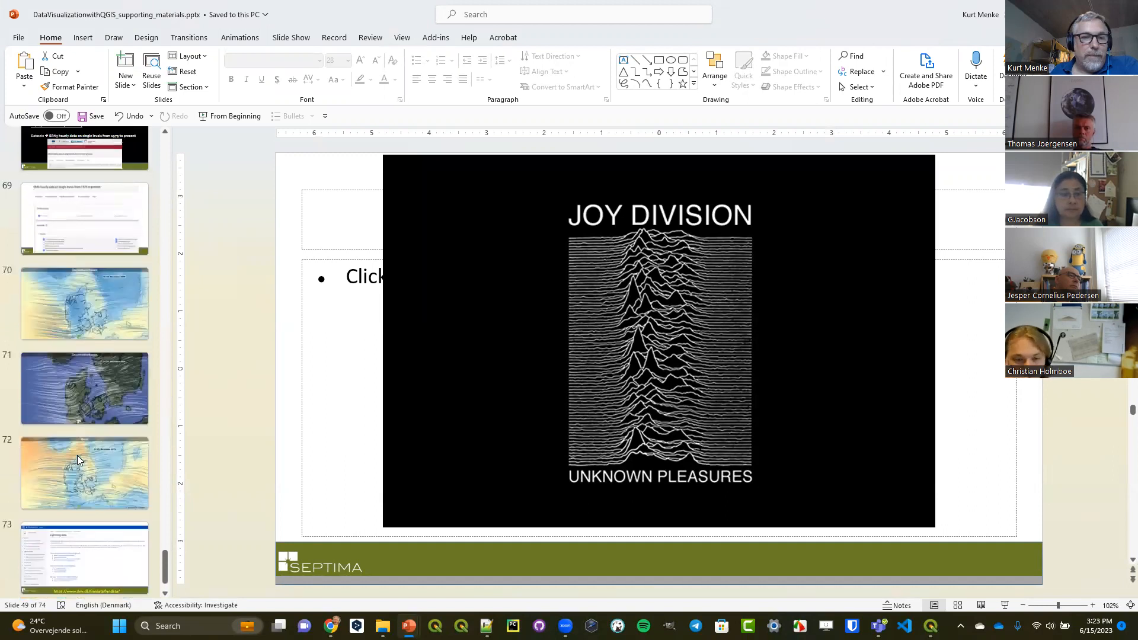
left_click(77, 454)
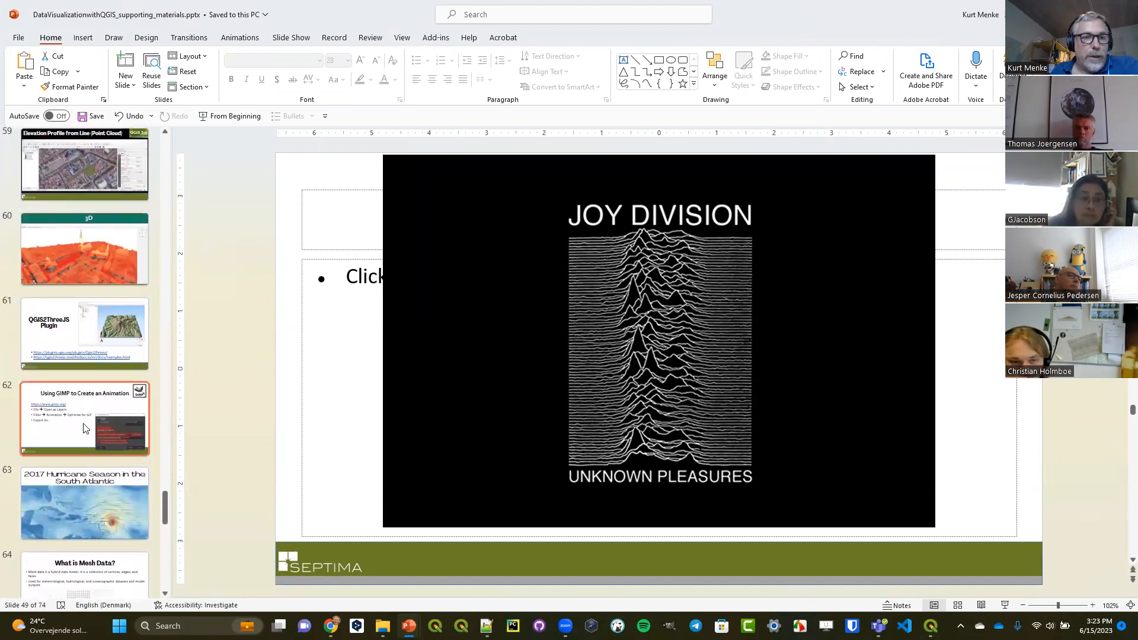
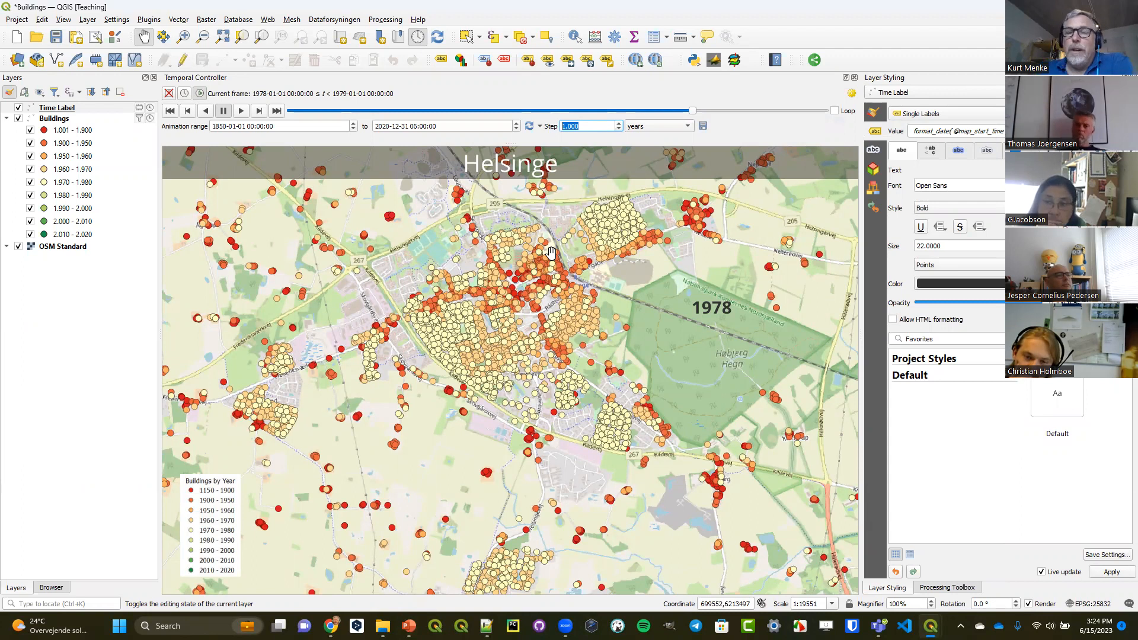
Advance the Helsinge animation in QGIS to the 2008 frame to view the later building development
left_click(772, 110)
left_click(772, 110)
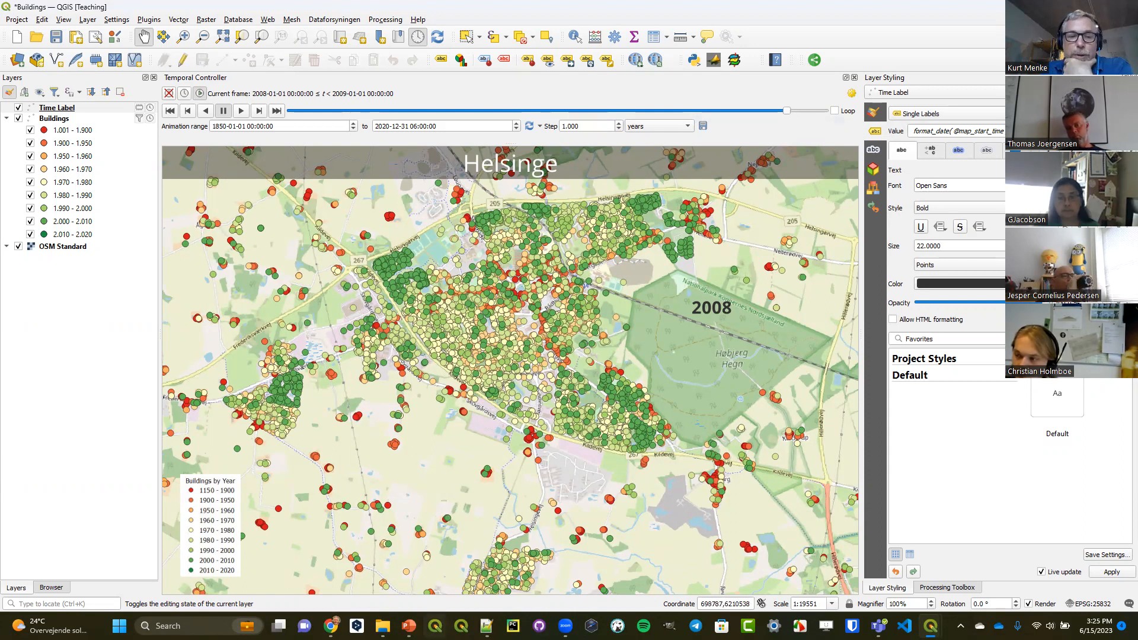
Switch to the supporting-materials presentation in PowerPoint, look back through the slides preceding the GIMP slide, and return to QGIS
mouse_move(409, 626)
left_click(359, 591)
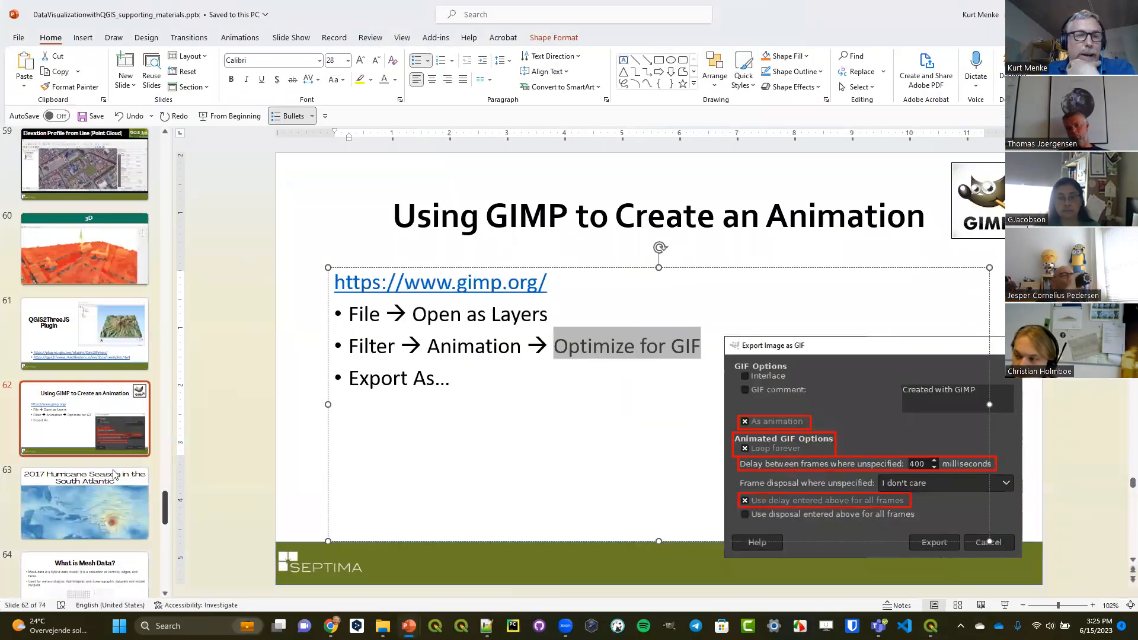
scroll(107, 464, "up", 10)
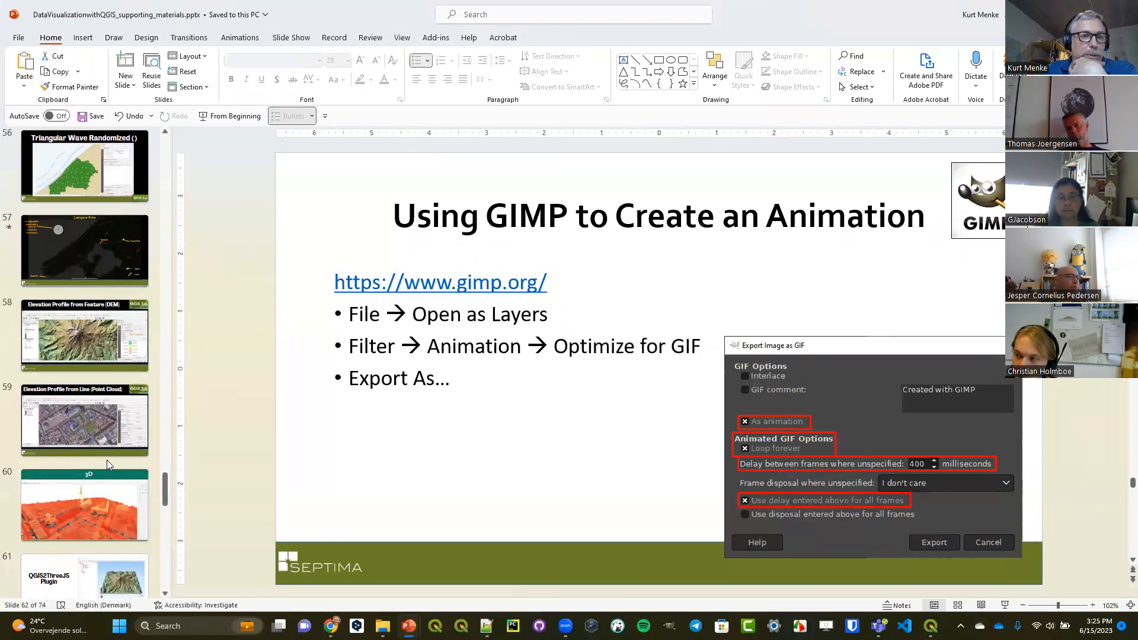
scroll(106, 460, "up", 8)
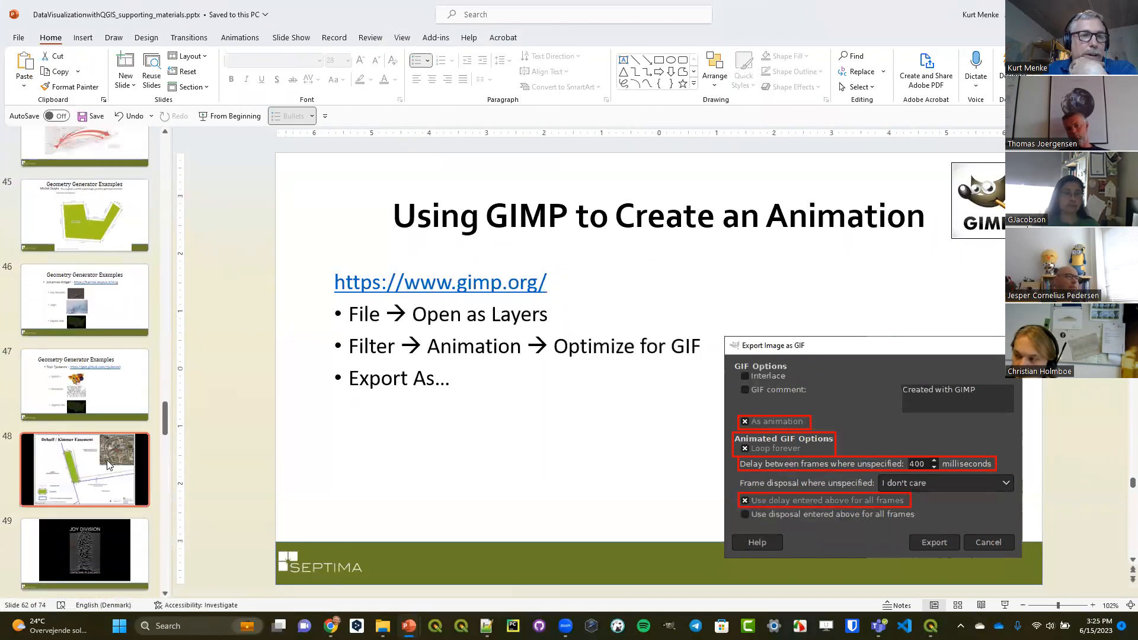
scroll(107, 460, "up", 7)
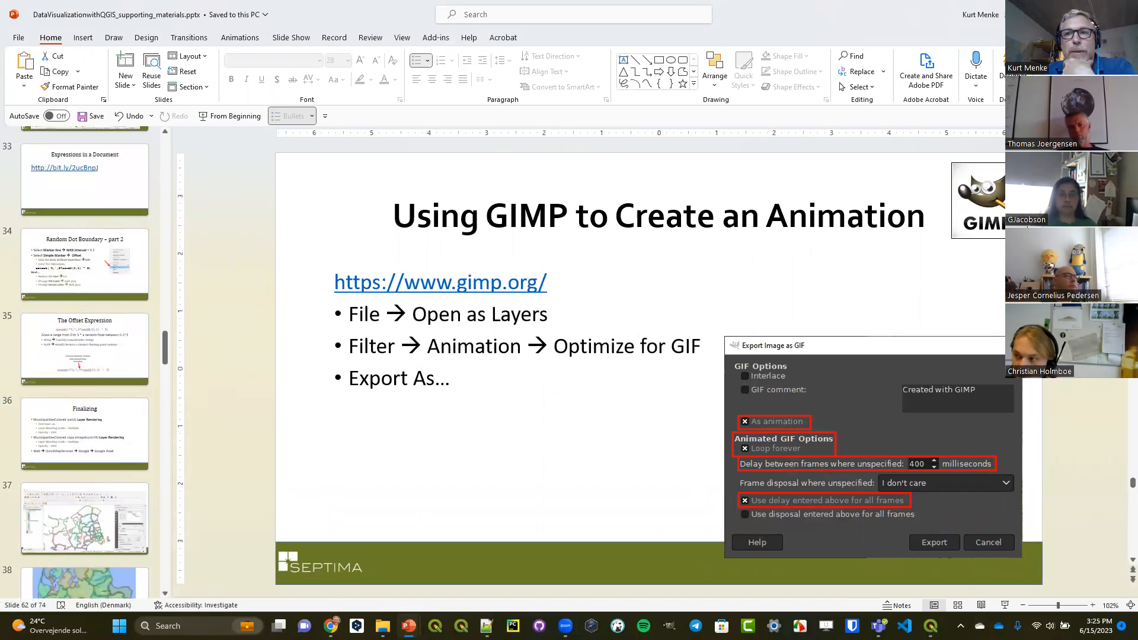
key("alt+Tab")
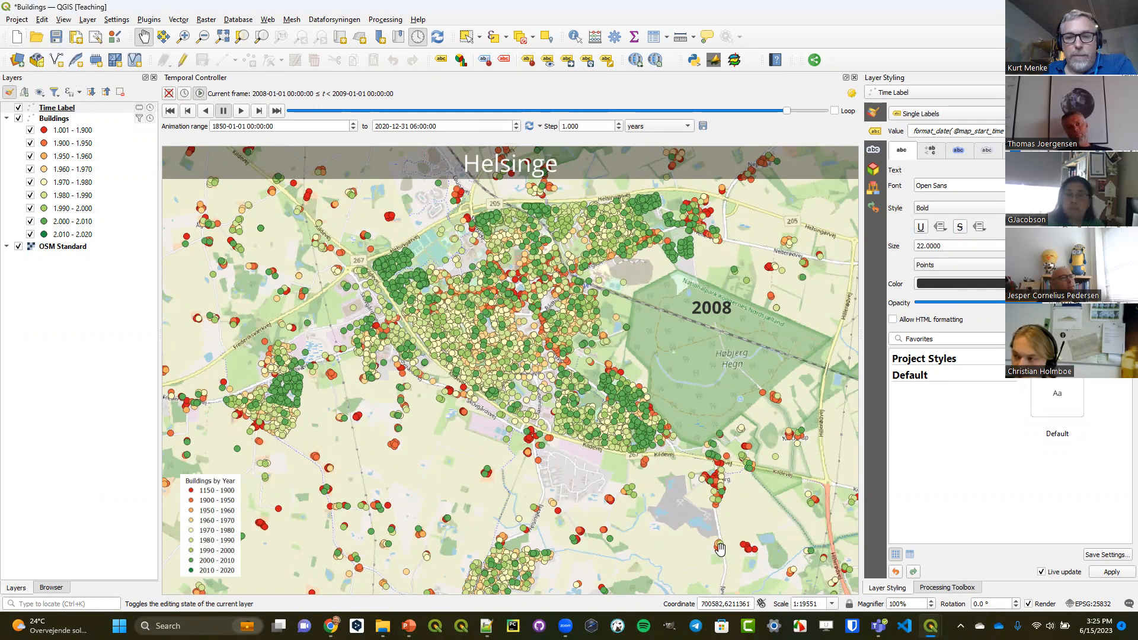
Switch to the Mt_Rainier QGIS project, open an Elevation Profile beneath the map, and give the map more height
mouse_move(931, 626)
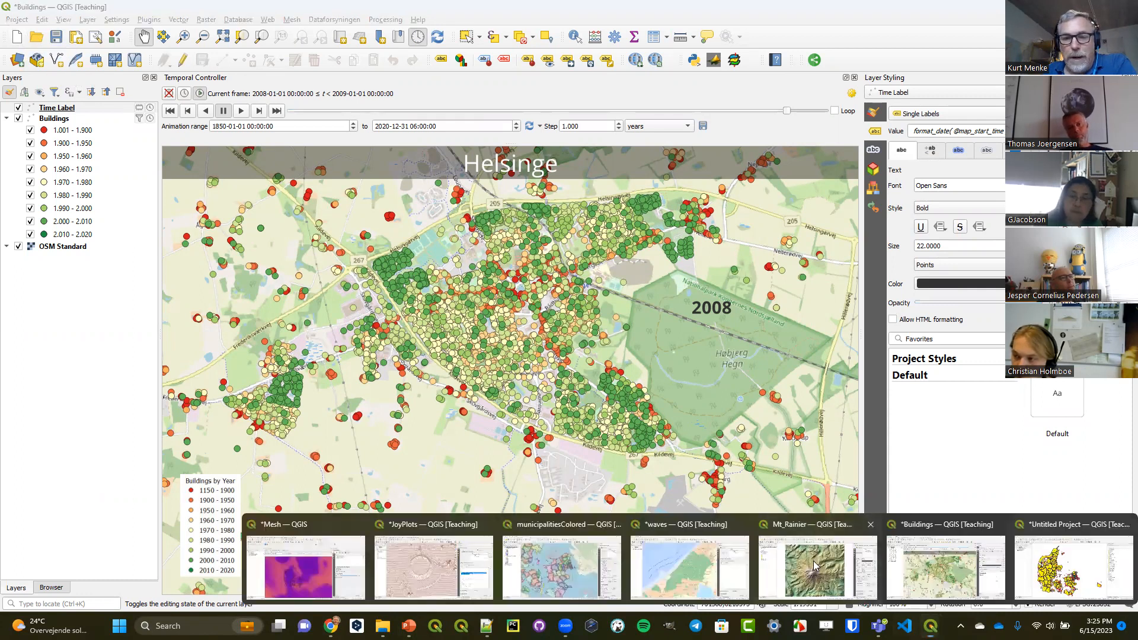
left_click(814, 560)
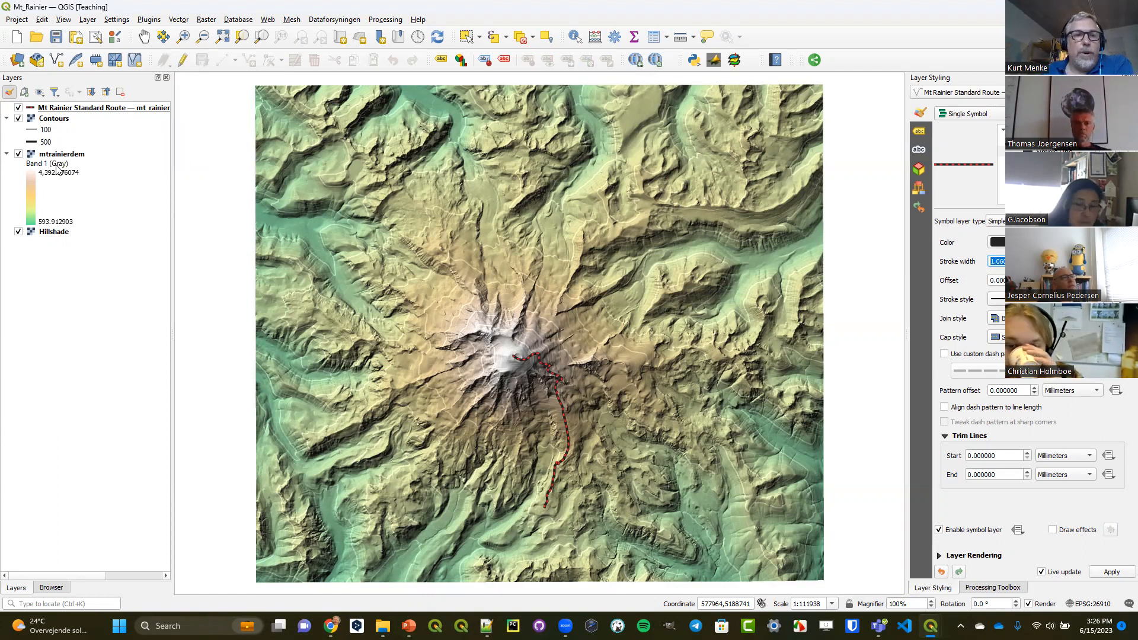
left_click(65, 20)
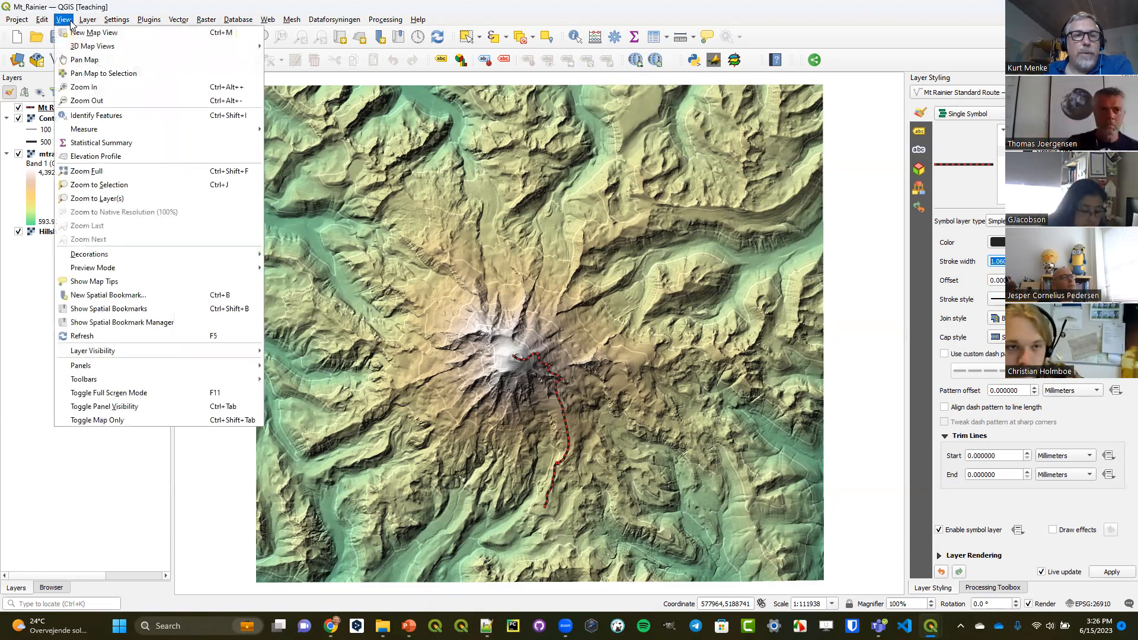
left_click(125, 159)
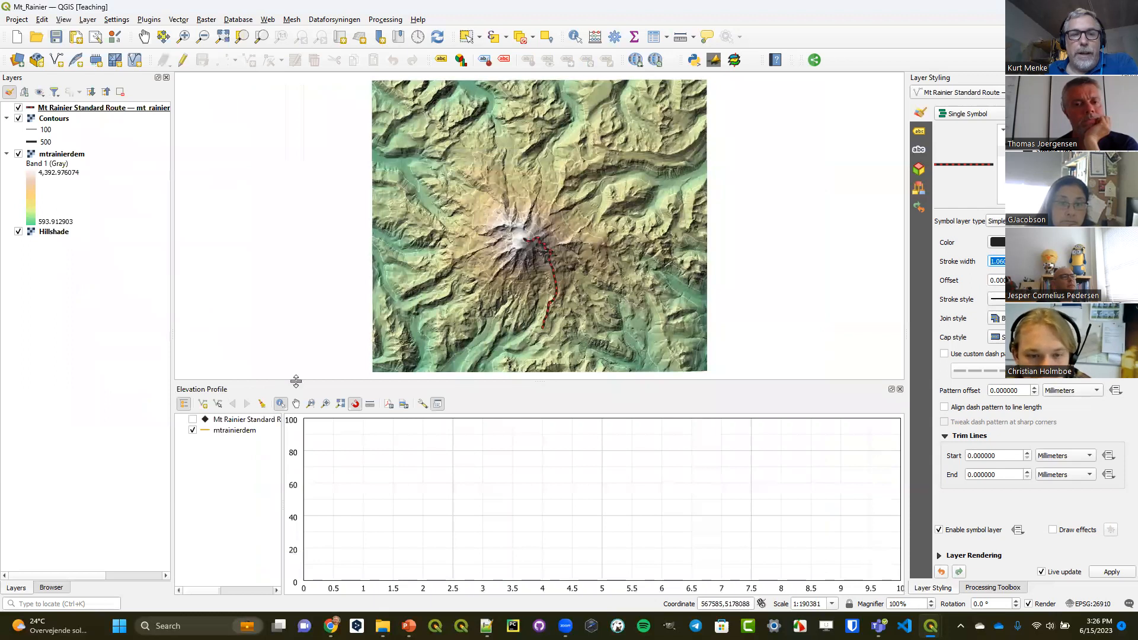
left_click_drag(296, 382, 295, 408)
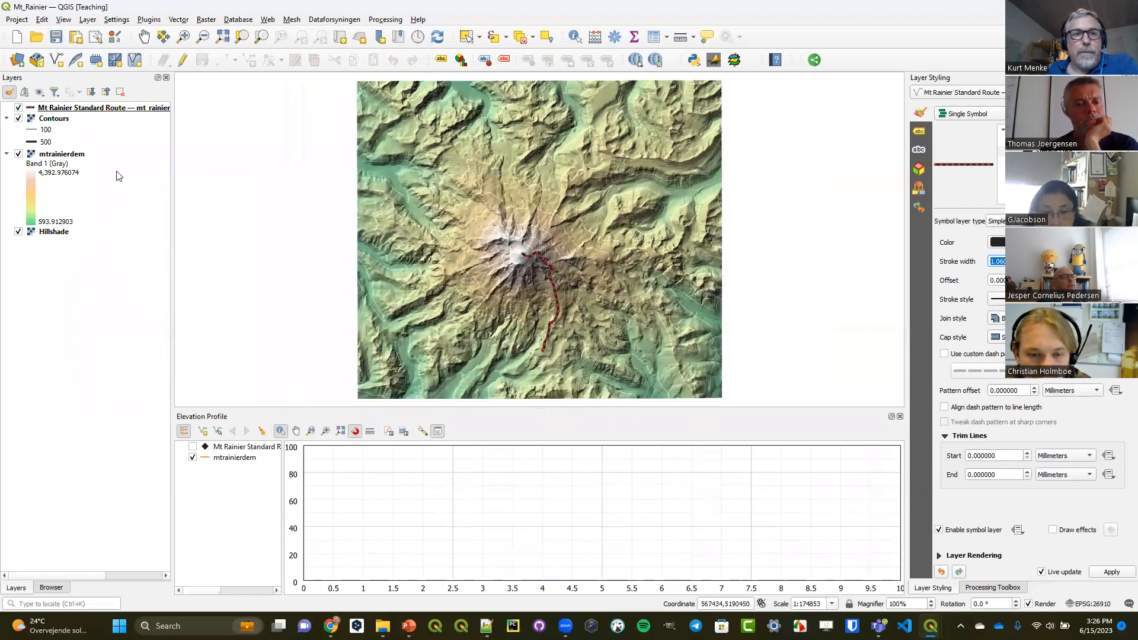
Open the elevation properties of the mtrainierdem layer and toggle Represents Elevation Surface off and back on
right_click(73, 156)
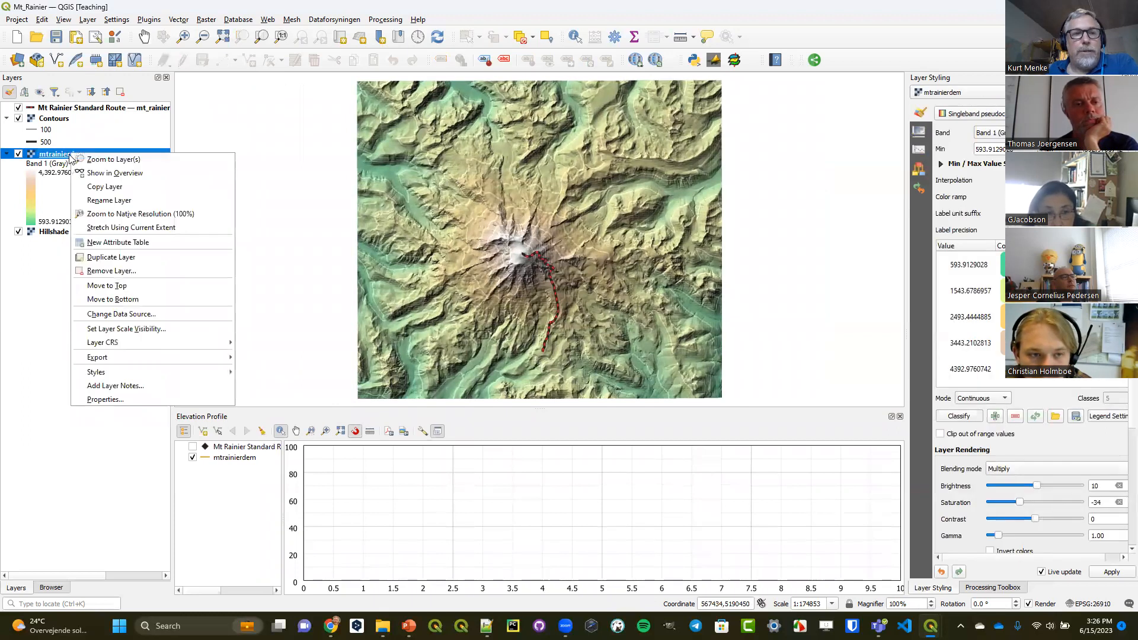
left_click(103, 399)
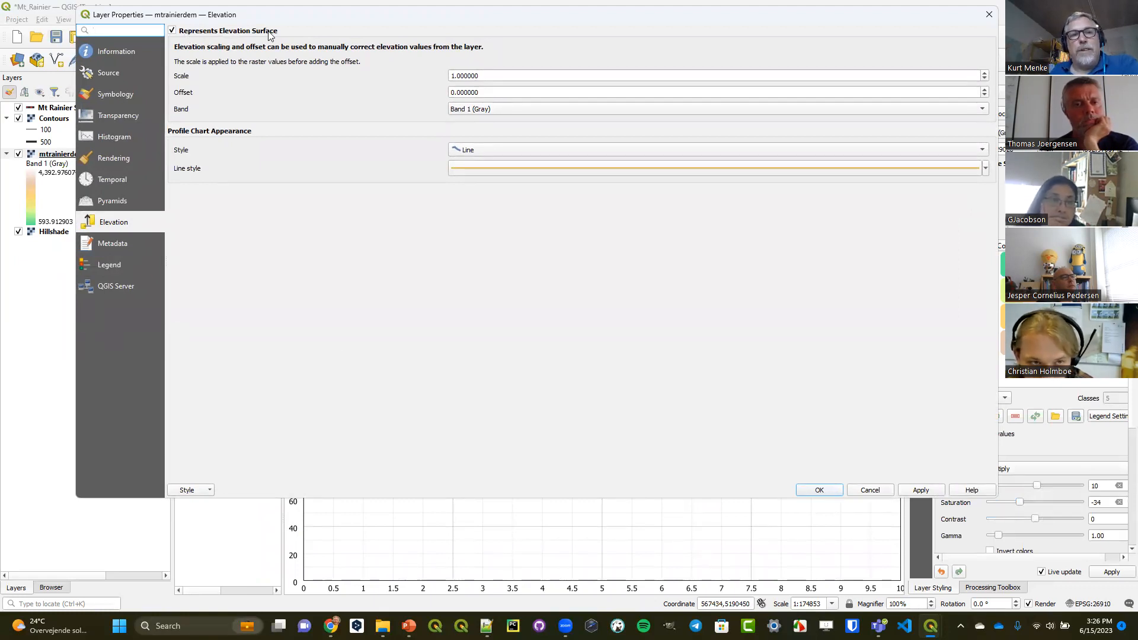
left_click(185, 33)
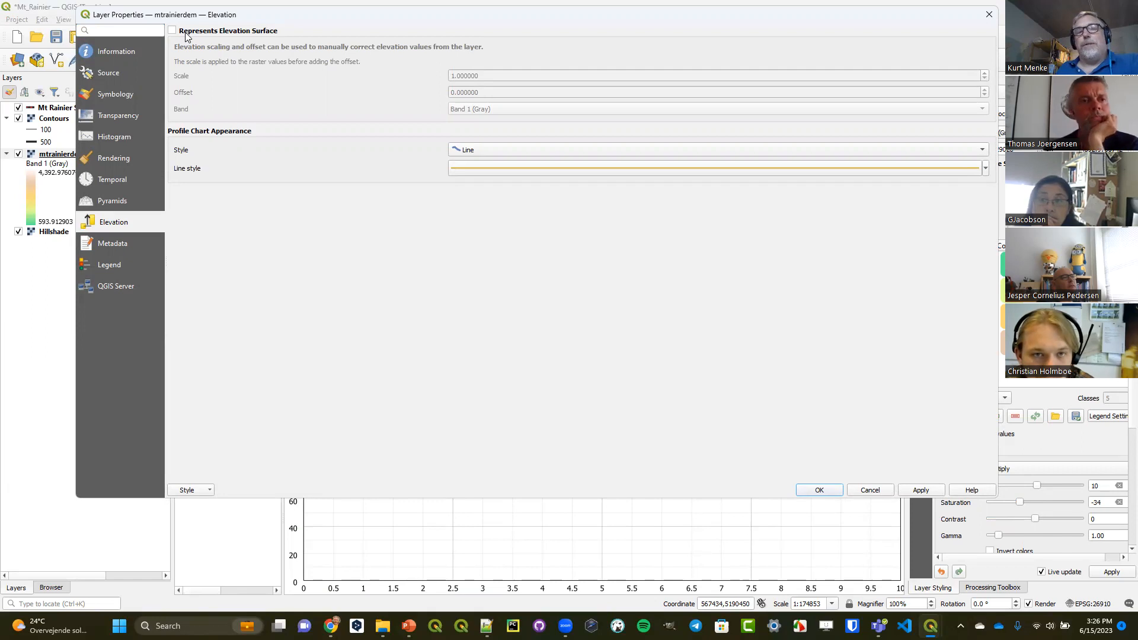
left_click(188, 33)
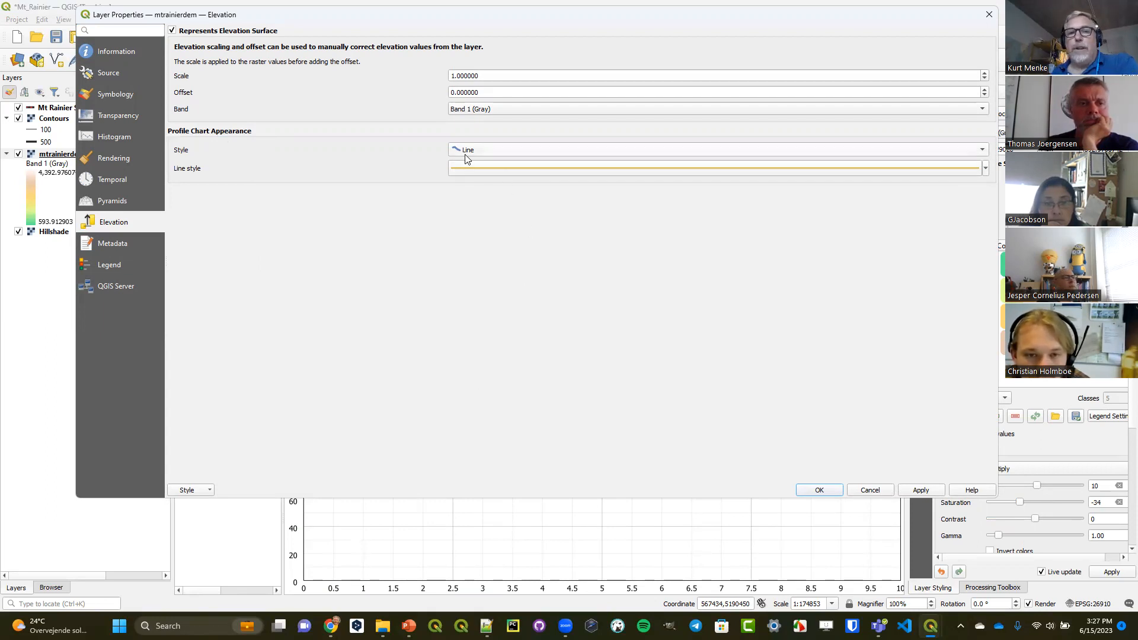
Color the mtrainierdem profile chart line black and change the chart style to Fill Below
left_click(986, 168)
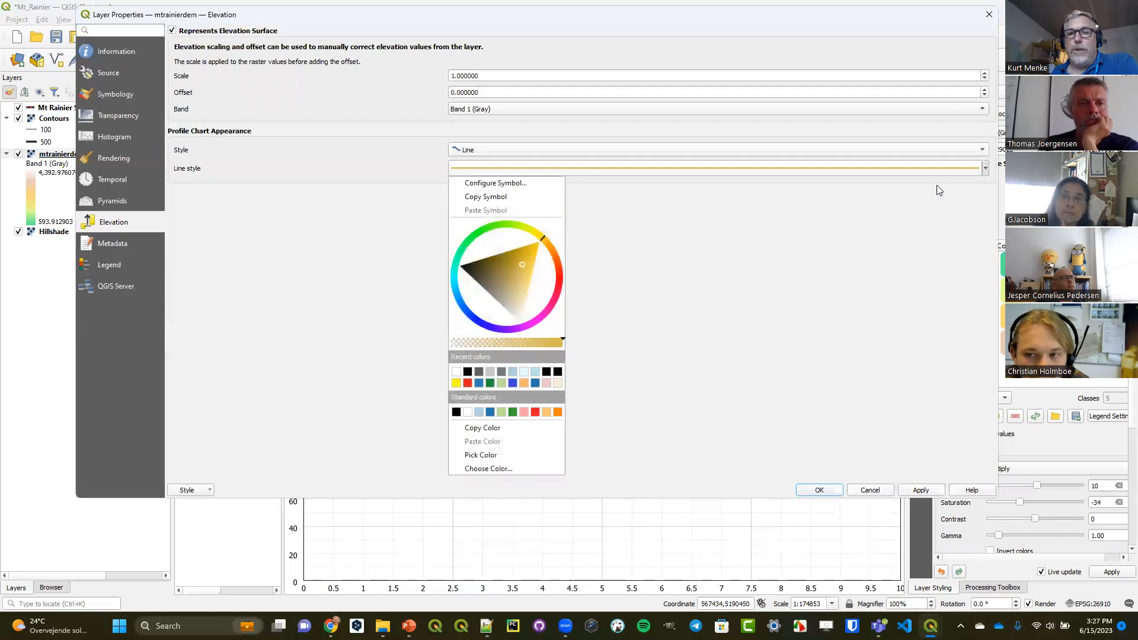
left_click(558, 372)
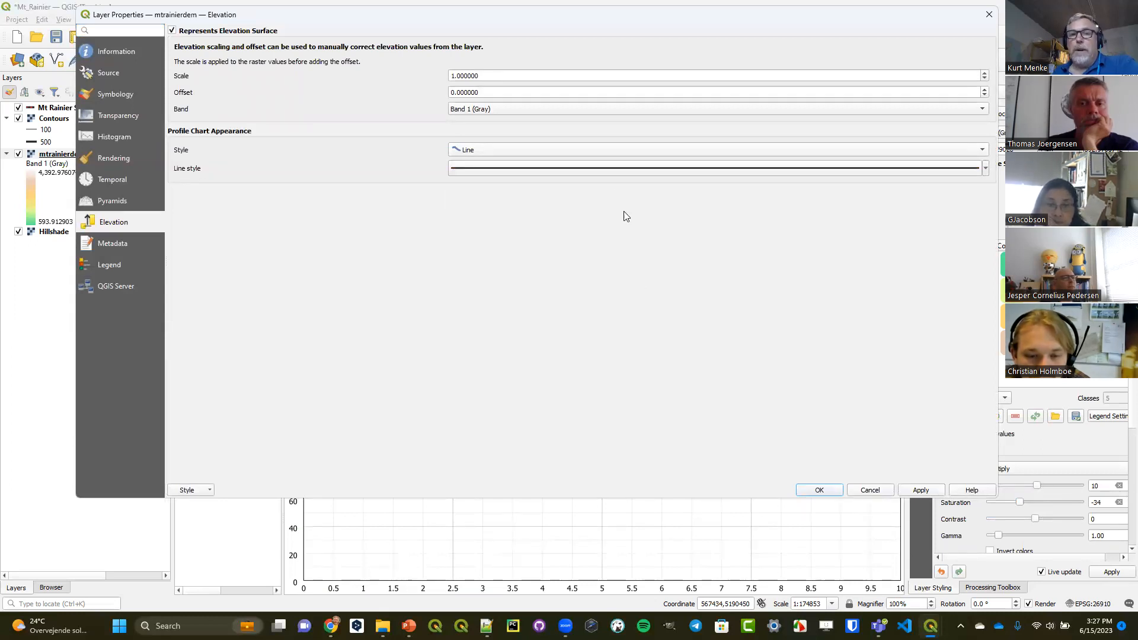
left_click(561, 151)
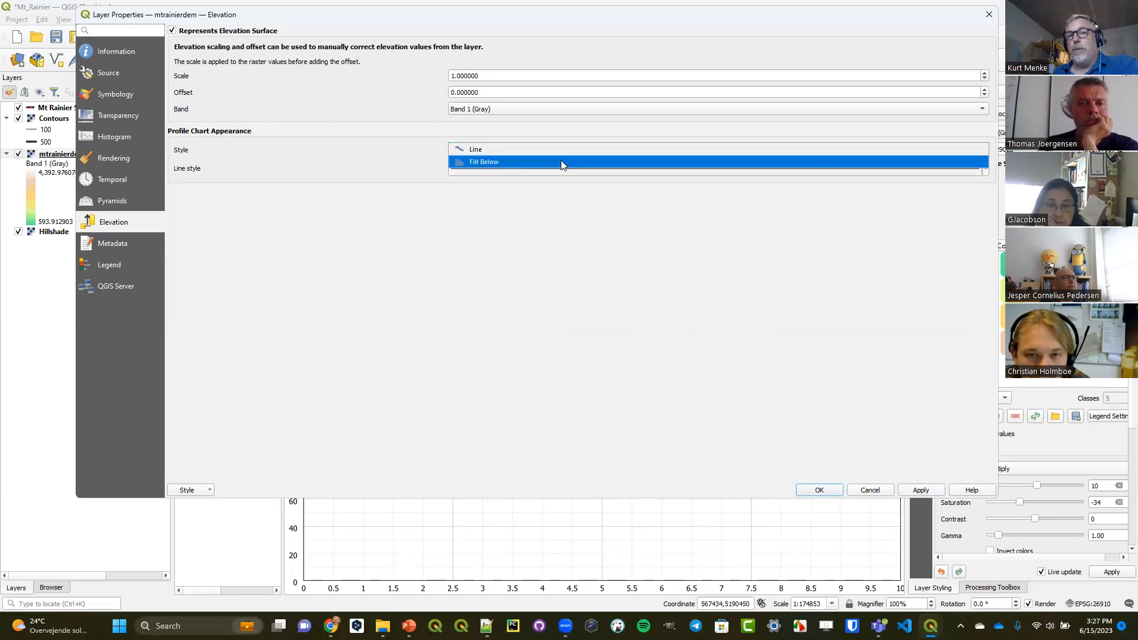
left_click(561, 162)
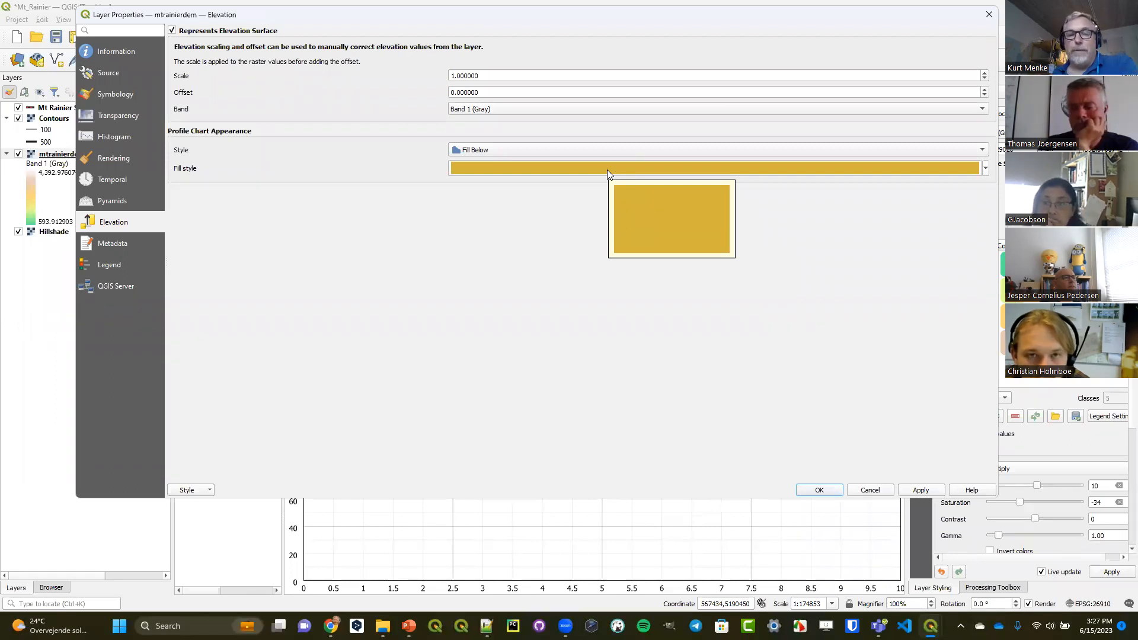
Open the profile chart's fill symbol settings in an enlarged dialog and change the Simple Fill to a Gradient Fill
left_click(930, 168)
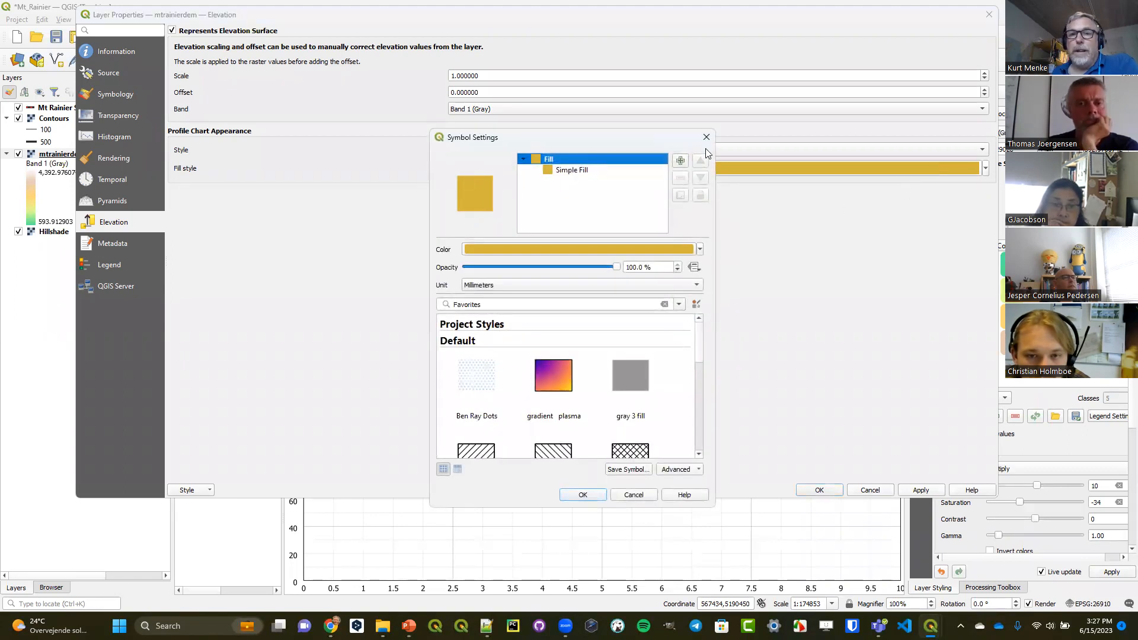
left_click_drag(637, 131, 631, 70)
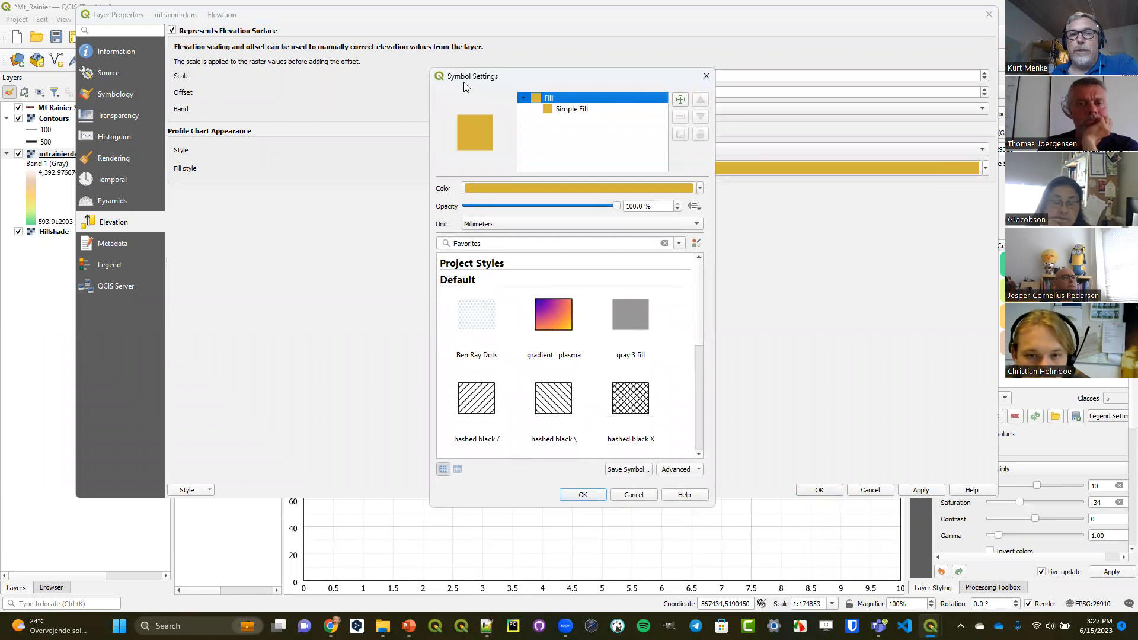
left_click_drag(431, 68, 310, 62)
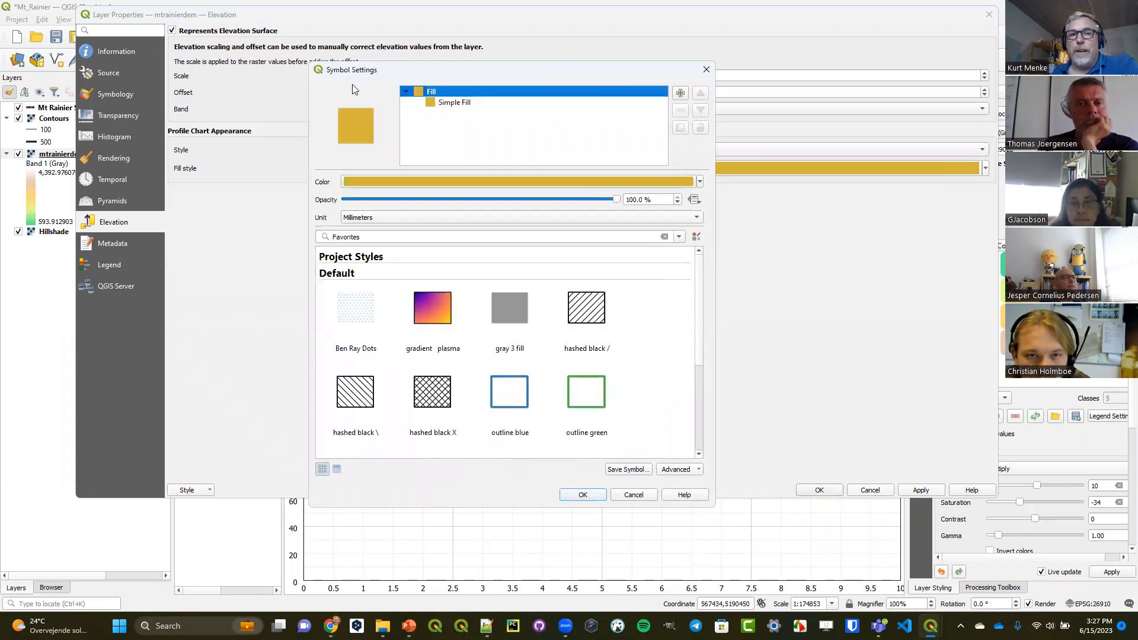
left_click(441, 105)
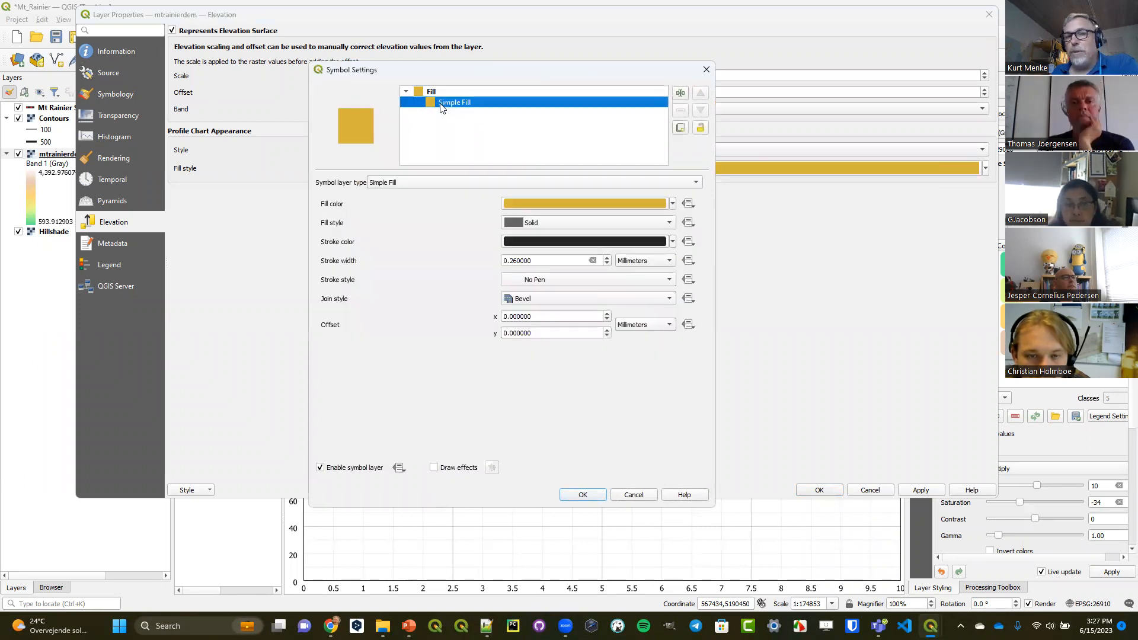
left_click(430, 182)
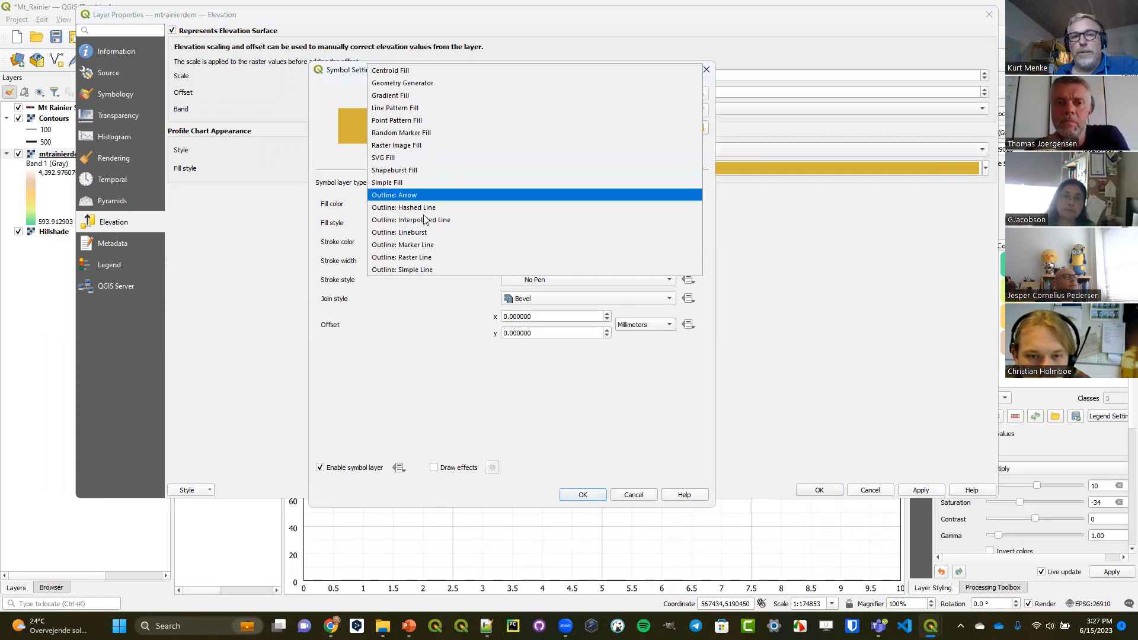
left_click(414, 97)
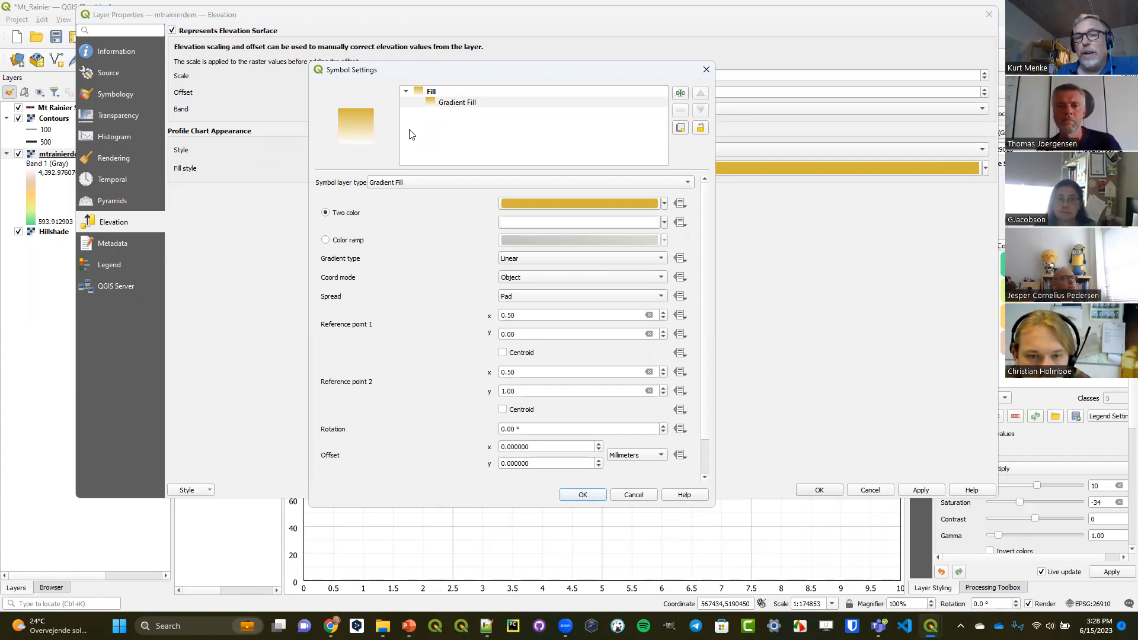
Switch the gradient fill to the Terrain color ramp, invert the ramp, and accept the mtrainierdem elevation properties
left_click(326, 240)
left_click(665, 241)
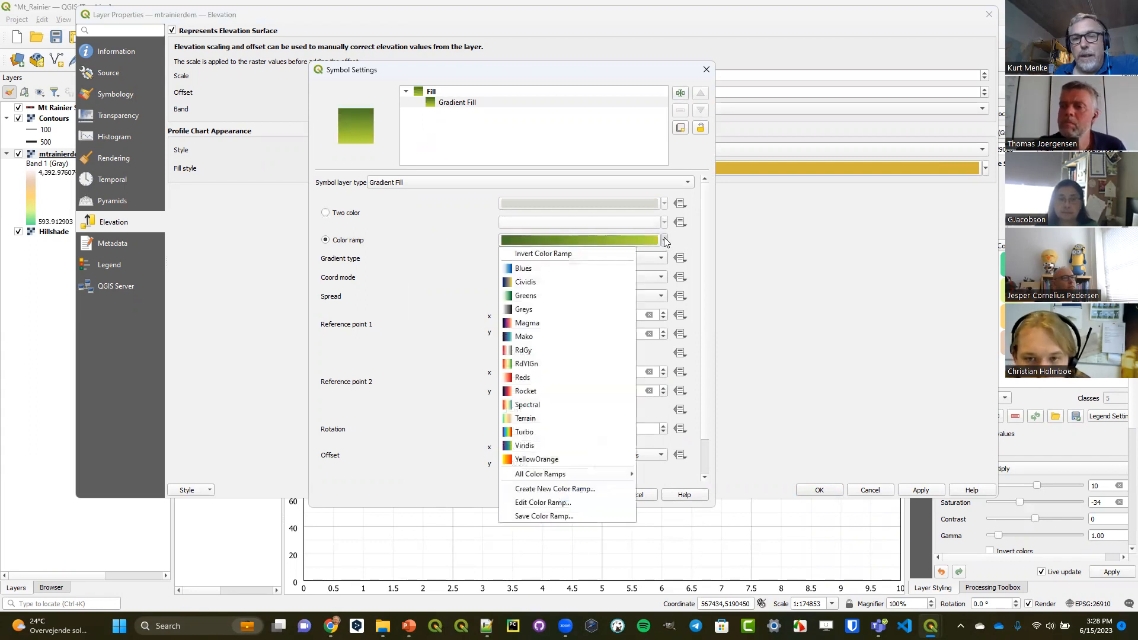
left_click(518, 419)
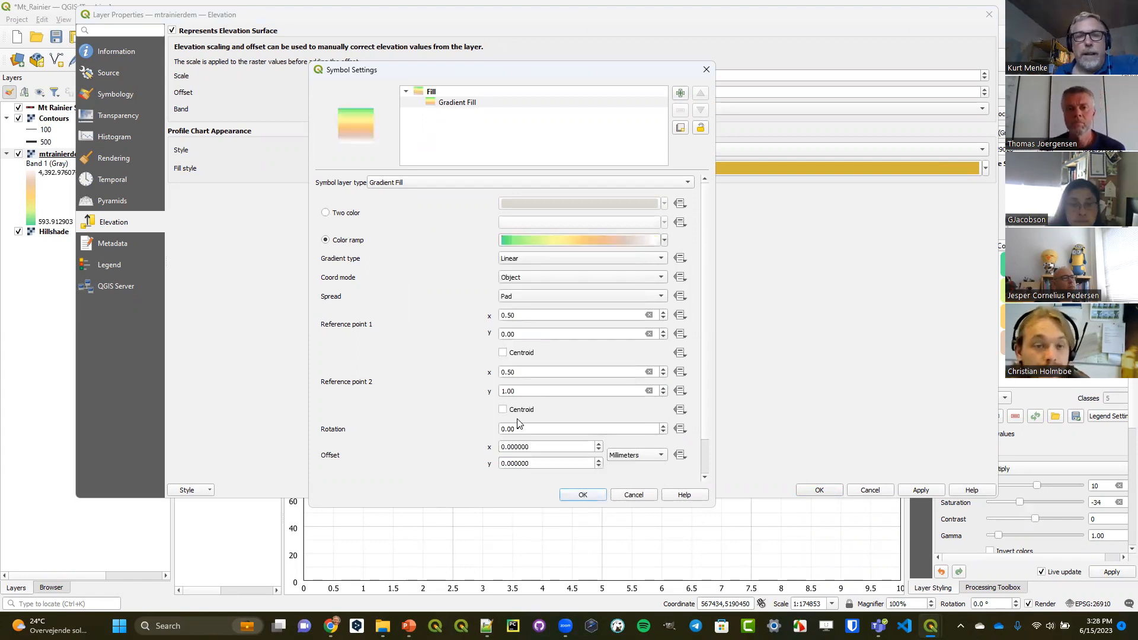
left_click(665, 242)
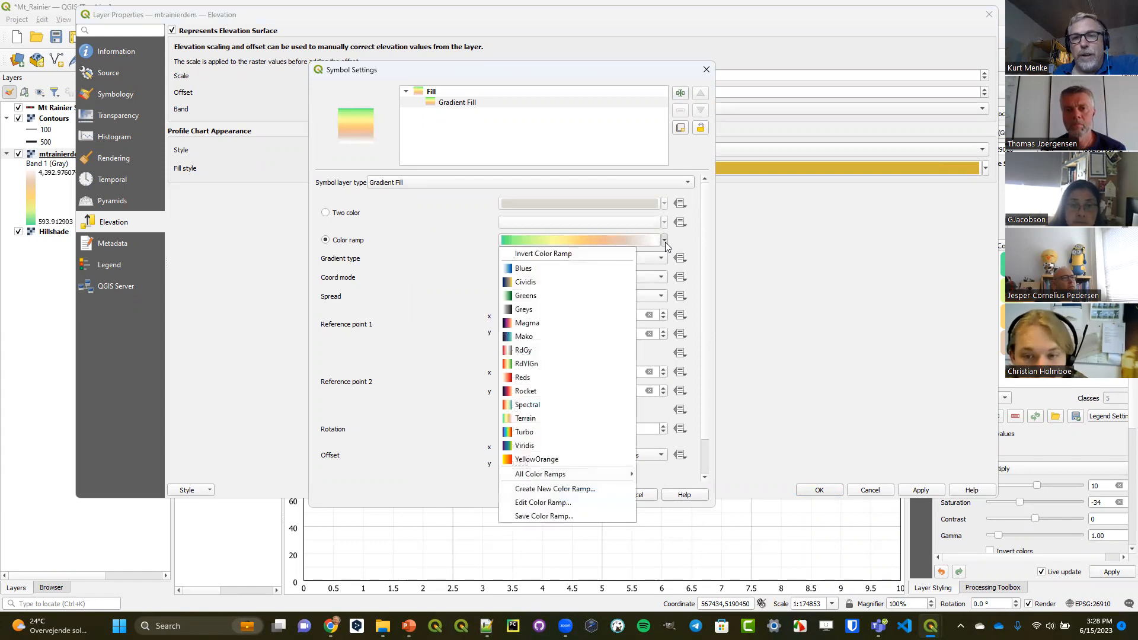
left_click(589, 257)
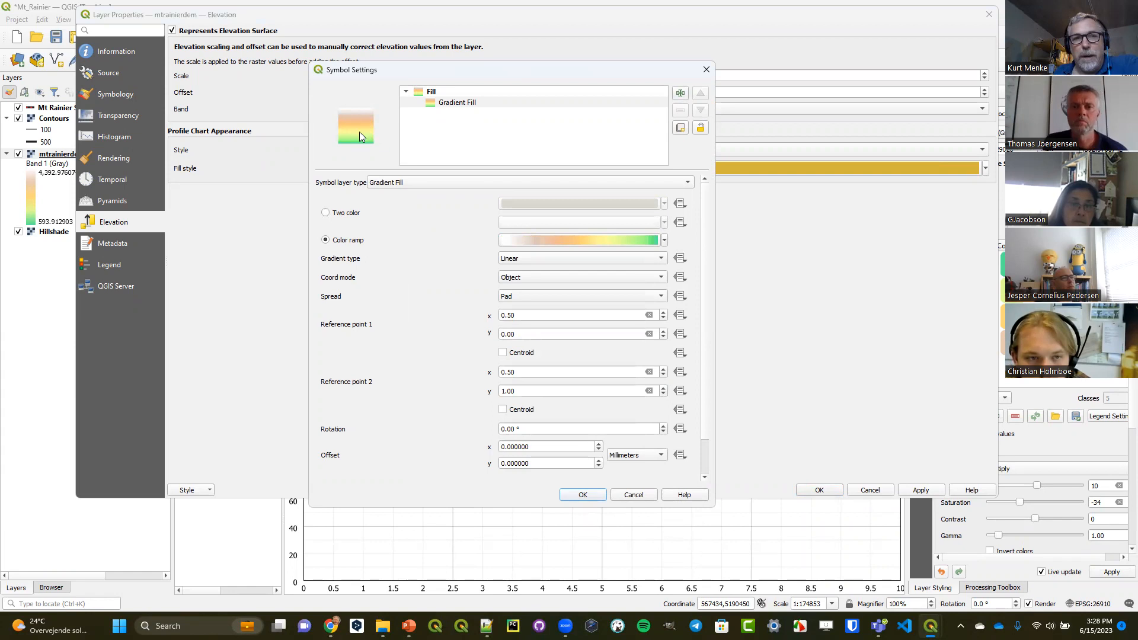
left_click(580, 496)
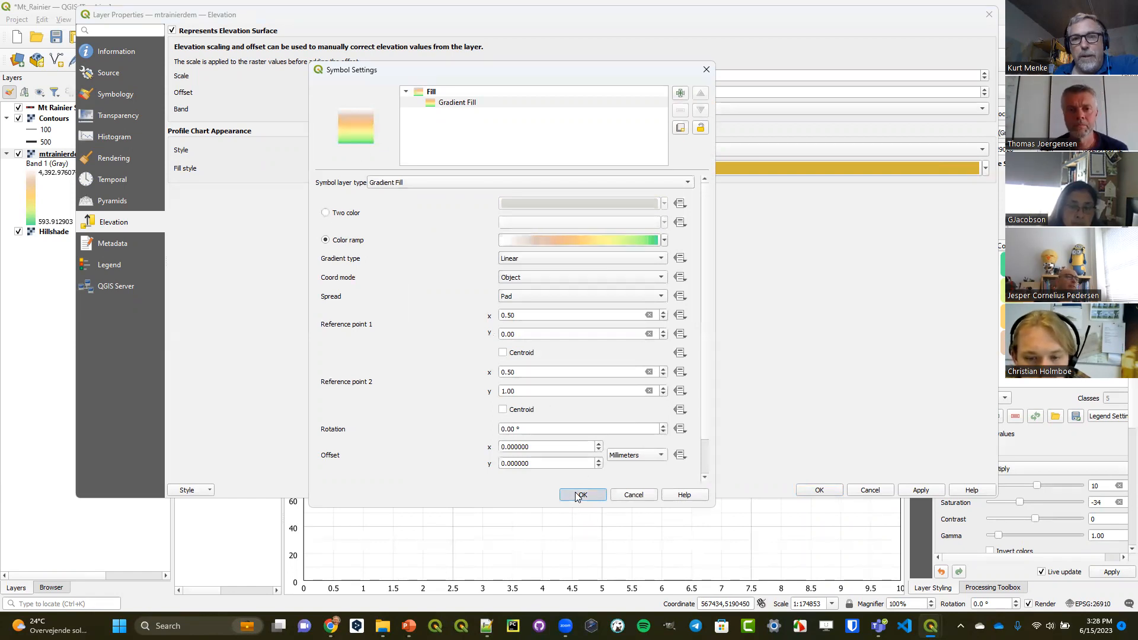
left_click(815, 491)
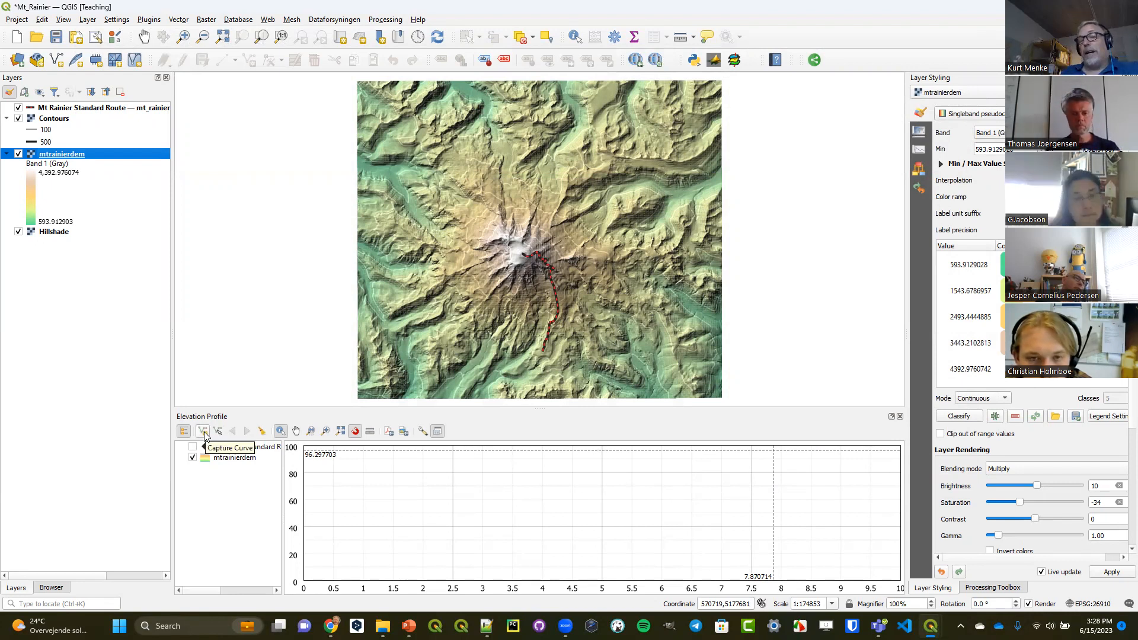
Capture a straight profile curve across the ridges southwest of Mt Rainier's summit
left_click(204, 433)
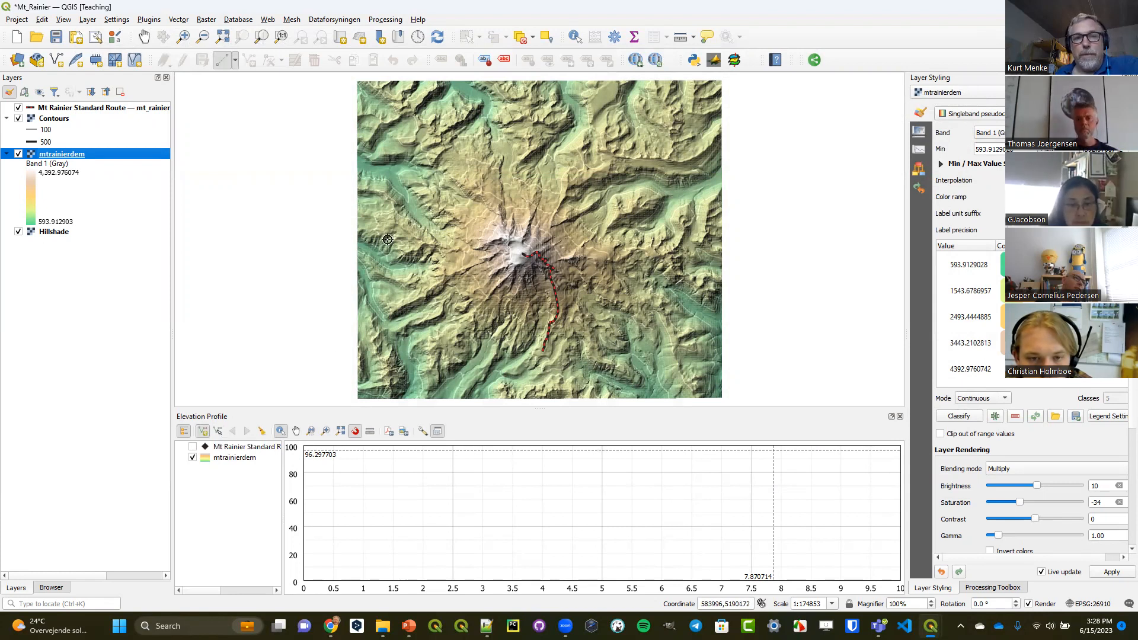
left_click(414, 298)
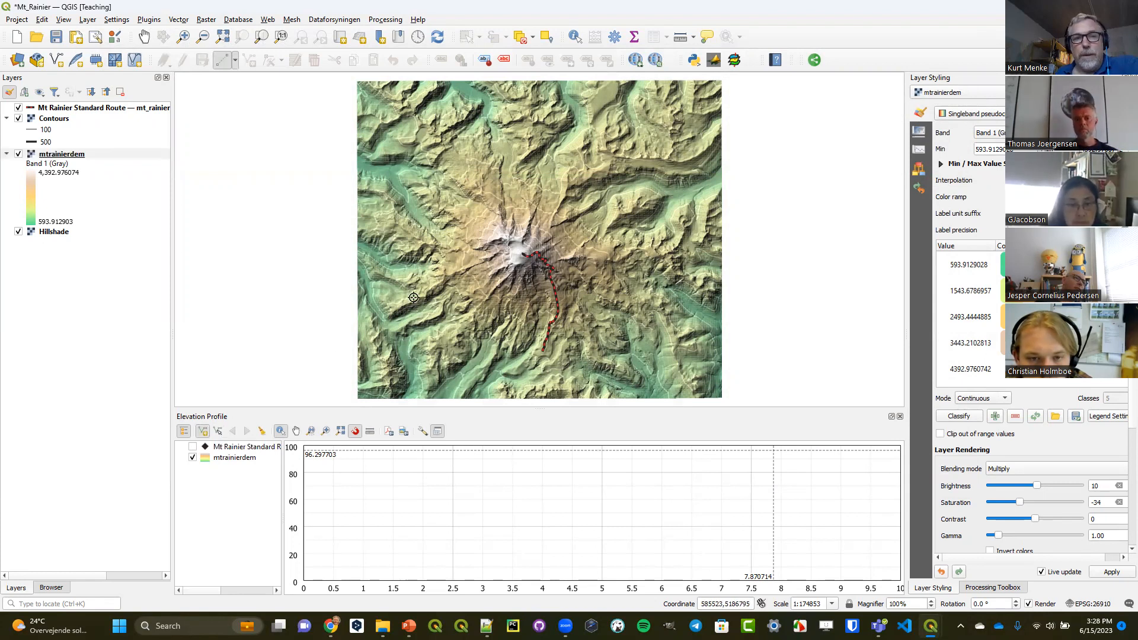
right_click(482, 370)
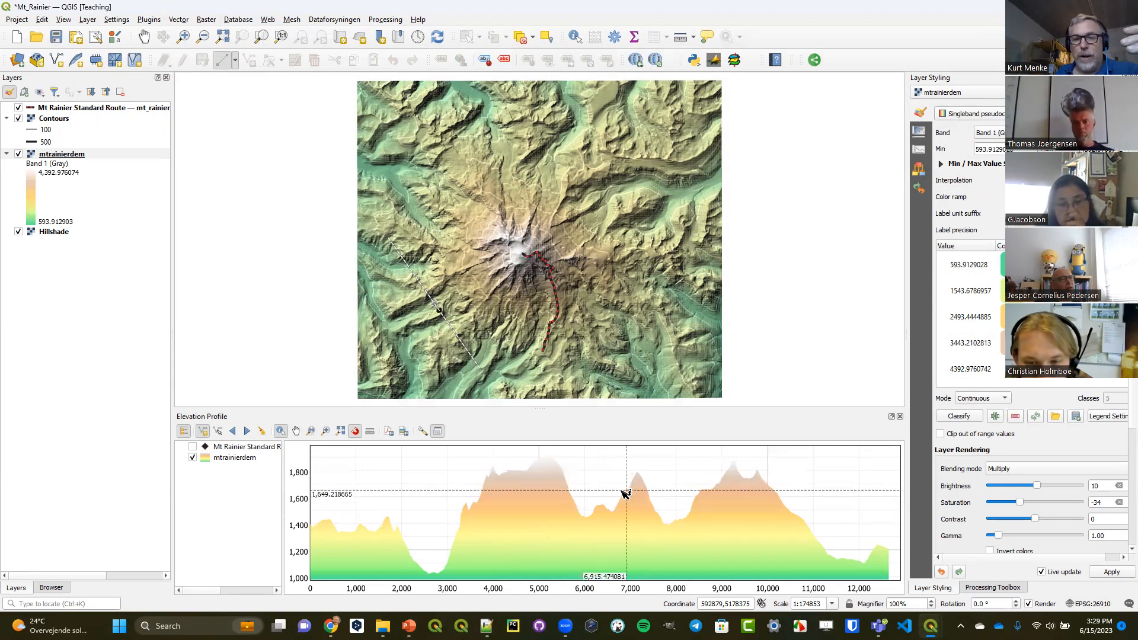
Measure a distance on the elevation profile starting from its highest peak, and close the measurement read-out
left_click(370, 432)
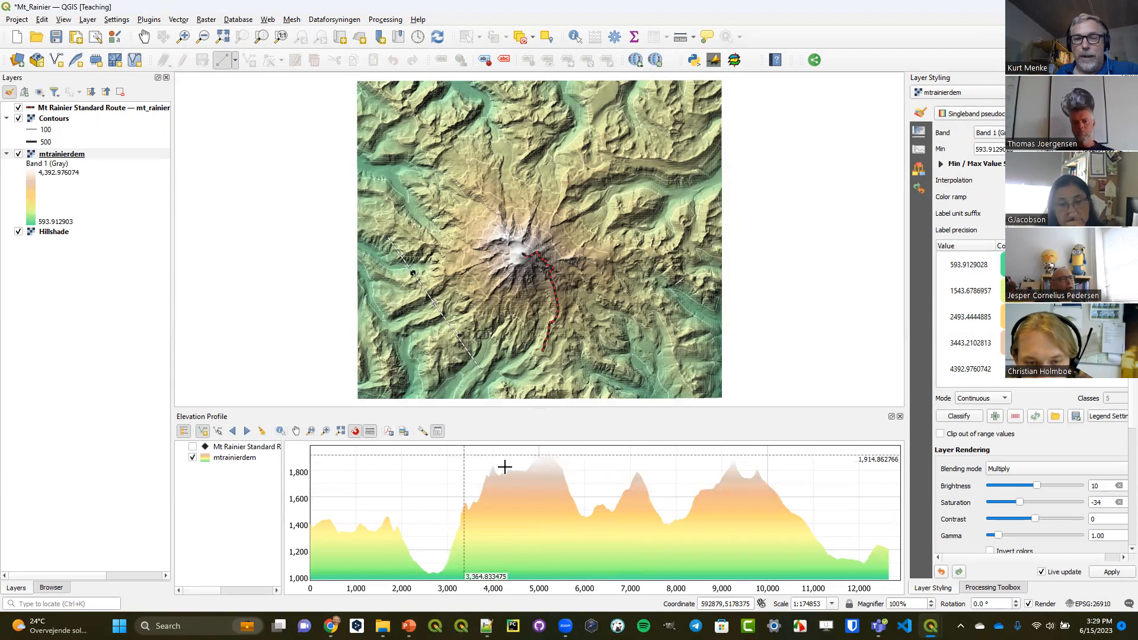
left_click(544, 452)
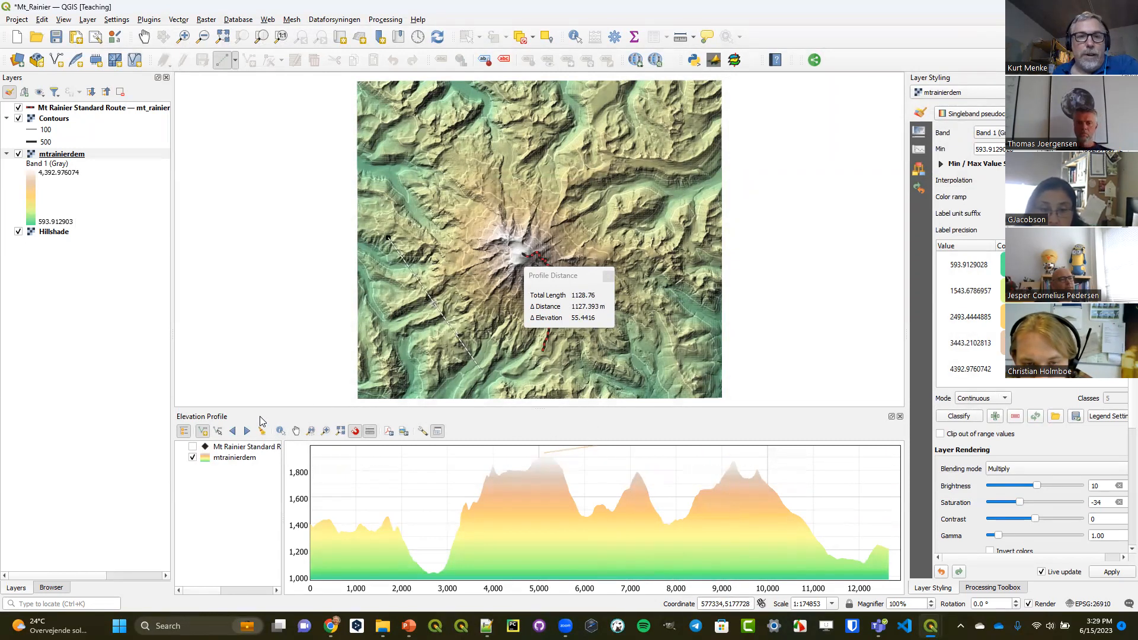
left_click(608, 276)
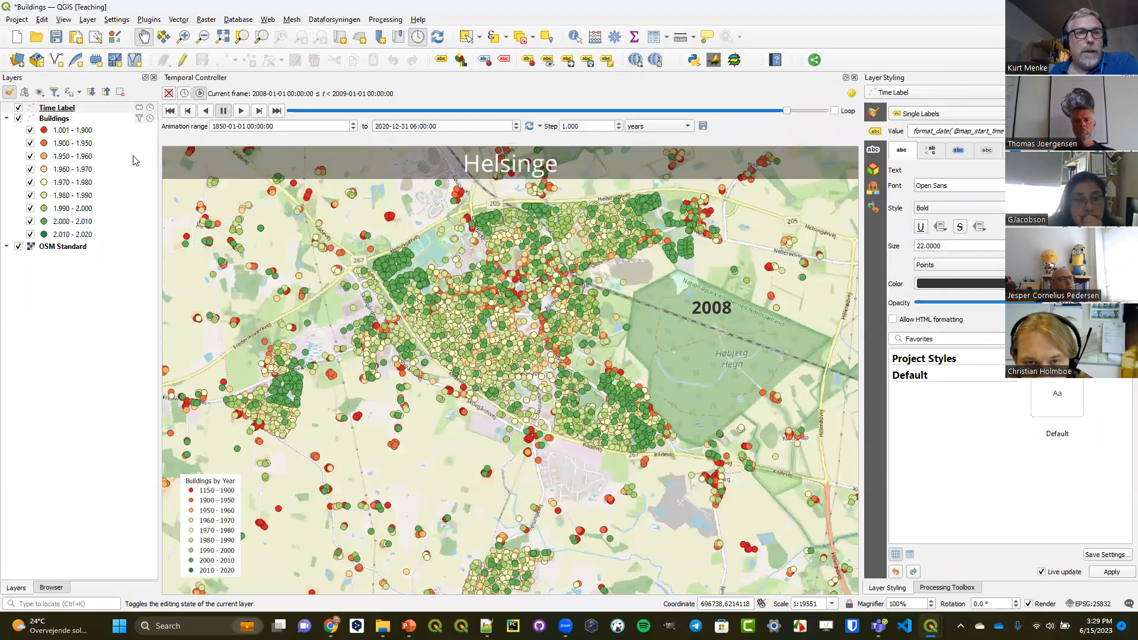
In the Buildings project window, open Mt_Rainier.qgz from the Data_Visualization_with_QGIS_Online course folder, discarding the scratch layers and unsaved changes
left_click(36, 37)
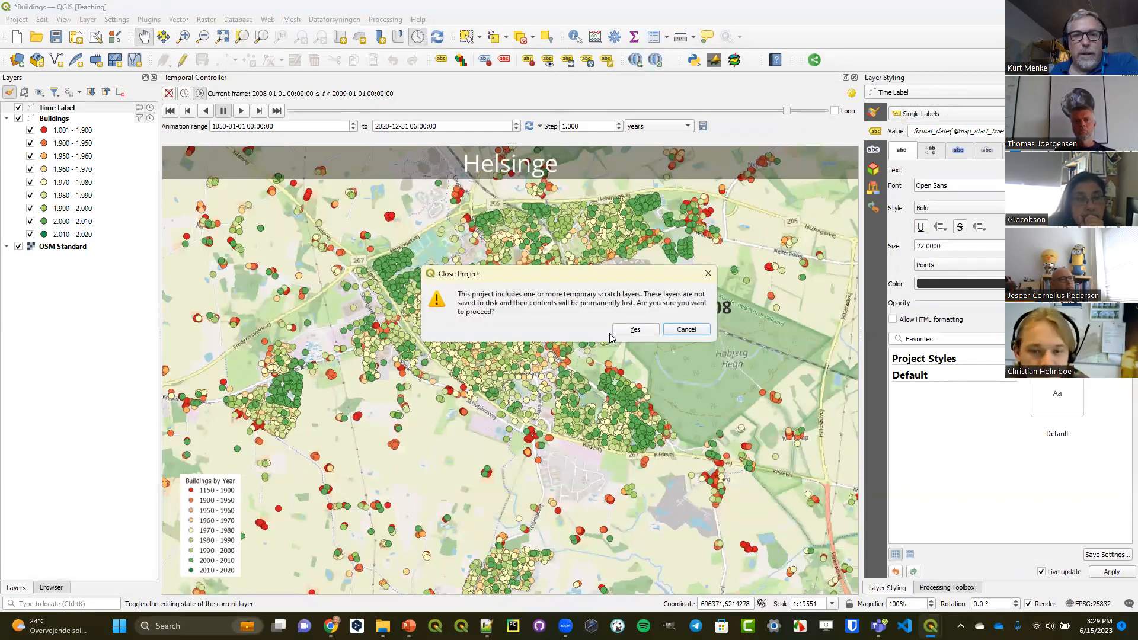
left_click(633, 330)
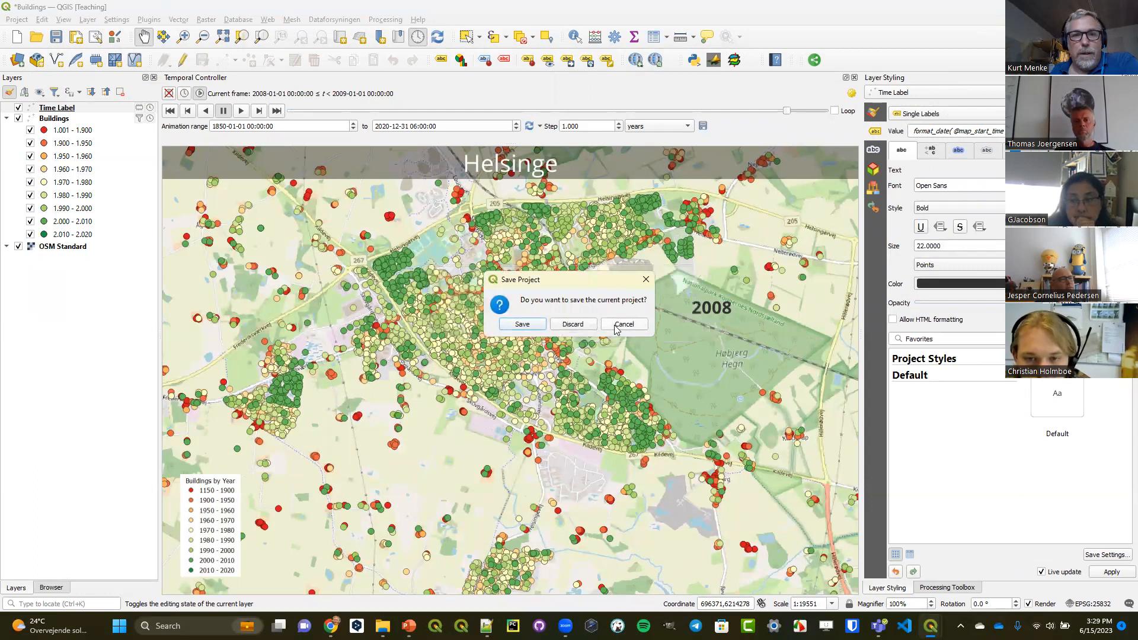
left_click(573, 325)
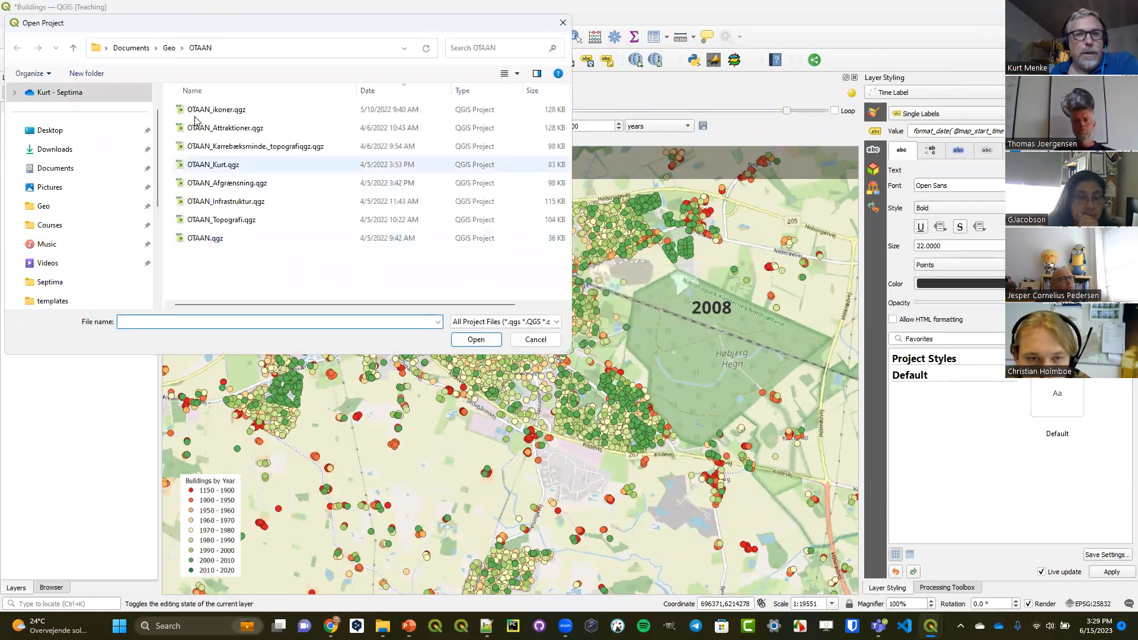
left_click(50, 224)
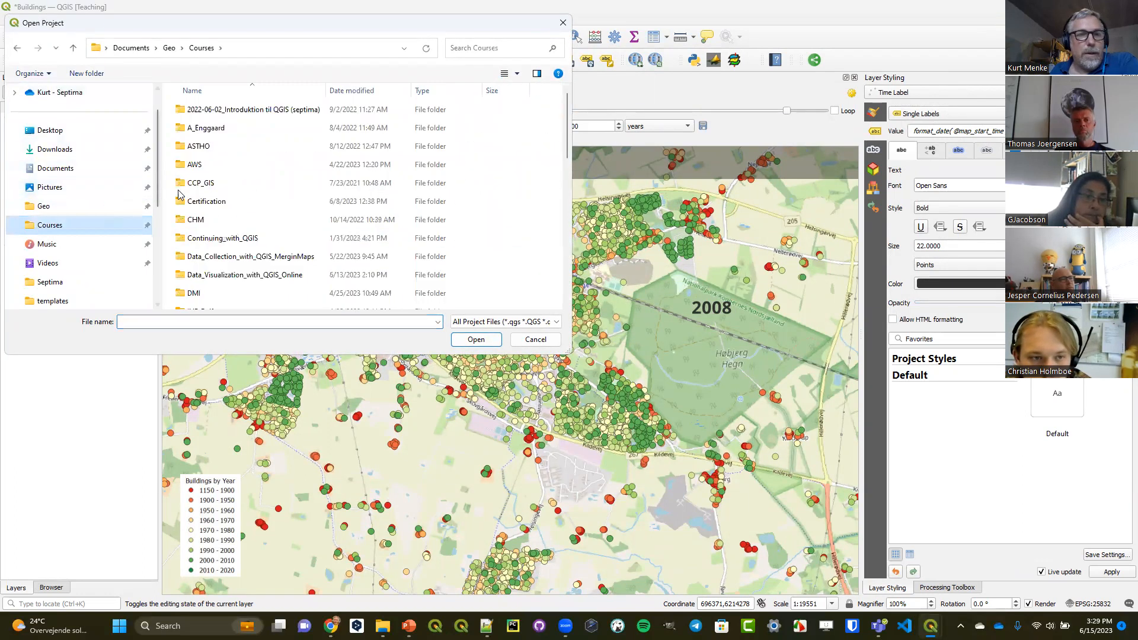
double_click(224, 276)
double_click(219, 201)
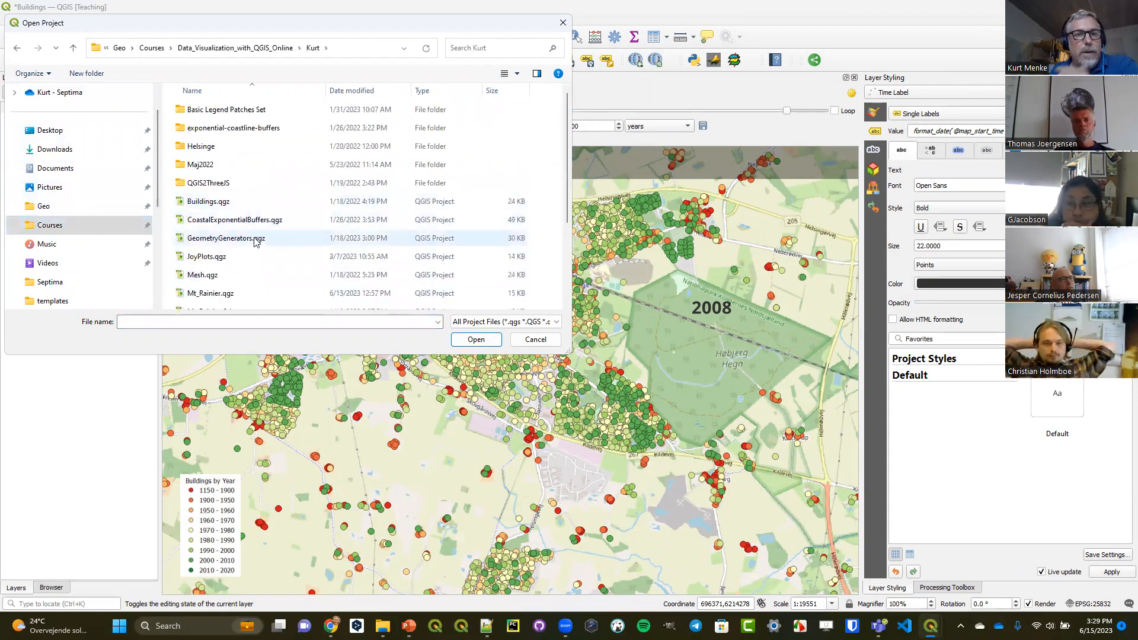
scroll(255, 243, "down", 1)
double_click(232, 244)
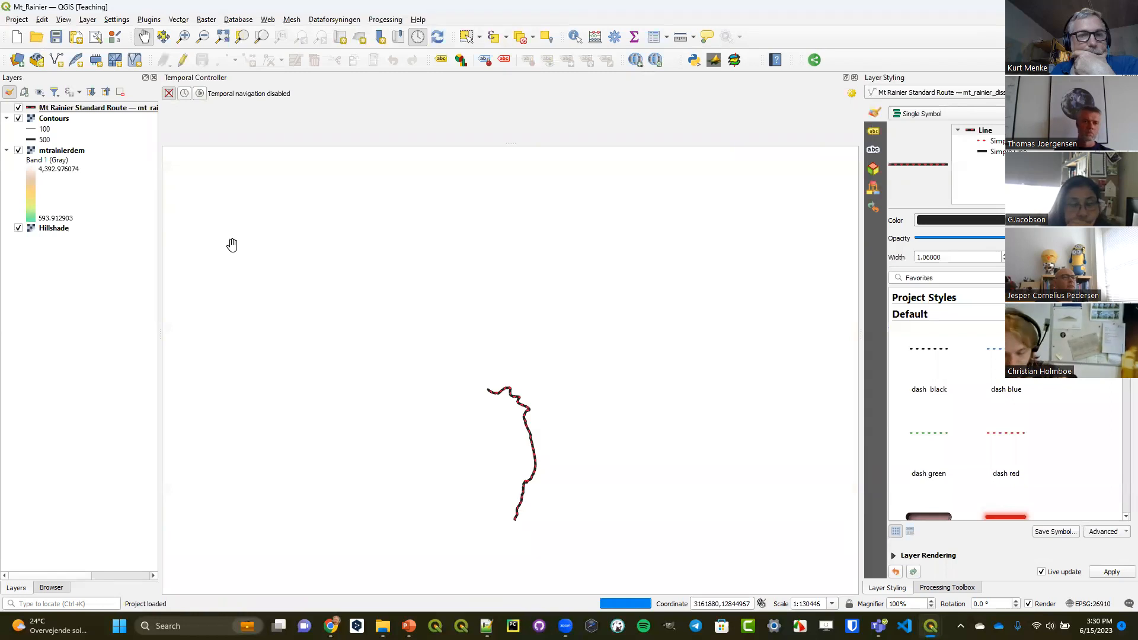
Close the Temporal Controller and open an Elevation Profile below the map
left_click(854, 78)
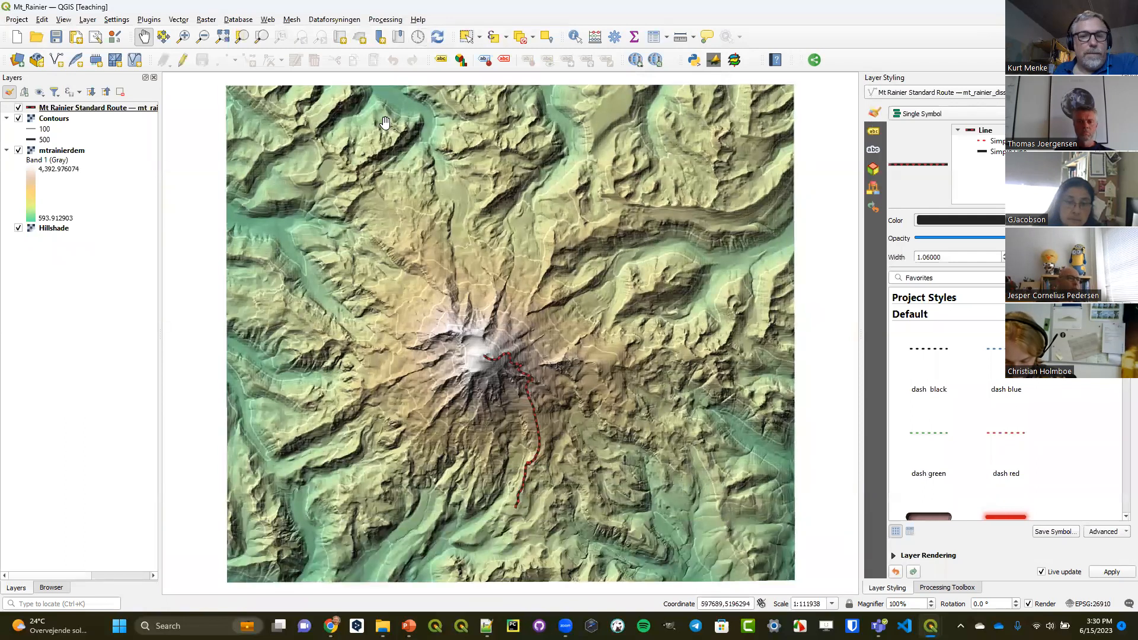
left_click(70, 23)
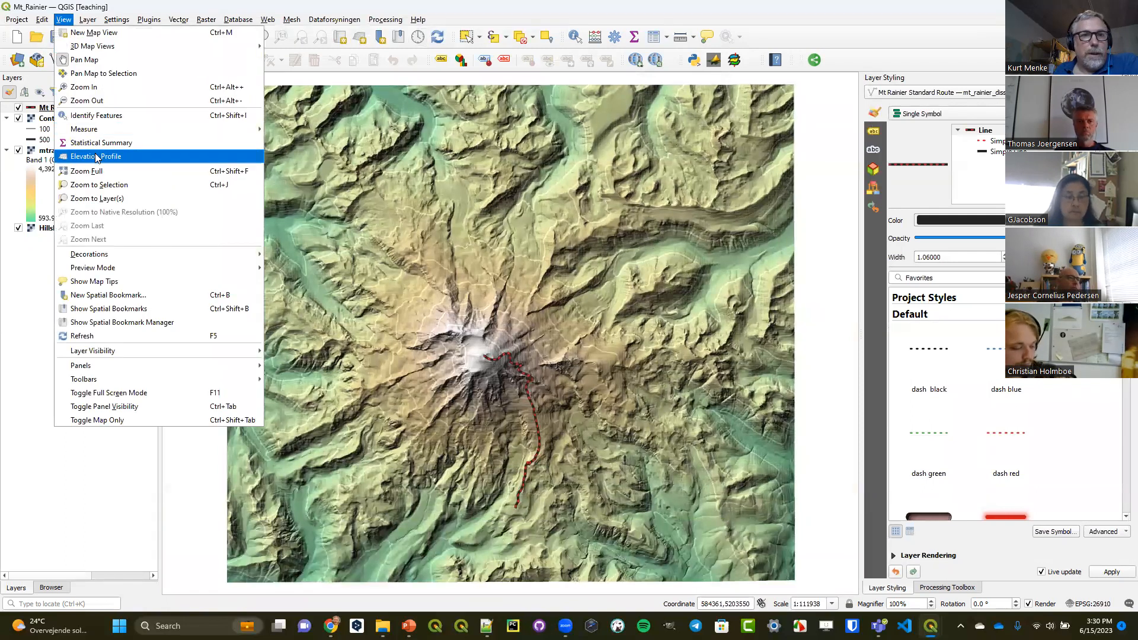
left_click(95, 156)
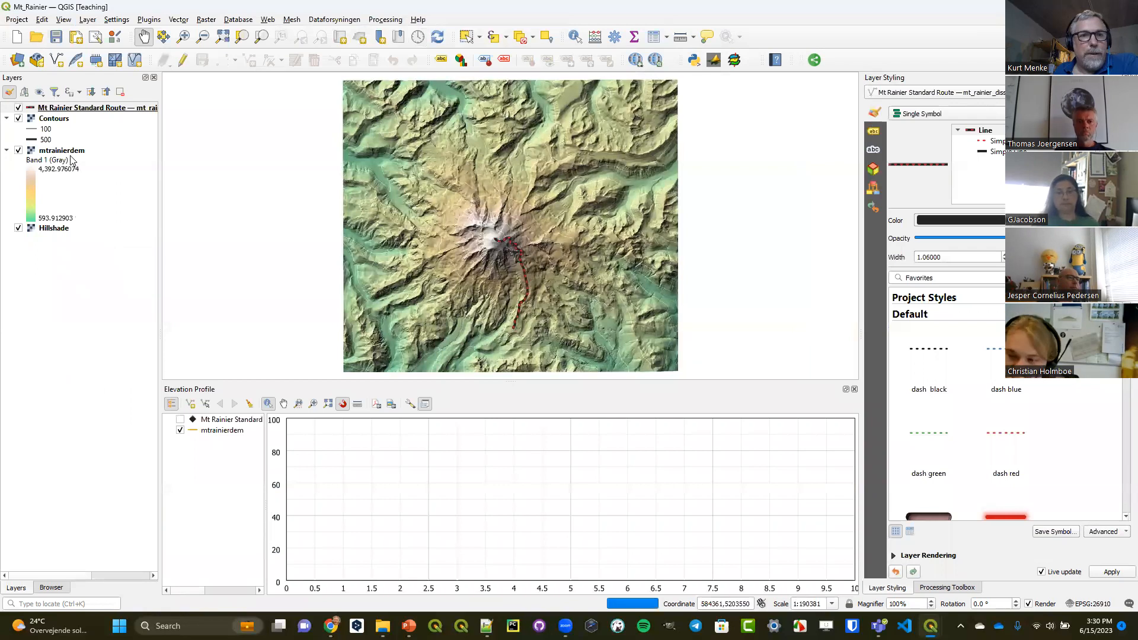
In the mtrainierdem elevation properties, set the profile chart style to Fill Below and change its Simple Fill to Gradient Fill
double_click(71, 151)
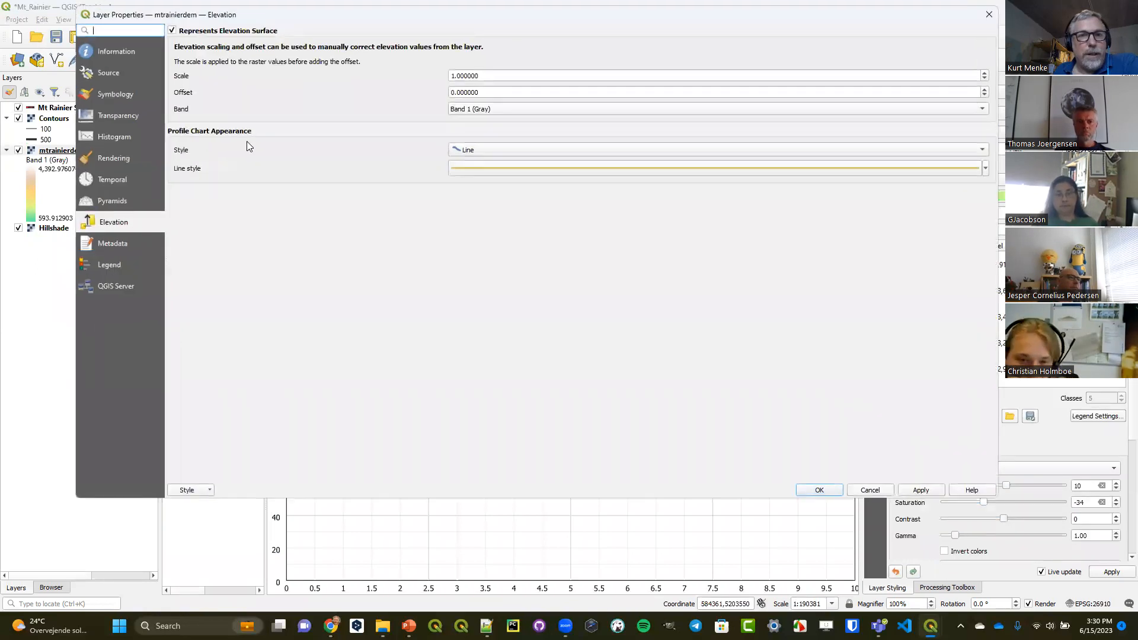
left_click(661, 153)
left_click(664, 161)
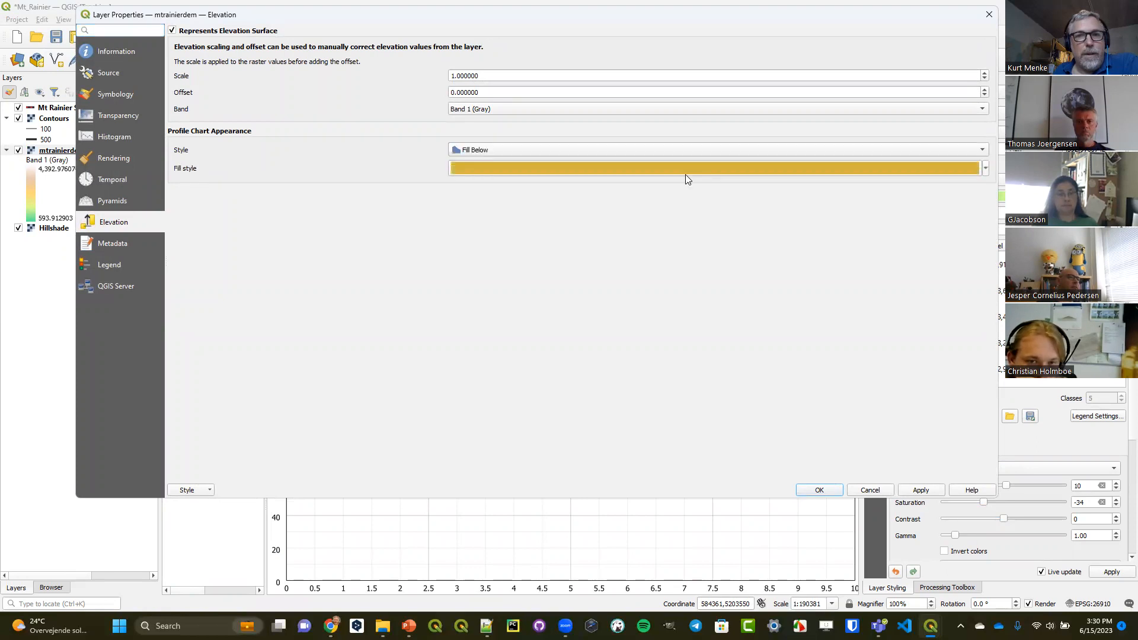
left_click(949, 168)
left_click(482, 104)
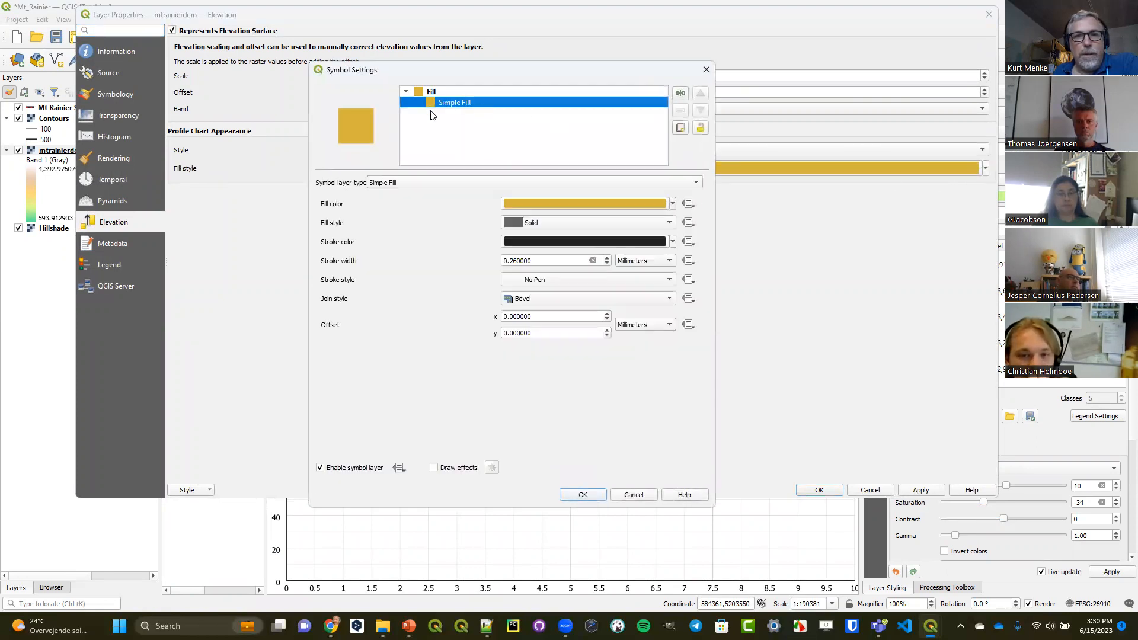
left_click(483, 182)
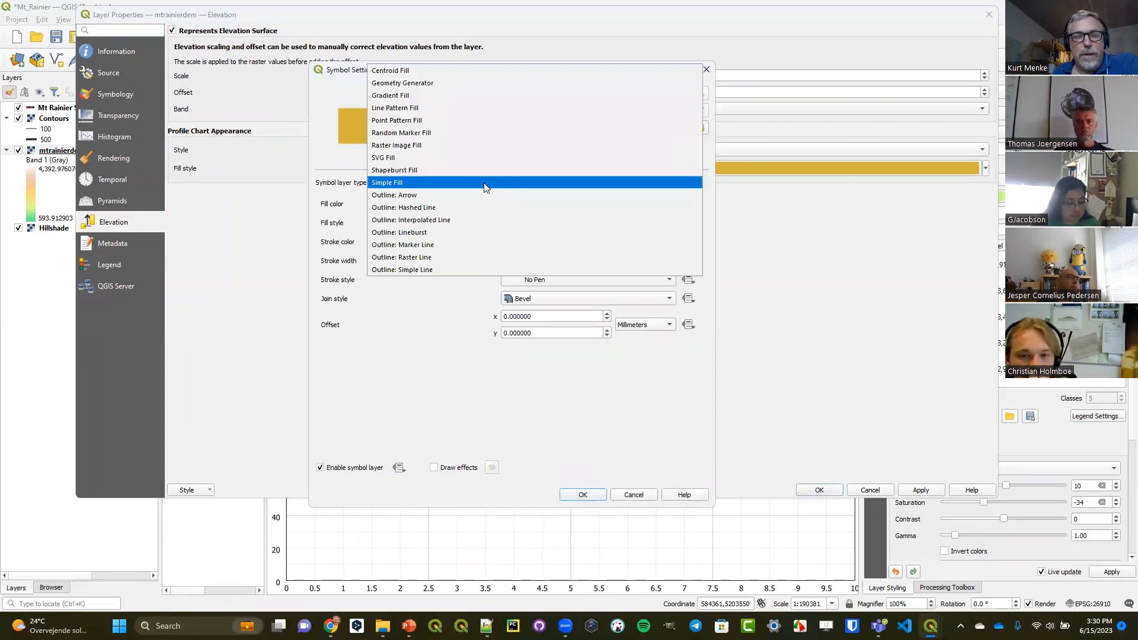
left_click(465, 95)
Color the profile chart's gradient with an inverted Terrain color ramp and apply it to the mtrainierdem layer
left_click(367, 240)
left_click(667, 242)
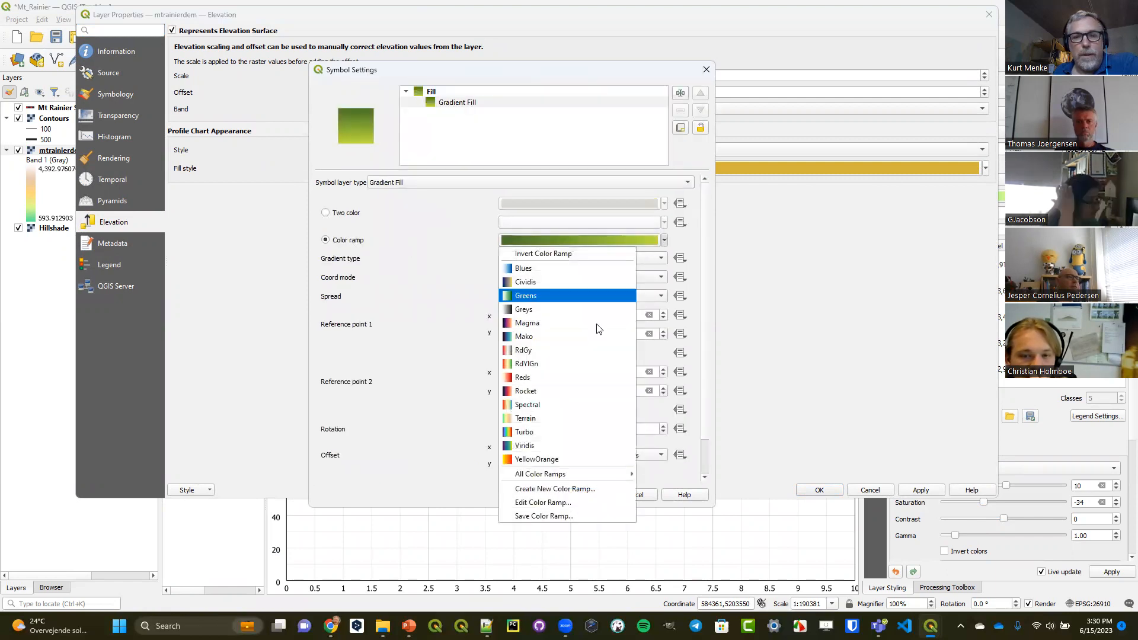
left_click(526, 435)
left_click(665, 241)
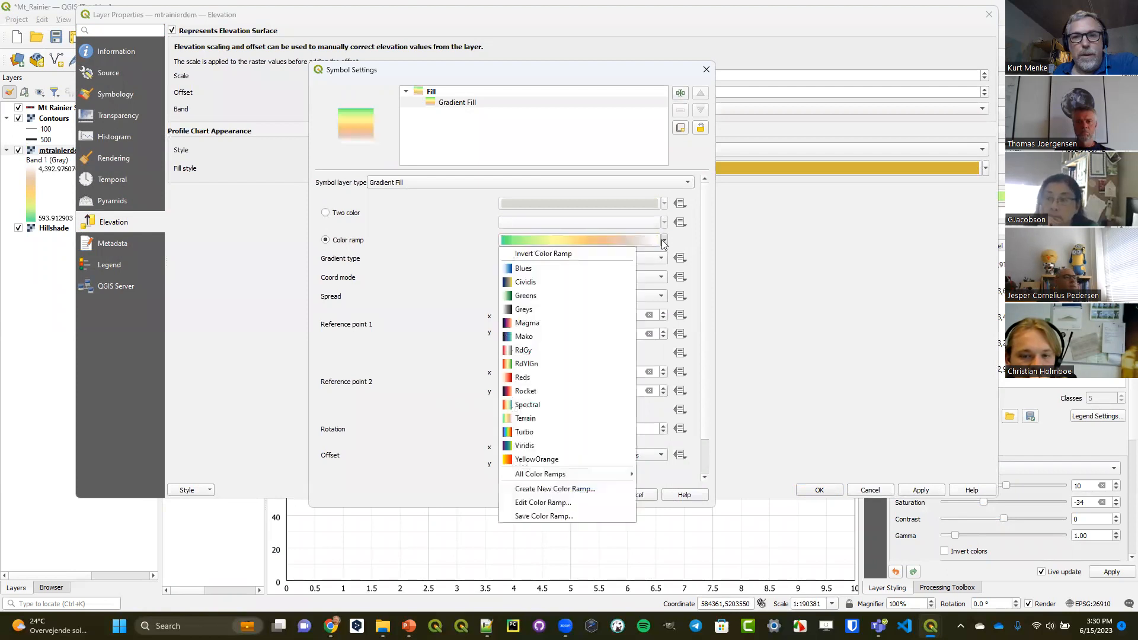
left_click(581, 254)
left_click(581, 495)
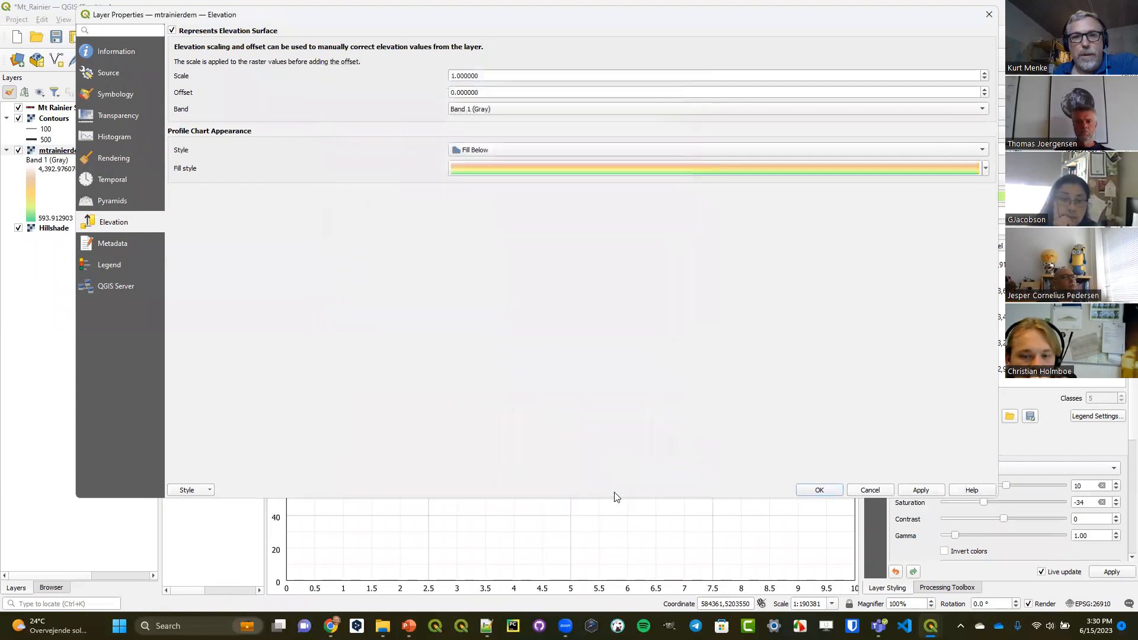
left_click(806, 492)
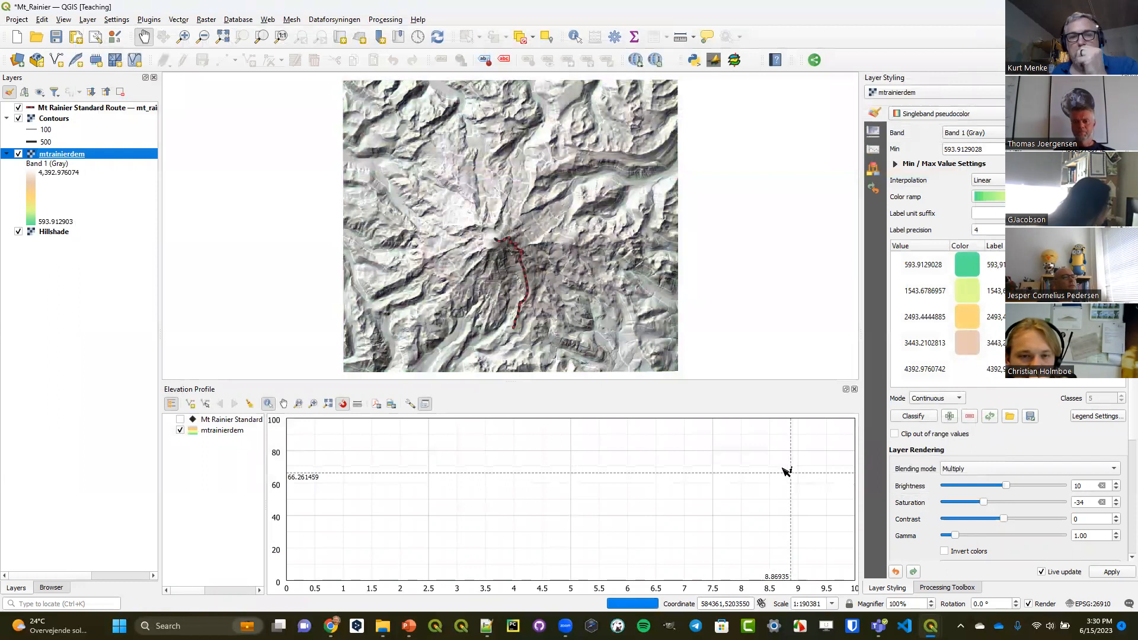
Generate the elevation profile along the existing line feature of the Mt Rainier Standard Route layer
left_click(206, 408)
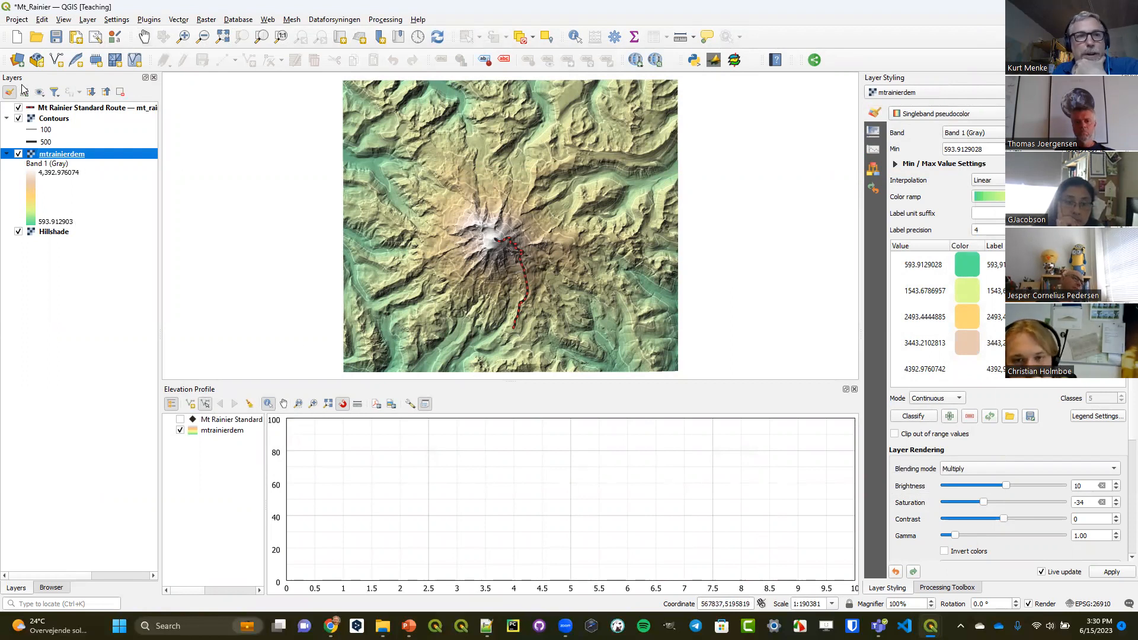
left_click(525, 285)
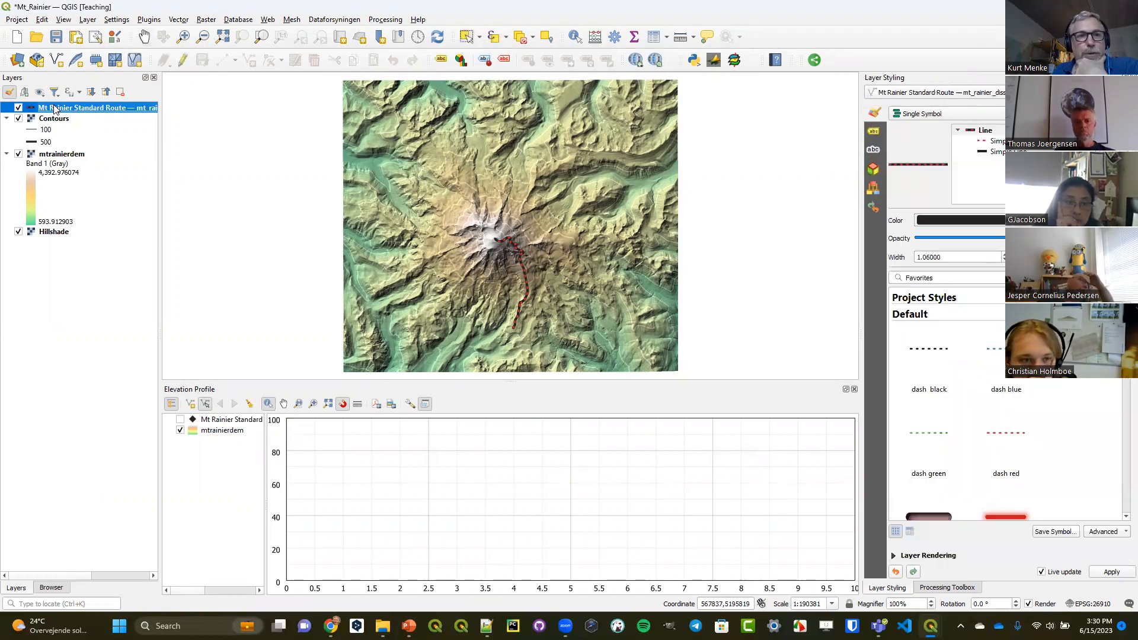
left_click(526, 282)
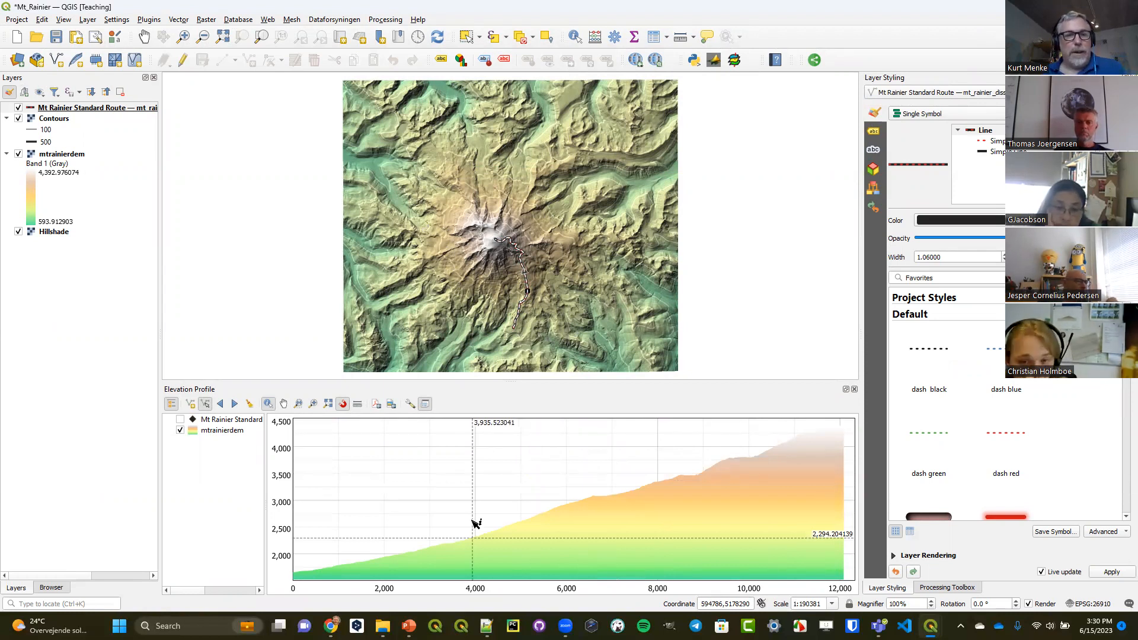
Close the Elevation Profile and create a new 3D map view of the Mt Rainier project
left_click(854, 390)
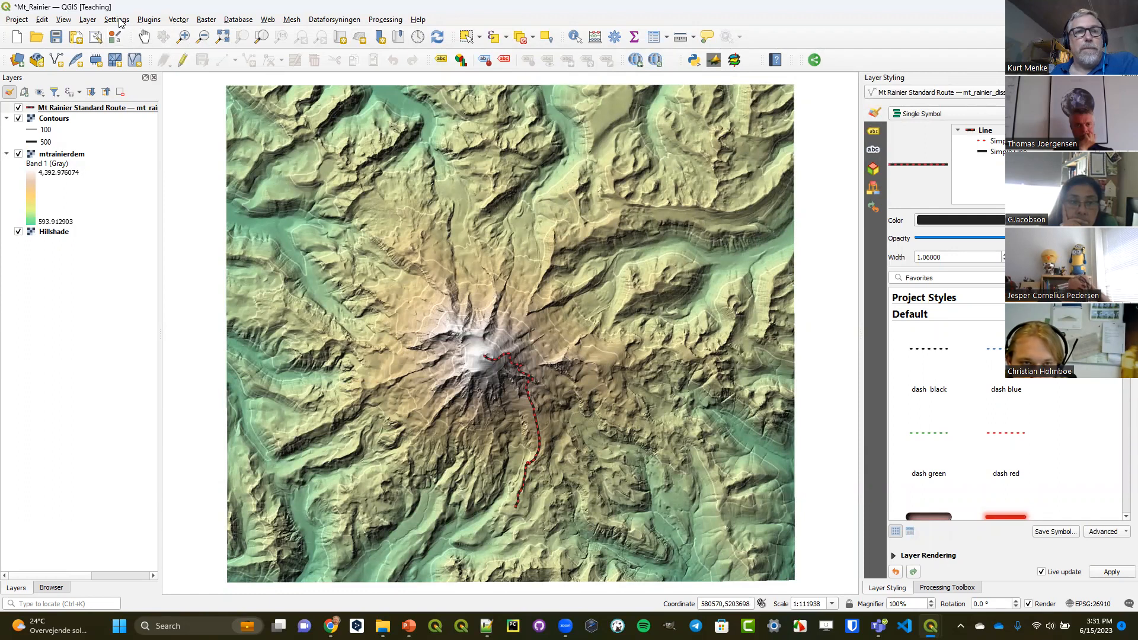
left_click(87, 20)
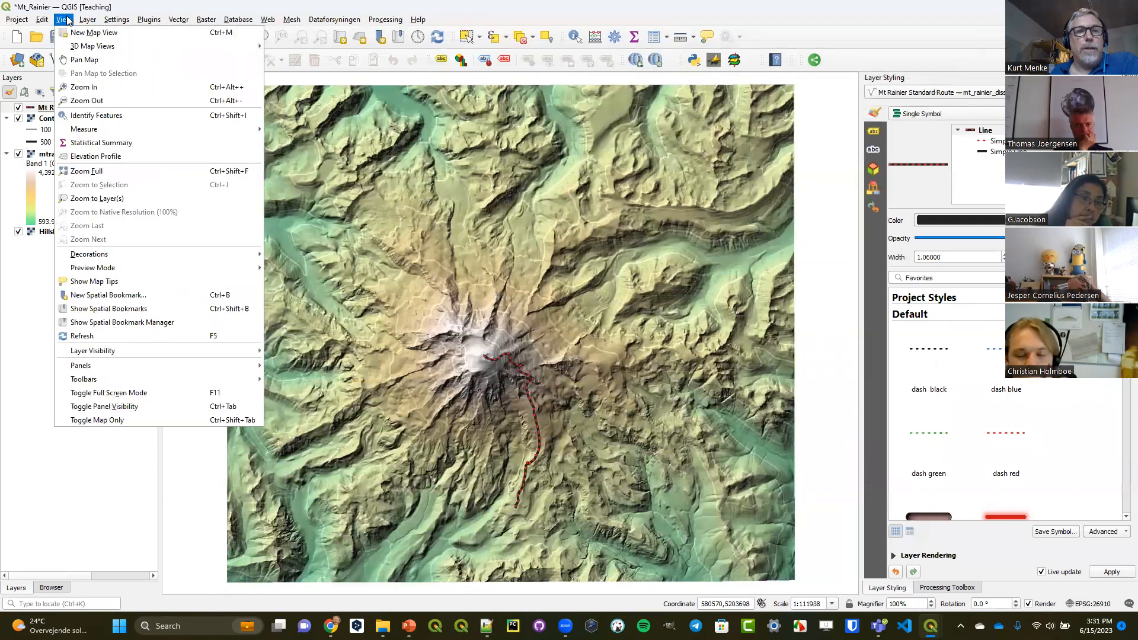
mouse_move(76, 50)
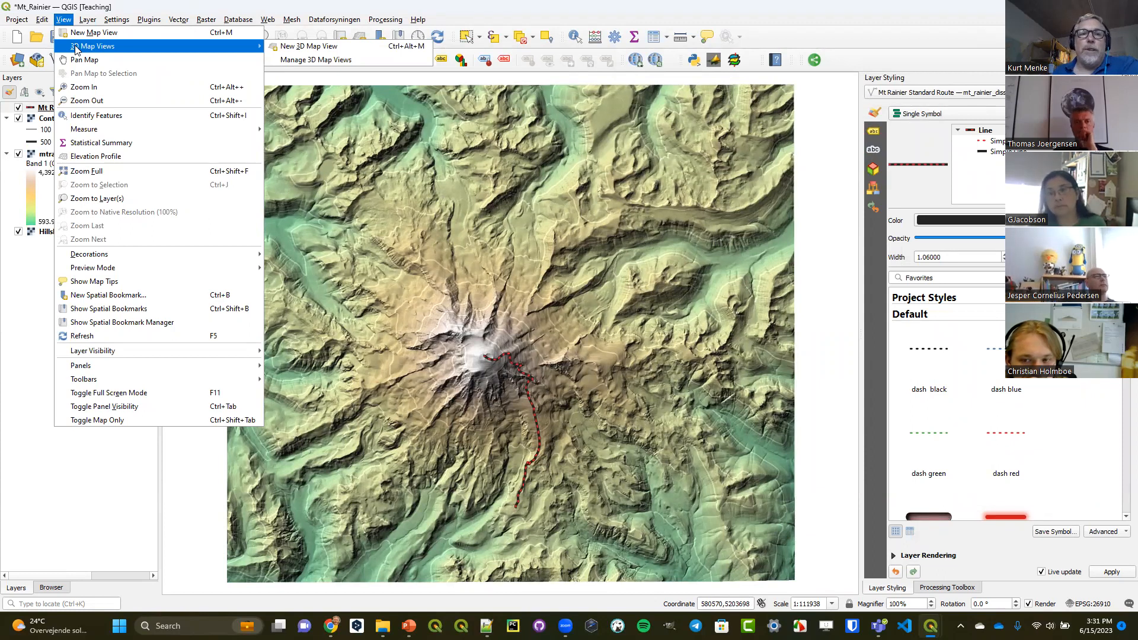
left_click(308, 47)
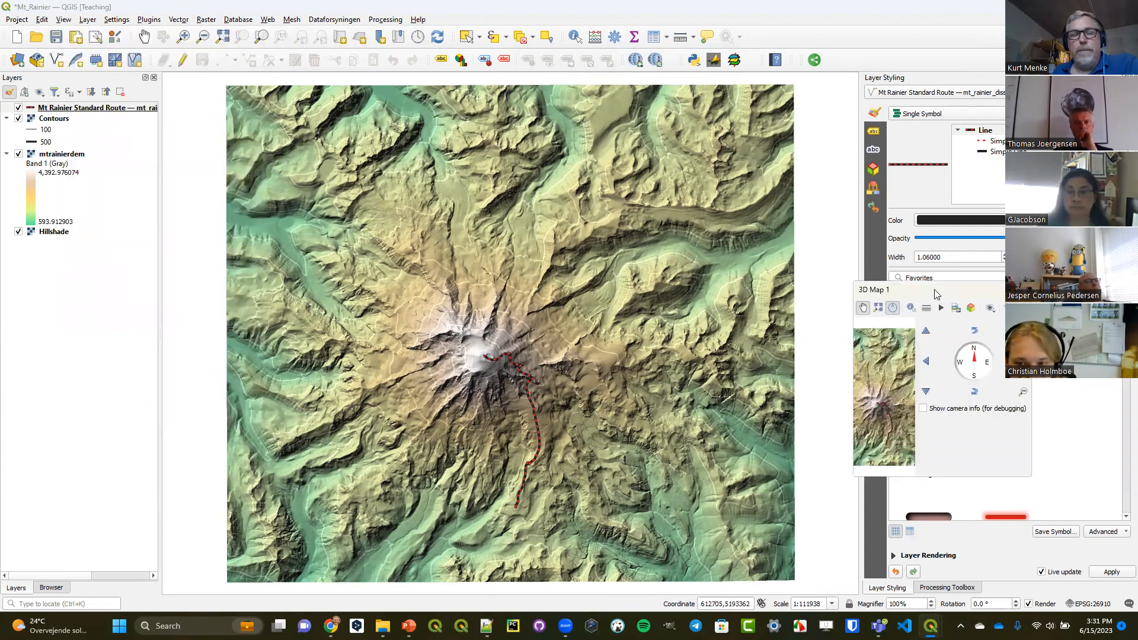
Enlarge the floating 3D map view and try switching it between a separate window and a dockable panel
left_click_drag(937, 294, 384, 178)
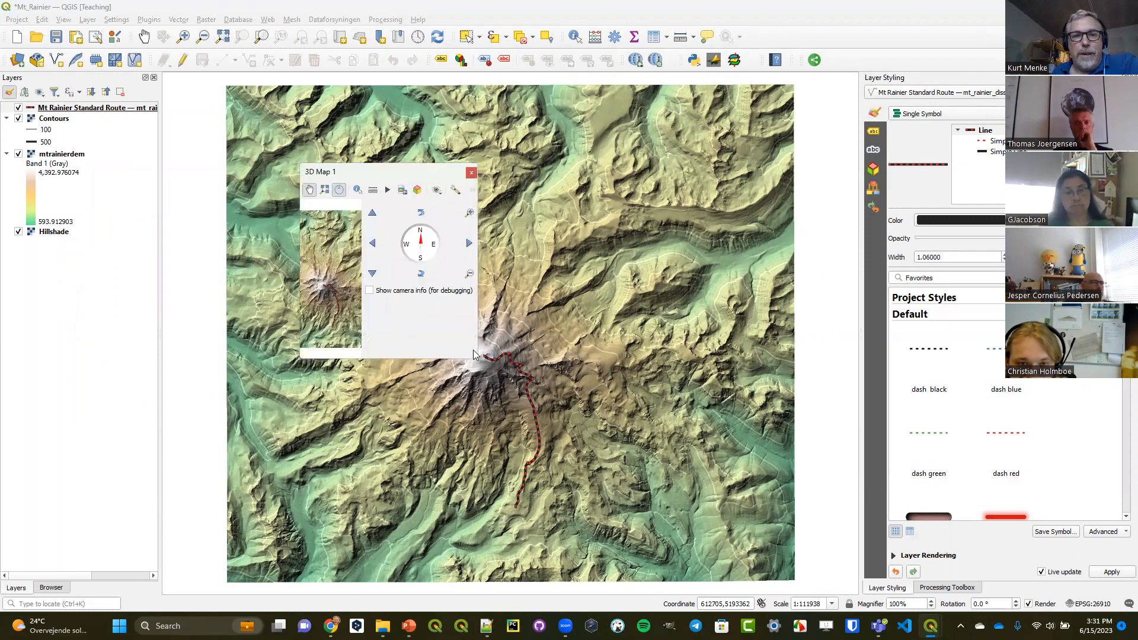
left_click_drag(475, 360, 704, 449)
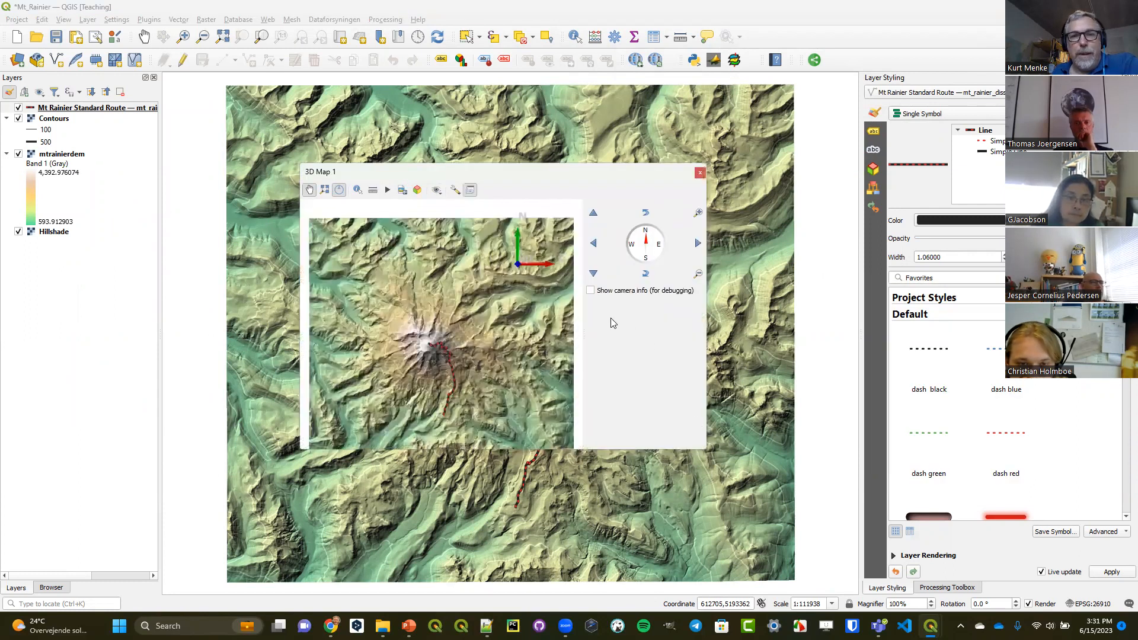
left_click(468, 191)
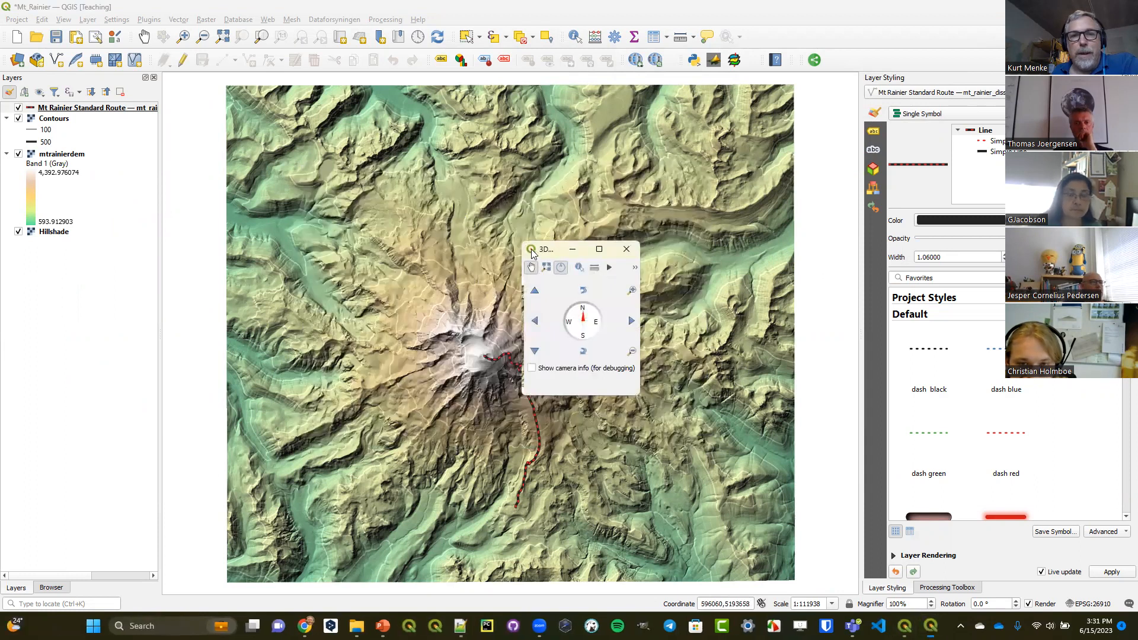
left_click_drag(253, 121, 251, 123)
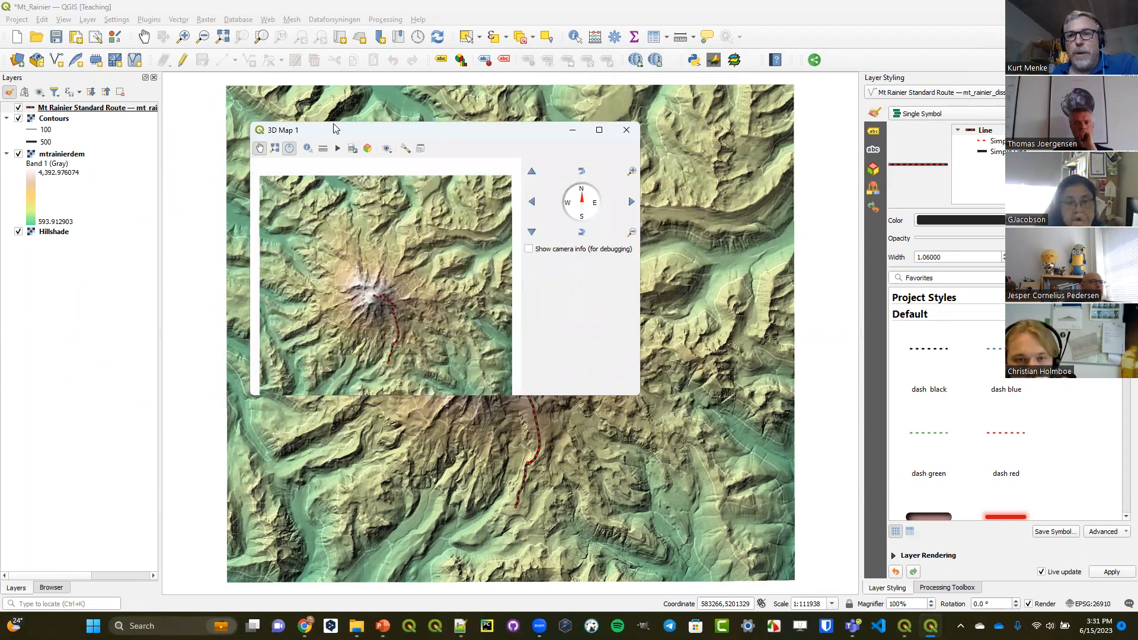
left_click_drag(335, 129, 403, 186)
left_click_drag(498, 187, 517, 173)
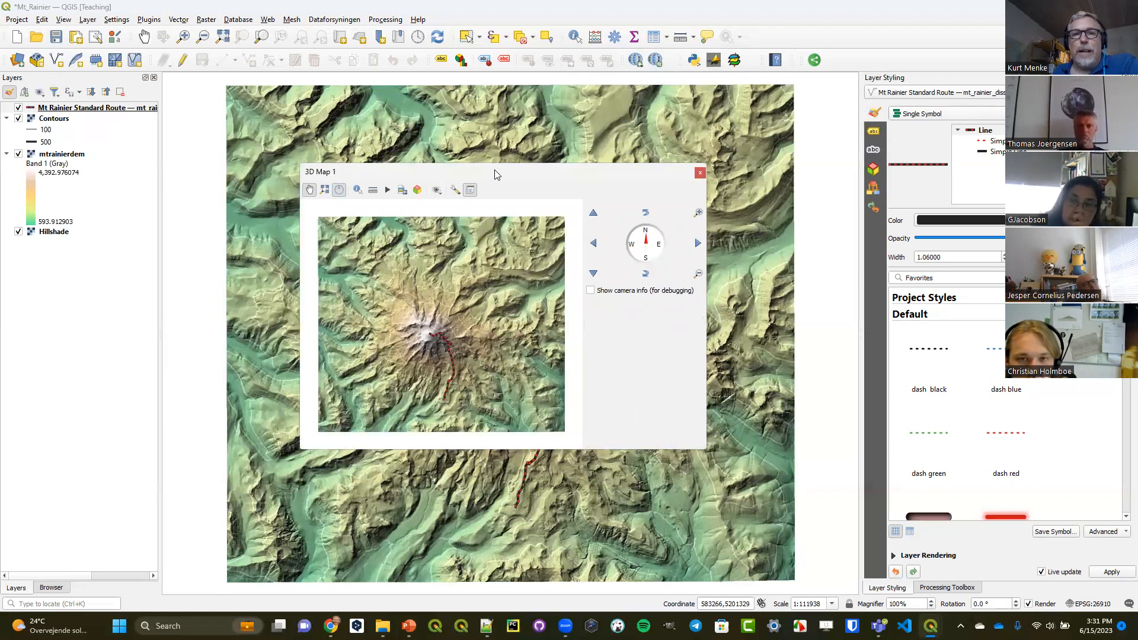
left_click_drag(497, 173, 502, 177)
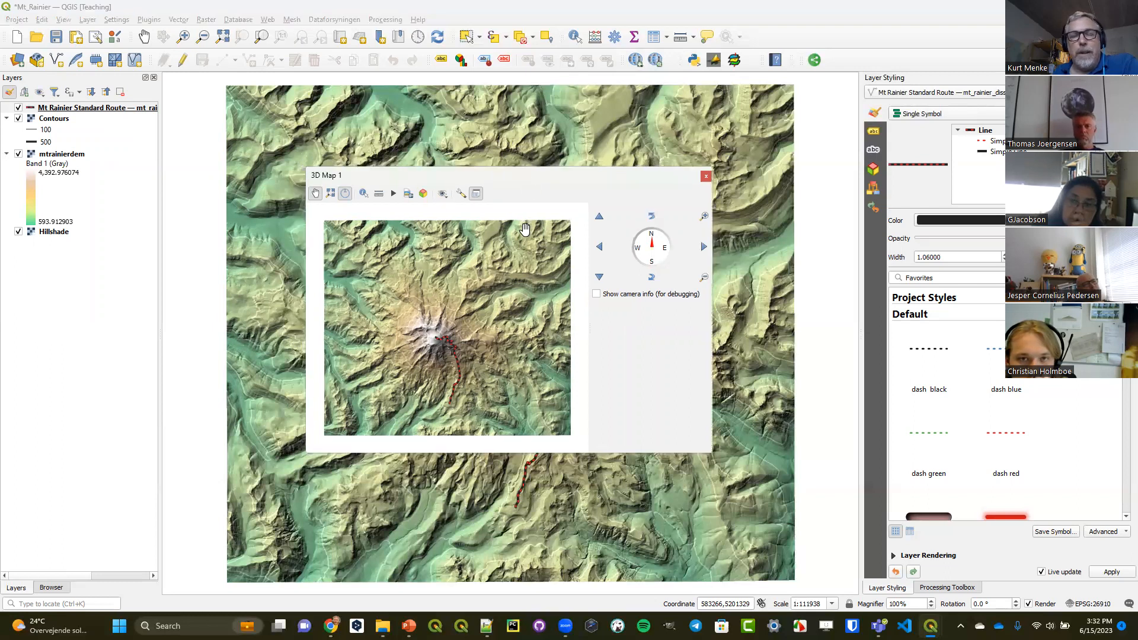
Undock the 3D map view into its own window and enlarge it to cover most of the map canvas
left_click(475, 194)
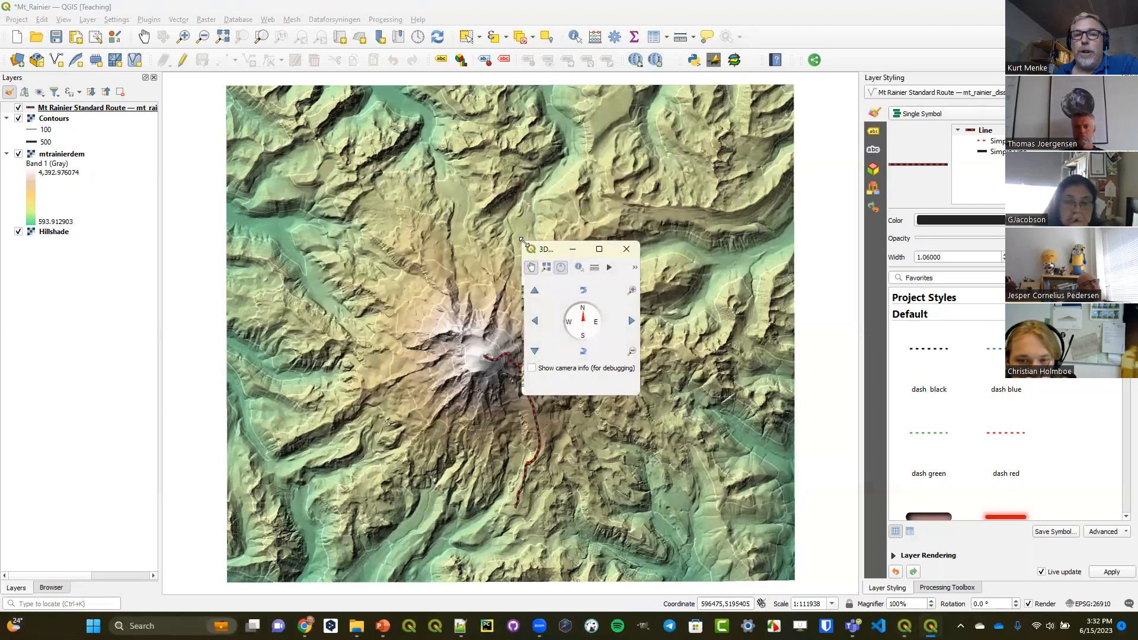
left_click_drag(522, 241, 117, 18)
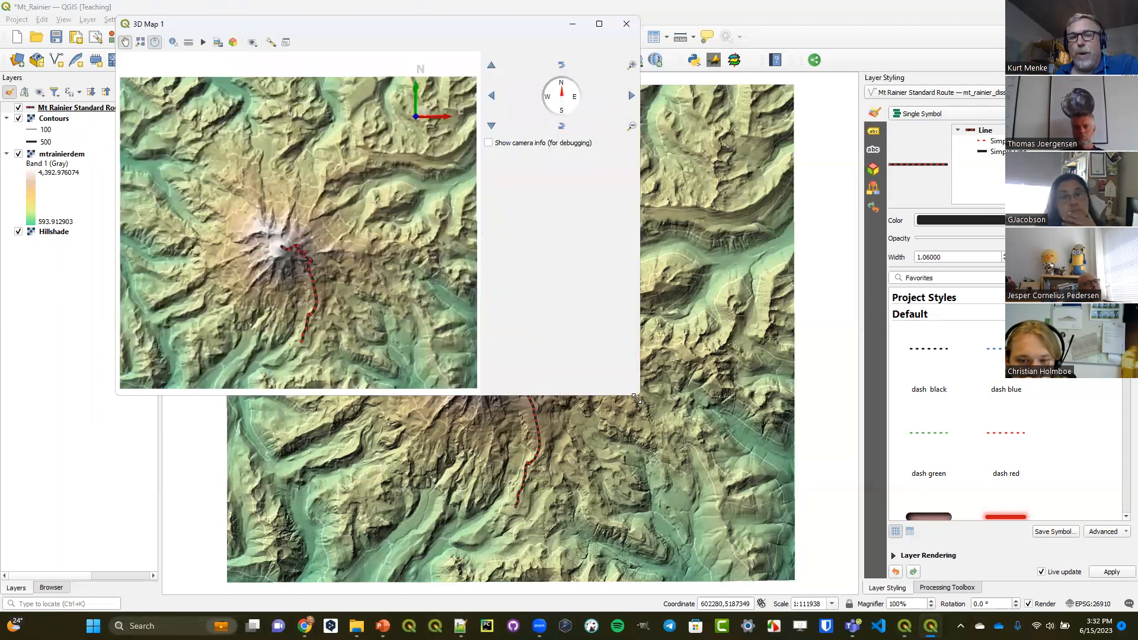
left_click_drag(636, 399, 934, 563)
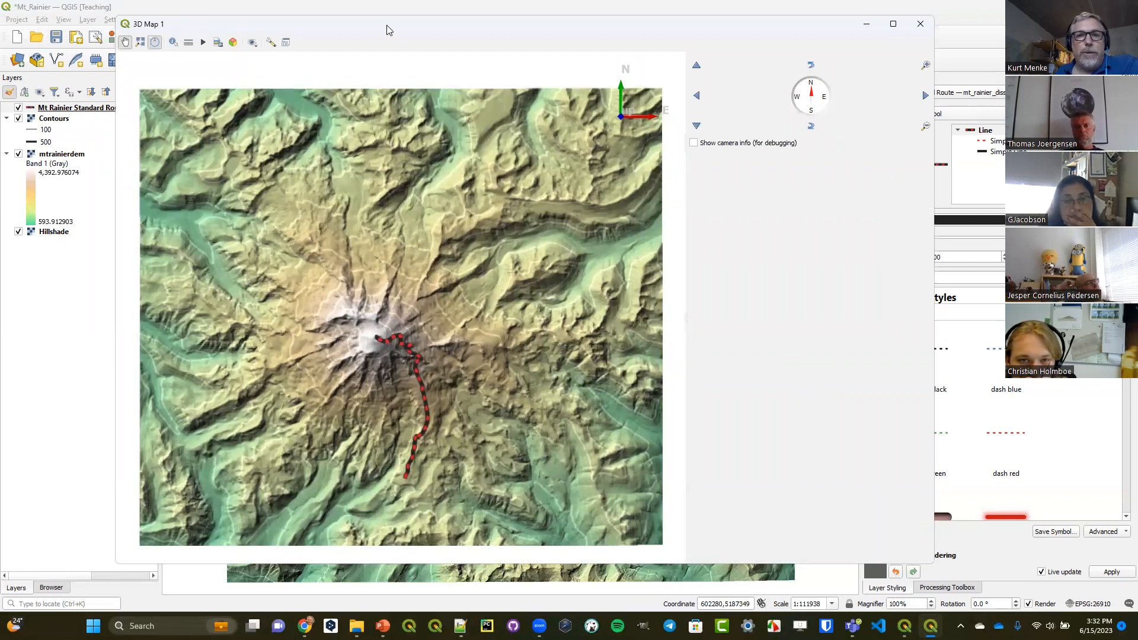
left_click_drag(386, 25, 435, 42)
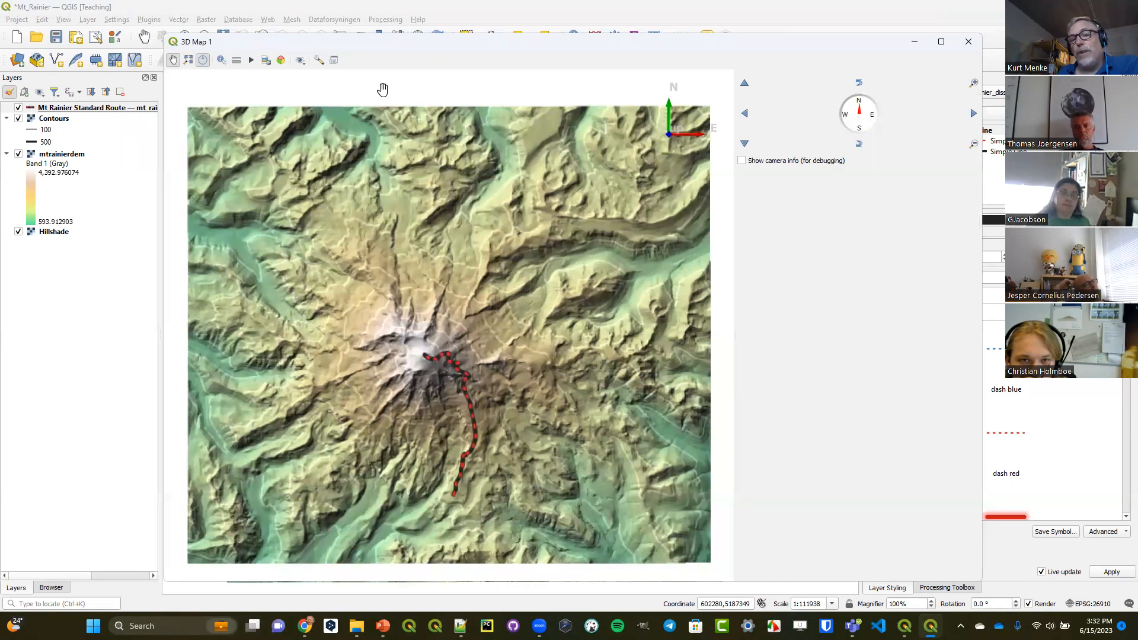
Configure the 3D terrain as DEM (Raster Layer) with mtrainierdem as the elevation layer
left_click(319, 62)
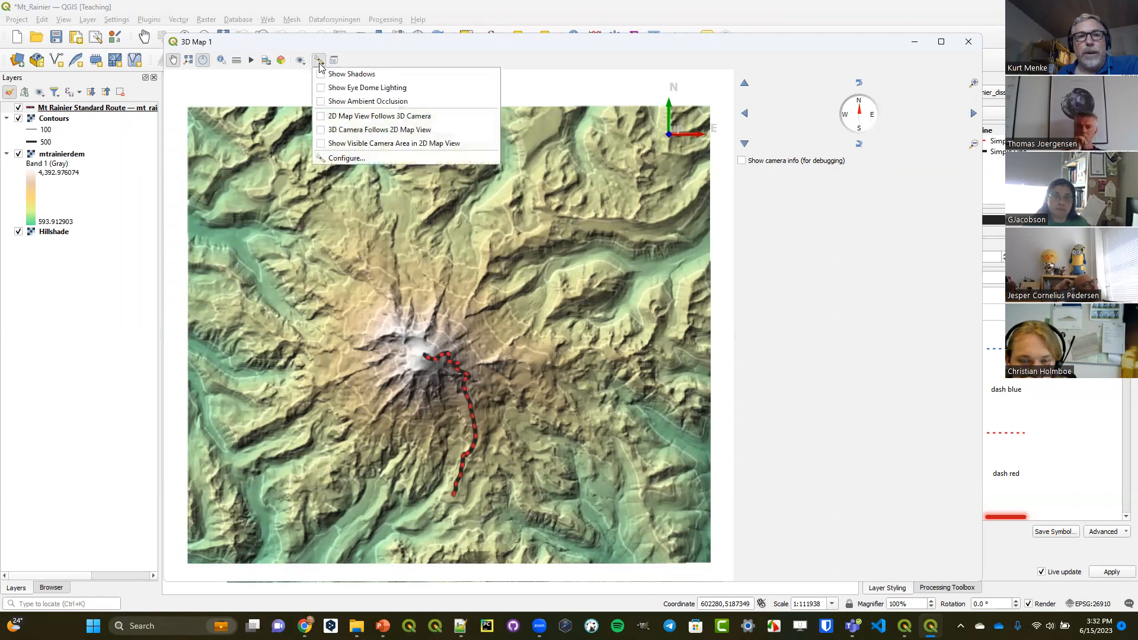
left_click(344, 160)
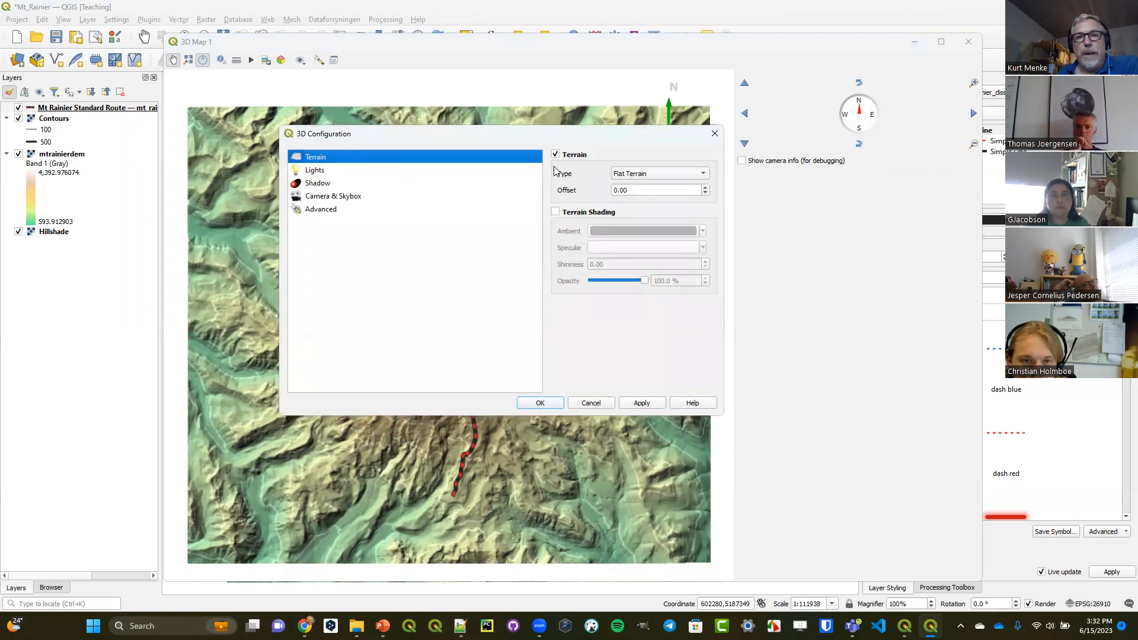
left_click(639, 175)
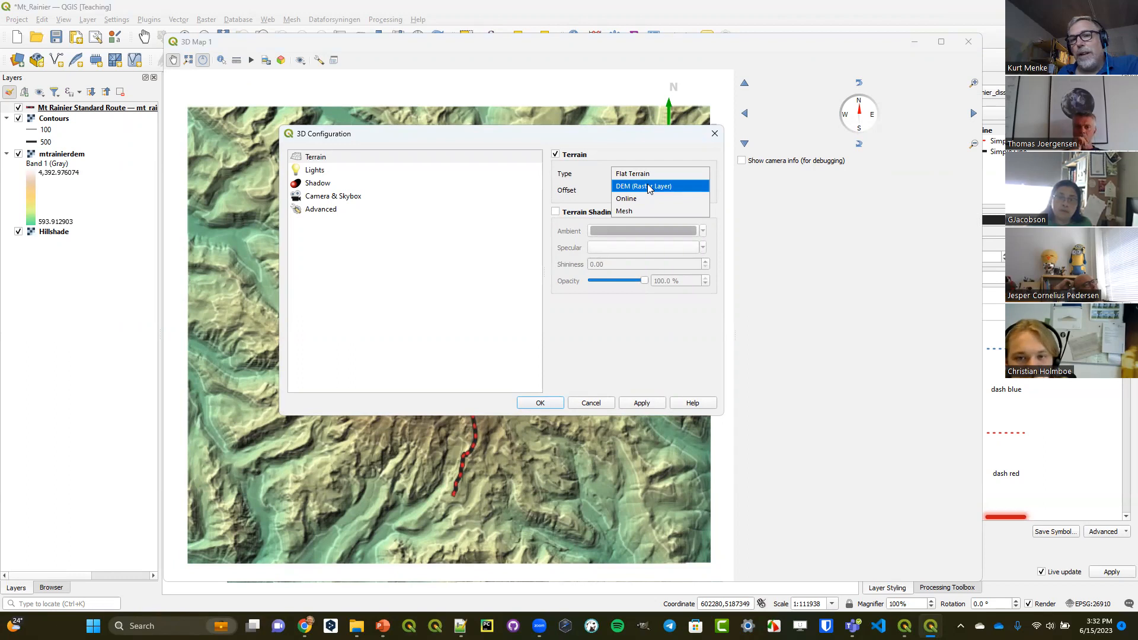
left_click(647, 186)
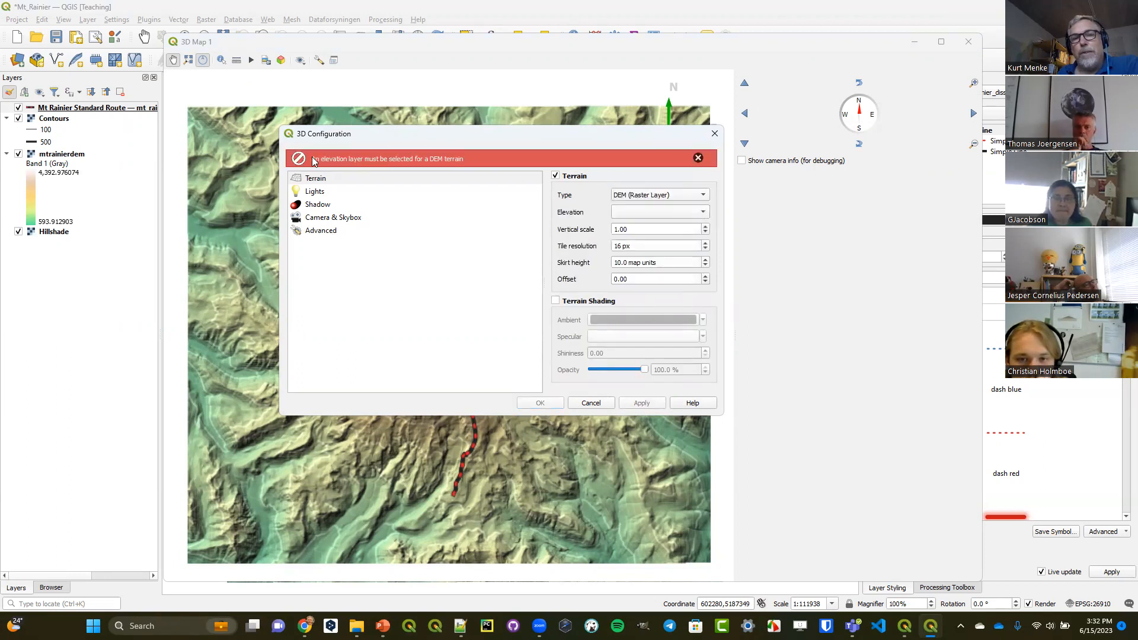
left_click(655, 214)
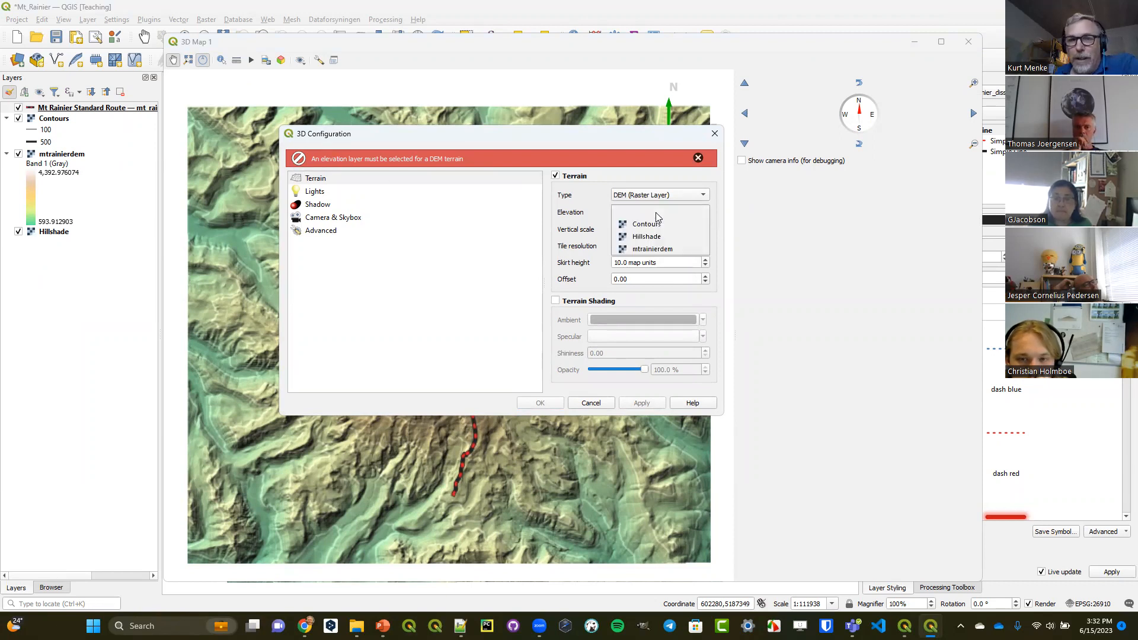
left_click(667, 249)
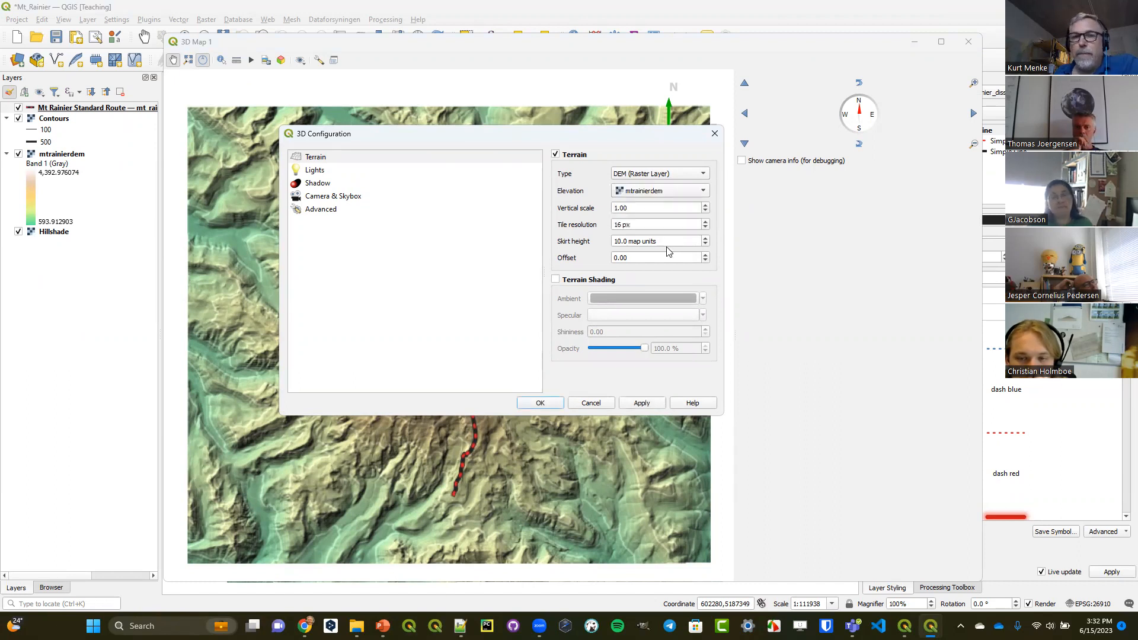
left_click(540, 404)
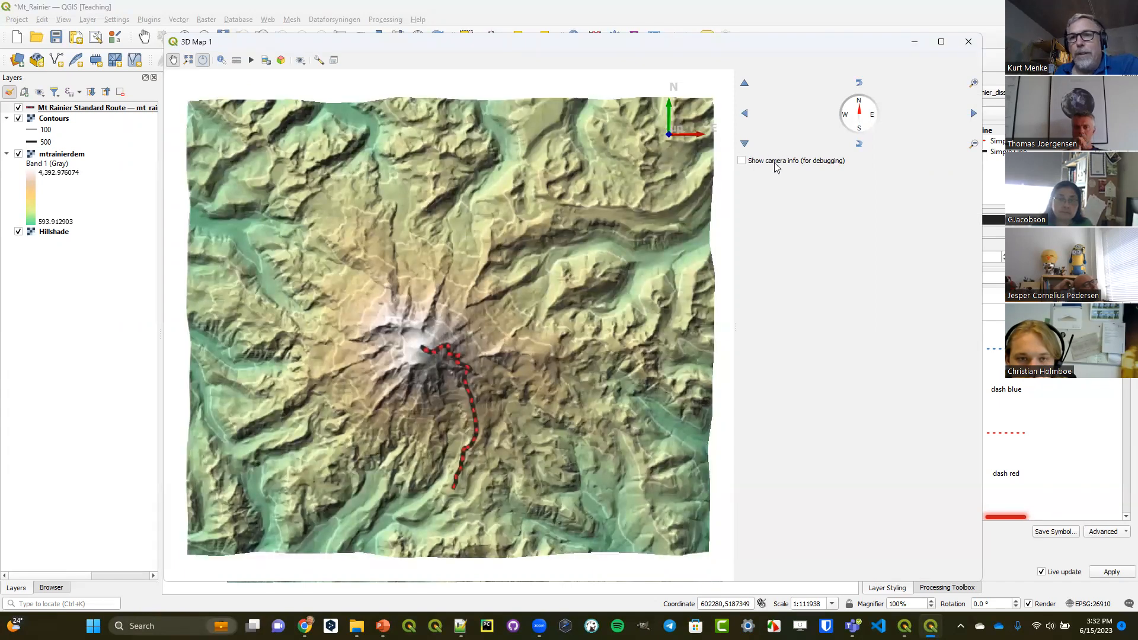
Tilt the 3D map to an oblique angle and rotate it to examine the mountain from different sides
left_click(859, 145)
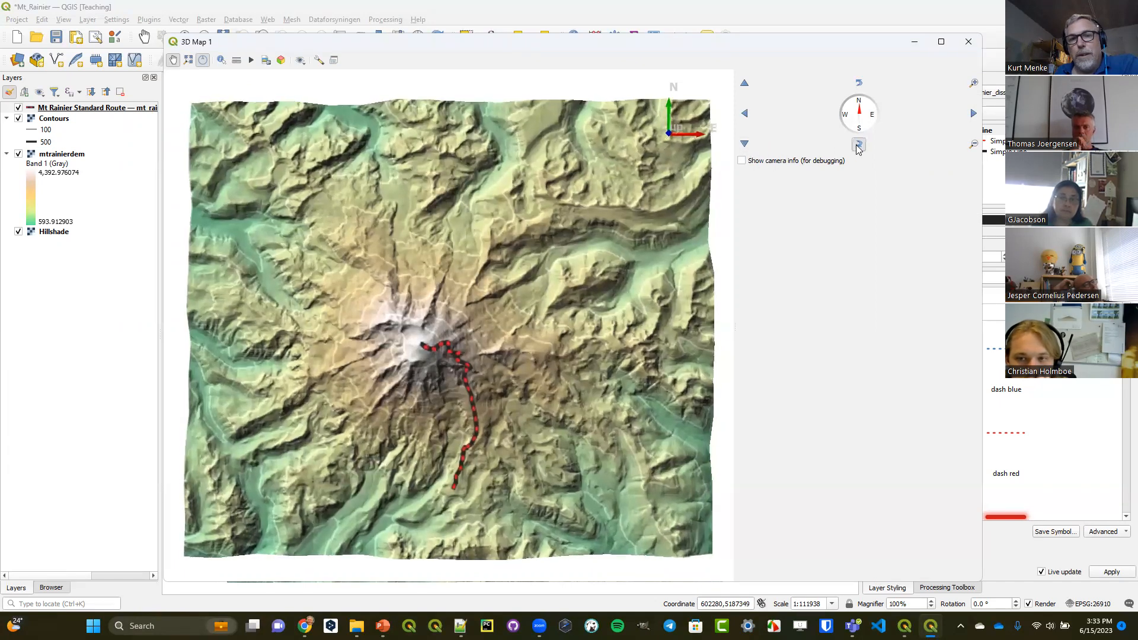
left_click_drag(857, 148, 857, 148)
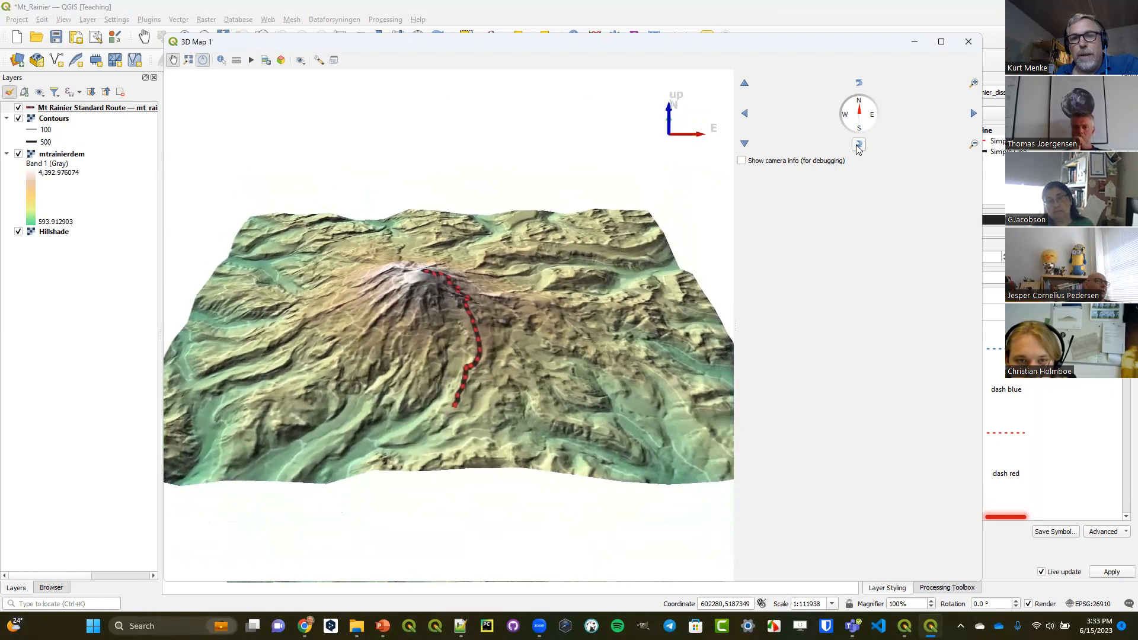
mouse_move(861, 107)
left_mouse_down()
mouse_move(882, 119)
mouse_move(856, 140)
mouse_move(806, 108)
mouse_move(842, 83)
mouse_move(886, 101)
mouse_move(869, 88)
left_mouse_up()
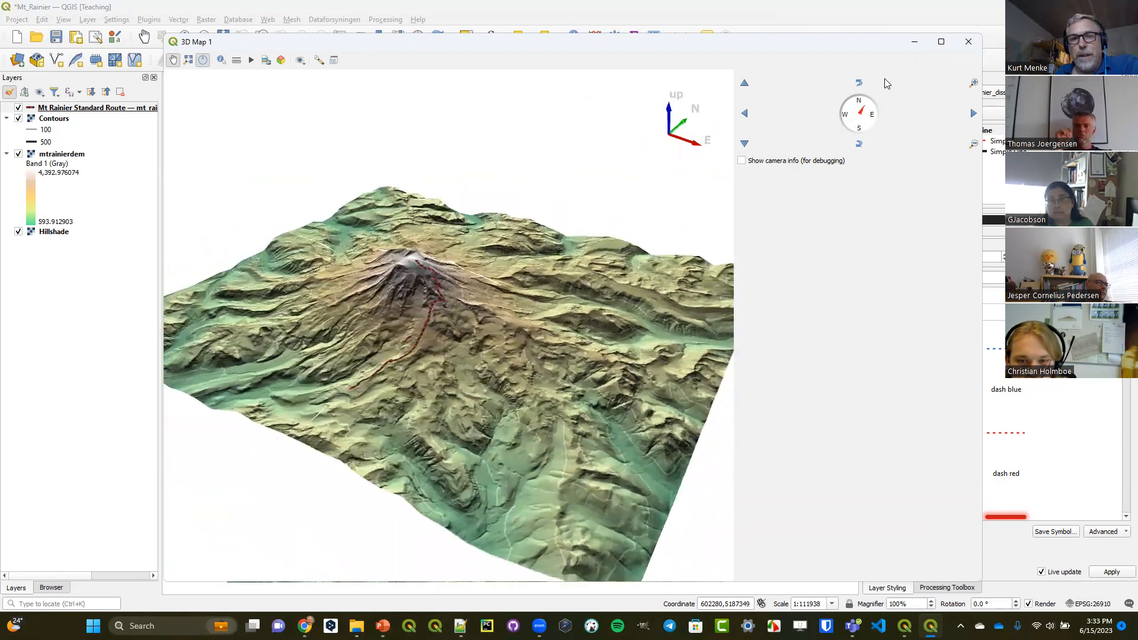
left_click_drag(521, 307, 521, 247)
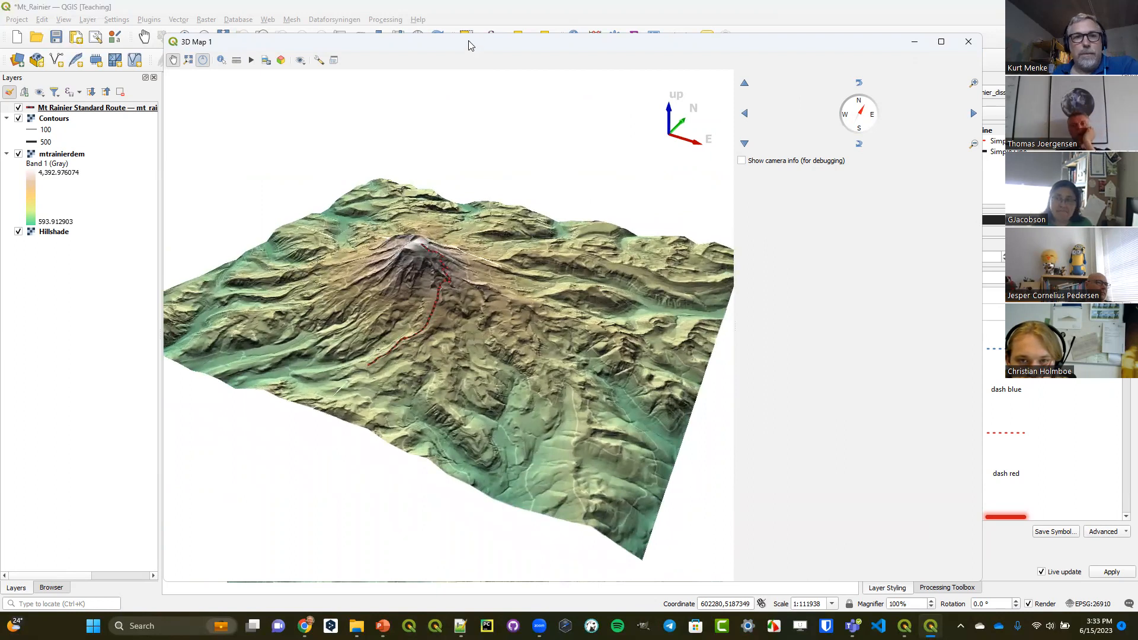
left_click_drag(468, 45, 456, 45)
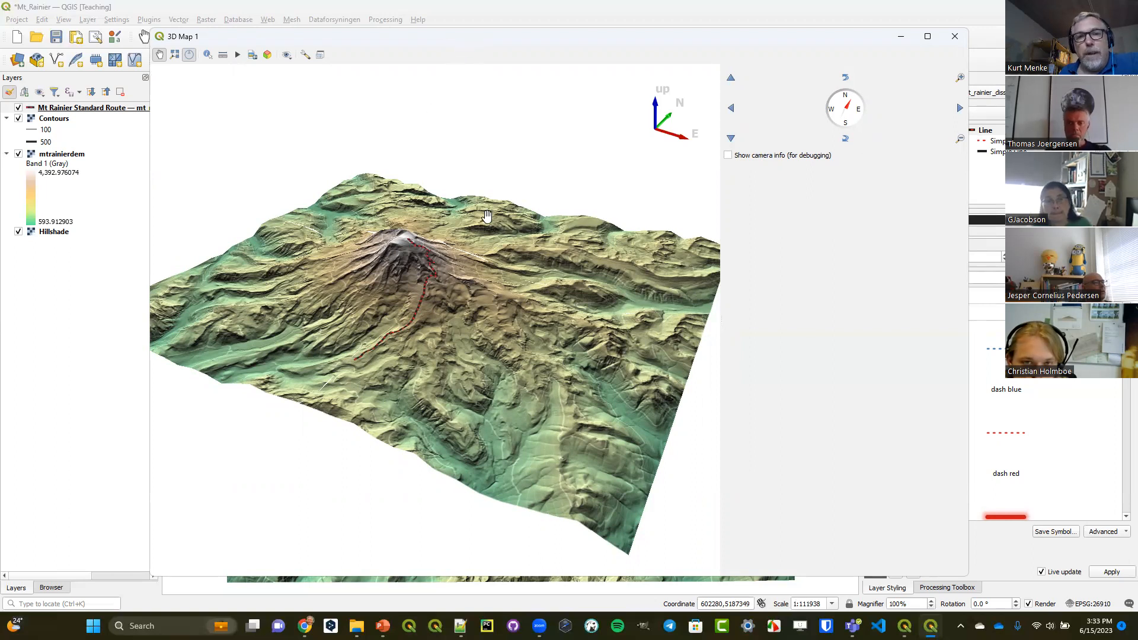
left_click_drag(846, 108, 851, 137)
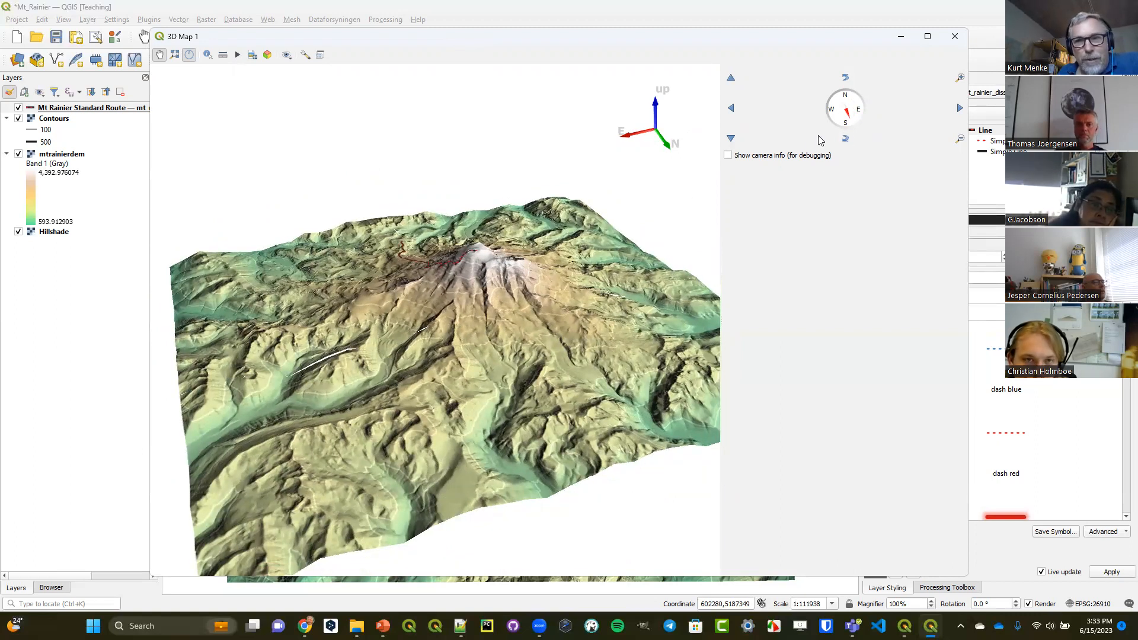
left_click_drag(851, 119, 852, 122)
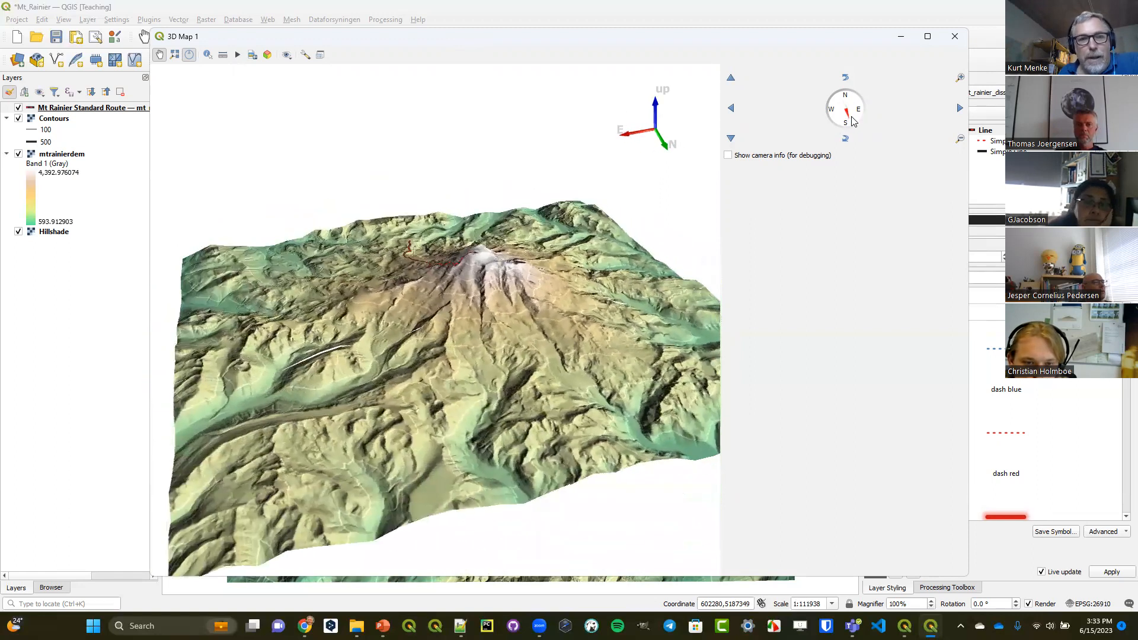
Set the 3D terrain's skirt height to 100 map units in the 3D configuration
left_click(305, 56)
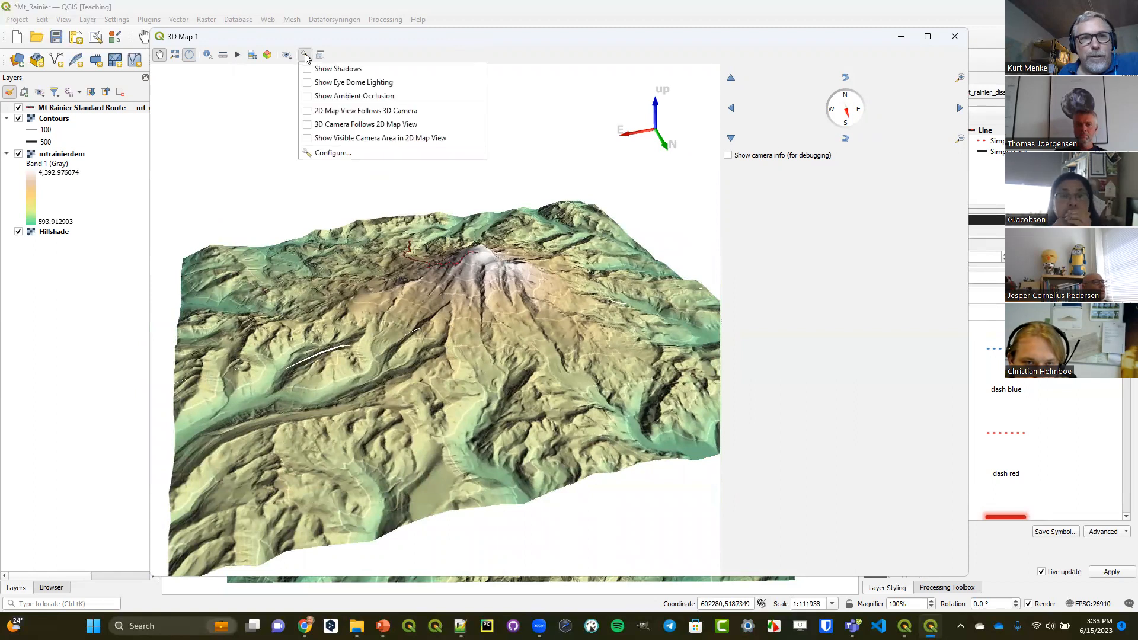
left_click(331, 154)
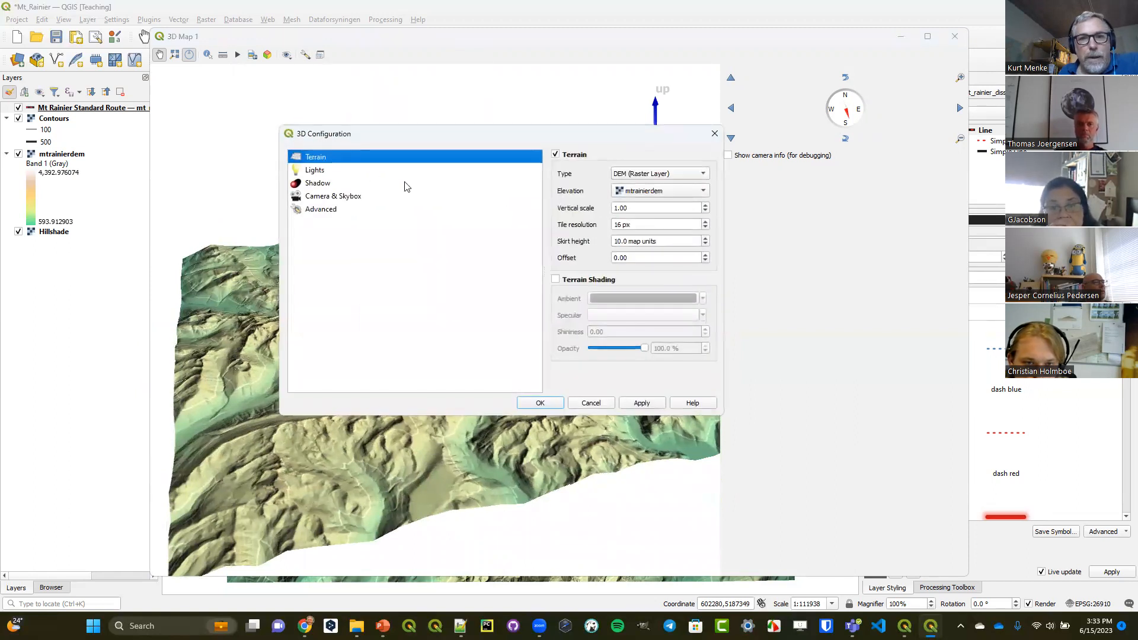
left_click_drag(622, 241, 608, 239)
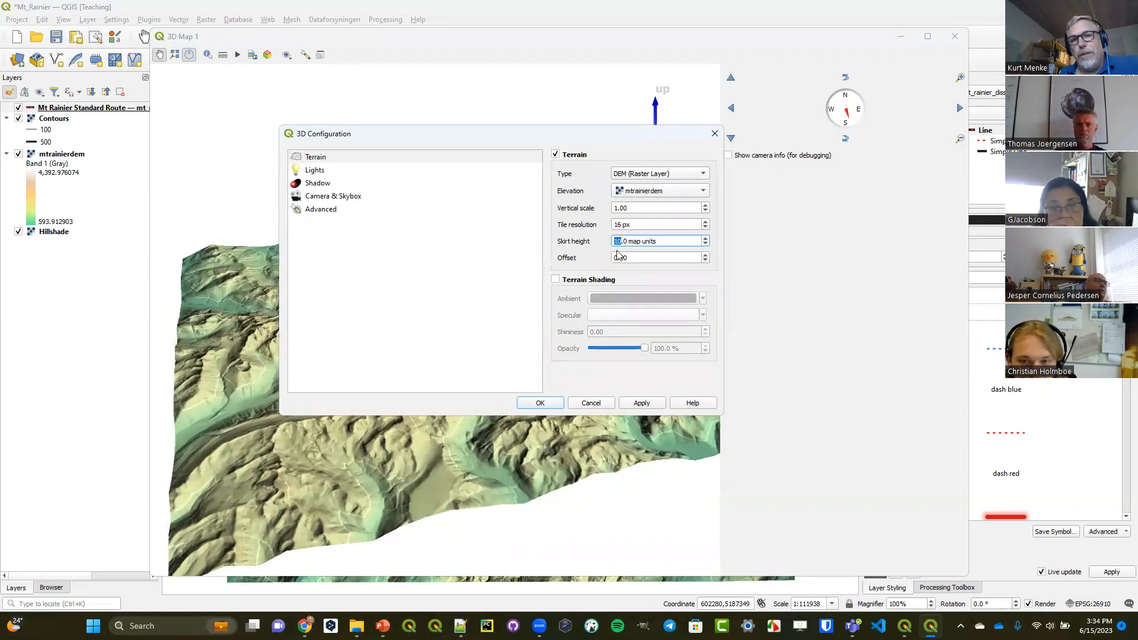
type("0")
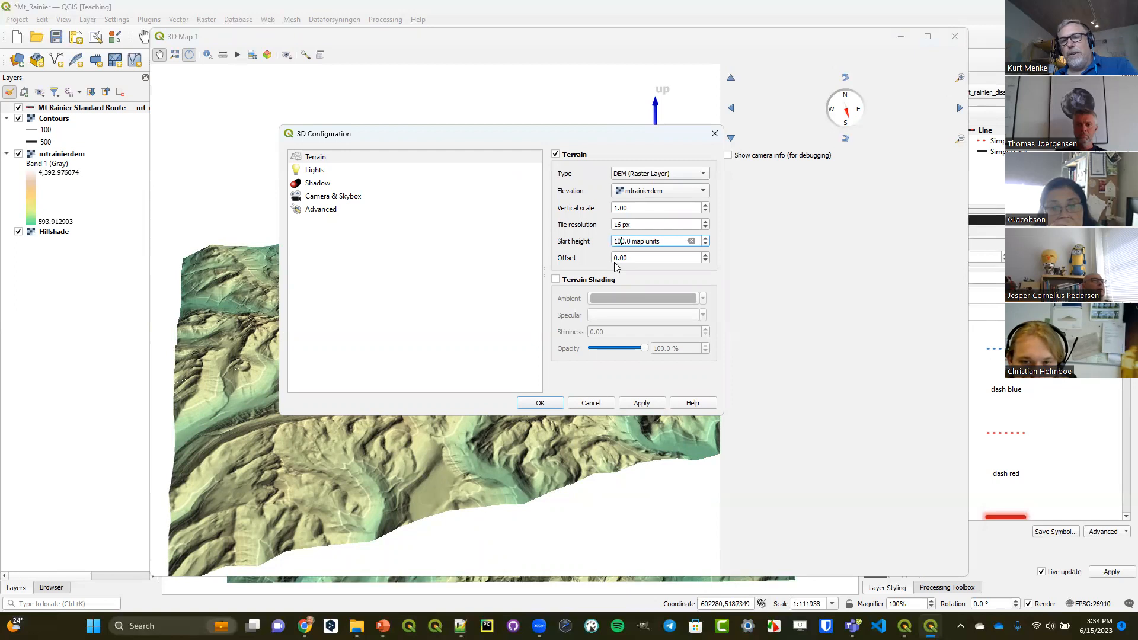
left_click(540, 403)
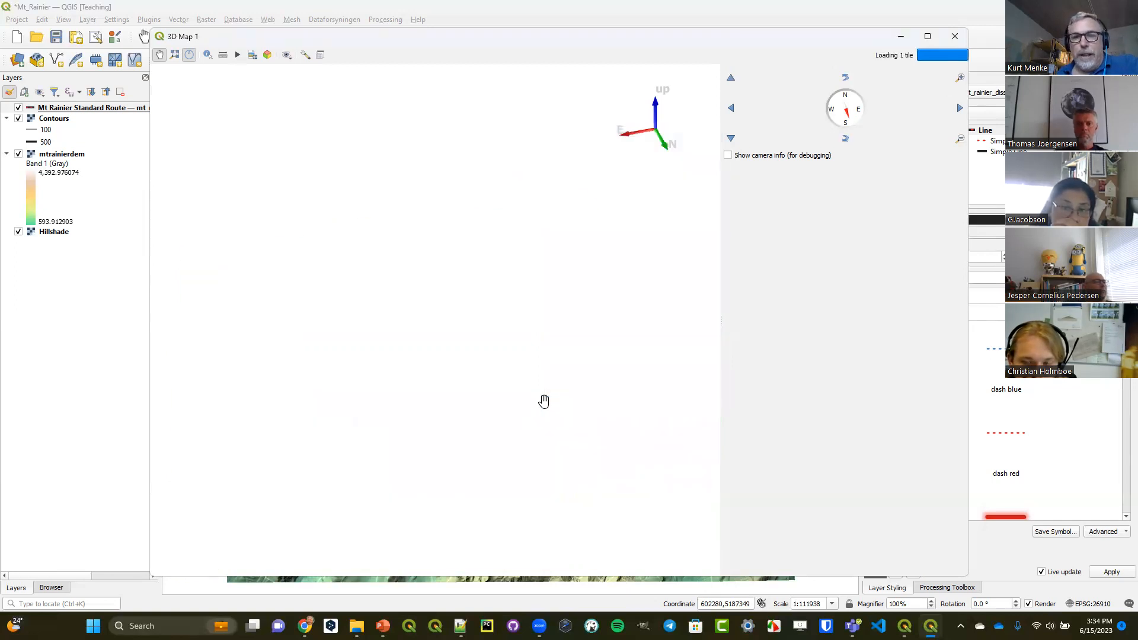
Show the animation controls for the 3D map and delete the existing keyframes at 5 s and 0 s
mouse_move(849, 121)
left_mouse_down()
mouse_move(873, 114)
mouse_move(847, 121)
left_mouse_up()
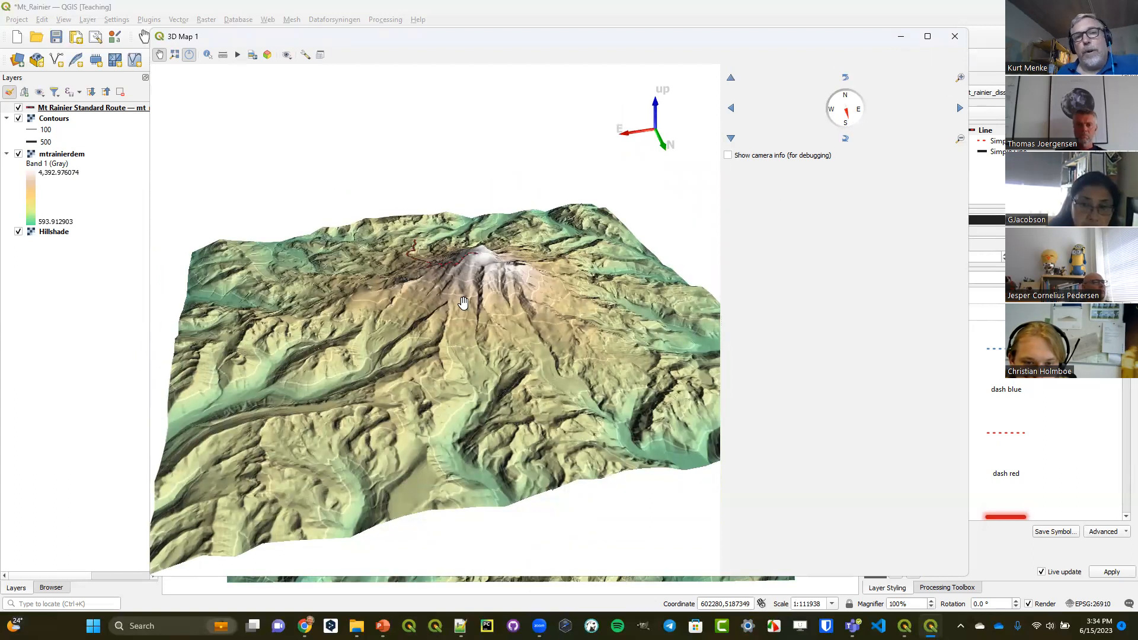
left_click(238, 55)
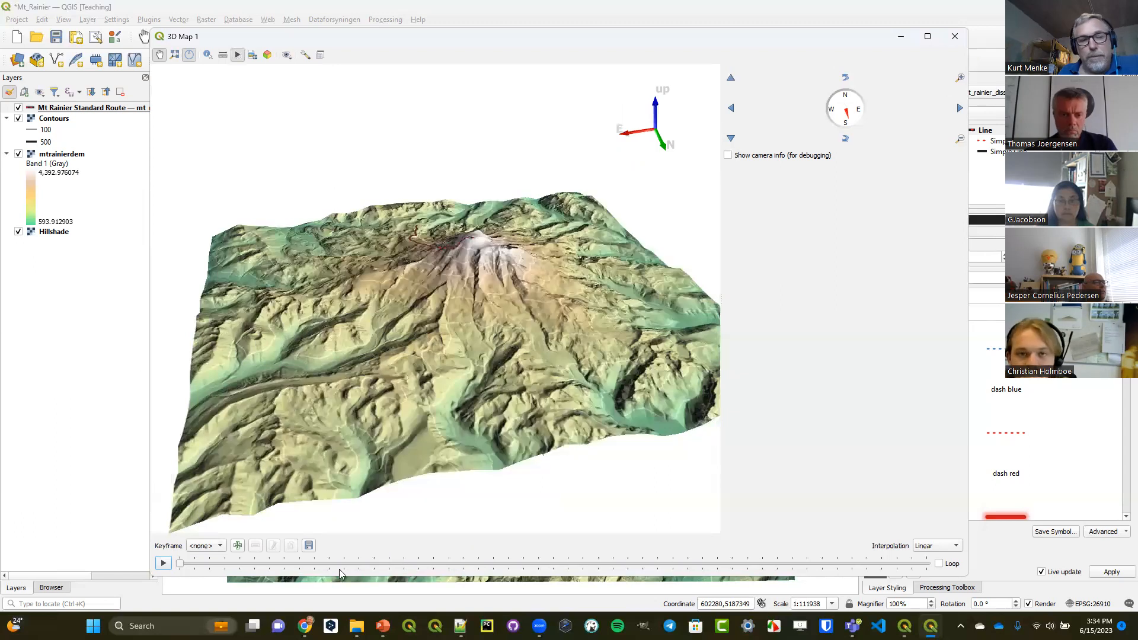
left_click(210, 548)
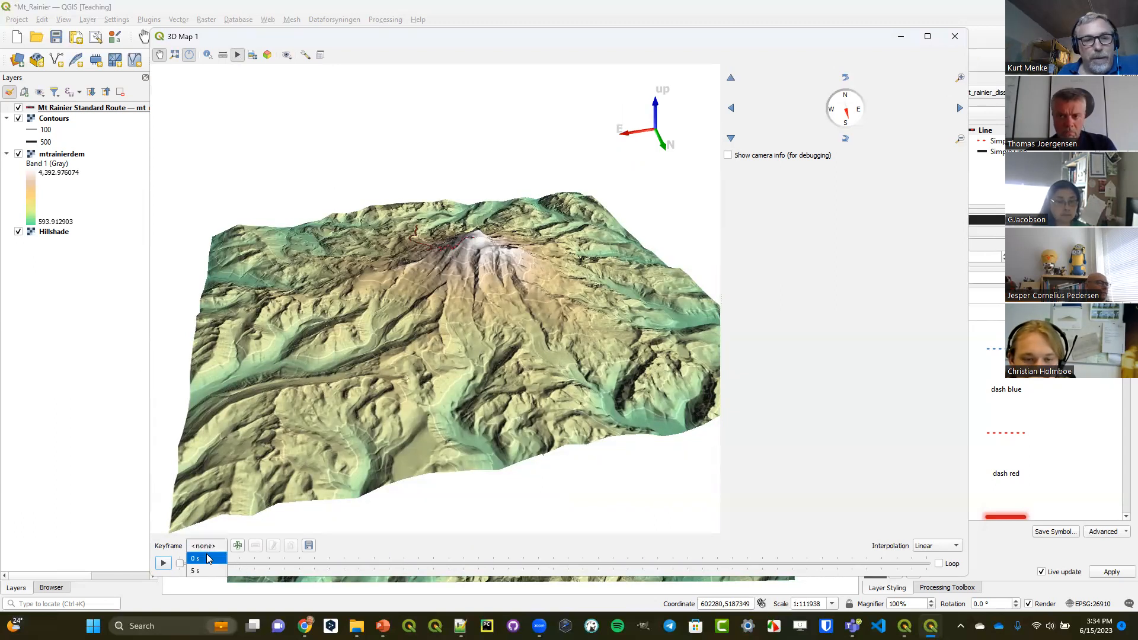
left_click(203, 572)
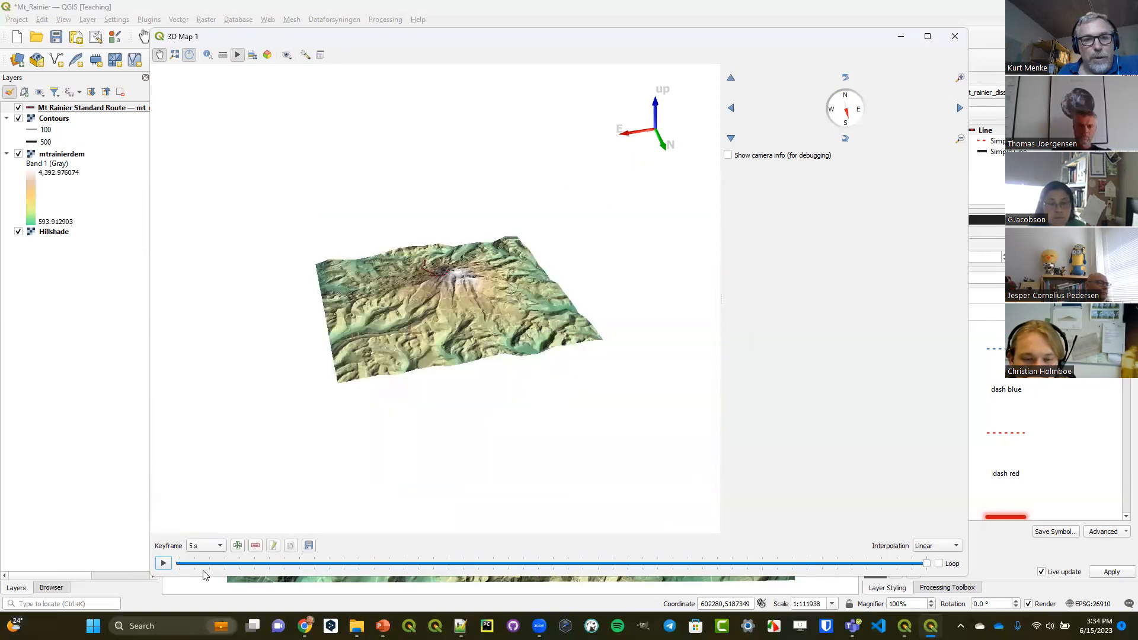
left_click(254, 547)
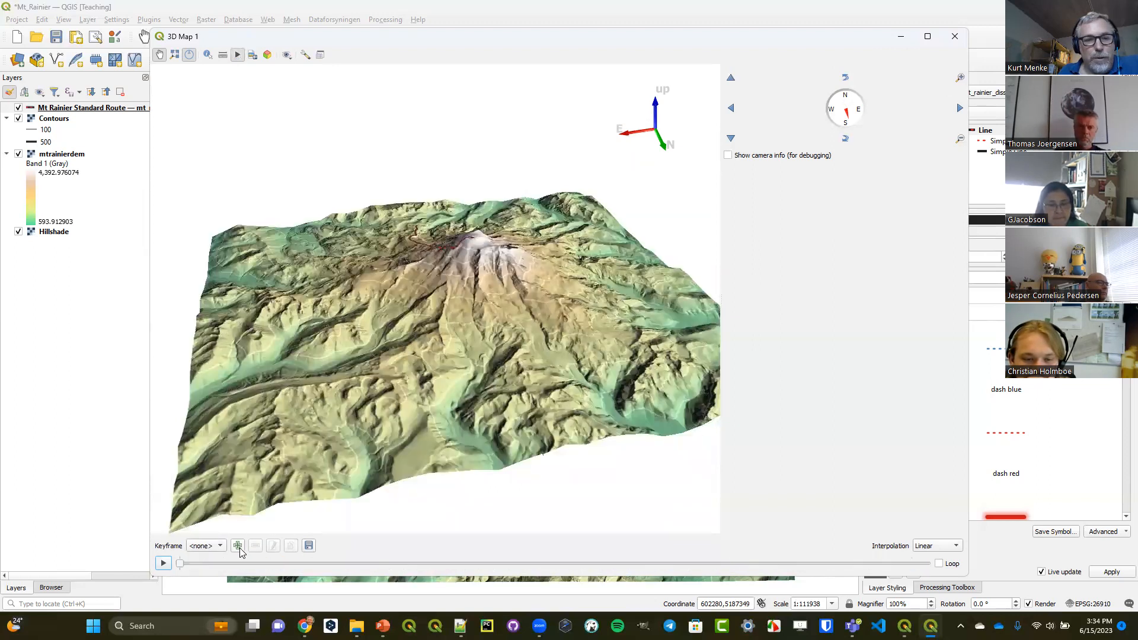
left_click(217, 552)
left_click(217, 555)
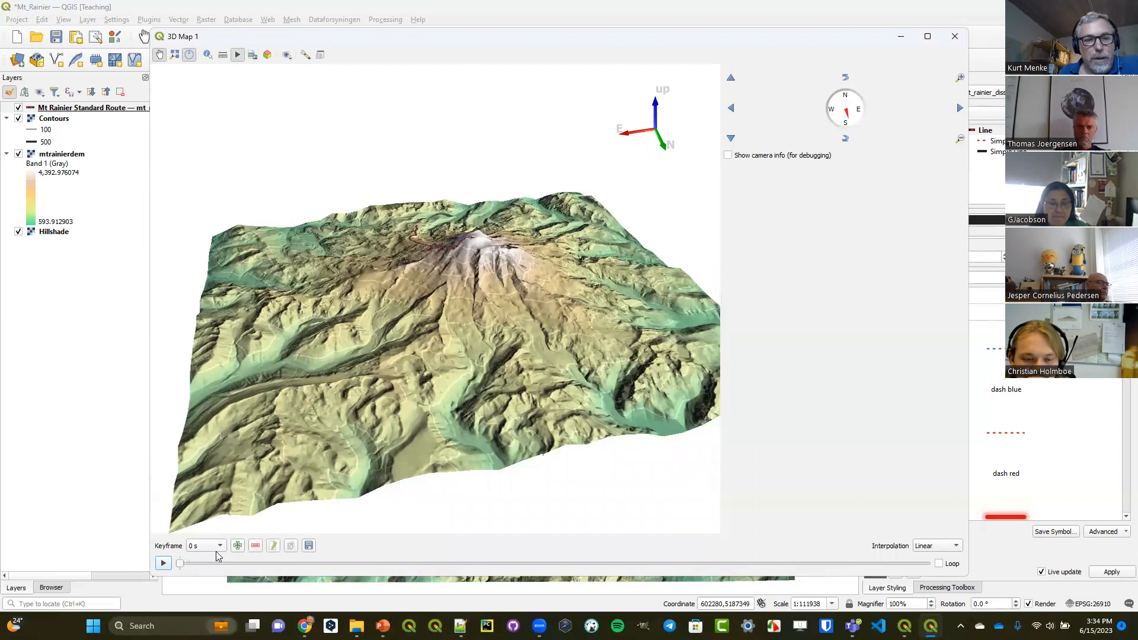
left_click(255, 548)
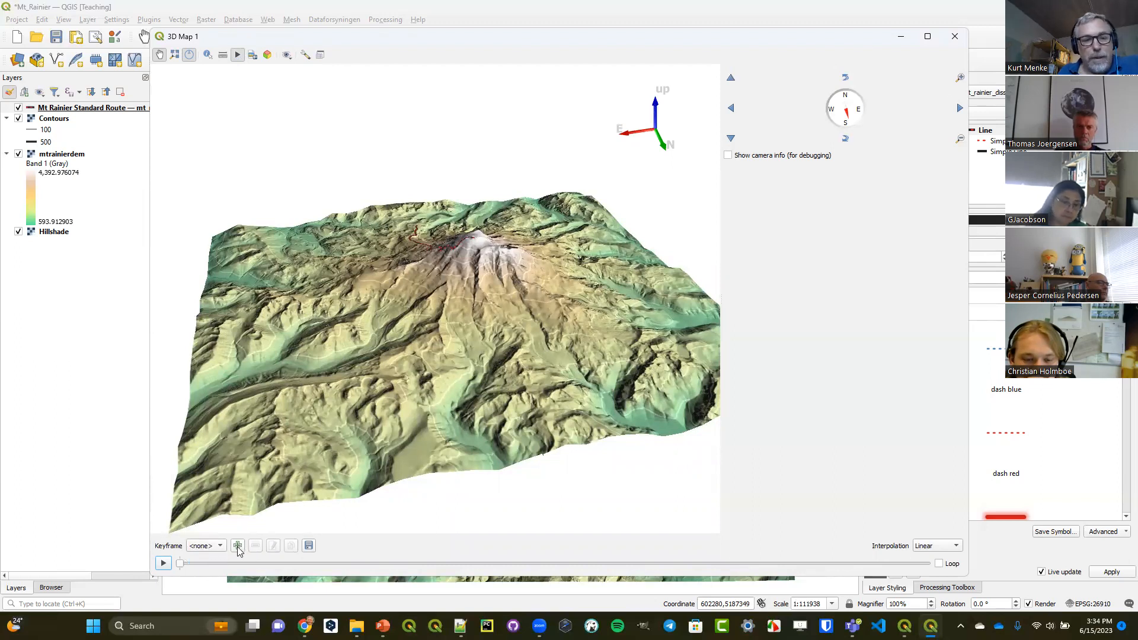
Add a camera keyframe at 0 seconds, rotate the 3D terrain, and add a keyframe at 2 seconds
left_click(237, 546)
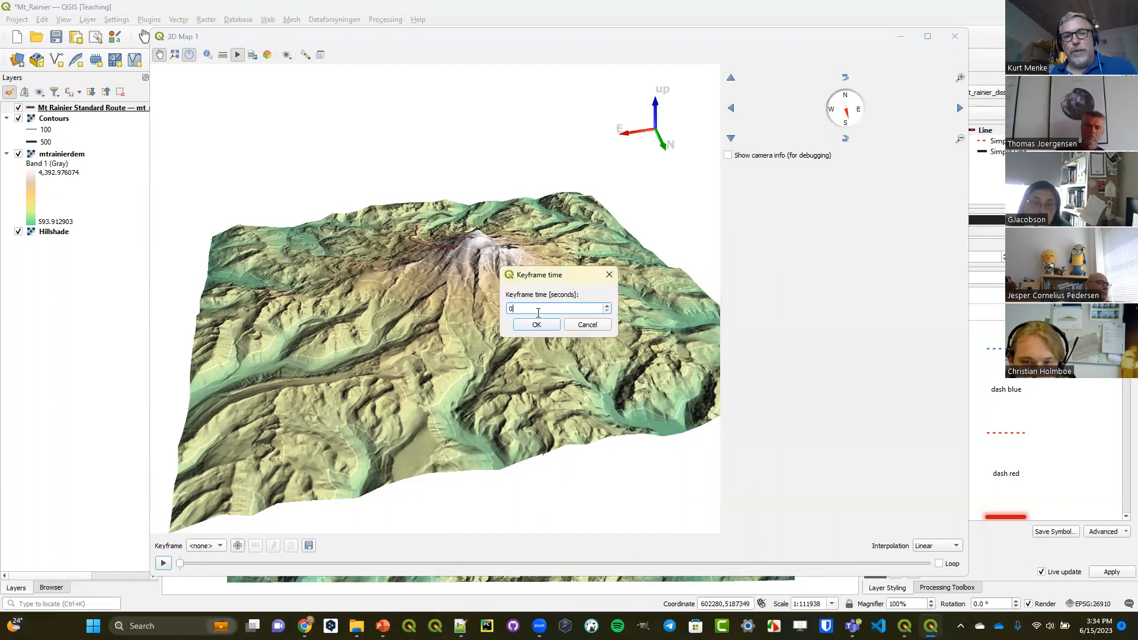
left_click(539, 325)
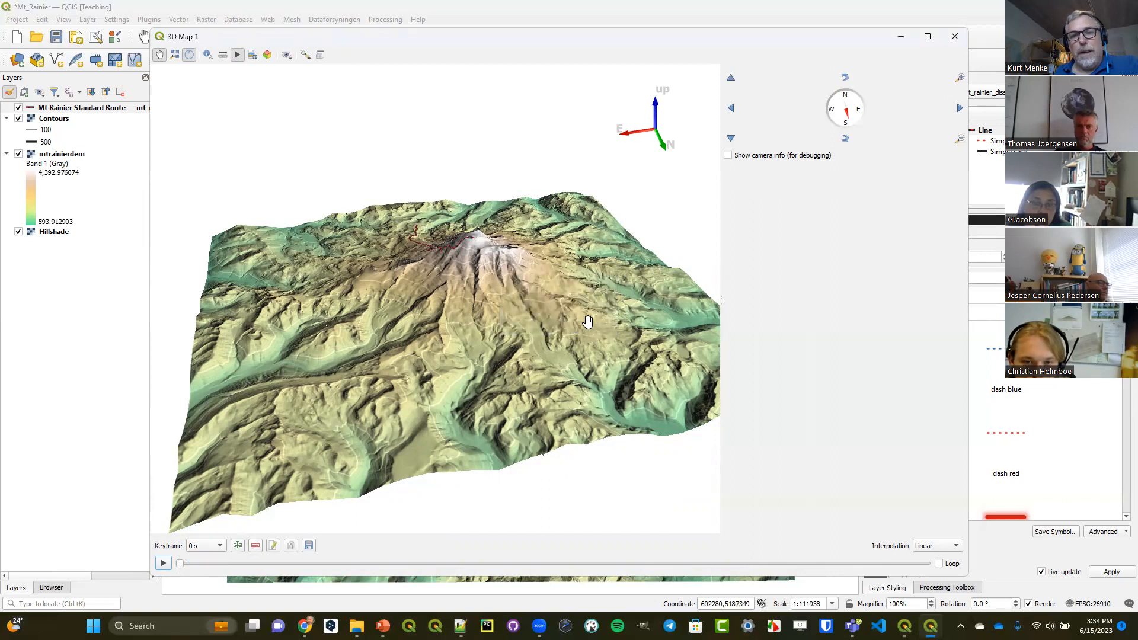
left_click_drag(847, 116, 837, 116)
left_click(237, 546)
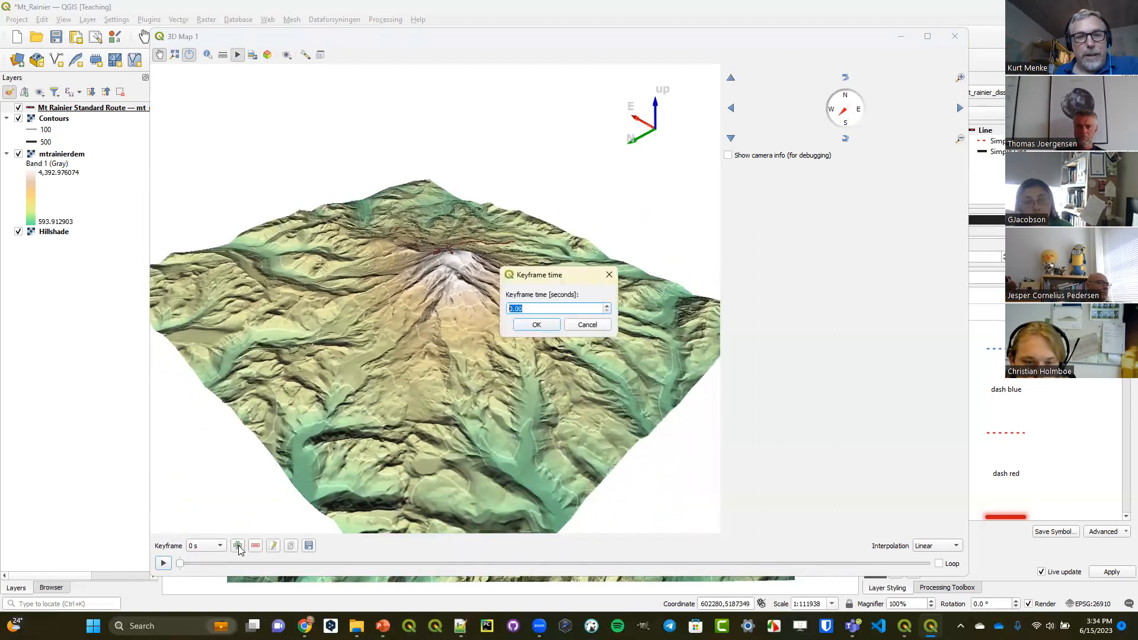
type("2")
left_click(536, 325)
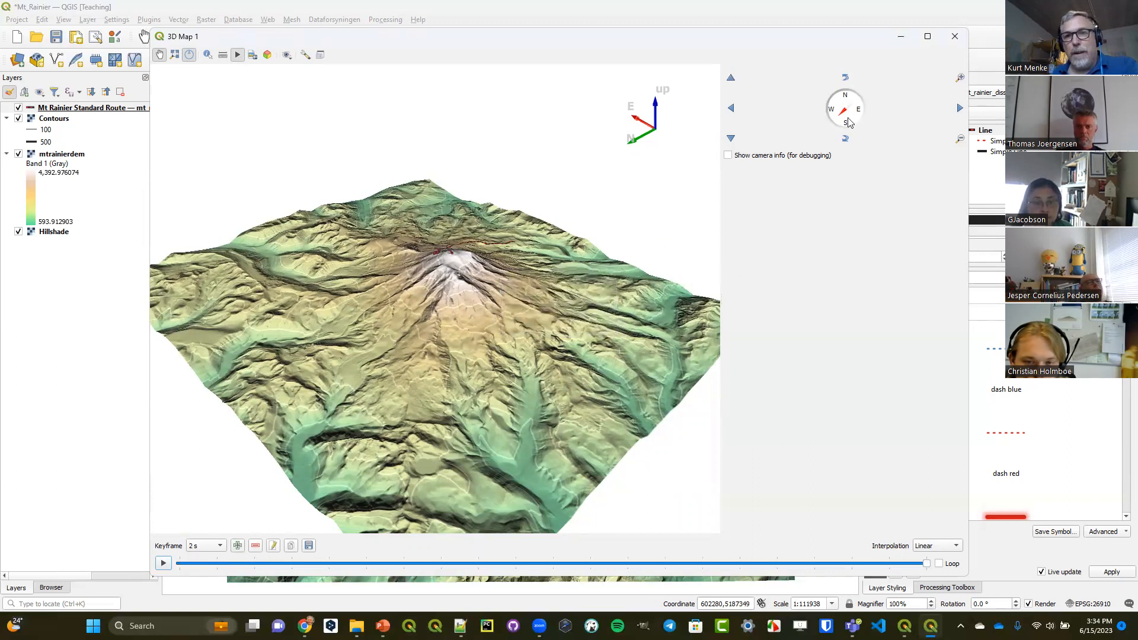
Rotate the camera to face northwest and add a keyframe at 4 seconds
left_click_drag(842, 117, 826, 84)
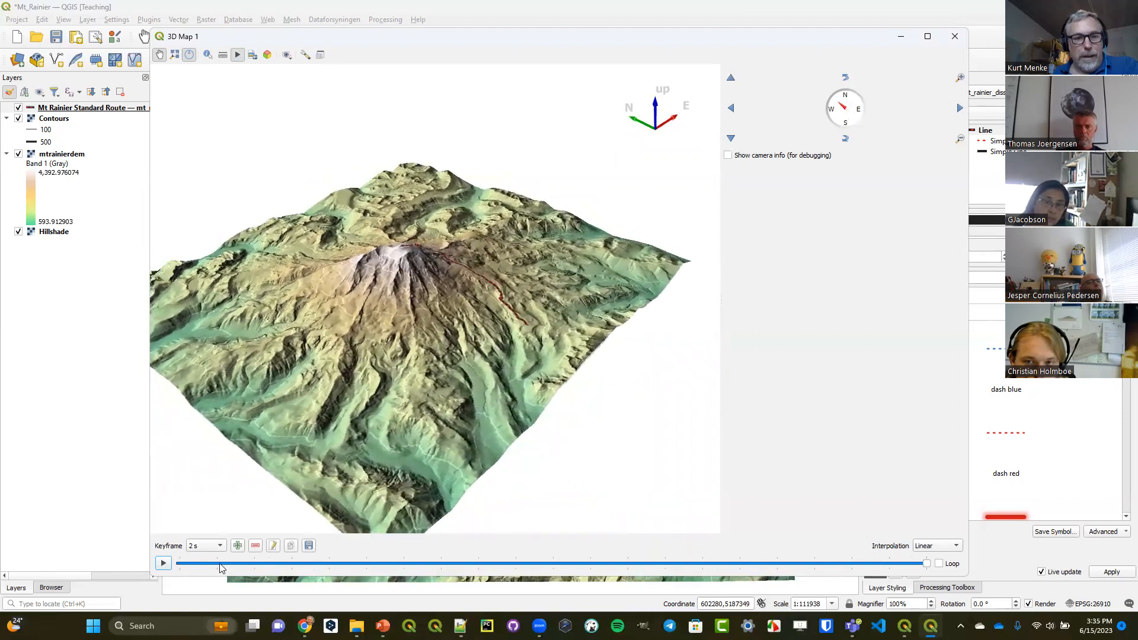
left_click(238, 545)
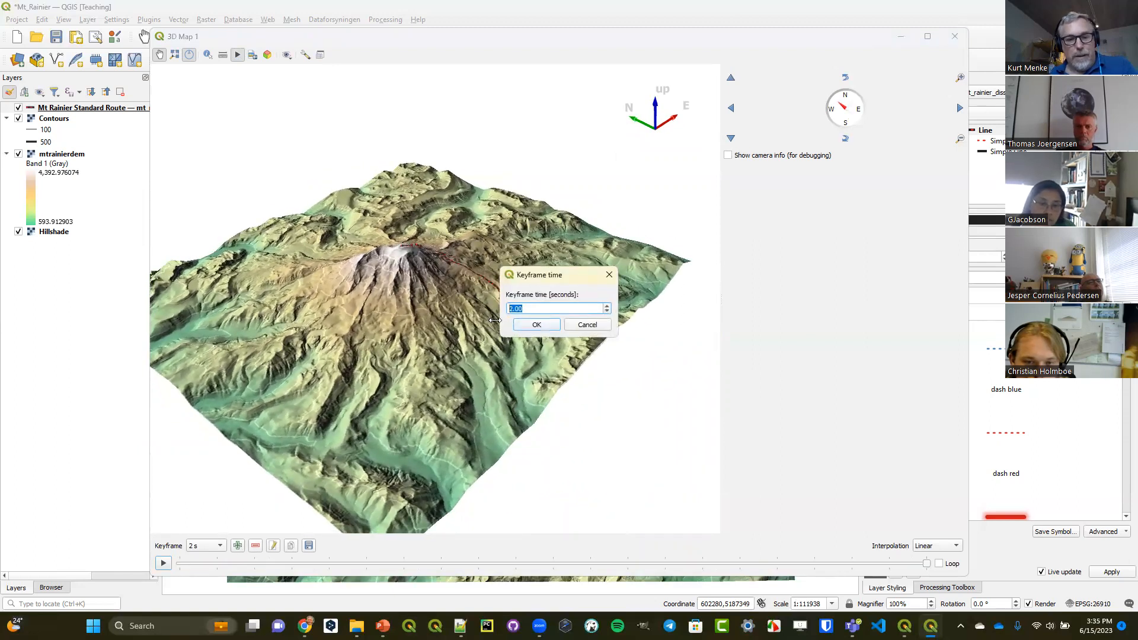
type("4")
left_click(535, 325)
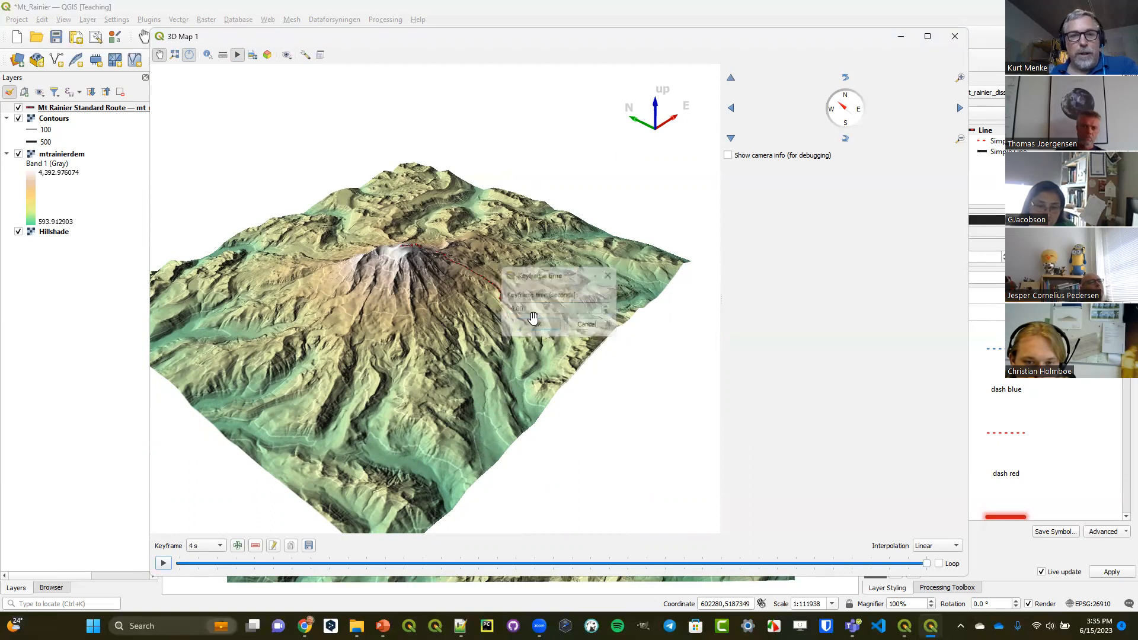
Zoom in on the mountain, turn the camera slightly, and add a keyframe at 6 seconds
scroll(584, 277, "up", 5)
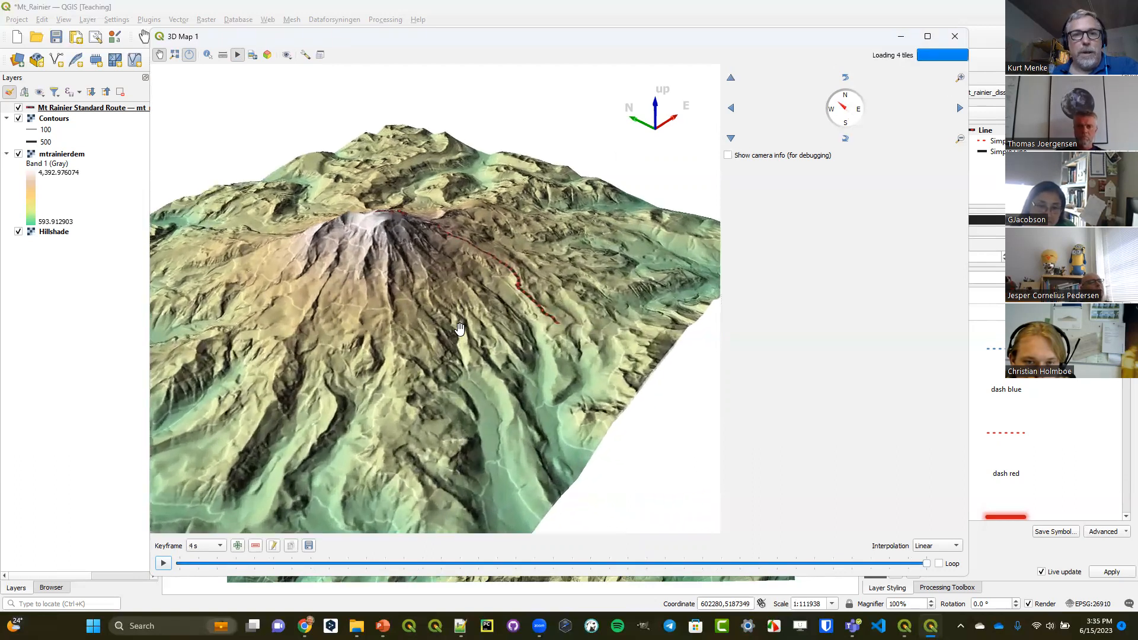
left_click(861, 116)
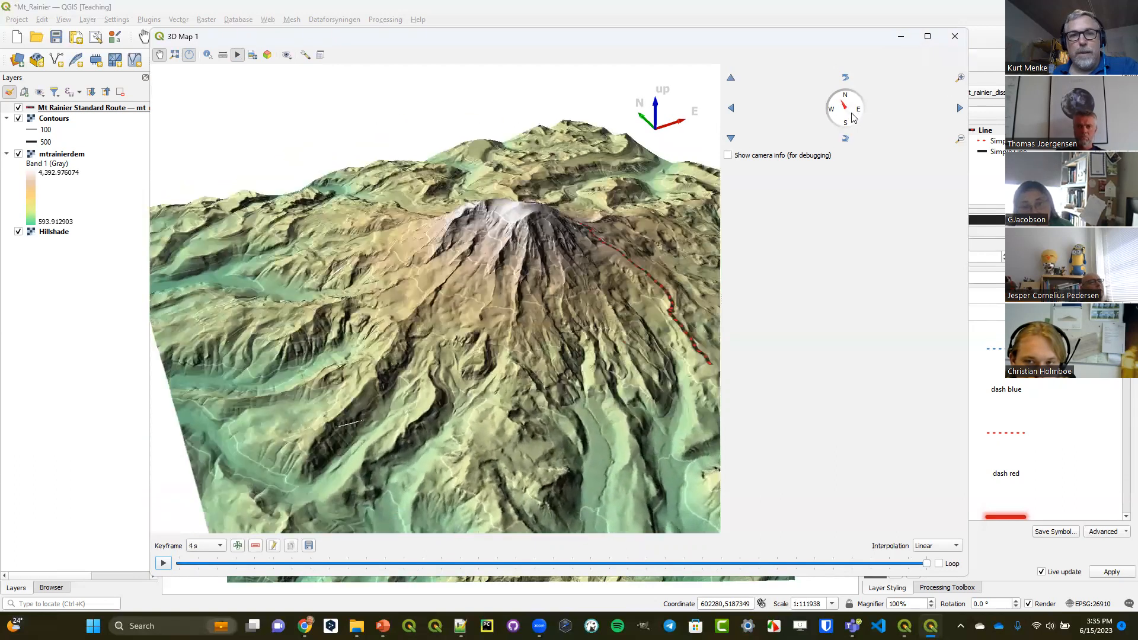
left_click(238, 545)
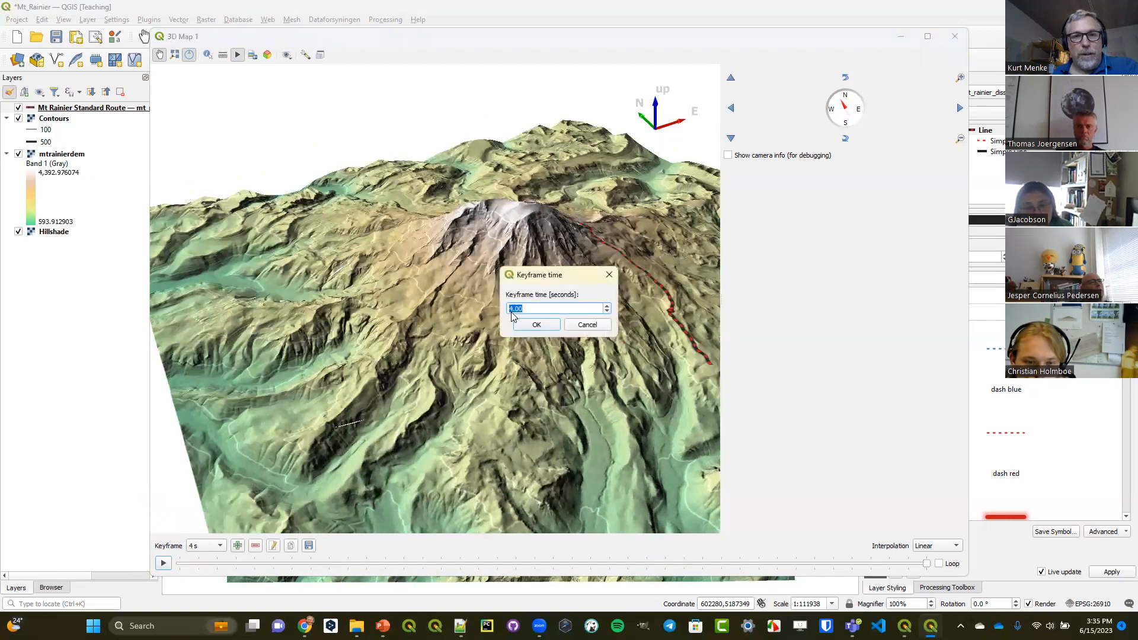
type("6")
left_click(536, 325)
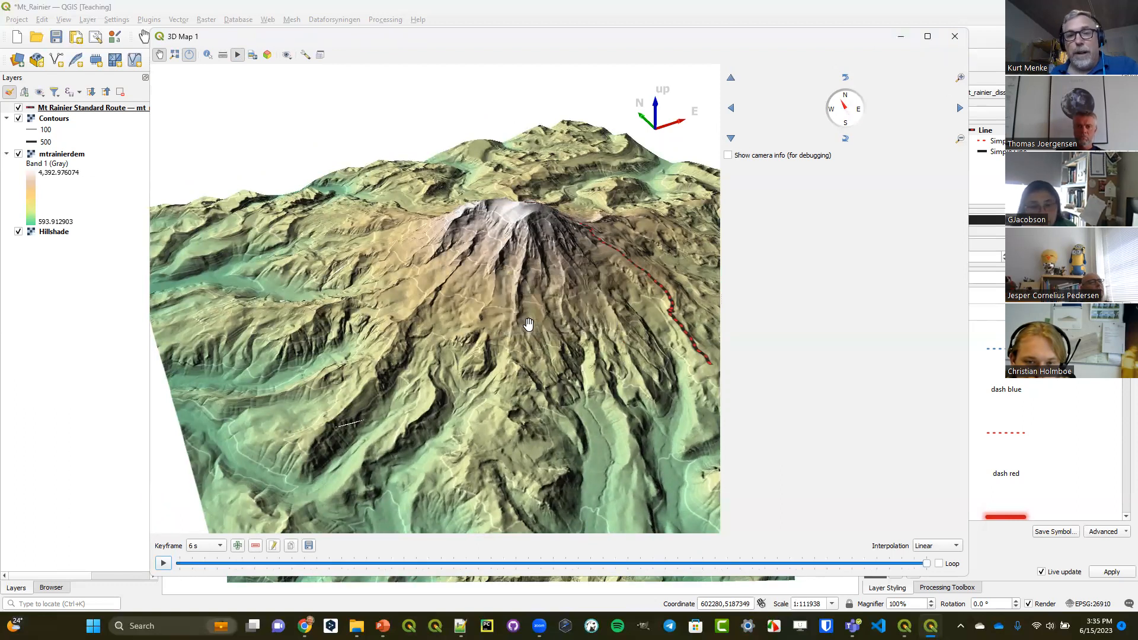
Reposition the camera closer to the summit with the route still in view, and add a keyframe at 8 seconds
left_click(960, 108)
left_click_drag(960, 108, 960, 108)
left_click_drag(845, 105, 844, 97)
left_click_drag(569, 332, 616, 339)
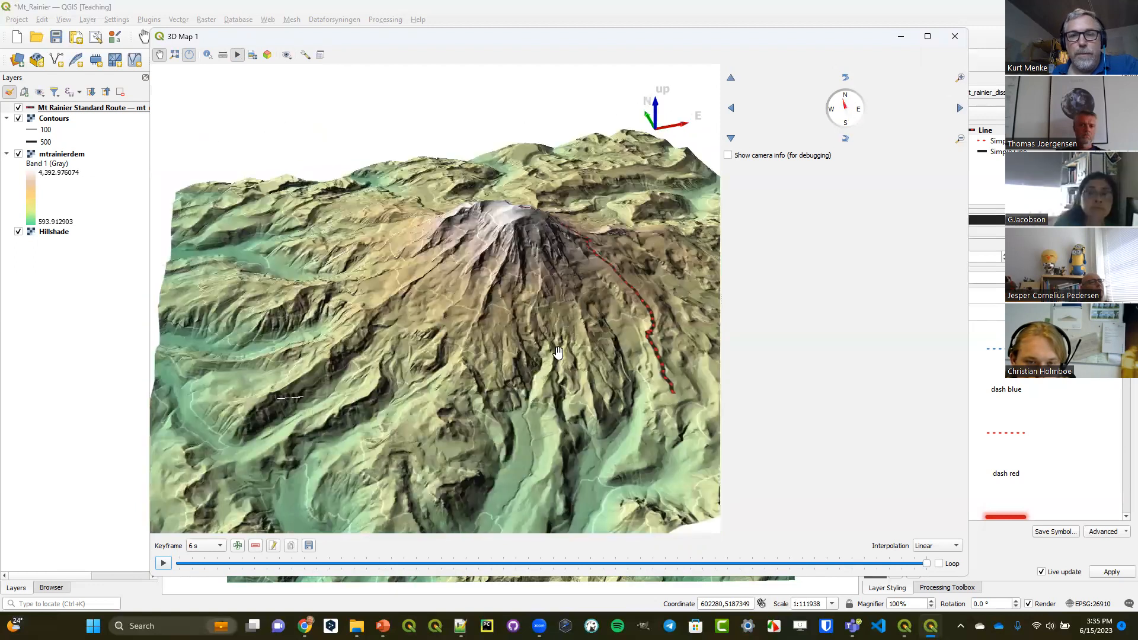
scroll(557, 352, "up", 5)
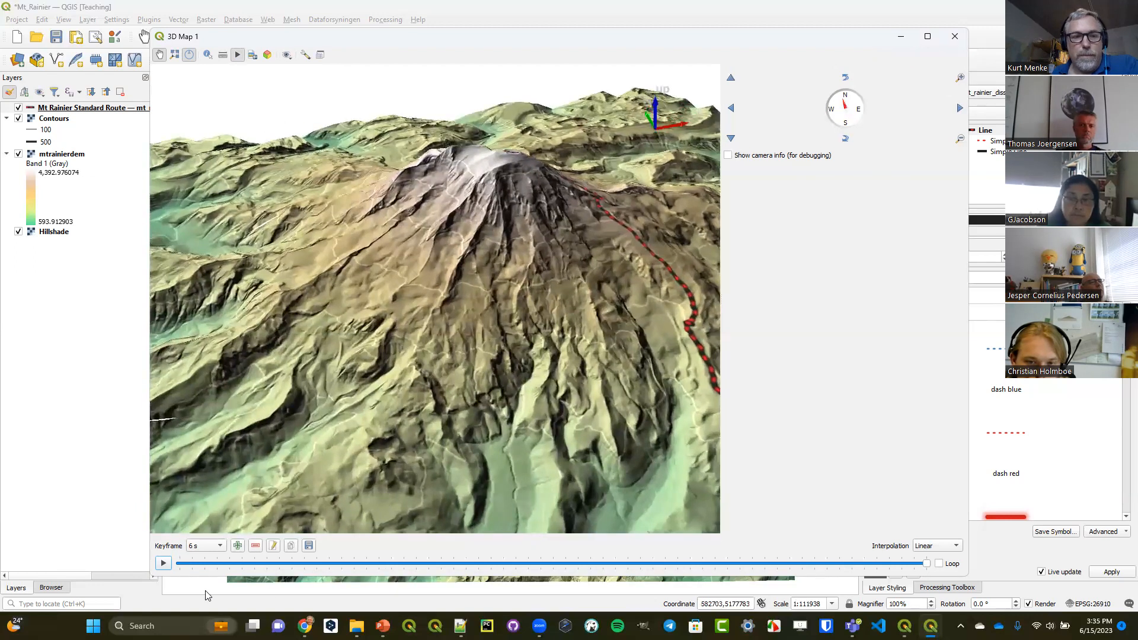
left_click(238, 545)
type("8")
left_click(522, 325)
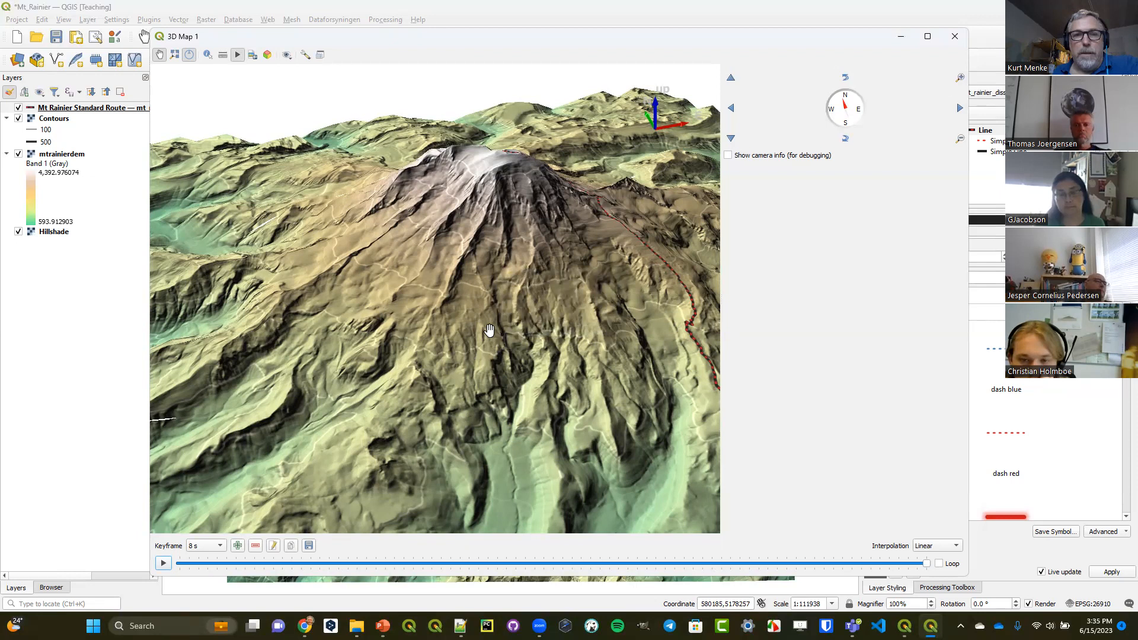
Zoom out to show almost the whole terrain, add a keyframe at 10 seconds, and play the animation
scroll(489, 330, "down", 10)
scroll(487, 332, "down", 2)
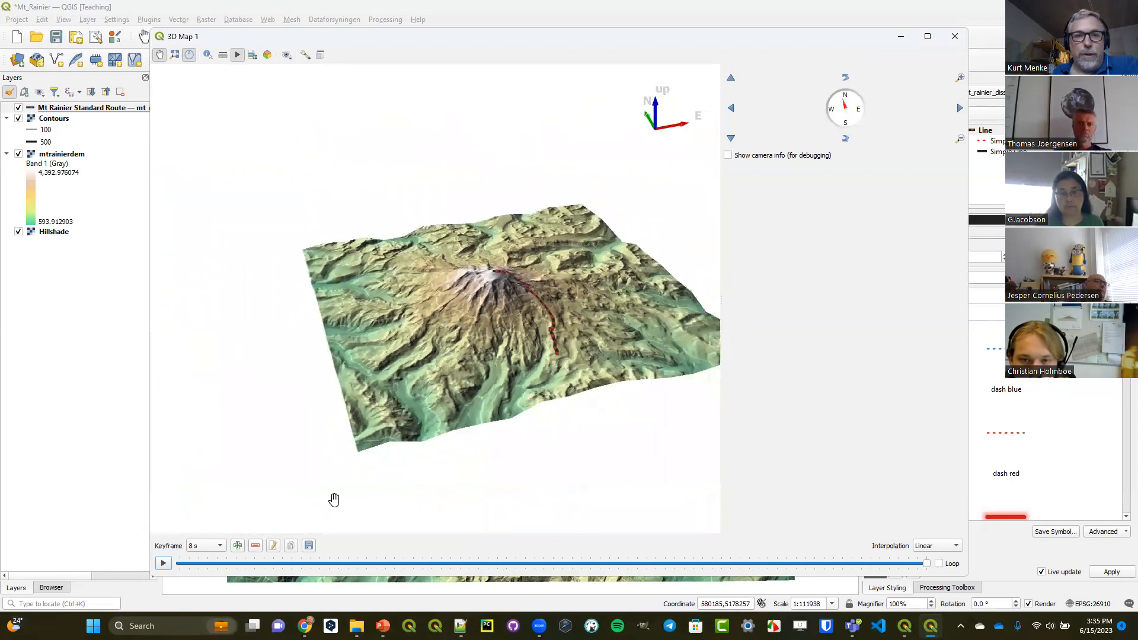
left_click(237, 545)
key("BackSpace")
type("10")
left_click(537, 325)
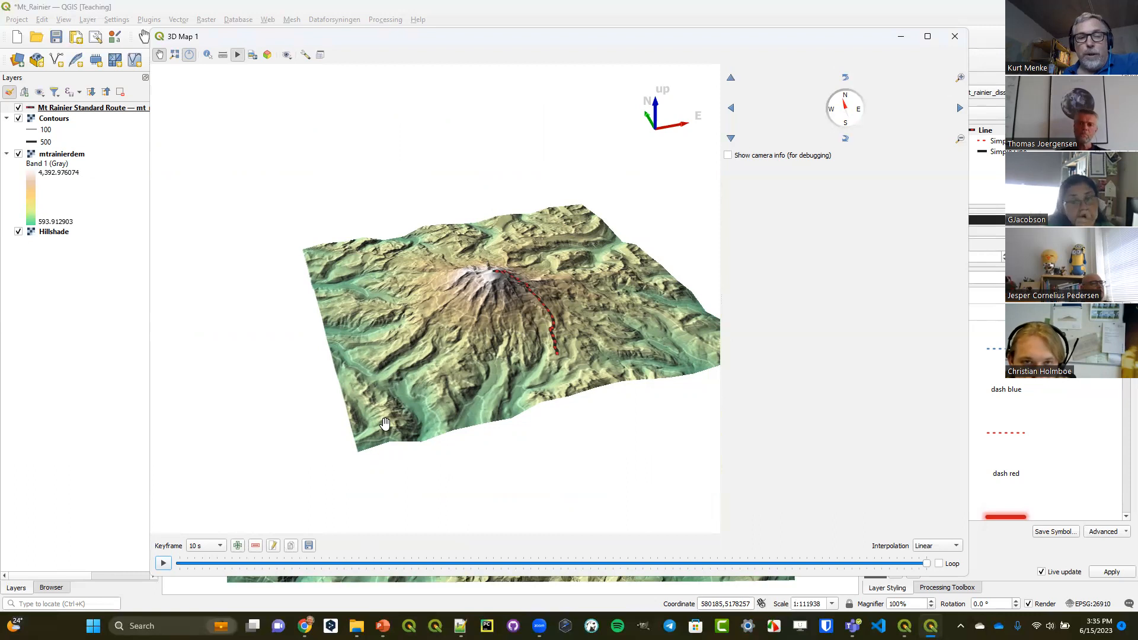
left_click(163, 563)
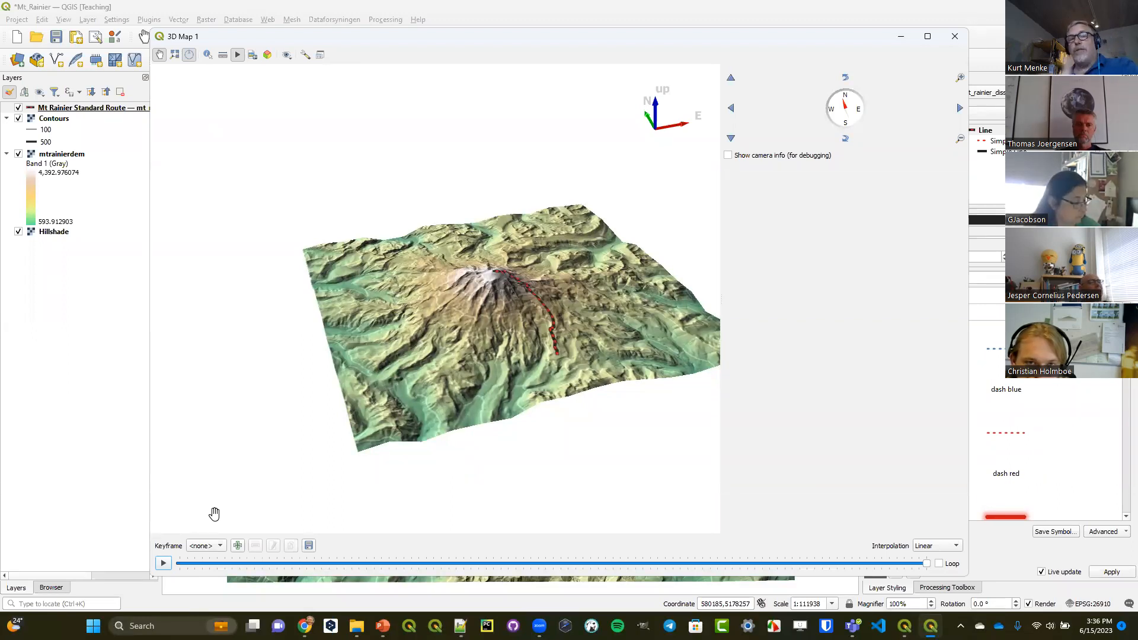
Review the export settings for the 3D animation and the 3D scene without exporting either
left_click(309, 546)
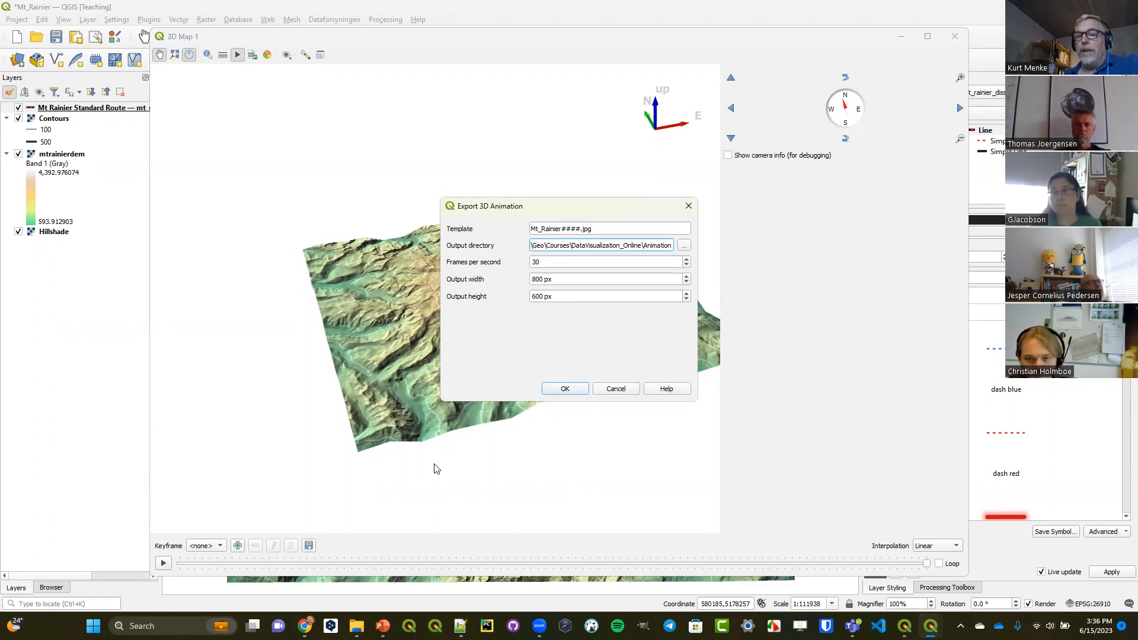
left_click(610, 388)
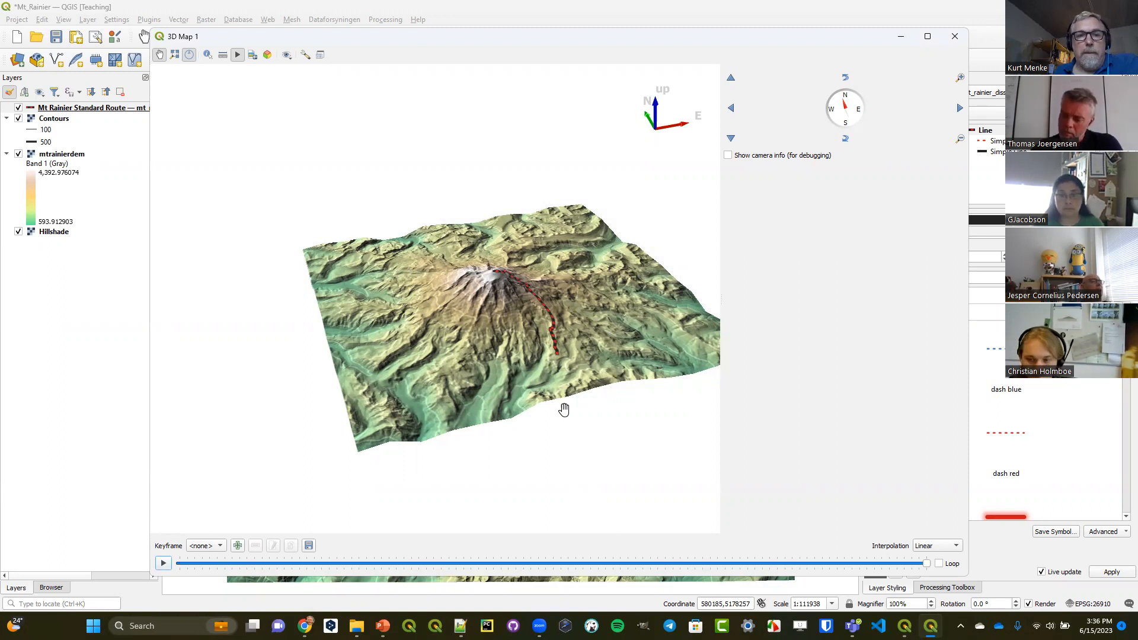
left_click_drag(474, 290, 336, 257)
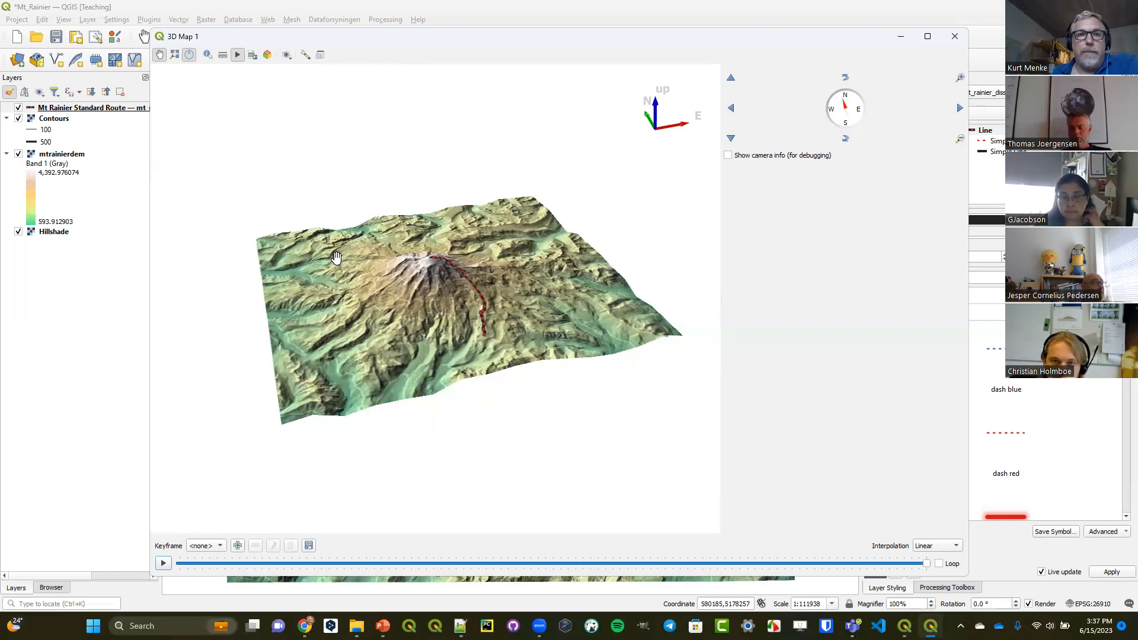
left_click(268, 55)
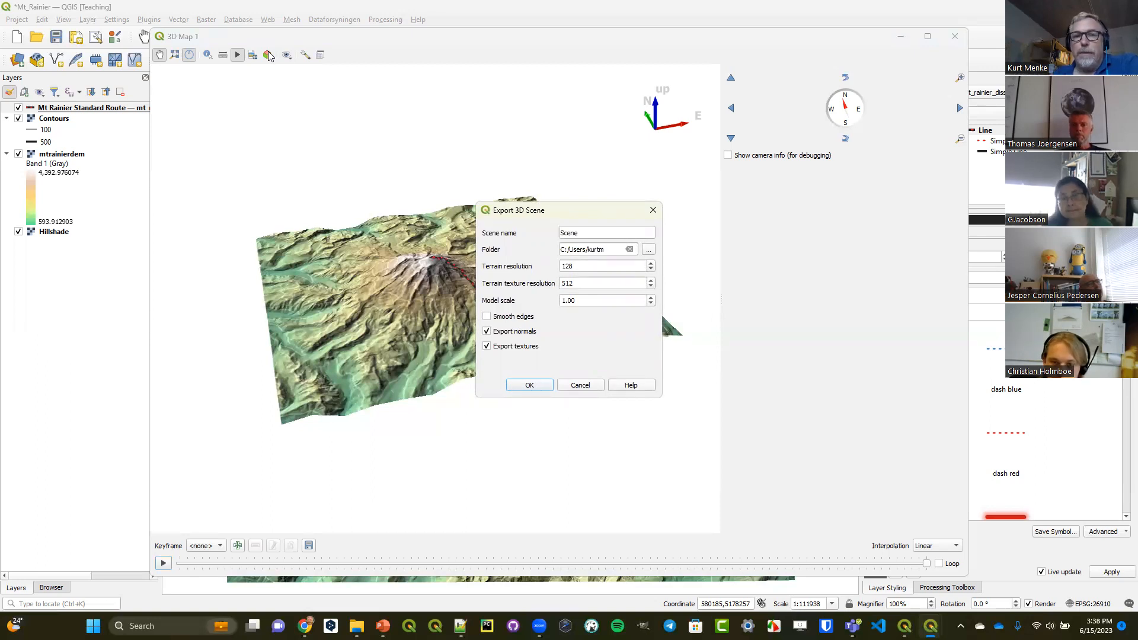
left_click(581, 386)
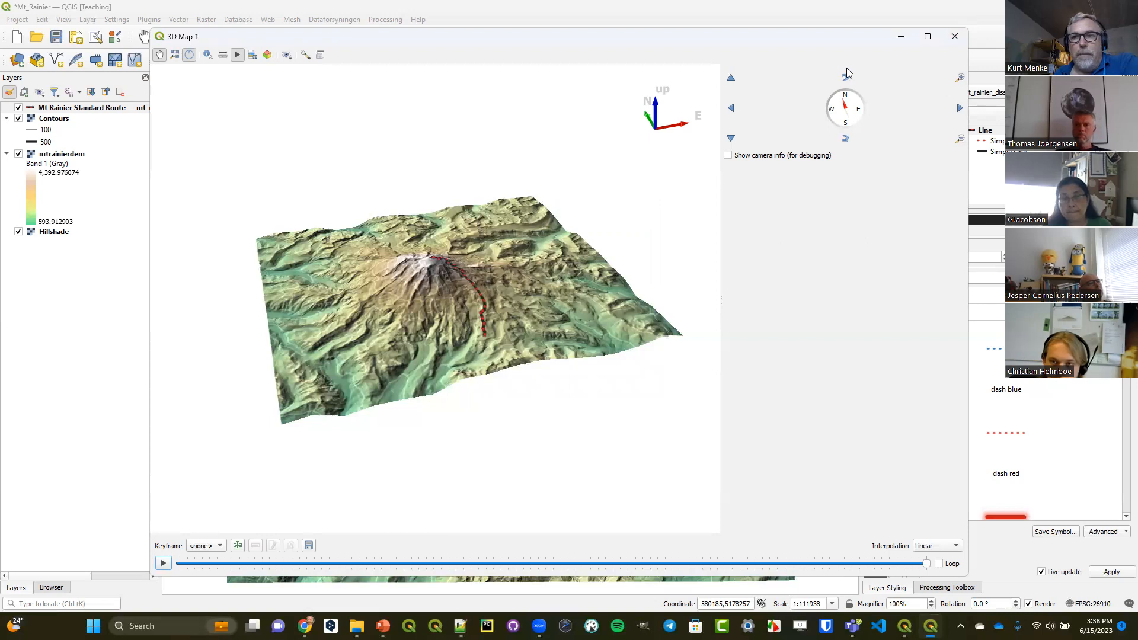
Close the 3D map window and rename the saved 3D Map 1 view as "Mt rainier 1" in the 3D Map Views Manager
double_click(418, 43)
left_click(68, 22)
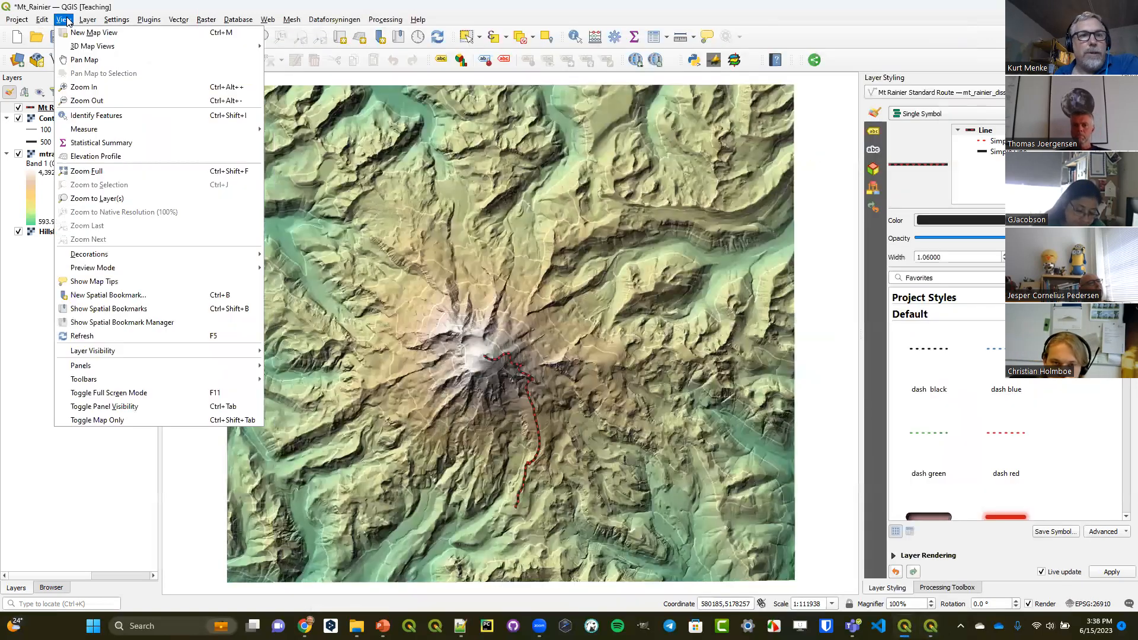
mouse_move(87, 51)
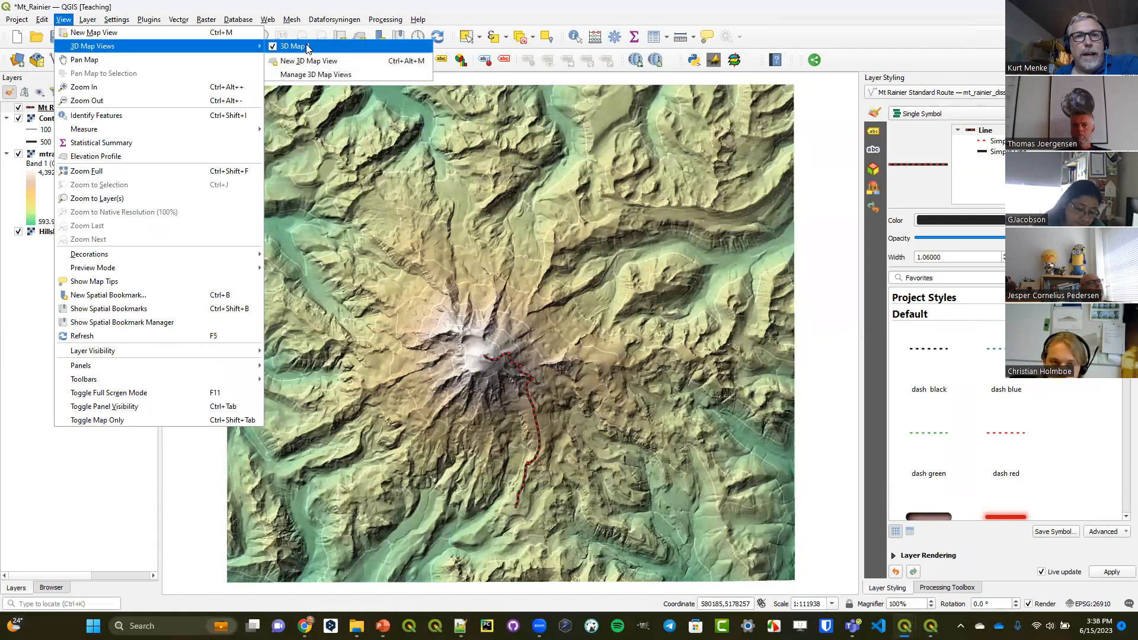
left_click(307, 75)
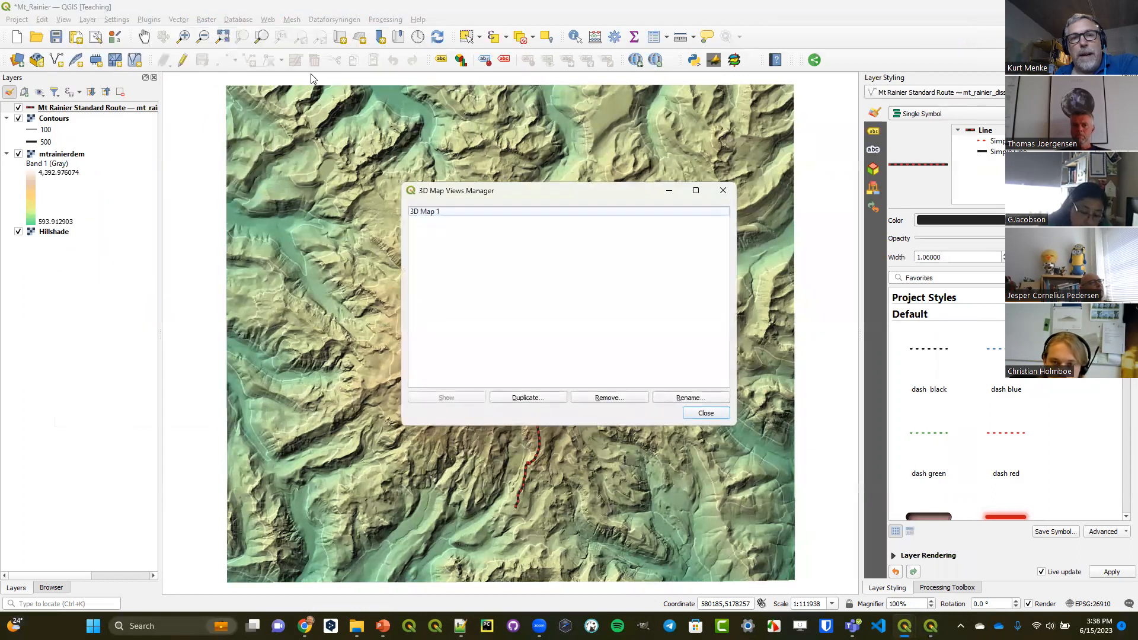
left_click(456, 212)
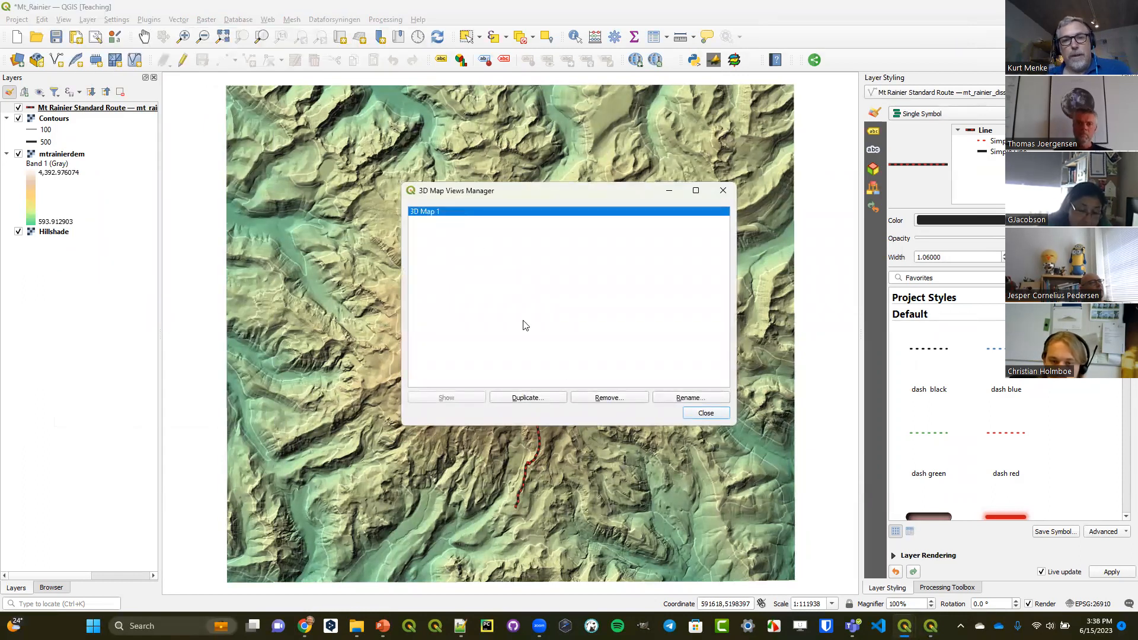
left_click(674, 400)
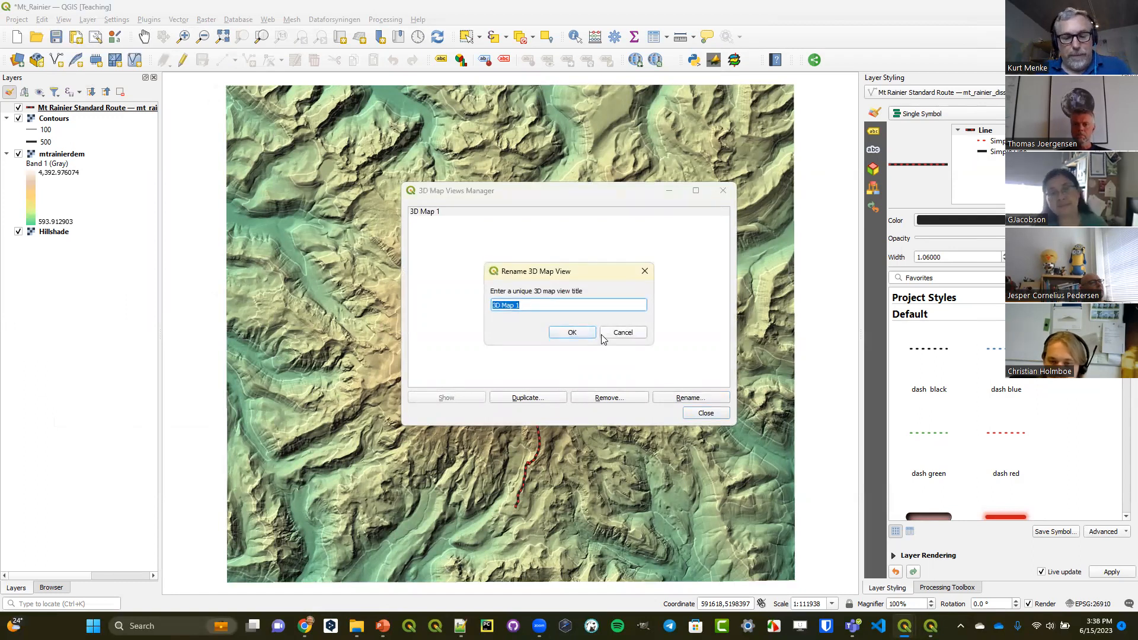
type("Mt rainier")
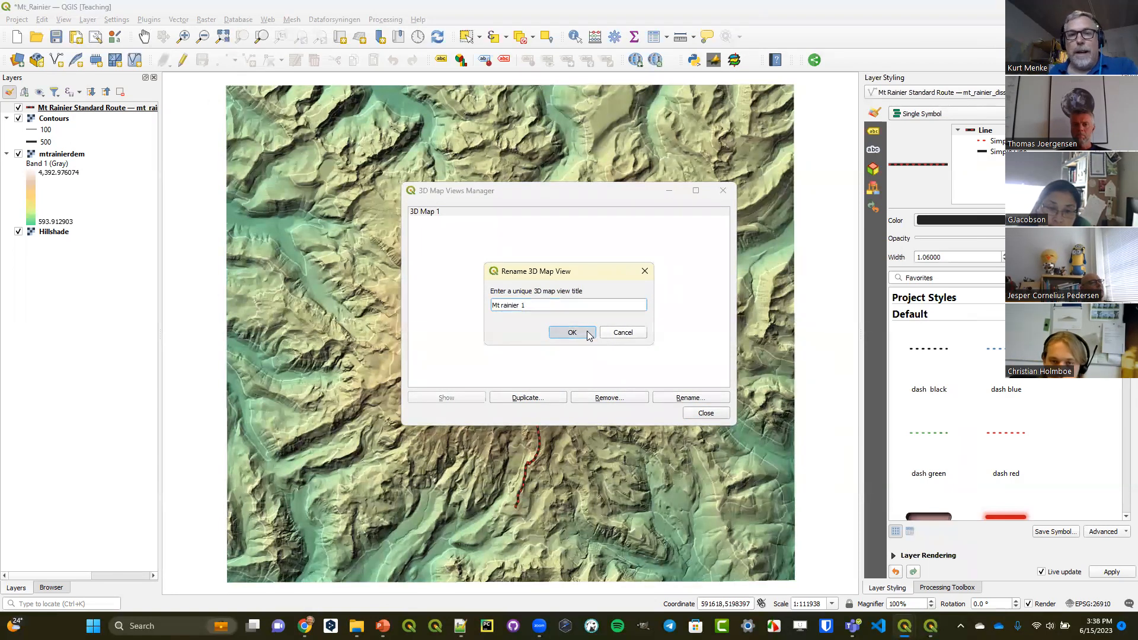
left_click(572, 332)
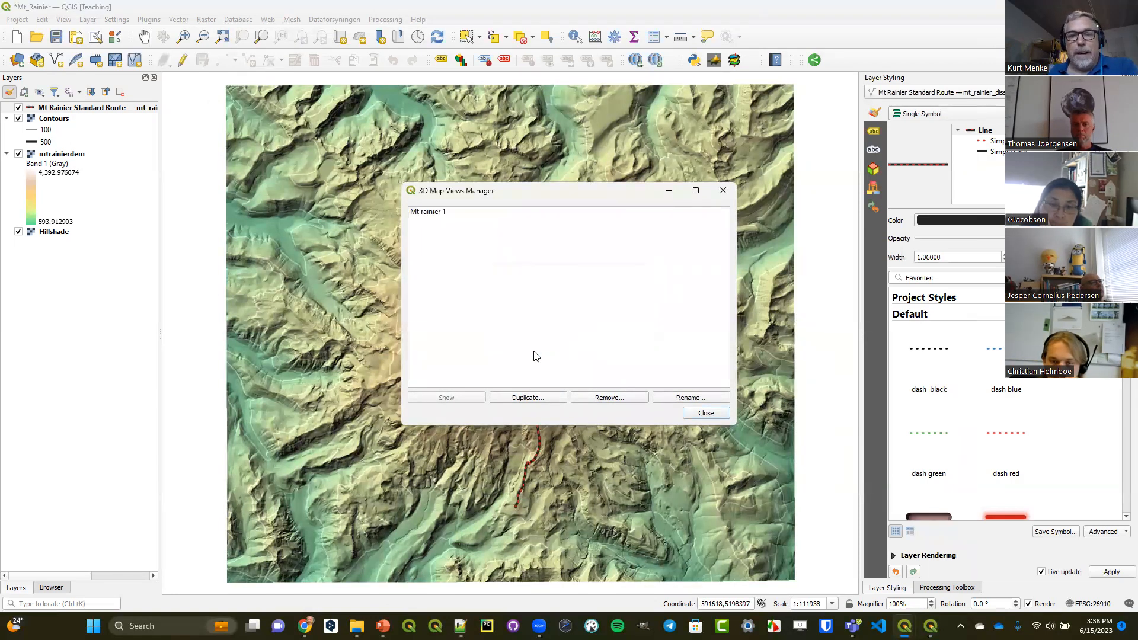
Duplicate the Mt rainier 1 view under the title "Mt rainier 2"
left_click(450, 213)
left_click(527, 398)
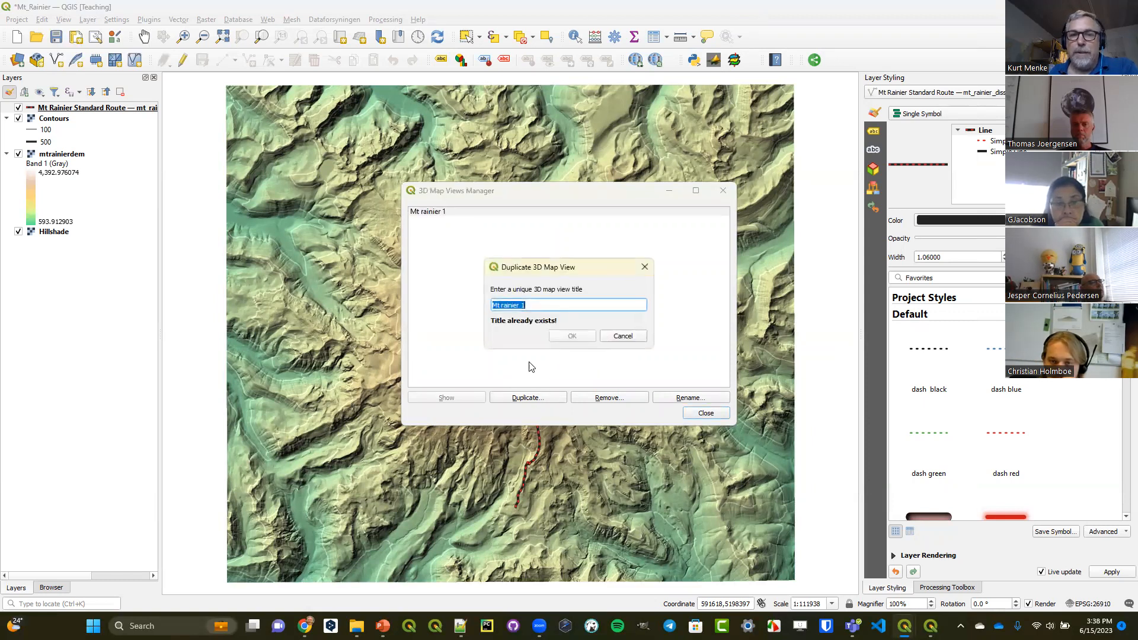
left_click(544, 303)
key("BackSpace")
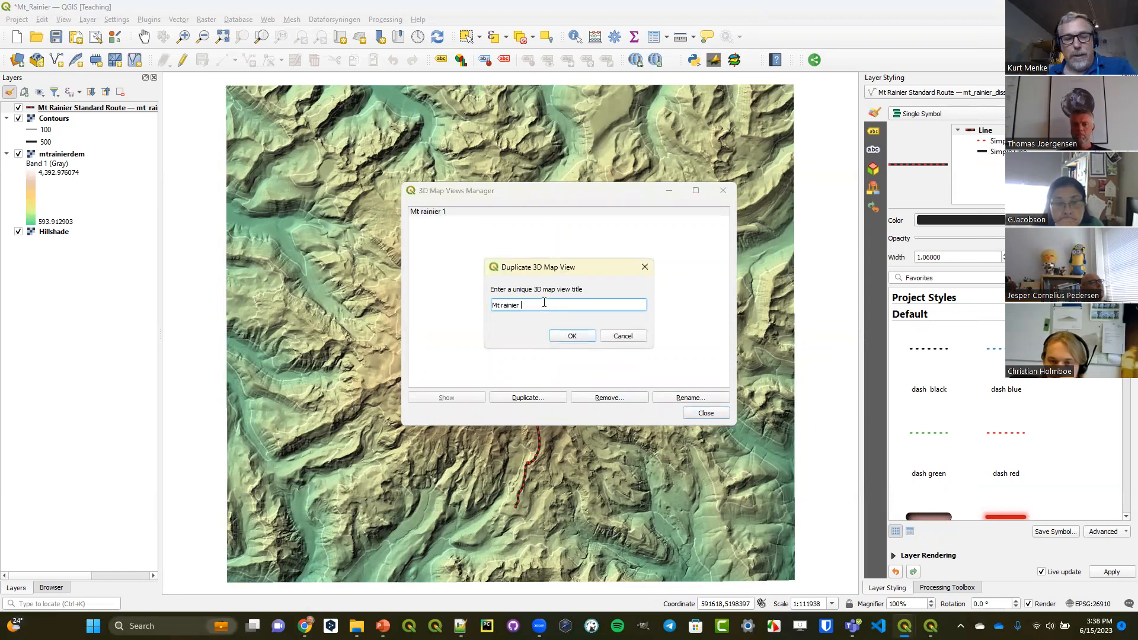
left_click(573, 335)
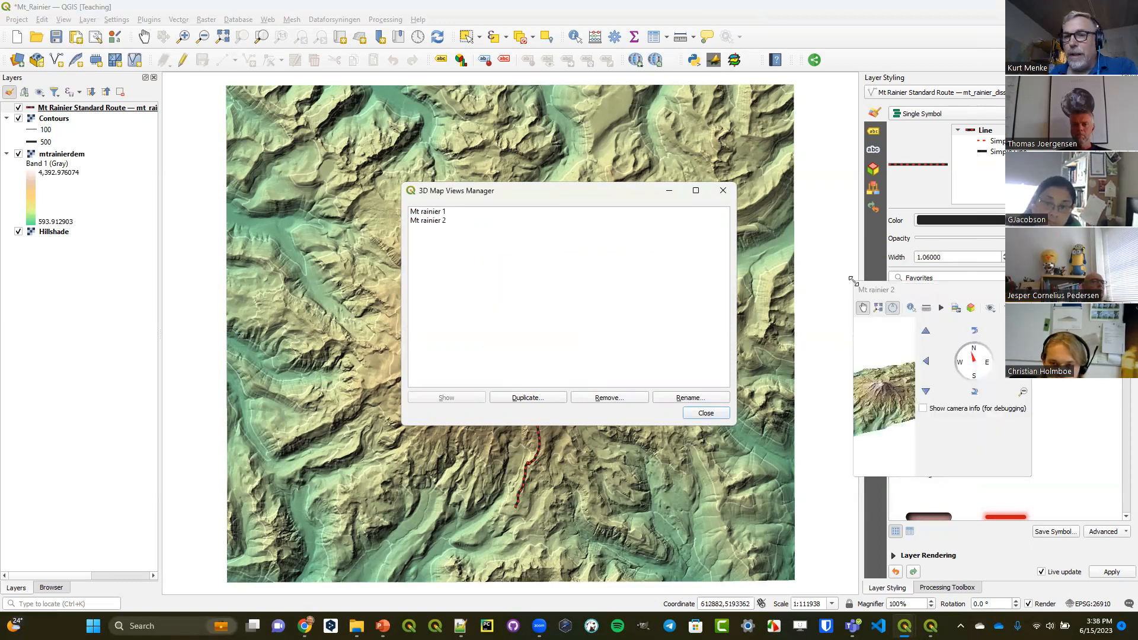
Check the map theme options of the Mt rainier 2 view, and close that view and the 3D Map Views Manager
left_click(990, 310)
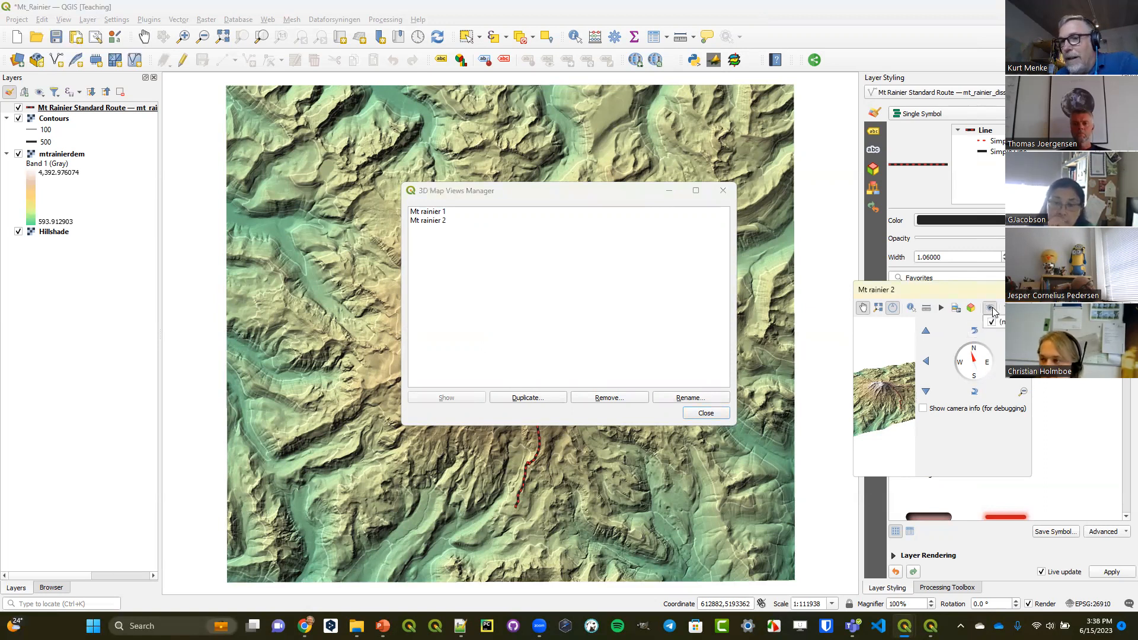
left_click(1000, 293)
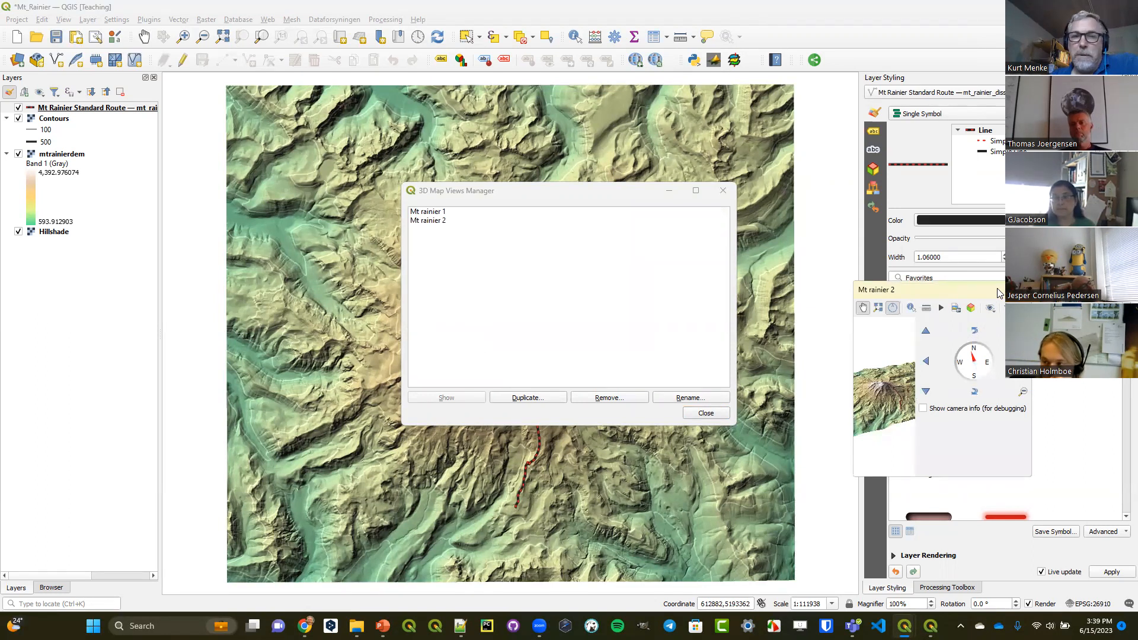
left_click(511, 191)
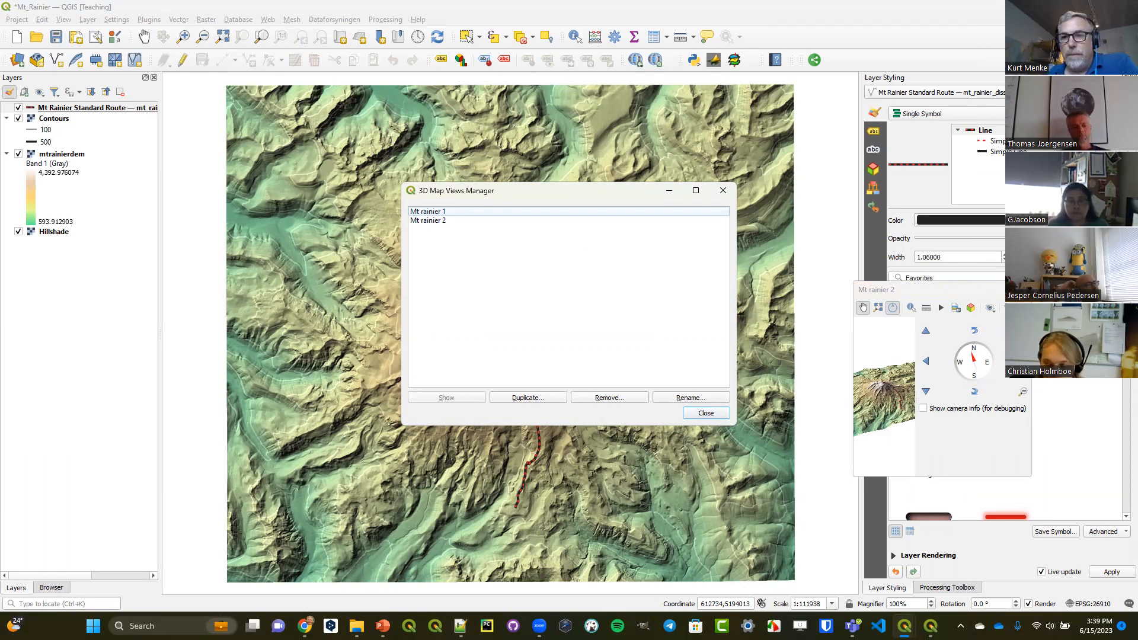
left_click(948, 336)
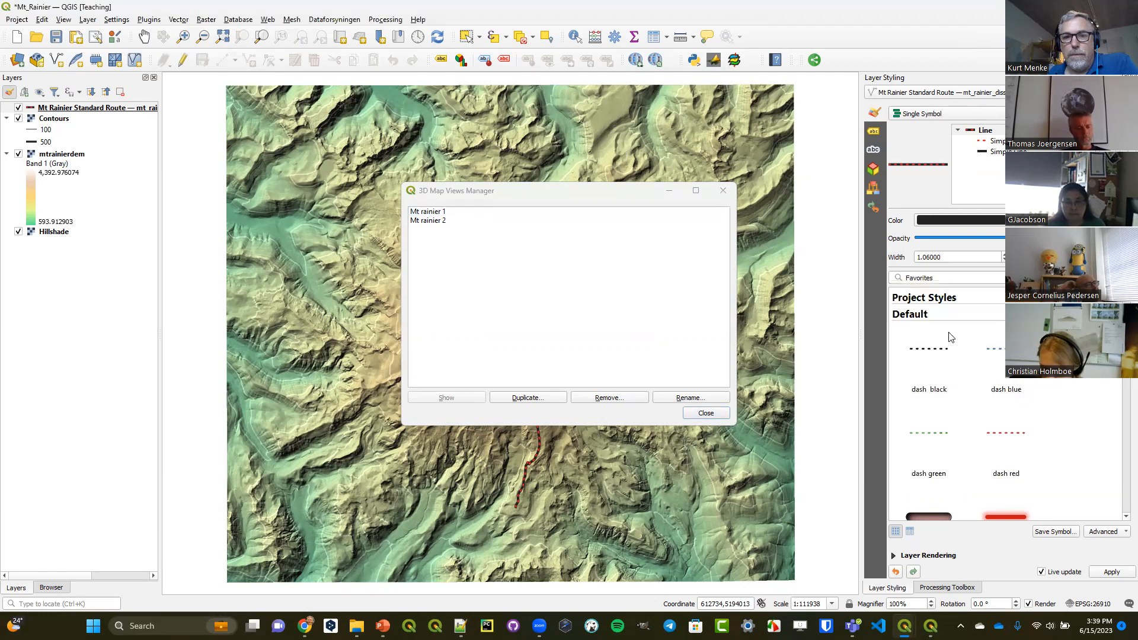
left_click(721, 415)
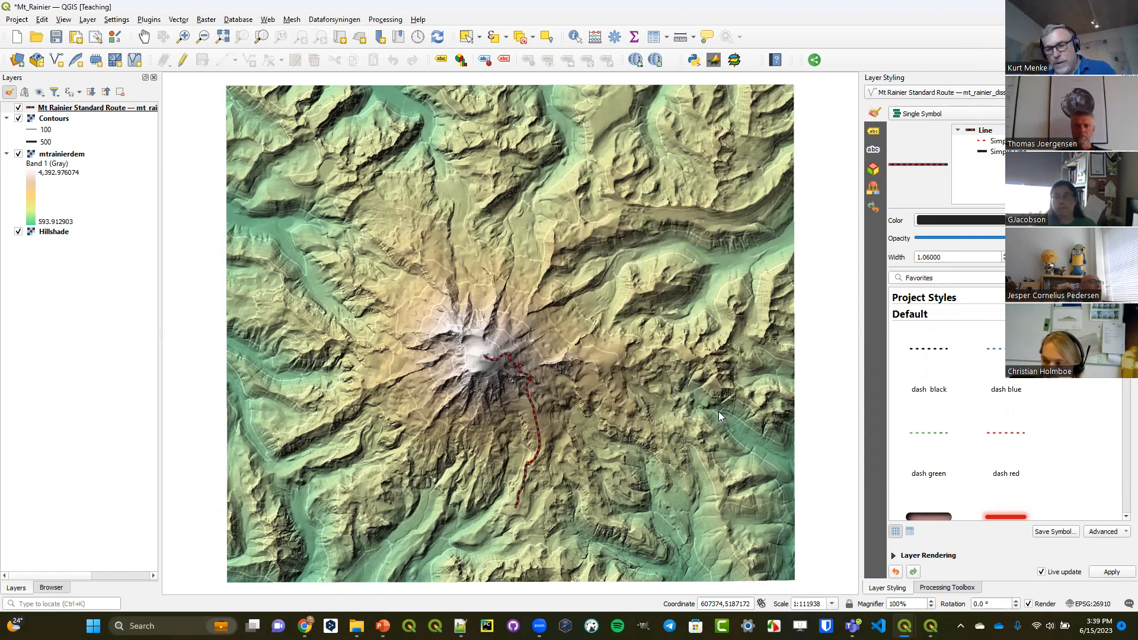
Open the existing Mt Rainier print layout and fit the whole page in view
left_click(17, 20)
mouse_move(105, 256)
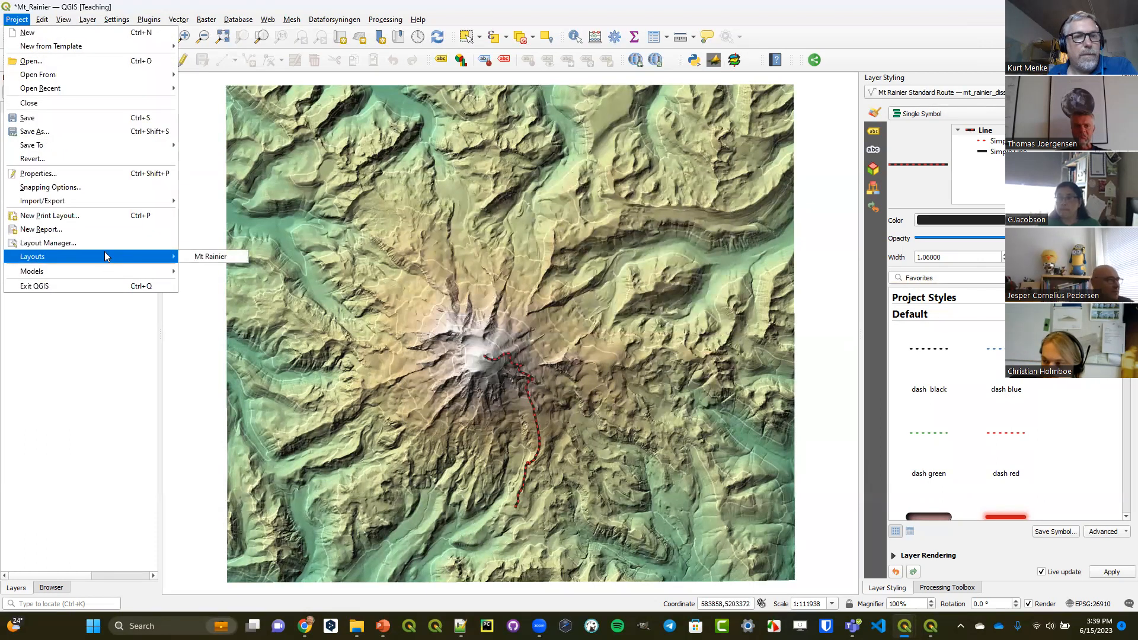
left_click(201, 257)
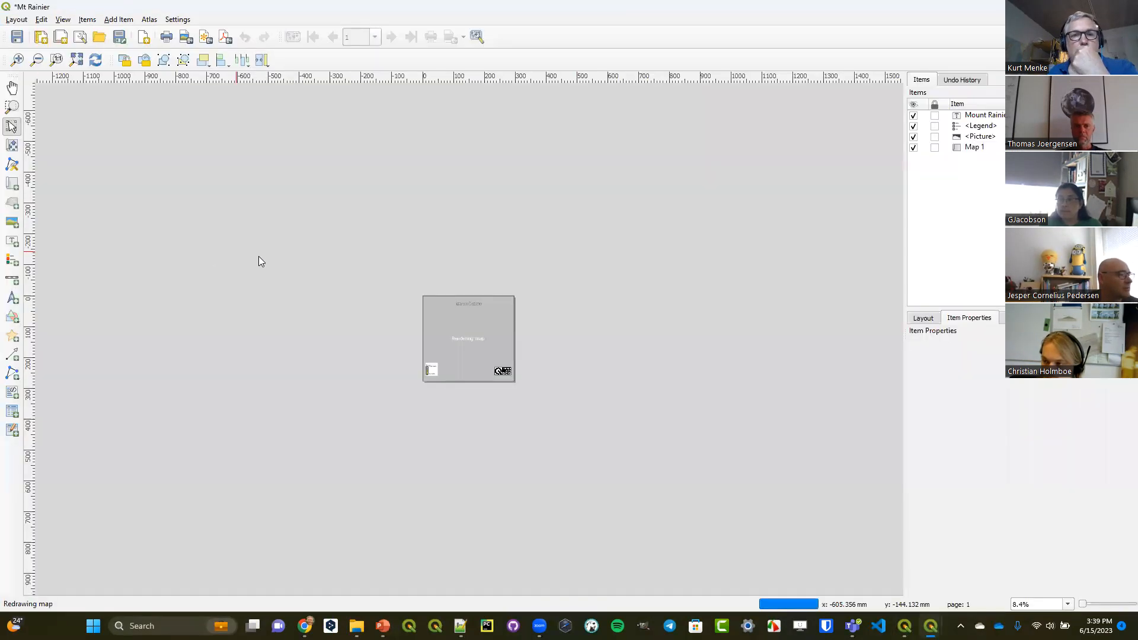
left_click(12, 145)
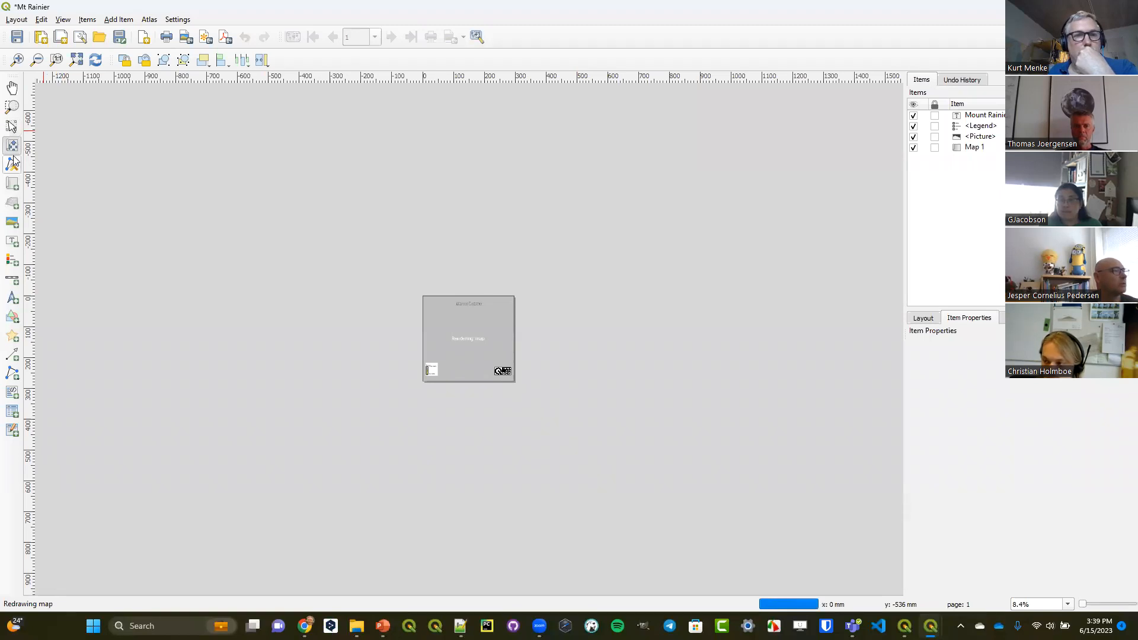
left_click(75, 62)
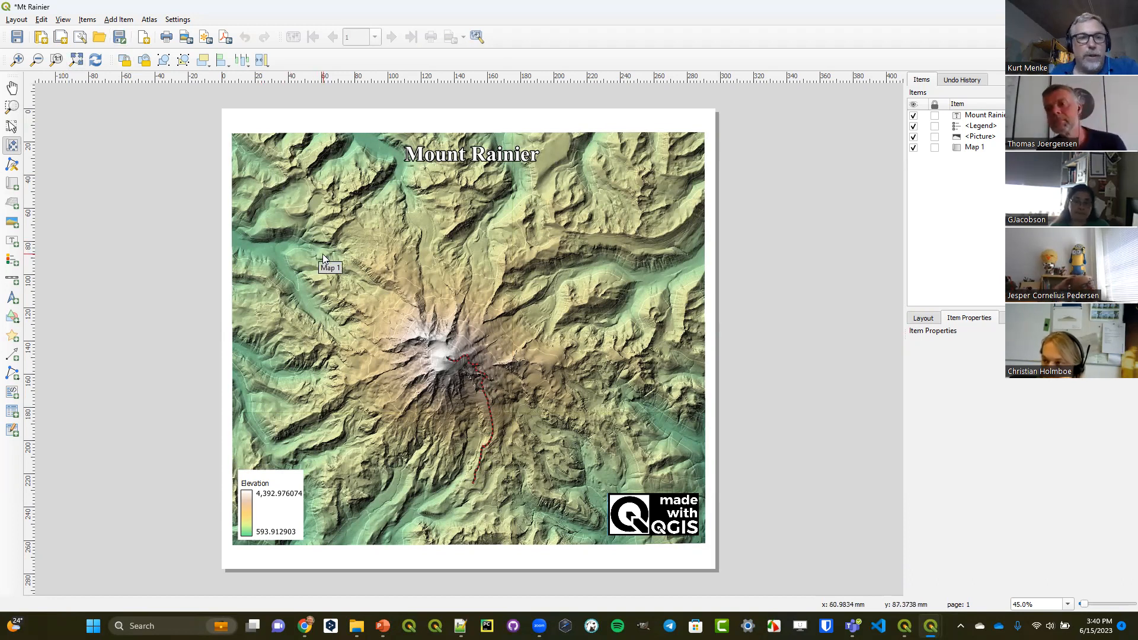
Add a wide rectangular 3D map northeast of the summit on the layout page, taking its scene settings and camera pose from a 3D view
left_click(13, 203)
left_click_drag(499, 219, 693, 312)
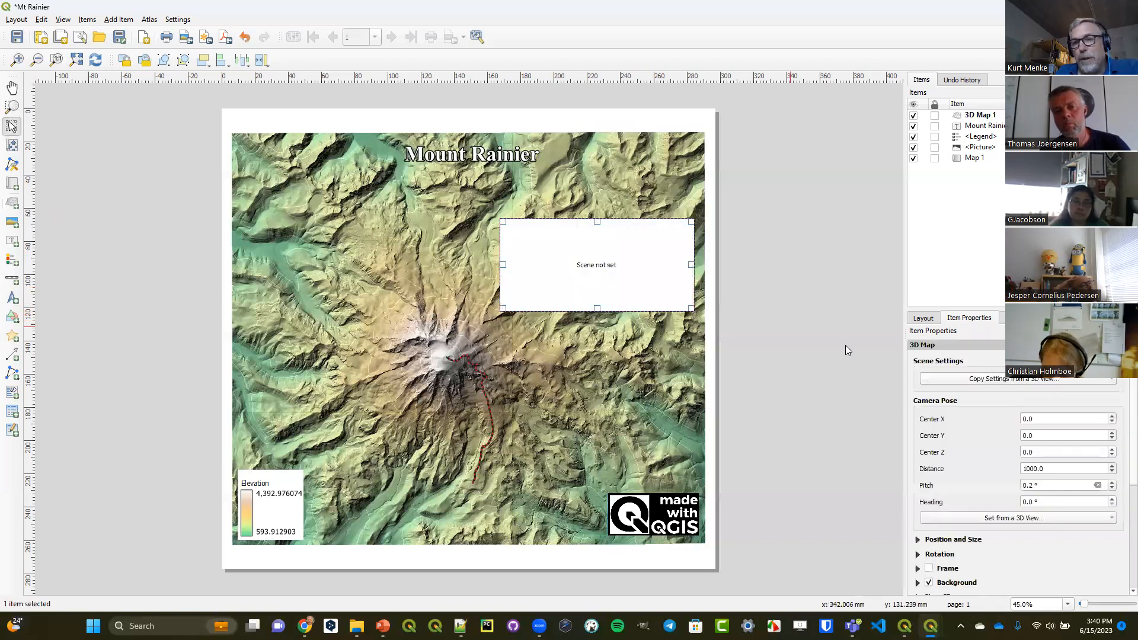
left_click(973, 383)
left_click(973, 392)
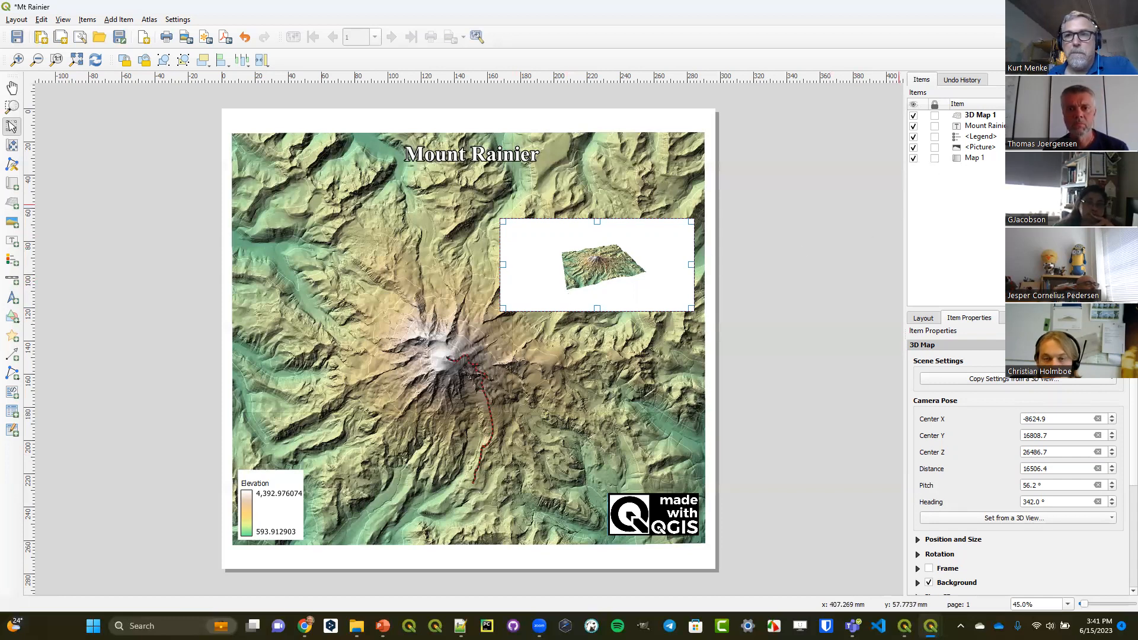
Leave the layout and switch to the DataVisualizationwithQGIS_supporting_materials presentation in PowerPoint
key("alt+Tab")
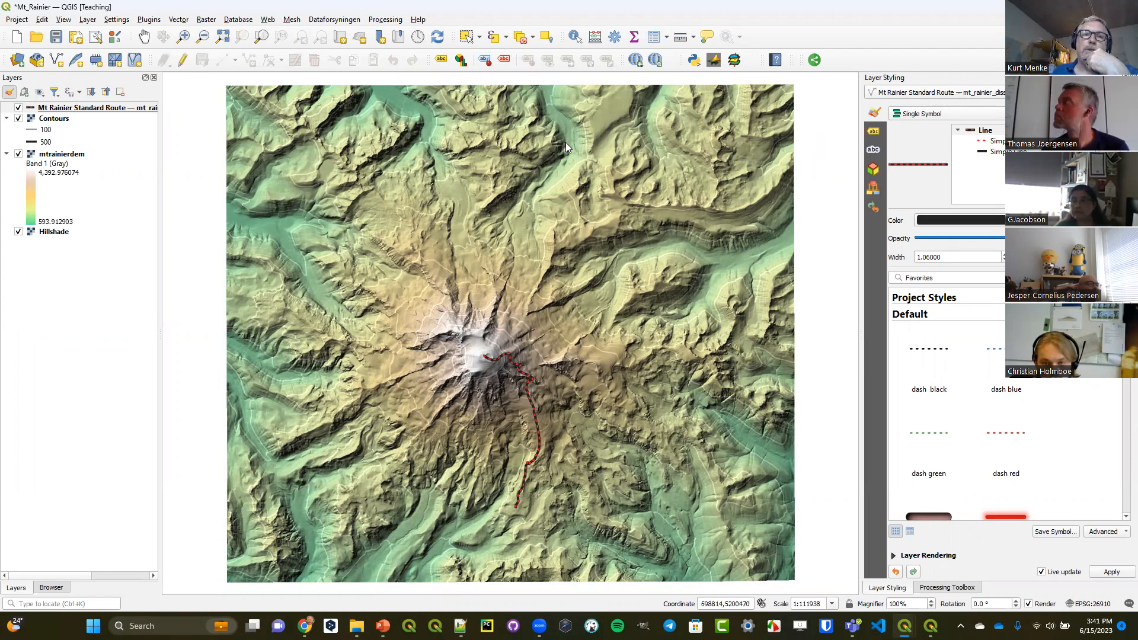
mouse_move(382, 626)
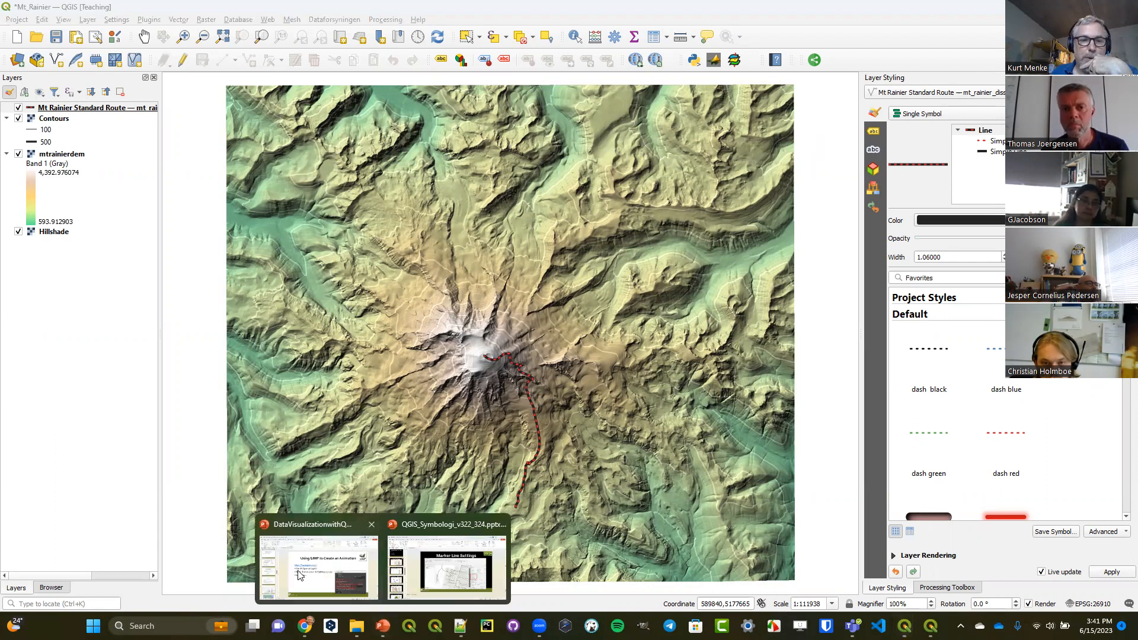
left_click(290, 548)
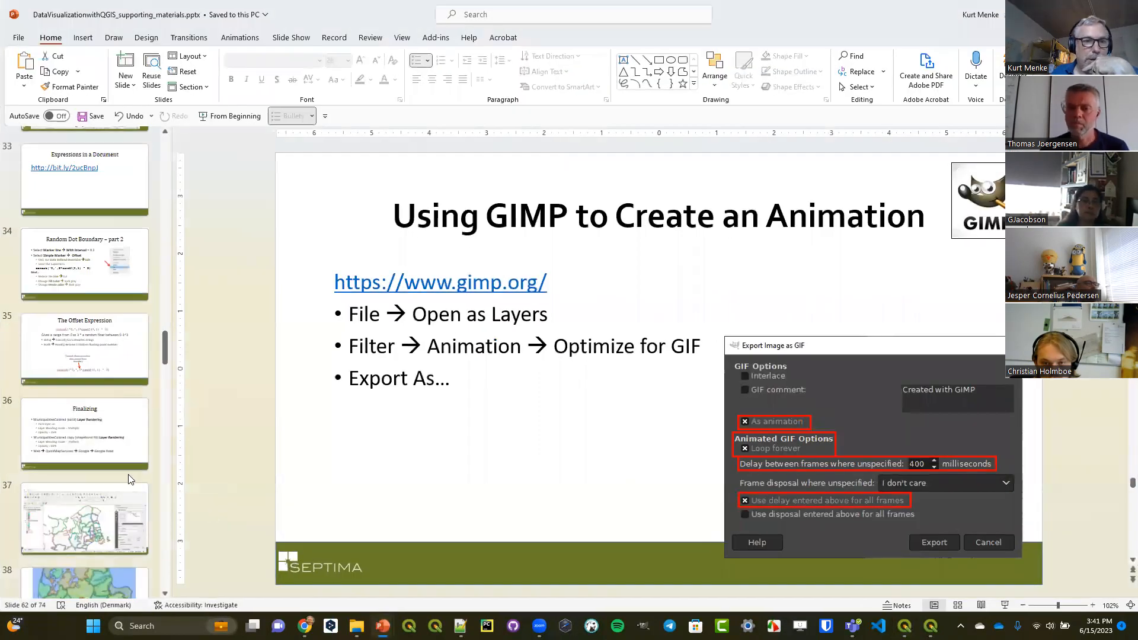
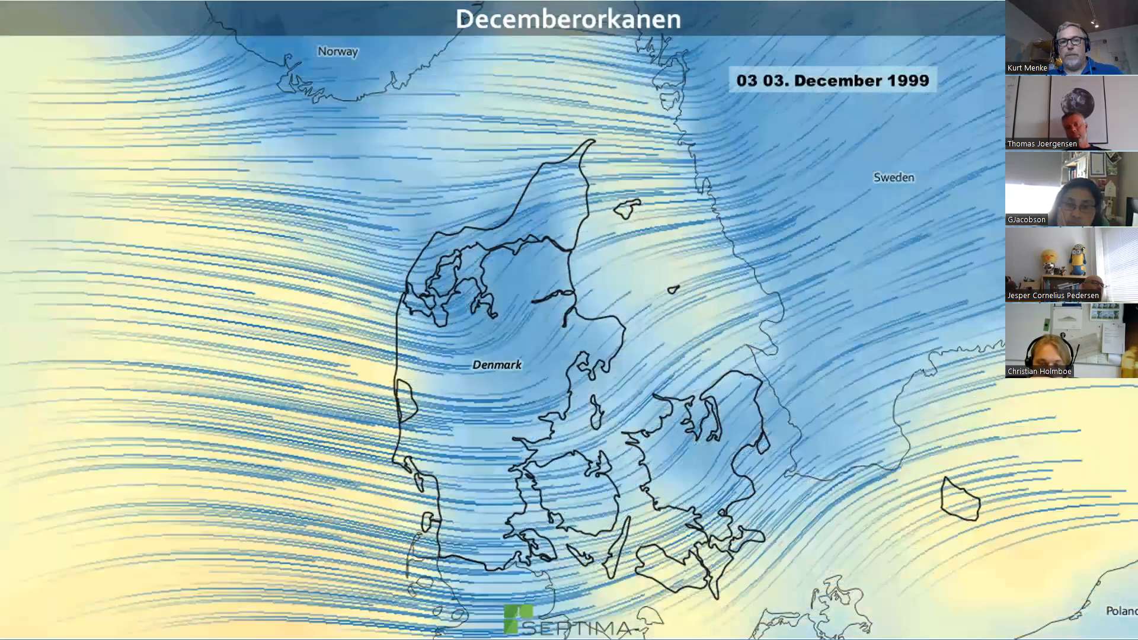
End the slide show on the Decemberorkanen animation and switch to the Mesh project in QGIS
key("Escape")
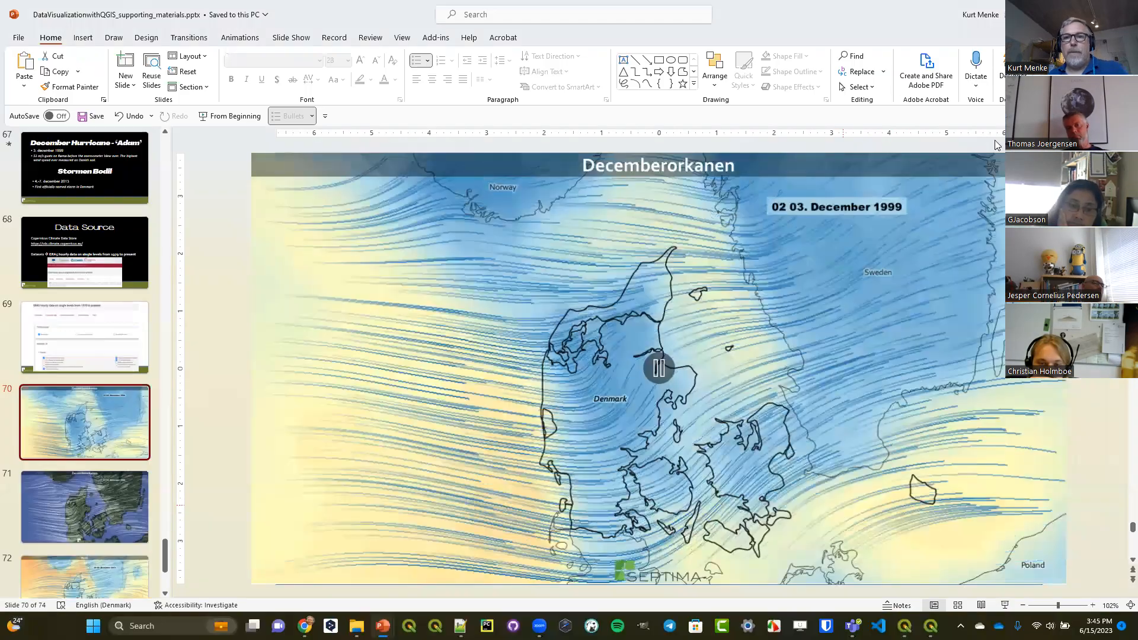
mouse_move(905, 626)
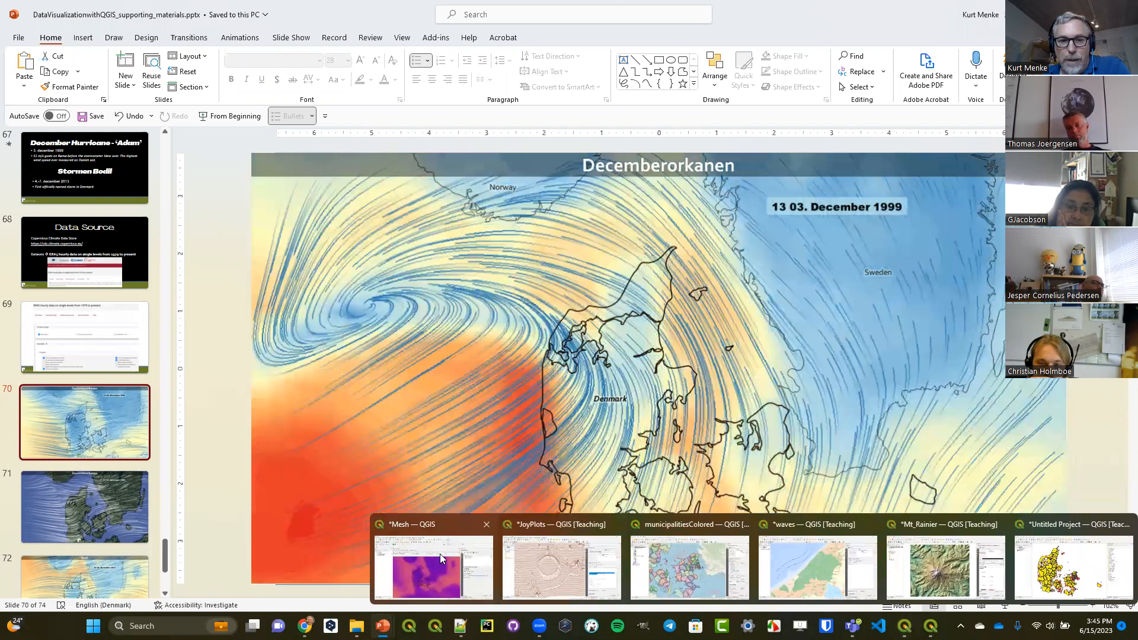
left_click(440, 554)
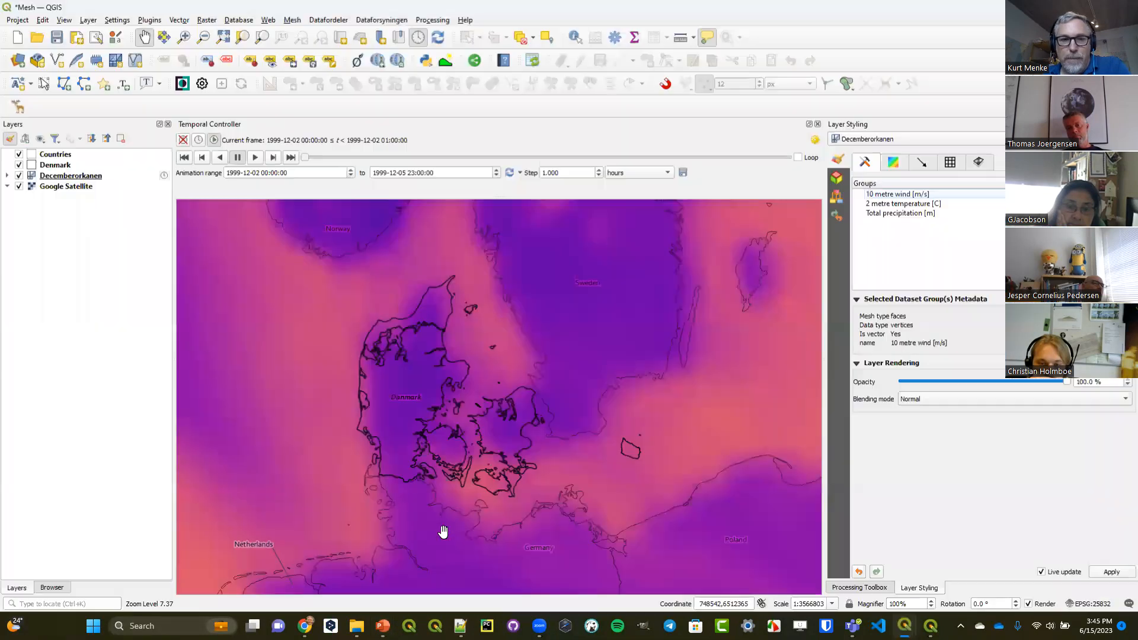
Inspect the Denmark and Decemberorkanen layers, and locate the source file Decemberorkanen.grib in the Mesh data folder
left_click(60, 167)
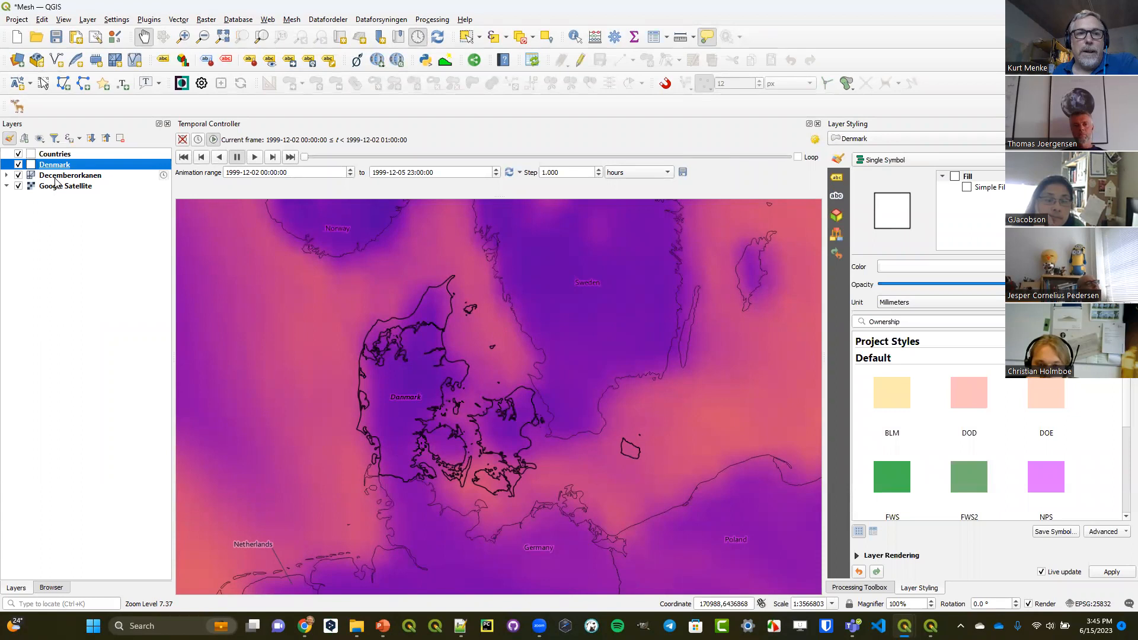
left_click(50, 176)
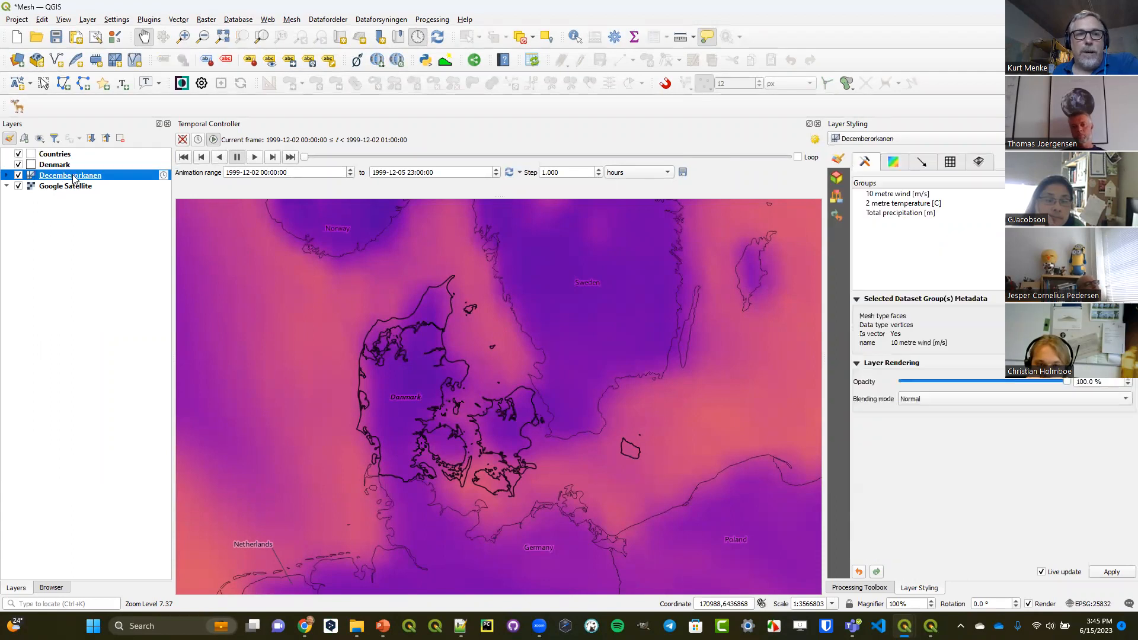
left_click(52, 587)
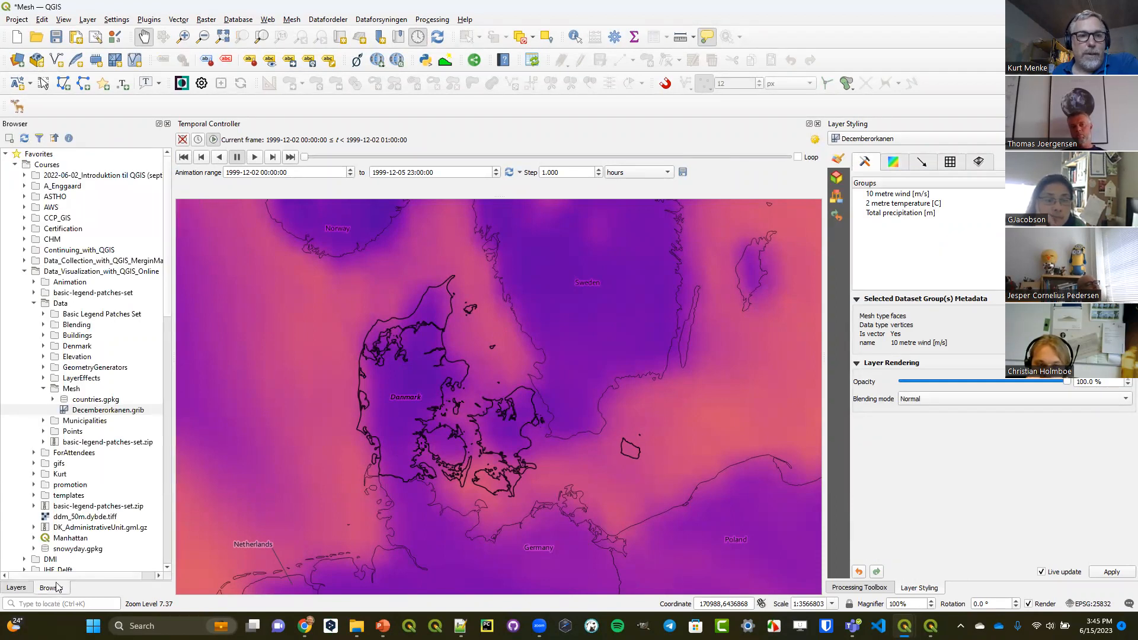
left_click(88, 411)
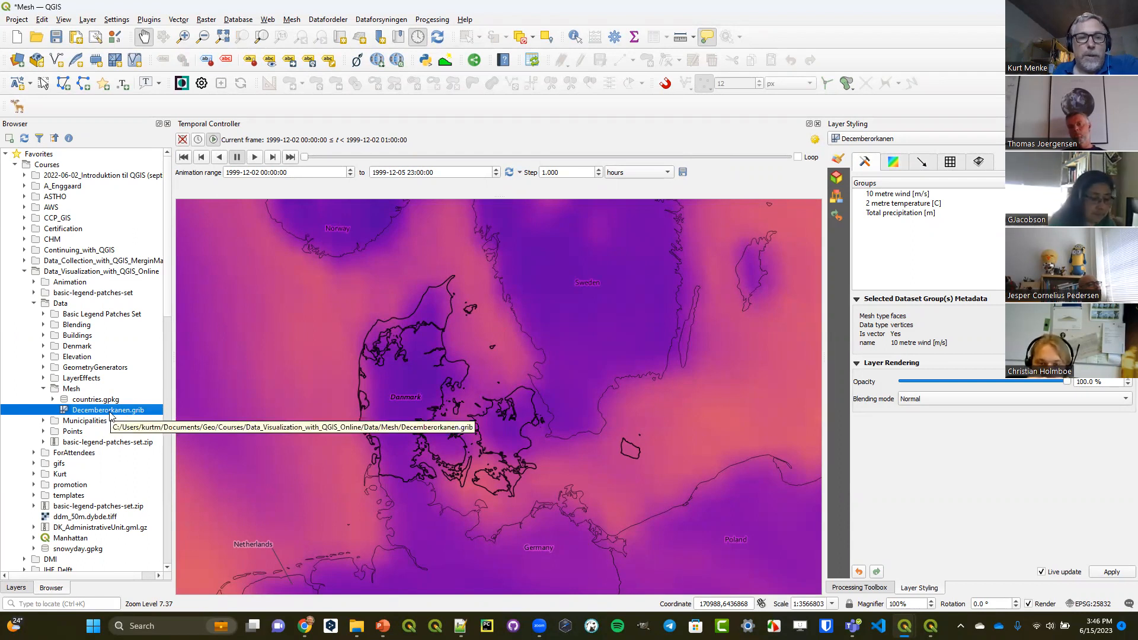
Return to the project's layer list and open the Decemberorkanen layer's properties to examine its temporal settings
left_click(16, 588)
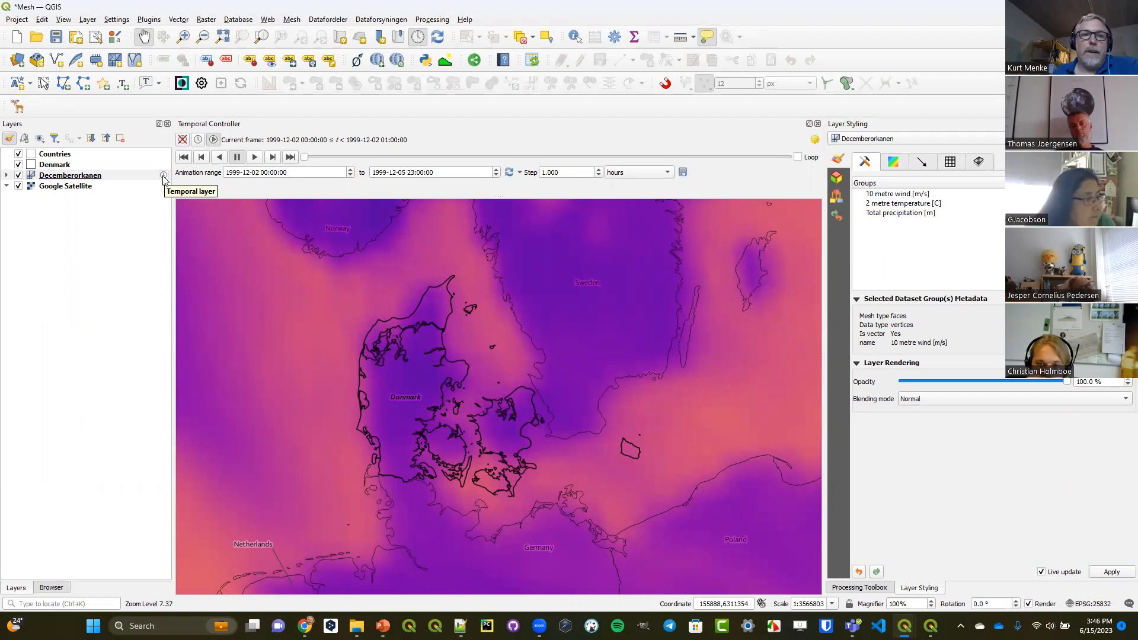
right_click(104, 178)
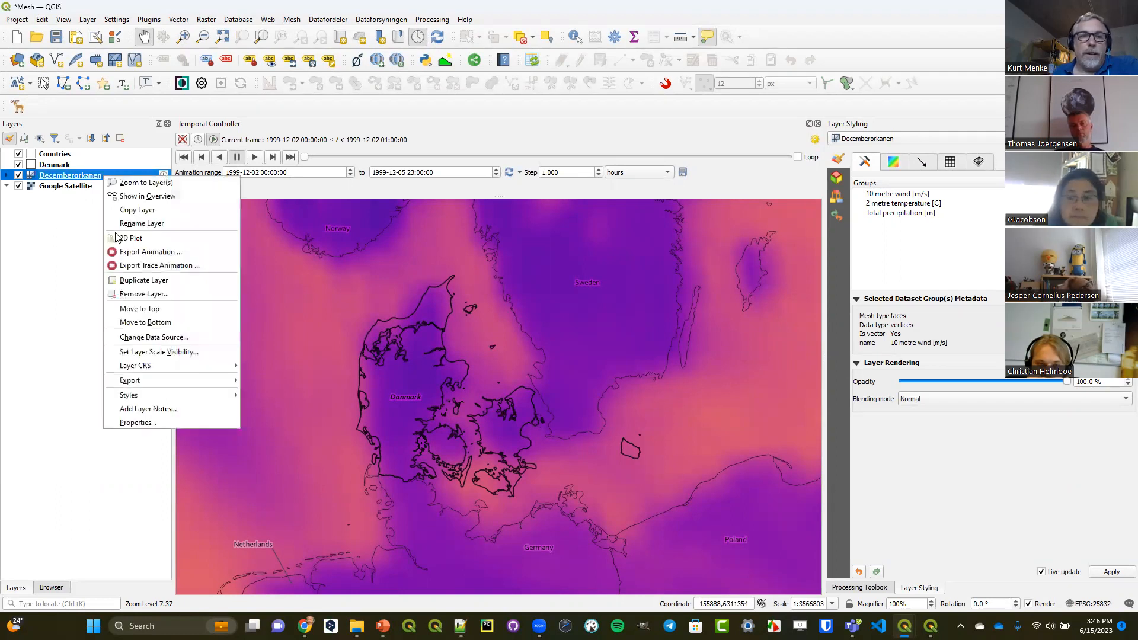
left_click(146, 424)
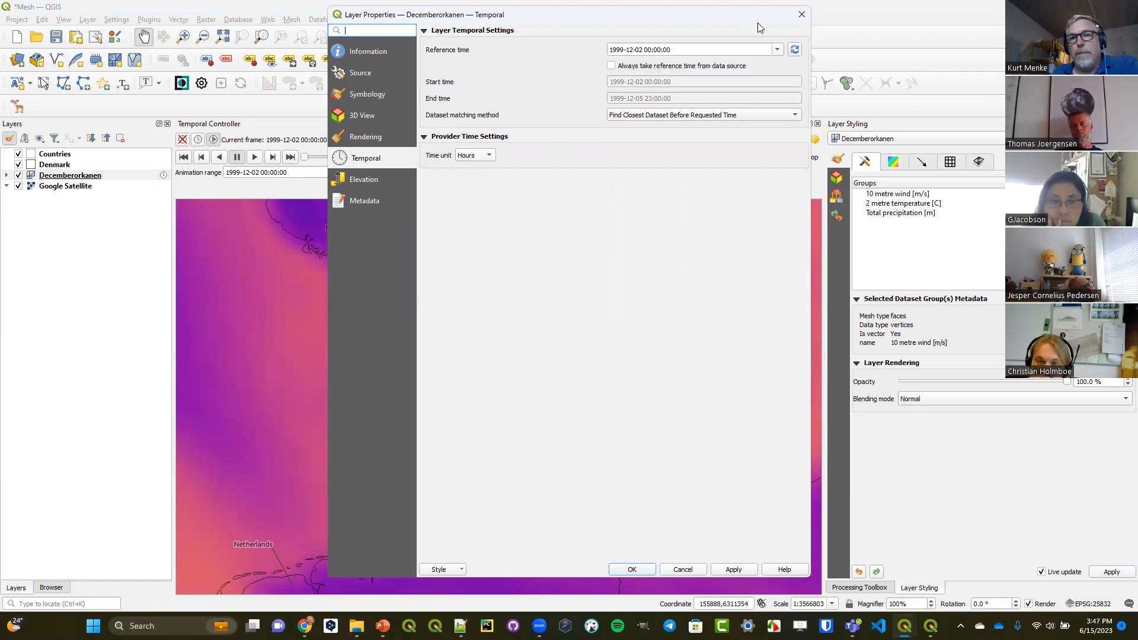
Close the layer properties and preview the 2 metre temperature and Total precipitation contours, ending on 10 metre wind
left_click(801, 14)
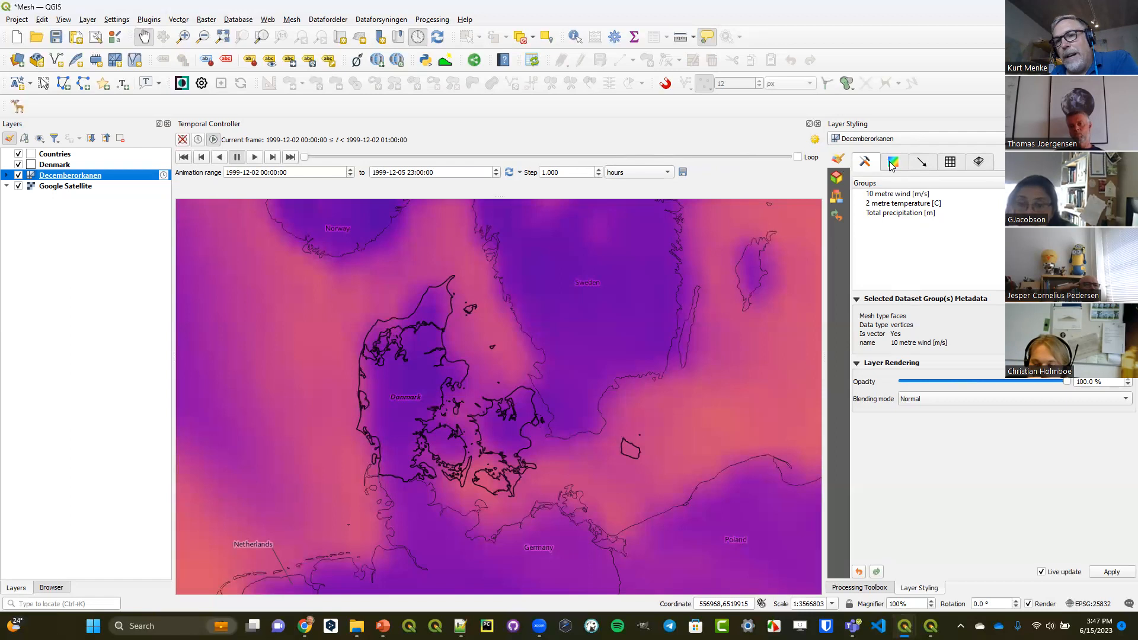
left_click(879, 197)
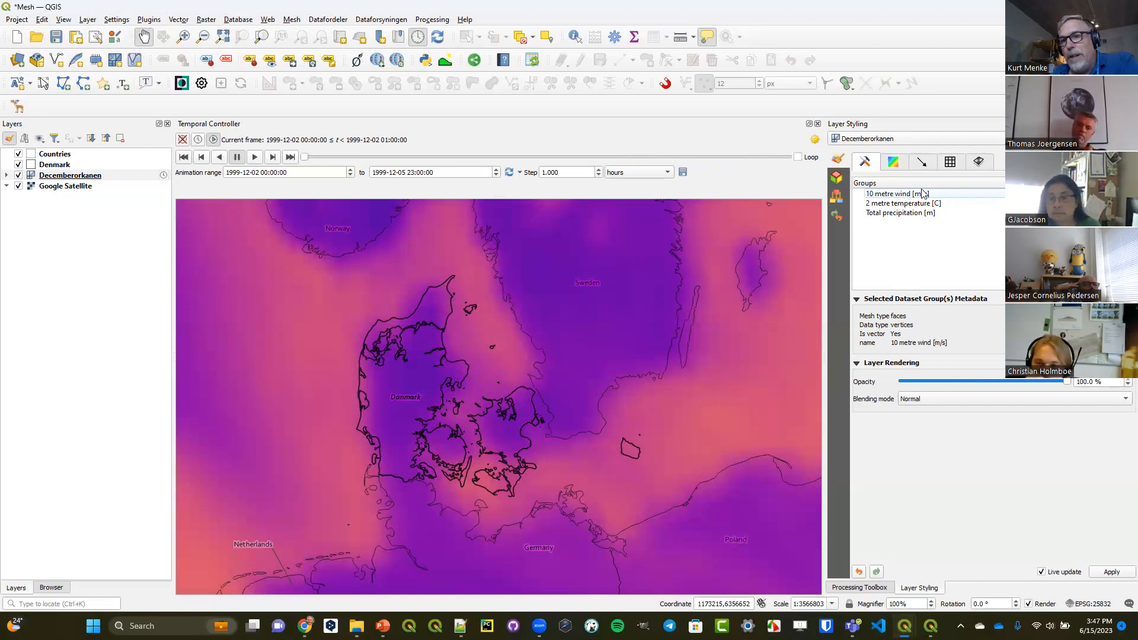
left_click(903, 203)
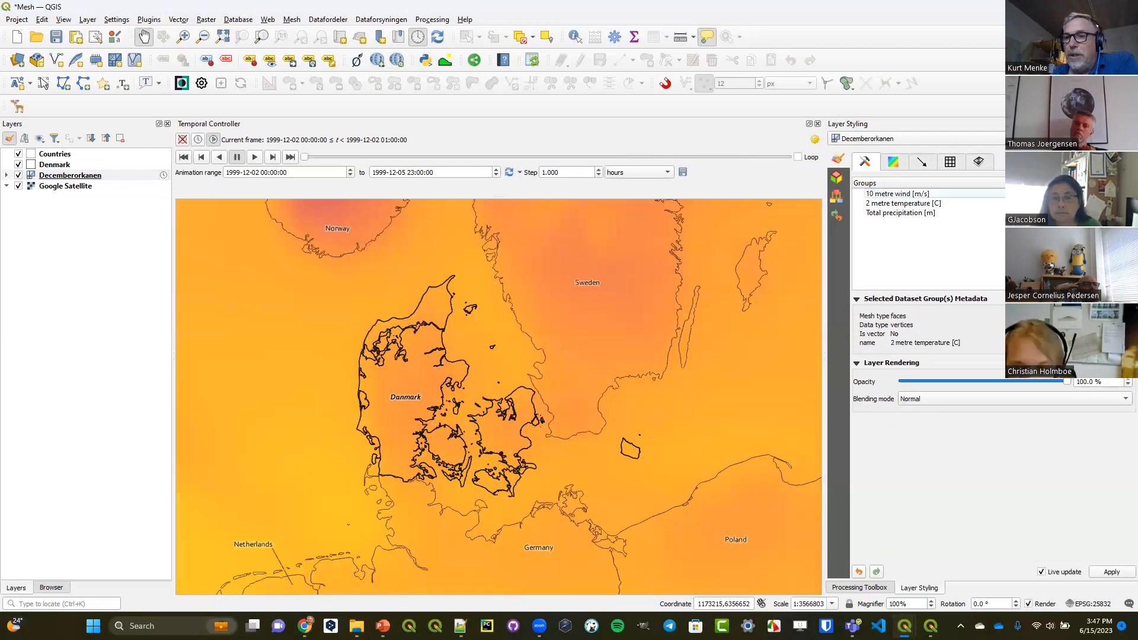
left_click(901, 213)
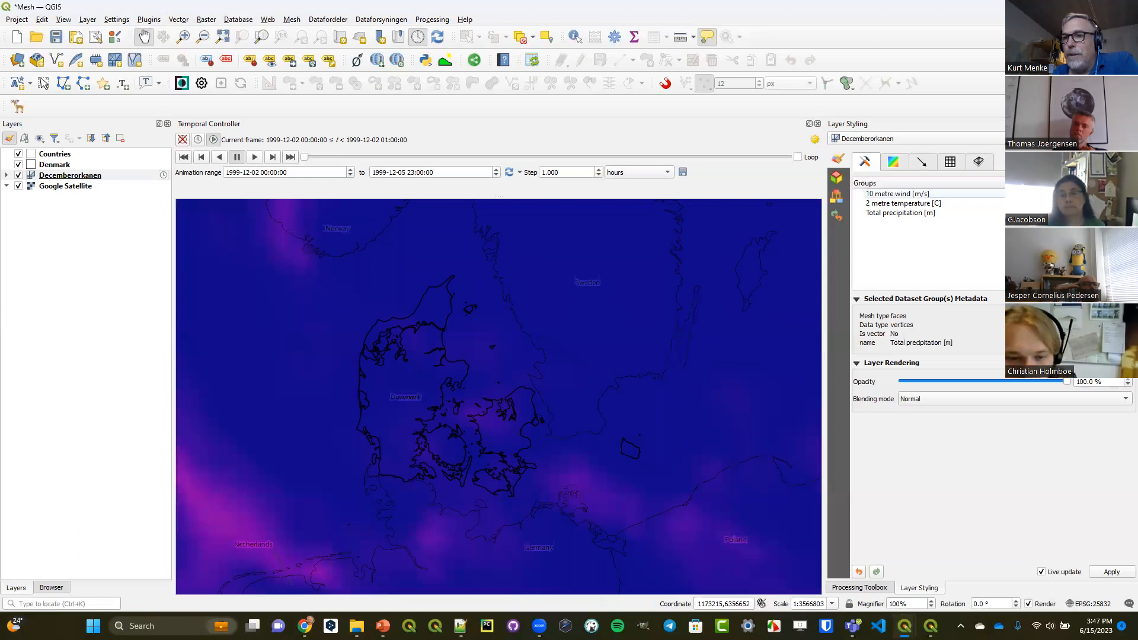
left_click(902, 203)
left_click(898, 194)
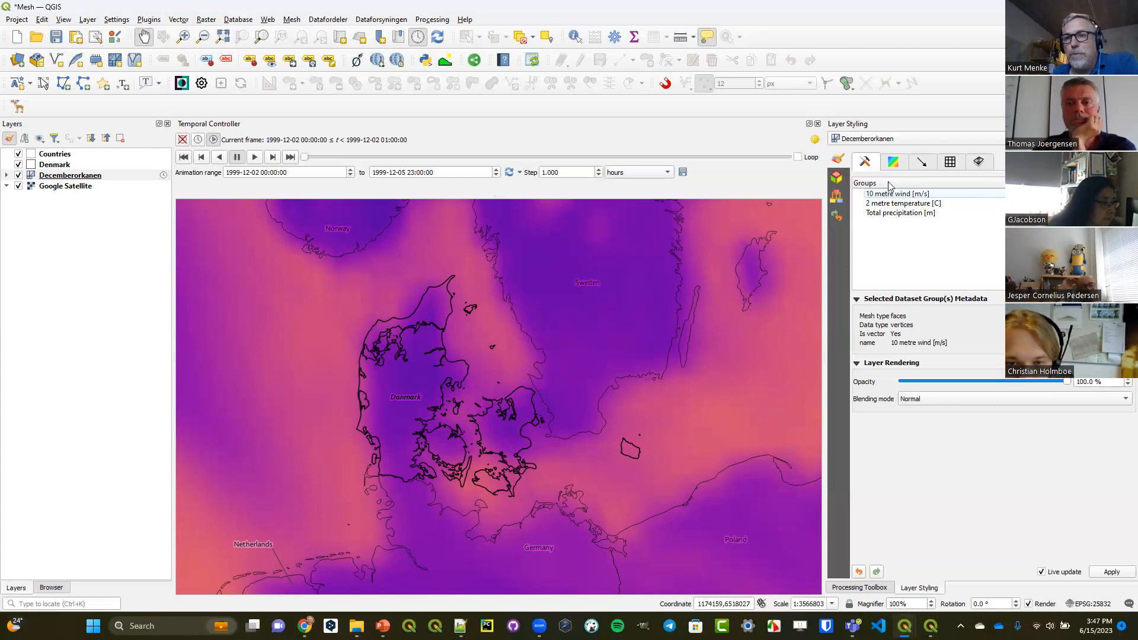
Style the 10 metre wind contours with the inverted RdYlBu color ramp and a maximum value of 20
left_click(893, 162)
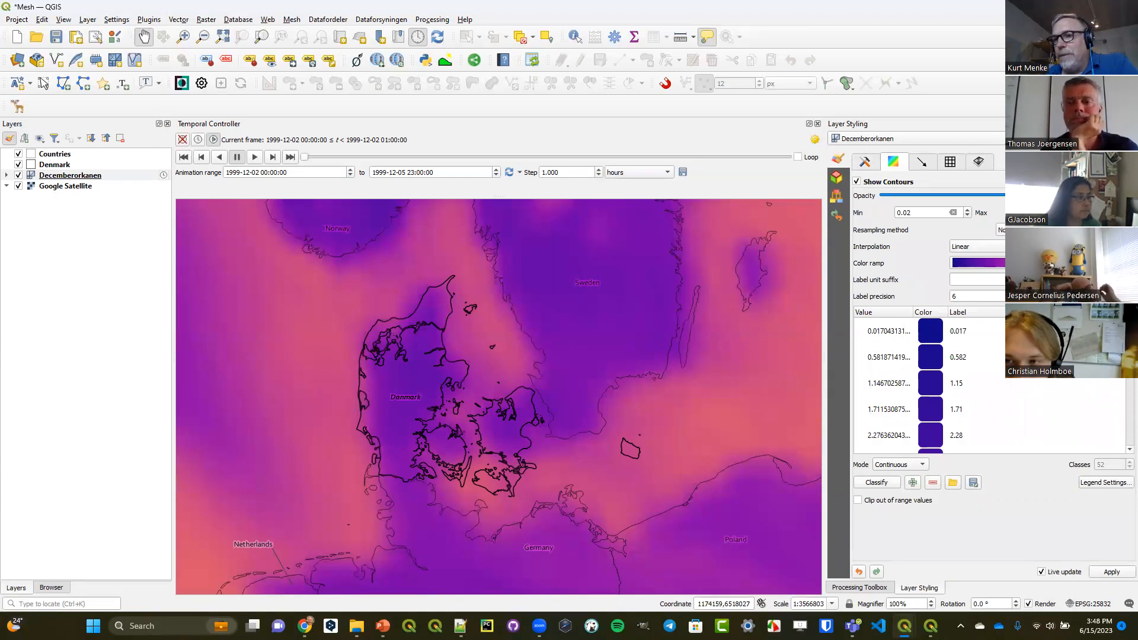
left_click(1122, 262)
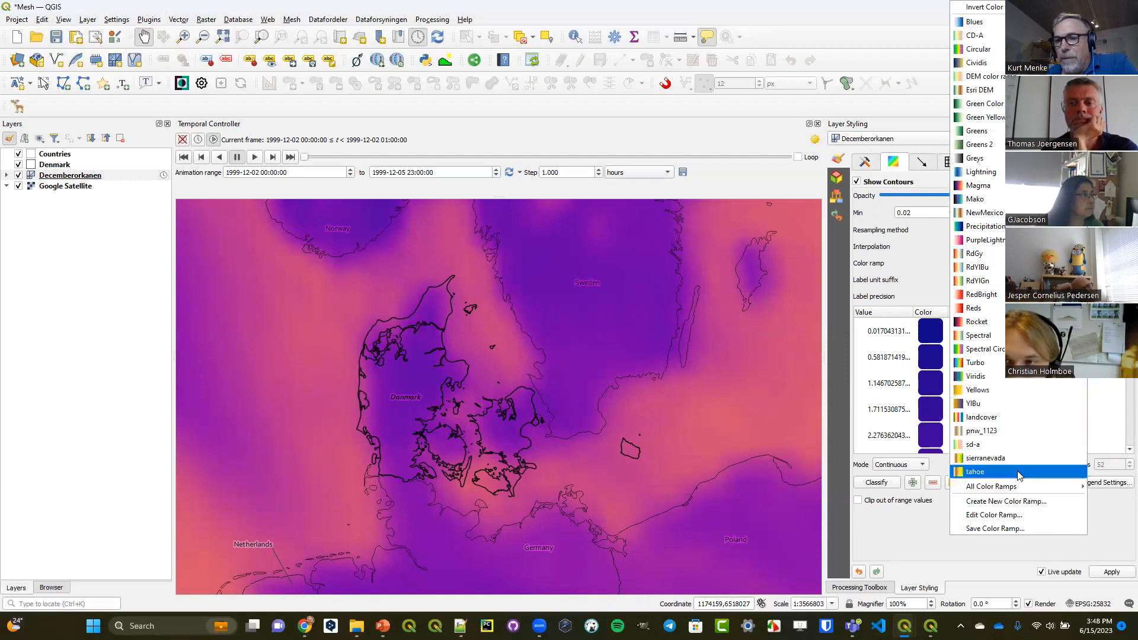
mouse_move(1006, 487)
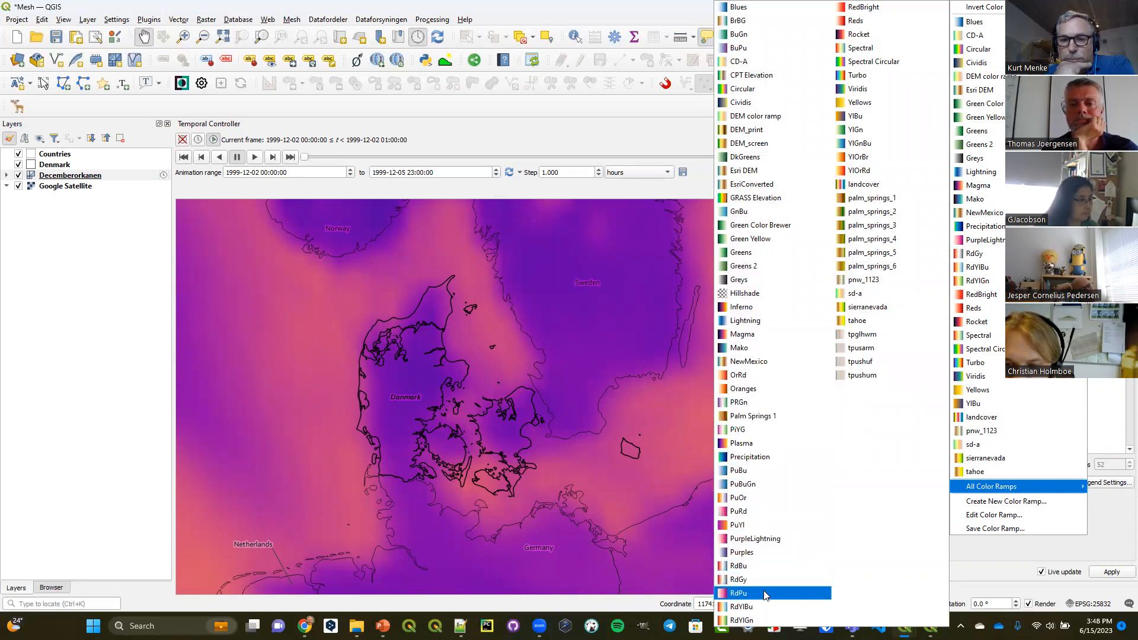
left_click(762, 606)
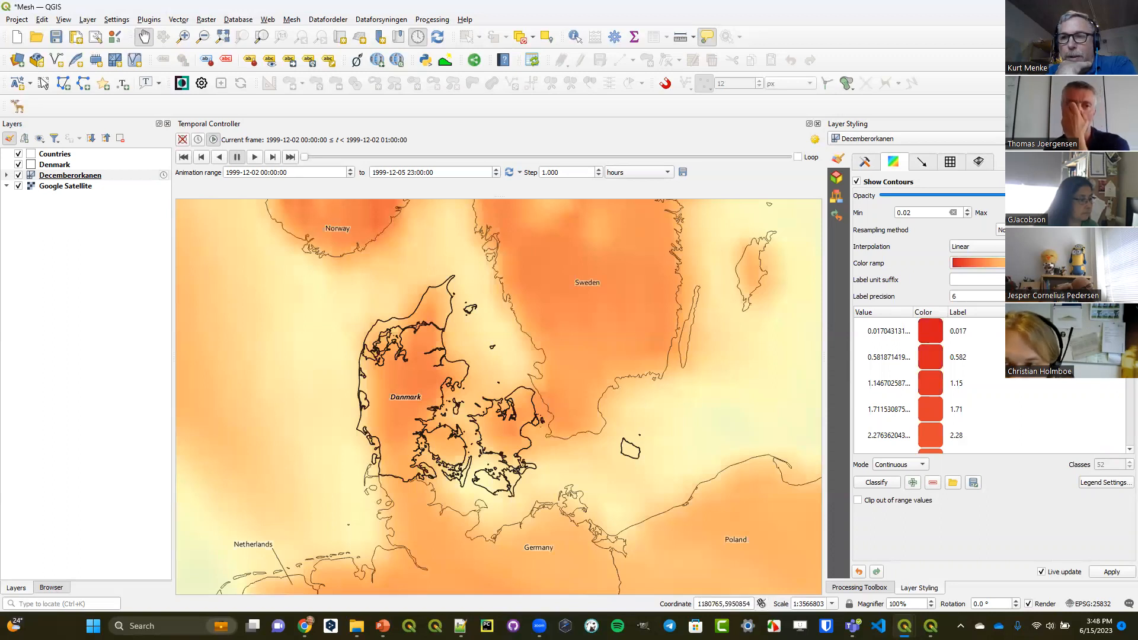
left_click(978, 262)
left_click(1004, 14)
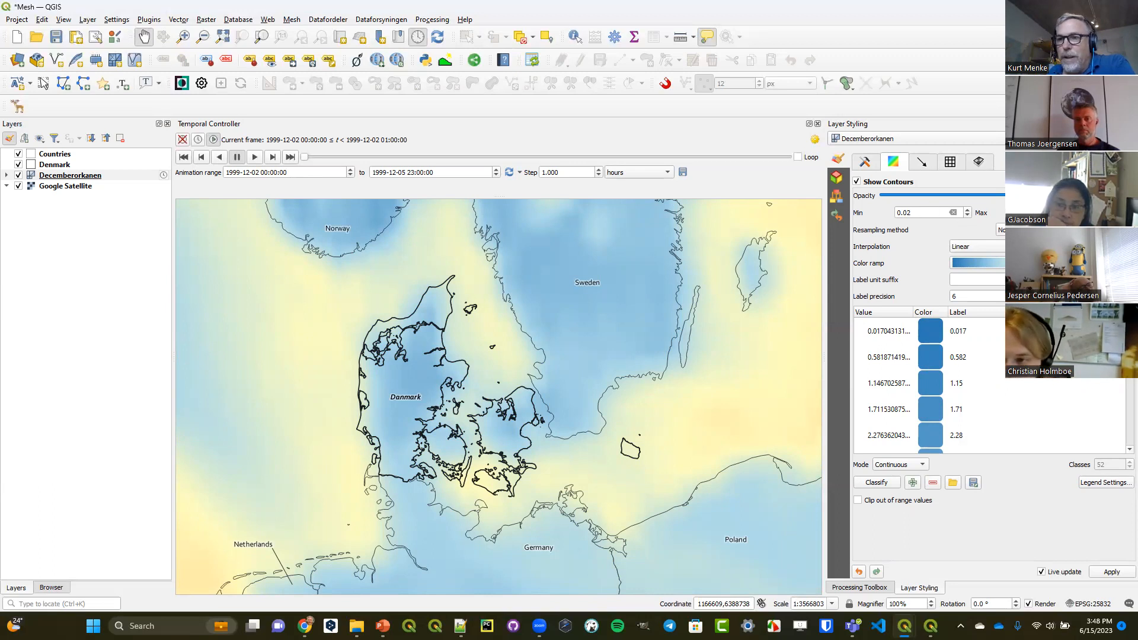
type("0")
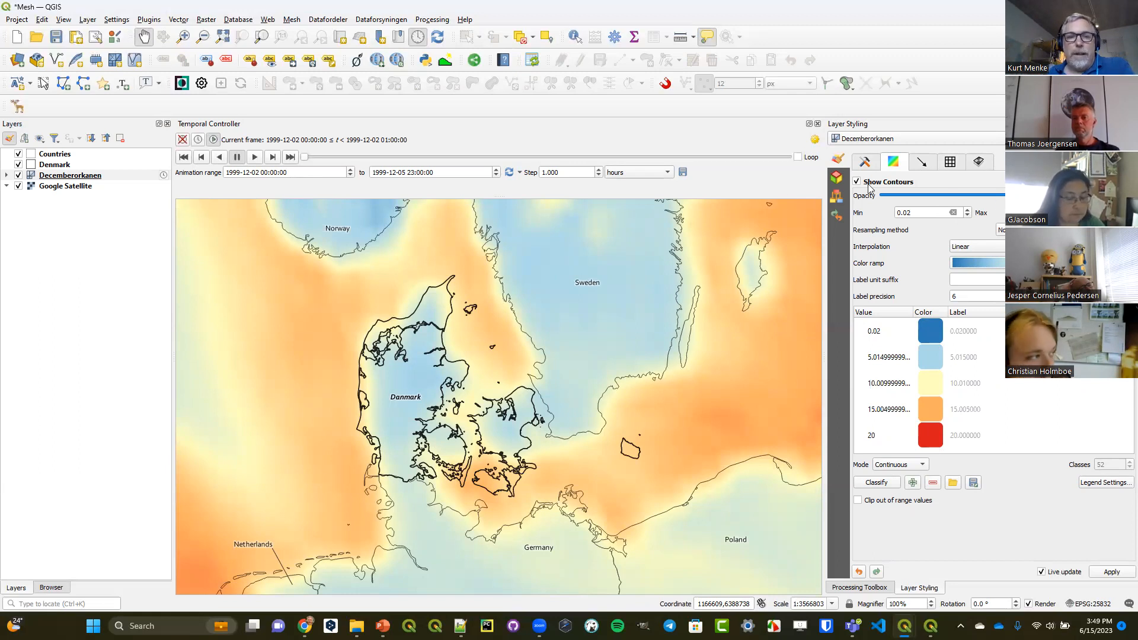
left_click_drag(304, 157, 521, 173)
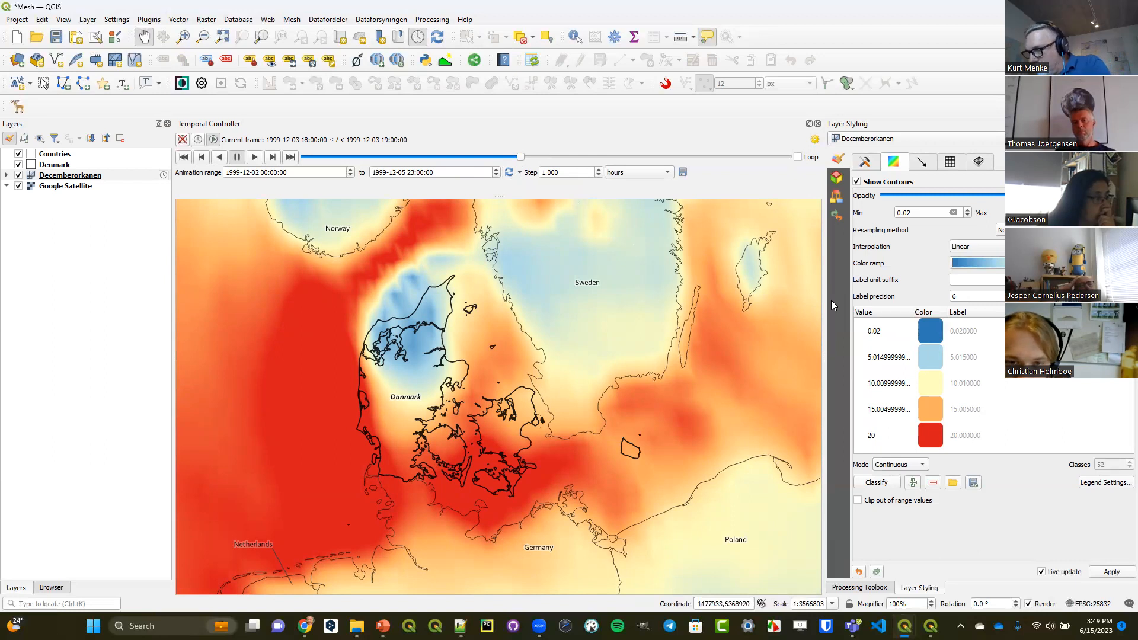
left_click(866, 163)
left_click(1126, 194)
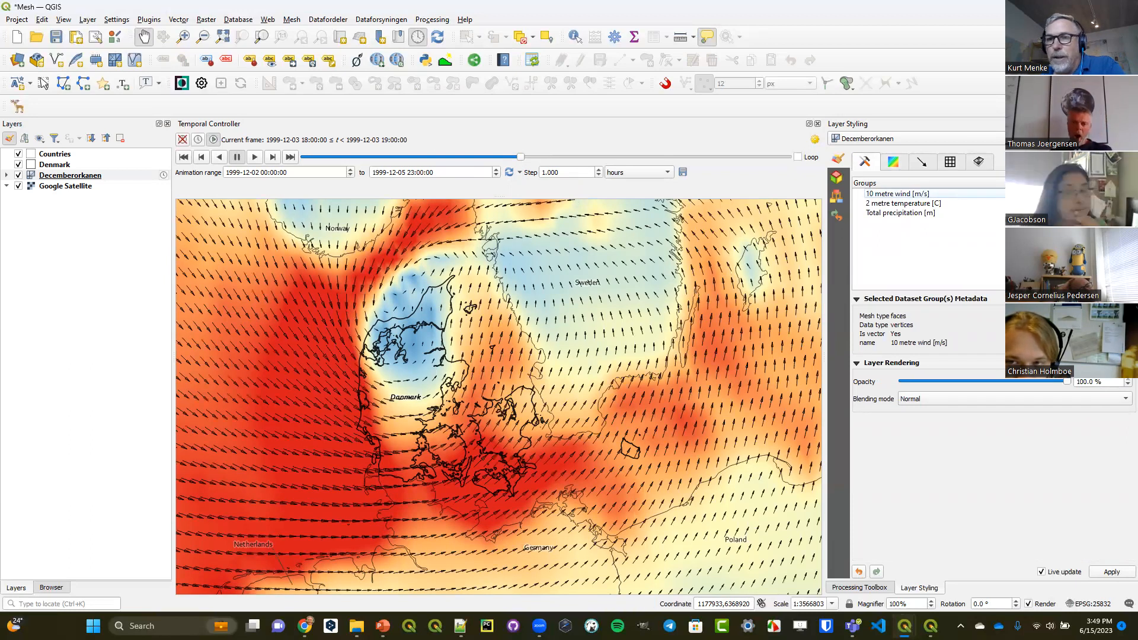
Change the color of the wind vector arrows to blue
left_click(924, 163)
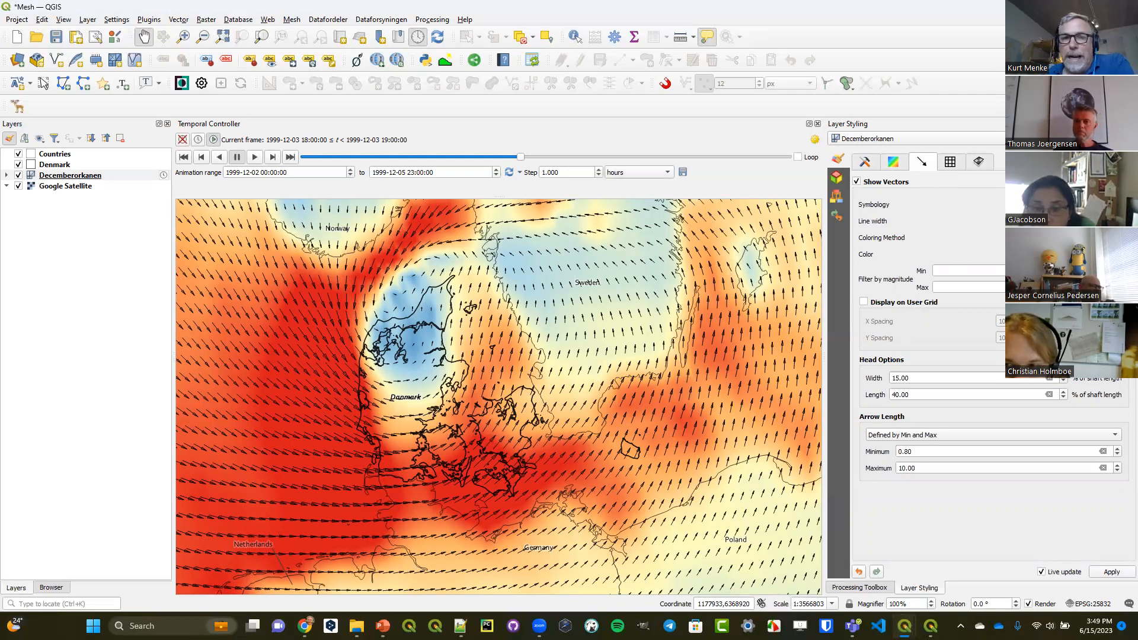
left_click(1124, 255)
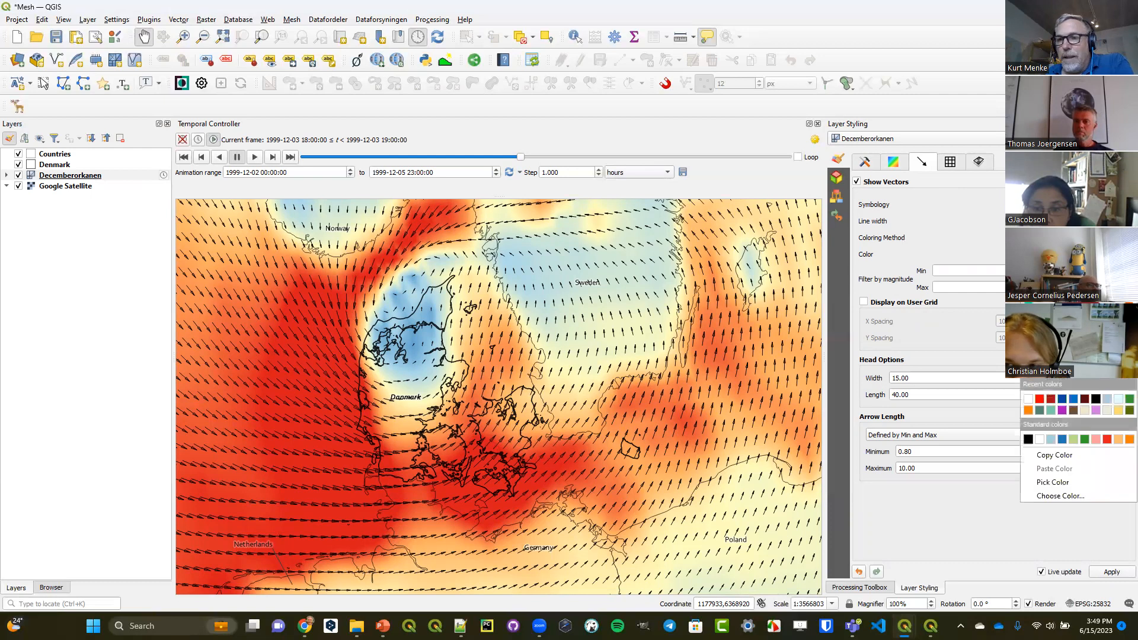
left_click(1074, 401)
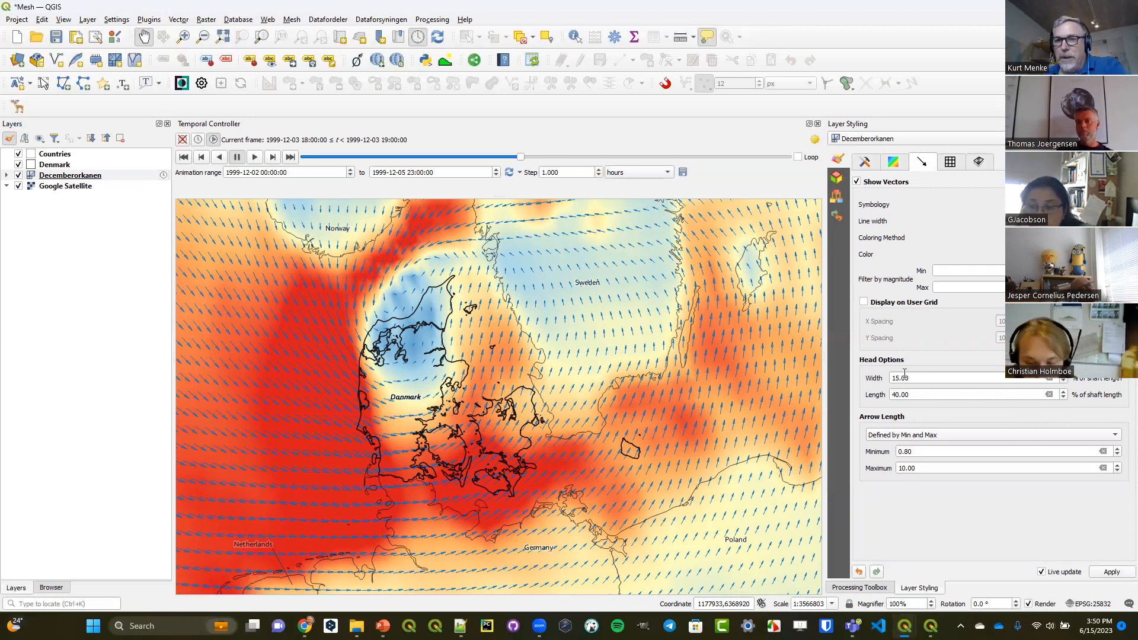
Display the wind arrows on a user grid with X and Y spacing of 15
left_click(865, 303)
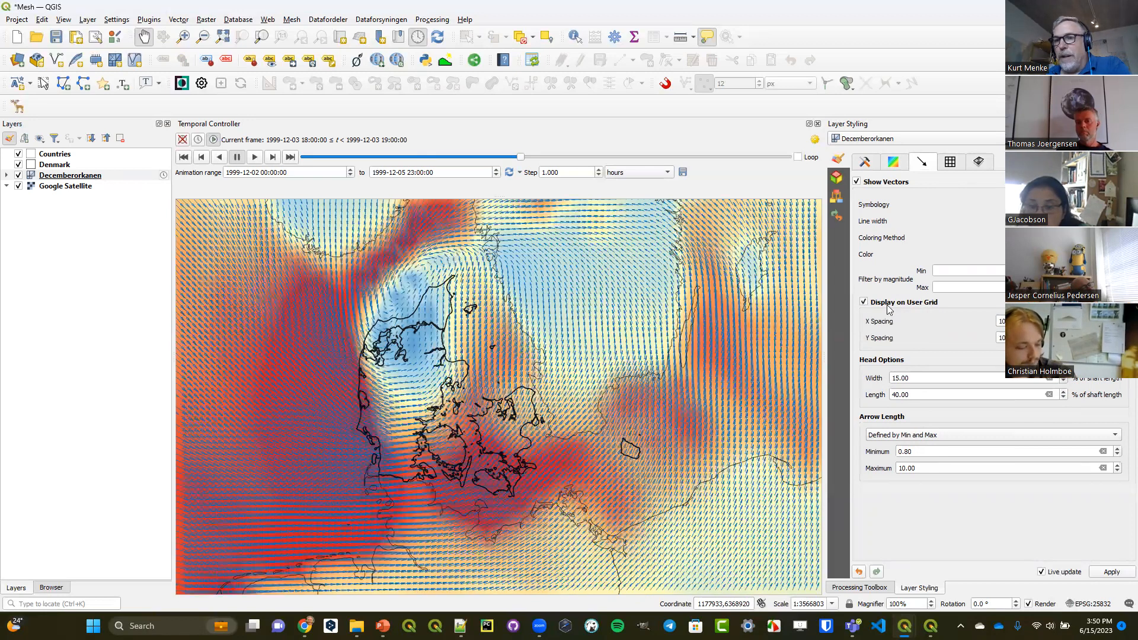
double_click(1002, 320)
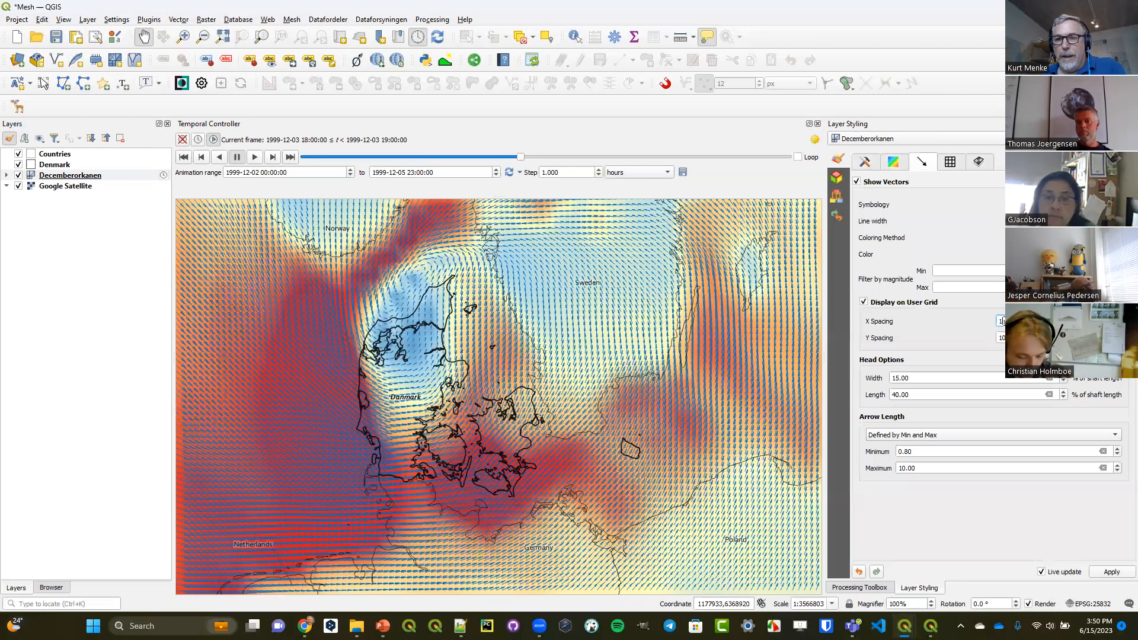
type("15")
double_click(1000, 338)
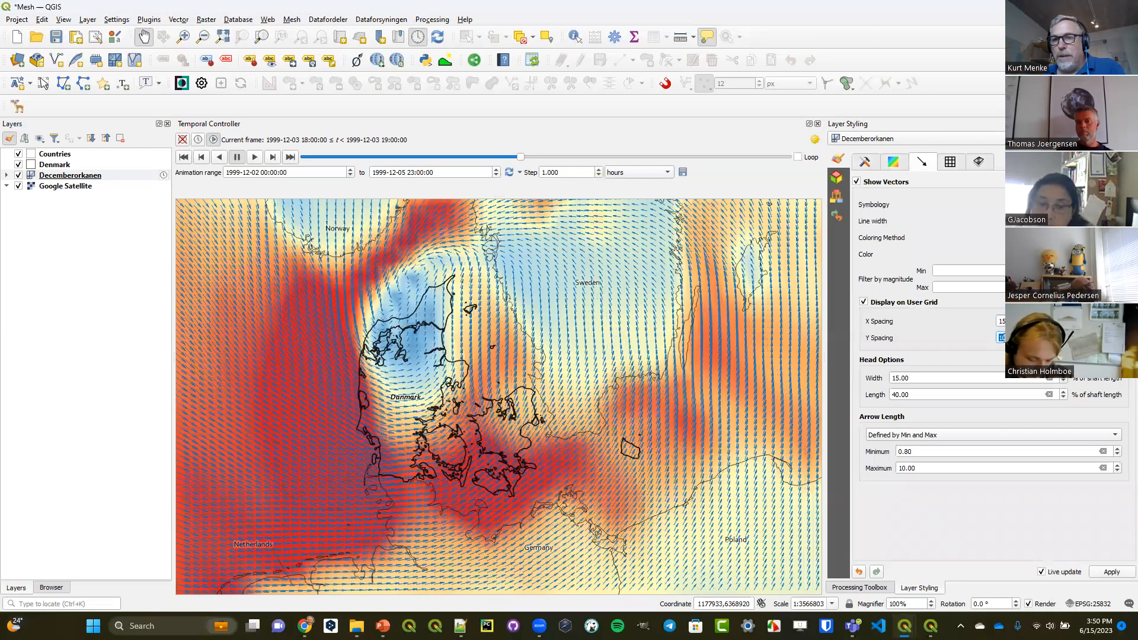
type("15")
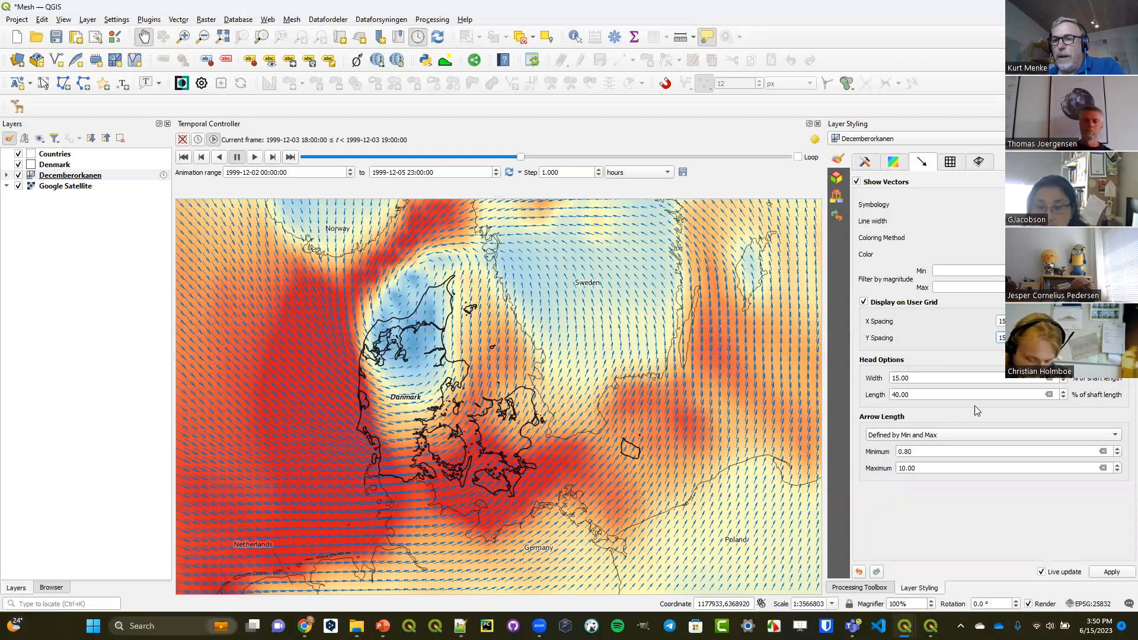
left_click(949, 434)
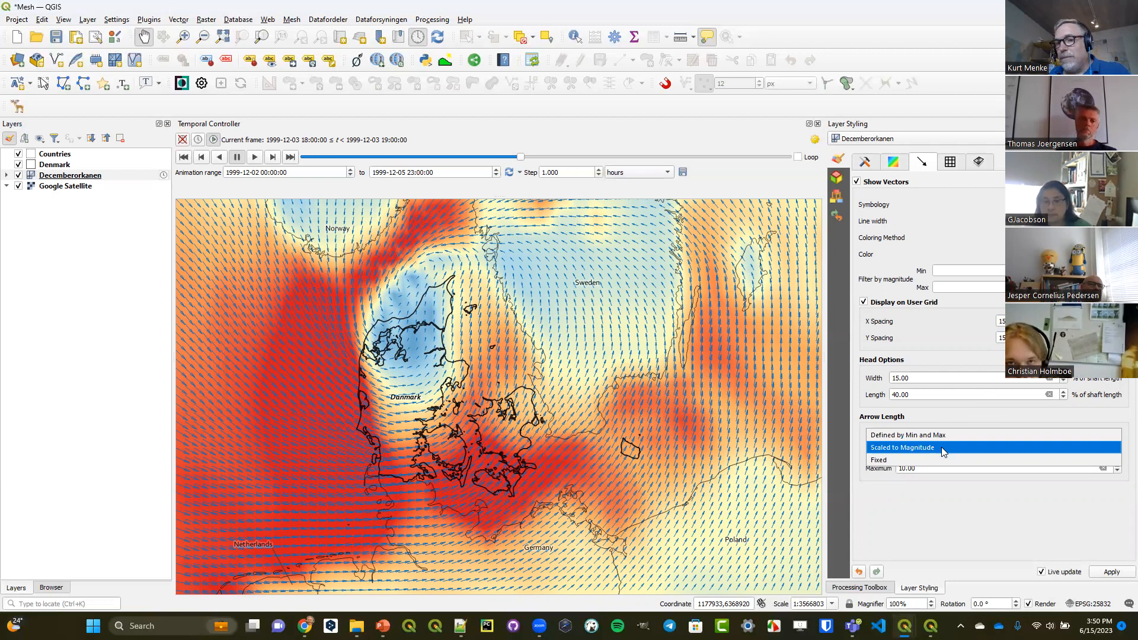
left_click(941, 447)
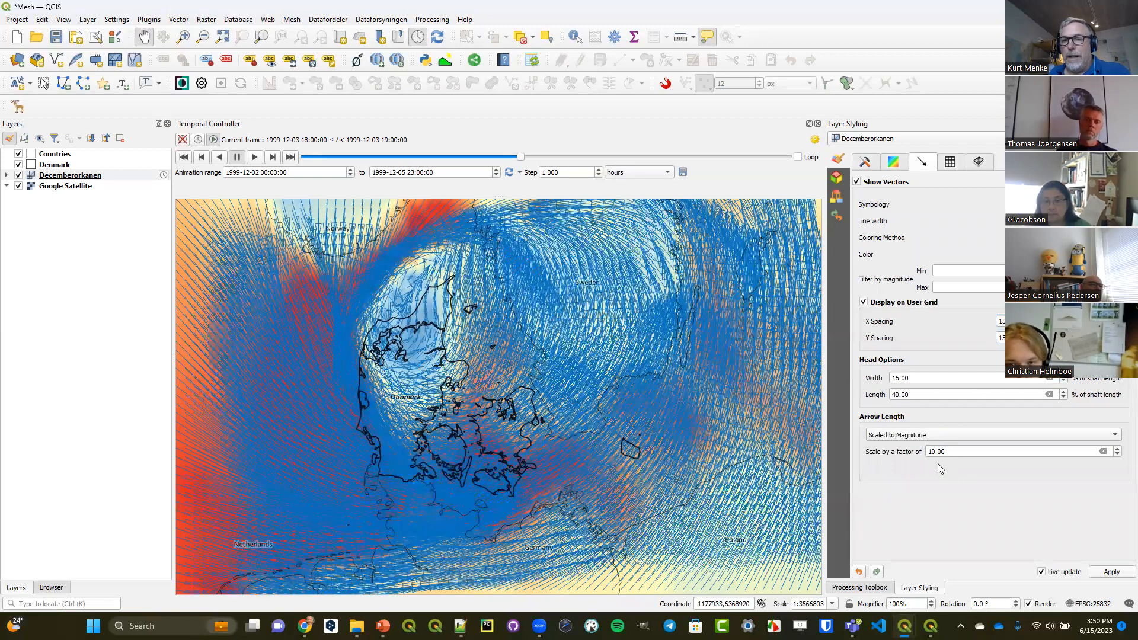
left_click(932, 453)
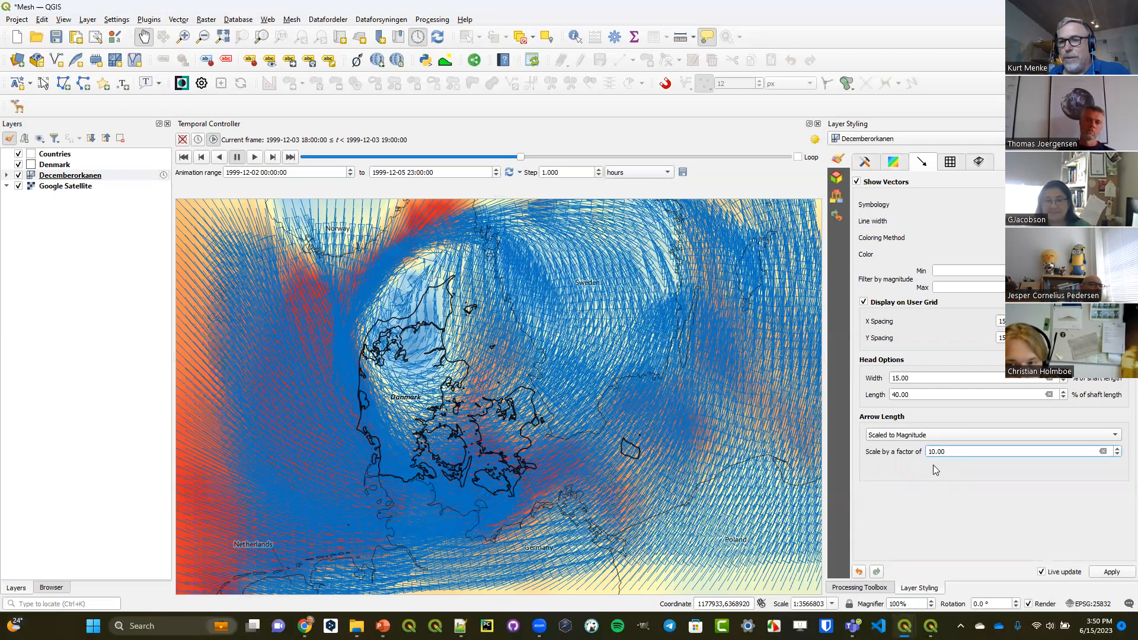
key("Delete")
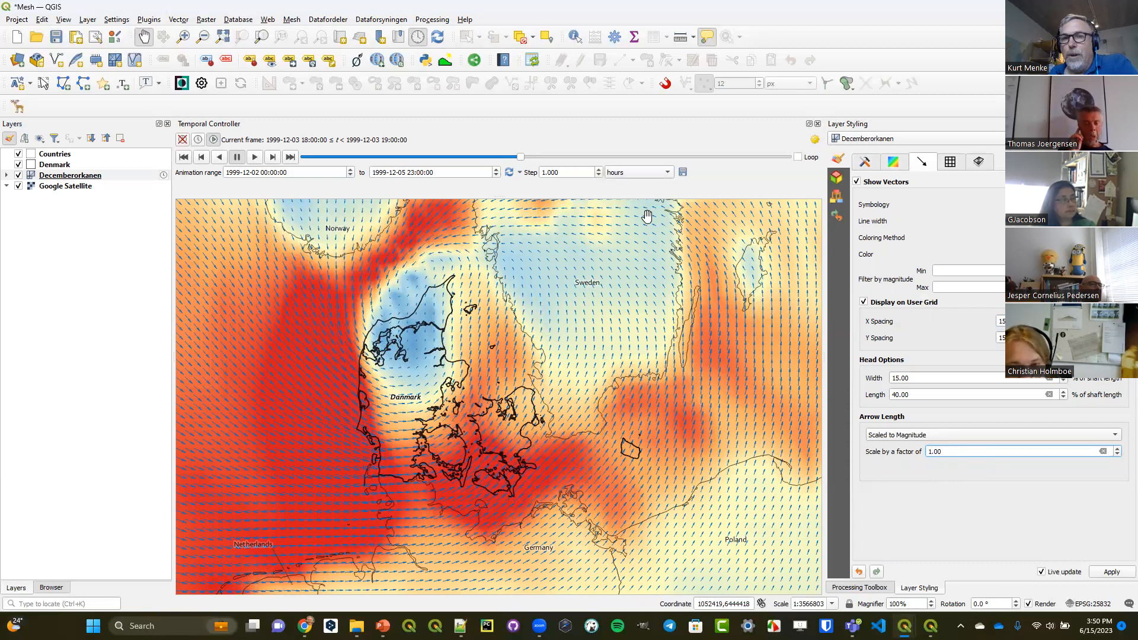
left_click_drag(519, 160, 502, 156)
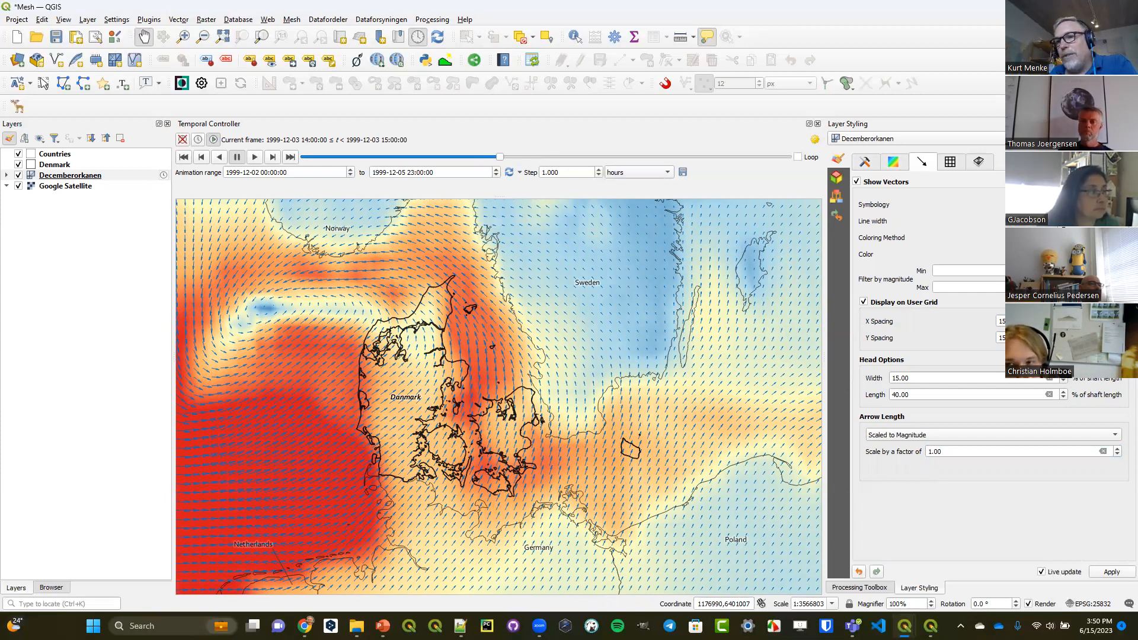
Draw the wind vectors as streamlines and try a user grid spacing of 5
key("Down")
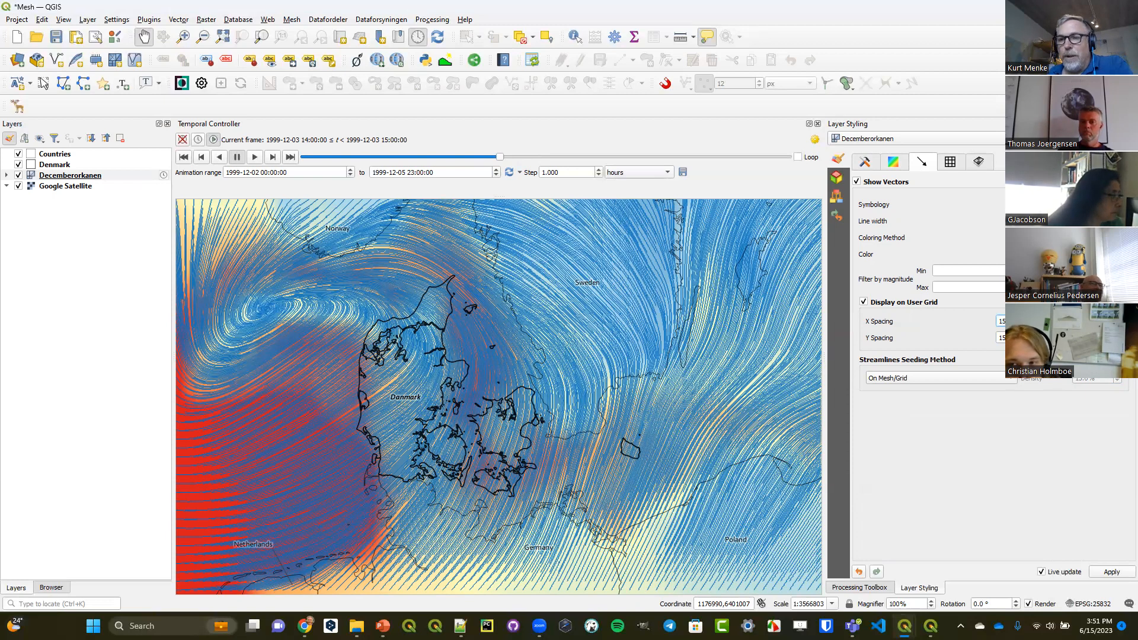
type("5")
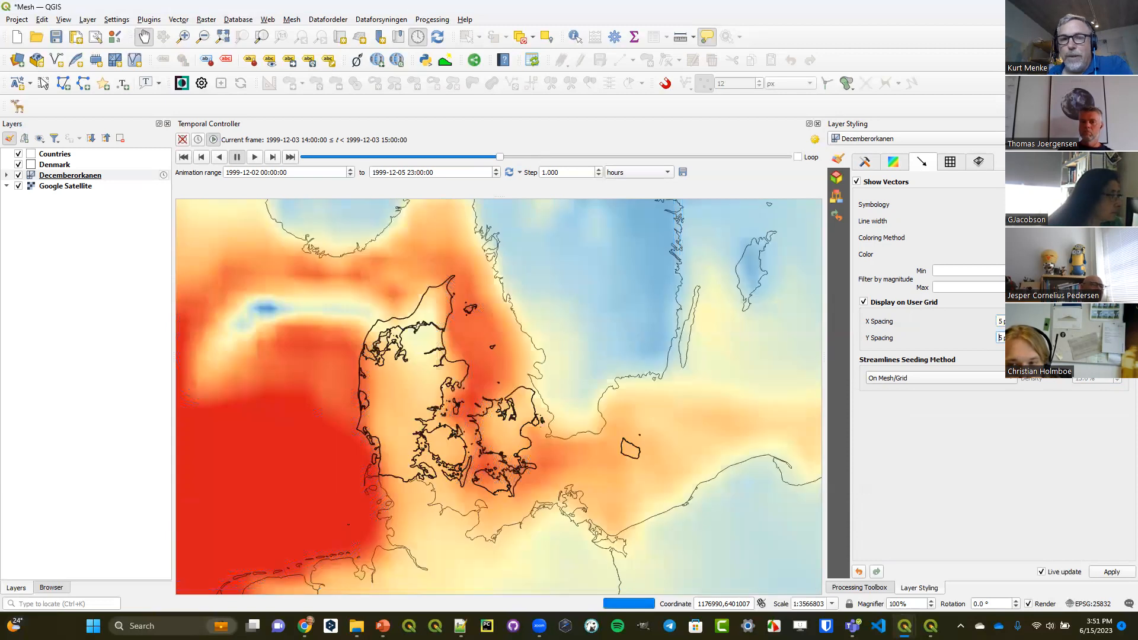
key("Tab")
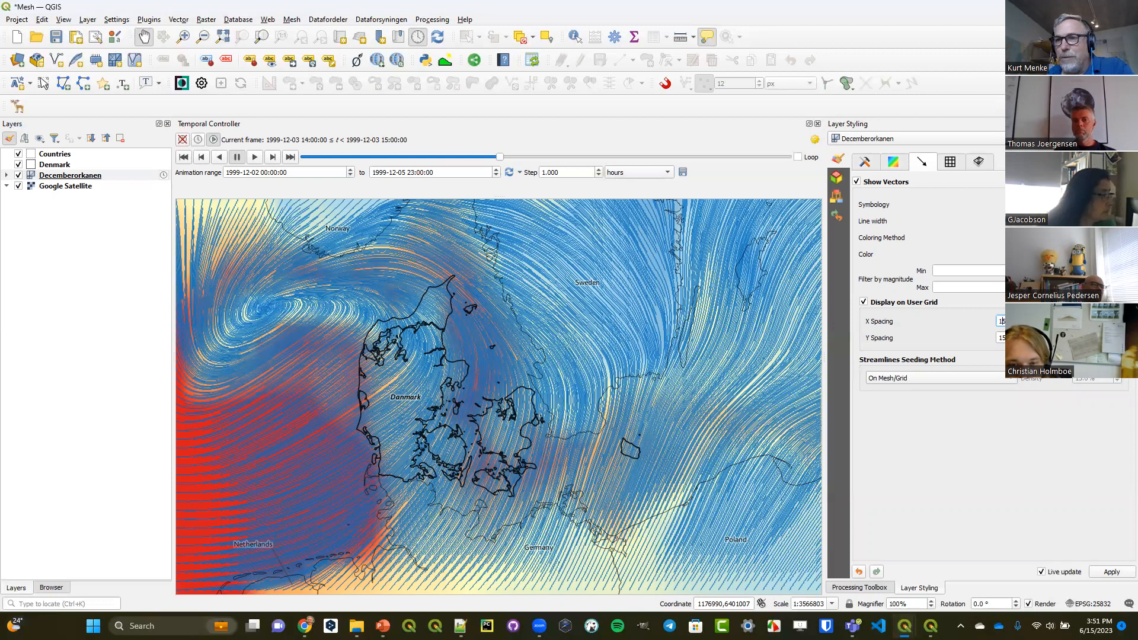
Draw the wind vectors as traces and try maximum tail lengths of 200 and 50, ending with 100
key("Down")
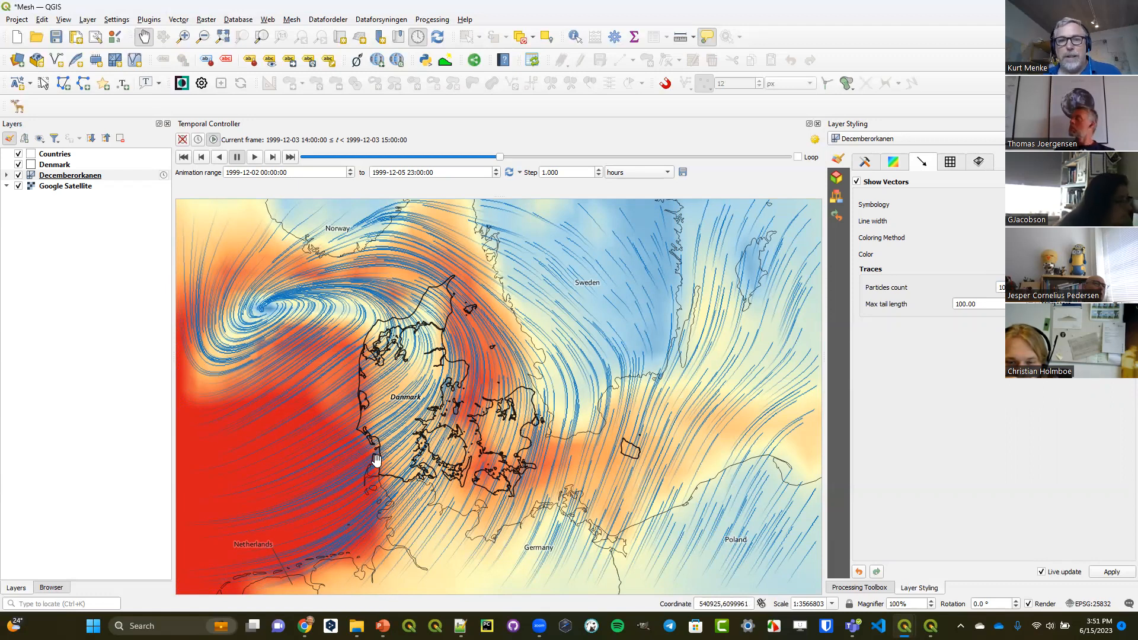
left_click(957, 304)
key("BackSpace")
type("2")
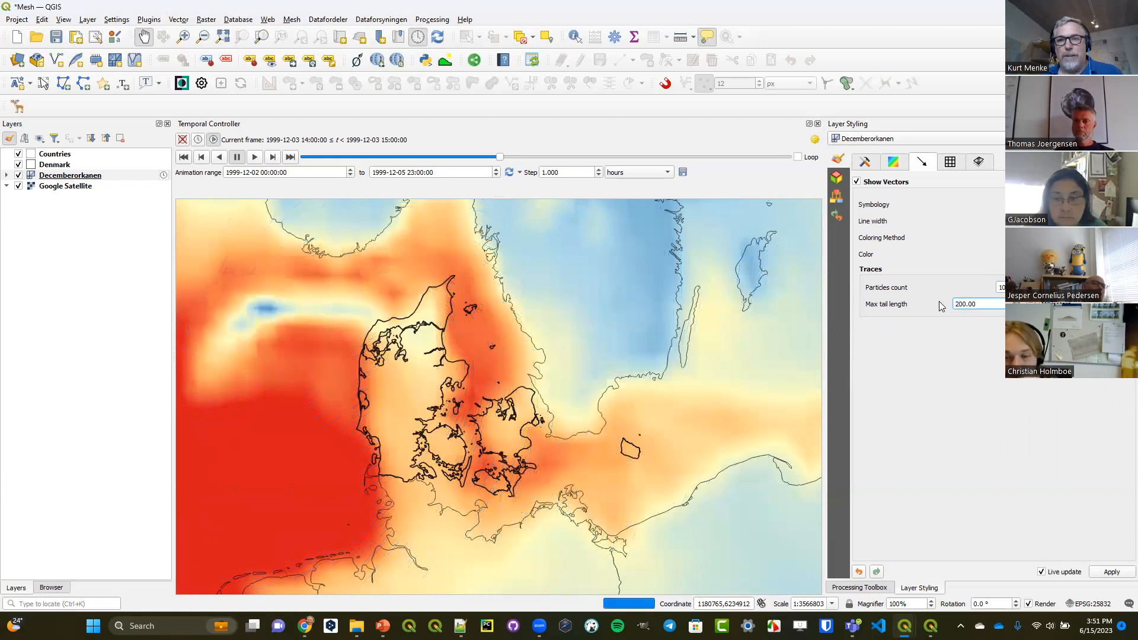
left_click_drag(962, 303, 944, 300)
type("5")
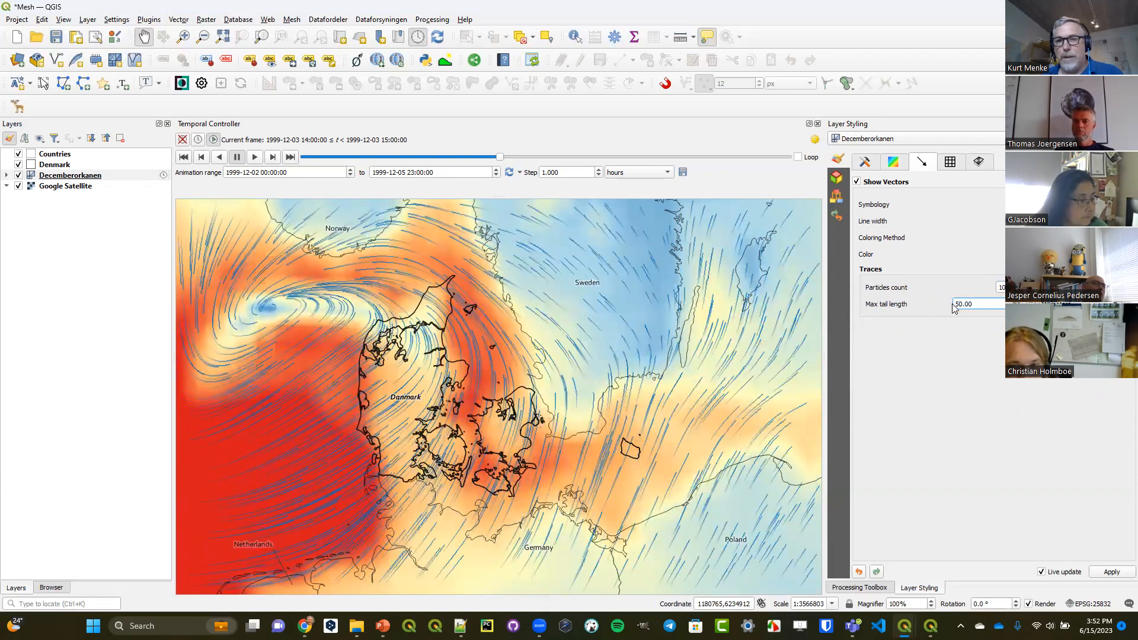
type("10")
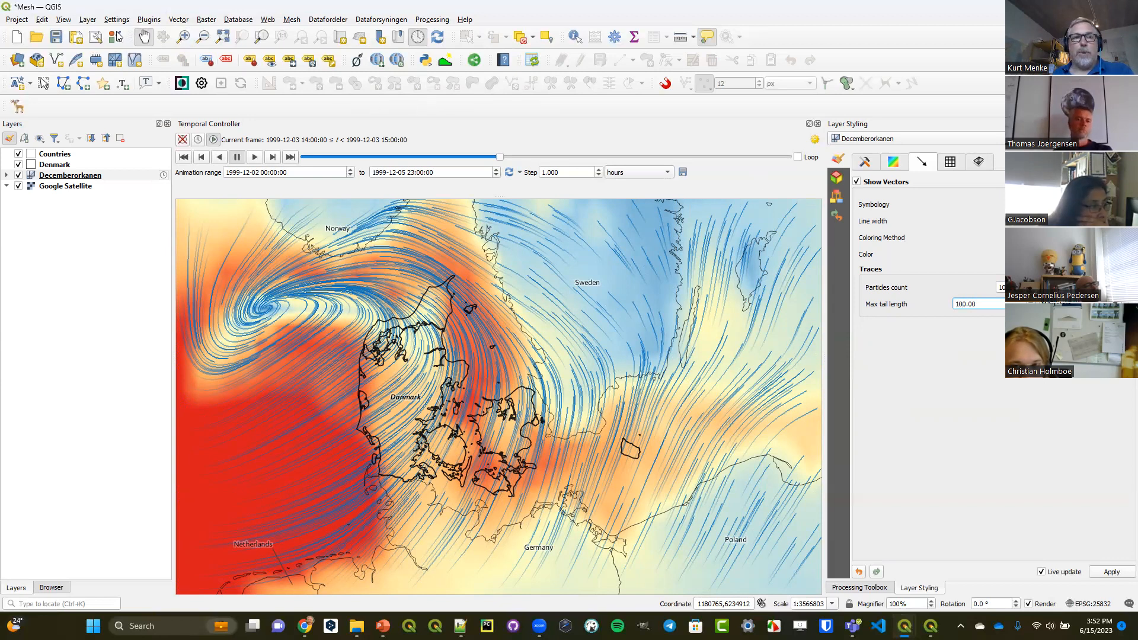
Create a temporary scratch point layer named Time label in the project CRS EPSG:25832 - ETRS89 / UTM zone 32N
left_click(86, 21)
mouse_move(192, 52)
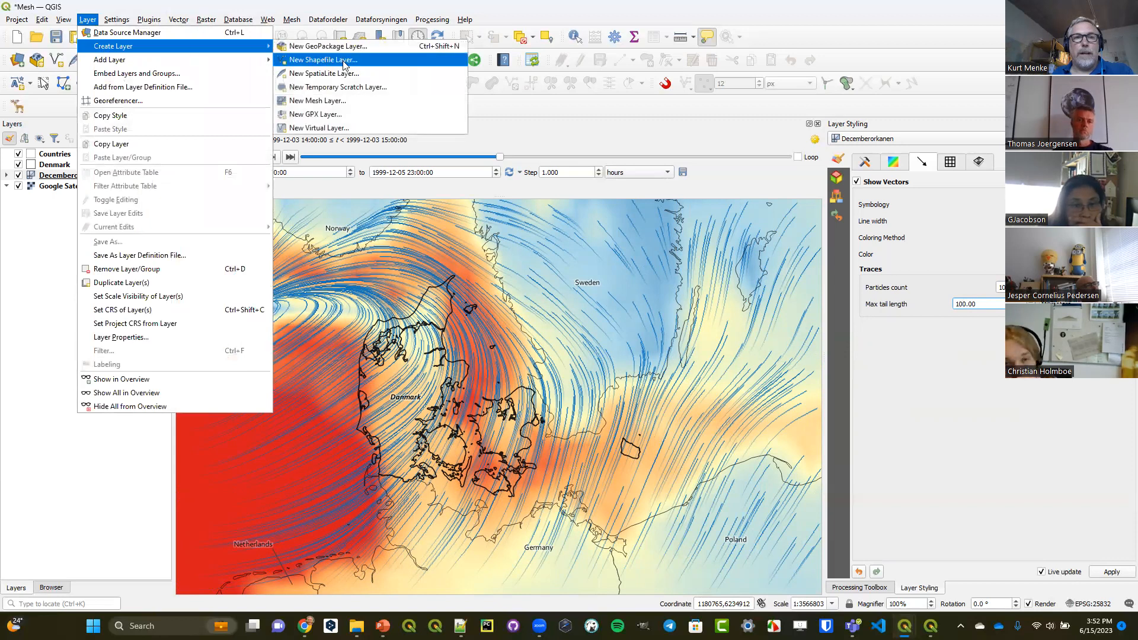
left_click(338, 87)
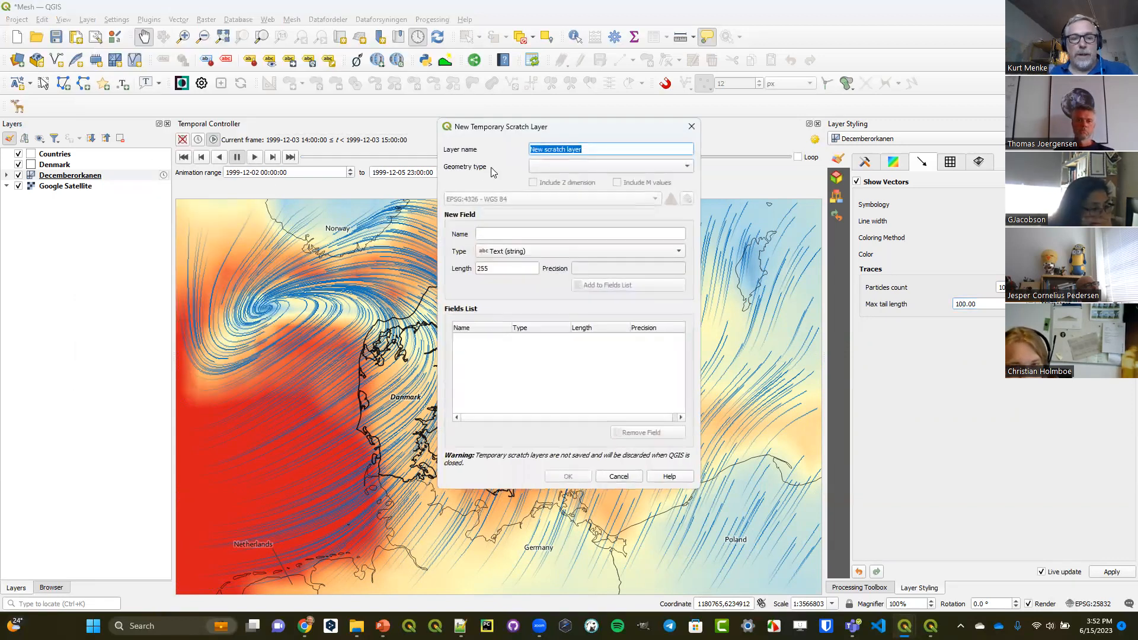
type("Time label")
left_click(556, 168)
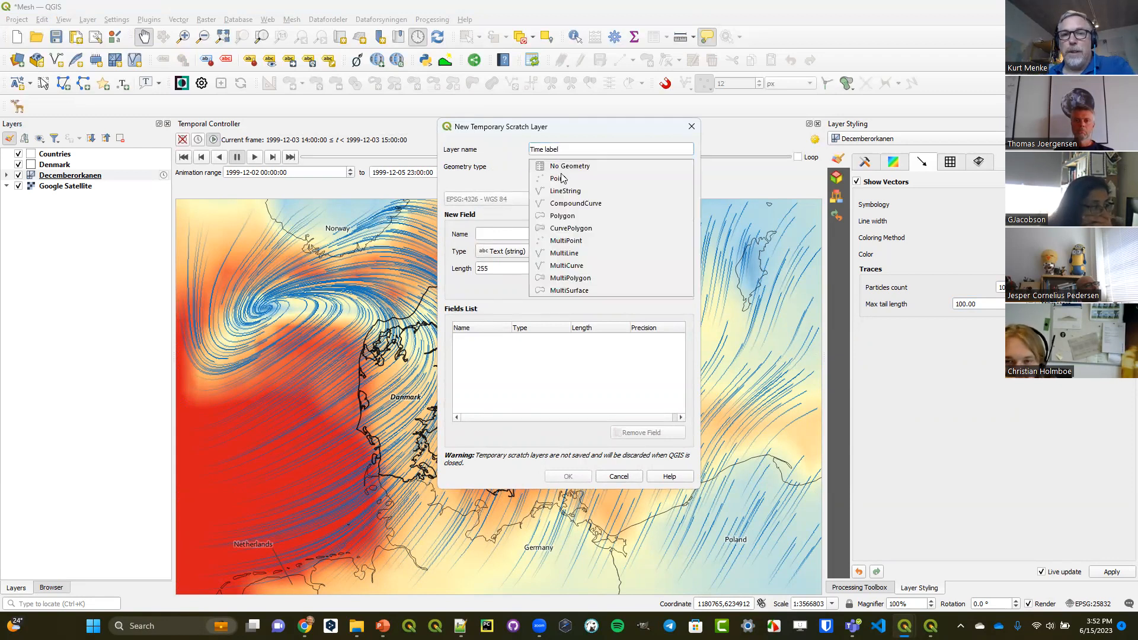
left_click(562, 178)
left_click(537, 199)
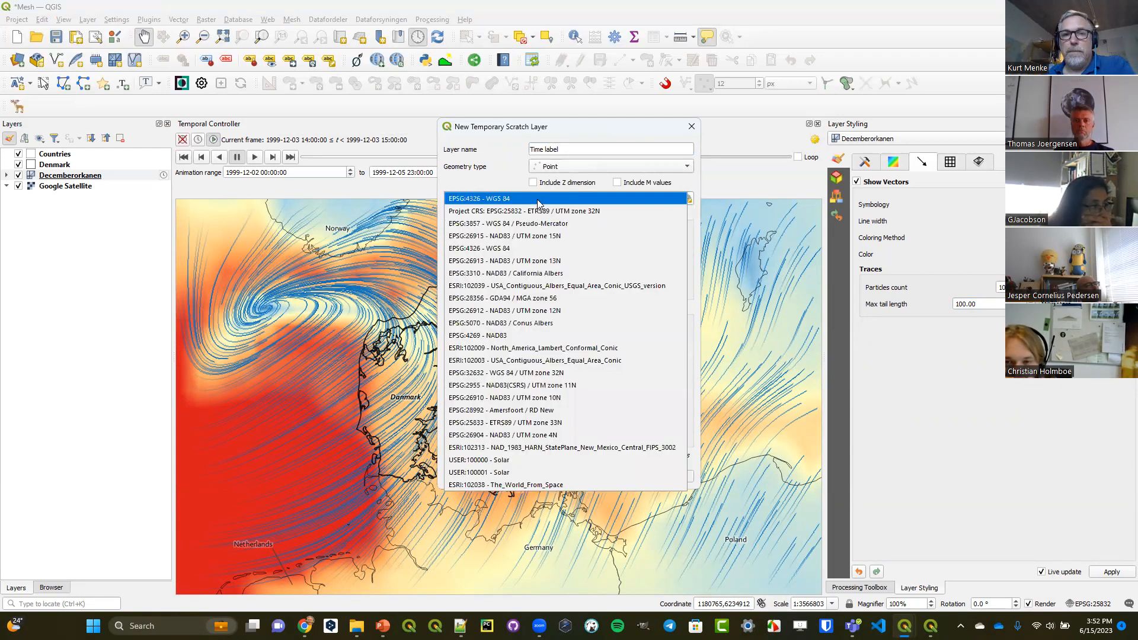
left_click(544, 211)
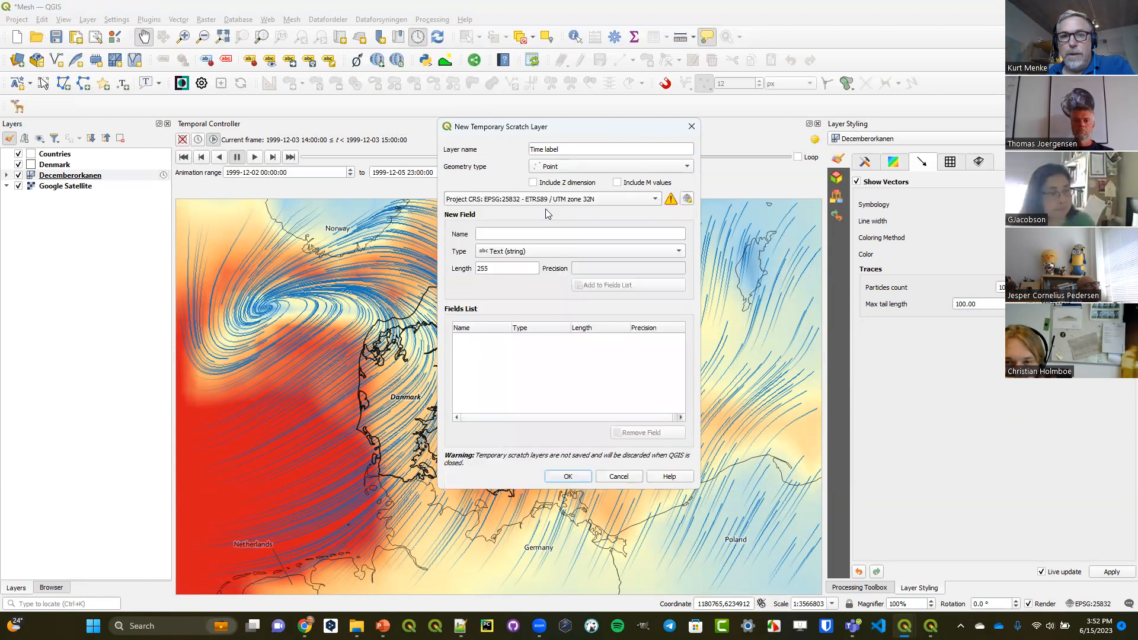
left_click(568, 476)
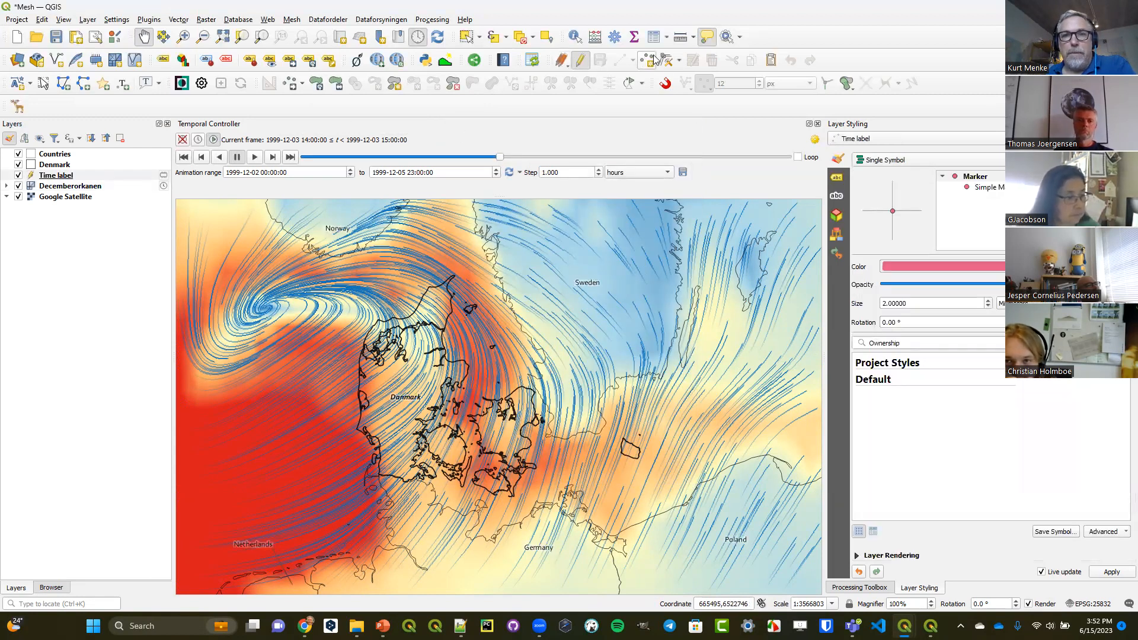
Add a point just northwest of the Sweden label with the layer set to No Symbols, and save the edits
left_click(619, 60)
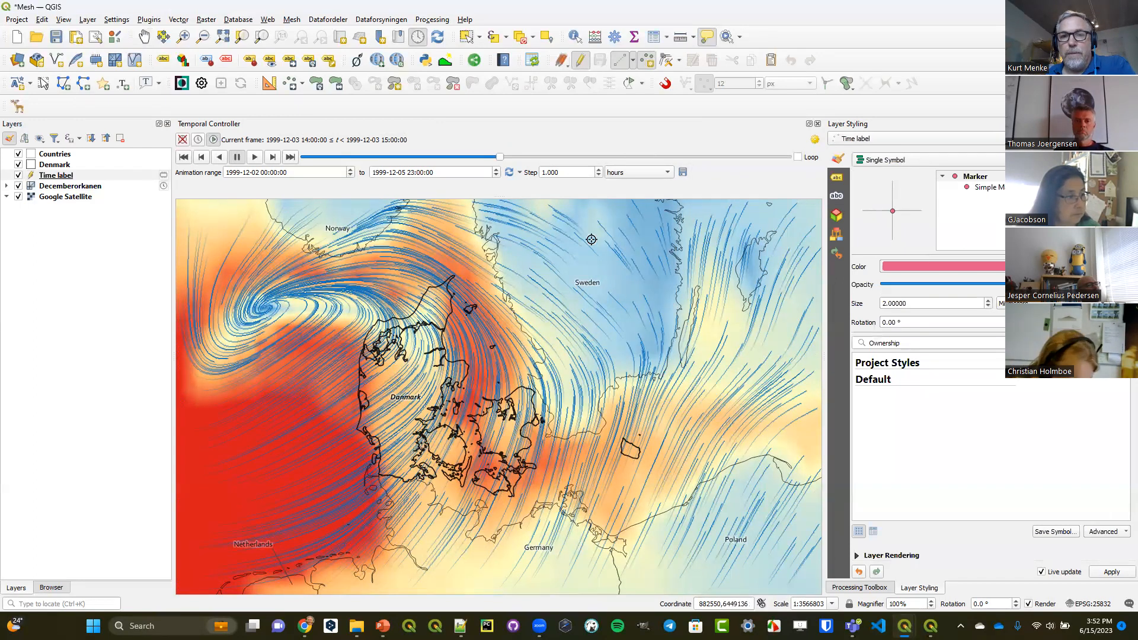
left_click(553, 237)
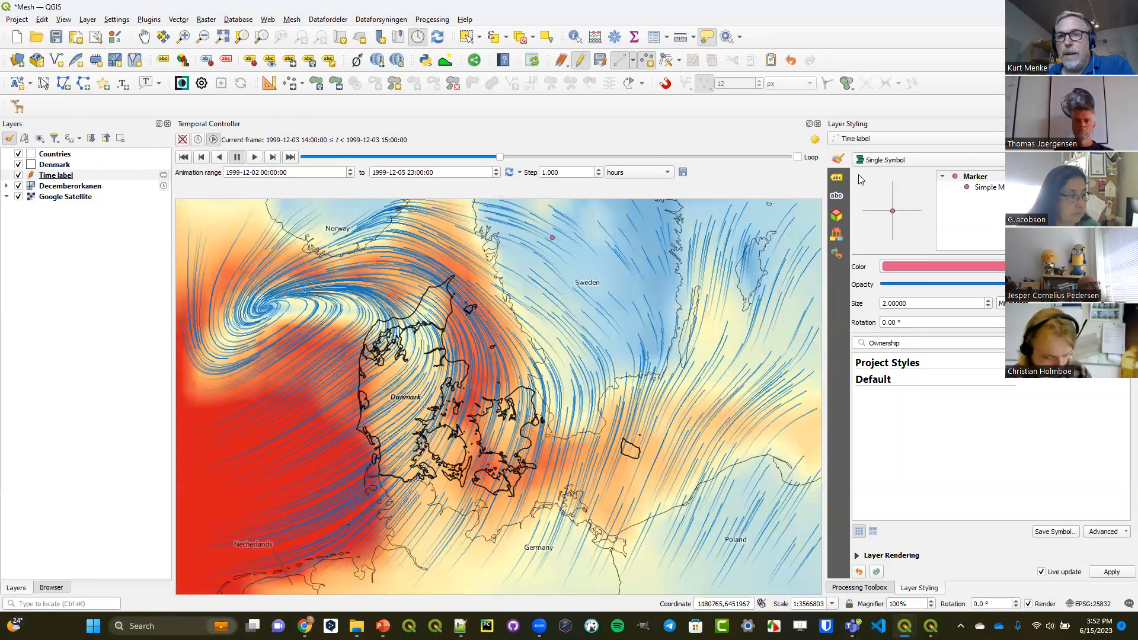
left_click(927, 160)
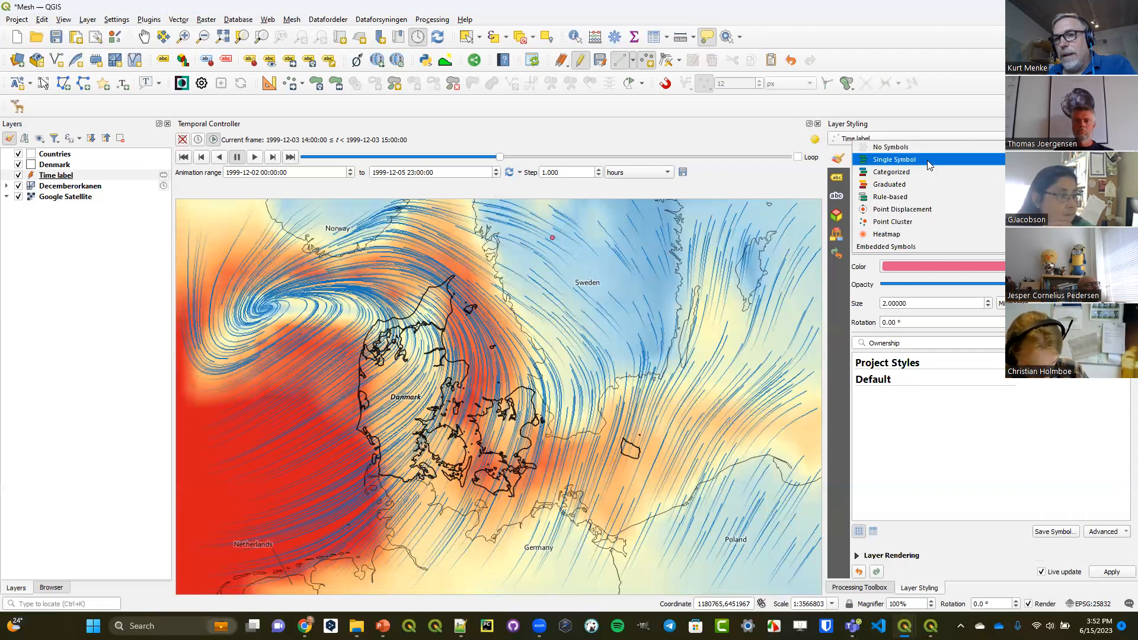
left_click(929, 153)
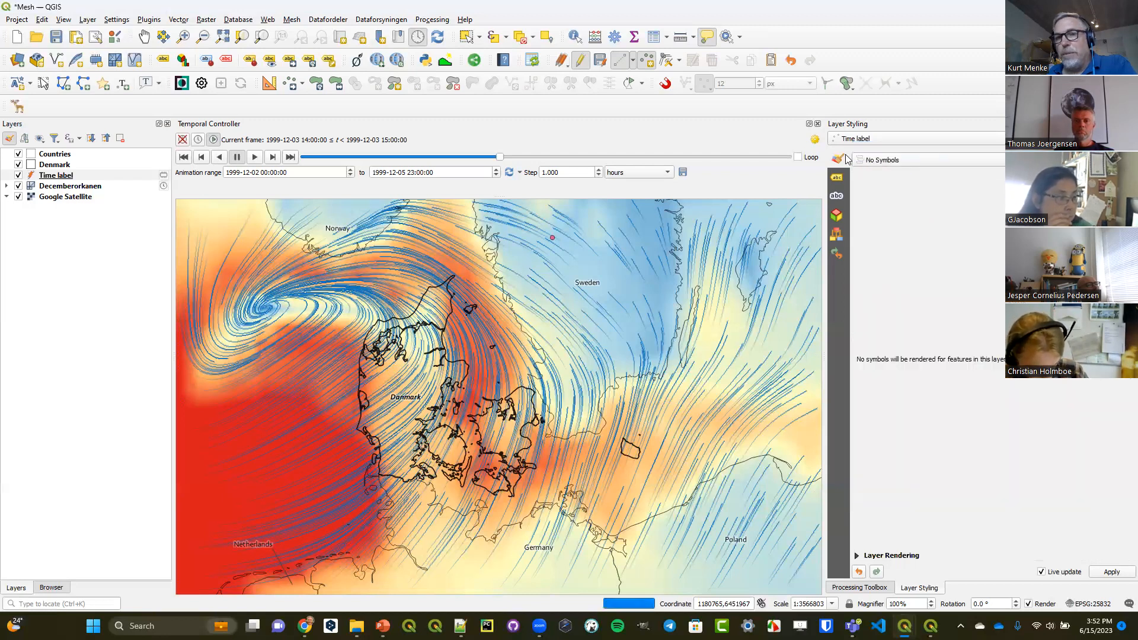
left_click(582, 60)
left_click(541, 317)
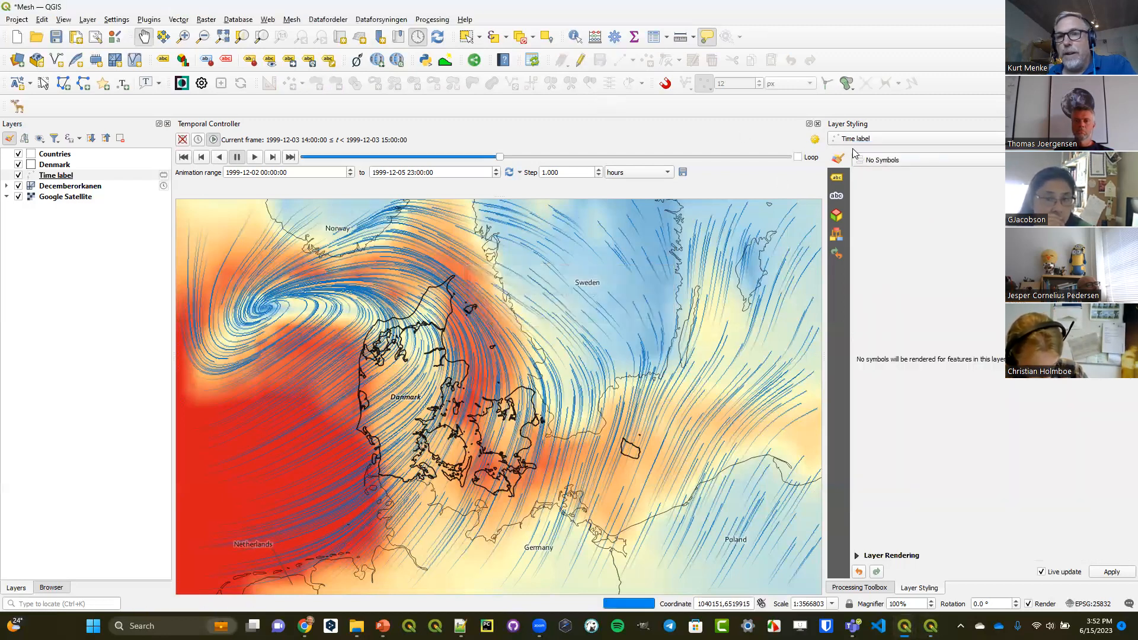
left_click(837, 178)
left_click(926, 160)
left_click(925, 173)
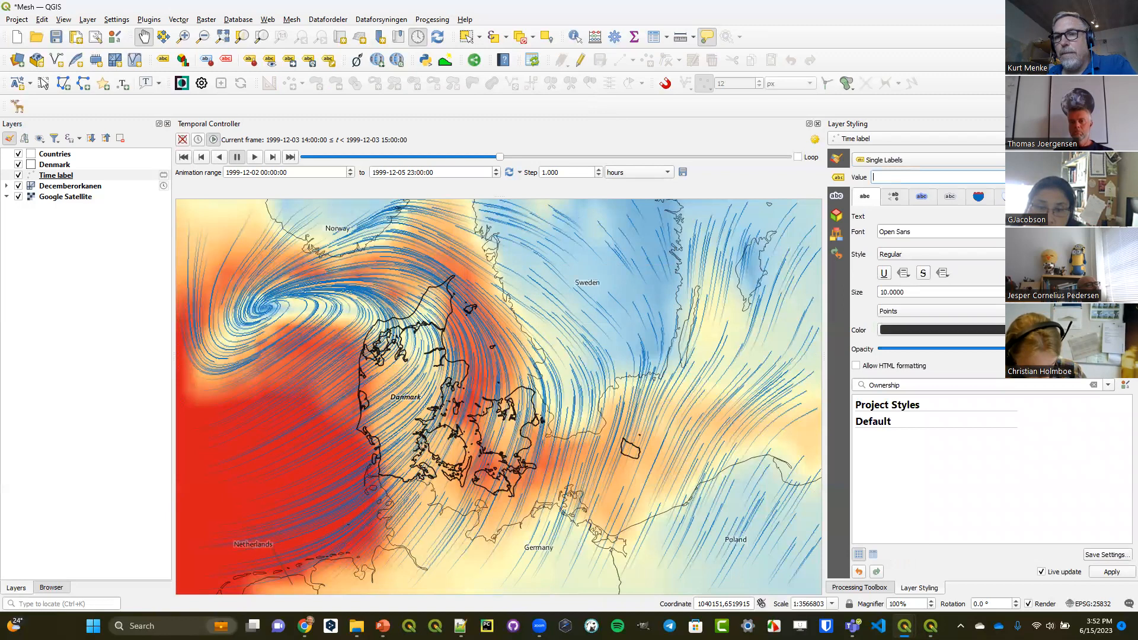
left_click(1125, 177)
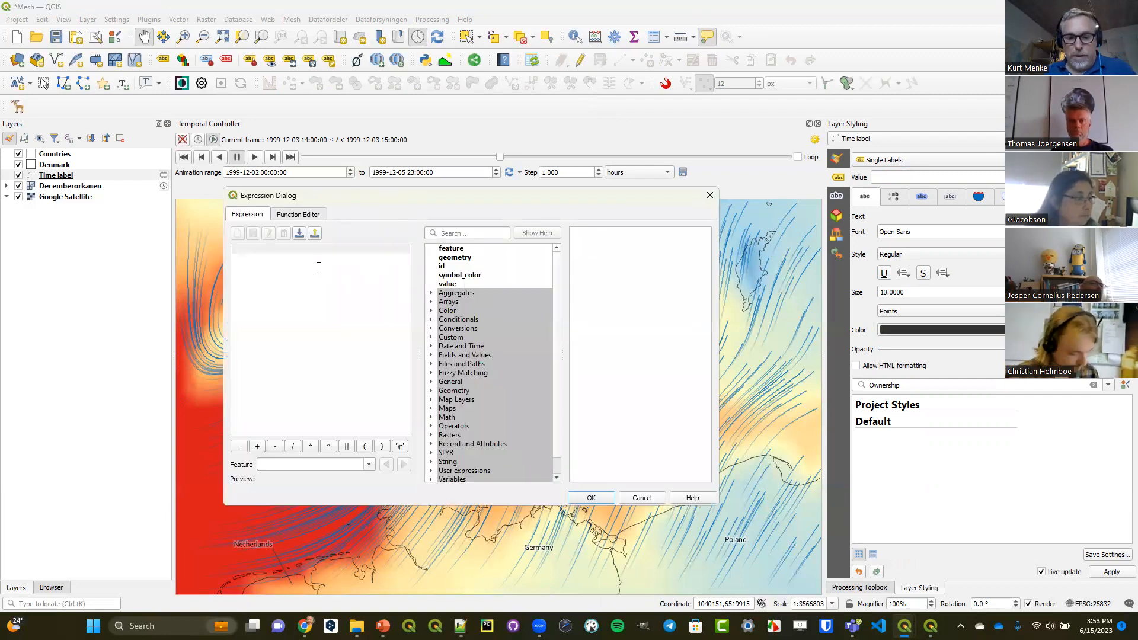
type("@map")
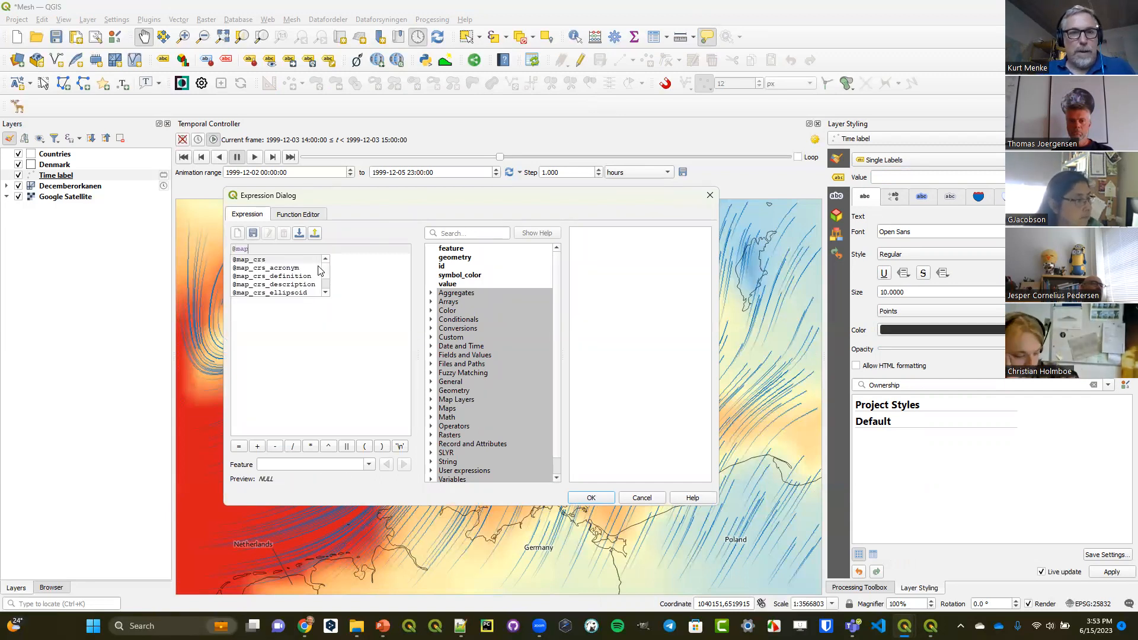
type("_s")
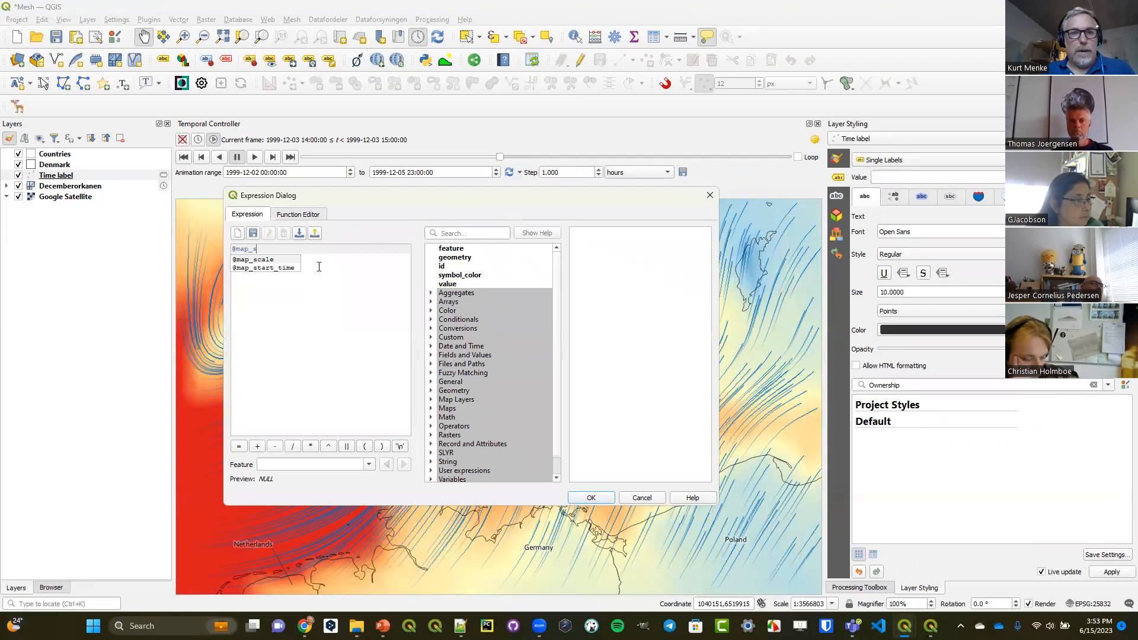
key("Down")
key("Return")
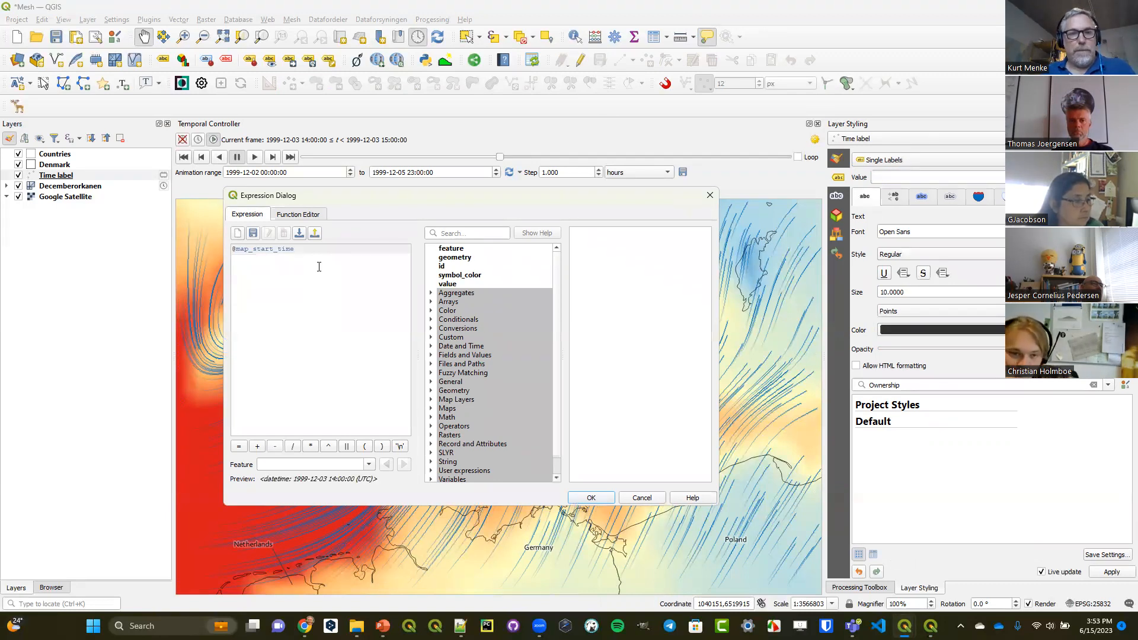
left_click(454, 232)
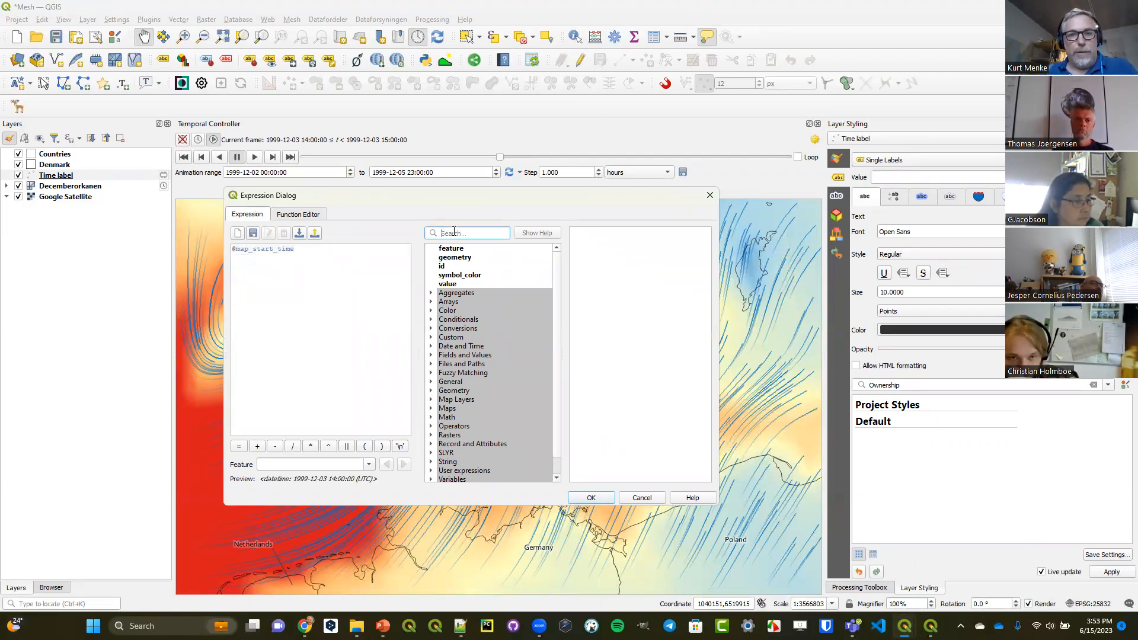
type("forma")
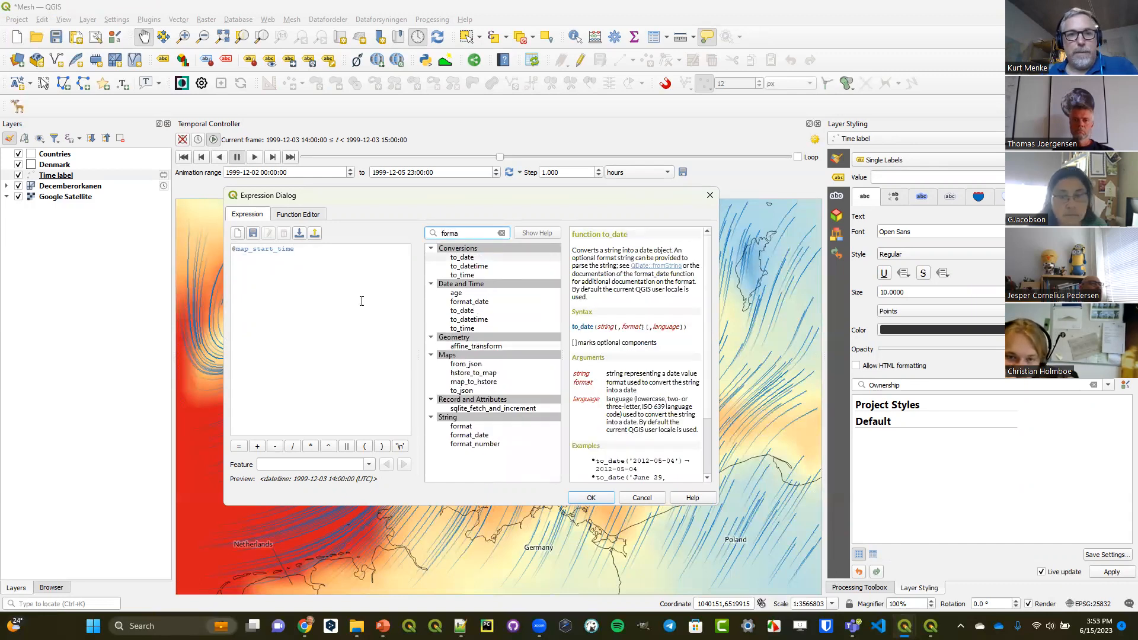
left_click(232, 249)
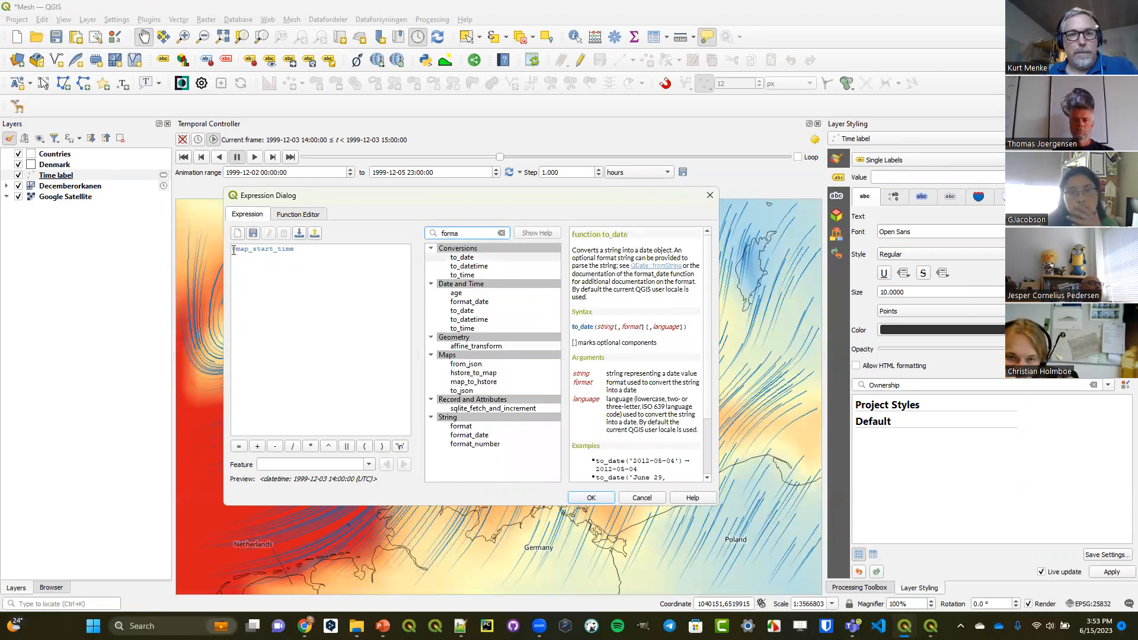
double_click(469, 302)
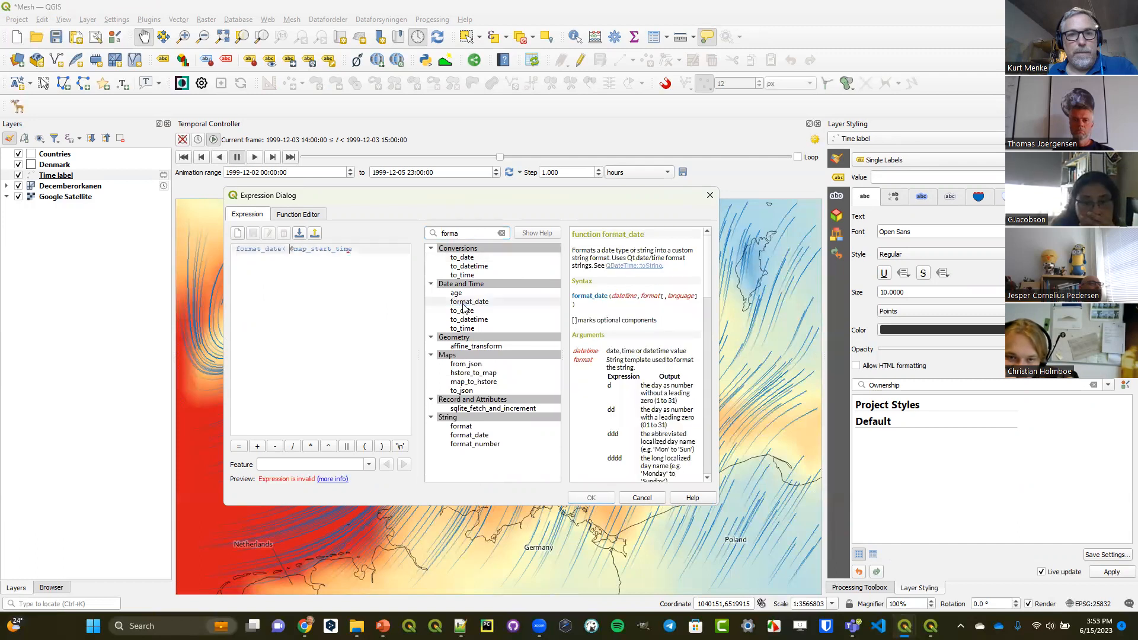
left_click(358, 249)
type(",")
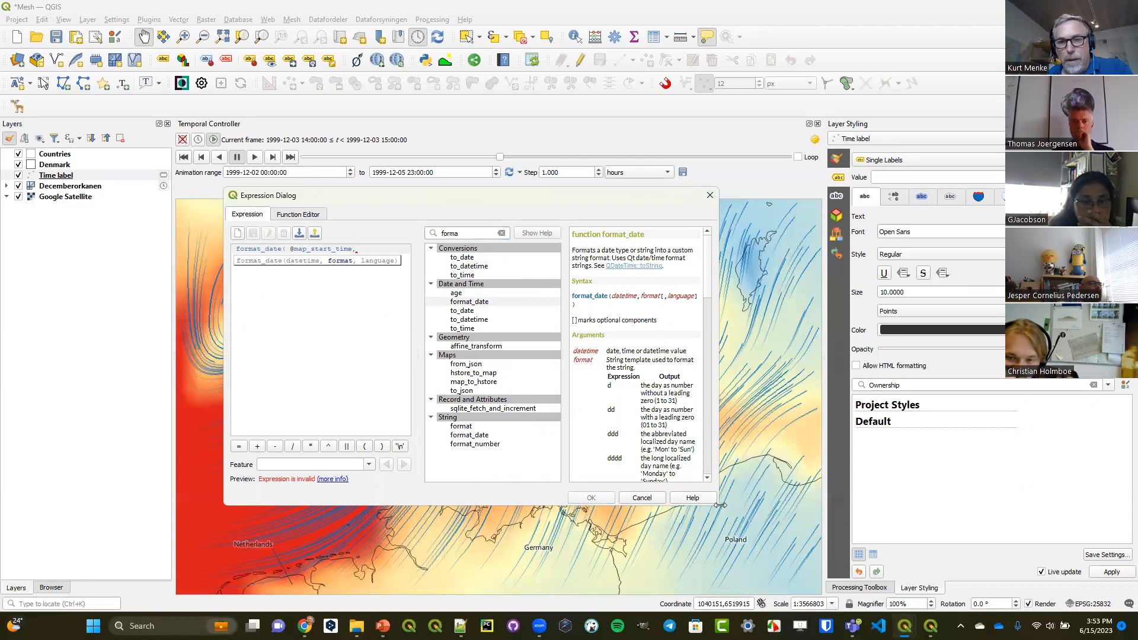
Enlarge the expression dialog and complete the label expression with the date format 'hh:mm dd MM yyyy'
left_click_drag(720, 505, 973, 505)
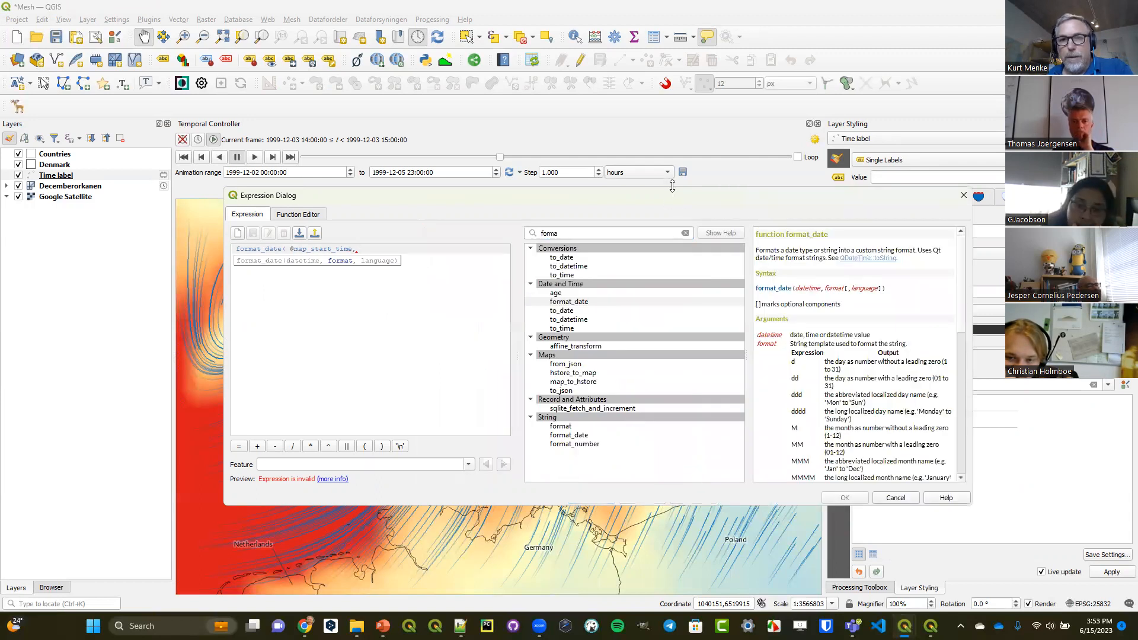
left_click_drag(672, 186, 655, 70)
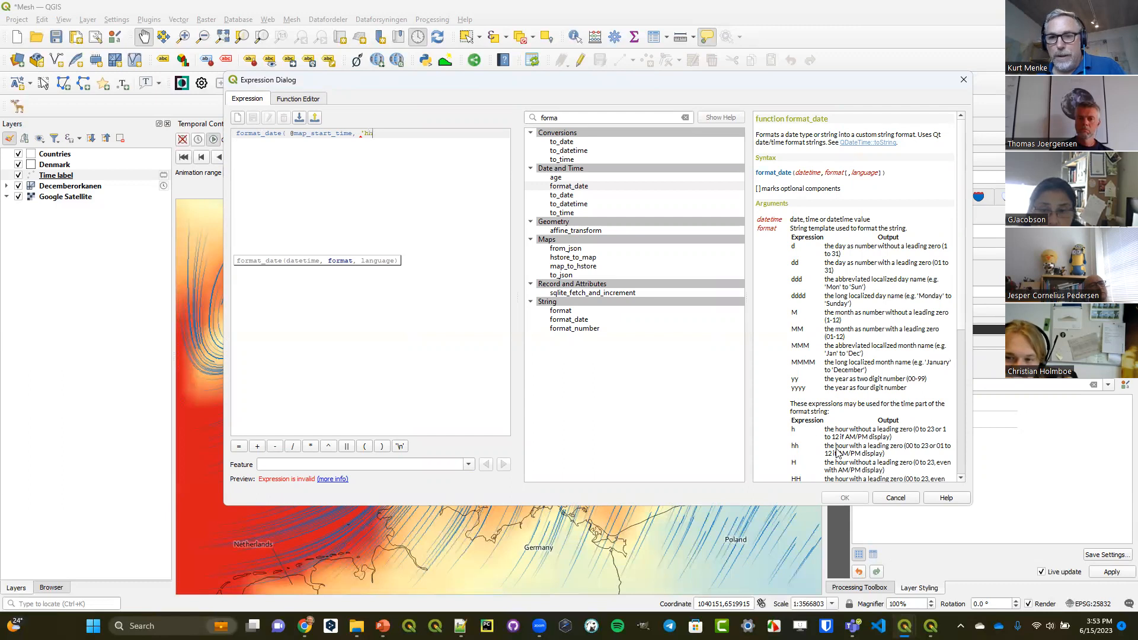
type(":mm dd")
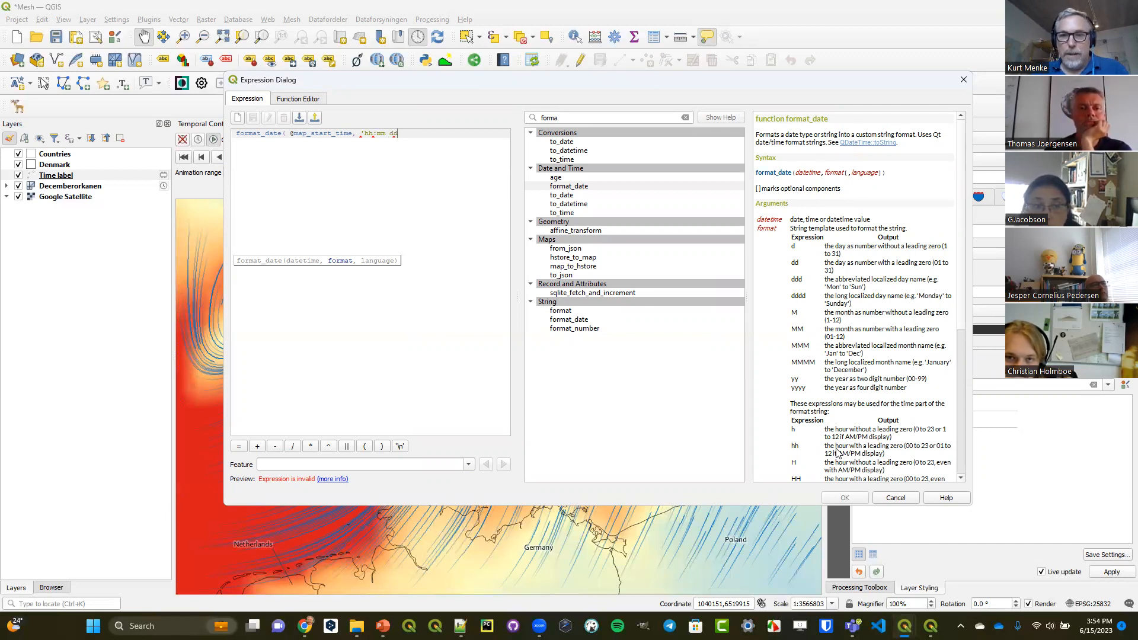
type("MM")
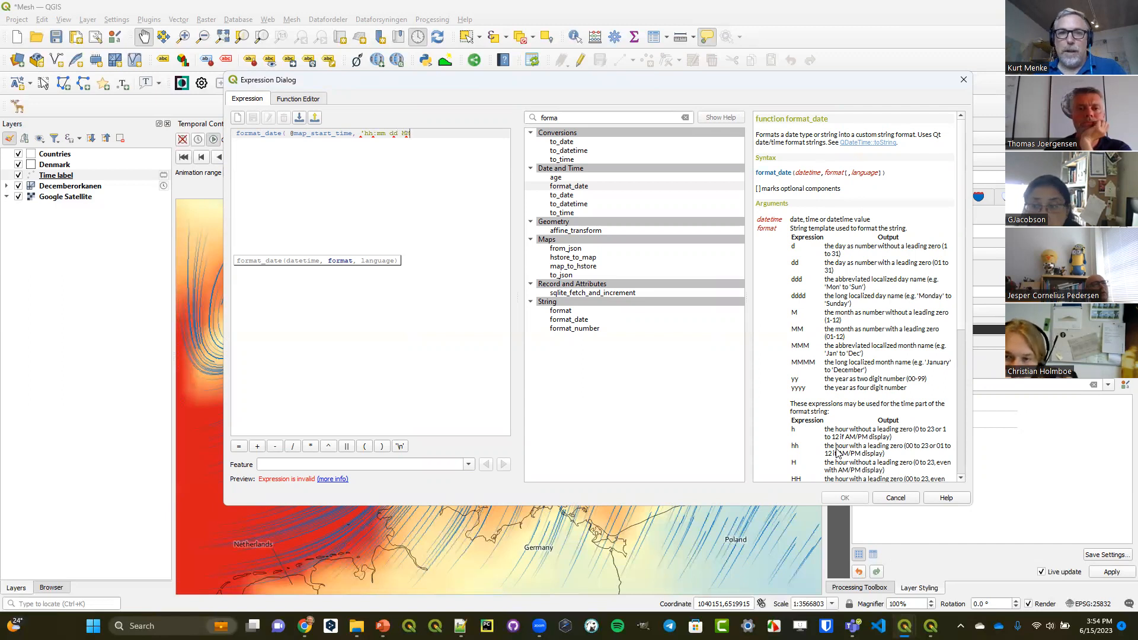
type(" yy")
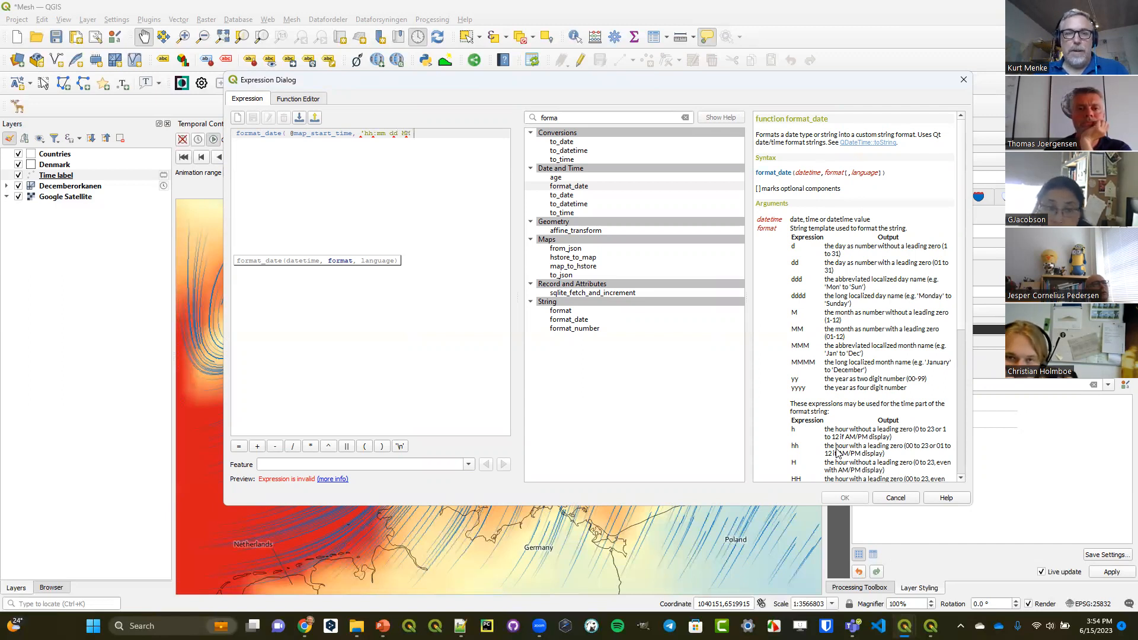
type("yy")
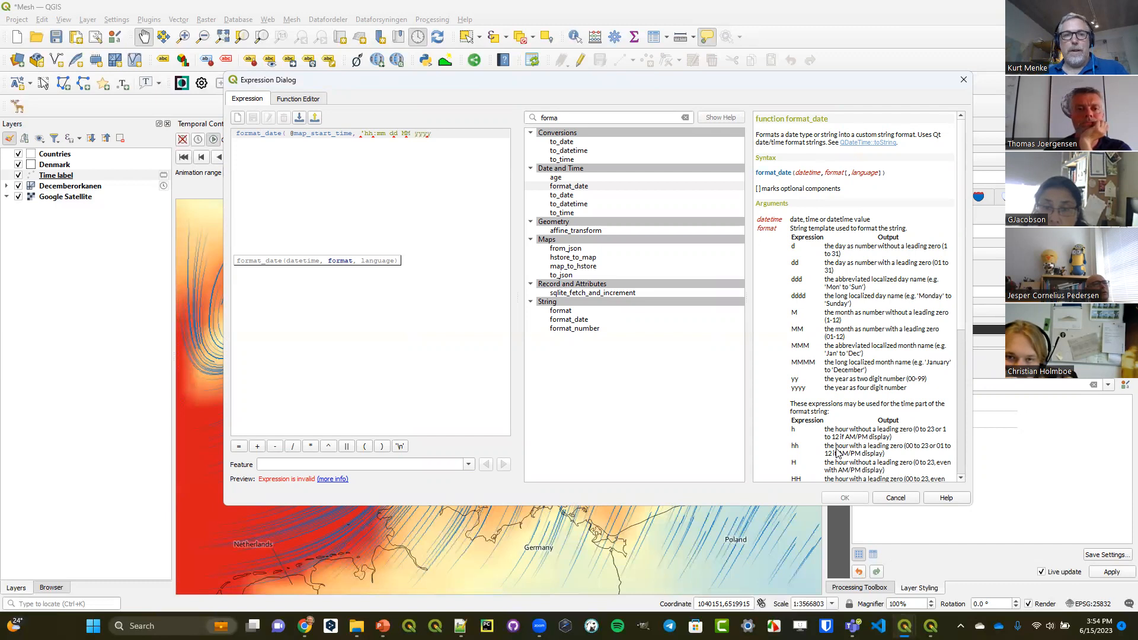
type("')")
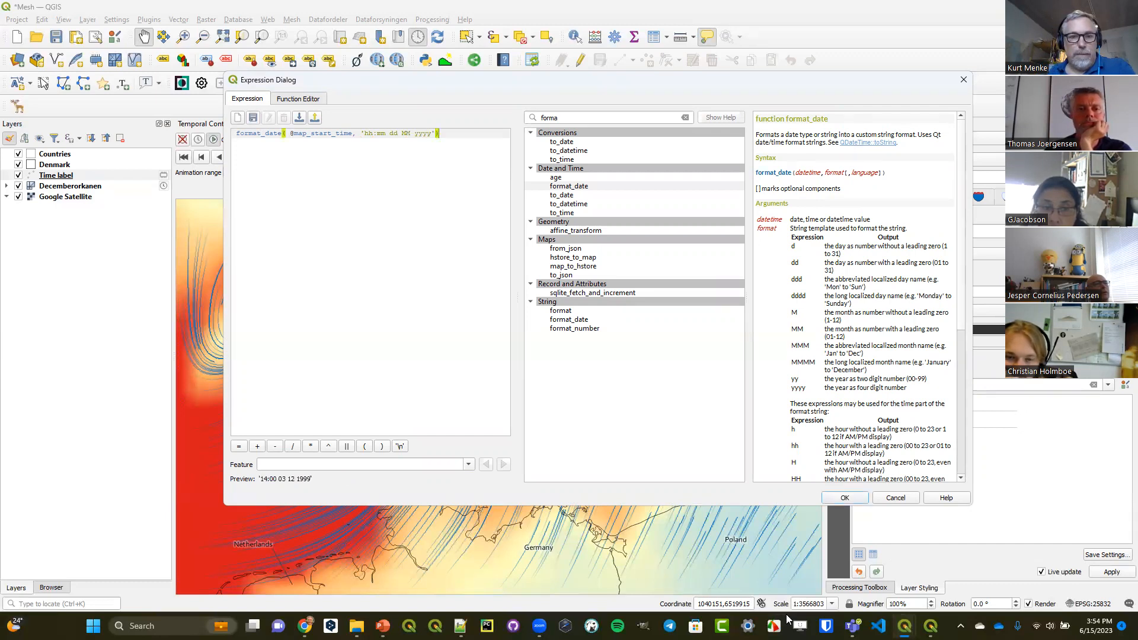
left_click(843, 498)
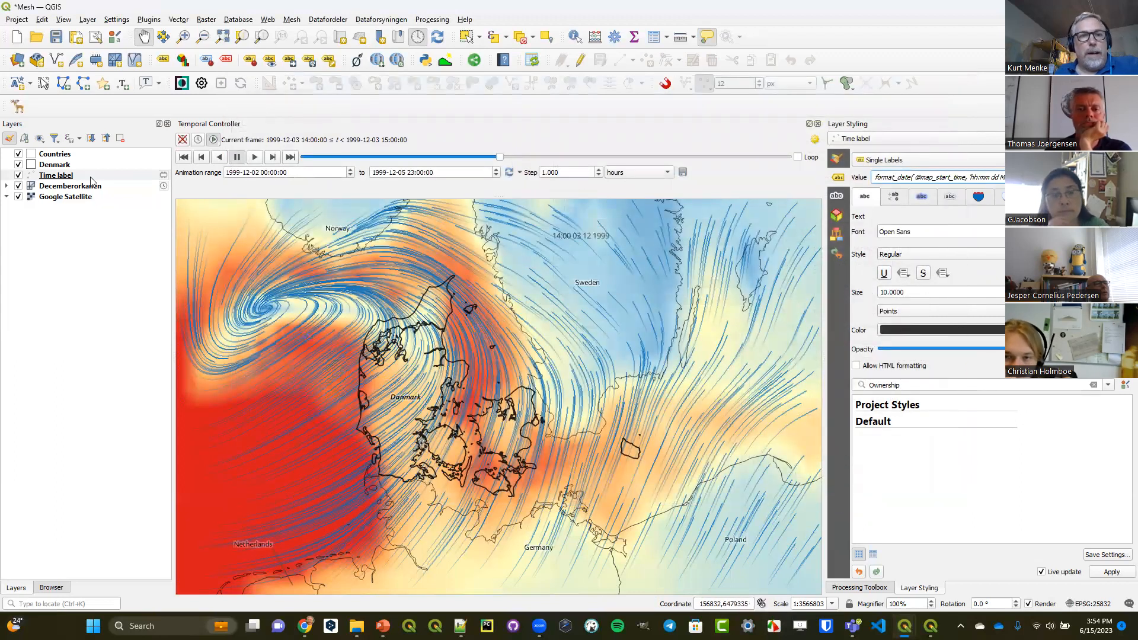
Enable dynamic temporal control for the Time label layer with the Redraw Layer Only configuration
right_click(71, 176)
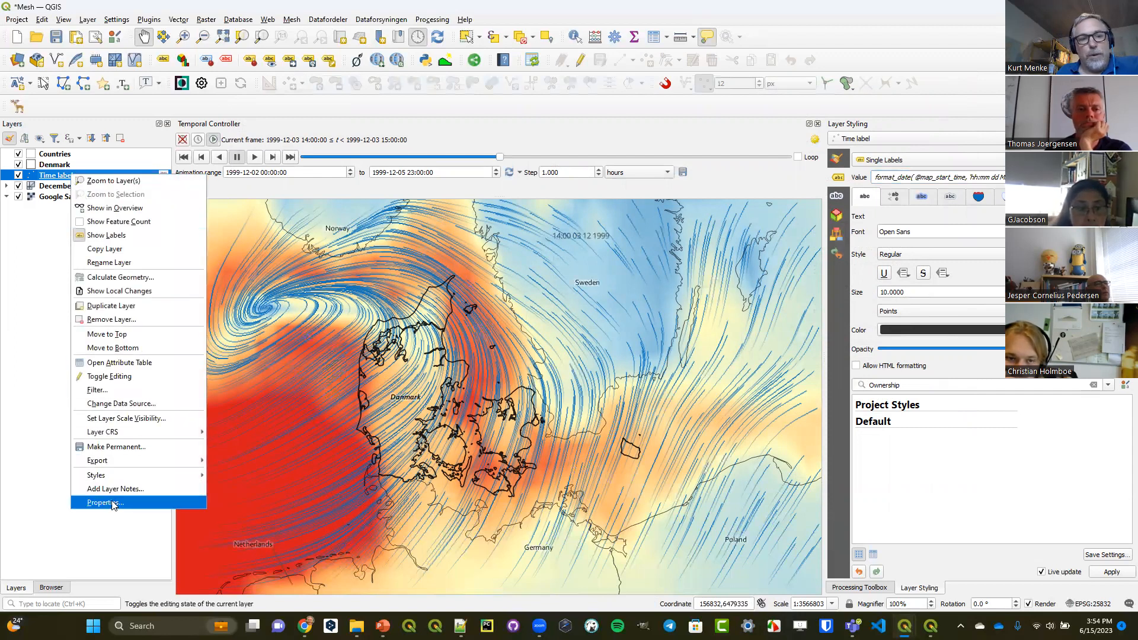
left_click(112, 503)
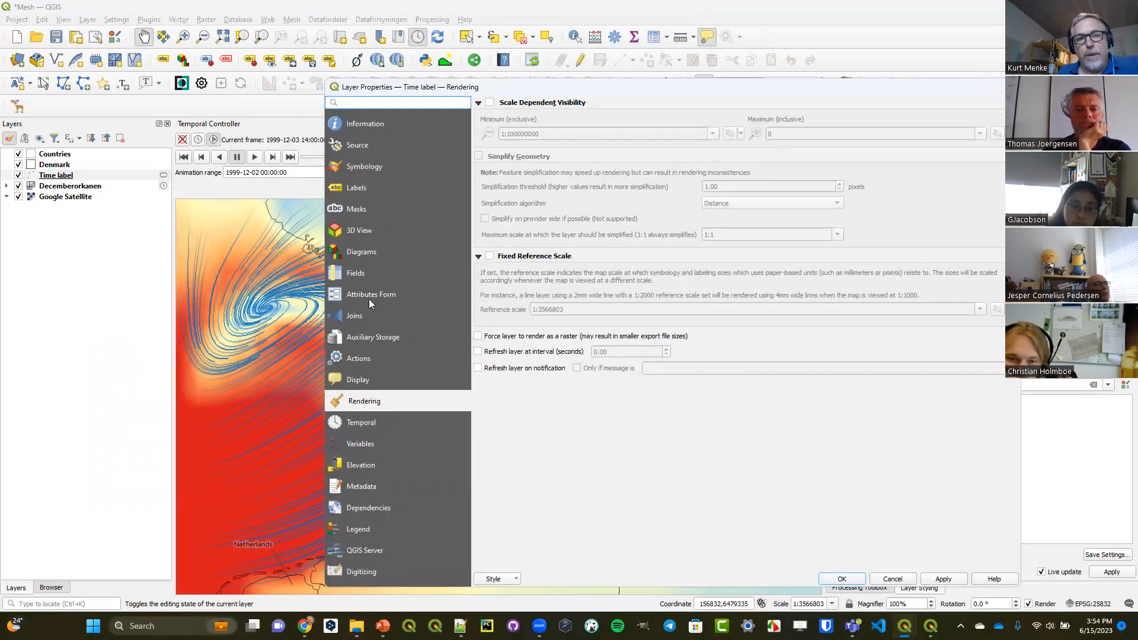
left_click(366, 428)
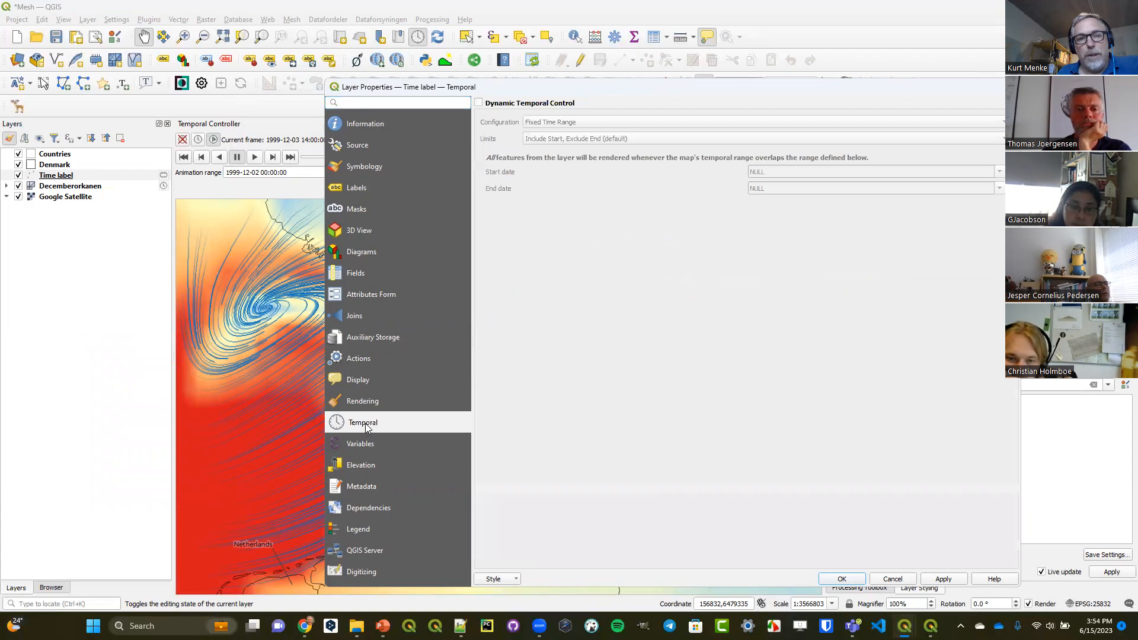
left_click(511, 104)
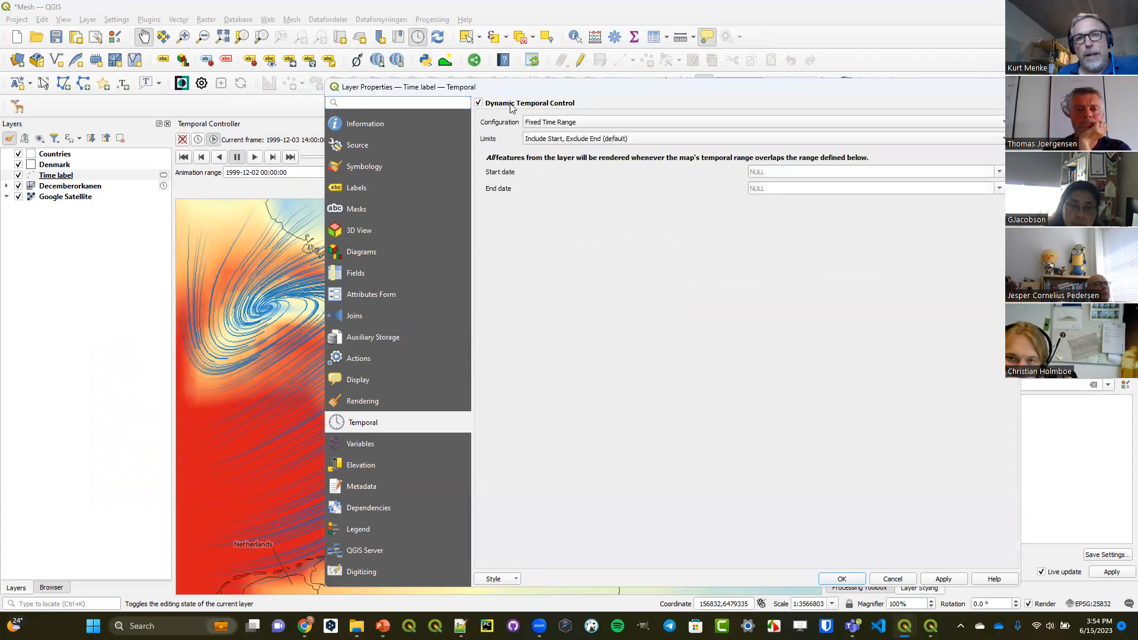
left_click(549, 123)
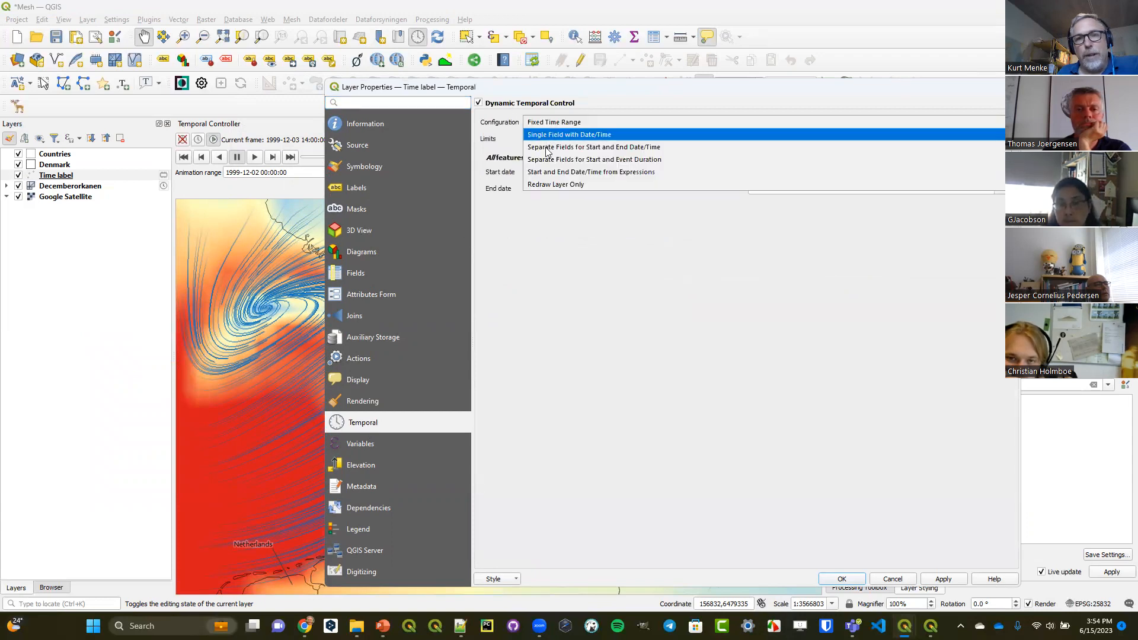
left_click(547, 181)
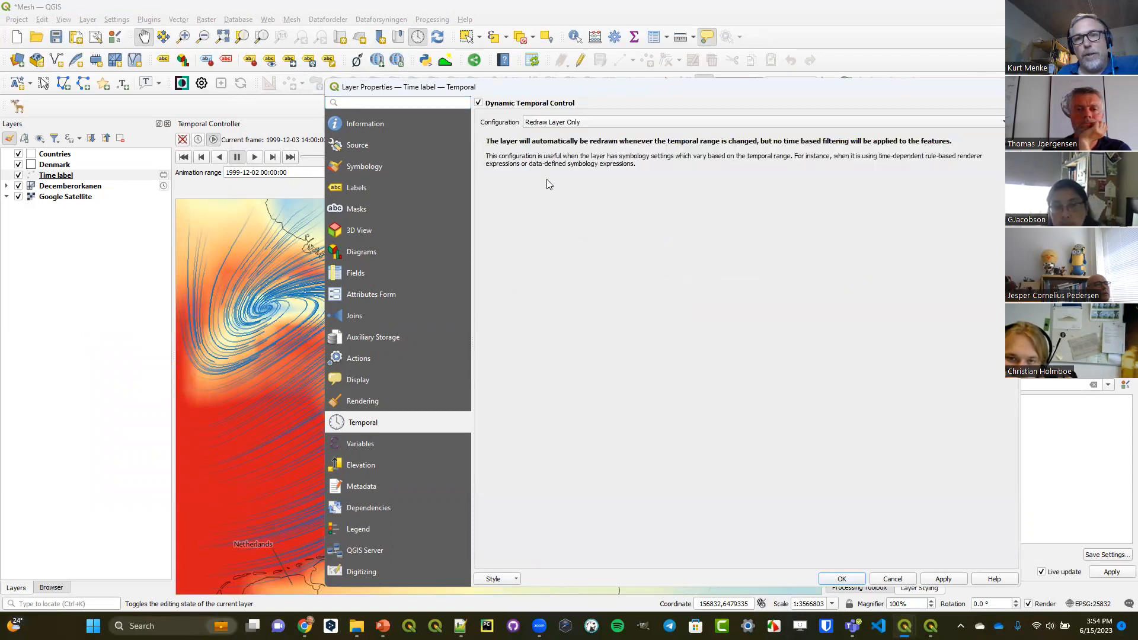
left_click(844, 581)
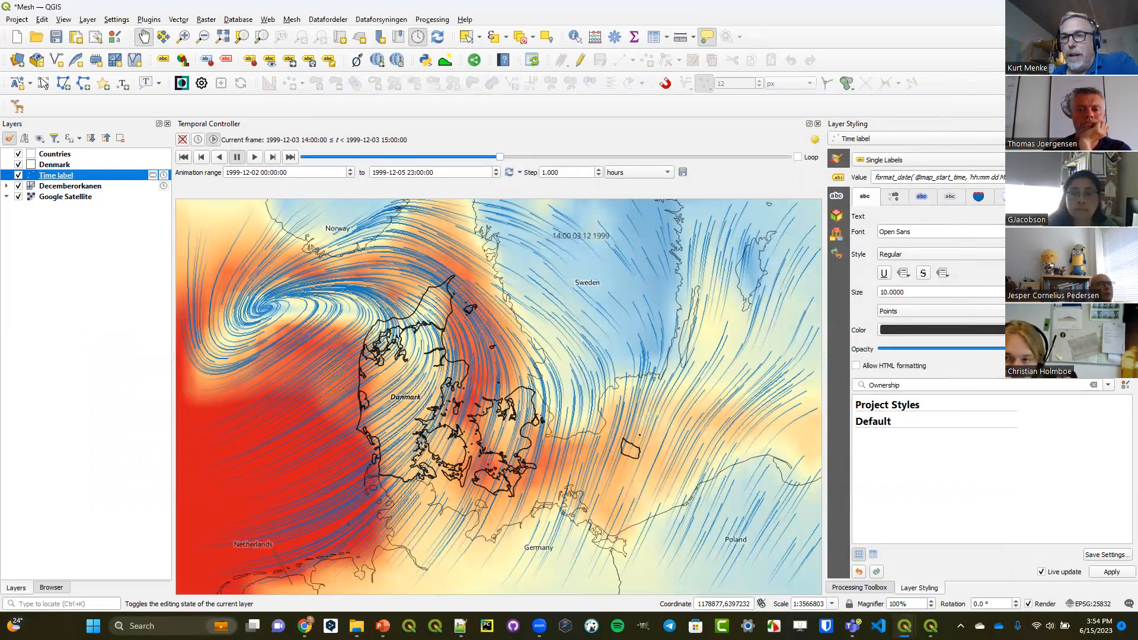
Make the time label text bold and set its size to 16 points
left_click(960, 254)
left_click(1002, 267)
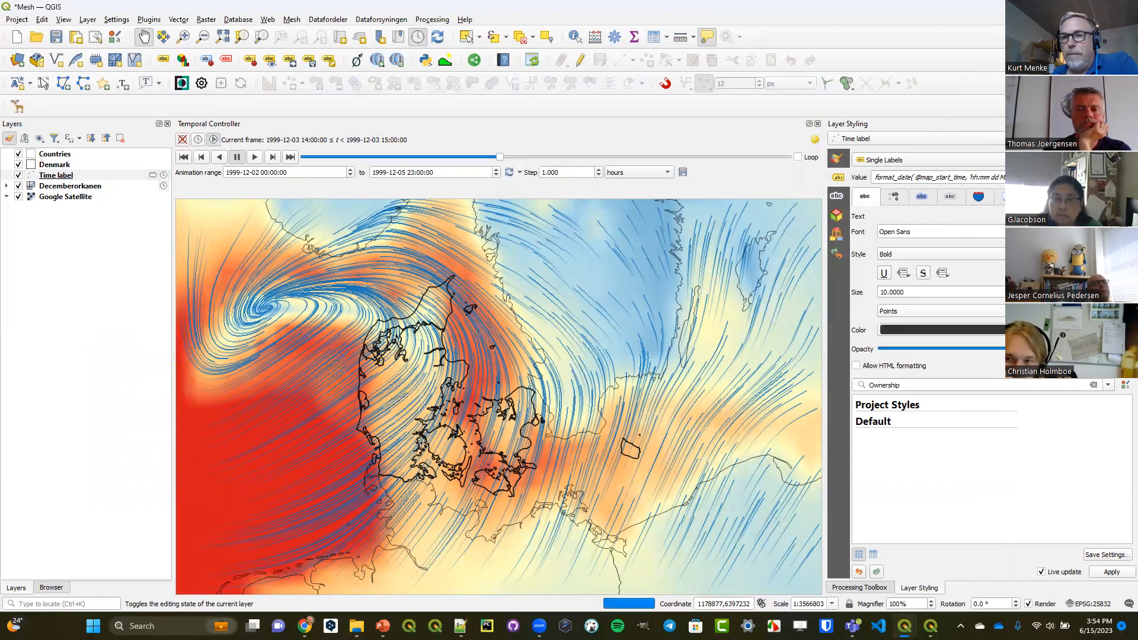
key("Tab")
key("Up")
key("Up")
key("Up")
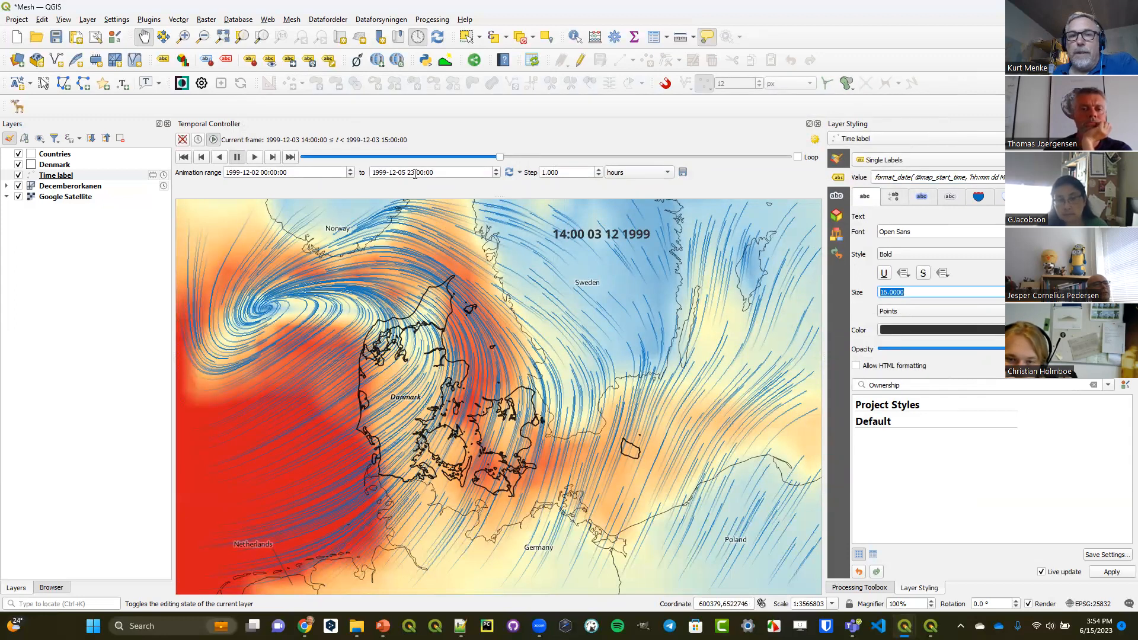
left_click_drag(497, 161, 407, 159)
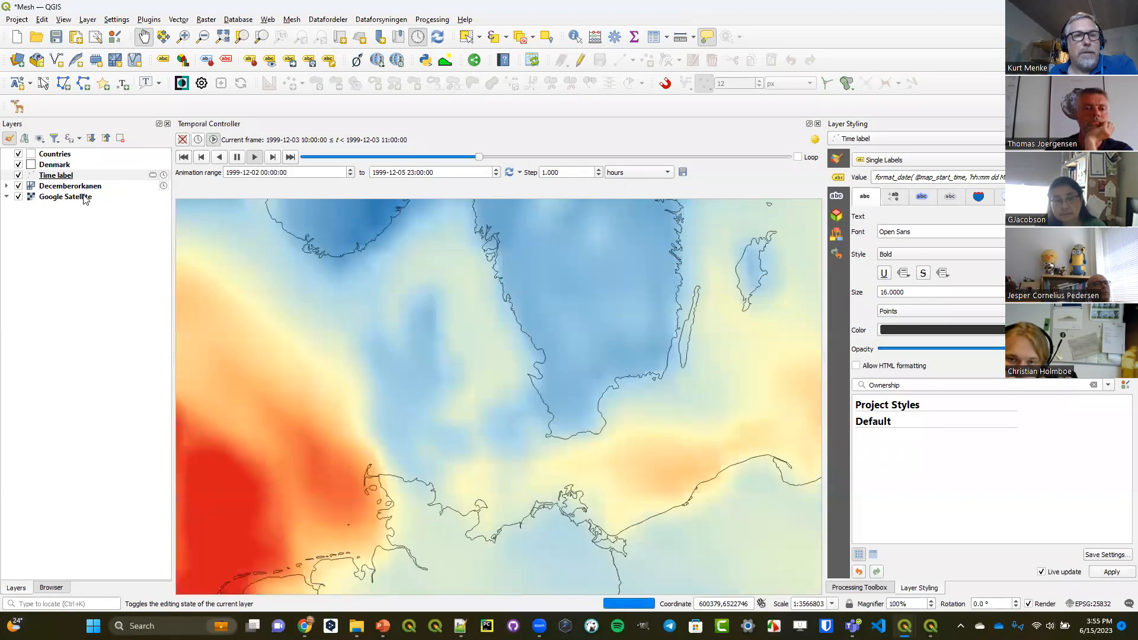
left_click(236, 158)
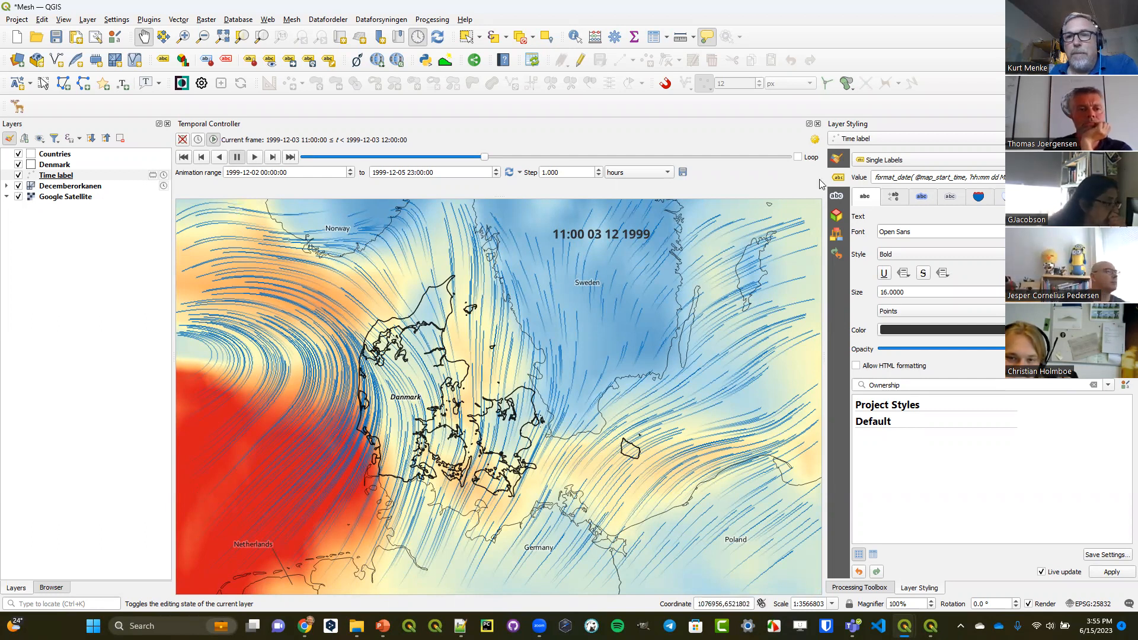
Make the Decemberorkanen mesh layer's wind contours fully transparent while keeping the 10 metre wind contours active
left_click(62, 186)
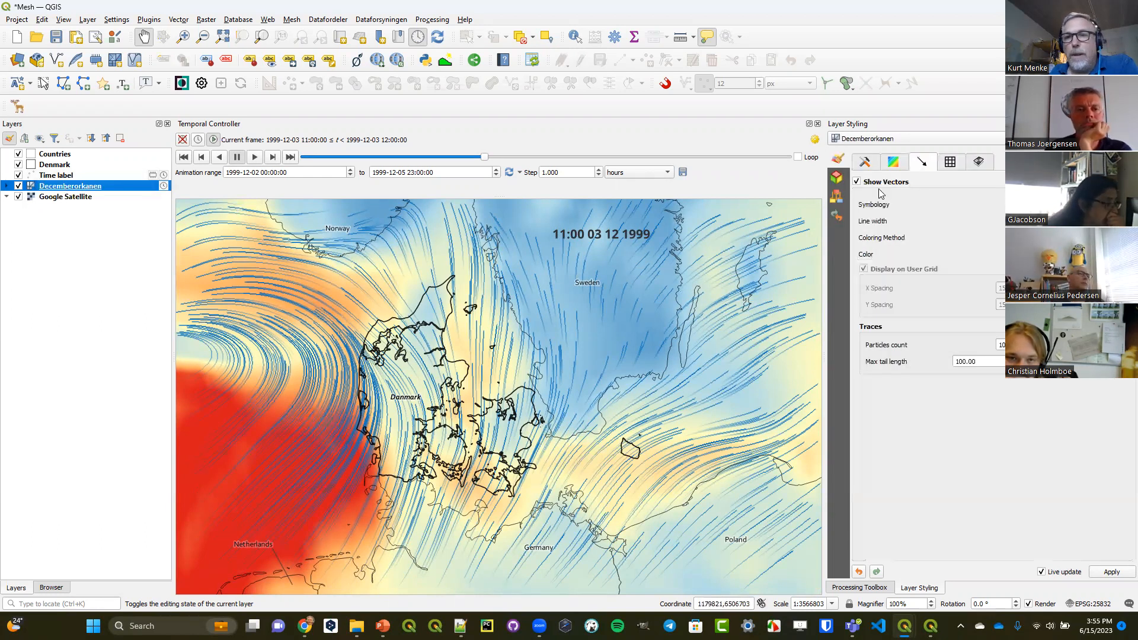
left_click(893, 163)
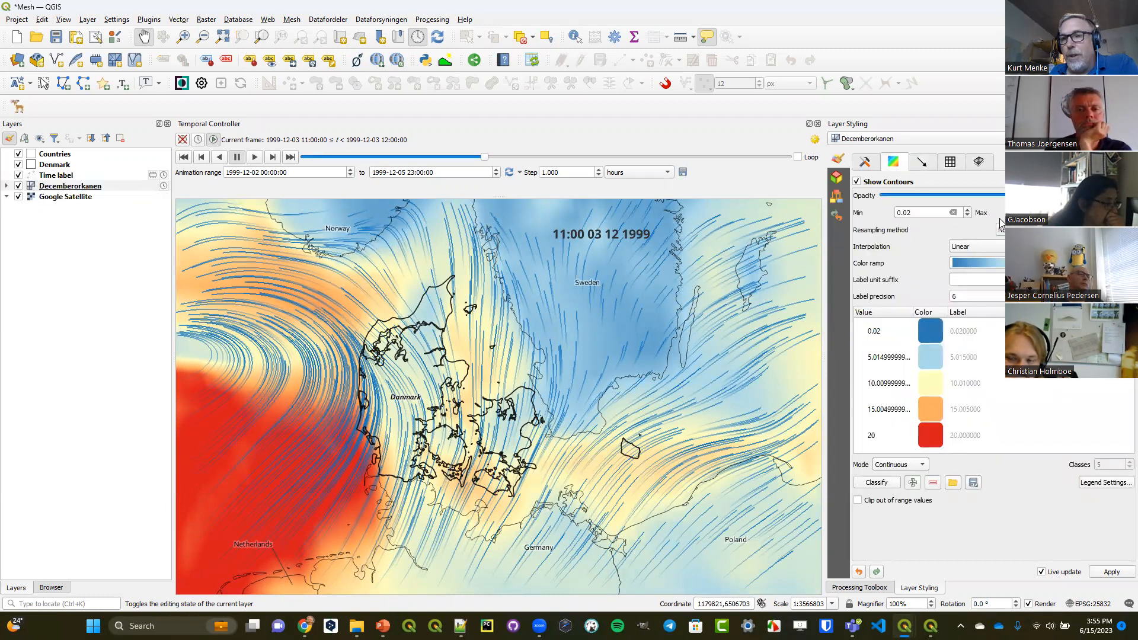
left_click(867, 163)
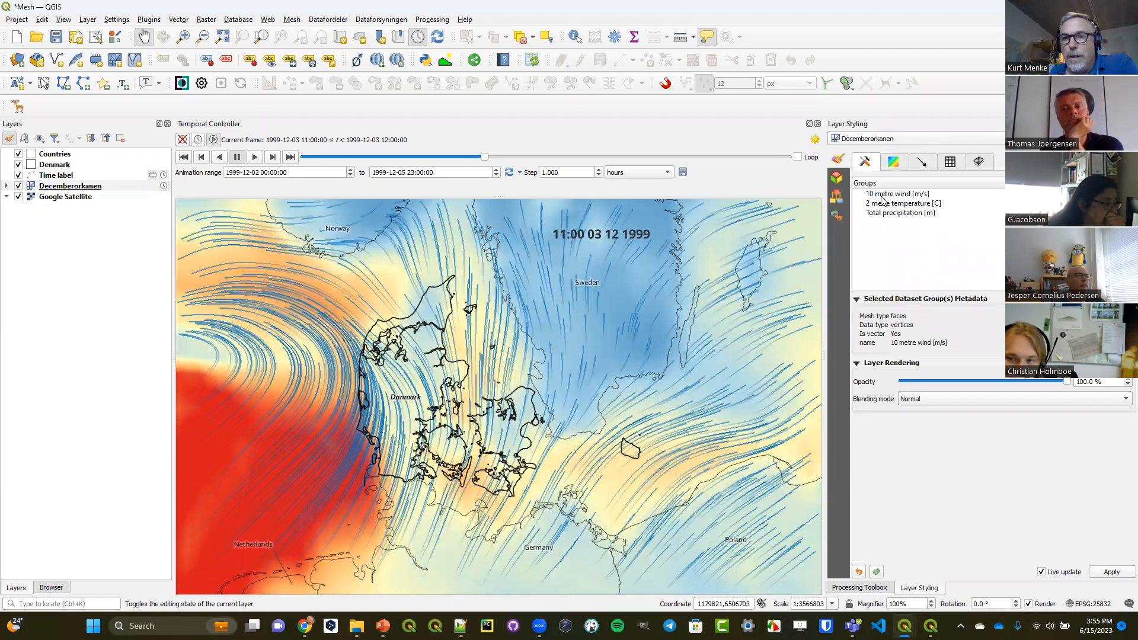
left_click(900, 163)
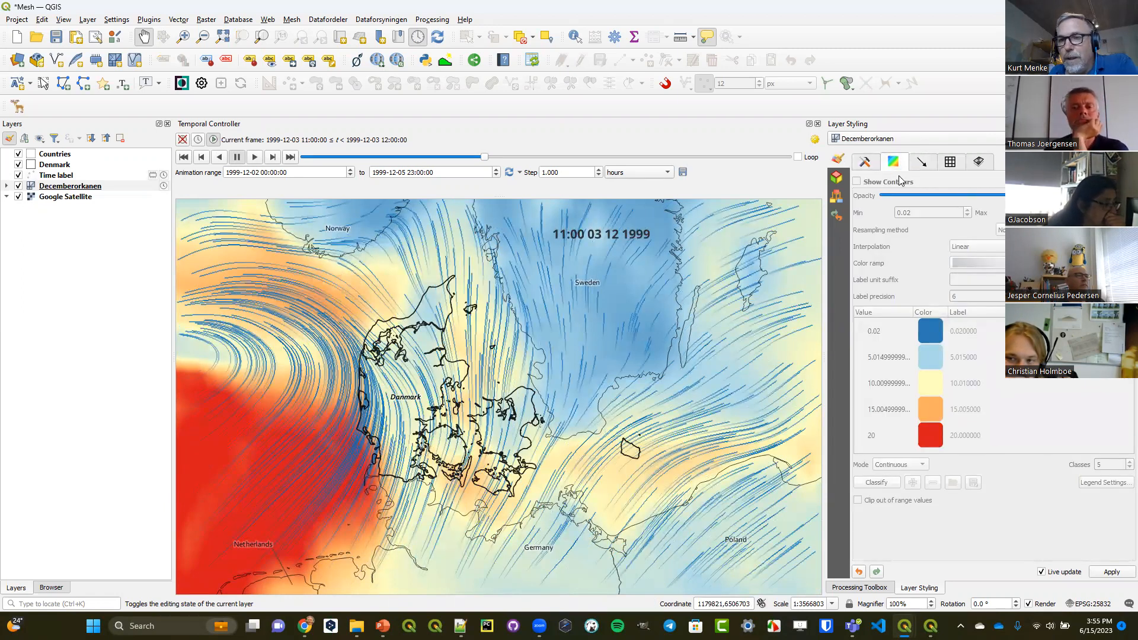
left_click(869, 166)
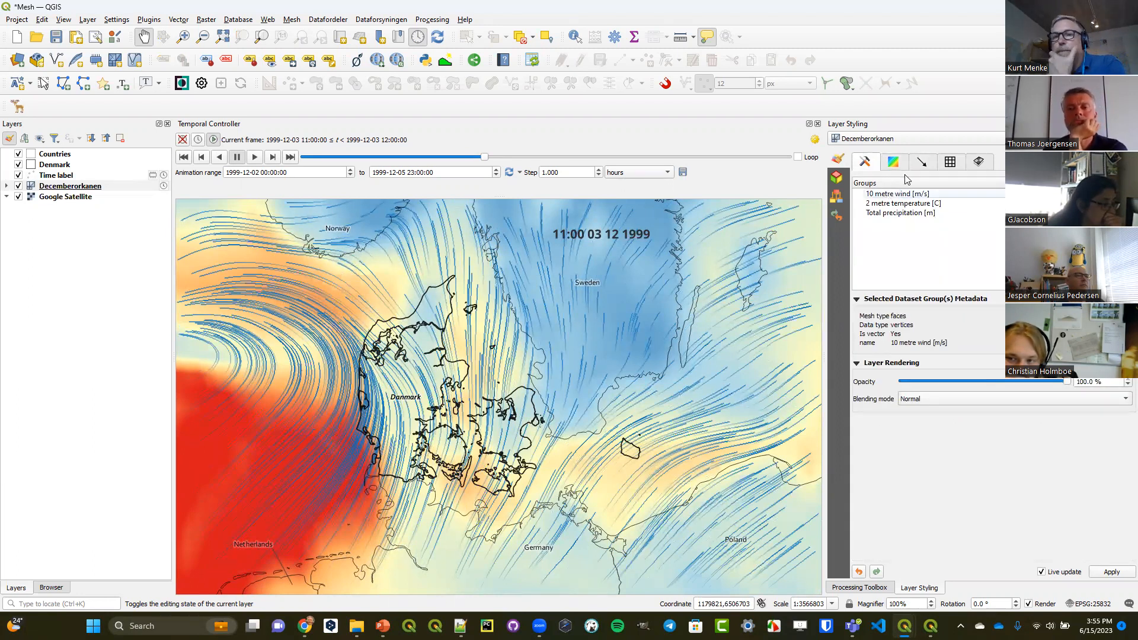
left_click(894, 163)
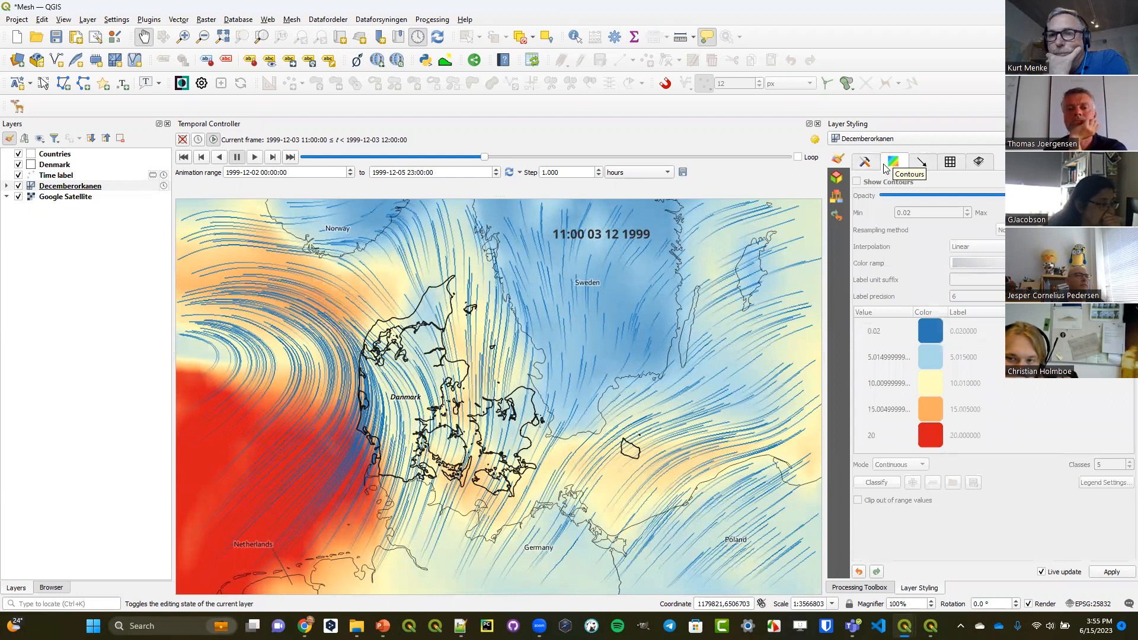
left_click(866, 165)
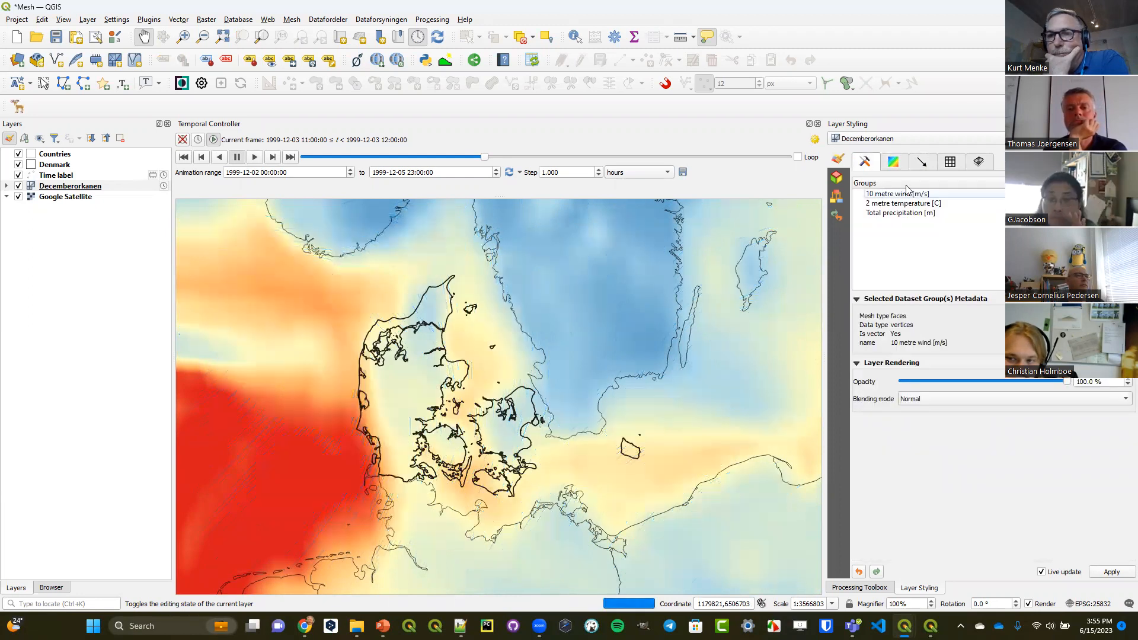
left_click(894, 163)
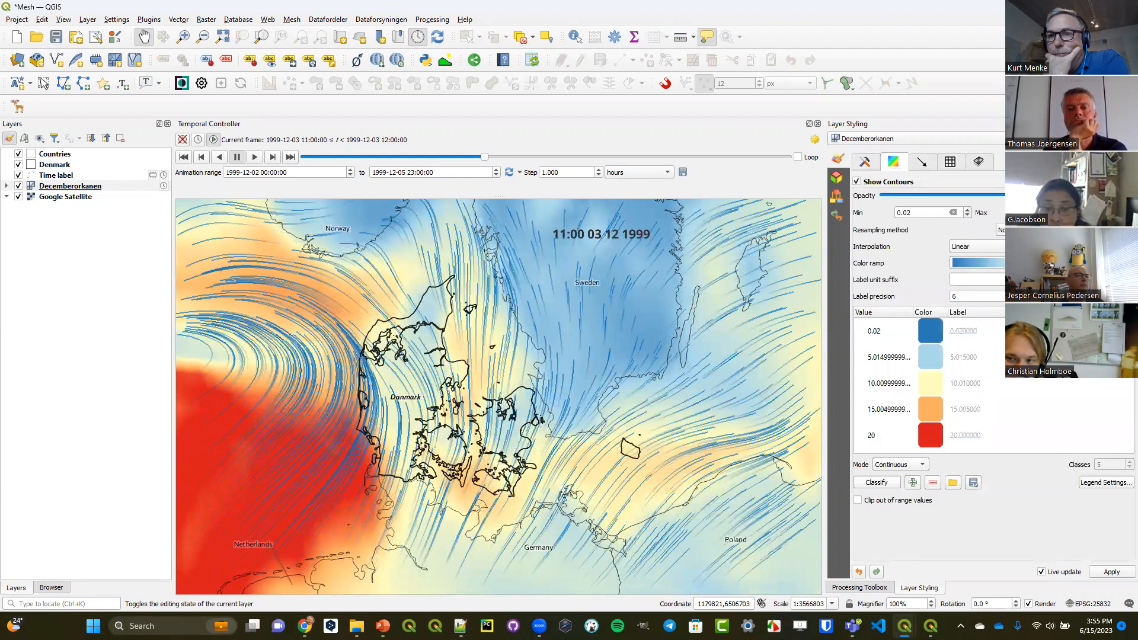
left_click_drag(986, 196, 874, 196)
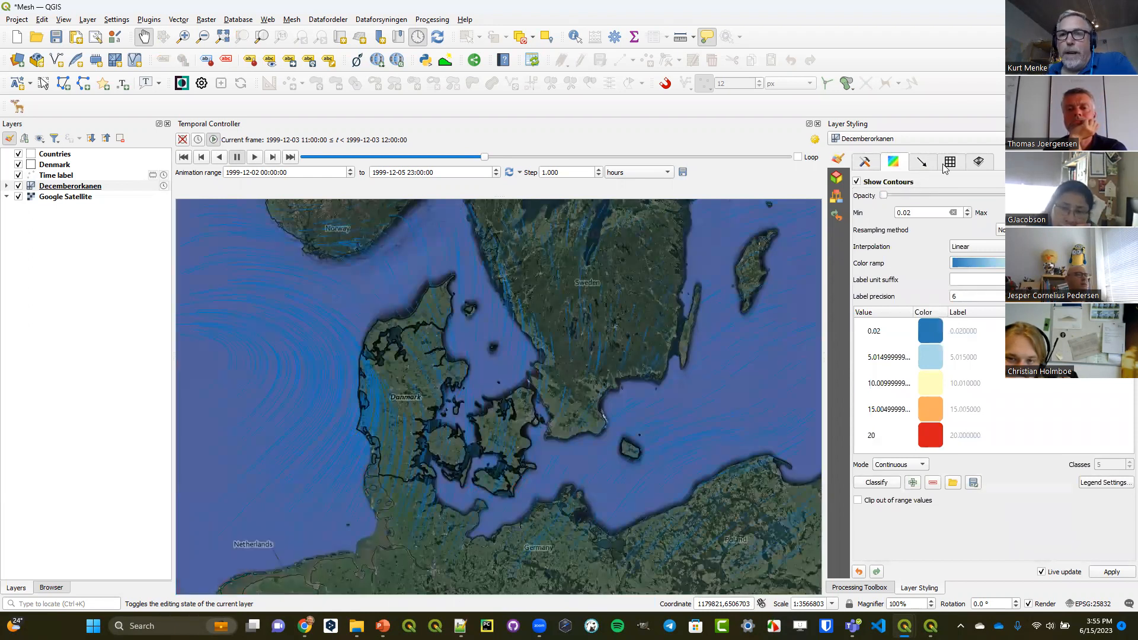
left_click(922, 163)
left_click(1067, 377)
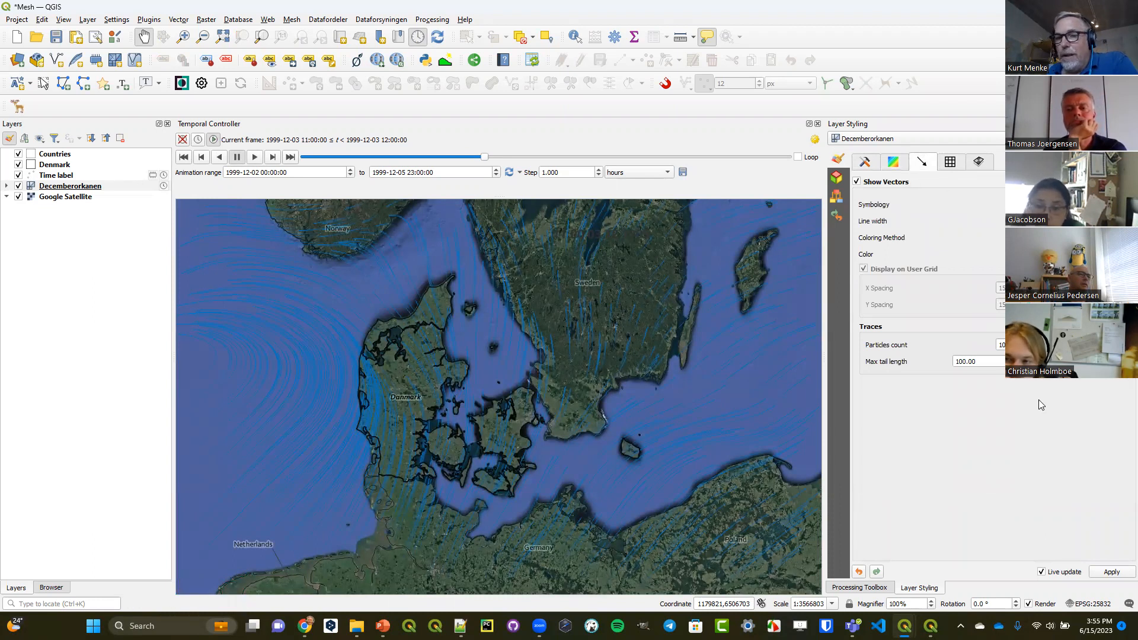
left_click(1040, 399)
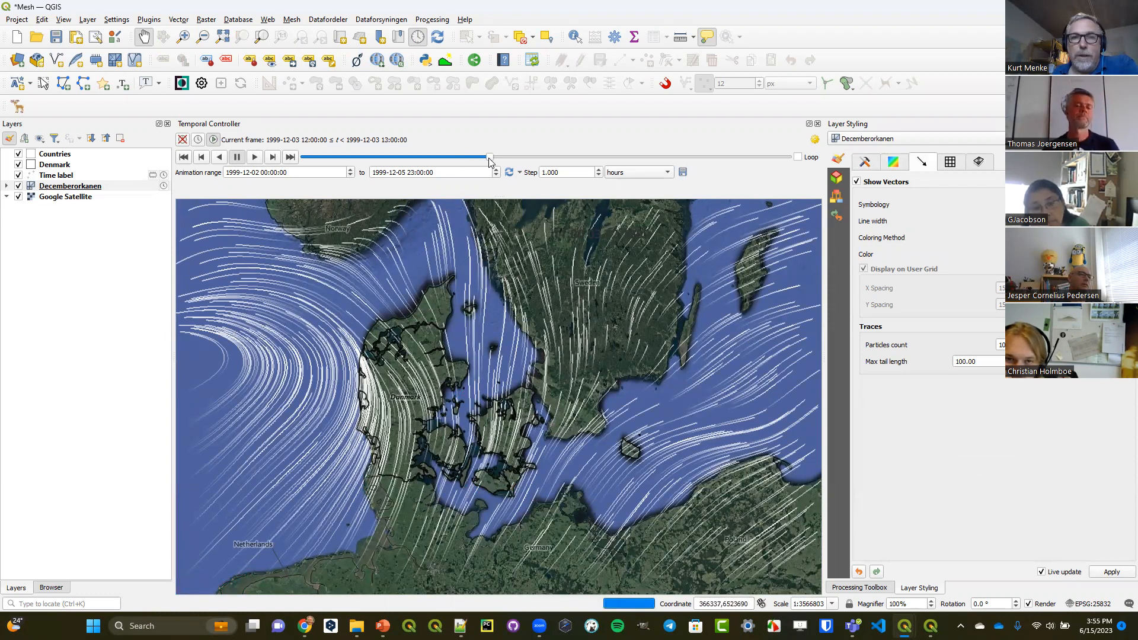
left_click_drag(495, 160, 521, 166)
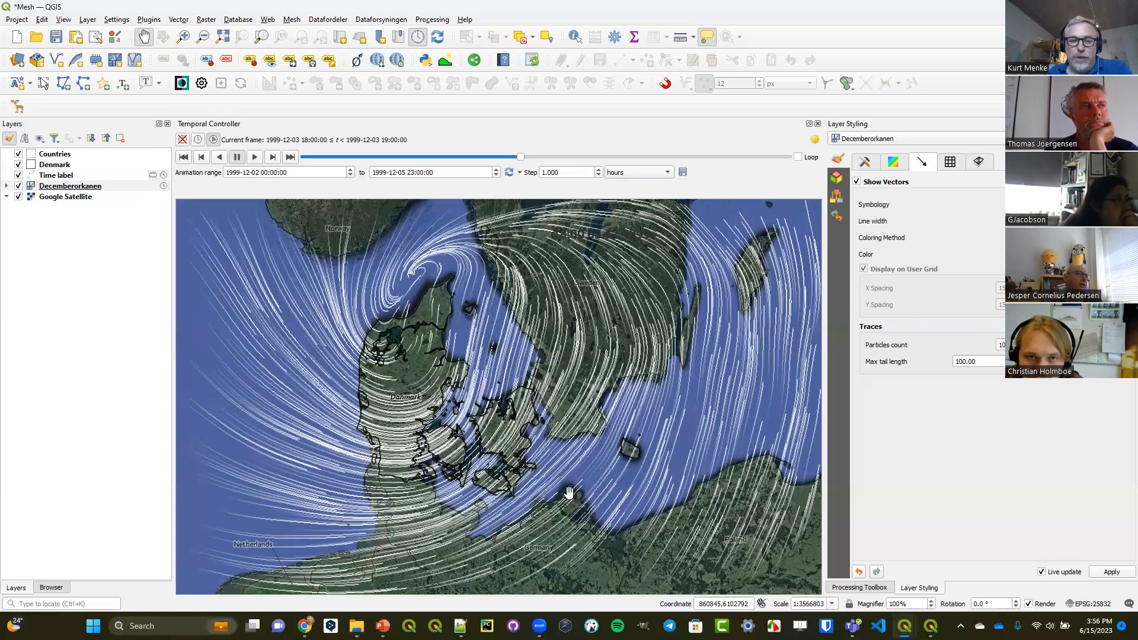
Switch to the DataVisualizationwithQGIS_supporting_materials presentation in PowerPoint, view the "What is Mesh Data?" slide, and return to QGIS
mouse_move(383, 626)
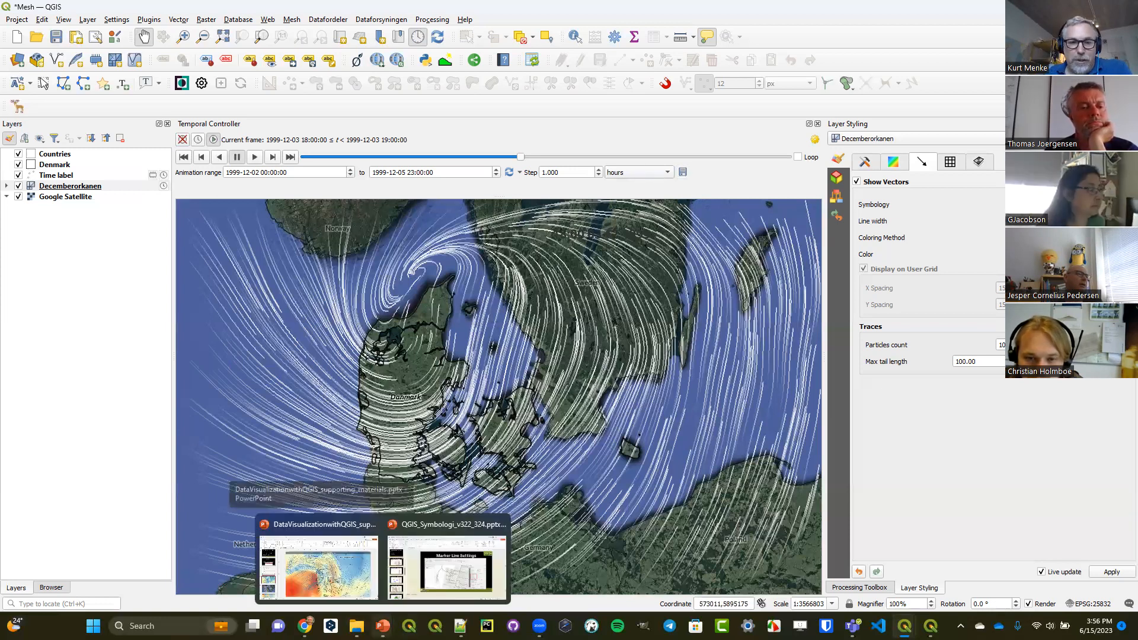
left_click(339, 585)
scroll(107, 344, "up", 8)
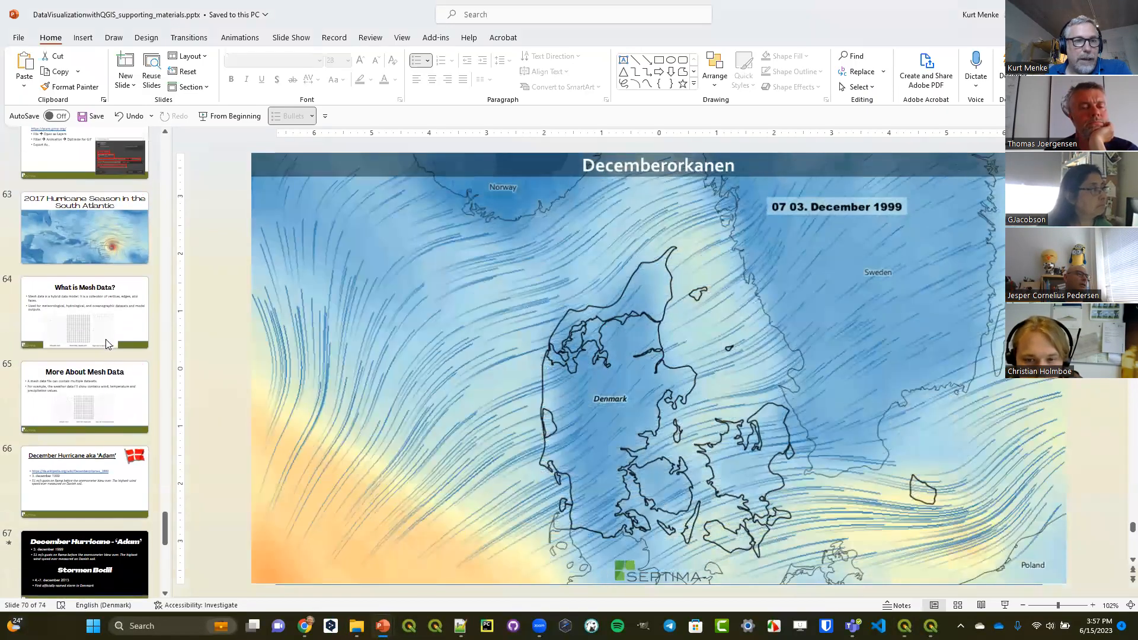
left_click(82, 532)
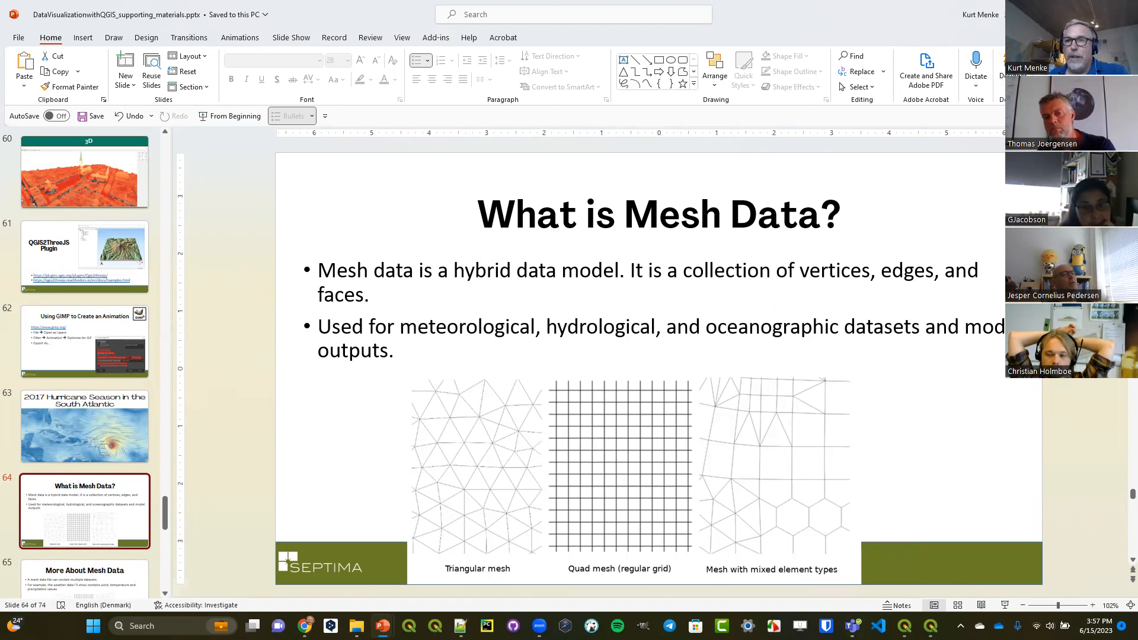
key("alt+Tab")
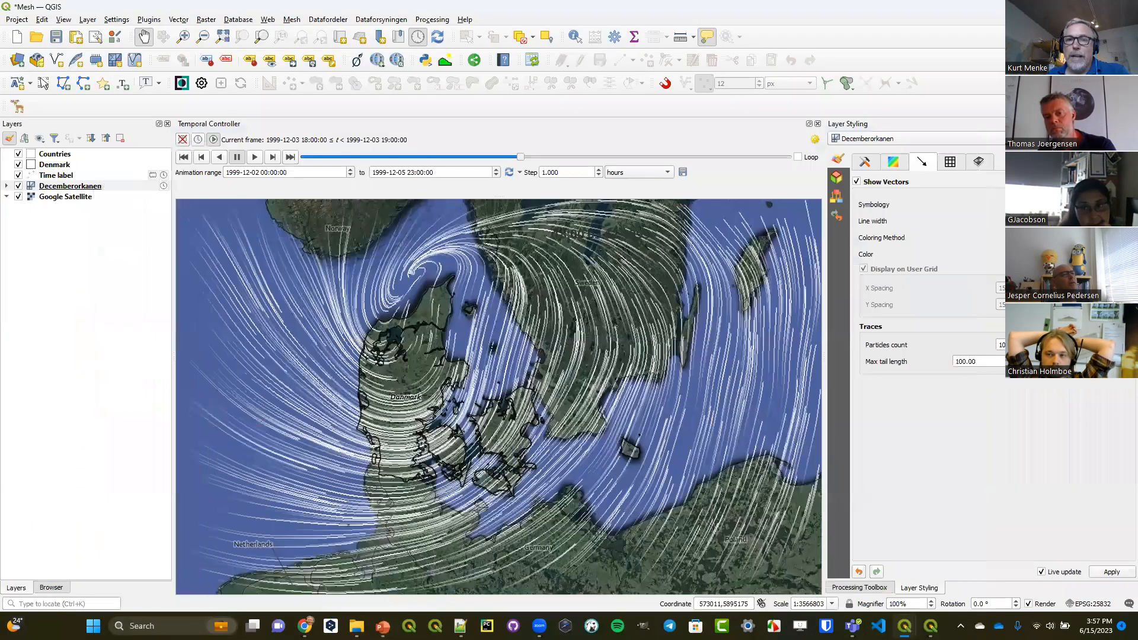
Examine the mesh layer's contour, dataset group, mesh rendering and stacked mesh averaging settings, toggling native mesh rendering on and off
left_click(894, 162)
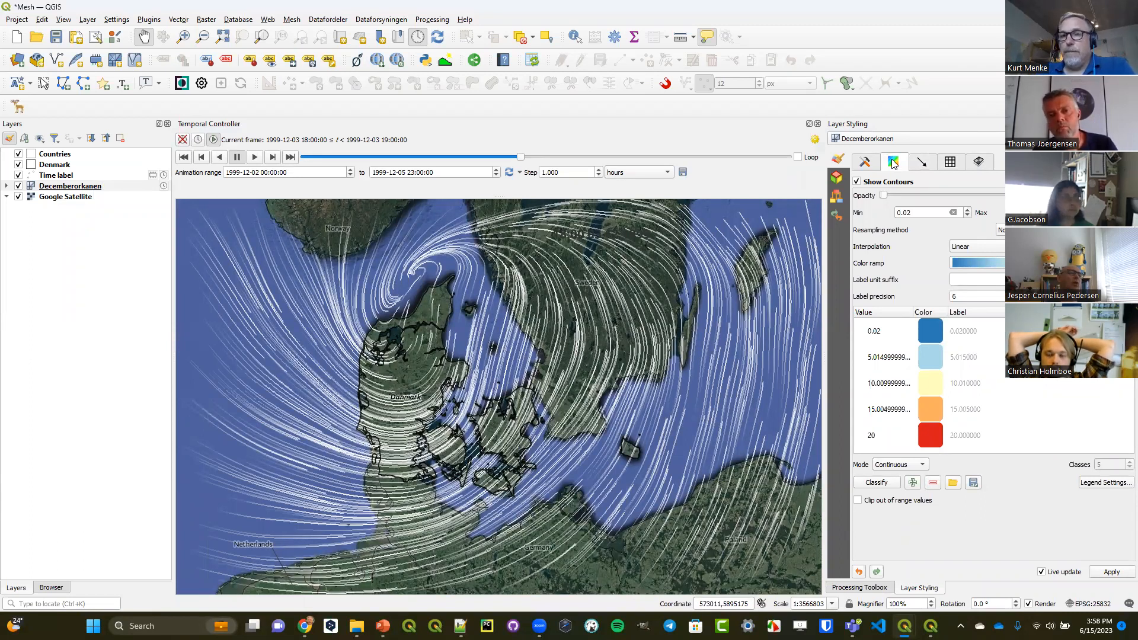
left_click(864, 164)
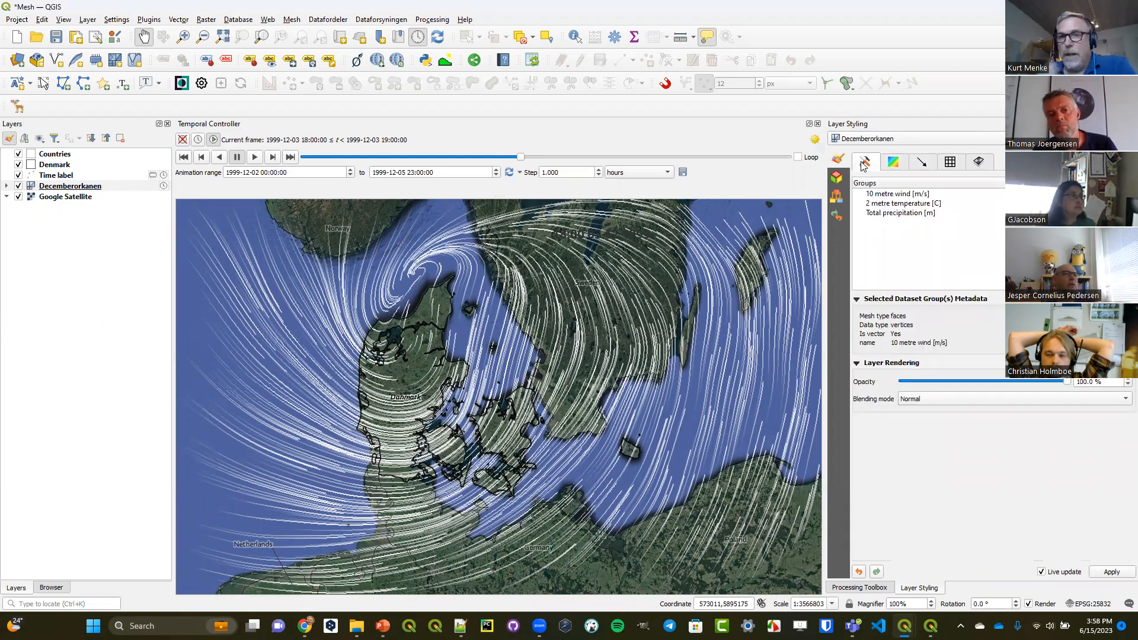
left_click(949, 162)
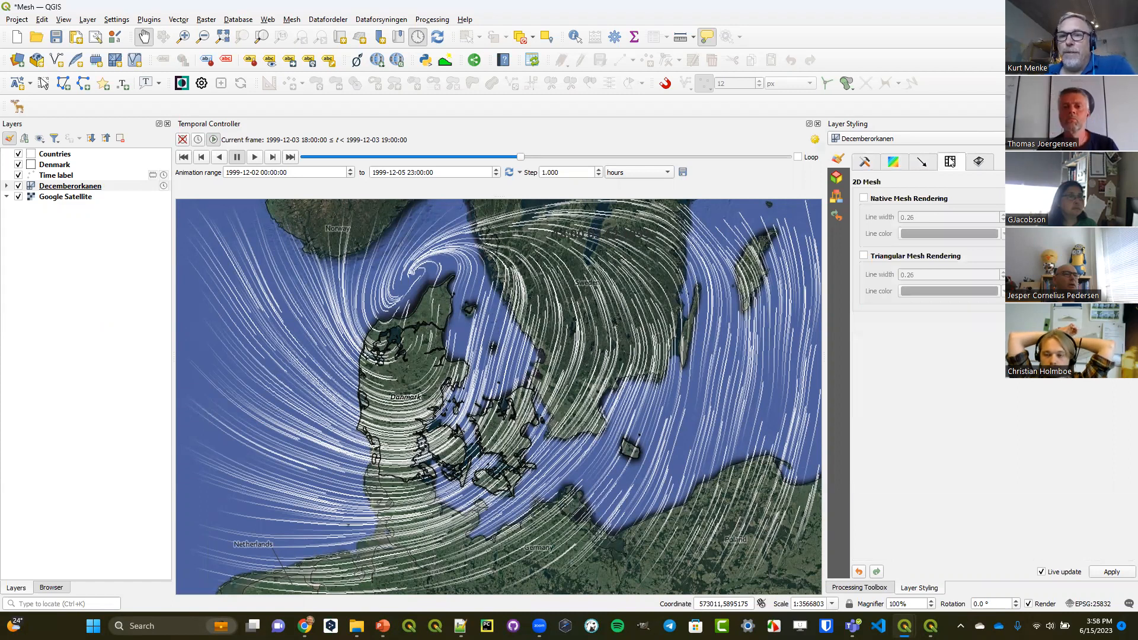
left_click(897, 200)
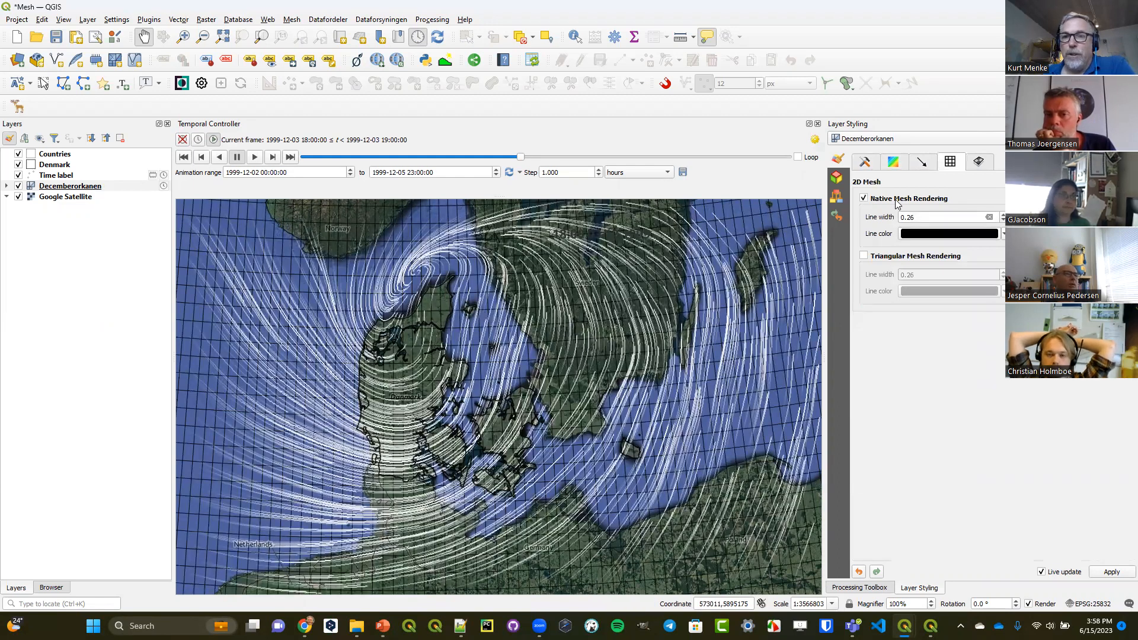
left_click(896, 200)
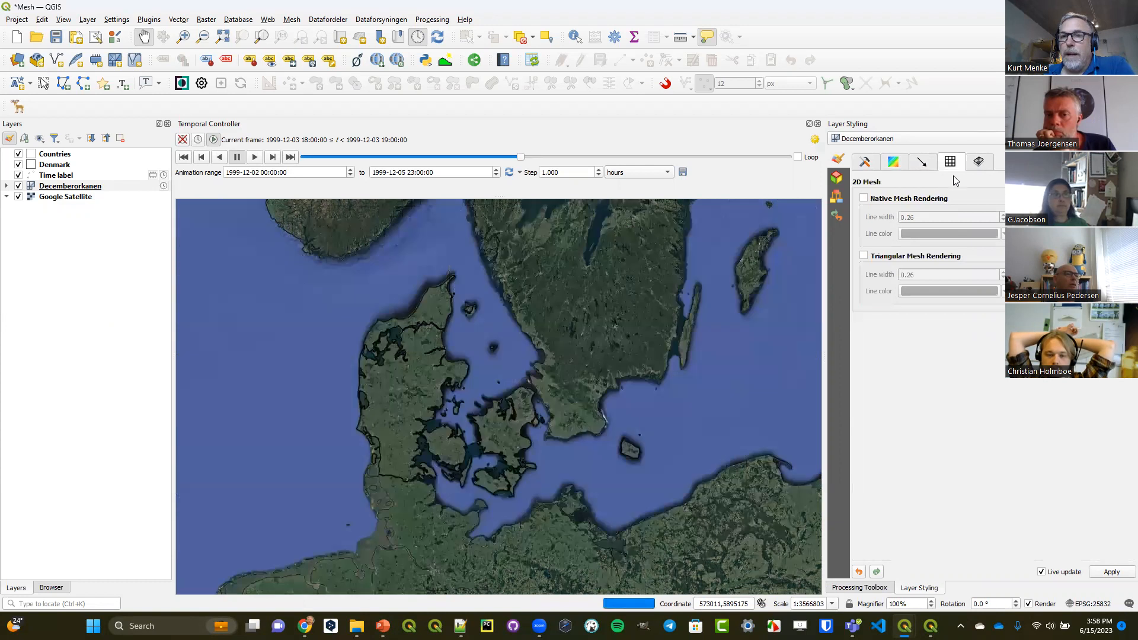
left_click(978, 162)
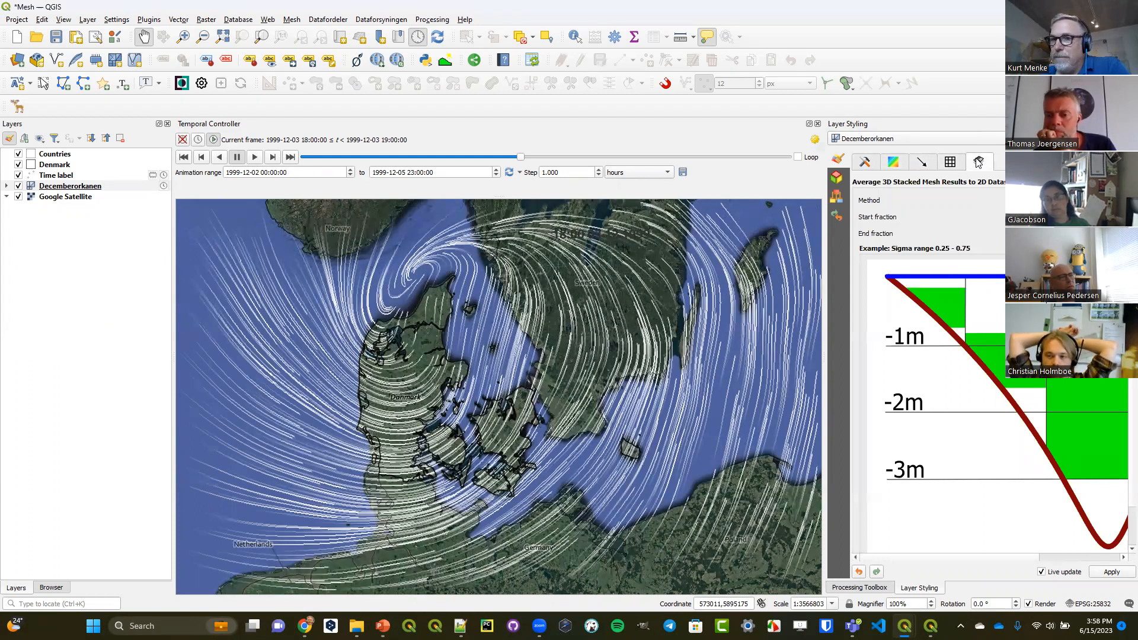
left_click(865, 163)
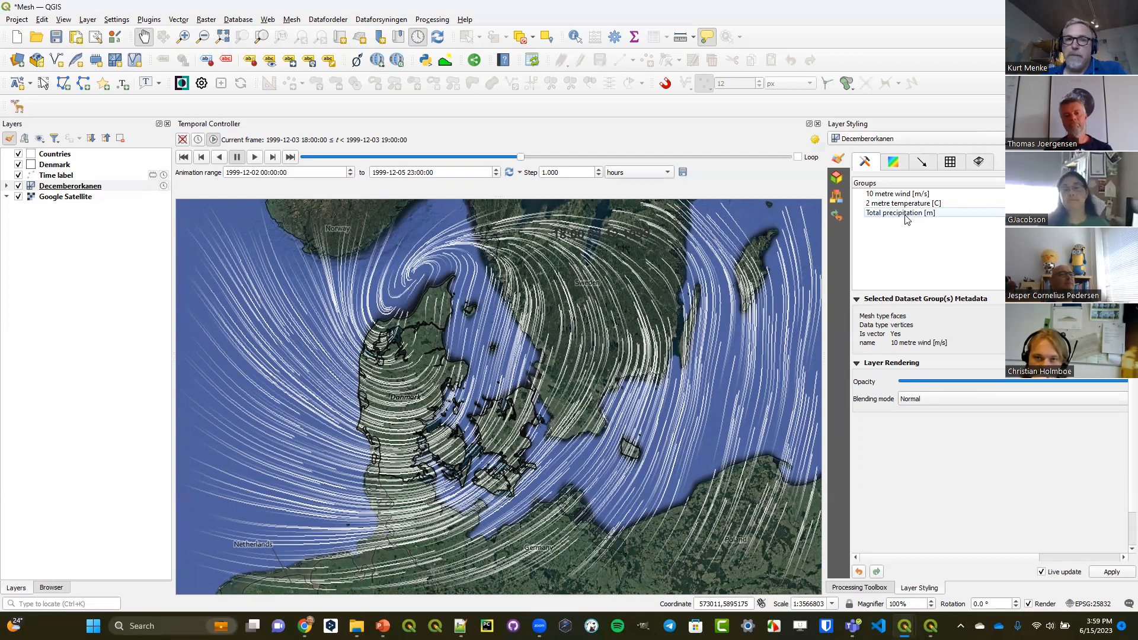
Examine the available mesh commands and the Mesh group of processing algorithms
left_click(291, 20)
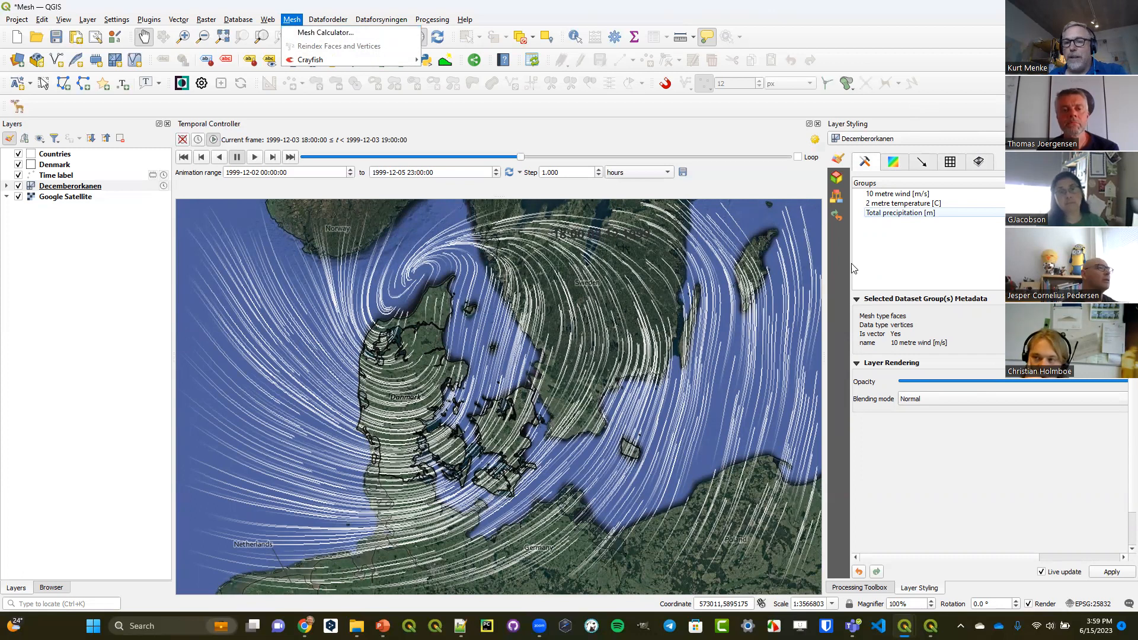
left_click(869, 589)
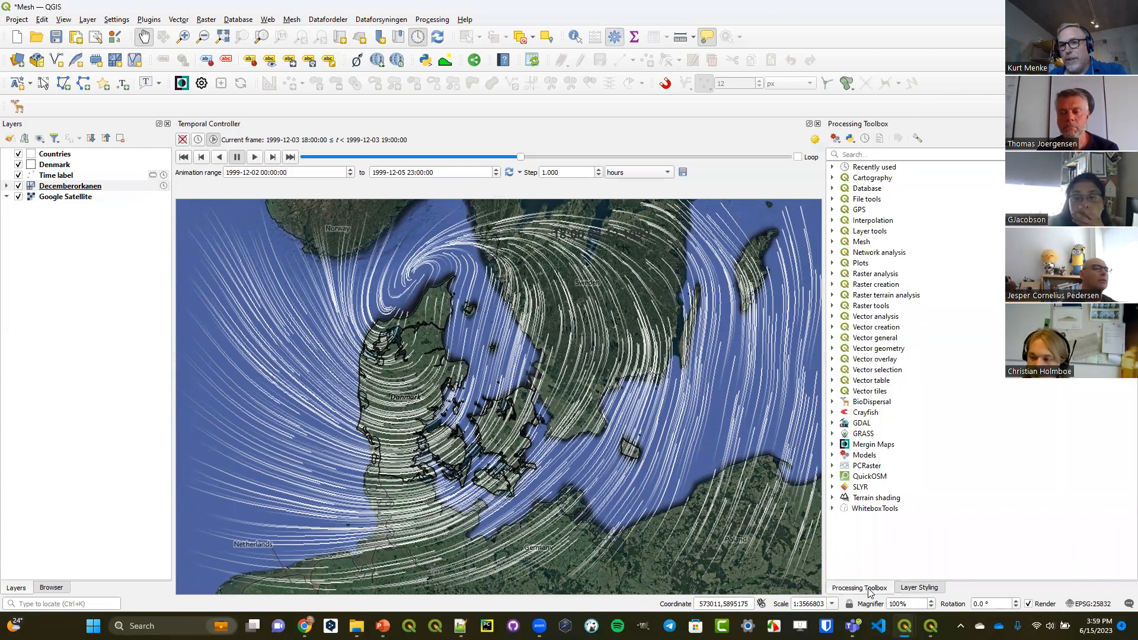
left_click(832, 241)
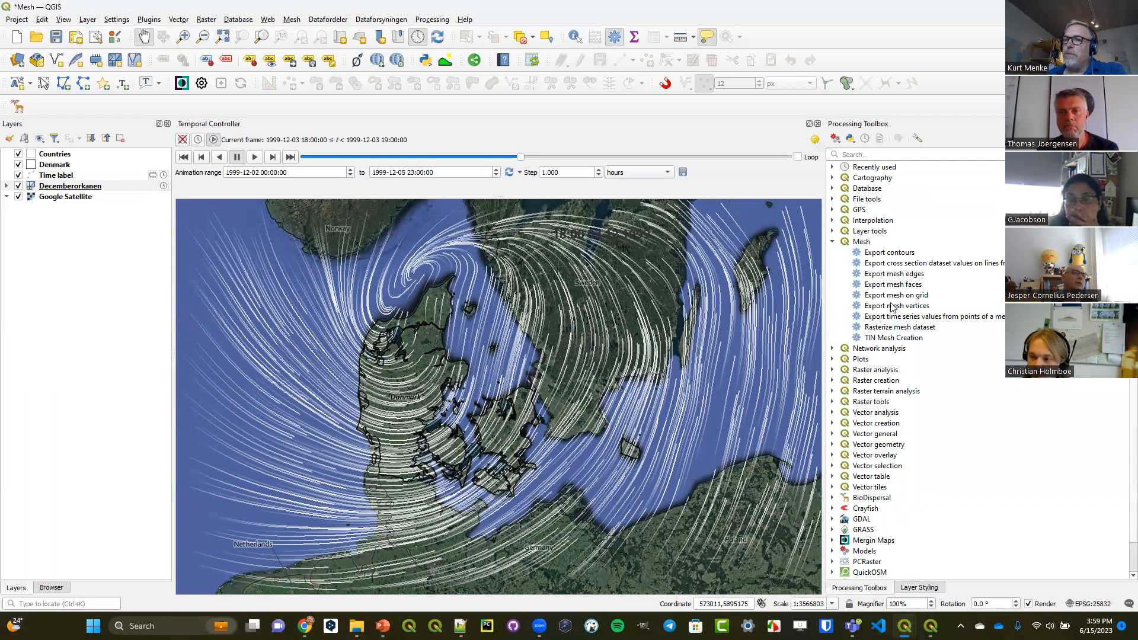
left_click(832, 242)
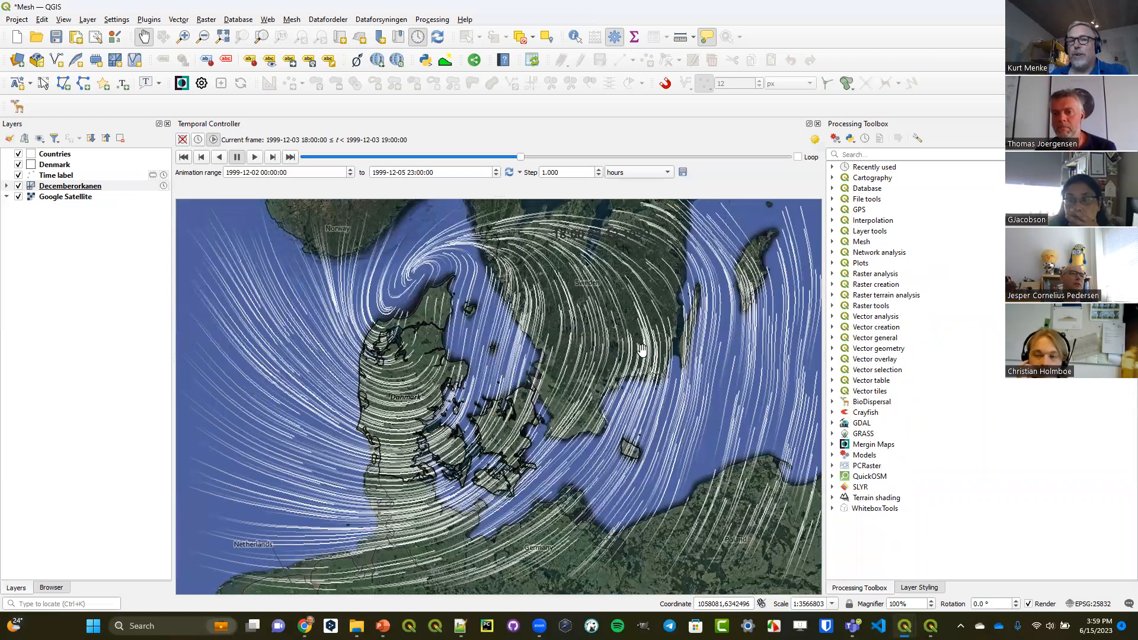